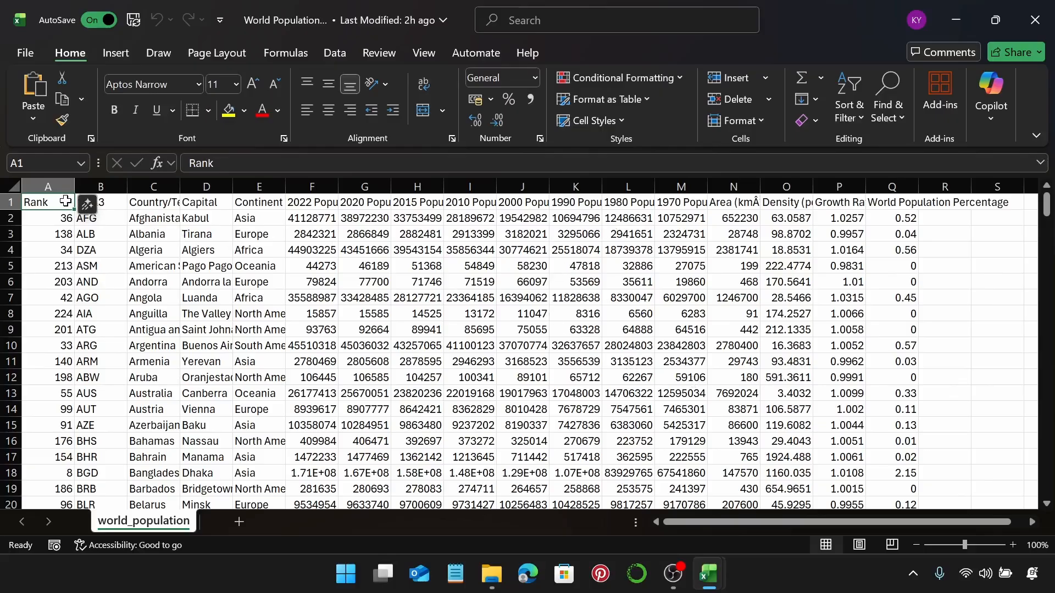
# Step: Convert the world population data range A1:Q235 into a table with headers
pyautogui.hotkey('ctrl', 'shift', 'Right')
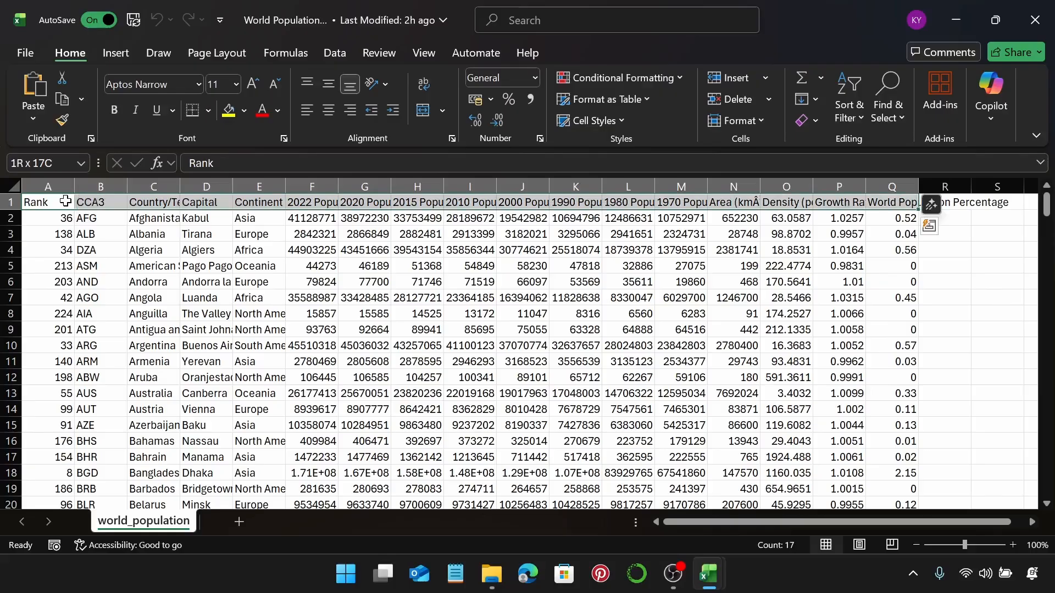
pyautogui.hotkey('ctrl', 'shift', 'Down')
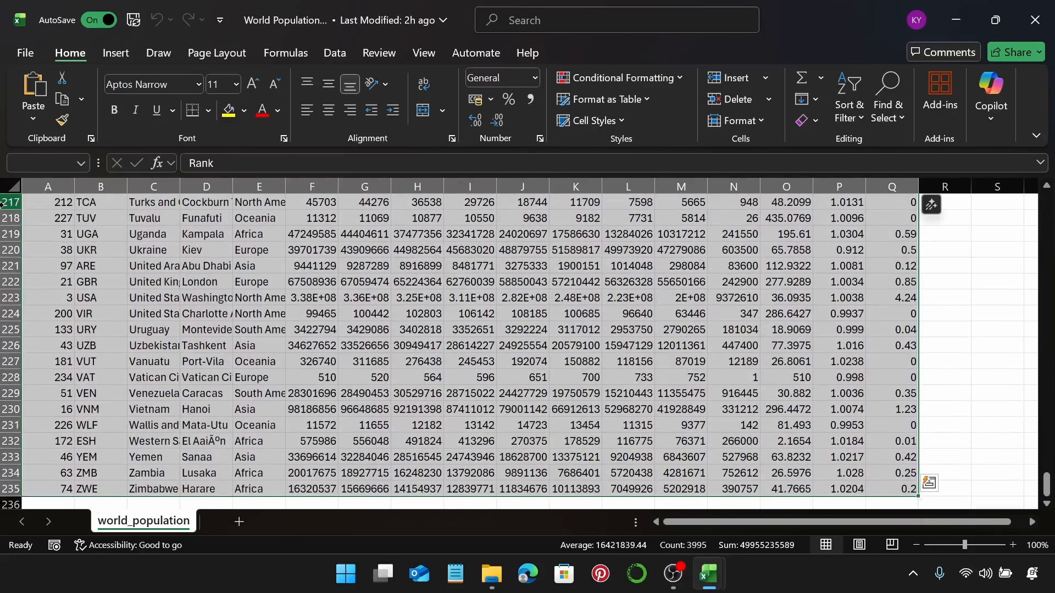
pyautogui.click(112, 53)
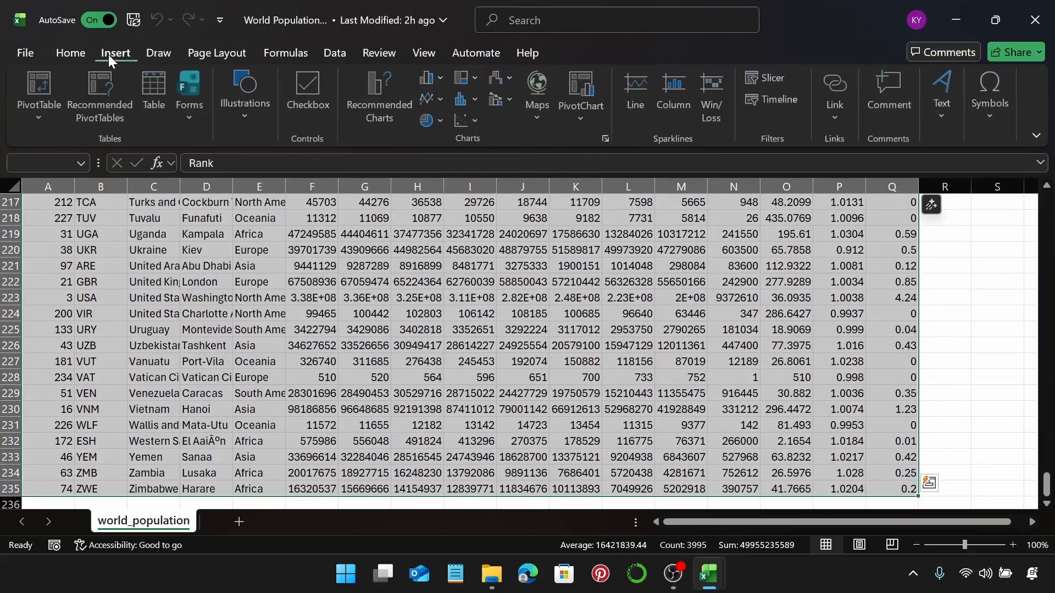
pyautogui.click(159, 94)
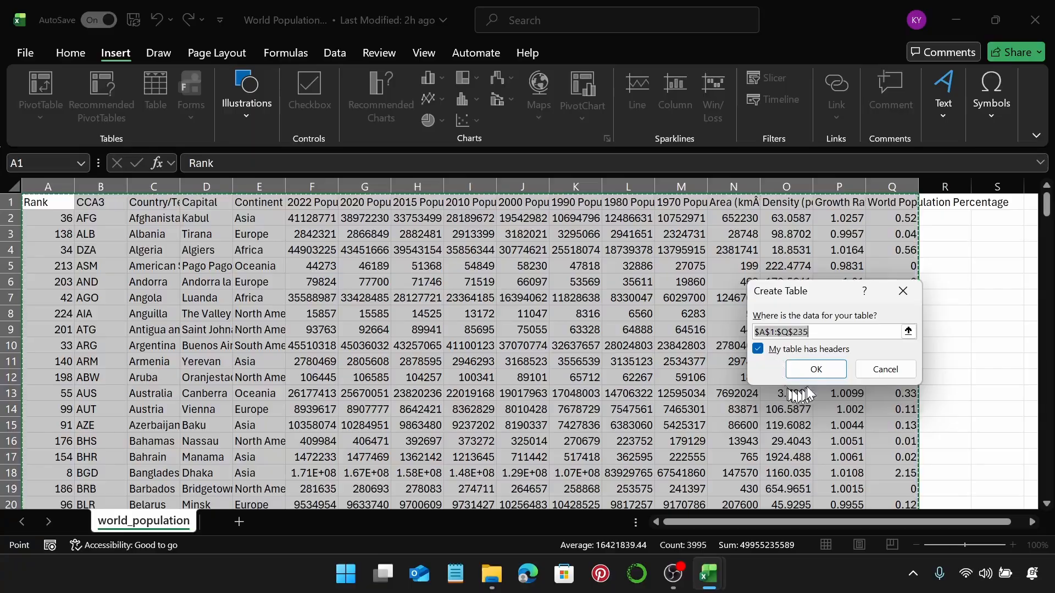
pyautogui.click(815, 370)
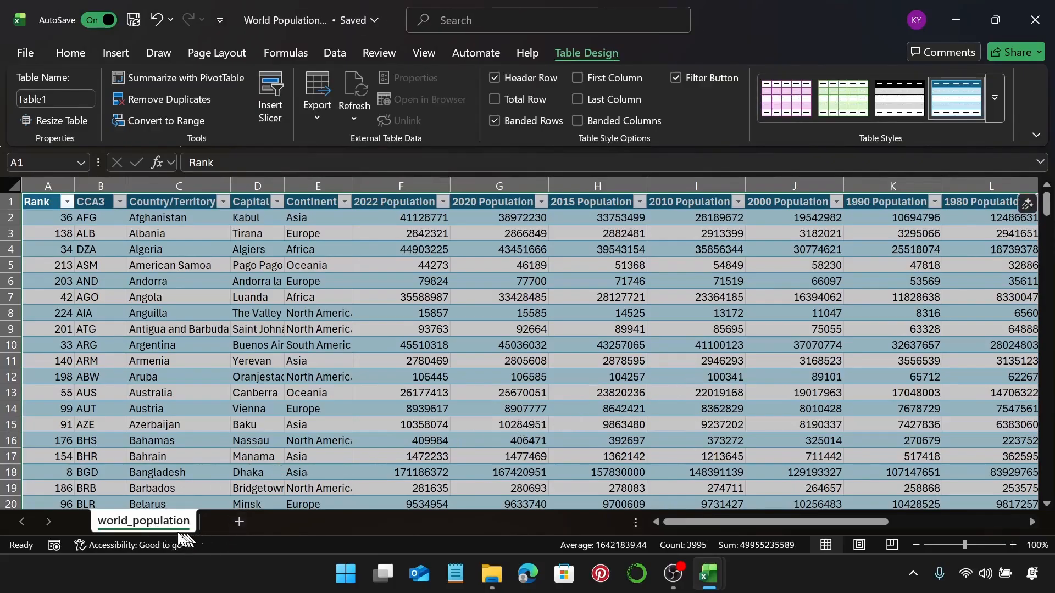
pyautogui.click(256, 456)
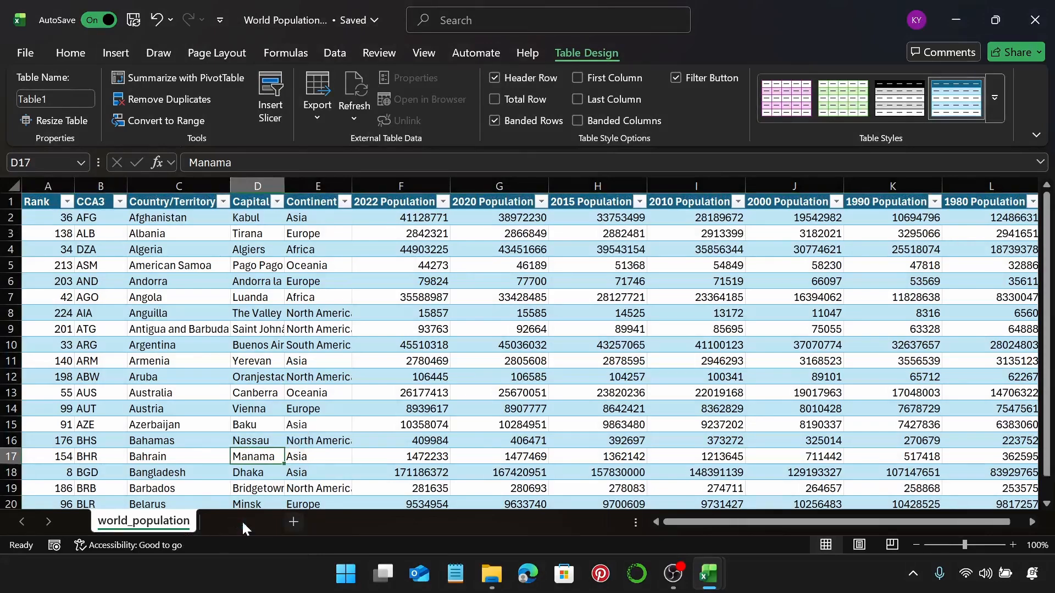
# Step: Add a new worksheet and name it "Most Populous Countries"
pyautogui.click(241, 522)
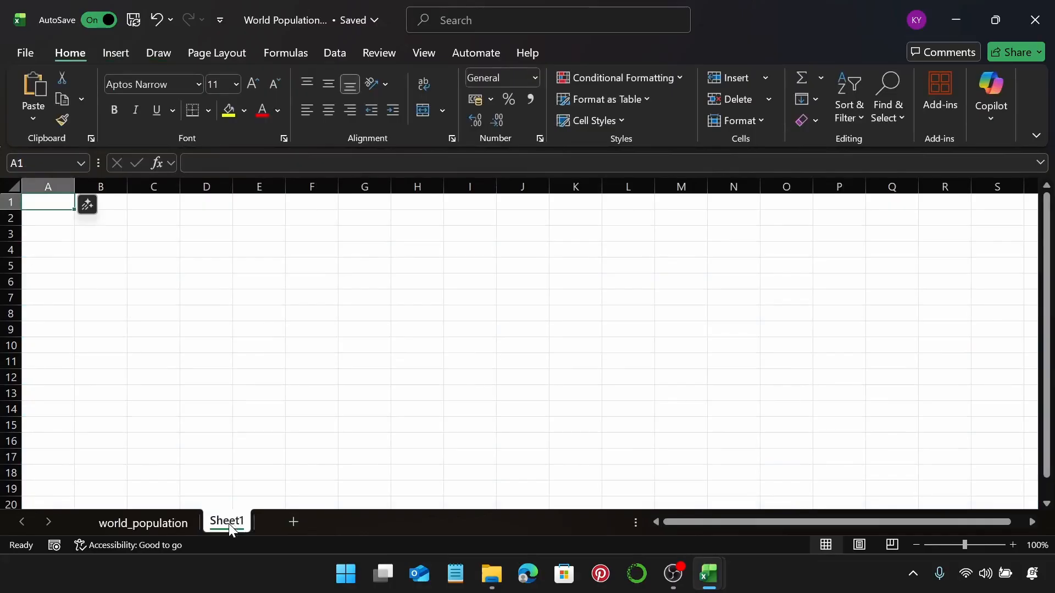
pyautogui.doubleClick(229, 523)
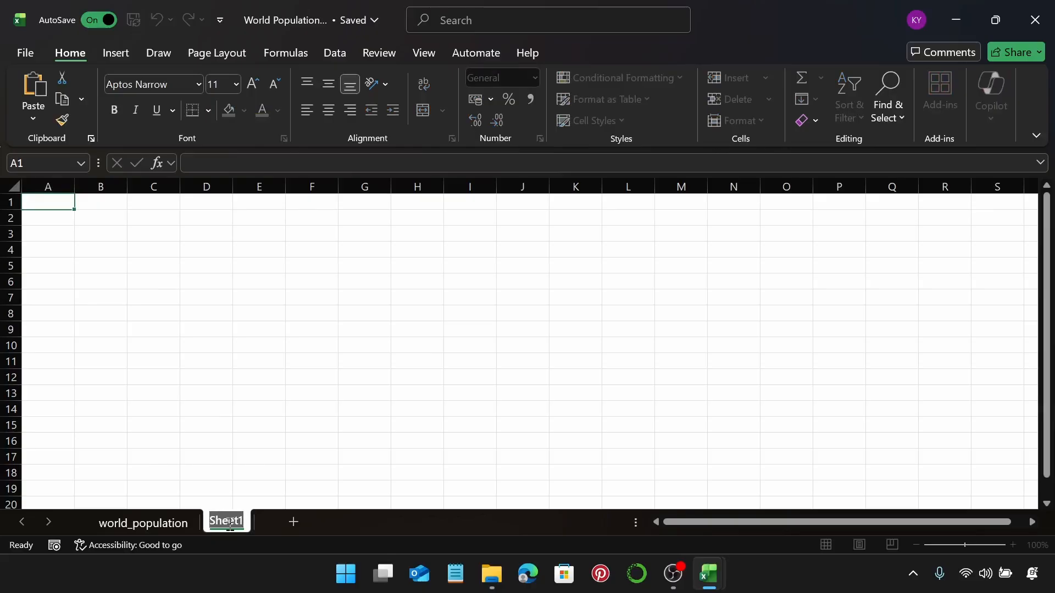
pyautogui.write('Most Popul')
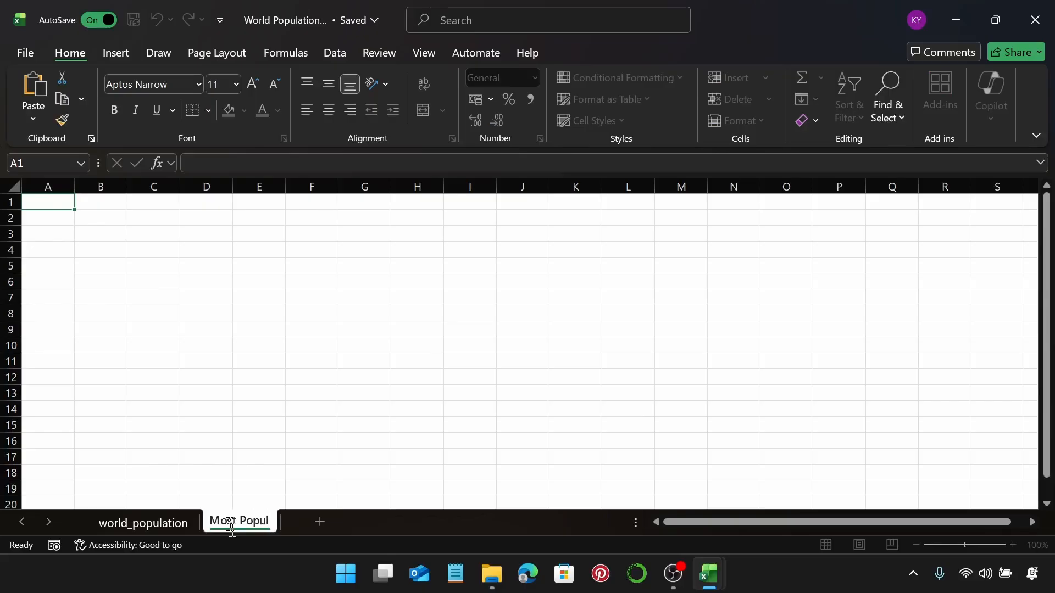
pyautogui.write('ous C')
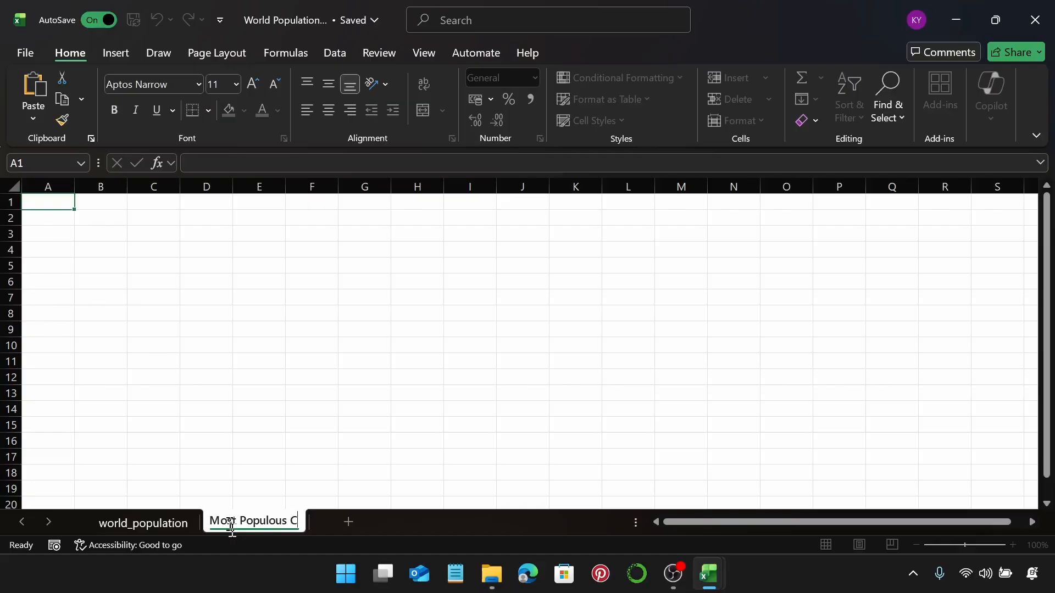
pyautogui.write('ountrie')
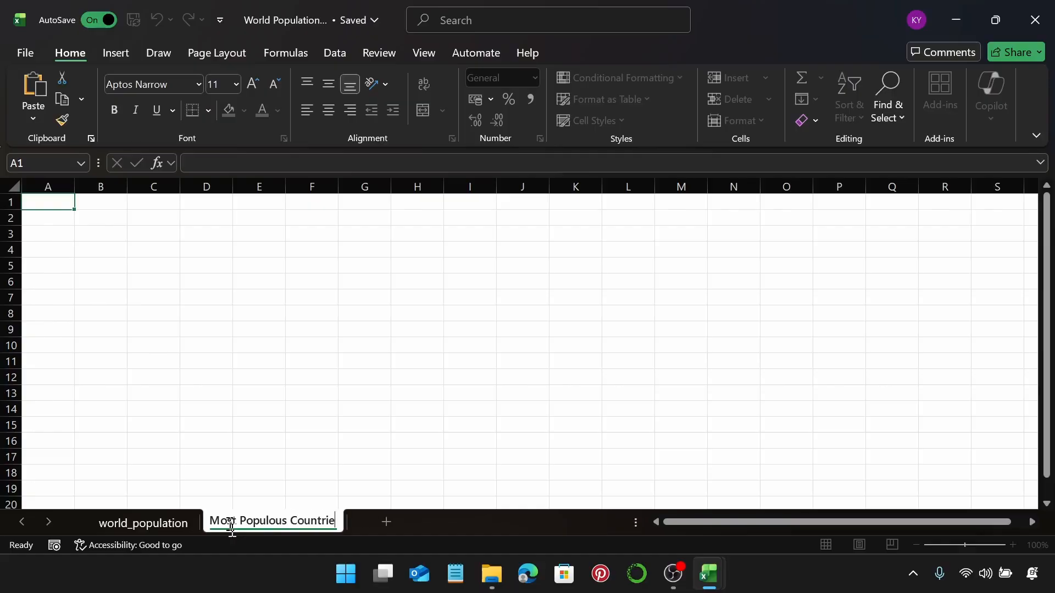
pyautogui.write('s')
pyautogui.press('Return')
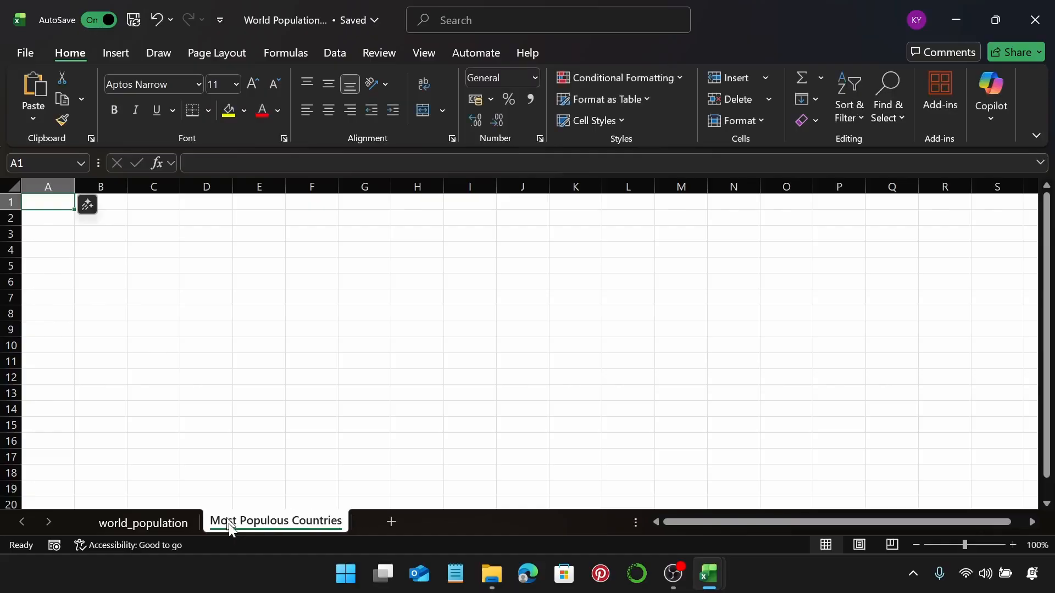
pyautogui.click(117, 217)
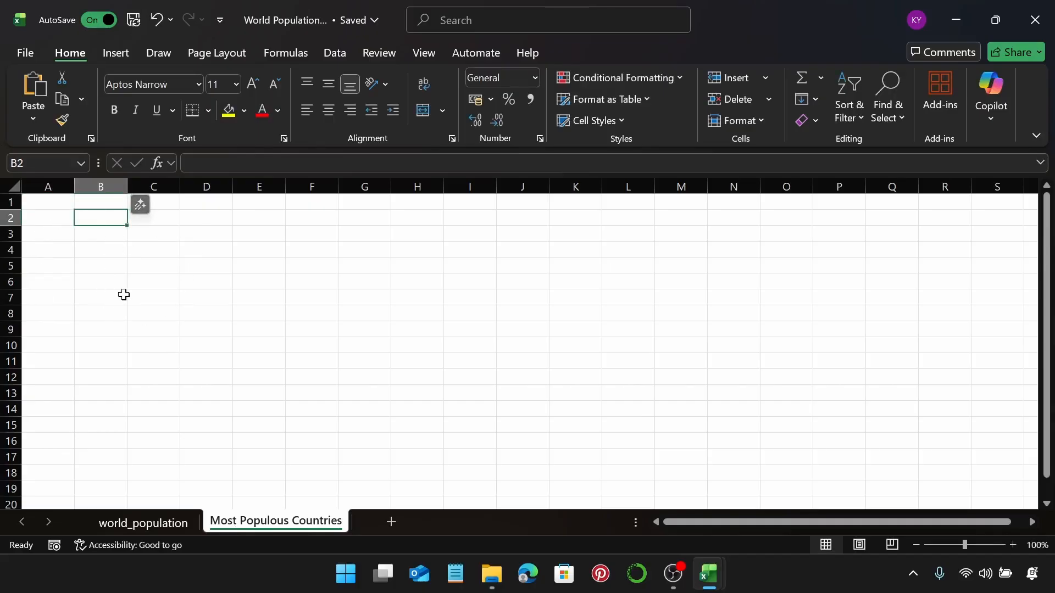
pyautogui.write('+')
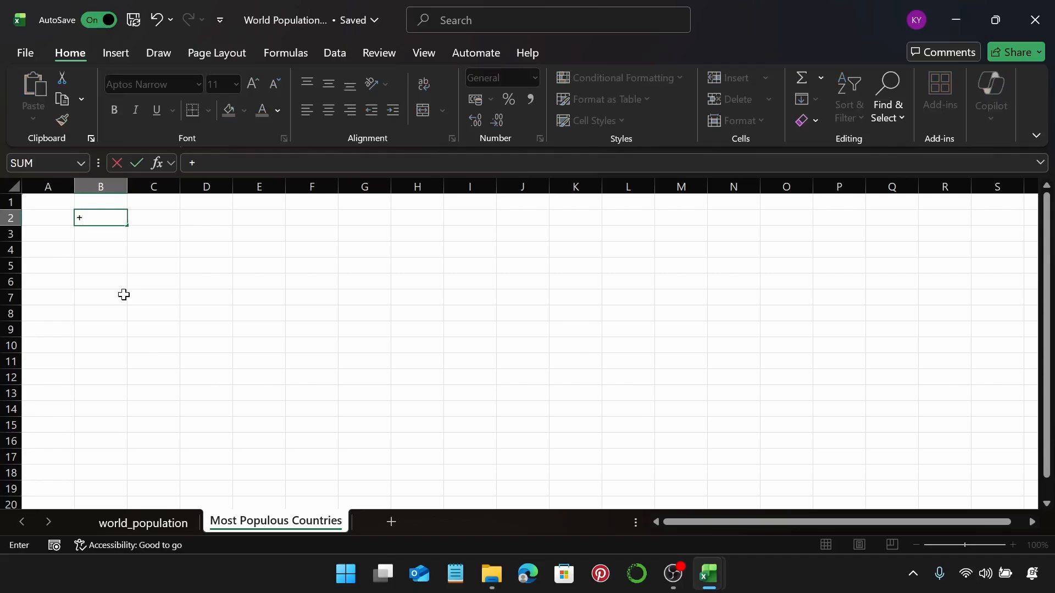
pyautogui.press('Escape')
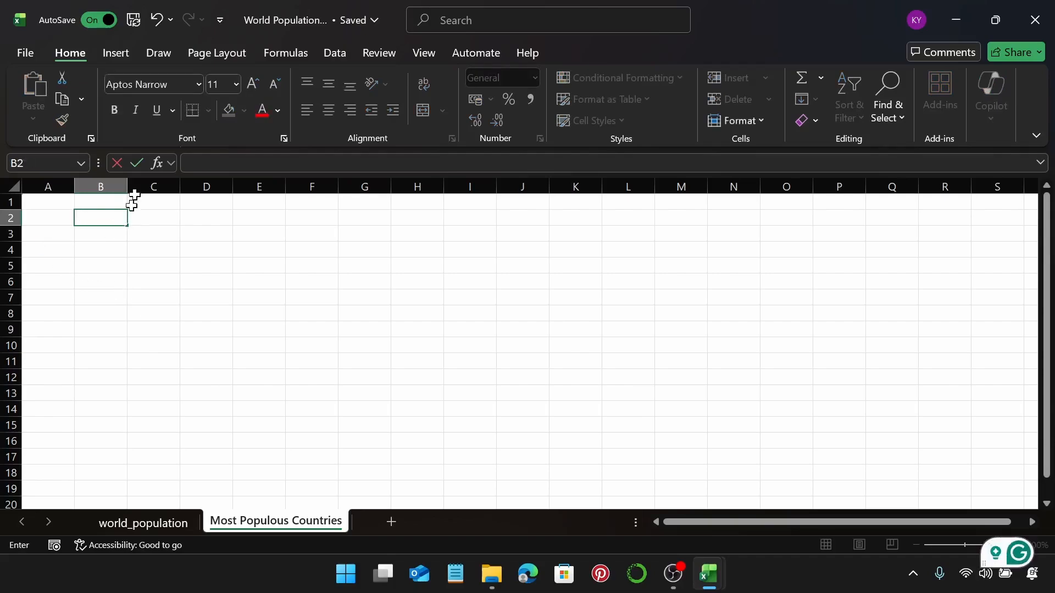
pyautogui.click(144, 225)
# Step: Insert a PivotTable at cell B2 of the Most Populous Countries sheet, using Table1 from world_population as its source
pyautogui.click(105, 221)
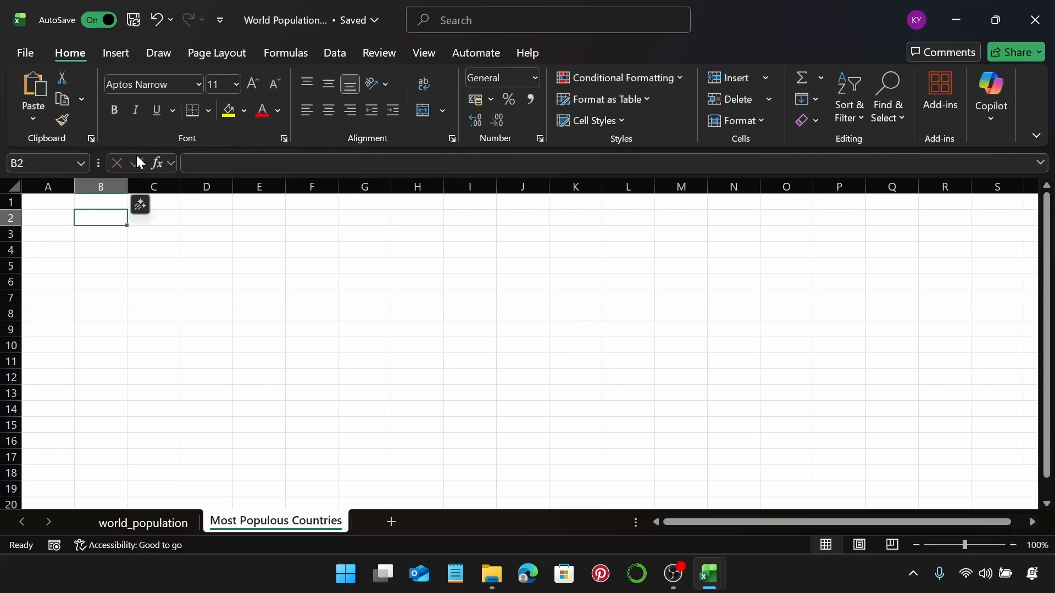
pyautogui.click(118, 53)
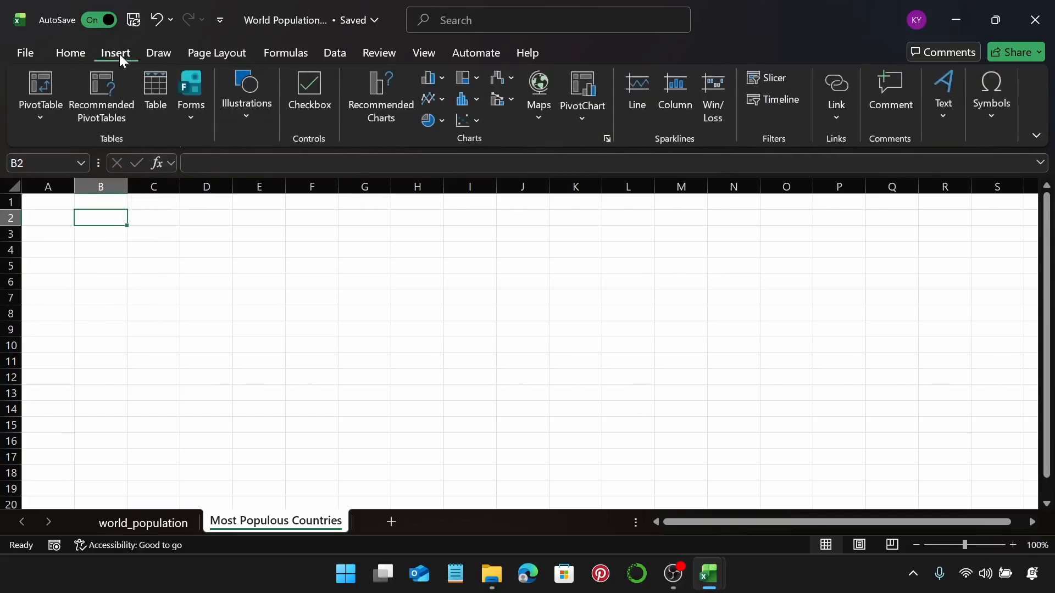
pyautogui.click(44, 77)
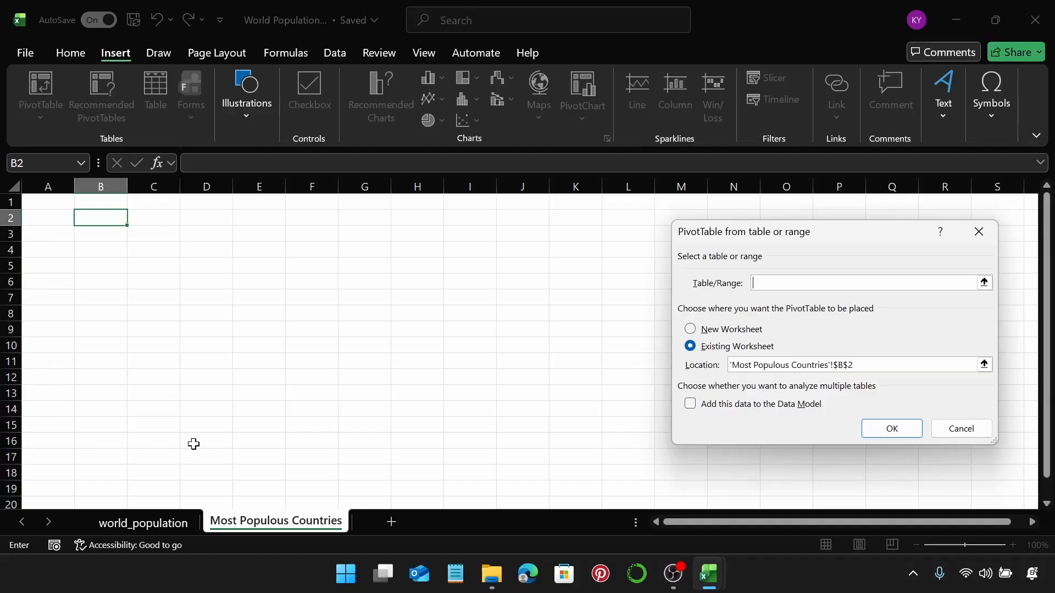
pyautogui.click(159, 531)
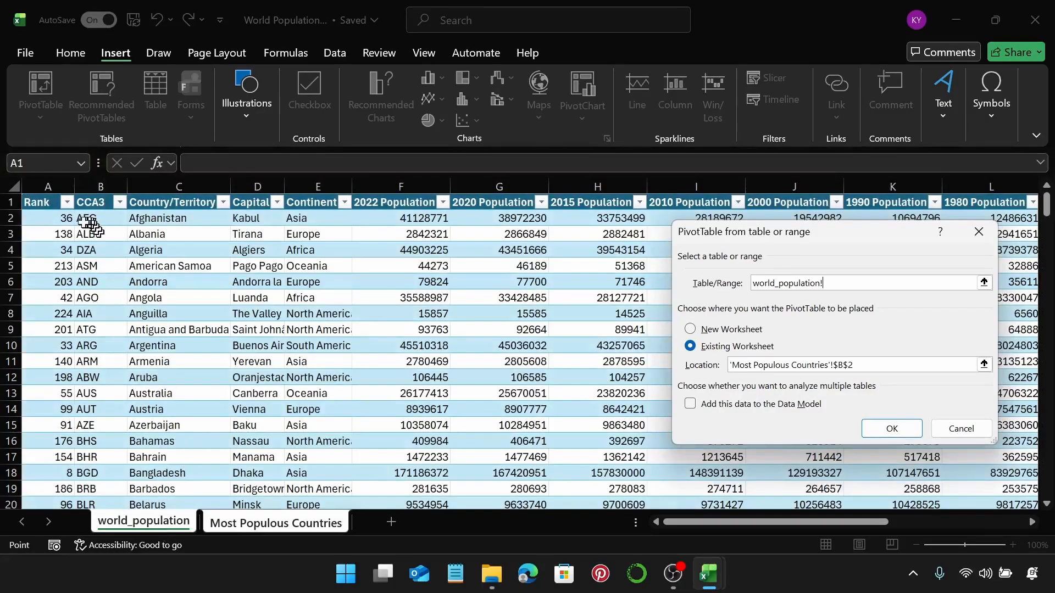
pyautogui.click(40, 205)
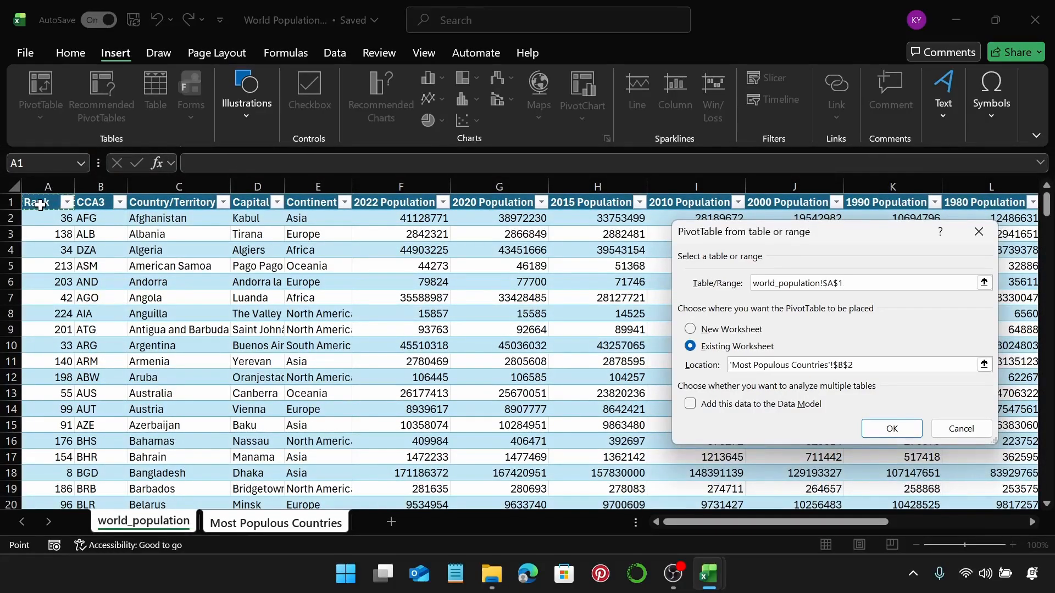
pyautogui.hotkey('ctrl', 'shift', 'Right')
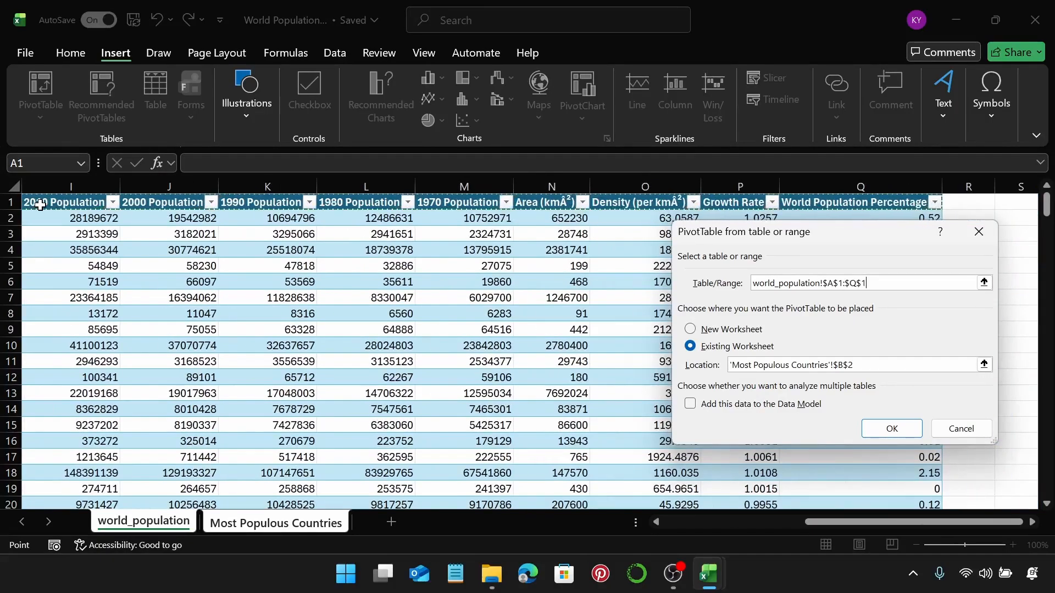
pyautogui.hotkey('ctrl', 'shift', 'Down')
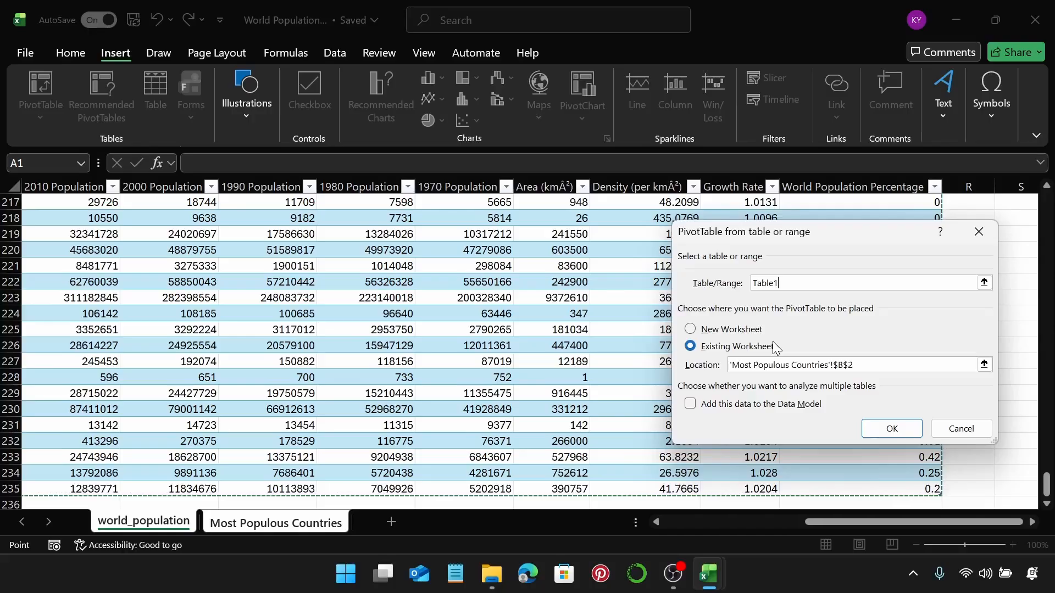
pyautogui.click(908, 430)
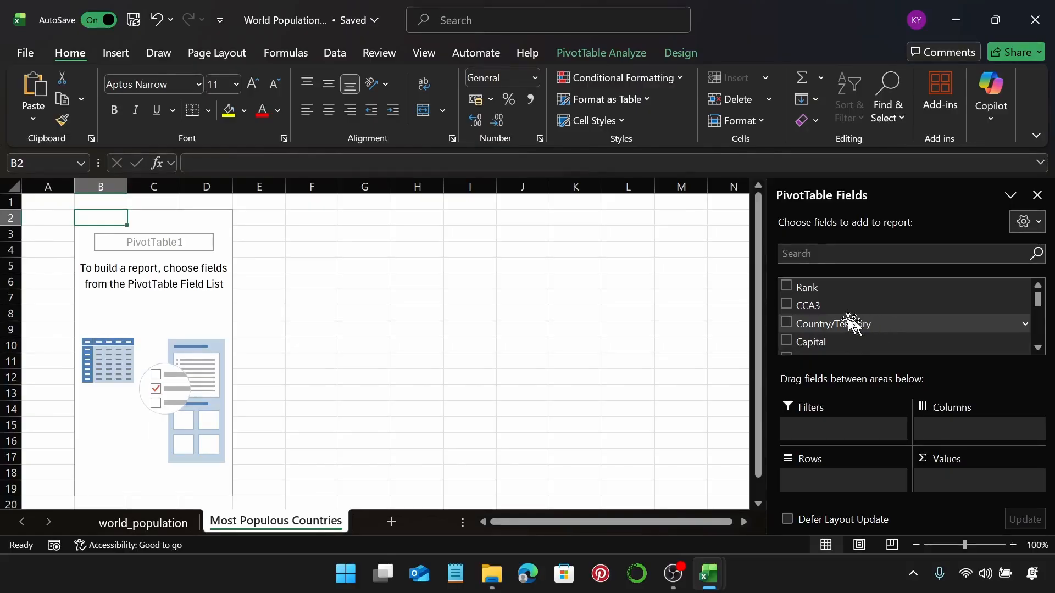
# Step: Set Country/Territory as the PivotTable's rows and 2022 Population as its summed values
pyautogui.moveTo(845, 325); pyautogui.dragTo(849, 473)
pyautogui.scroll(-1, 866, 328)
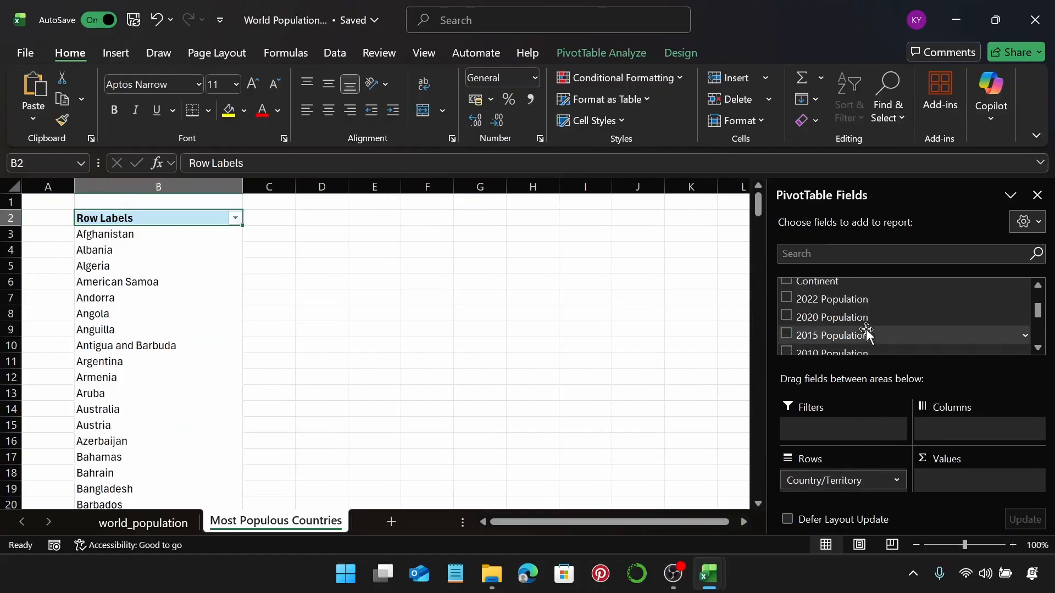
pyautogui.moveTo(802, 302); pyautogui.dragTo(967, 483)
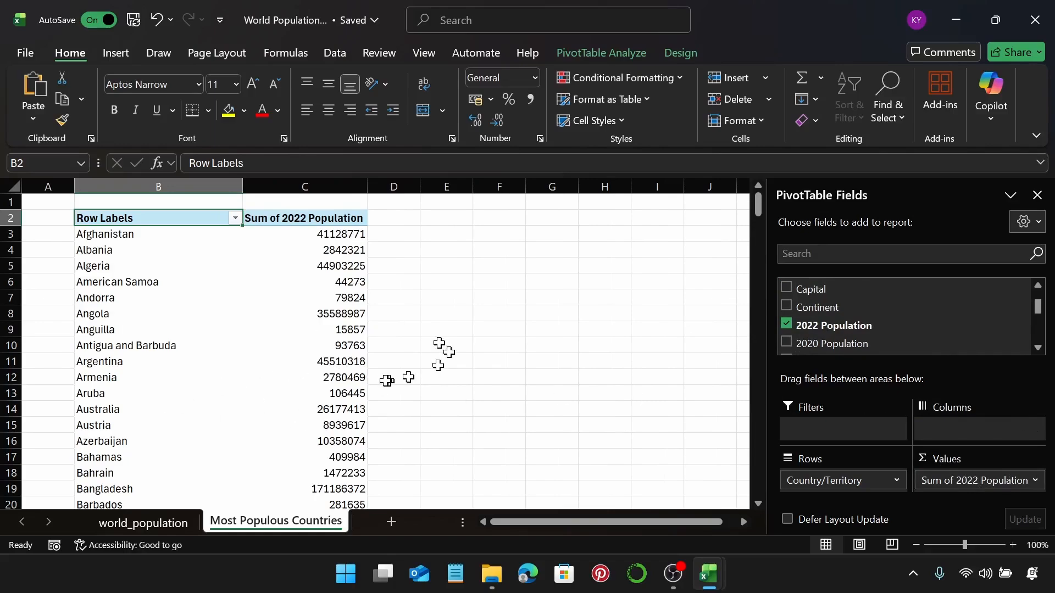
# Step: Sort the PivotTable's countries in descending order by Sum of 2022 Population
pyautogui.click(233, 219)
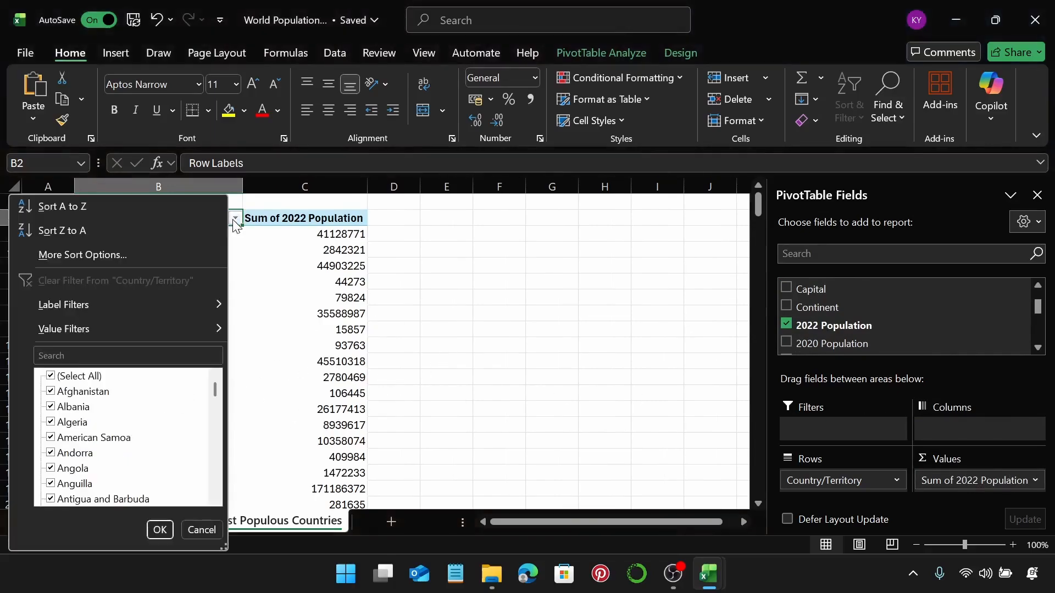
pyautogui.click(156, 256)
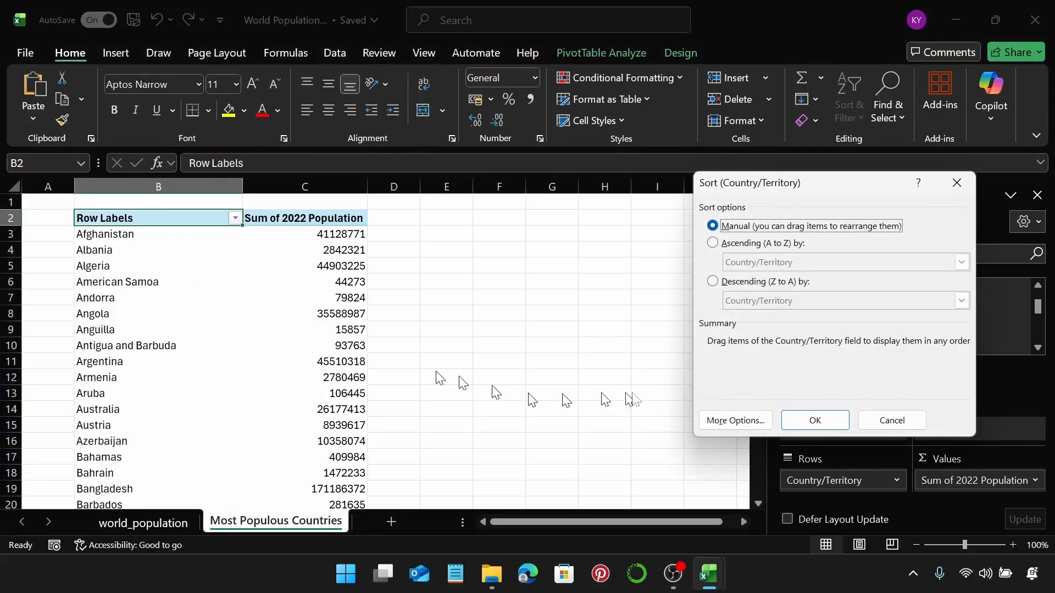
pyautogui.click(716, 282)
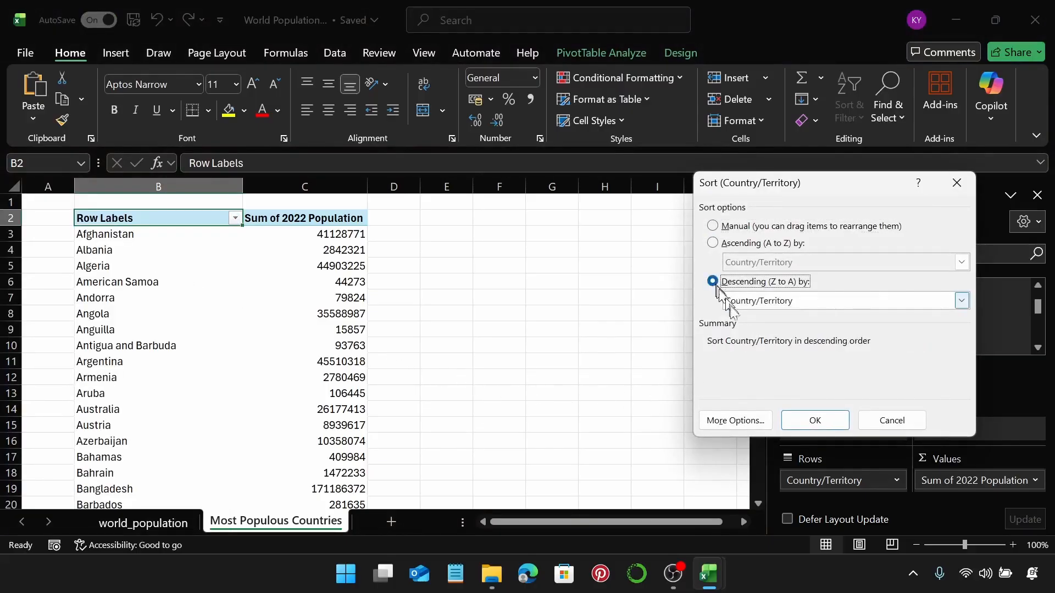
pyautogui.click(961, 301)
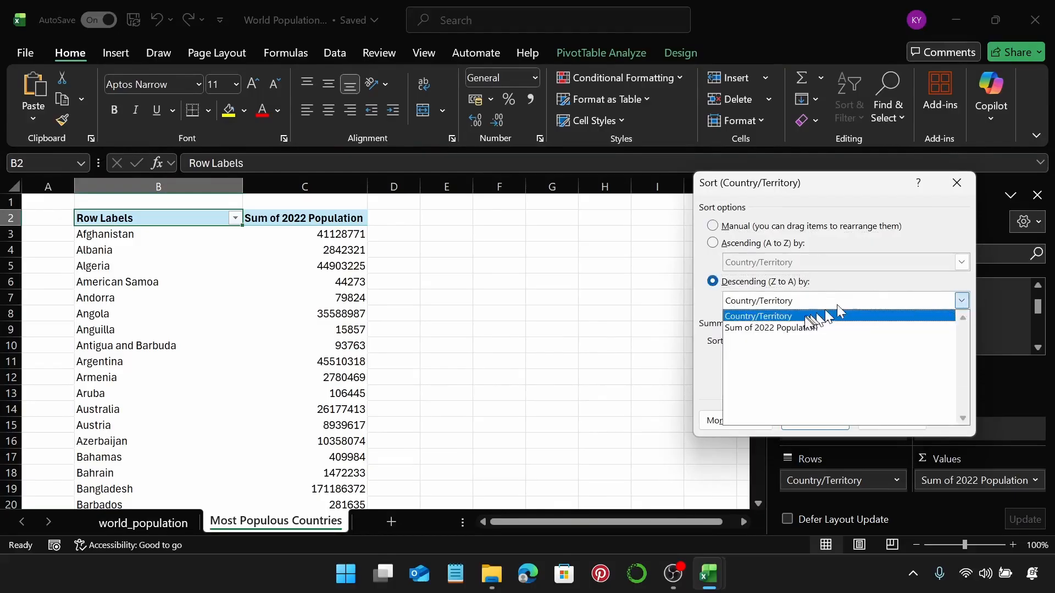
pyautogui.click(793, 329)
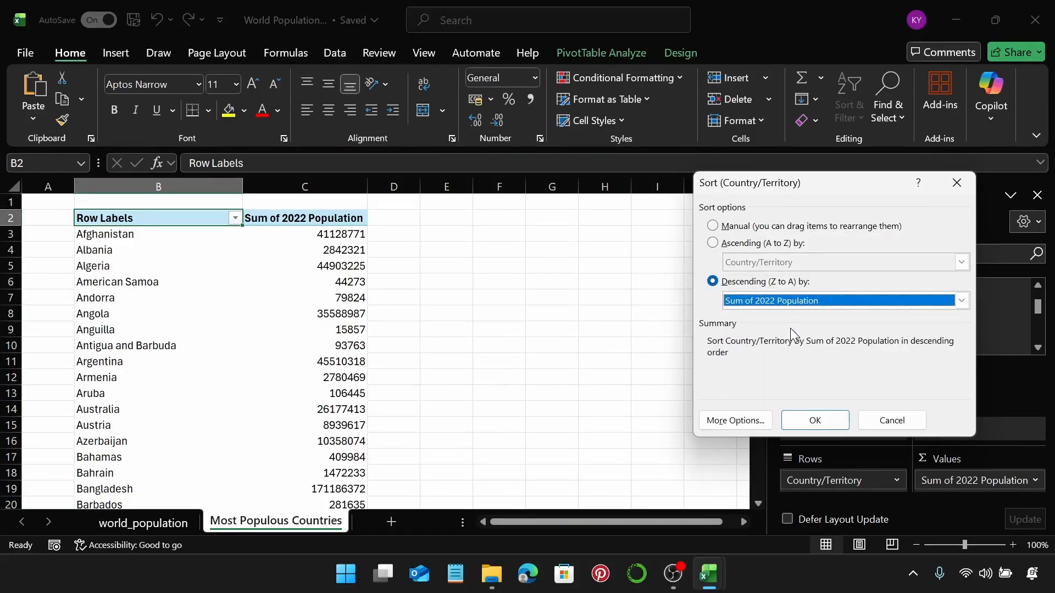
pyautogui.click(817, 420)
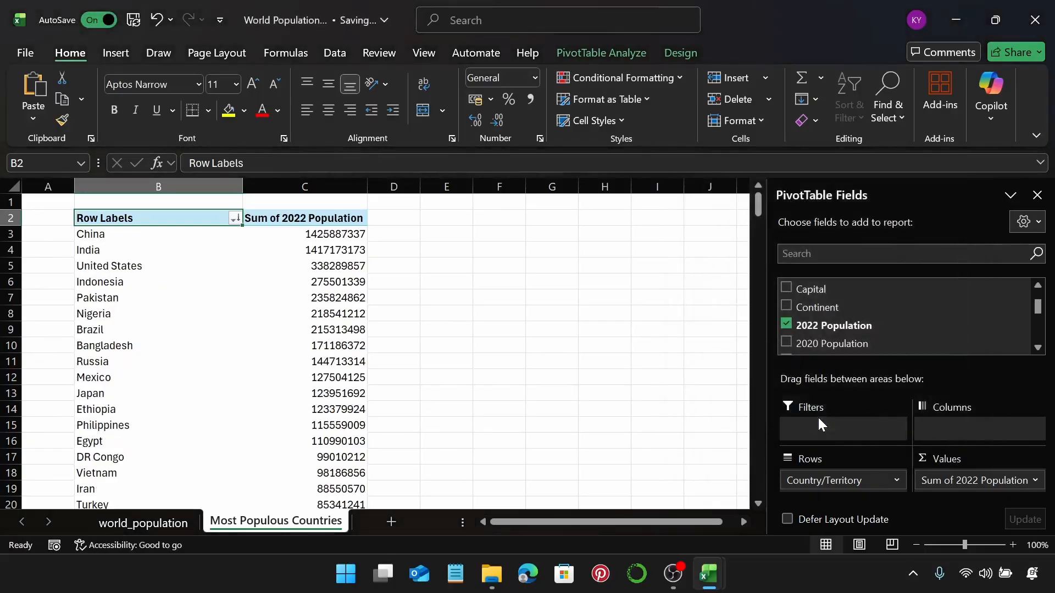
# Step: Filter the PivotTable's countries to the top 10 items by Sum of 2022 Population
pyautogui.click(235, 218)
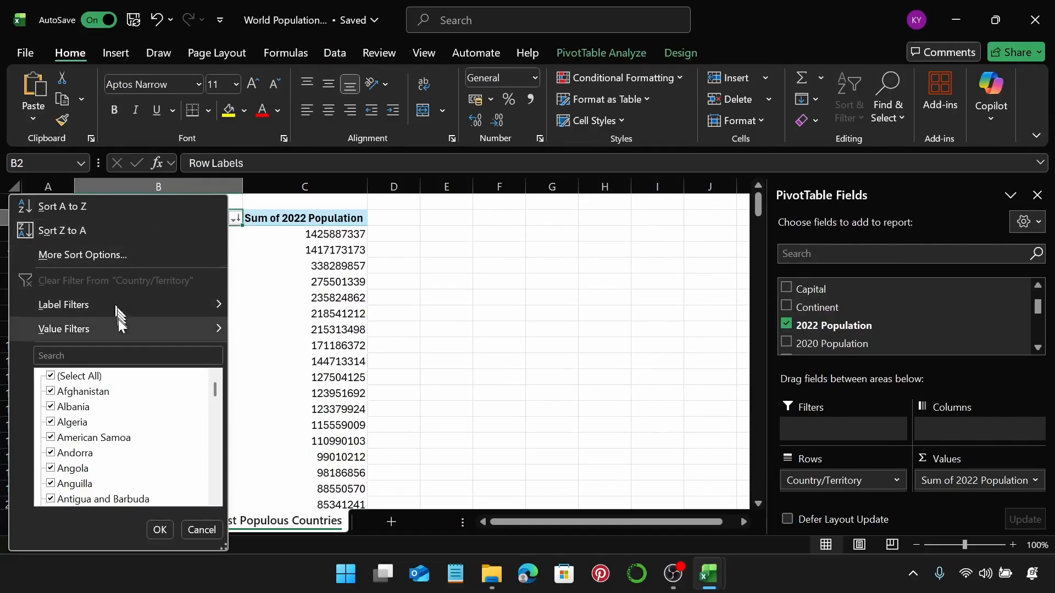
pyautogui.moveTo(120, 324)
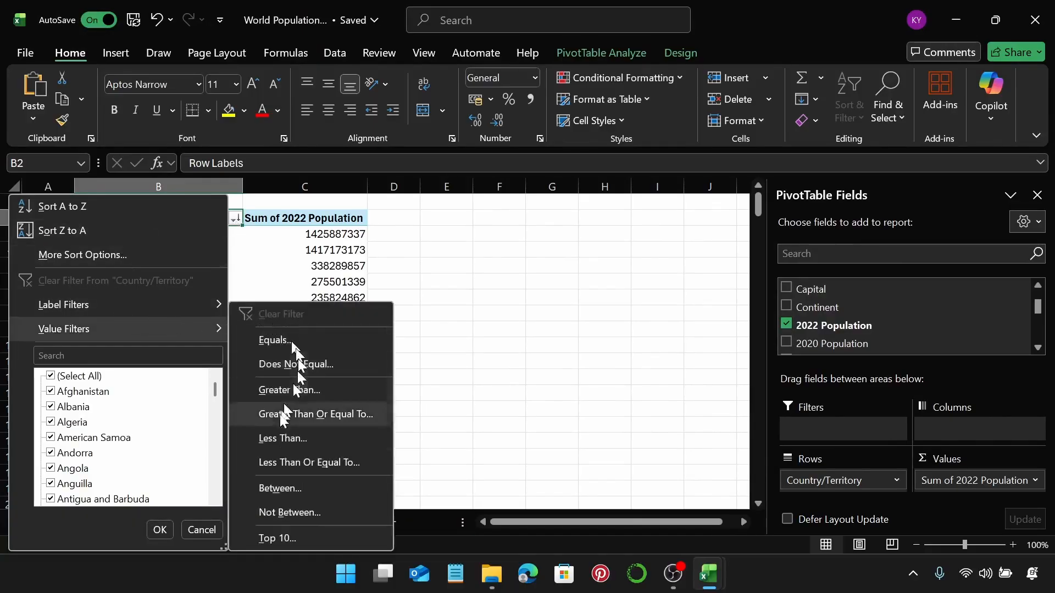
pyautogui.click(292, 539)
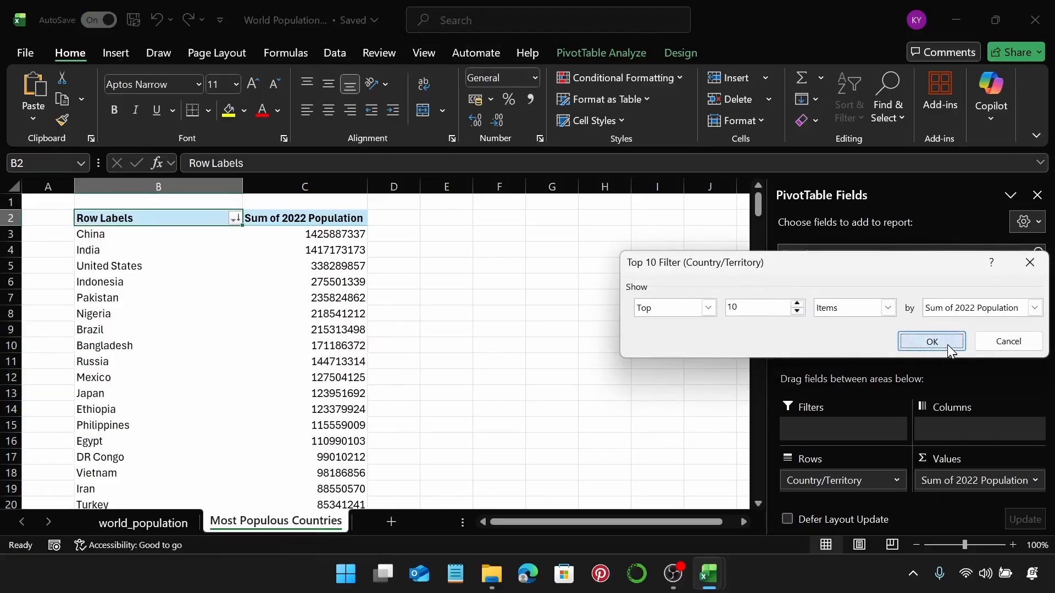
pyautogui.click(931, 341)
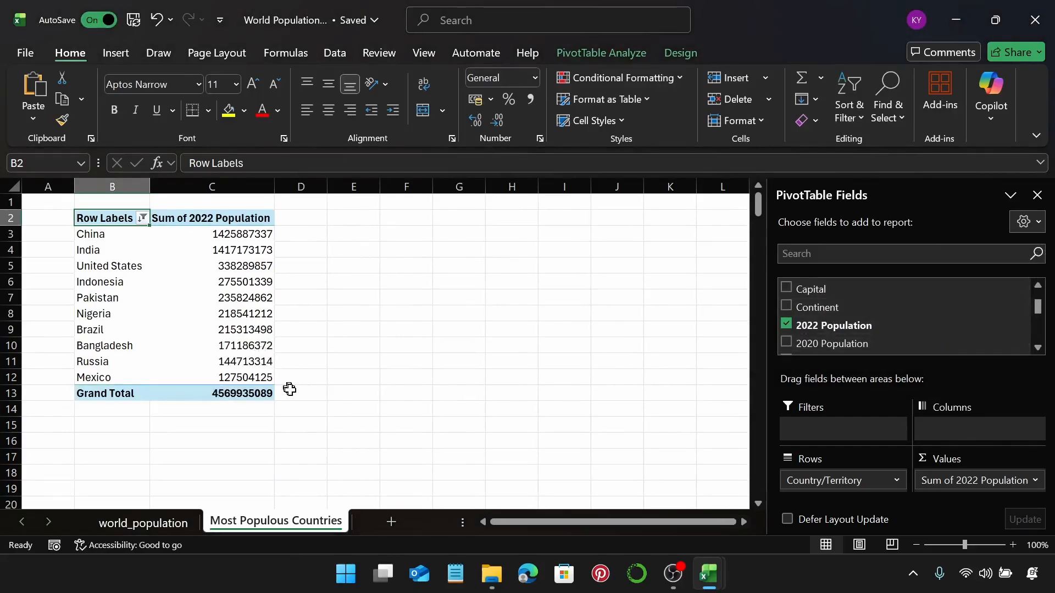
# Step: Remove the Grand Total row from the PivotTable
pyautogui.click(94, 395)
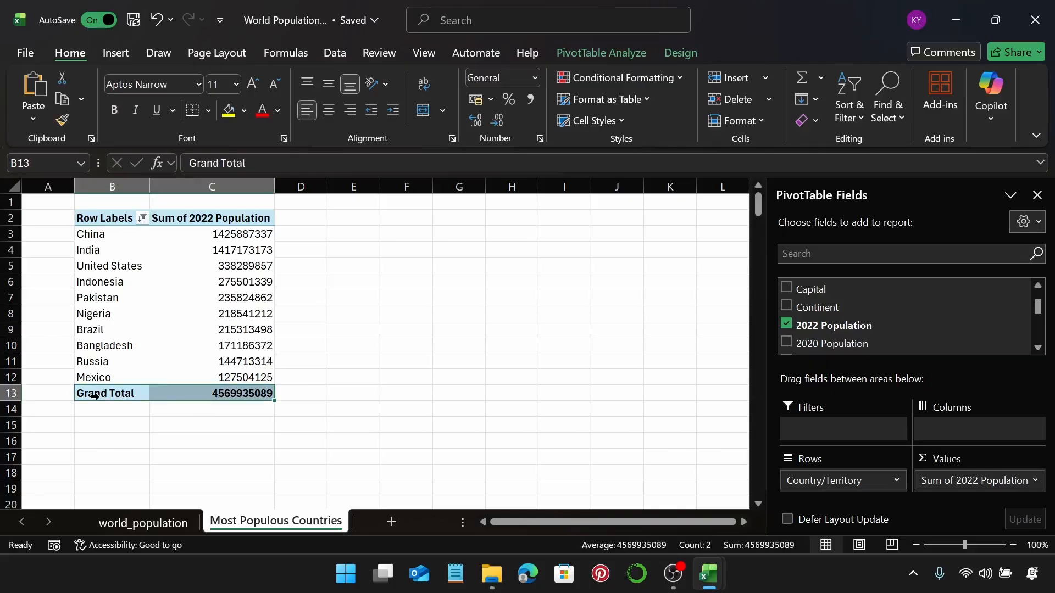
pyautogui.rightClick(94, 395)
pyautogui.click(193, 285)
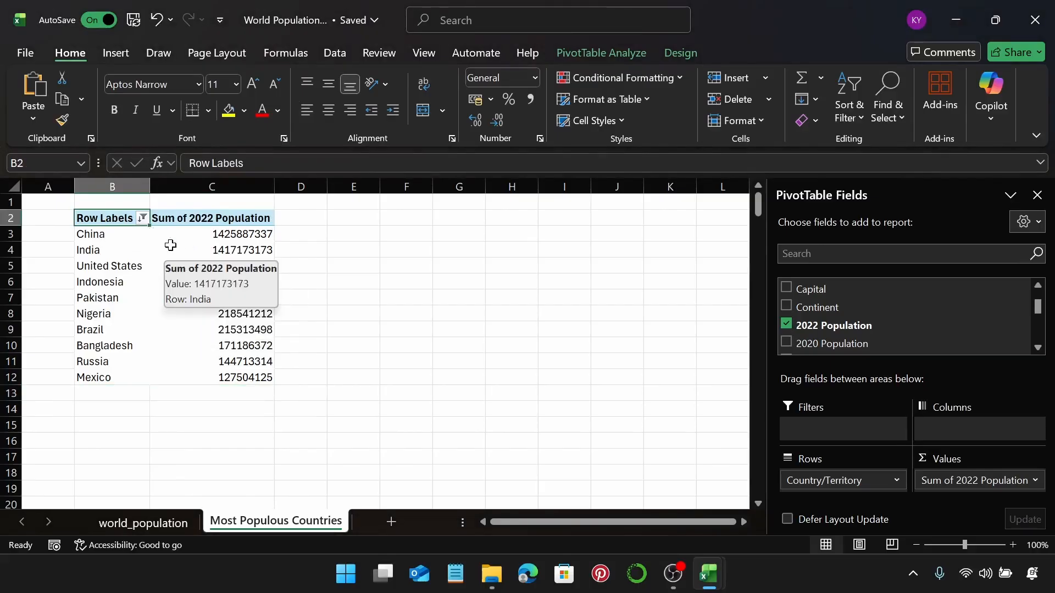
# Step: Insert a 2-D Clustered Column PivotChart from the PivotTable and hide all field buttons on it
pyautogui.click(123, 59)
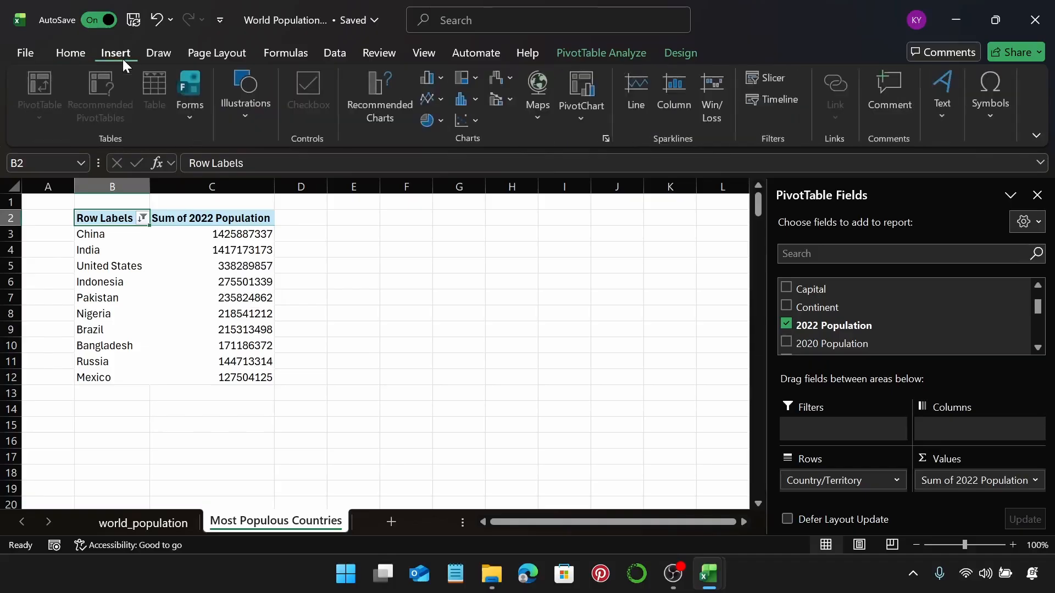
pyautogui.click(432, 78)
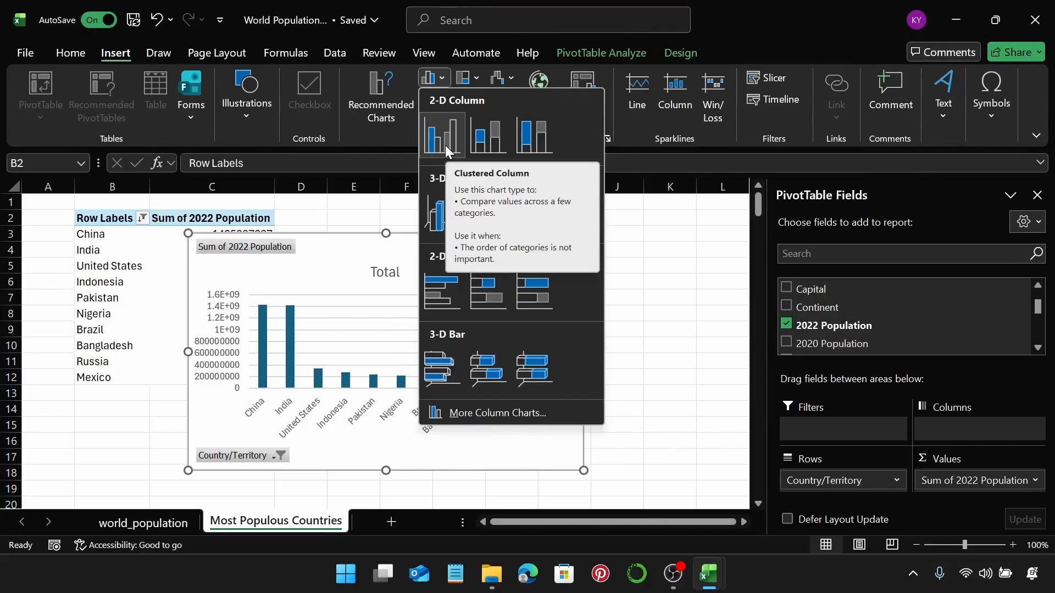
pyautogui.click(445, 144)
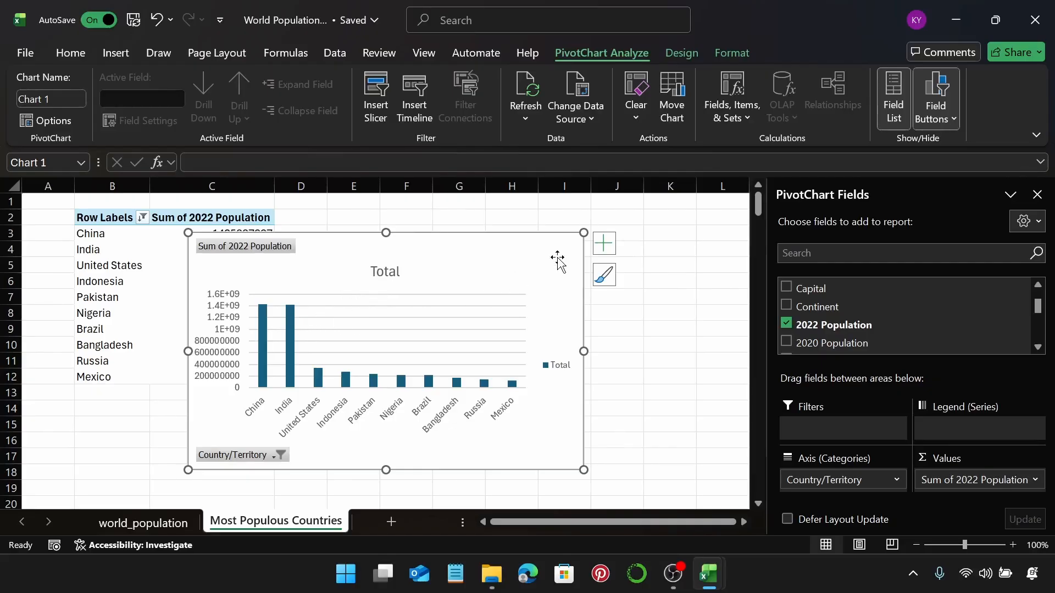
pyautogui.hotkey('ctrl', 'z')
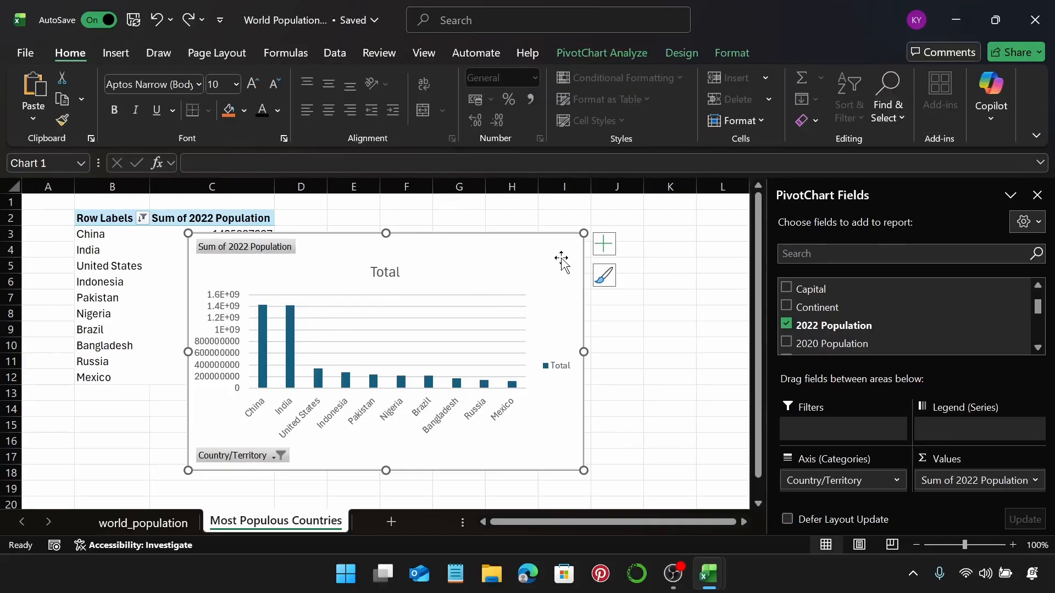
pyautogui.rightClick(278, 251)
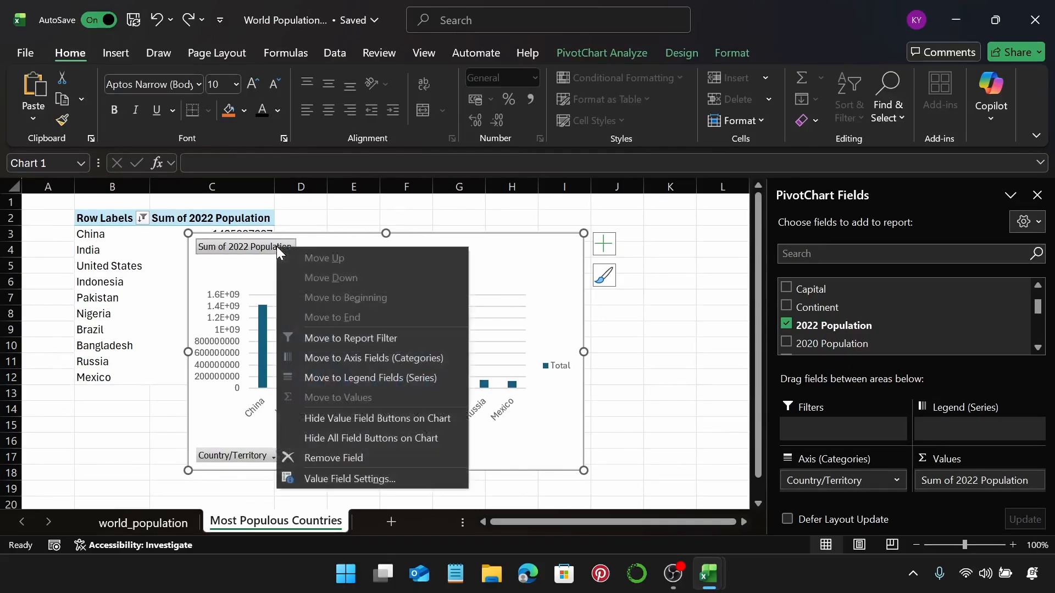
pyautogui.click(380, 439)
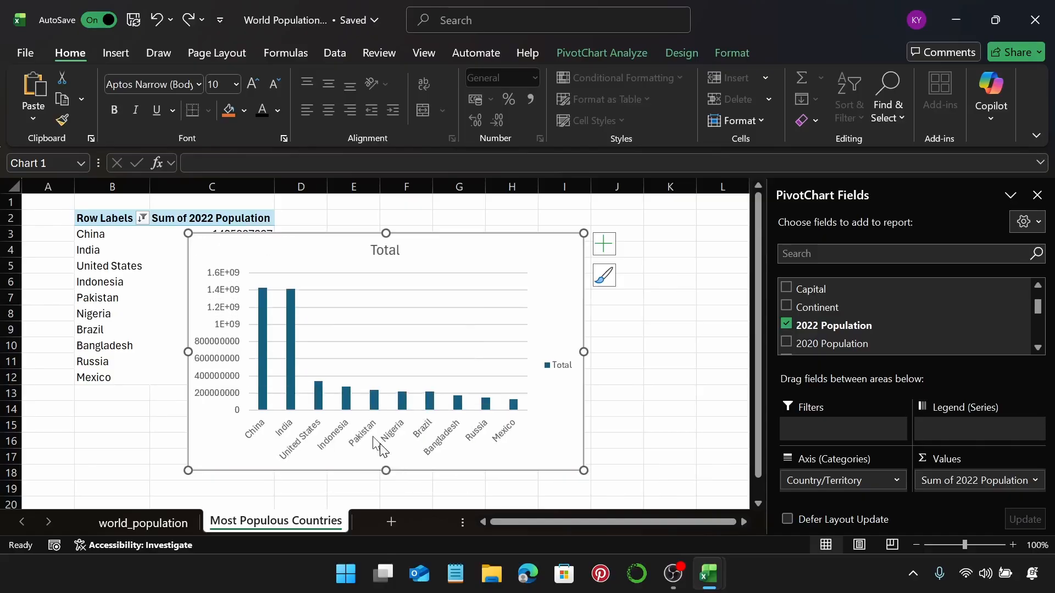
# Step: Replace the chart title with "Most Populous Countries (2022)"
pyautogui.click(381, 251)
pyautogui.moveTo(372, 251); pyautogui.dragTo(402, 265)
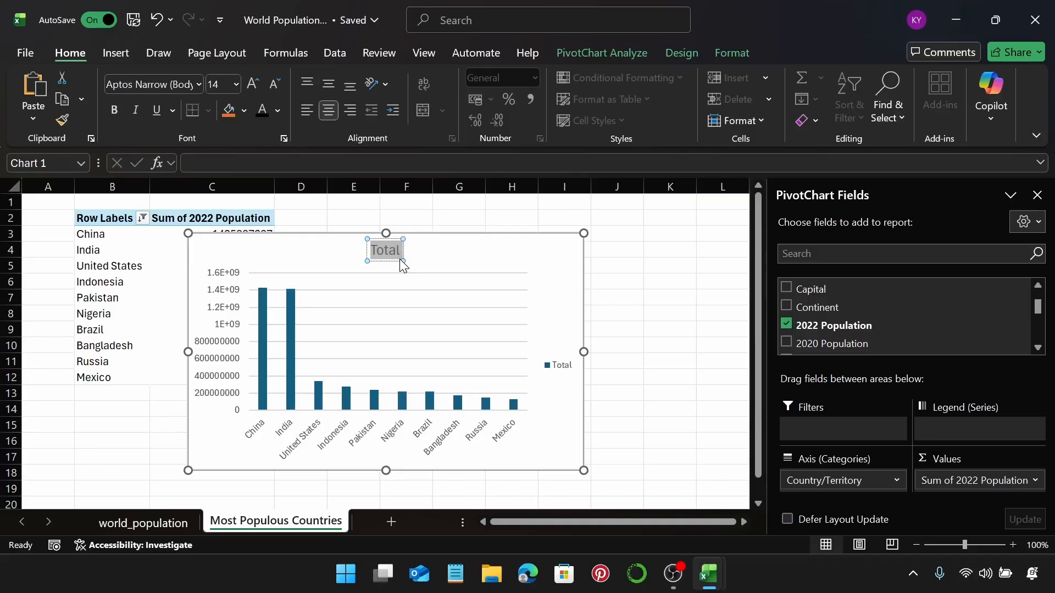
pyautogui.write('Most Po')
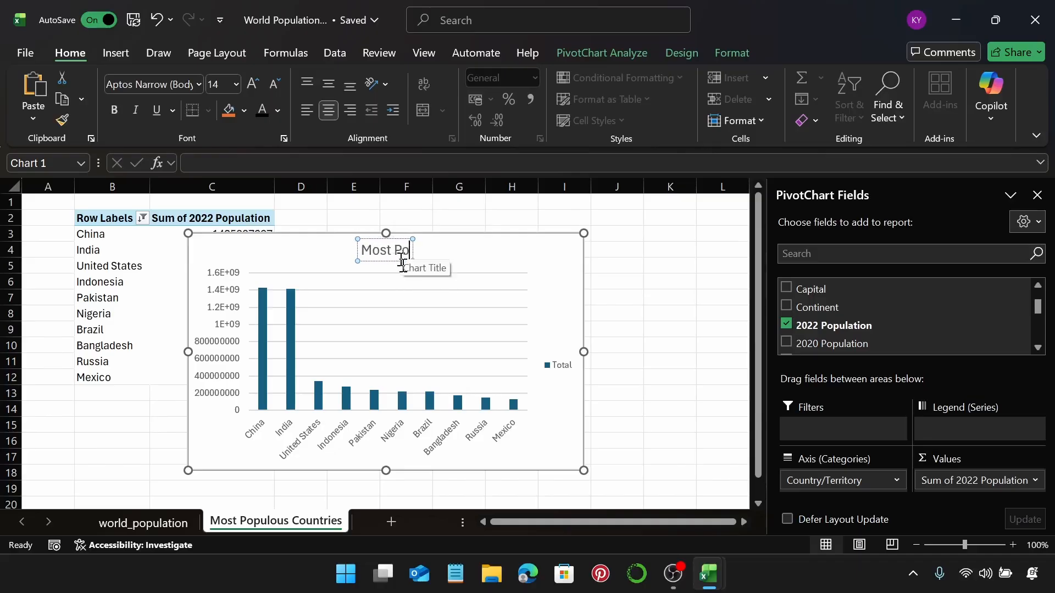
pyautogui.write('pulo')
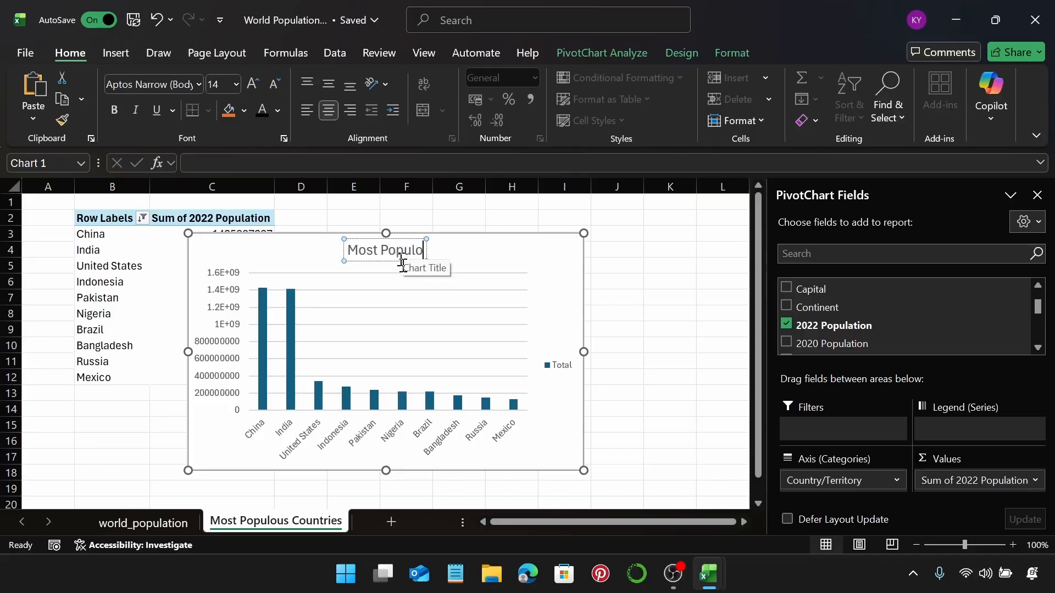
pyautogui.write('us')
pyautogui.write(' C')
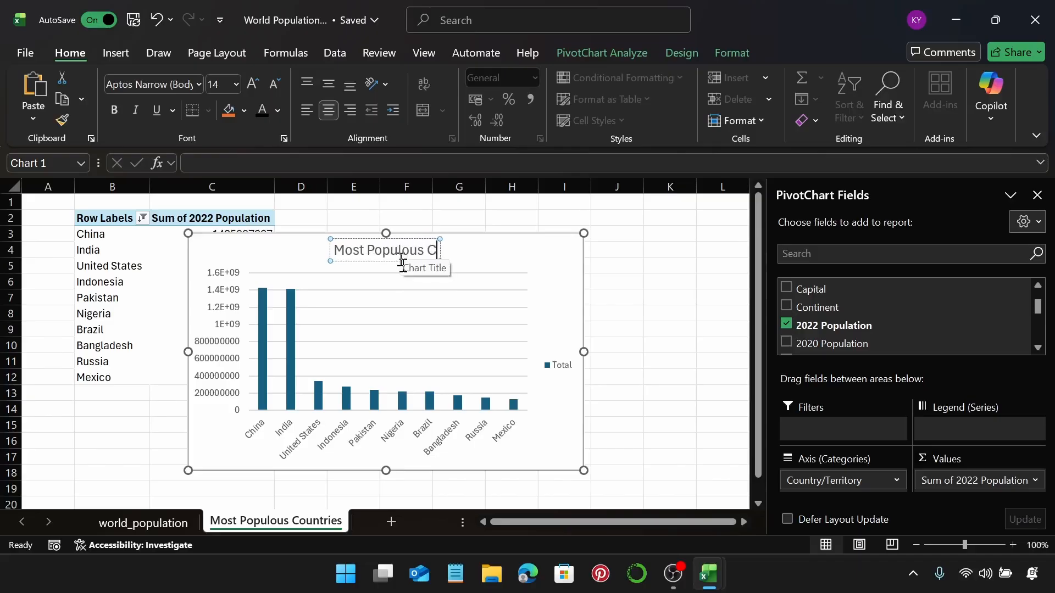
pyautogui.write('ountries')
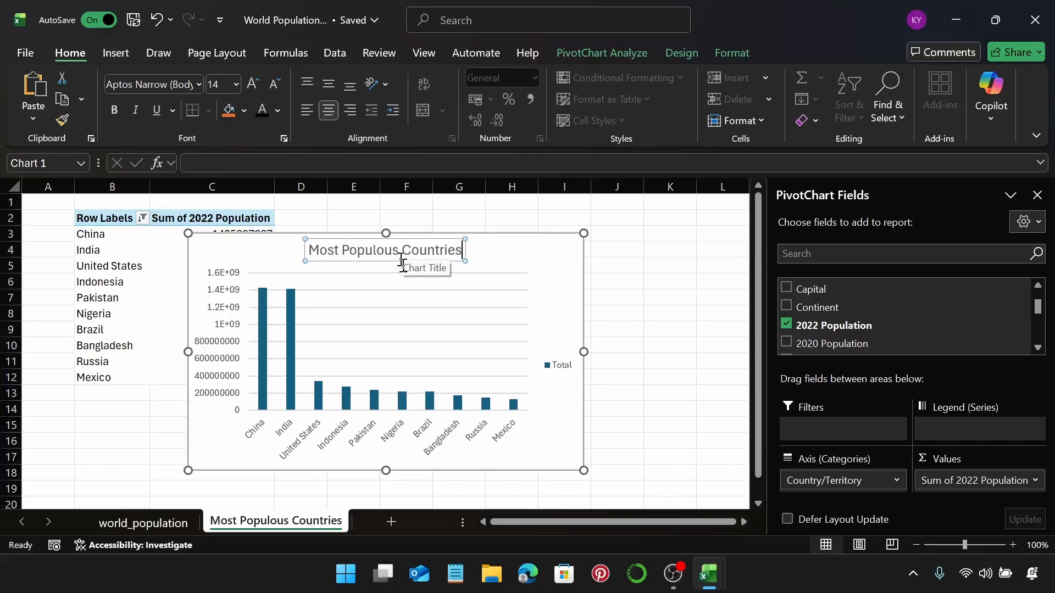
pyautogui.write(' (2')
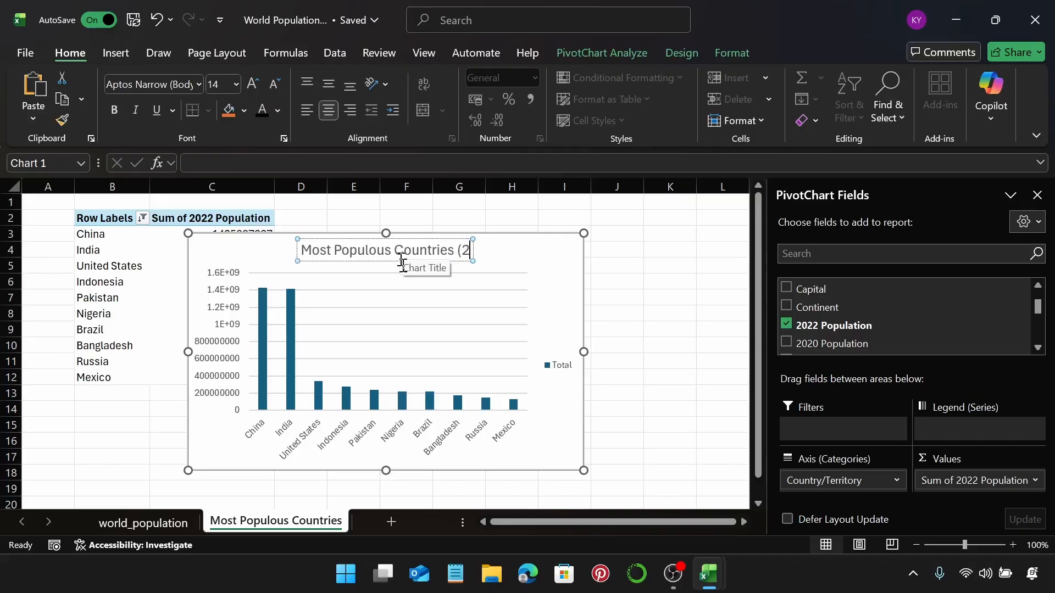
pyautogui.write('022)')
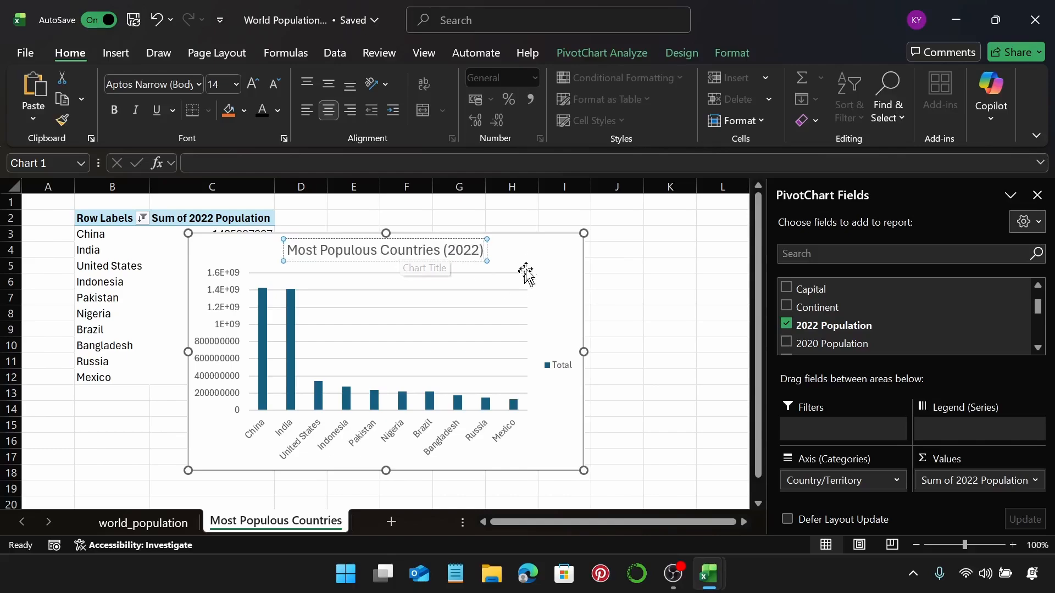
pyautogui.press('Escape')
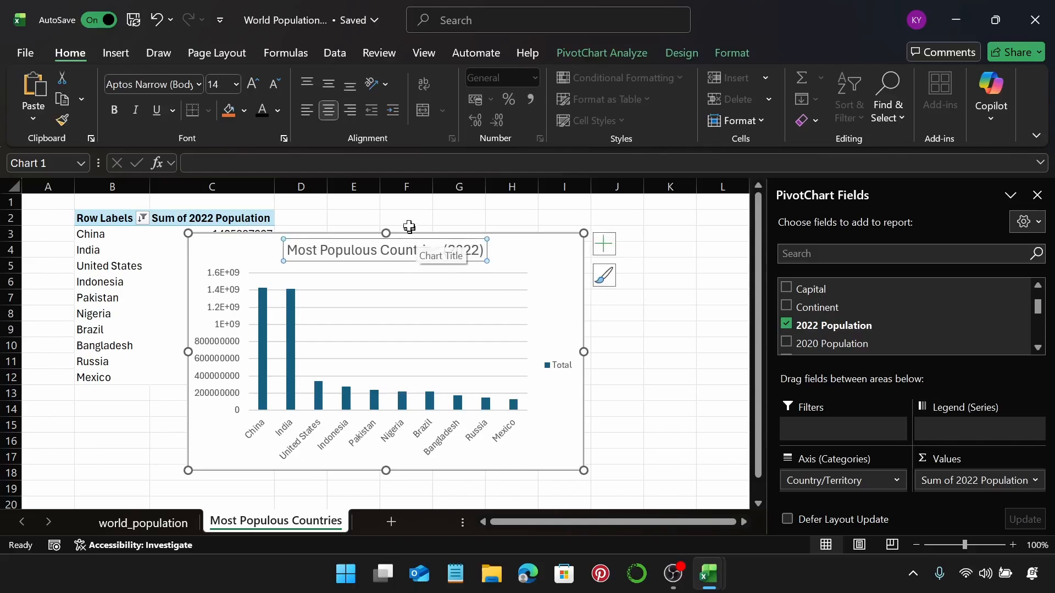
# Step: Format the chart title as bold with black text
pyautogui.click(278, 111)
pyautogui.click(287, 216)
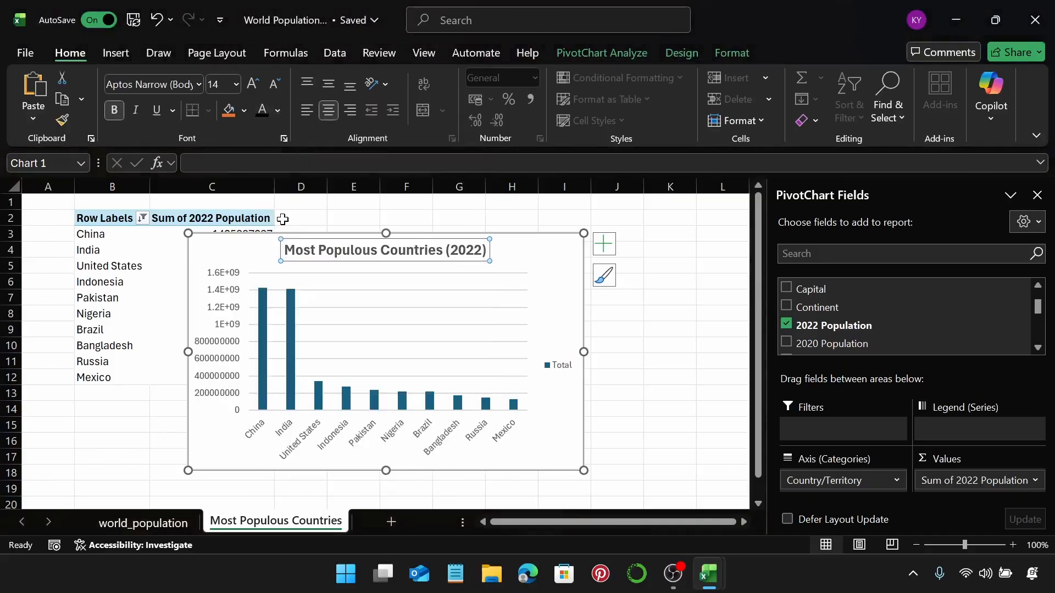
pyautogui.click(574, 264)
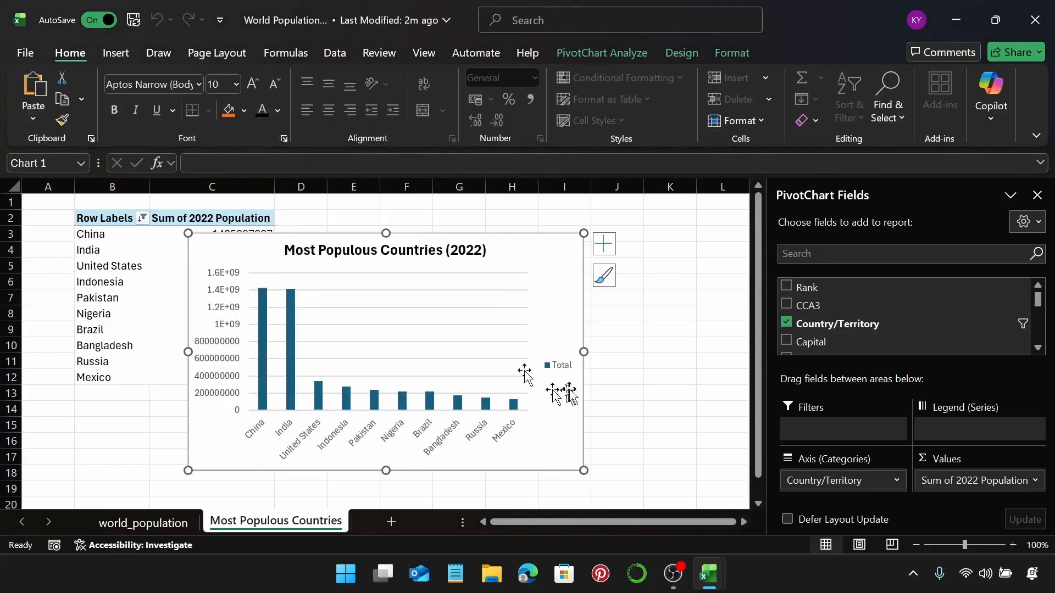
# Step: Delete the chart's legend and move the chart beside the PivotTable, with its upper corner in cell D2
pyautogui.click(571, 367)
pyautogui.press('Delete')
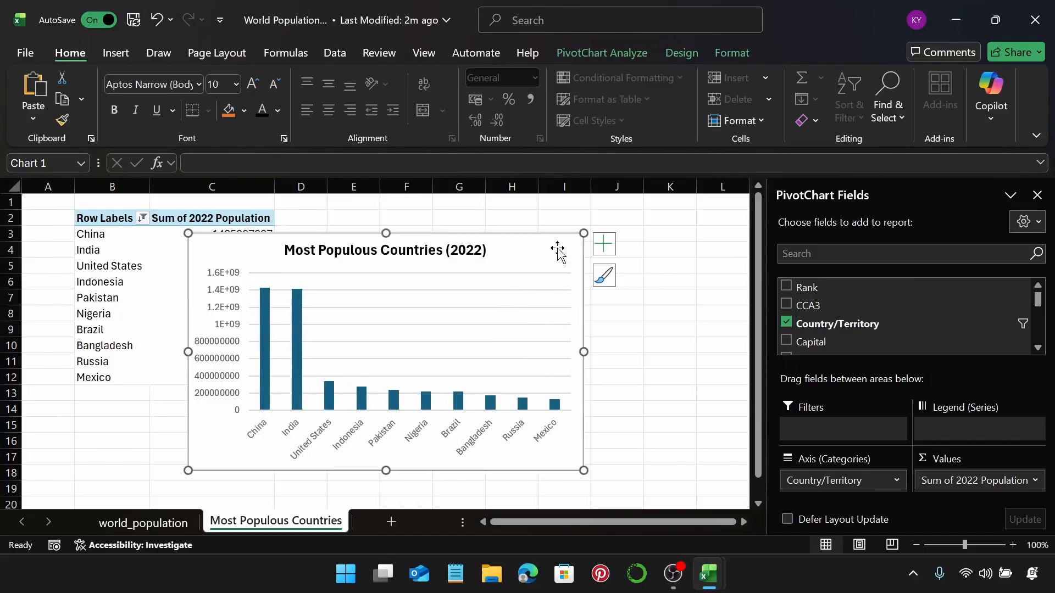
pyautogui.moveTo(526, 252); pyautogui.dragTo(627, 229)
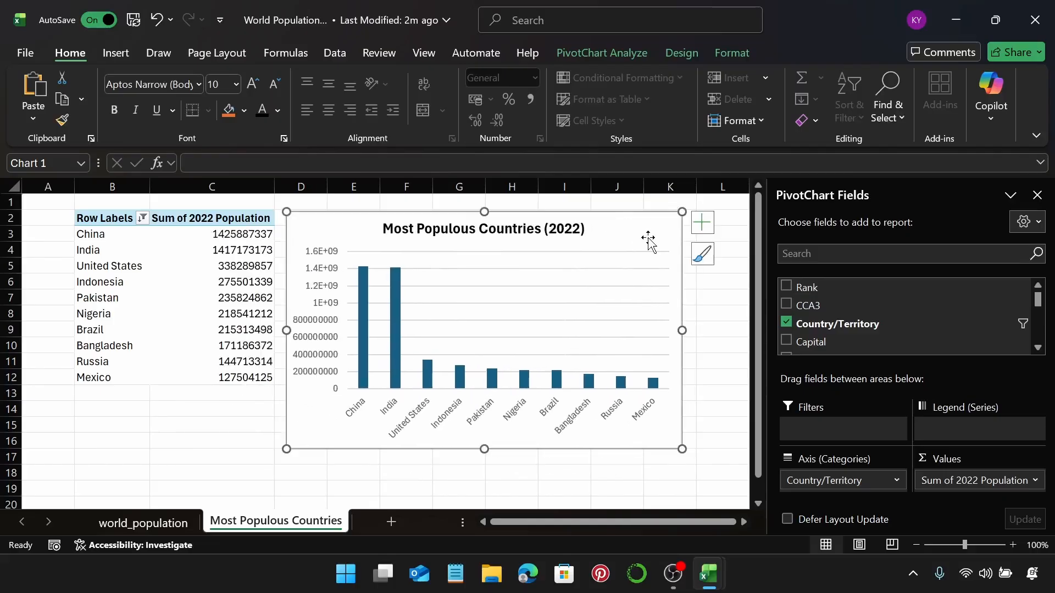
# Step: Give the chart area's border rounded corners
pyautogui.rightClick(648, 239)
pyautogui.scroll(-3, 727, 533)
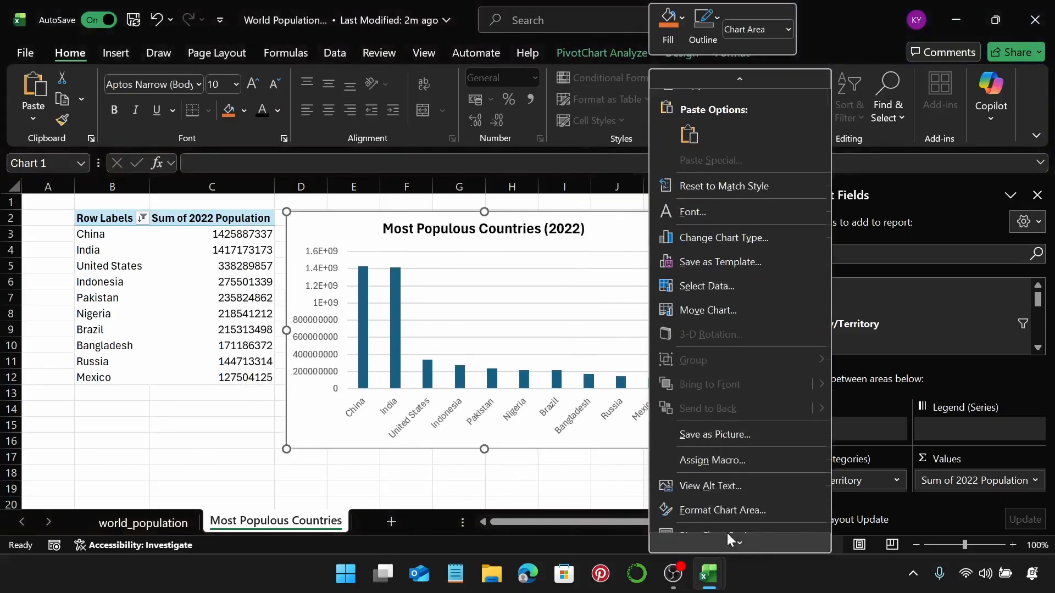
pyautogui.click(736, 490)
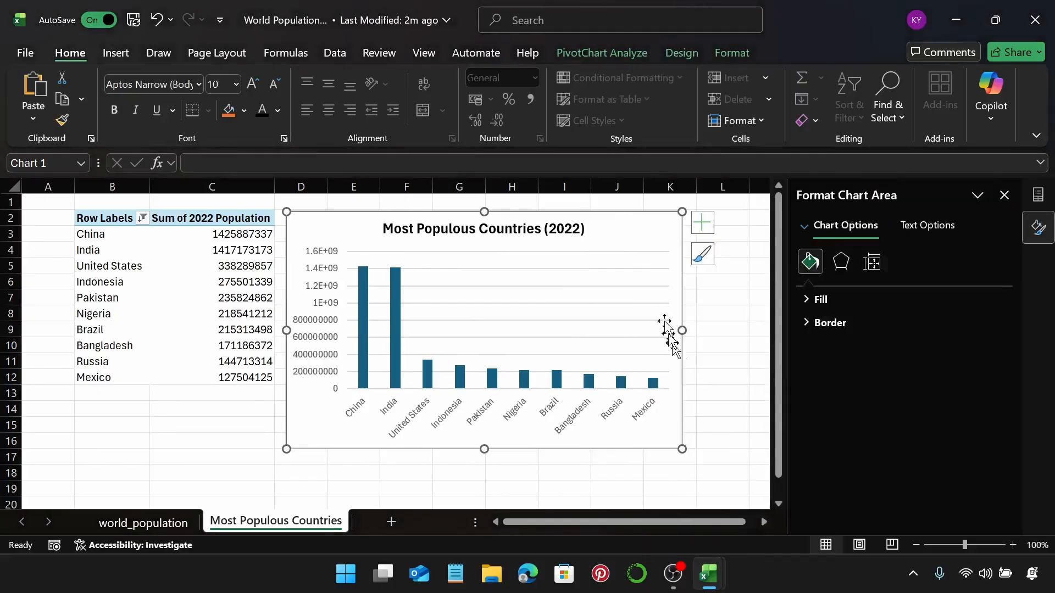
pyautogui.click(845, 322)
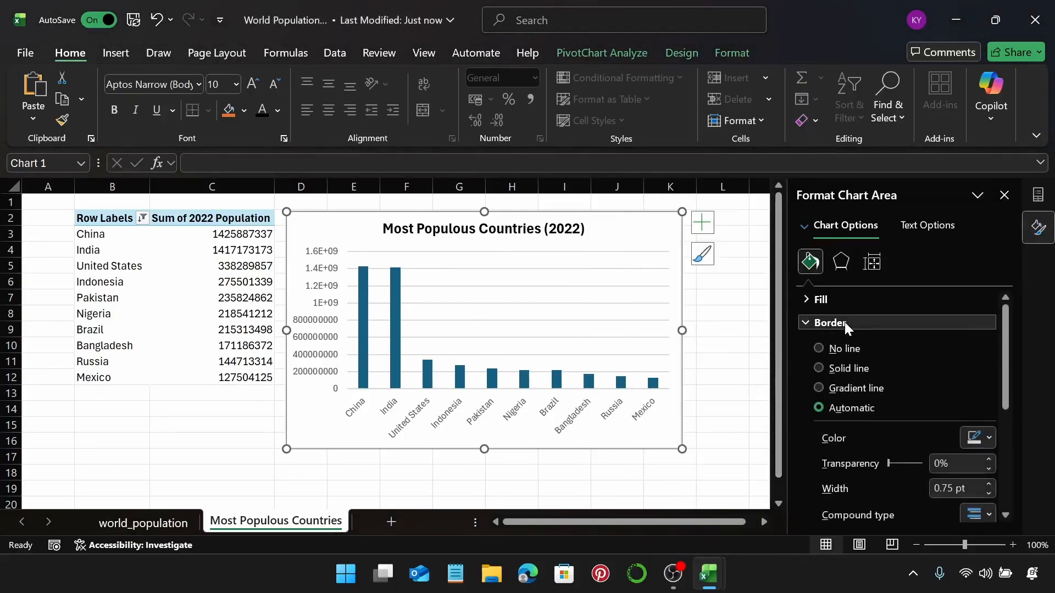
pyautogui.scroll(-5, 841, 451)
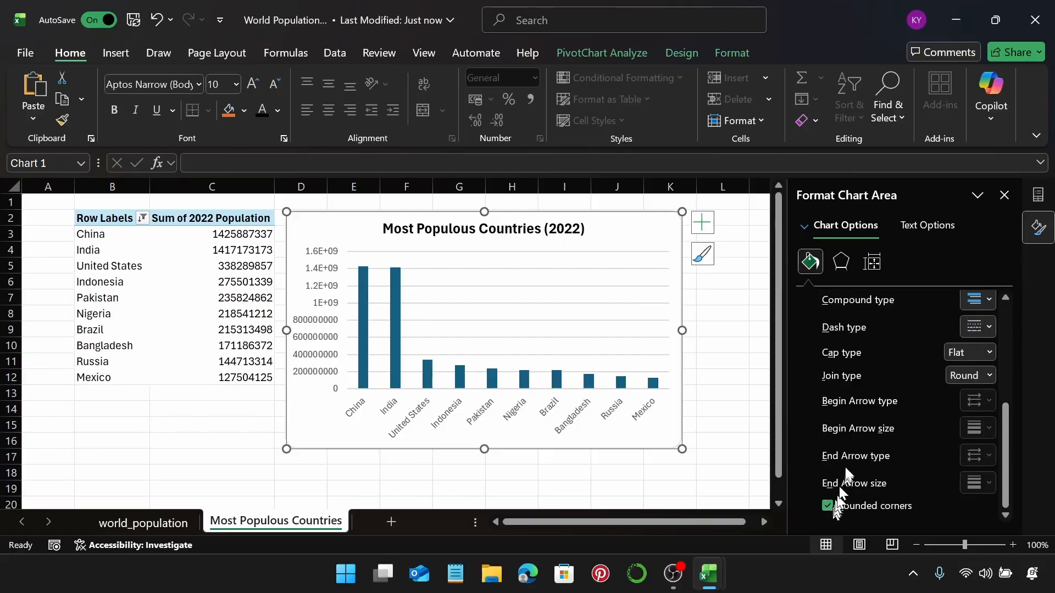
pyautogui.scroll(5, 851, 328)
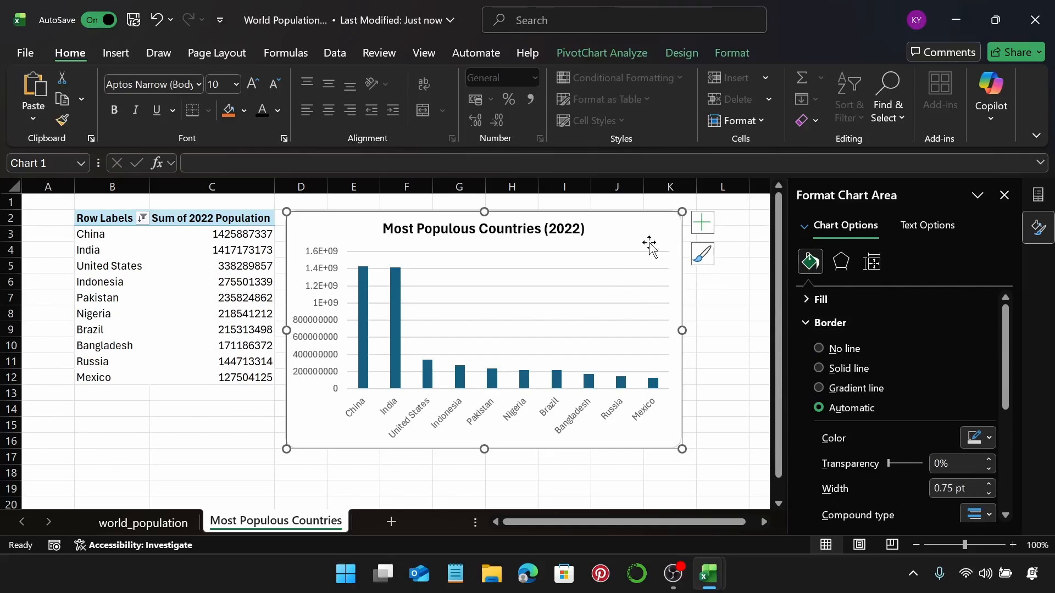
# Step: Apply the first Outer shadow effect to the chart area
pyautogui.click(737, 53)
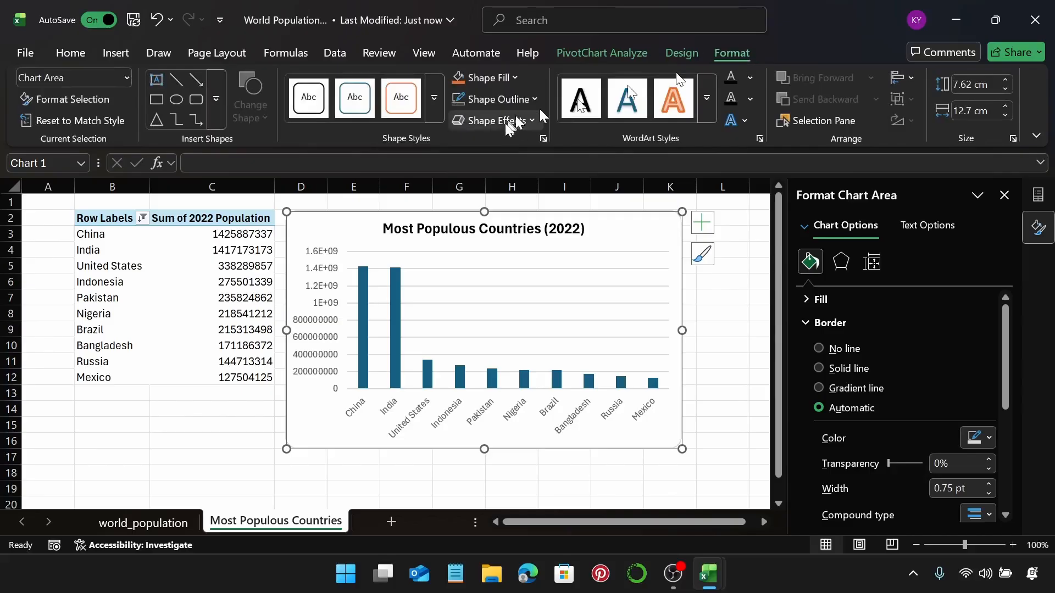
pyautogui.click(490, 123)
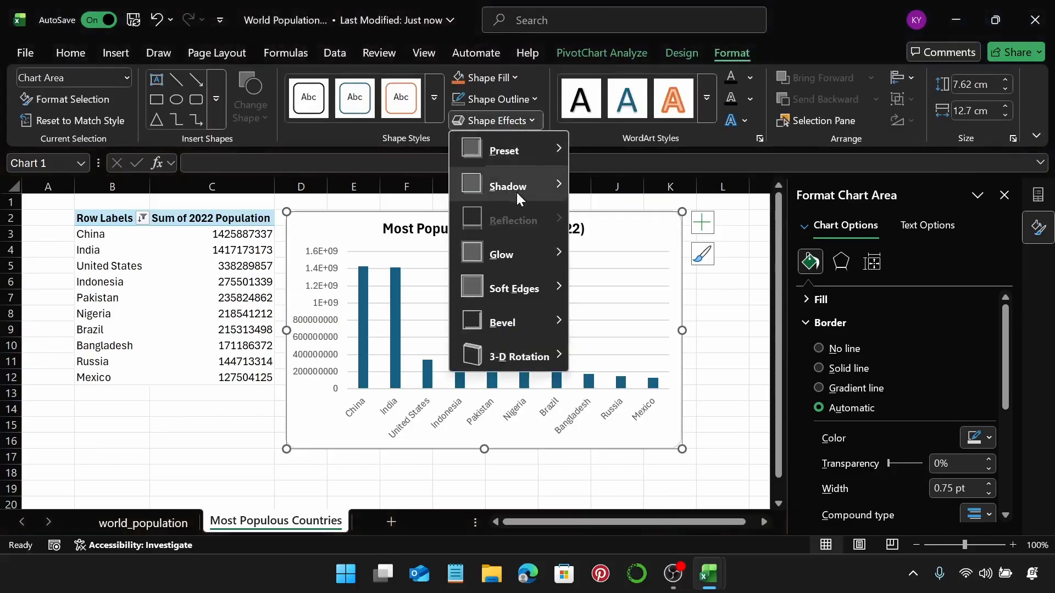
pyautogui.moveTo(517, 193)
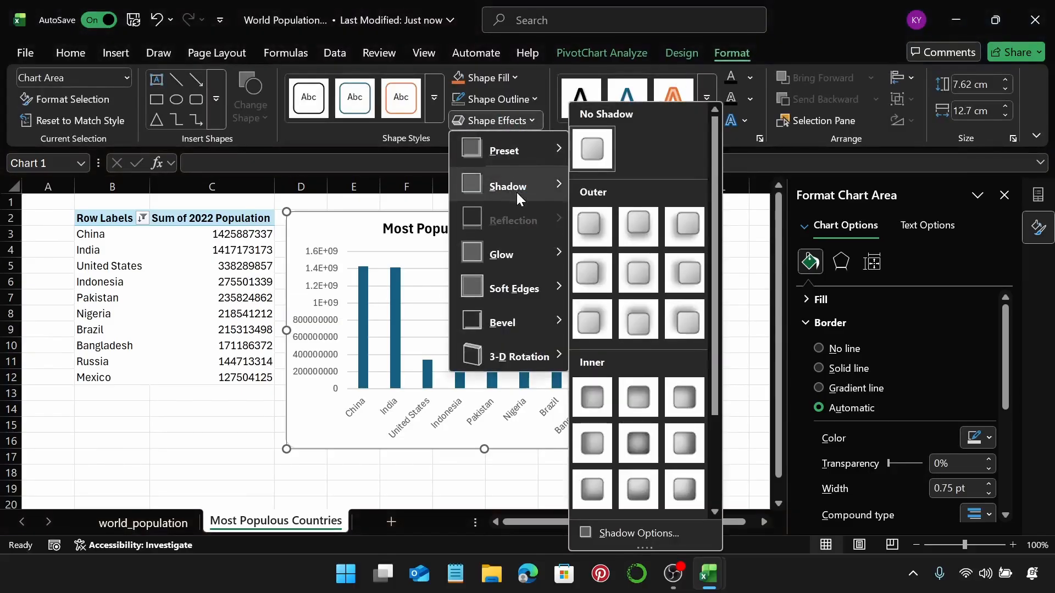
pyautogui.click(581, 222)
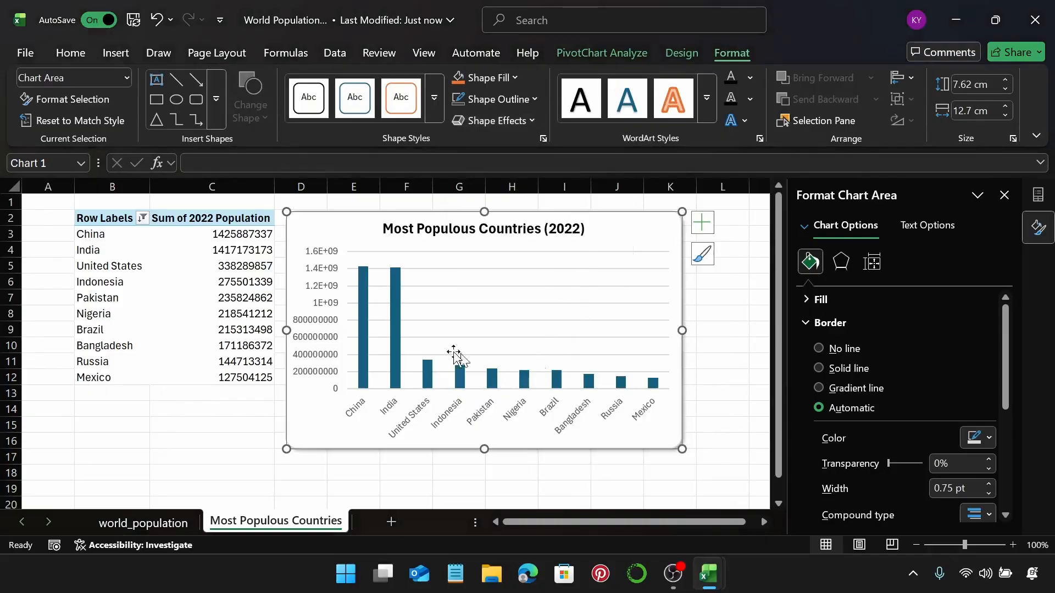
# Step: Set the gap width of the chart's column series to 90%
pyautogui.click(358, 314)
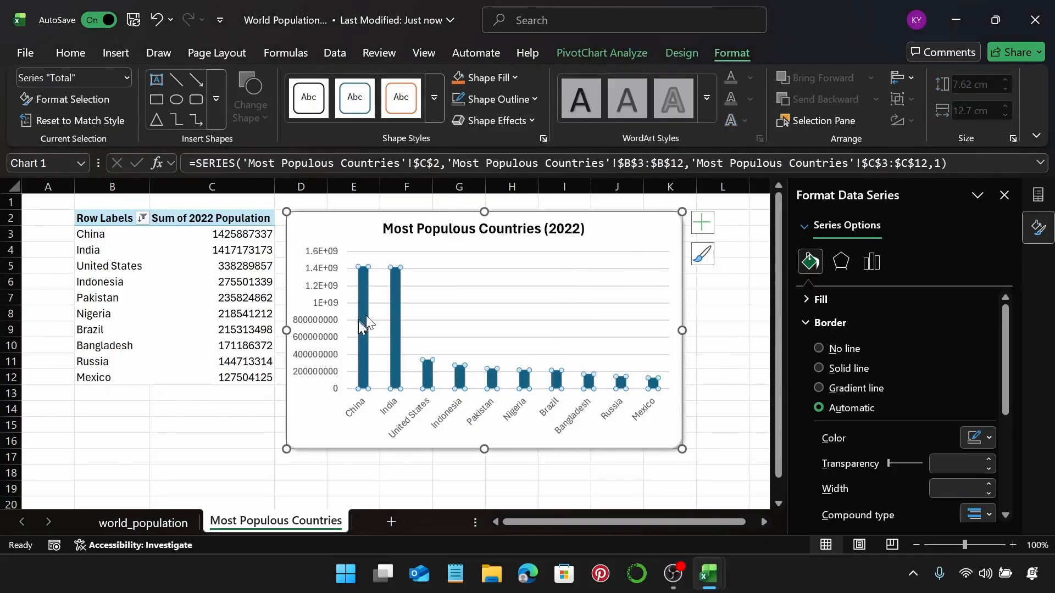
pyautogui.click(874, 269)
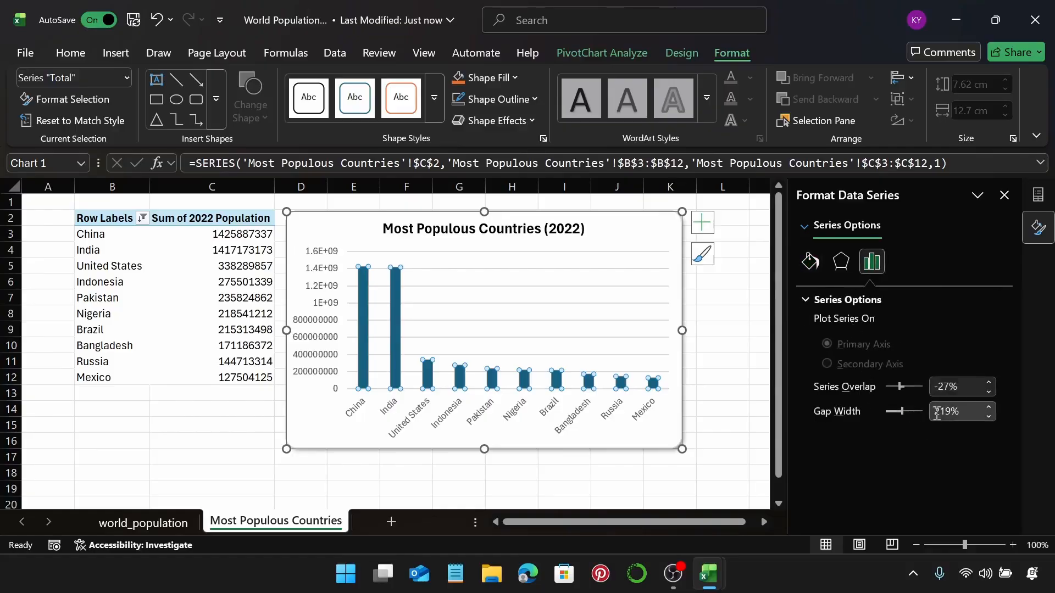
pyautogui.click(951, 412)
pyautogui.press('BackSpace')
pyautogui.press('BackSpace')
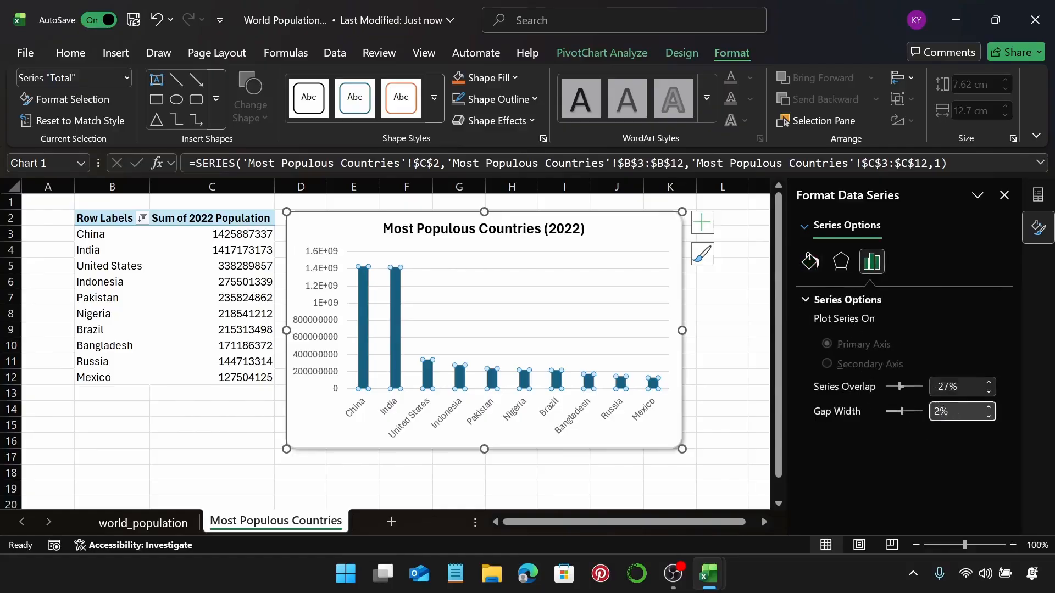
pyautogui.write('90')
pyautogui.press('Return')
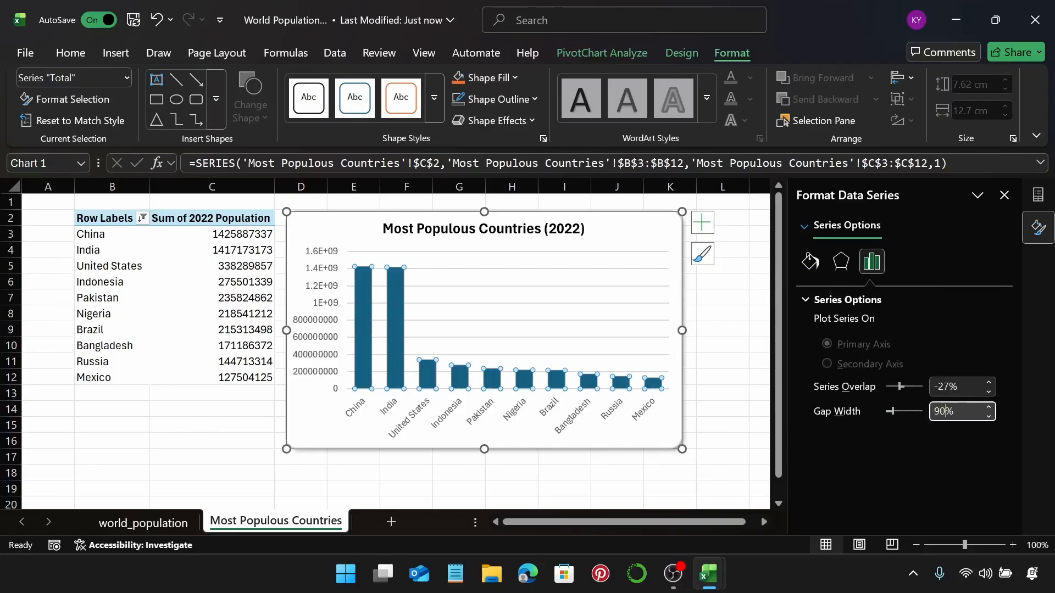
# Step: Fill the chart's column series with the solid custom colour #4A66AC
pyautogui.click(810, 261)
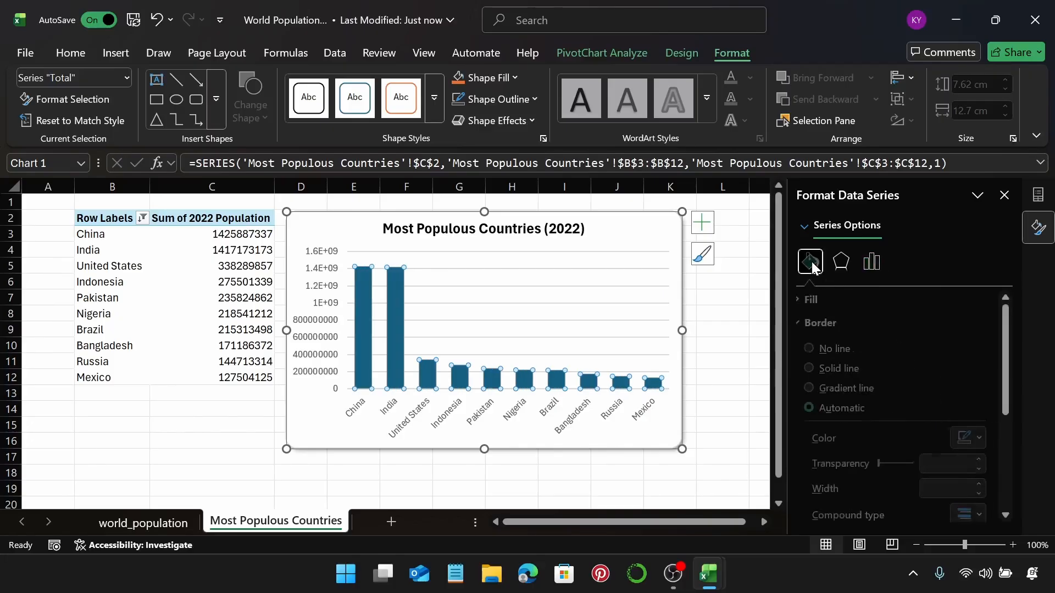
pyautogui.click(837, 323)
pyautogui.click(830, 302)
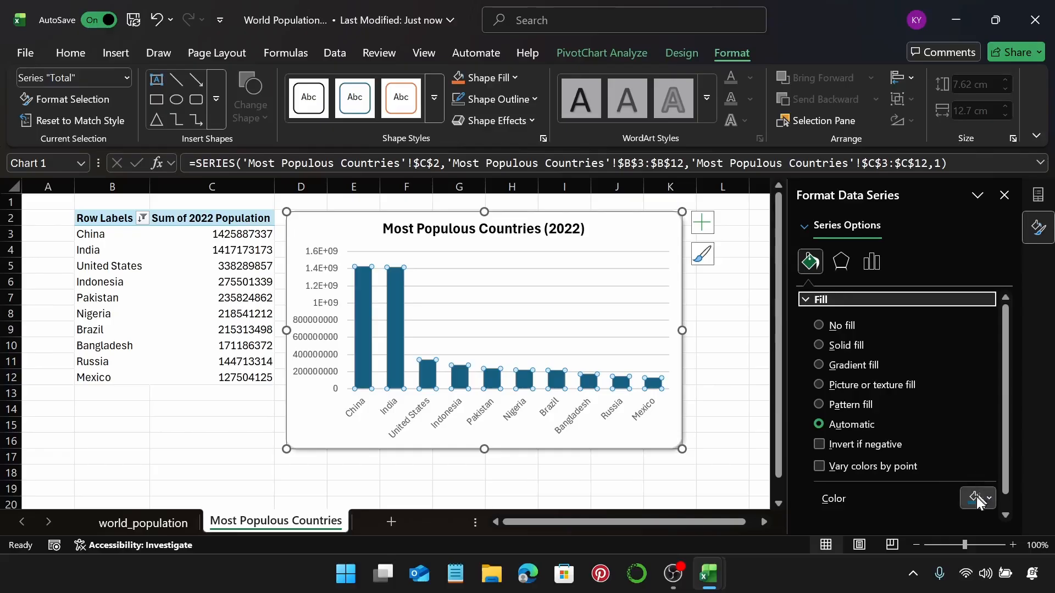
pyautogui.click(976, 497)
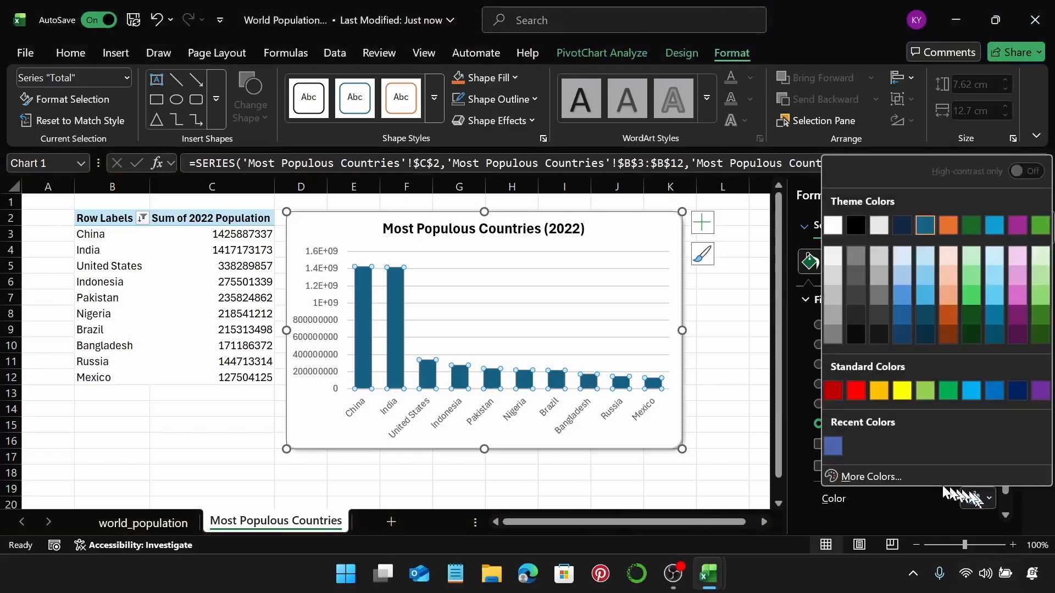
pyautogui.click(871, 476)
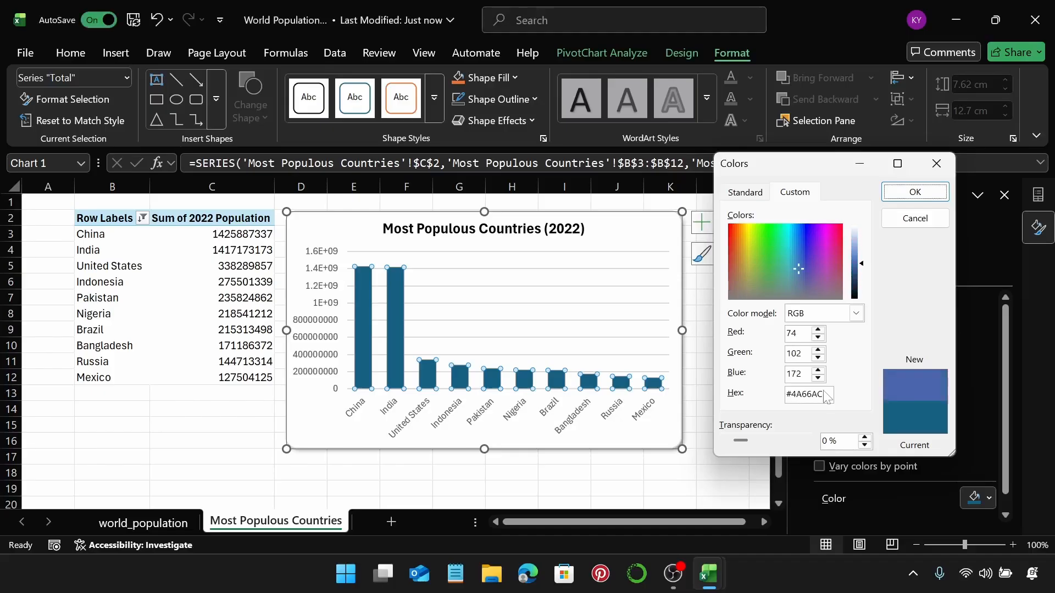
pyautogui.press('Return')
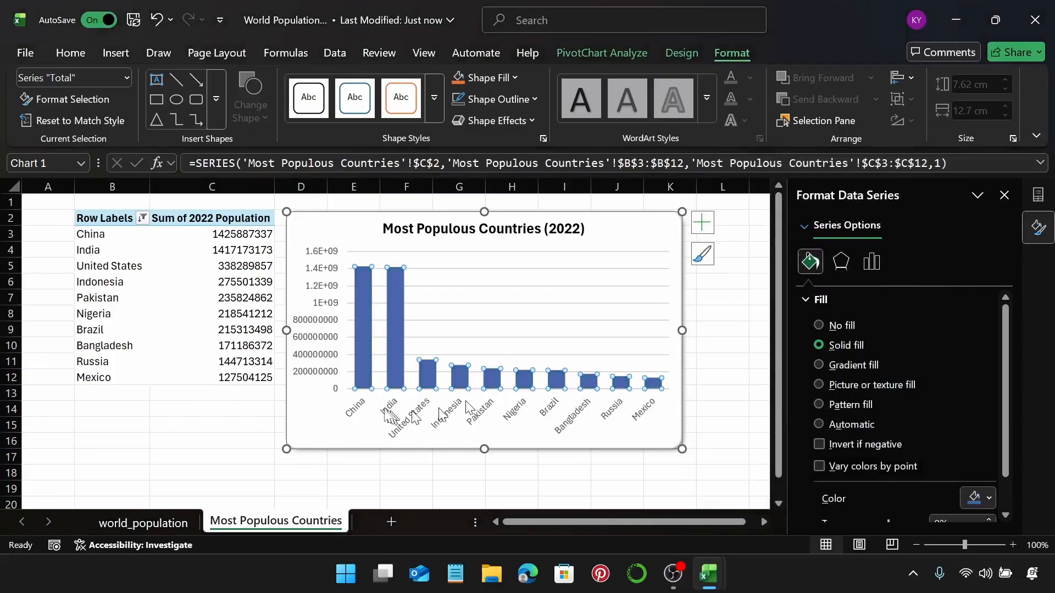
# Step: Format the chart's vertical axis numbers with the custom type #.0,,,"B" and close the axis formatting pane
pyautogui.click(318, 329)
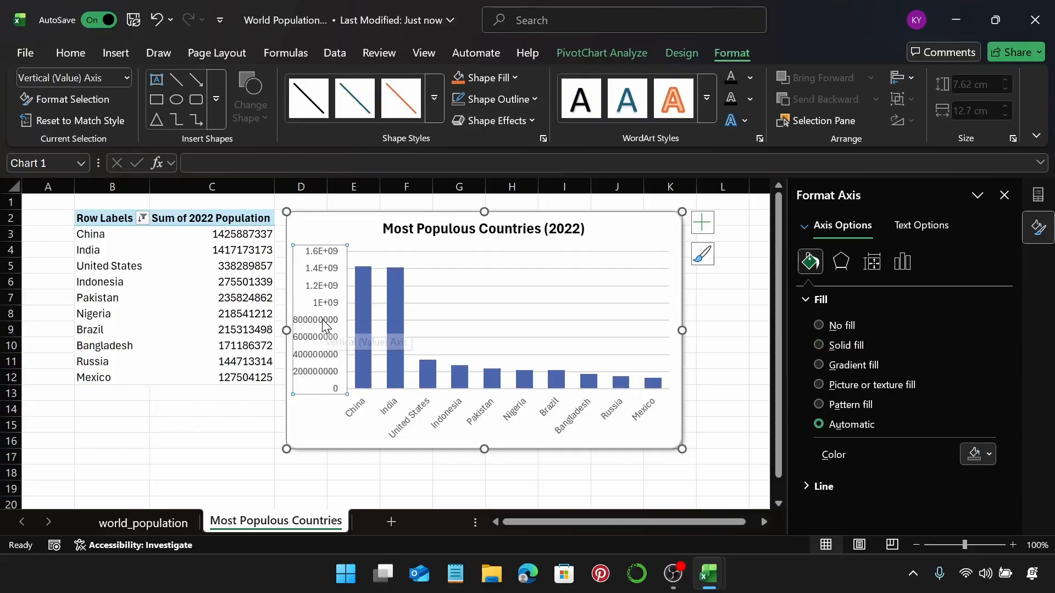
pyautogui.click(903, 262)
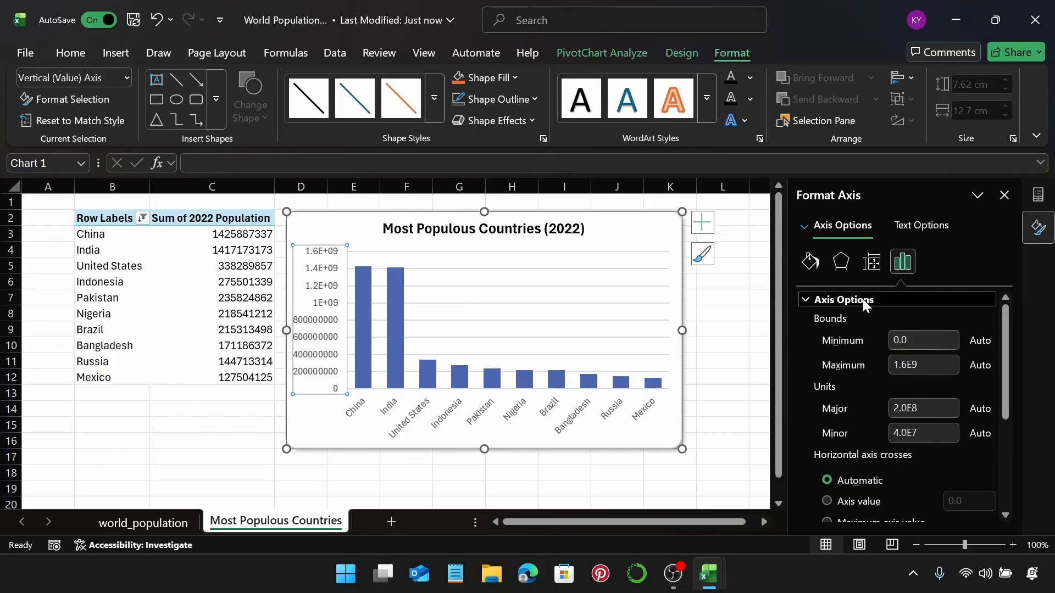
pyautogui.click(862, 299)
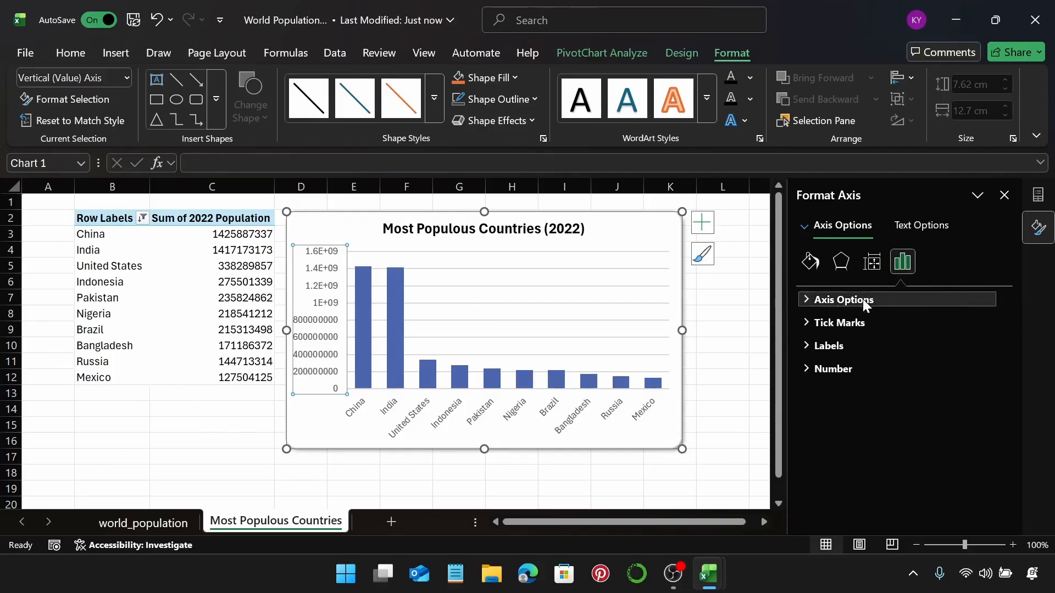
pyautogui.click(836, 372)
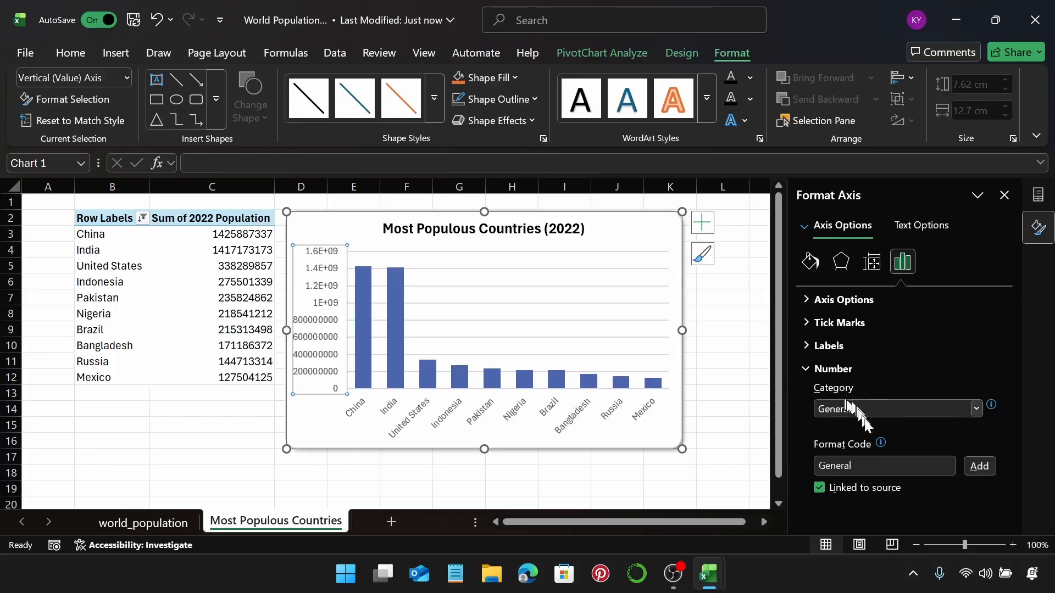
pyautogui.click(975, 408)
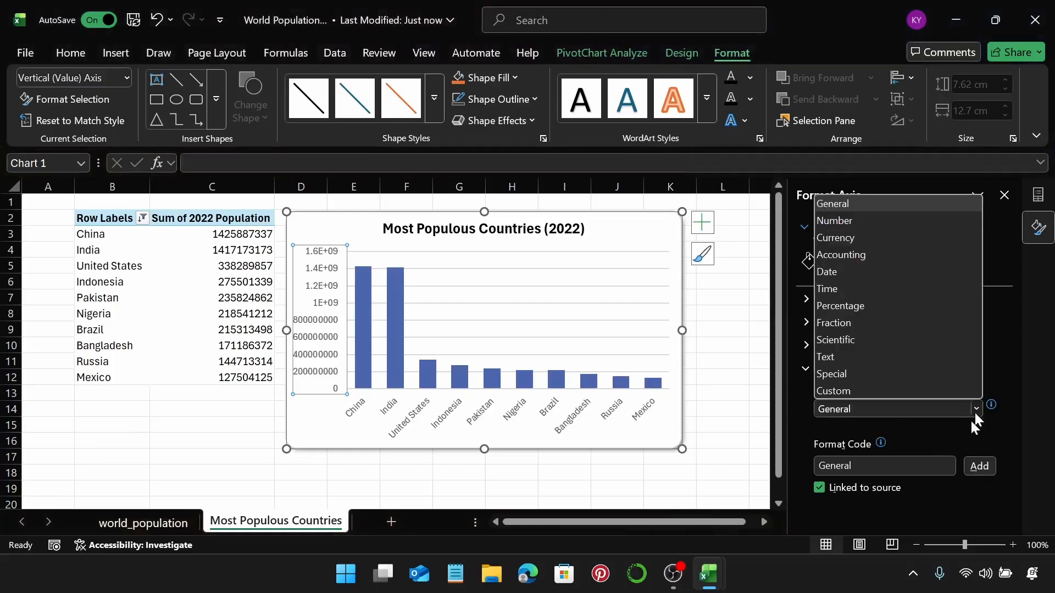
pyautogui.click(859, 391)
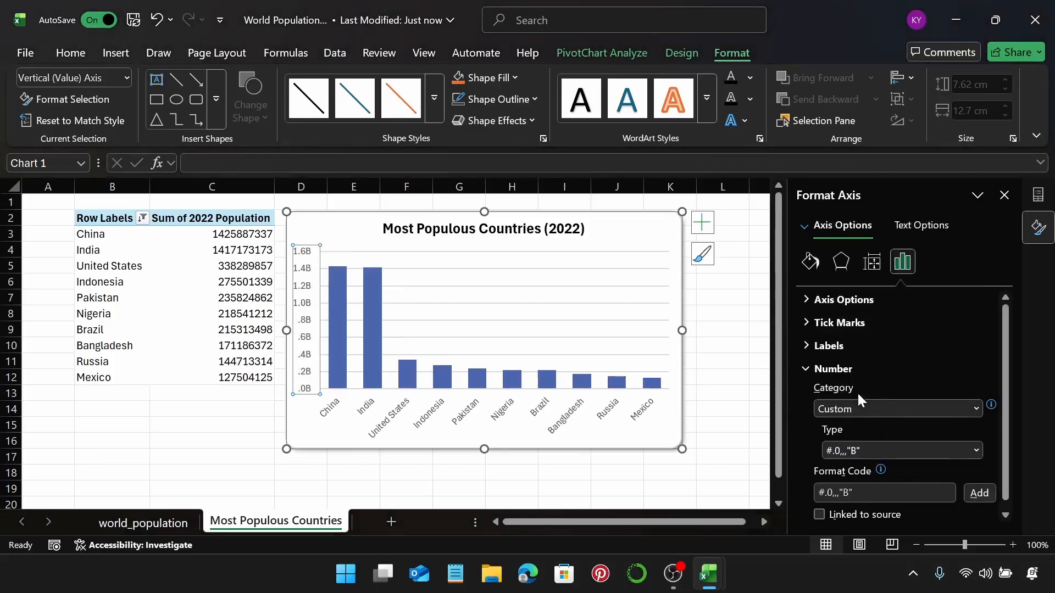
pyautogui.click(1004, 195)
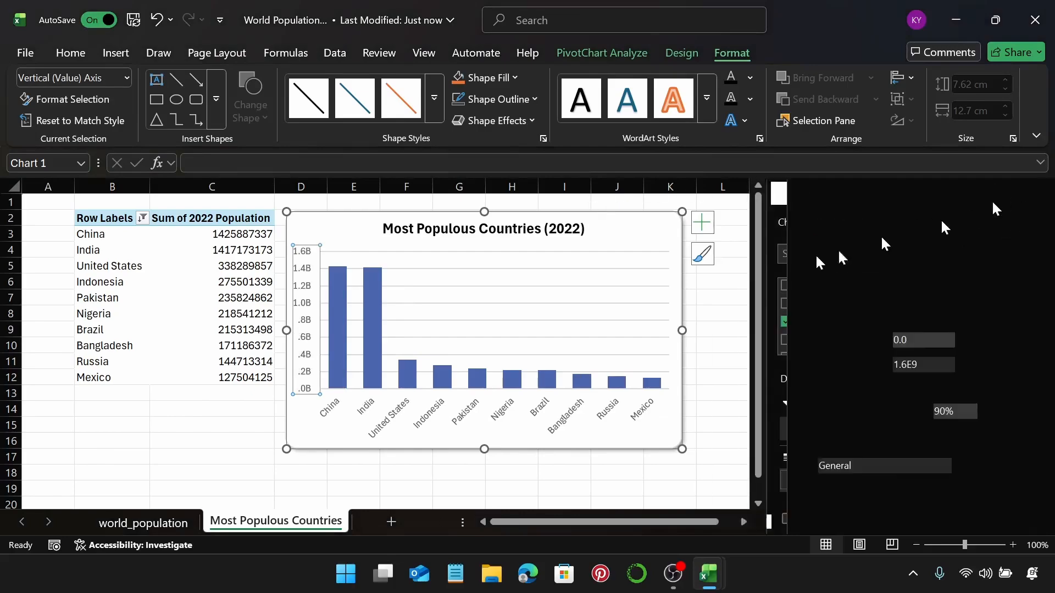
# Step: Hide the PivotChart field list and enlarge the chart to about 15.05 cm wide by 8.31 cm high
pyautogui.click(1037, 195)
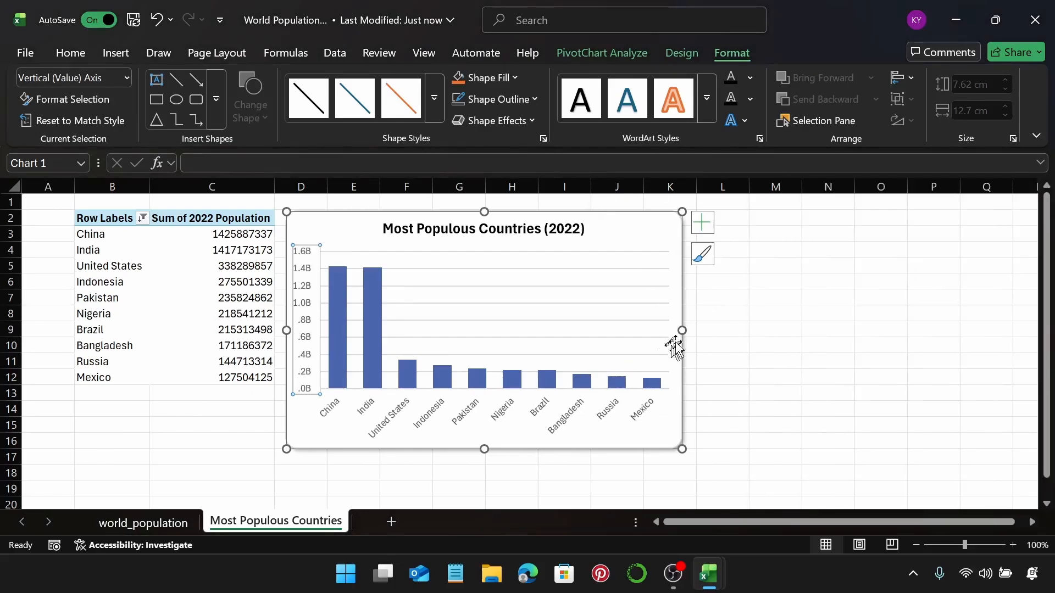
pyautogui.moveTo(682, 330); pyautogui.dragTo(755, 330)
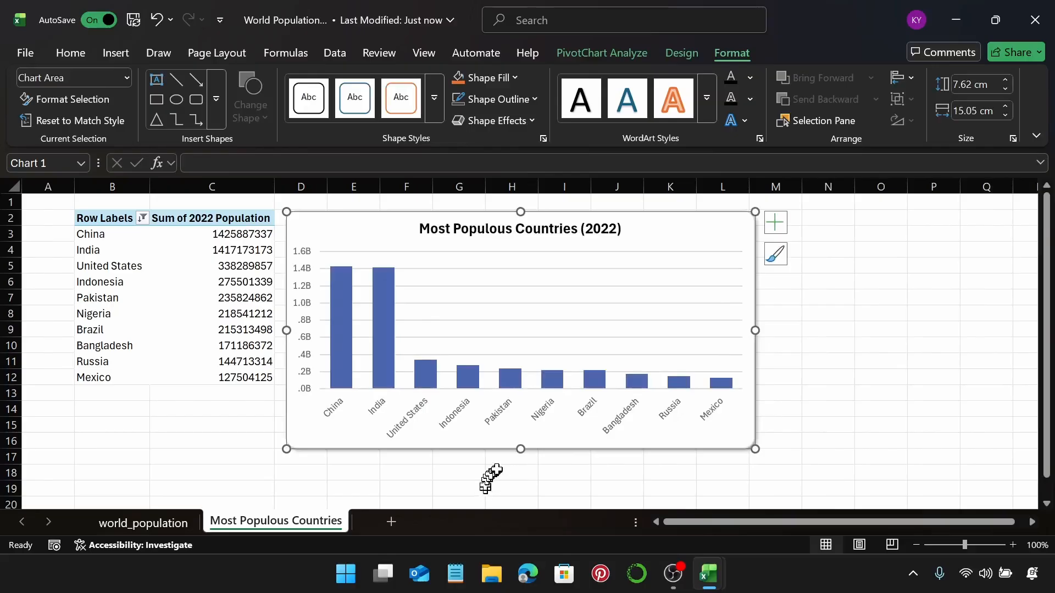
pyautogui.moveTo(520, 449); pyautogui.dragTo(525, 470)
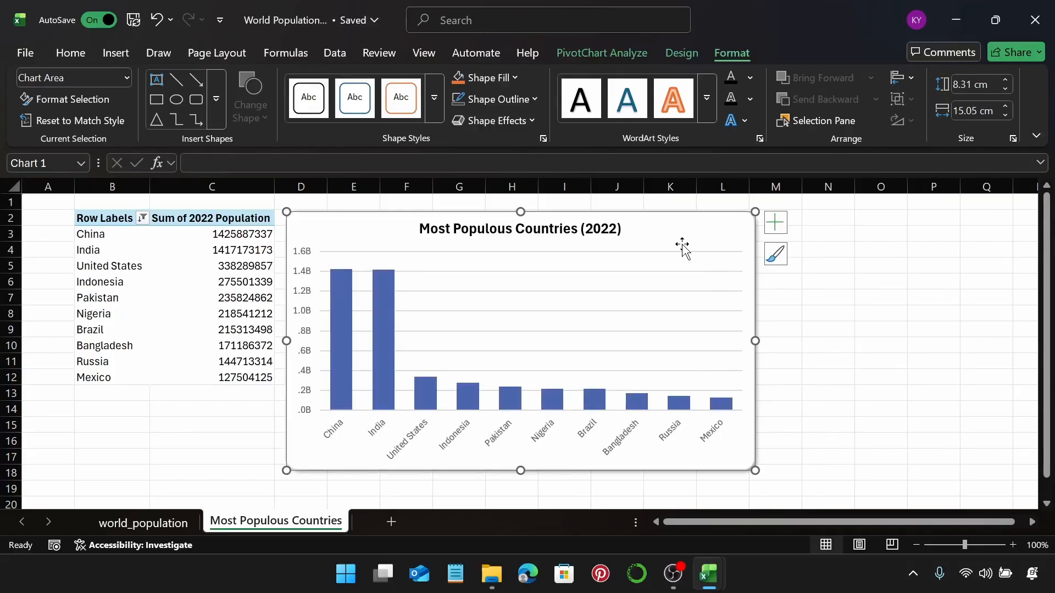
# Step: Add a new worksheet after Most Populous Countries and name it Population Growth
pyautogui.click(387, 525)
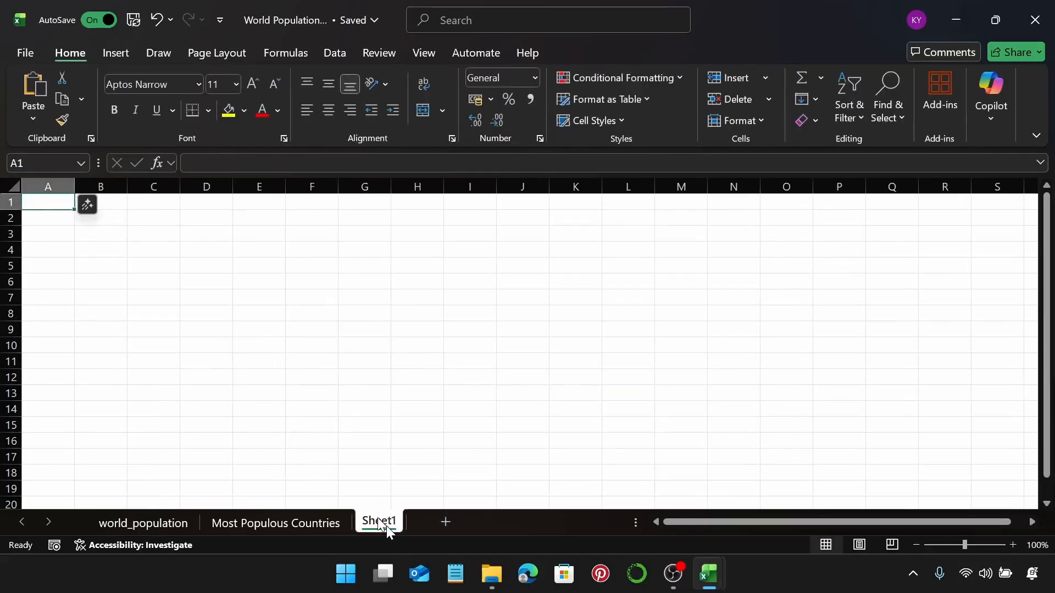
pyautogui.doubleClick(379, 521)
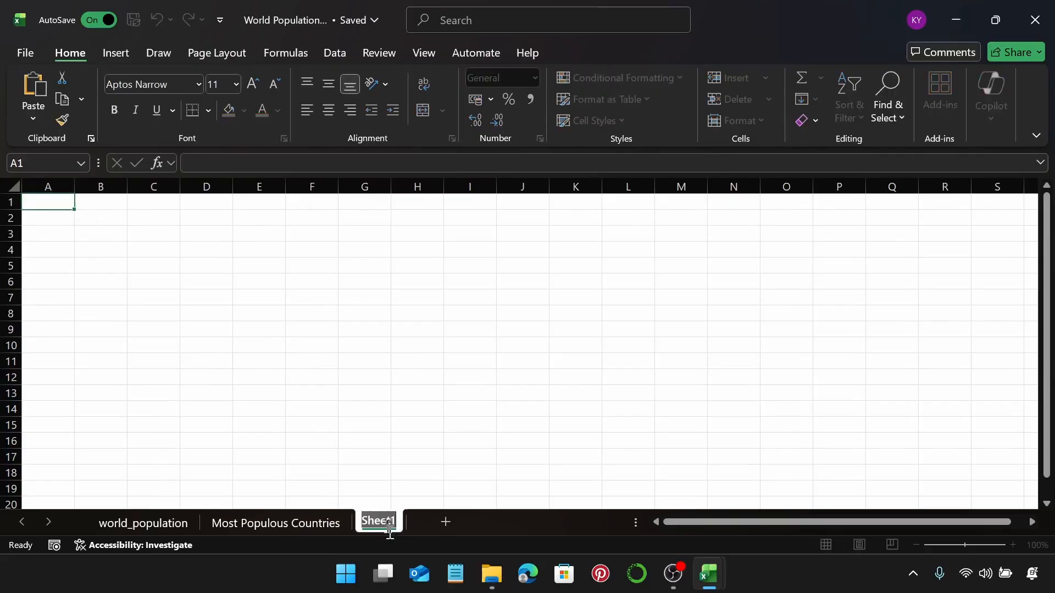
pyautogui.write('Populat')
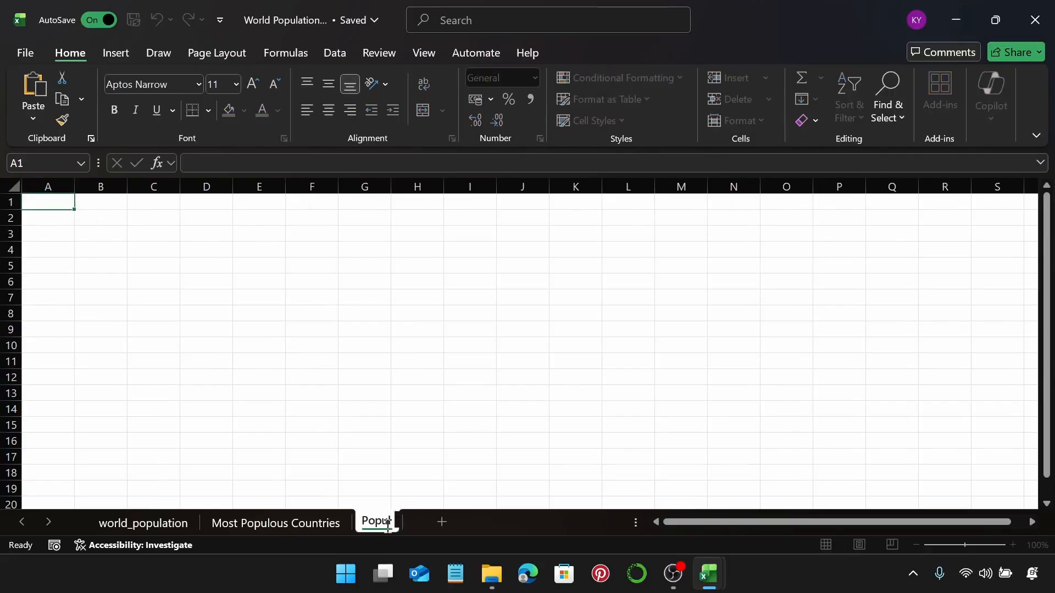
pyautogui.write('ion')
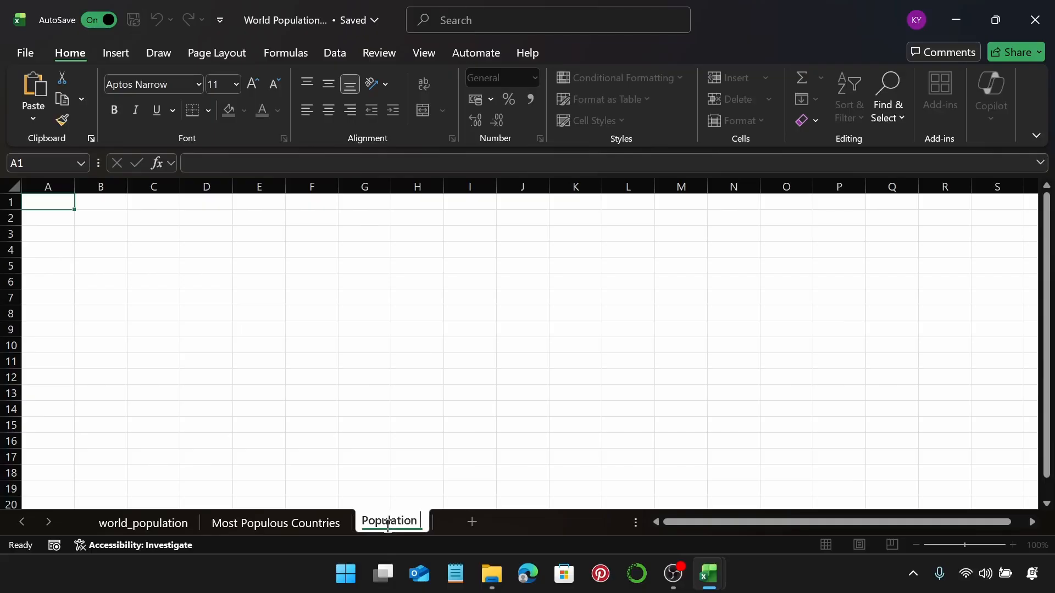
pyautogui.write(' Growth')
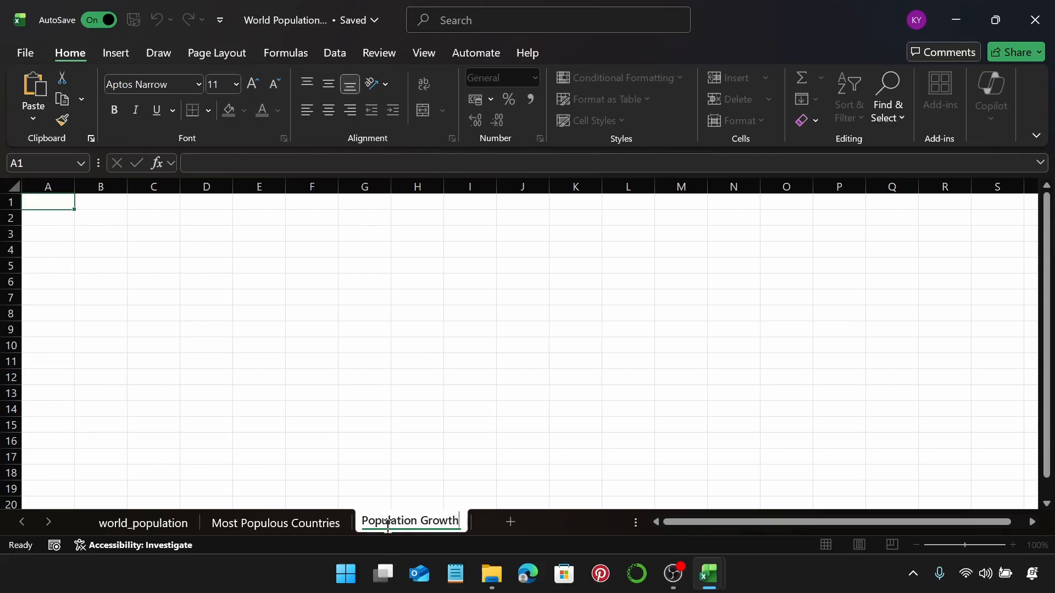
pyautogui.press('Return')
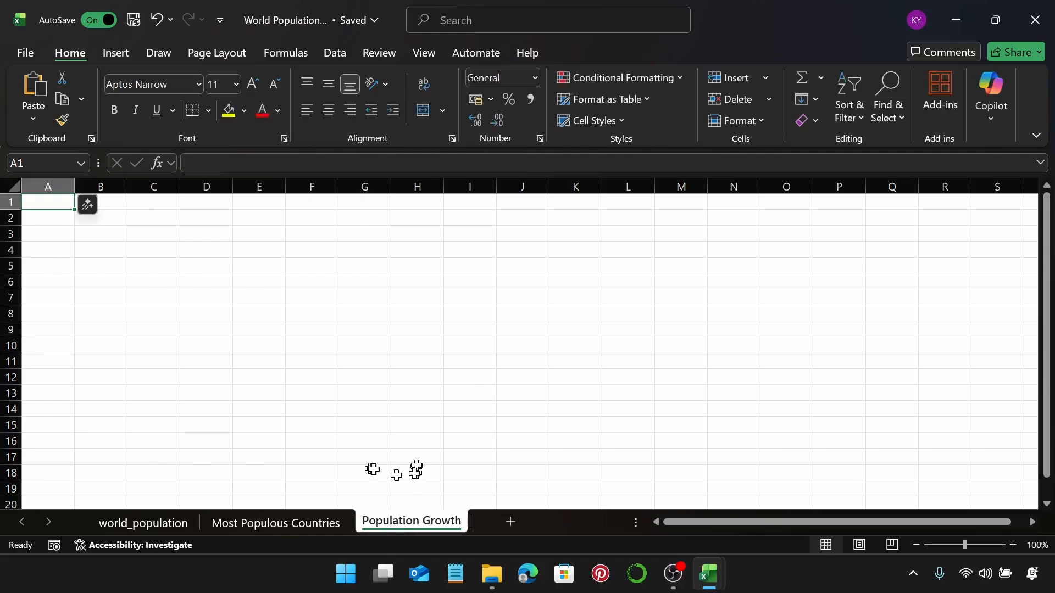
# Step: Insert a PivotTable from Table1 in cell B2 of the existing Population Growth sheet
pyautogui.click(111, 220)
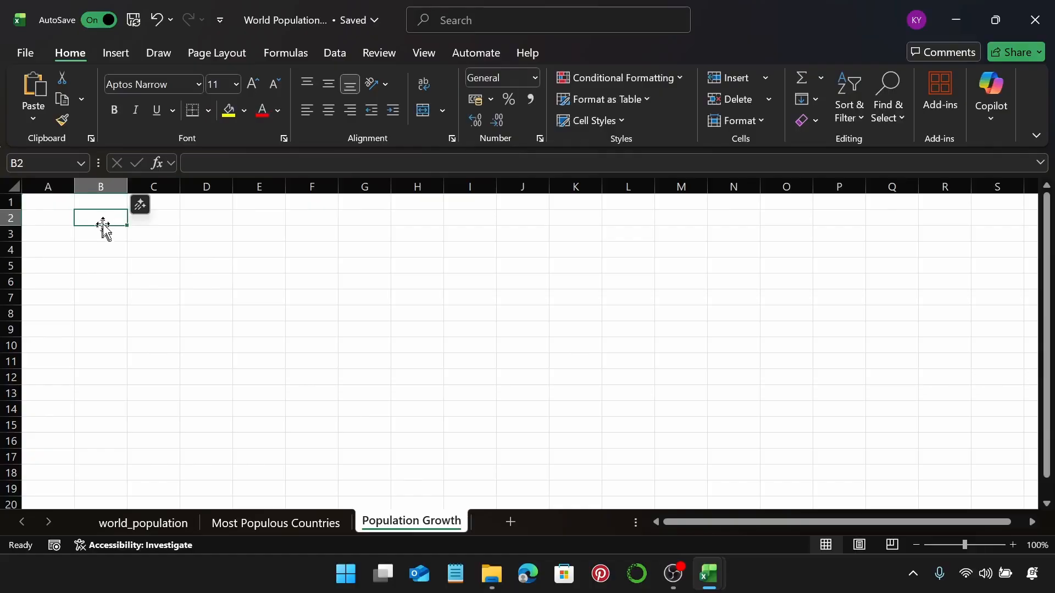
pyautogui.click(117, 52)
pyautogui.click(44, 87)
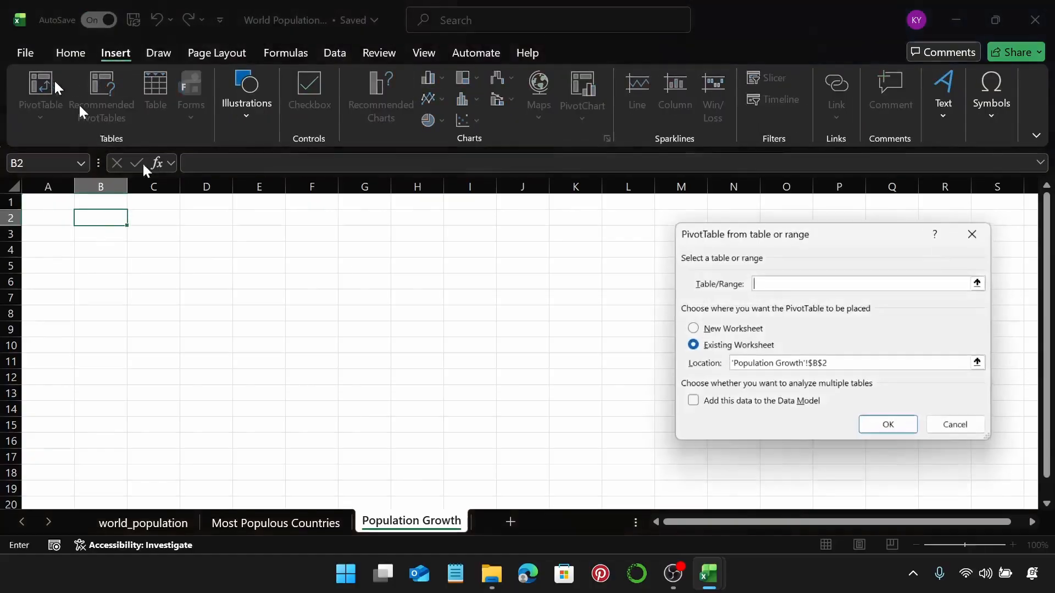
pyautogui.write('T')
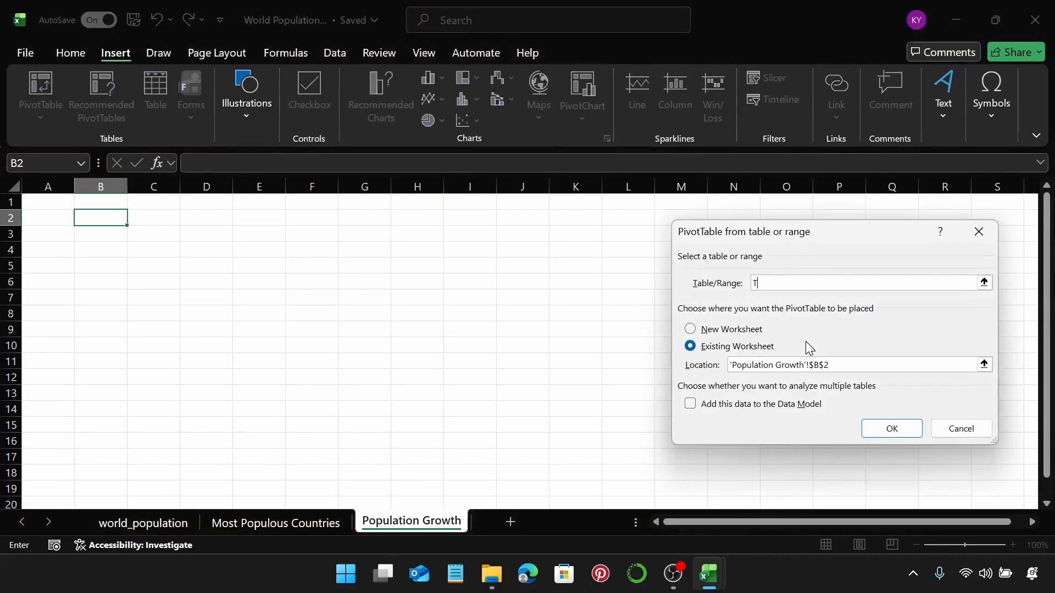
pyautogui.write('able1')
pyautogui.press('Return')
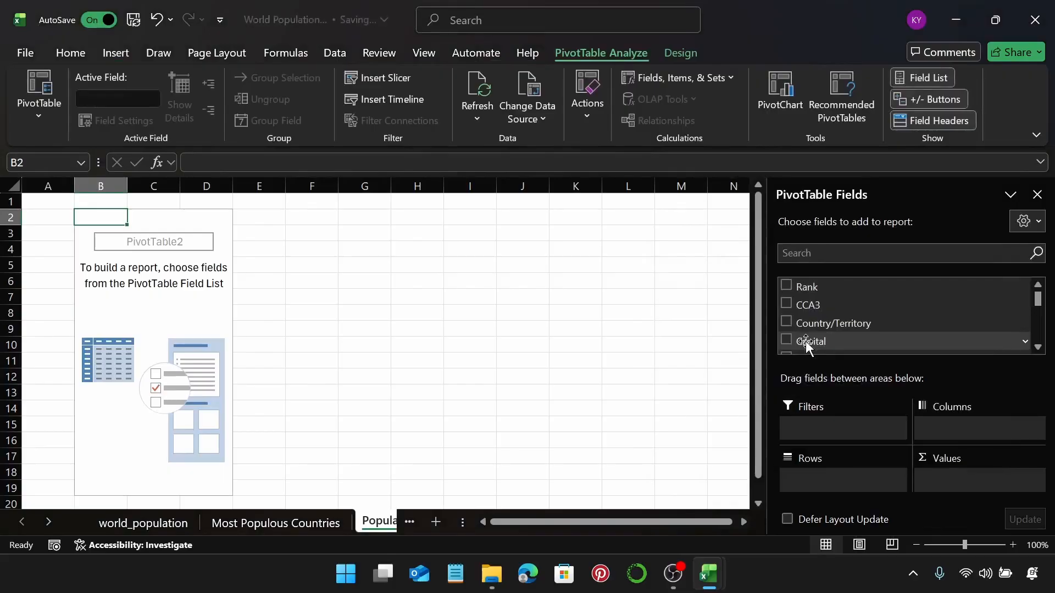
# Step: Add the 1970, 1980, 1990, 2000, 2010, 2015, 2020 and 2022 Population fields, in that order, as the PivotTable's values
pyautogui.scroll(-1, 898, 321)
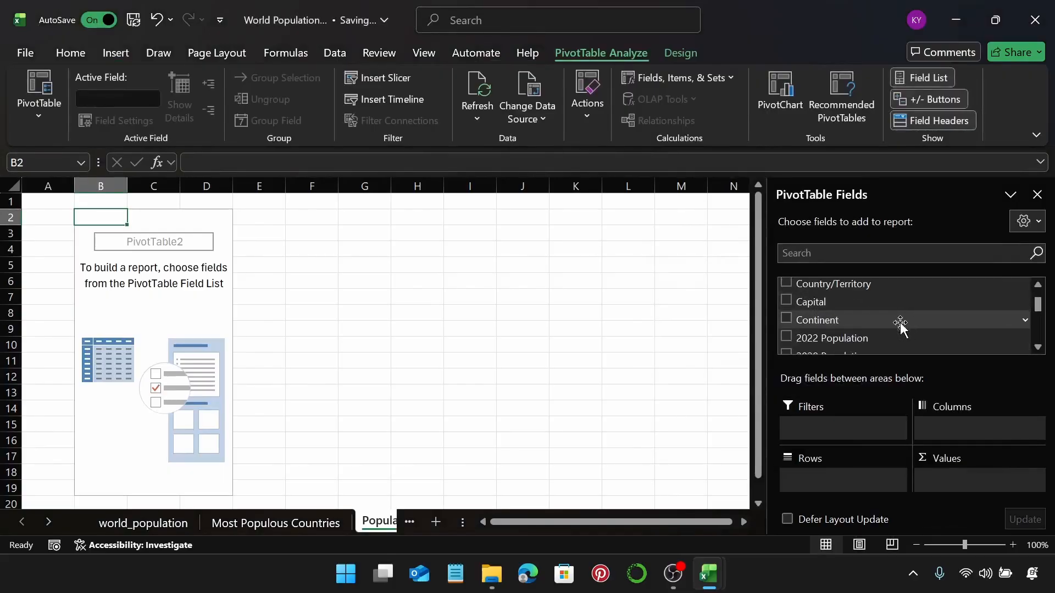
pyautogui.scroll(-5, 923, 326)
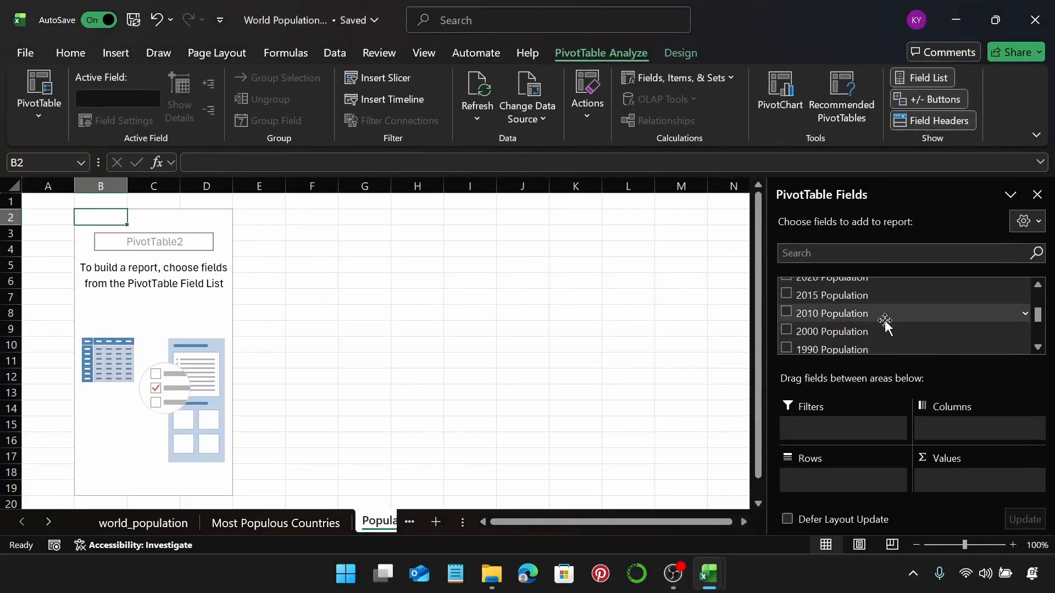
pyautogui.moveTo(872, 347); pyautogui.dragTo(965, 475)
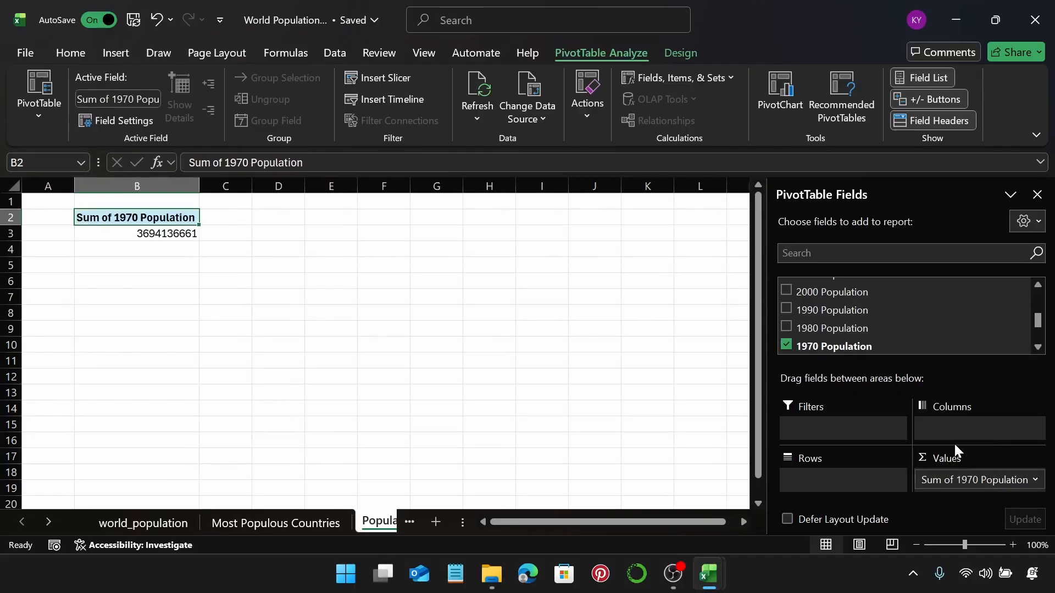
pyautogui.click(785, 326)
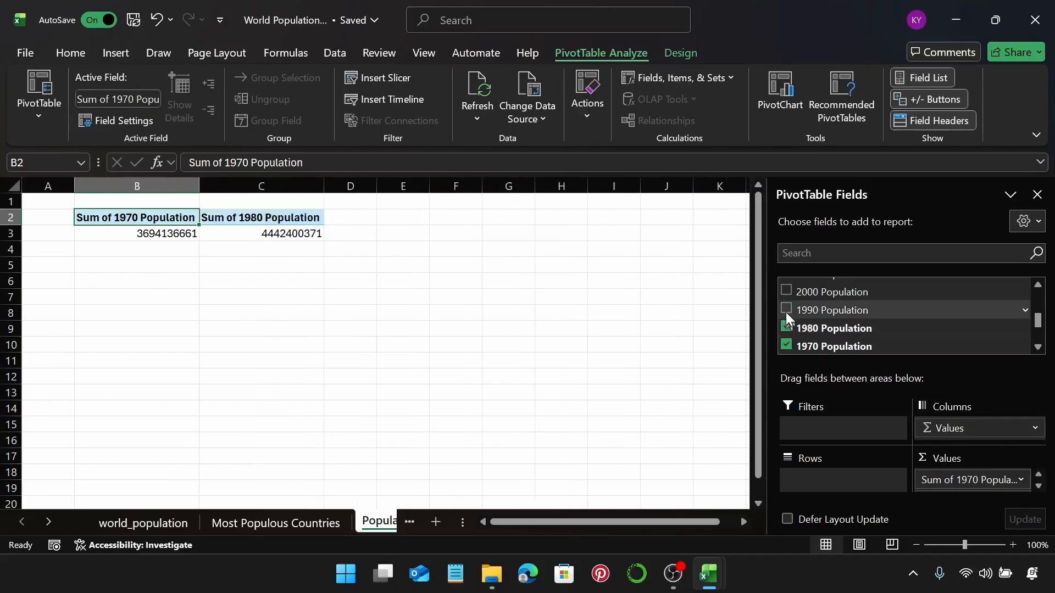
pyautogui.click(786, 310)
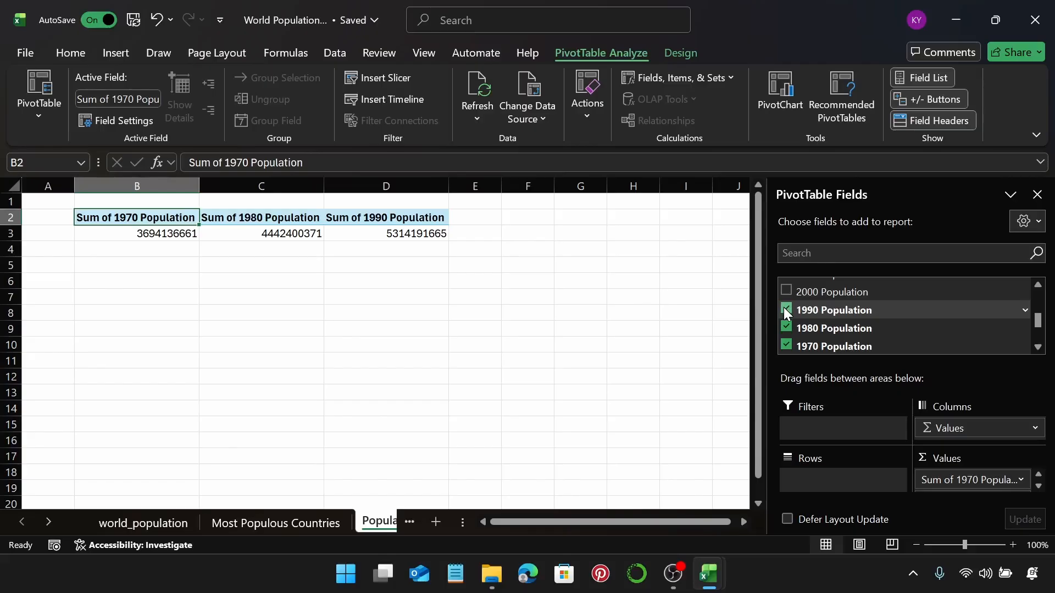
pyautogui.scroll(2, 791, 318)
pyautogui.click(787, 330)
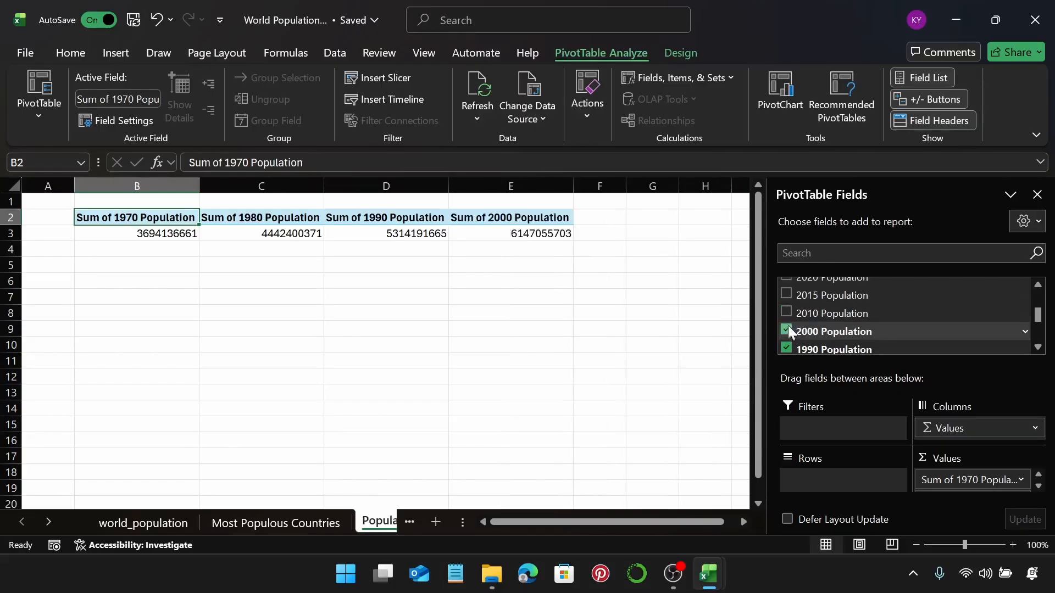
pyautogui.click(786, 313)
pyautogui.scroll(2, 786, 312)
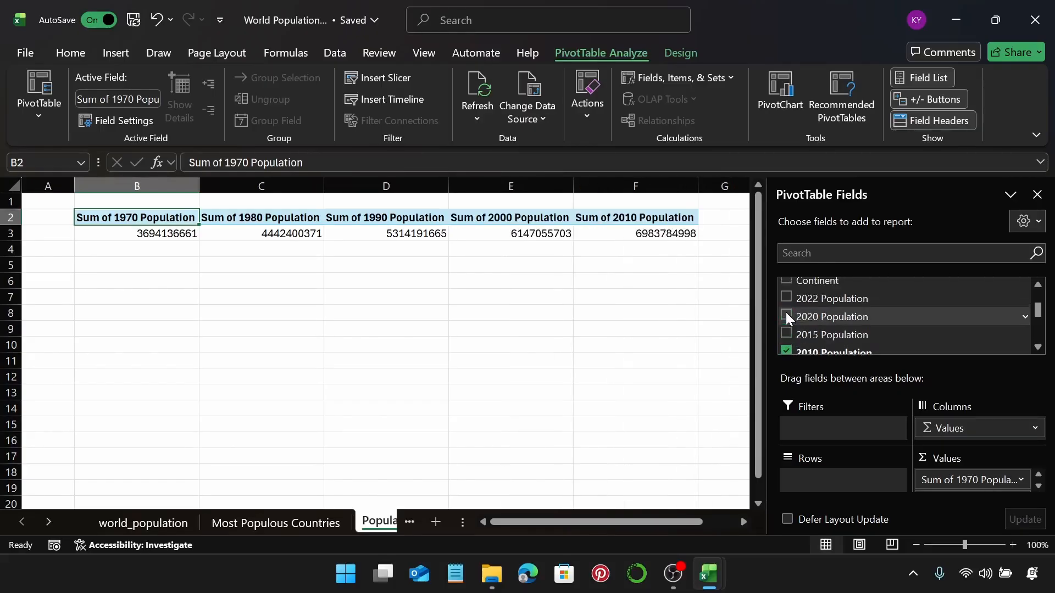
pyautogui.click(785, 335)
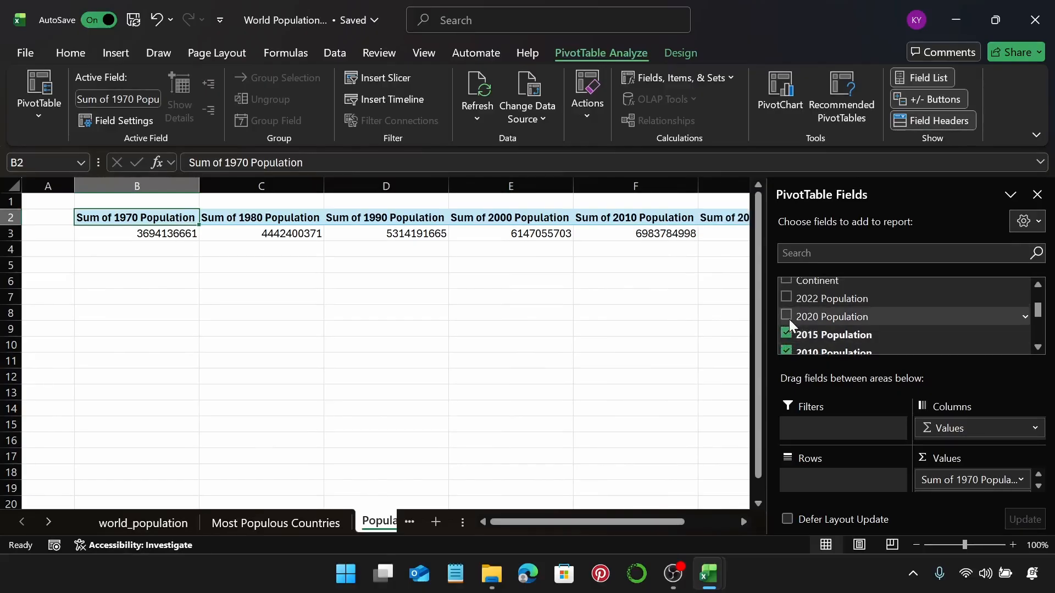
pyautogui.click(788, 316)
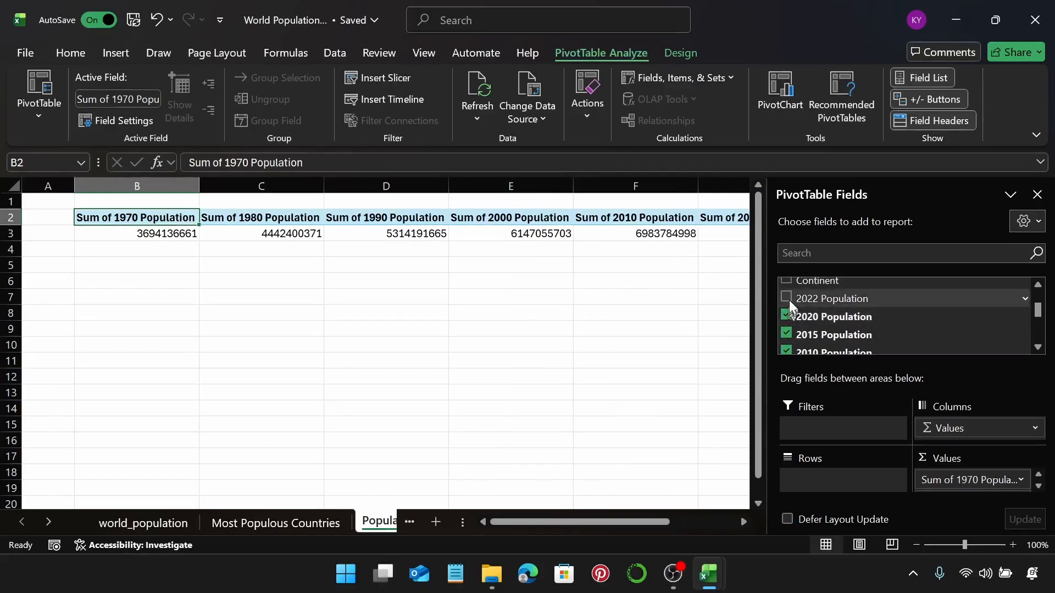
pyautogui.click(787, 298)
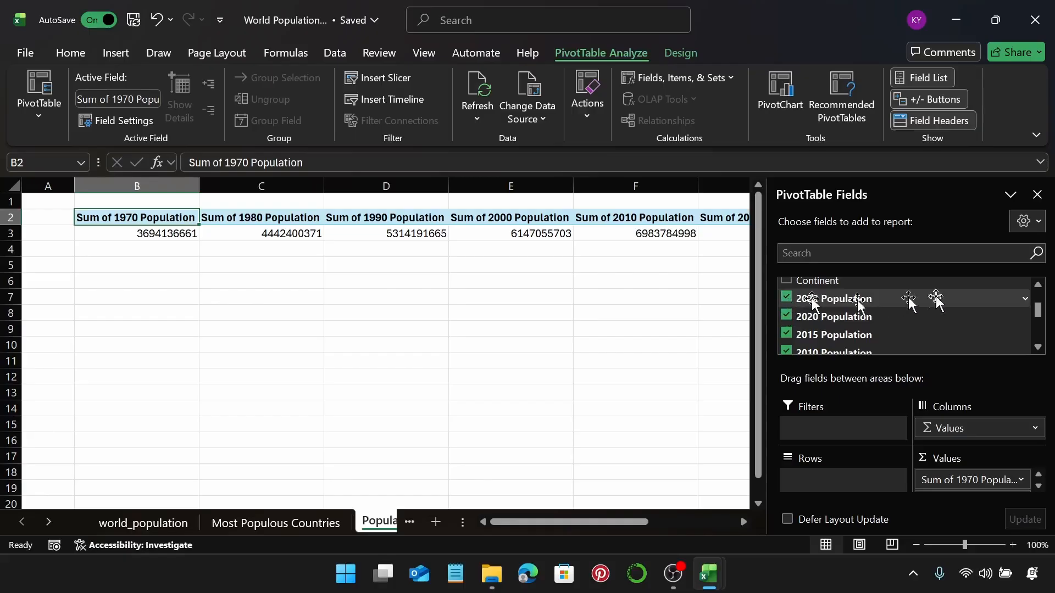
# Step: Hide the PivotTable field list and insert a 2-D clustered column PivotChart from the population PivotTable
pyautogui.click(1038, 196)
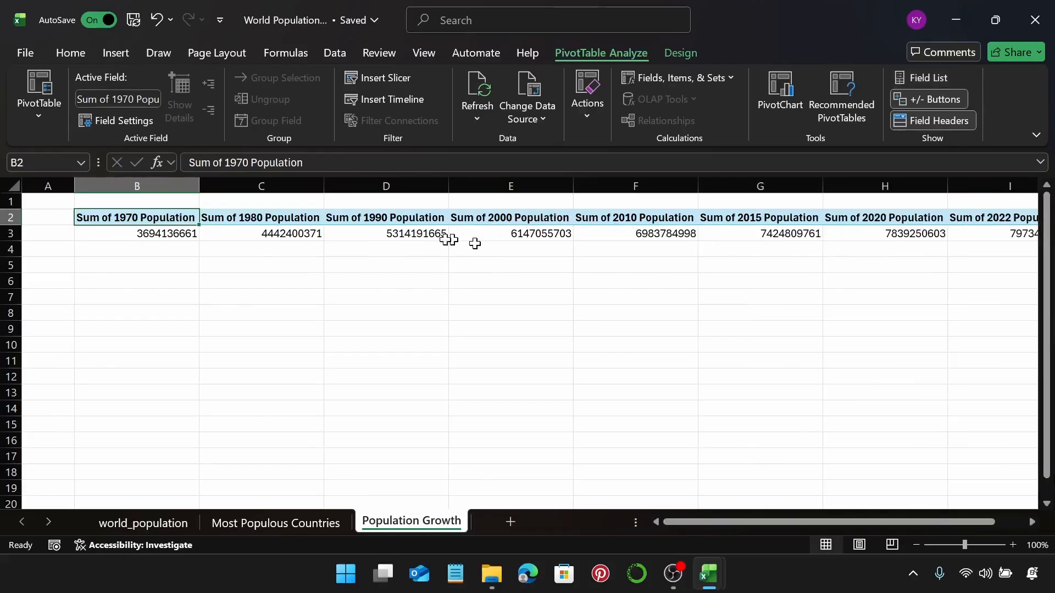
pyautogui.moveTo(741, 520); pyautogui.dragTo(676, 504)
pyautogui.click(107, 51)
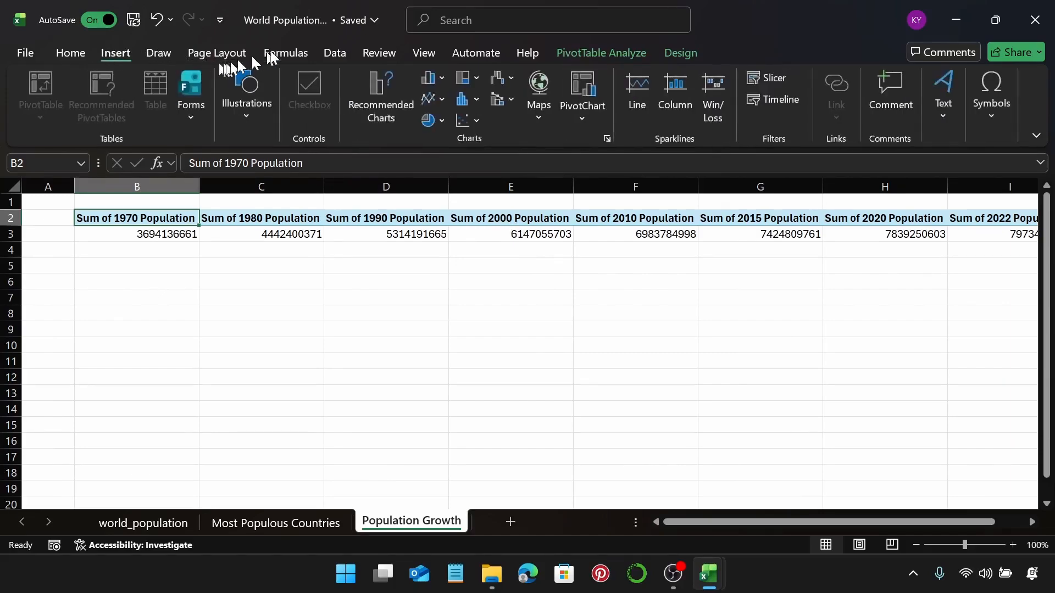
pyautogui.click(440, 82)
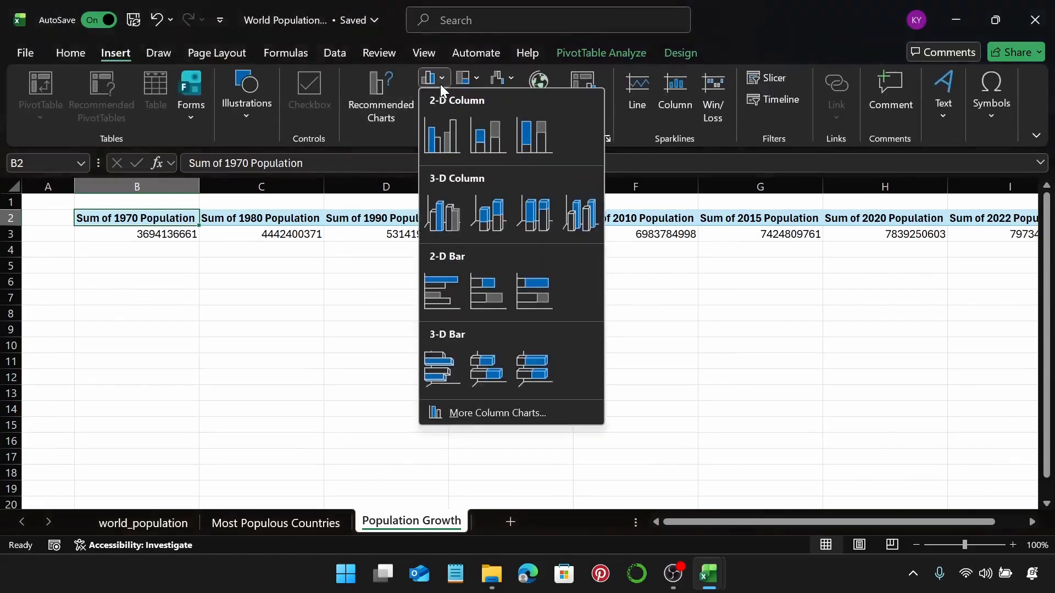
pyautogui.click(444, 146)
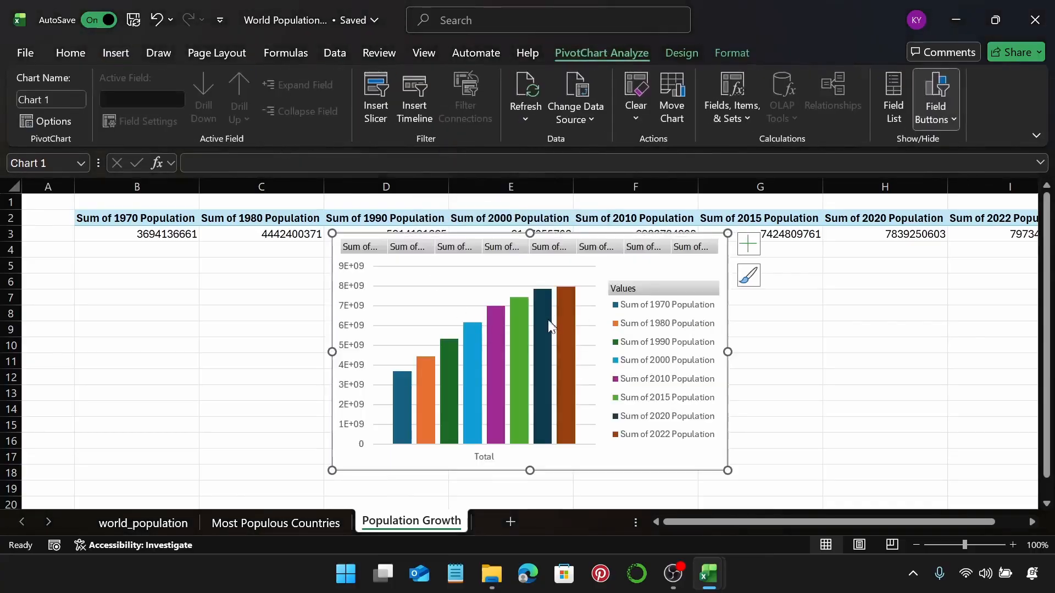
# Step: Hide all field buttons on the population PivotChart
pyautogui.moveTo(549, 303)
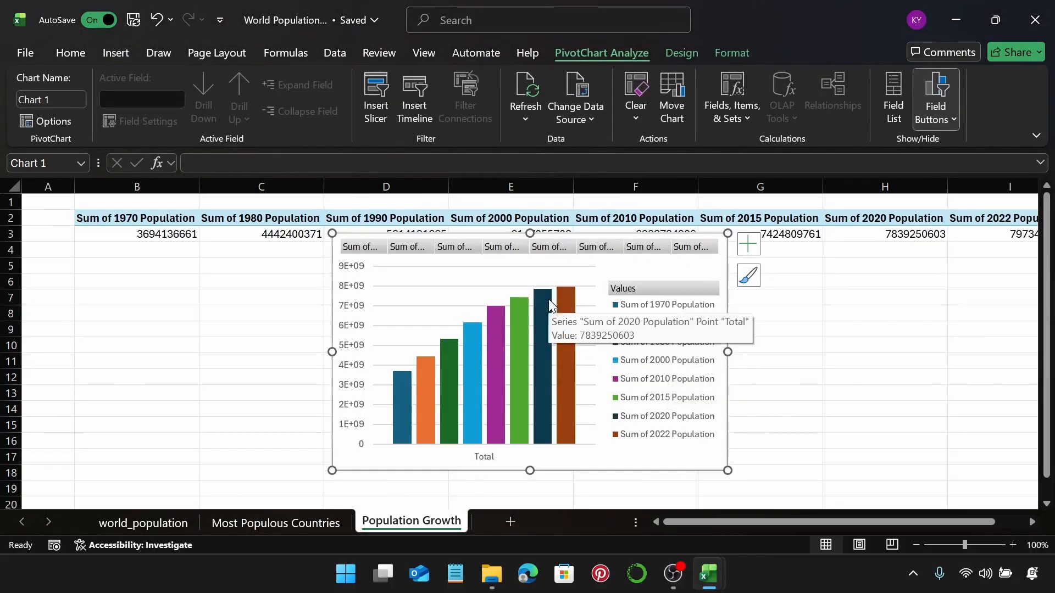
pyautogui.rightClick(634, 249)
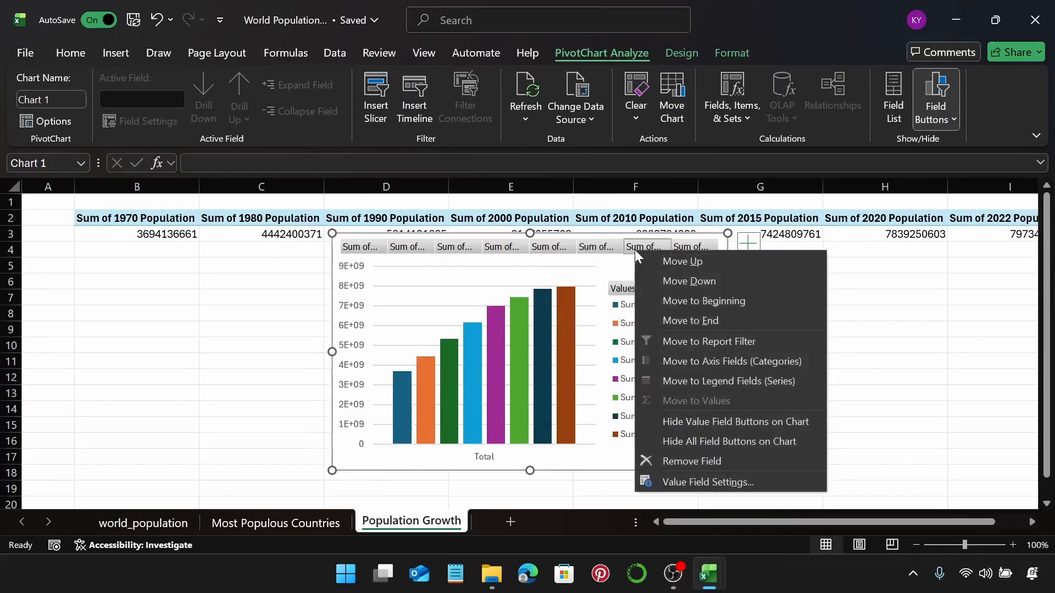
pyautogui.click(709, 442)
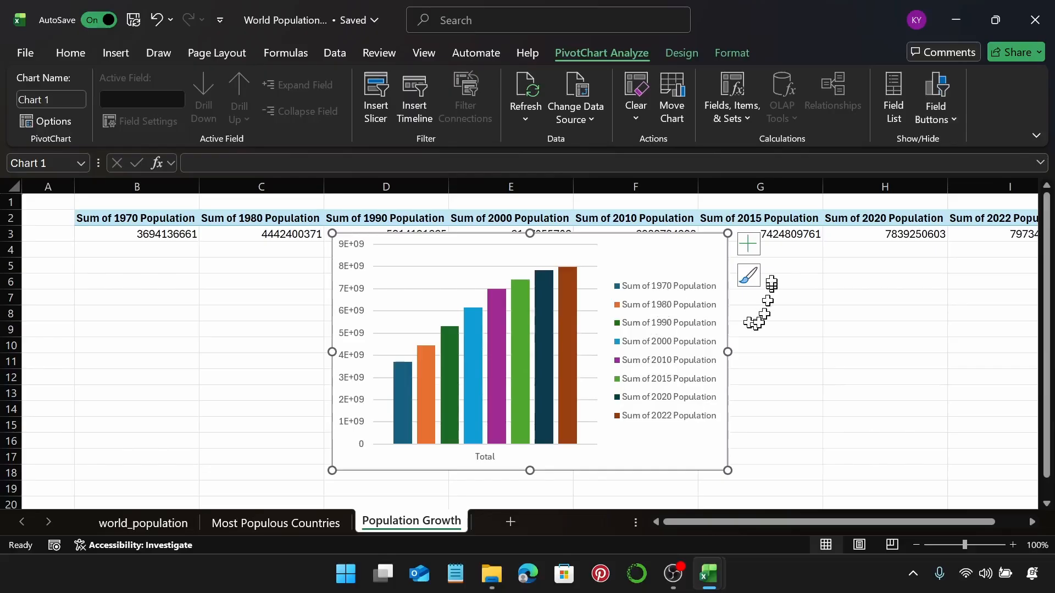
# Step: Add a chart title to the PivotChart reading "World Population Growth (1970-2022)"
pyautogui.click(747, 243)
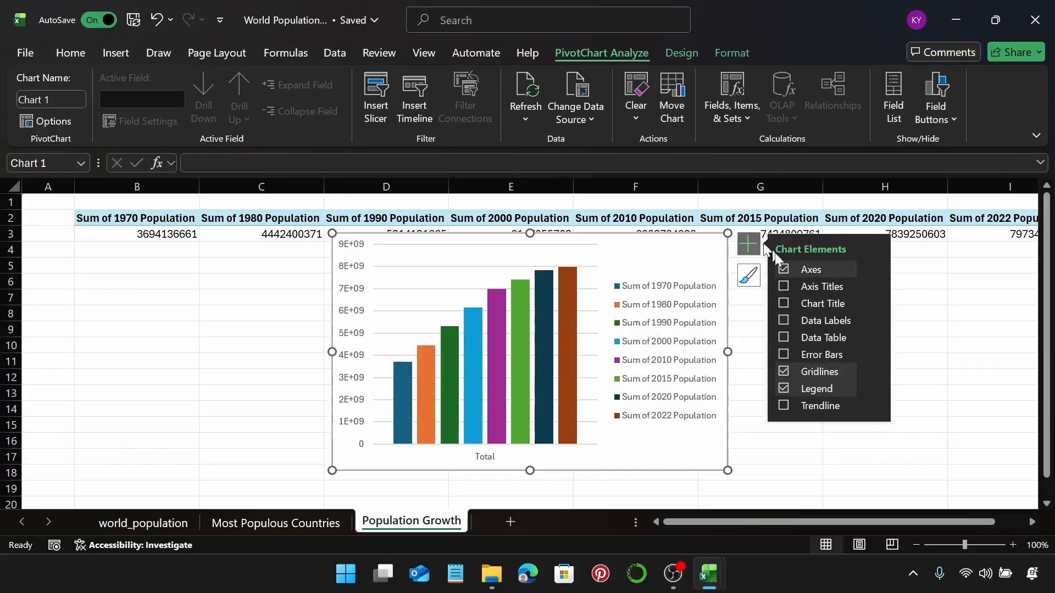
pyautogui.click(786, 304)
pyautogui.moveTo(499, 254); pyautogui.dragTo(565, 256)
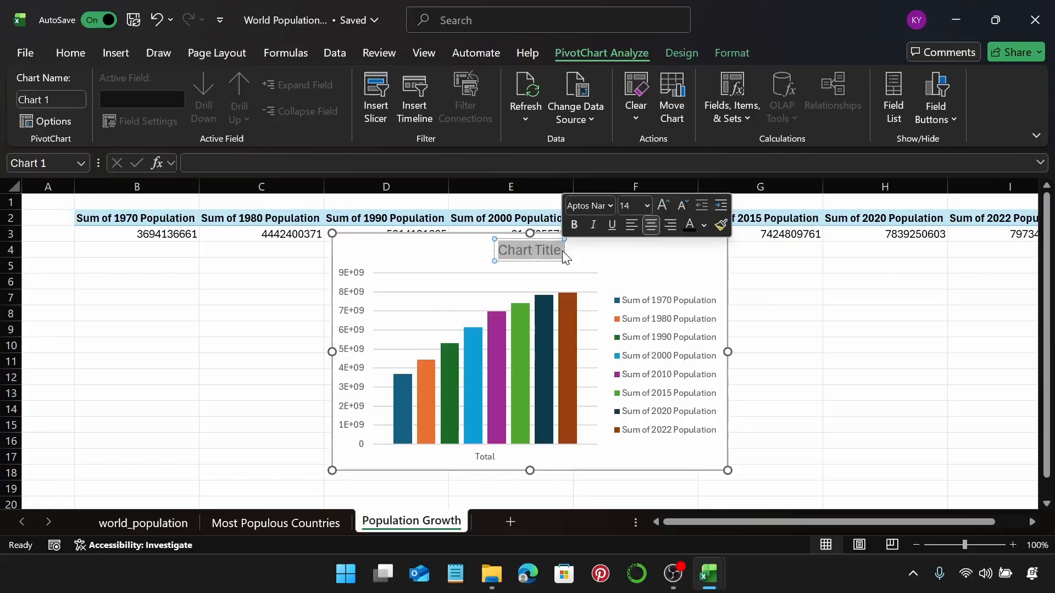
pyautogui.write('Worl')
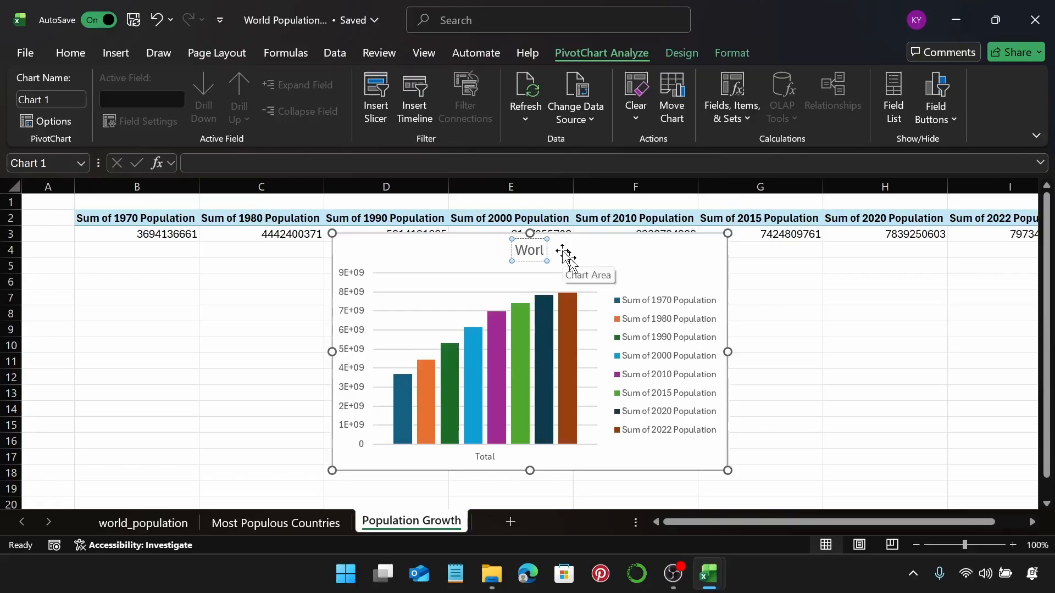
pyautogui.write('d Pop')
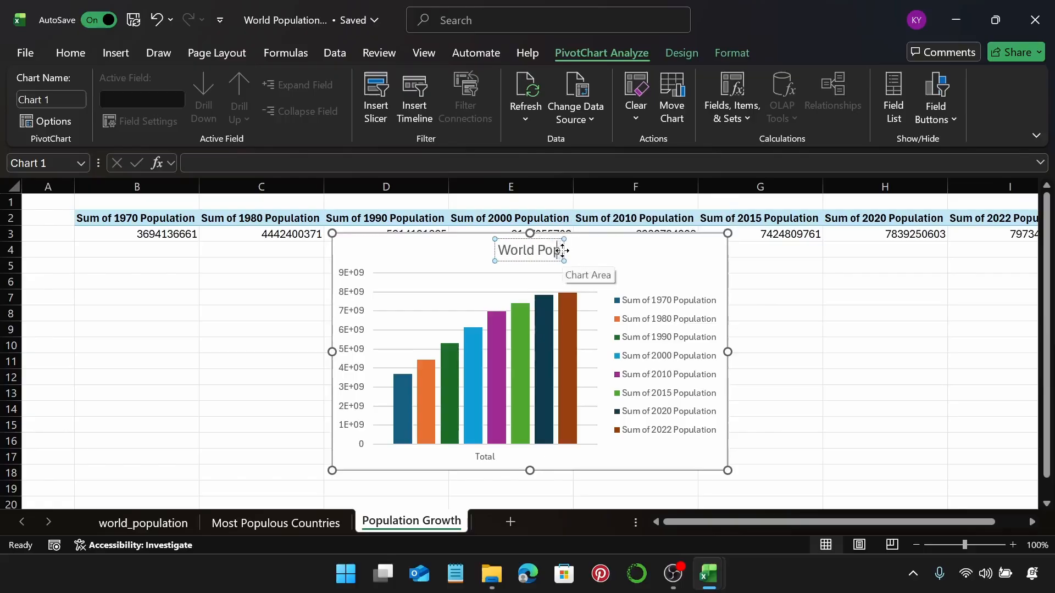
pyautogui.write('ulation')
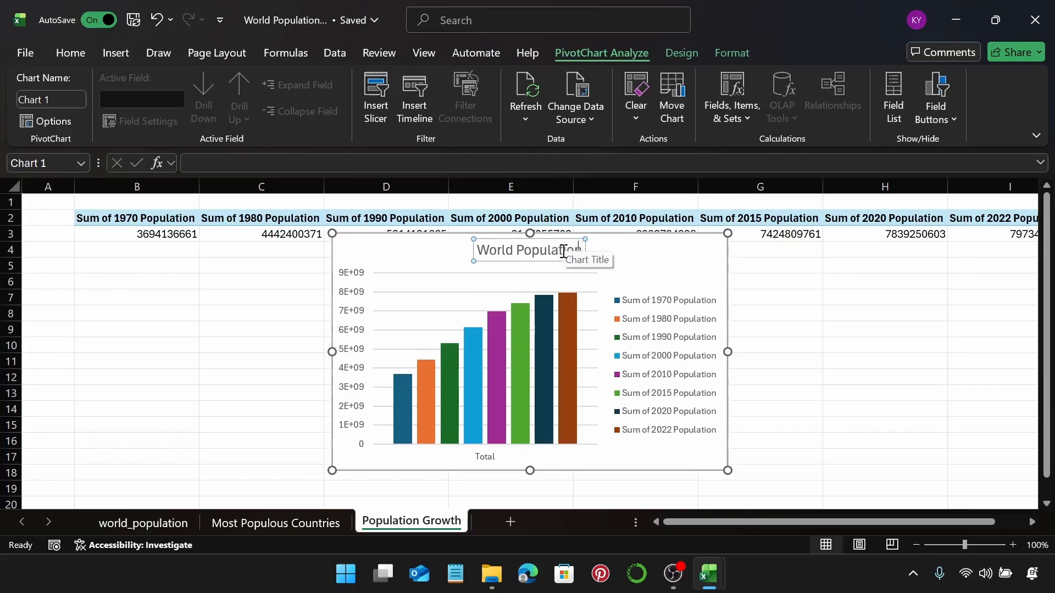
pyautogui.write(' G')
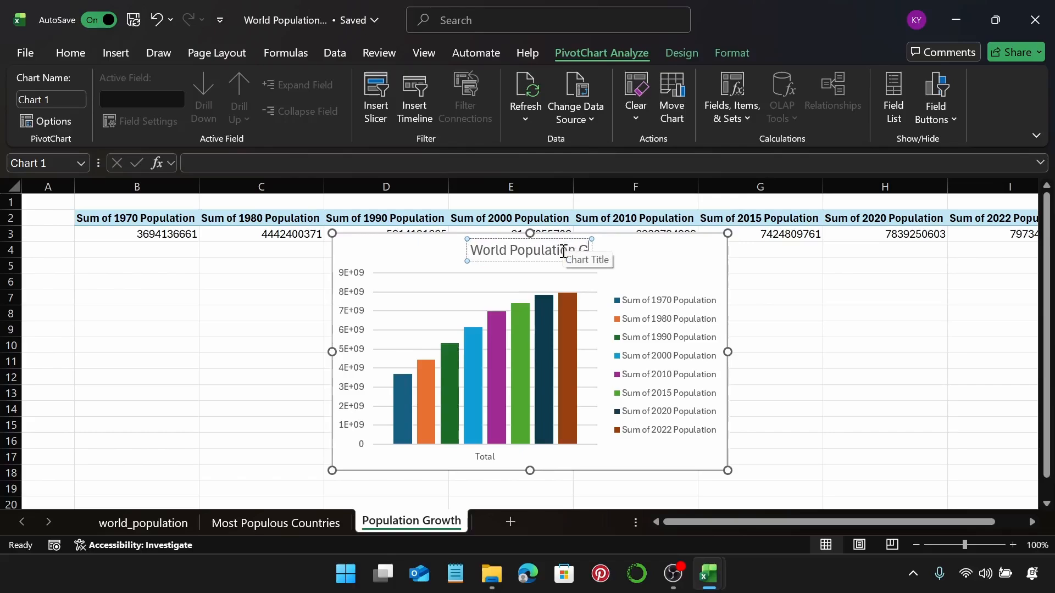
pyautogui.write('rowth')
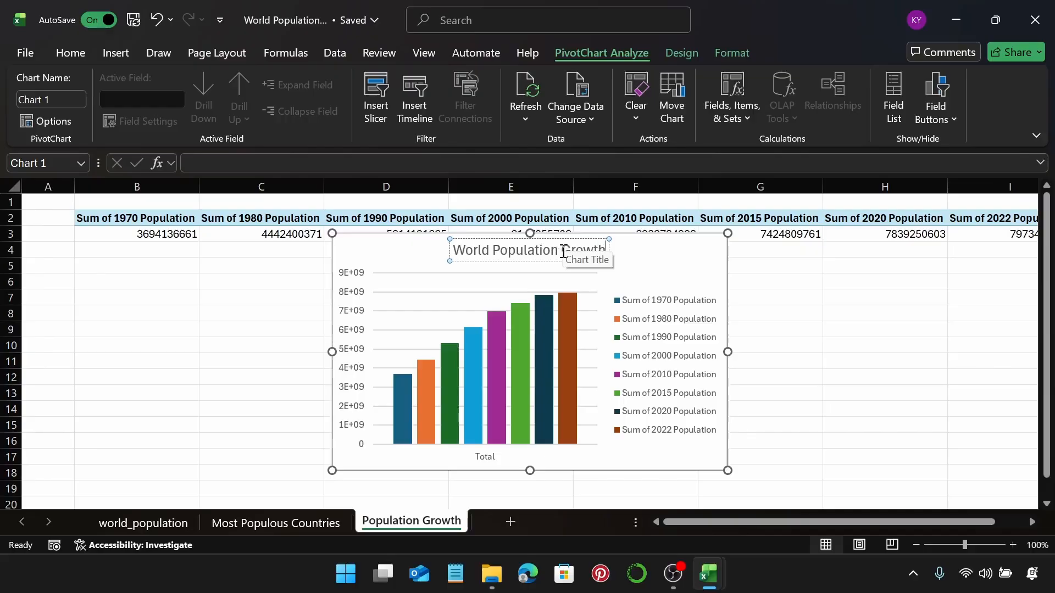
pyautogui.write(' (')
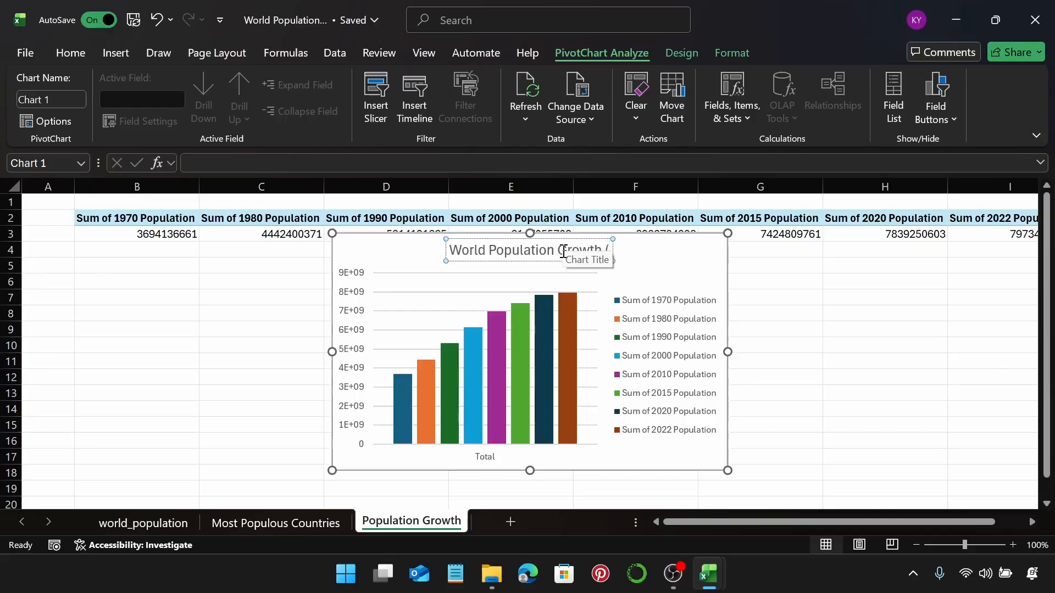
pyautogui.write('1970')
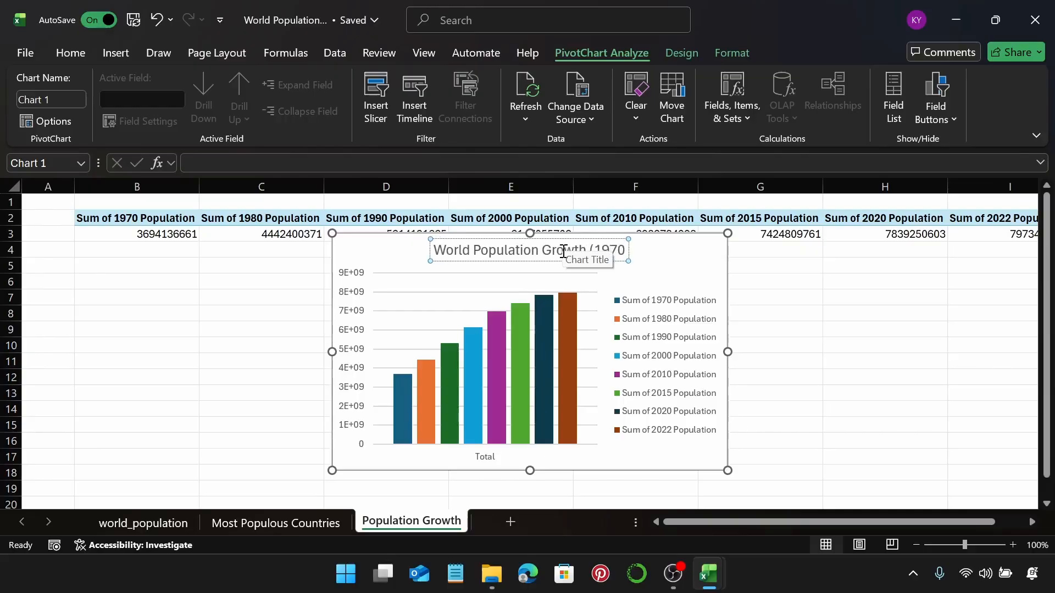
pyautogui.write('-20')
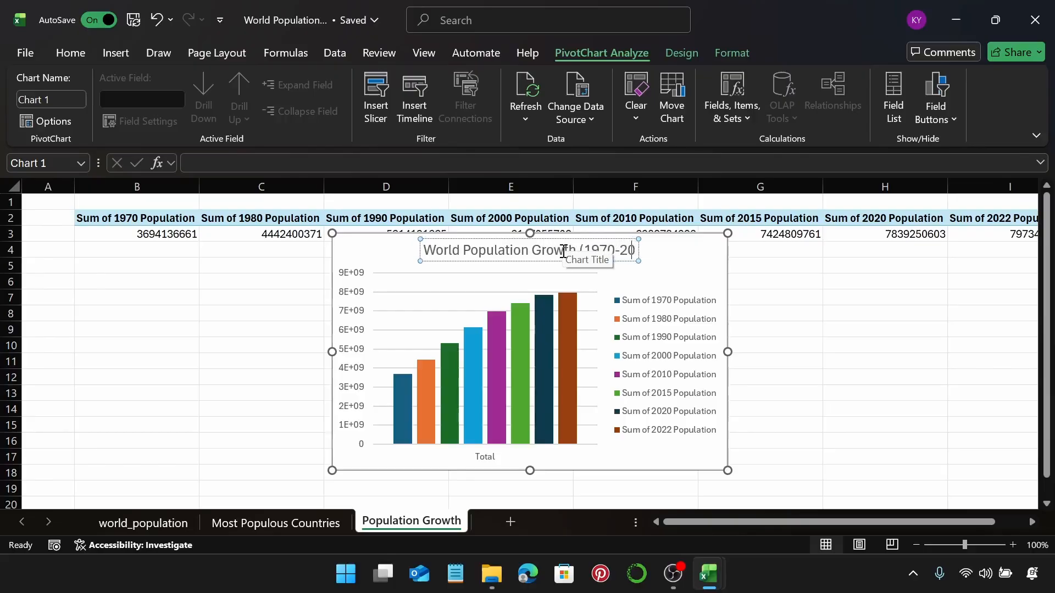
pyautogui.write('22)')
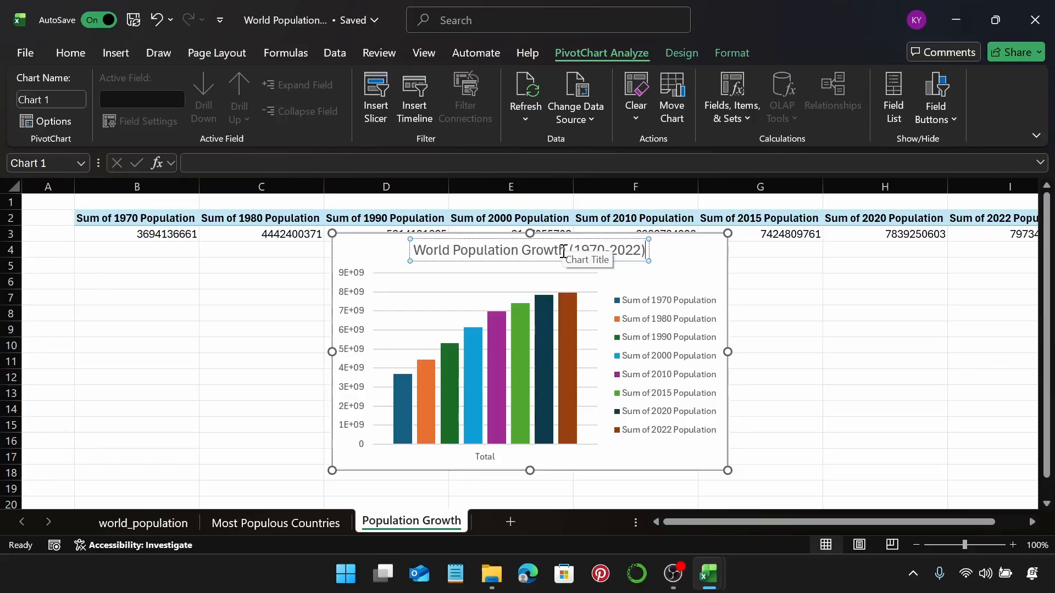
pyautogui.click(687, 256)
# Step: Make the chart title bold and black, and widen the chart so its right edge falls within column G
pyautogui.click(630, 257)
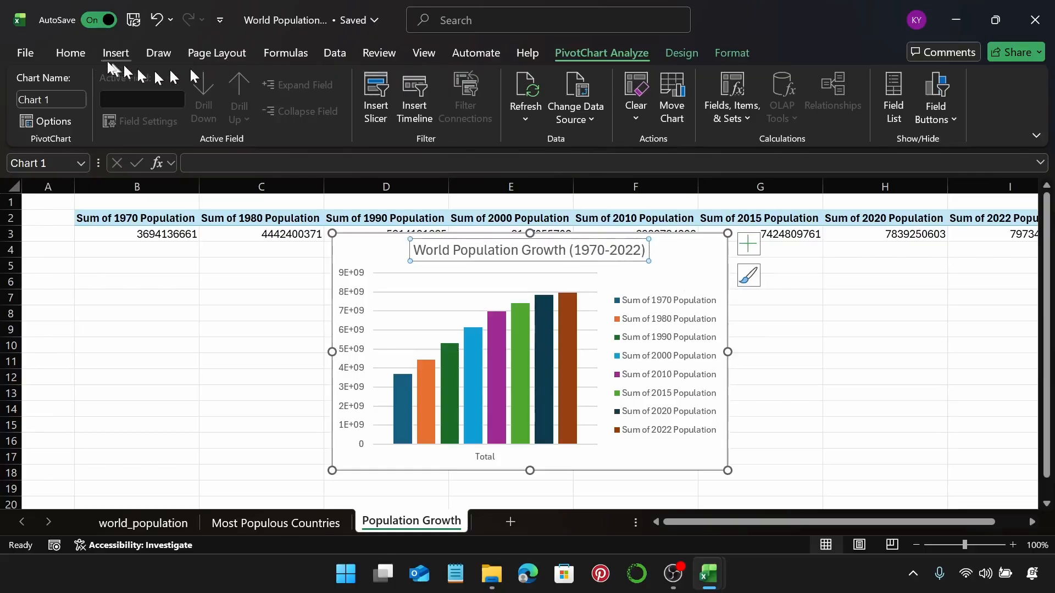
pyautogui.click(79, 55)
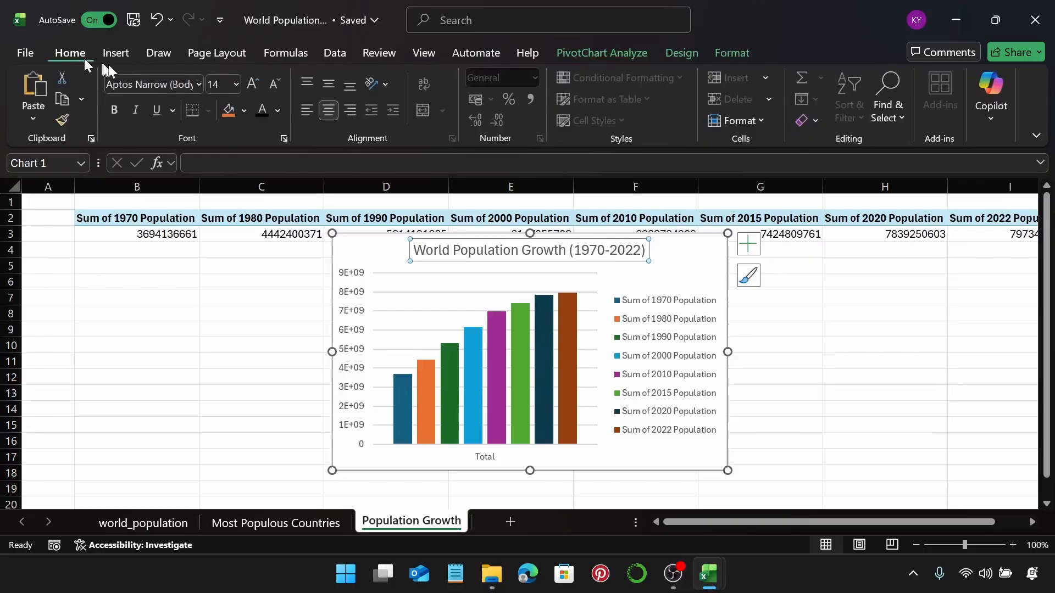
pyautogui.click(120, 111)
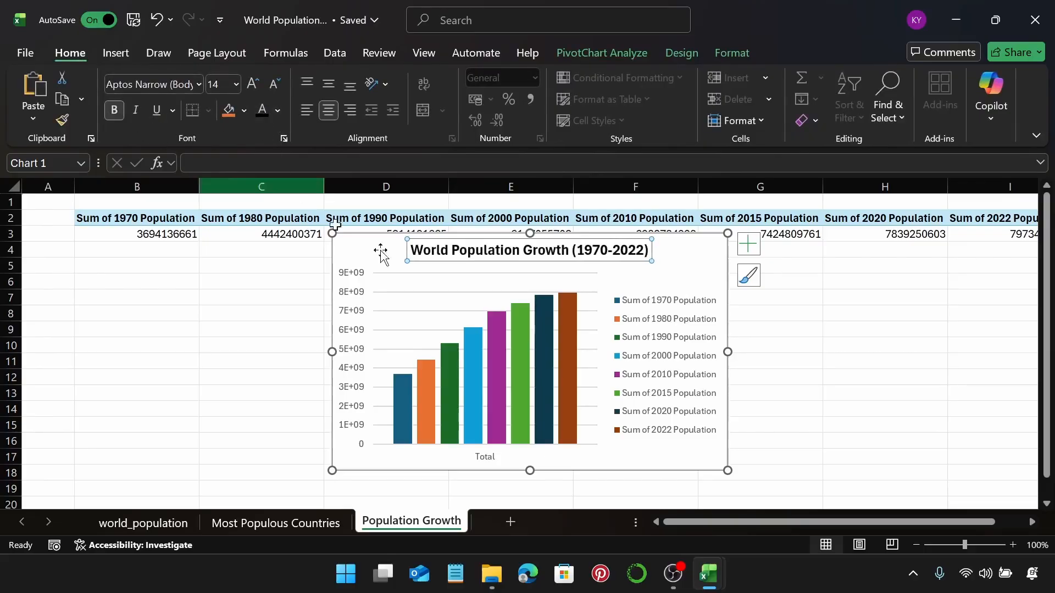
pyautogui.moveTo(727, 352); pyautogui.dragTo(791, 354)
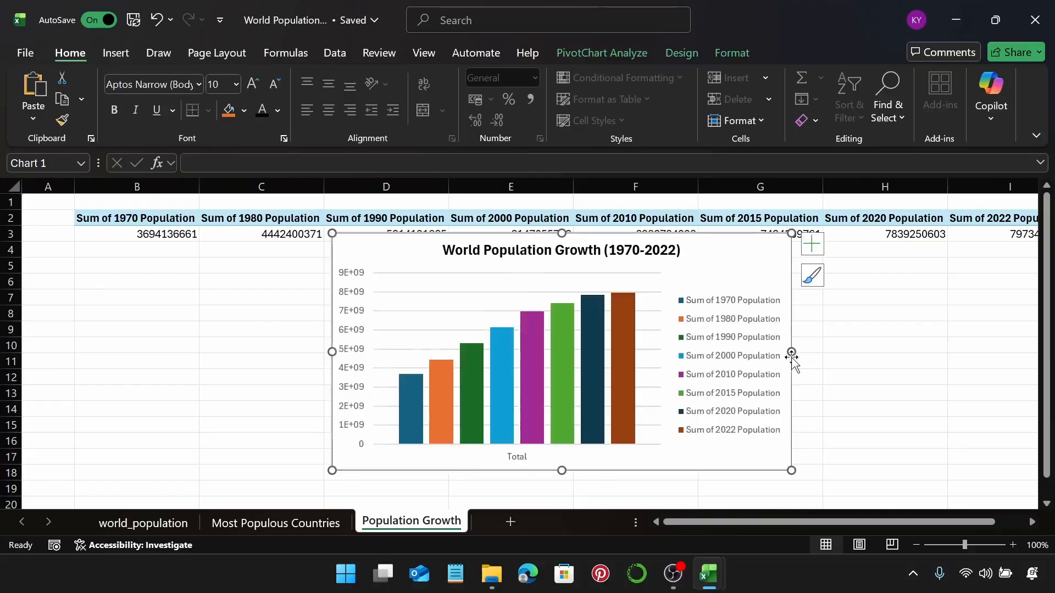
# Step: Give the chart area's border rounded corners and shift the chart right so it starts near column E
pyautogui.rightClick(745, 250)
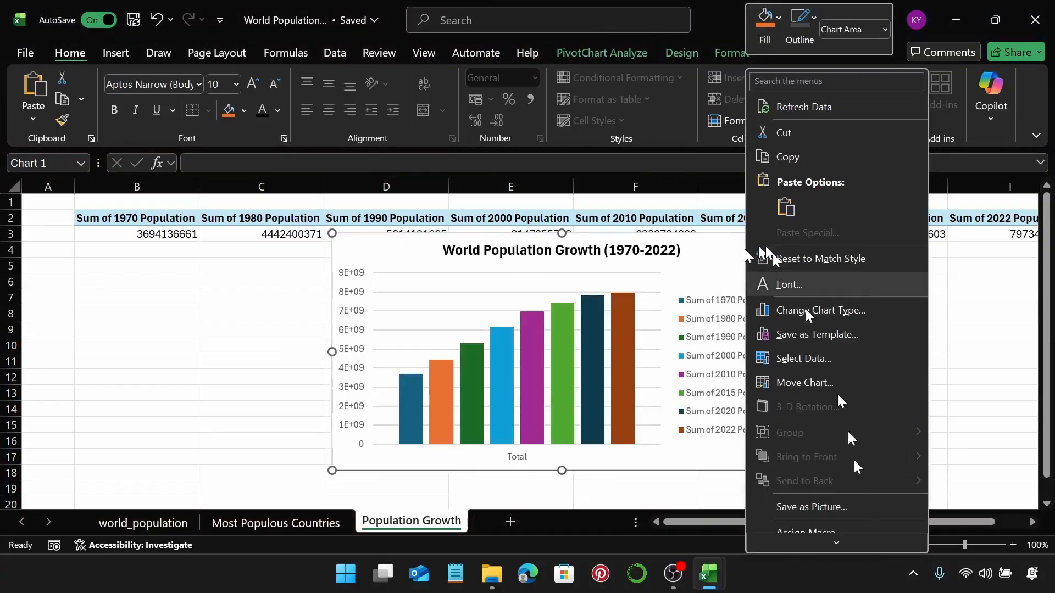
pyautogui.moveTo(855, 546)
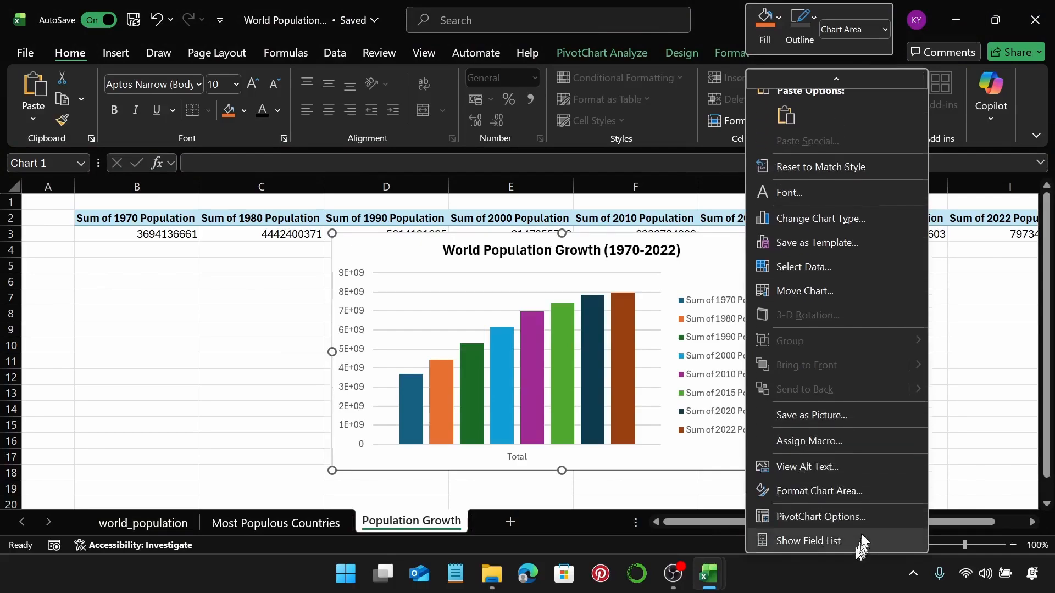
pyautogui.click(859, 492)
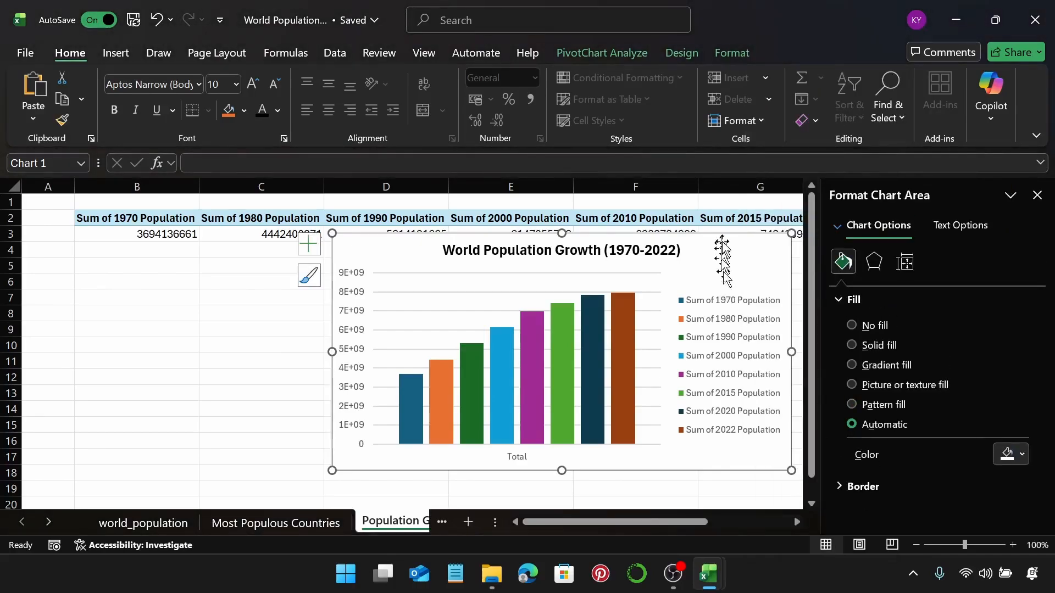
pyautogui.moveTo(615, 529); pyautogui.dragTo(666, 522)
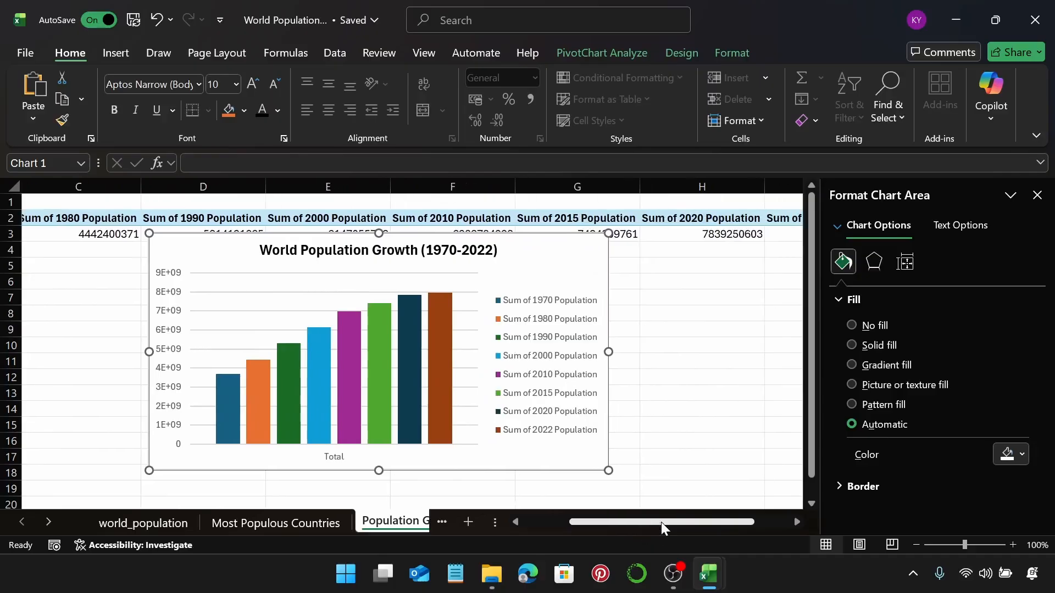
pyautogui.click(871, 301)
pyautogui.click(867, 325)
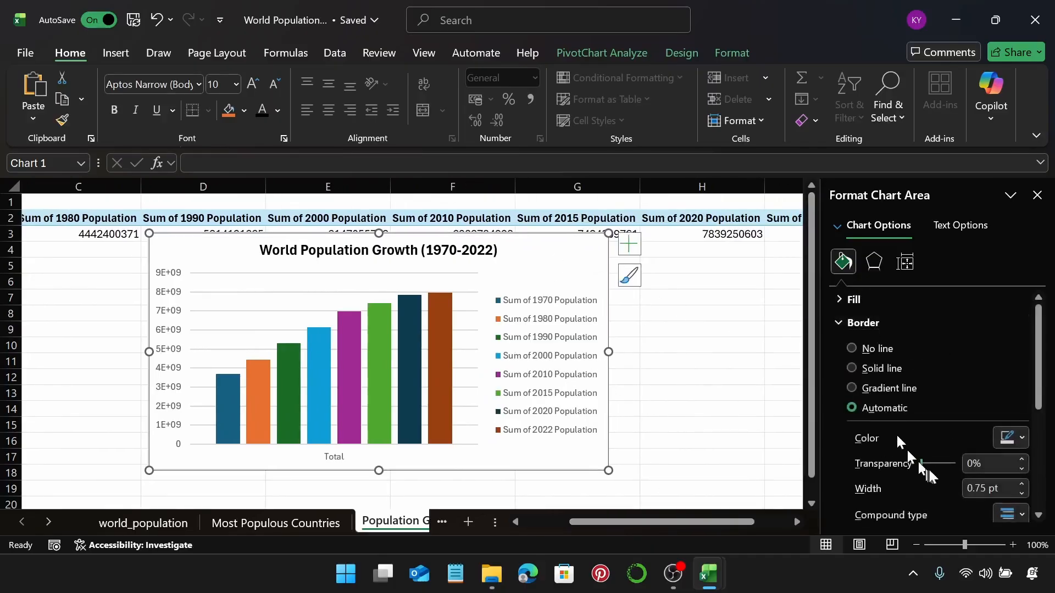
pyautogui.scroll(-5, 954, 472)
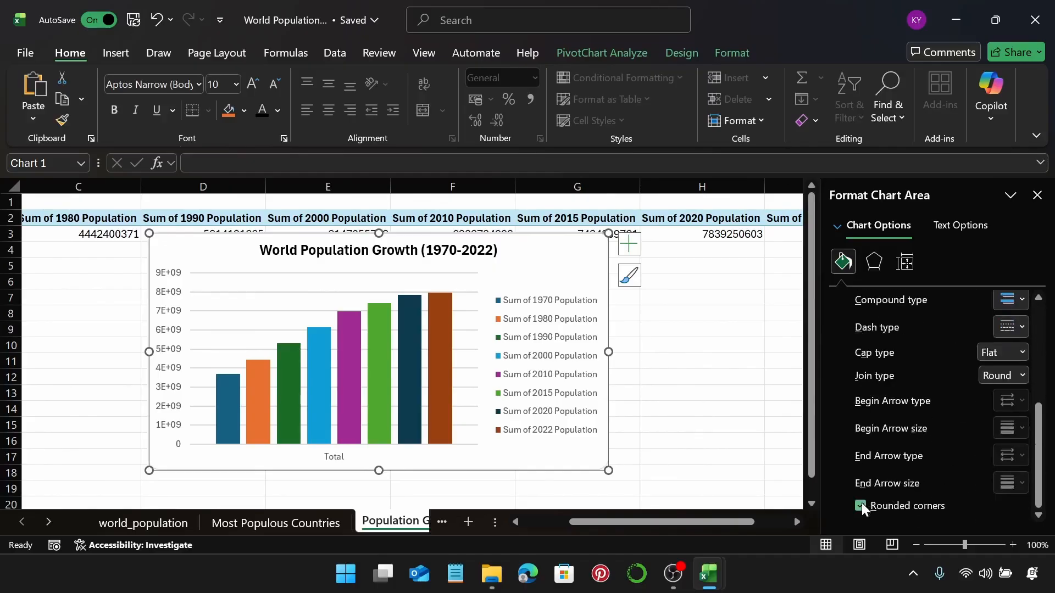
pyautogui.moveTo(546, 261); pyautogui.dragTo(658, 262)
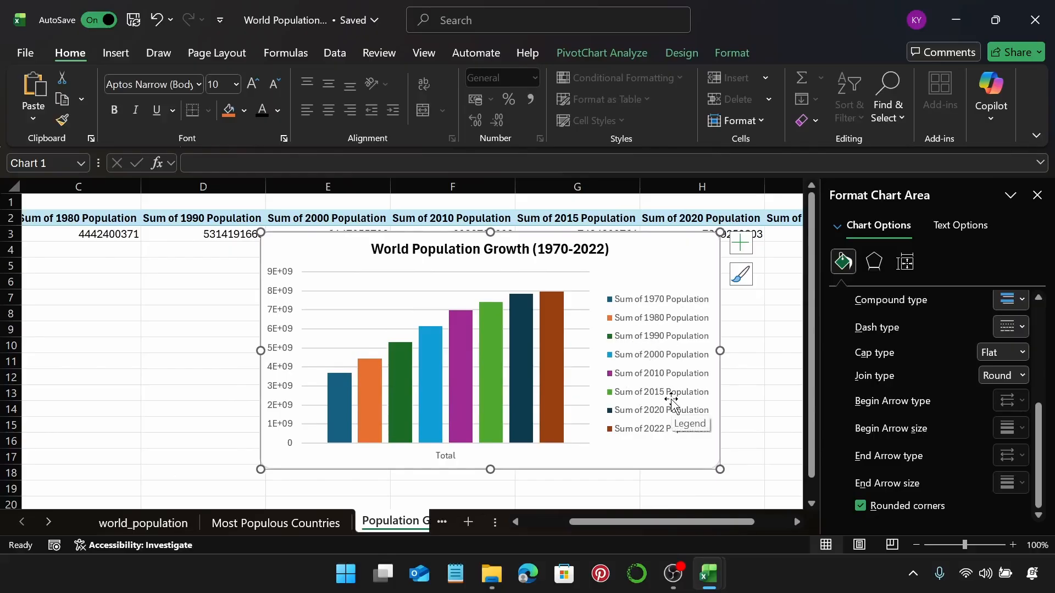
# Step: Shorten the Sum of 1970 Population header in cell B2 to 1970
pyautogui.moveTo(588, 522); pyautogui.dragTo(543, 522)
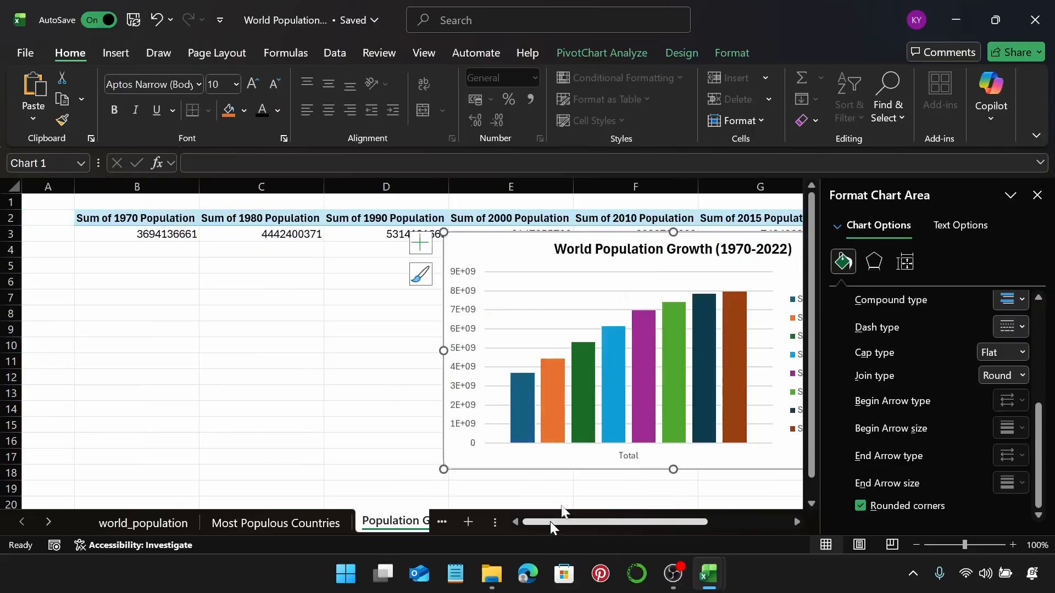
pyautogui.click(110, 217)
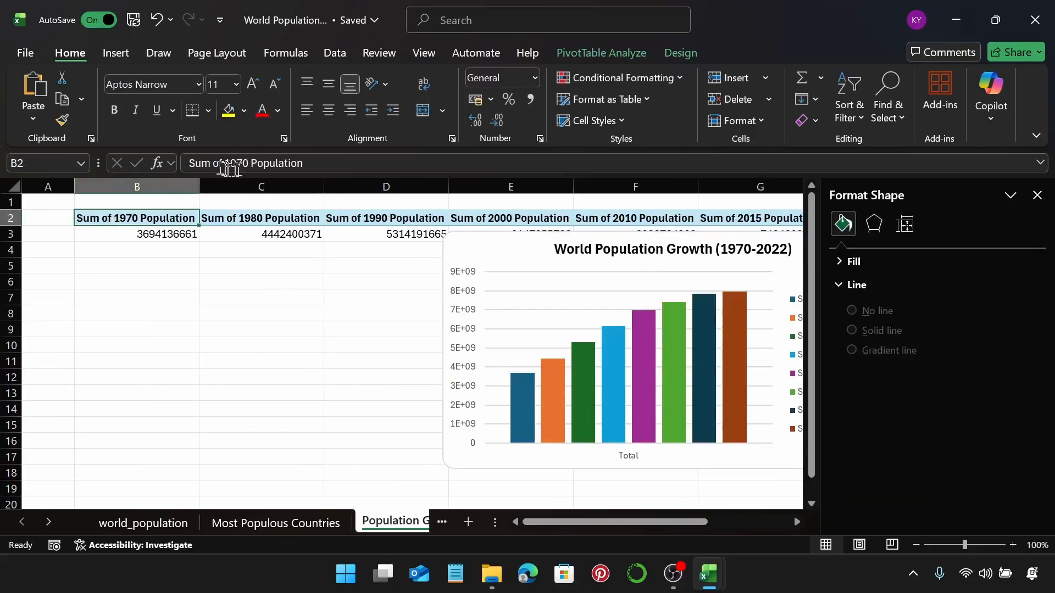
pyautogui.click(303, 163)
pyautogui.moveTo(224, 163); pyautogui.dragTo(185, 163)
pyautogui.press('BackSpace')
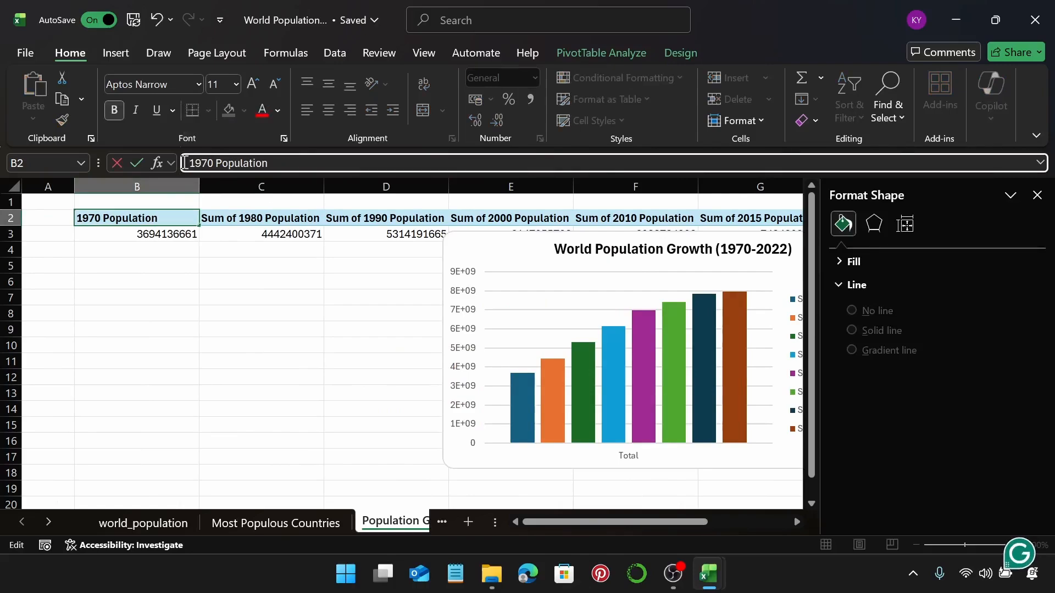
pyautogui.moveTo(267, 163); pyautogui.dragTo(214, 165)
pyautogui.press('BackSpace')
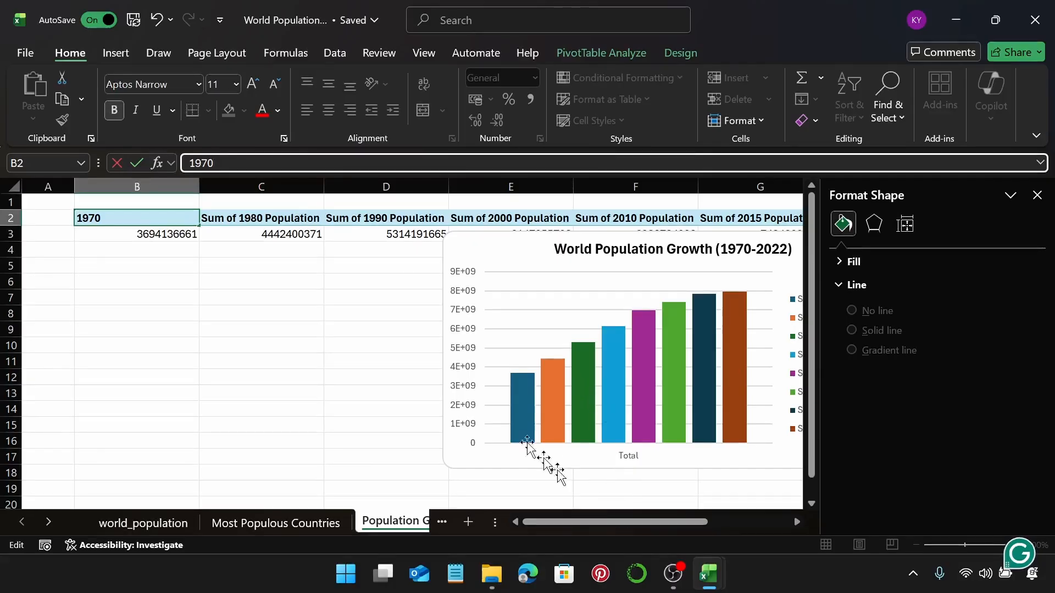
pyautogui.press('Return')
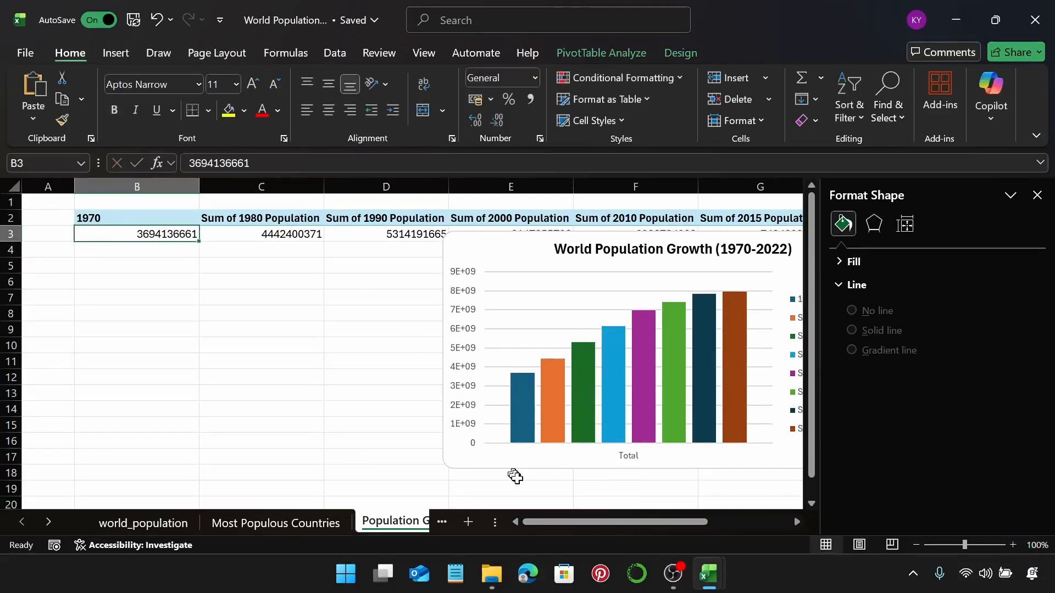
pyautogui.moveTo(540, 527); pyautogui.dragTo(602, 529)
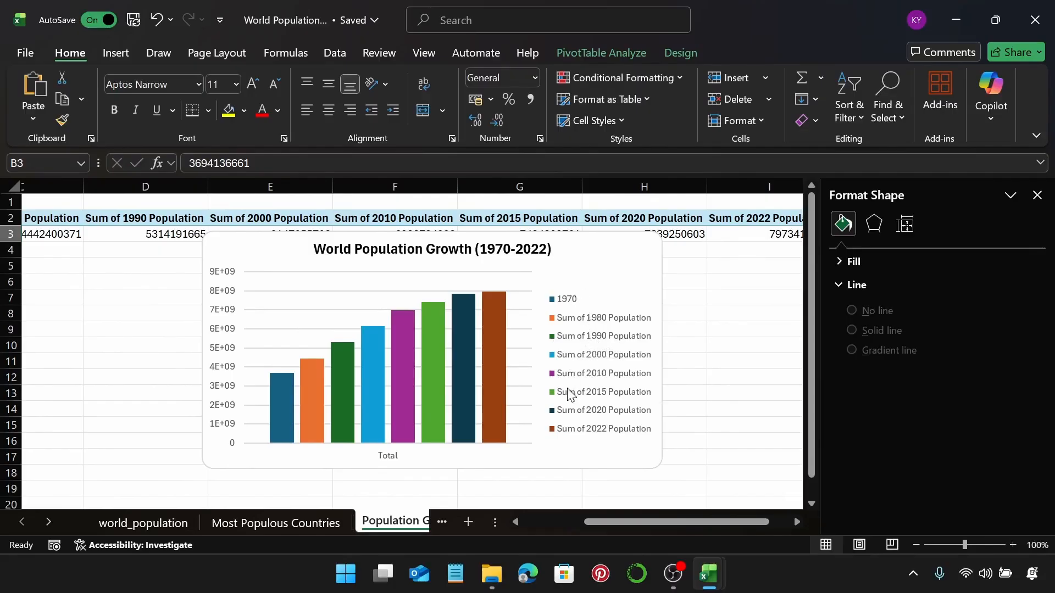
# Step: Shorten the Sum of 1980 Population header in cell C2 to 1980
pyautogui.moveTo(596, 523); pyautogui.dragTo(557, 523)
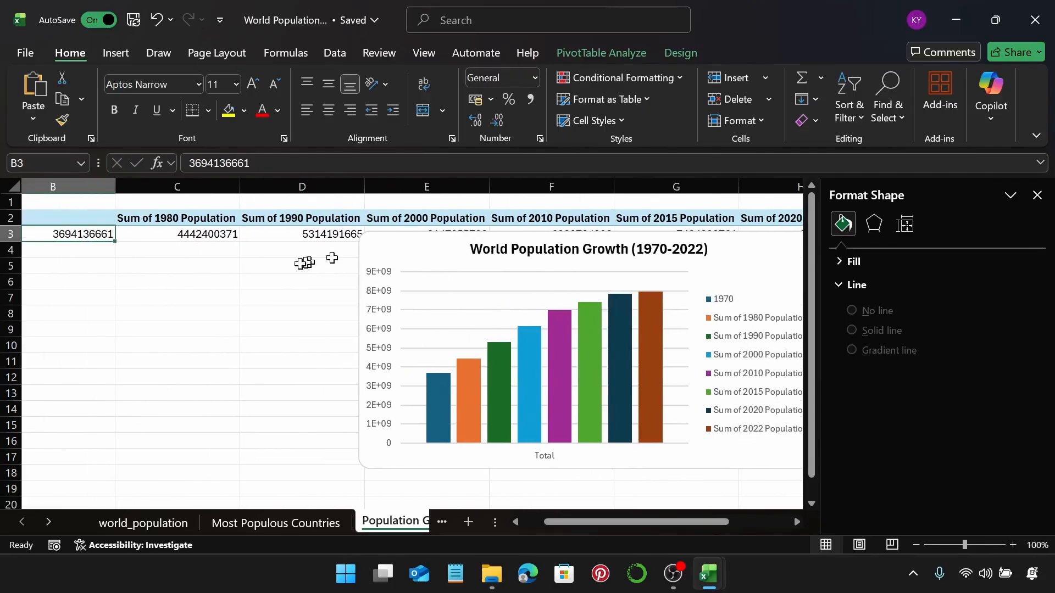
pyautogui.click(214, 218)
pyautogui.moveTo(221, 163); pyautogui.dragTo(185, 165)
pyautogui.press('BackSpace')
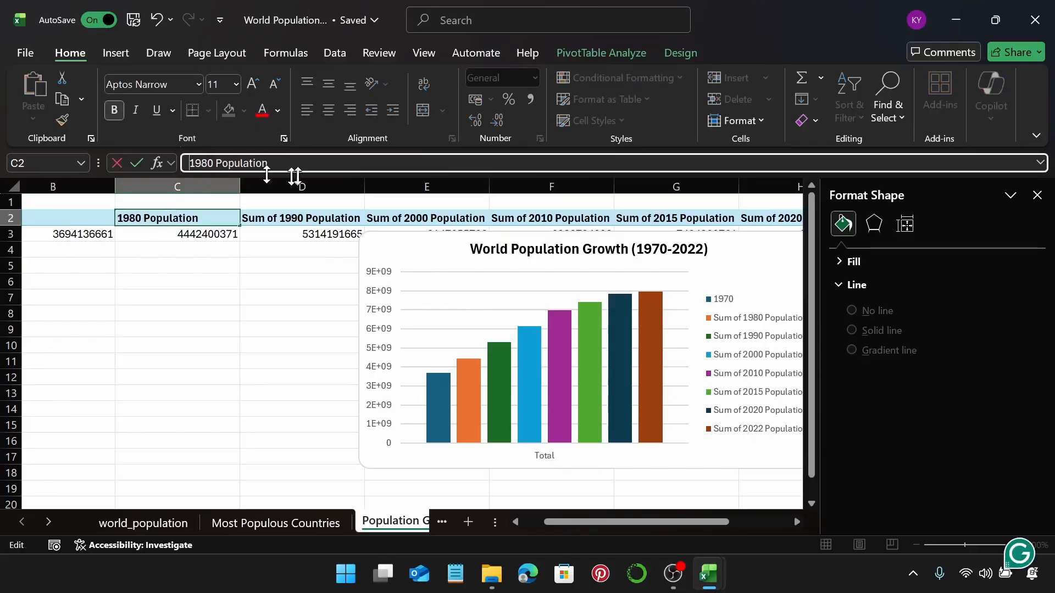
pyautogui.moveTo(272, 163); pyautogui.dragTo(213, 165)
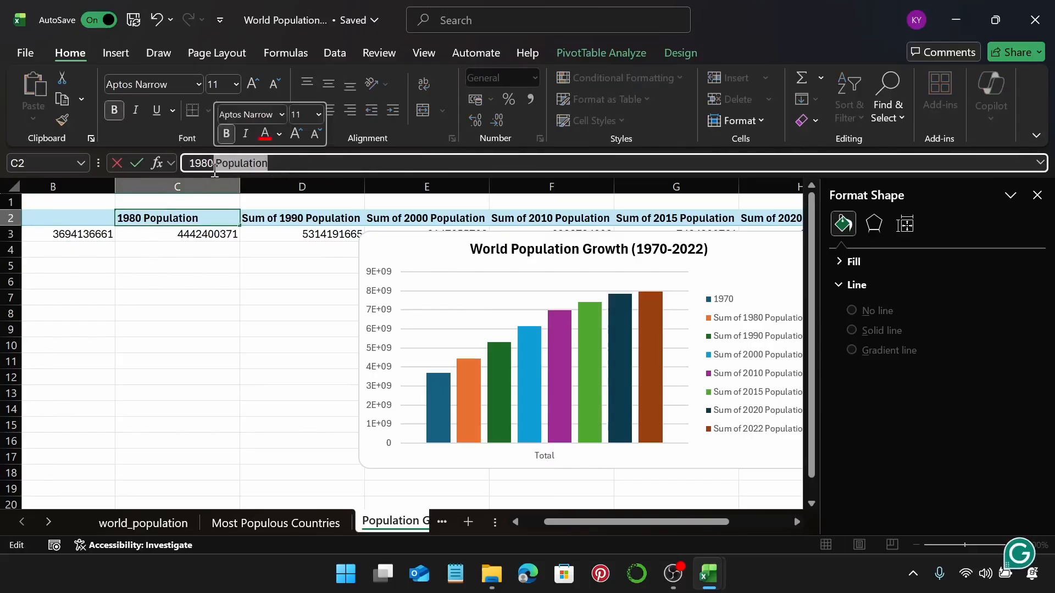
pyautogui.press('BackSpace')
# Step: Shorten the Sum of 1990 Population header in cell D2 to 1990
pyautogui.click(283, 217)
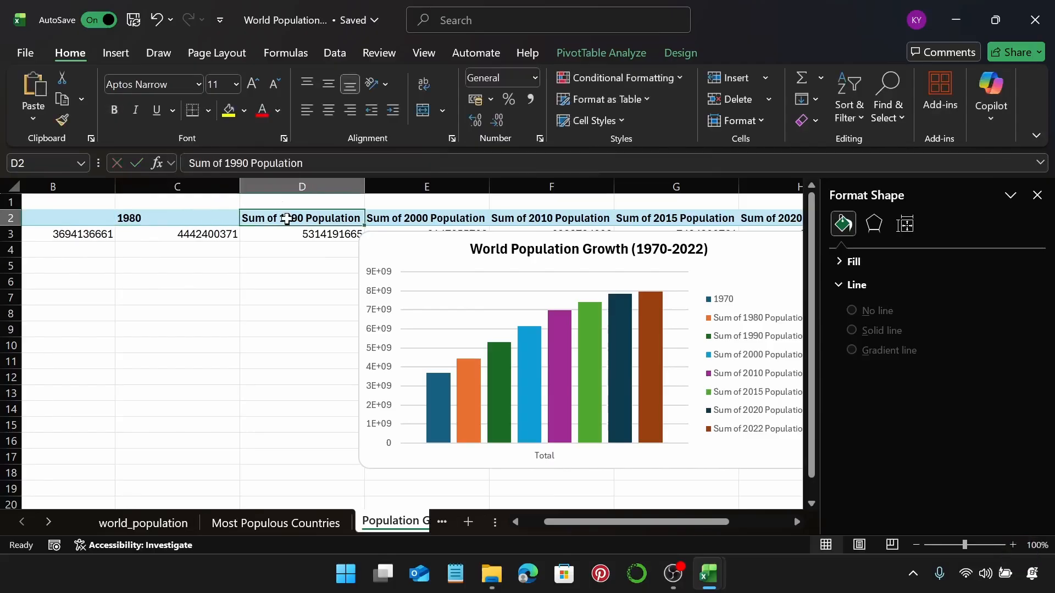
pyautogui.moveTo(224, 163); pyautogui.dragTo(187, 168)
pyautogui.press('BackSpace')
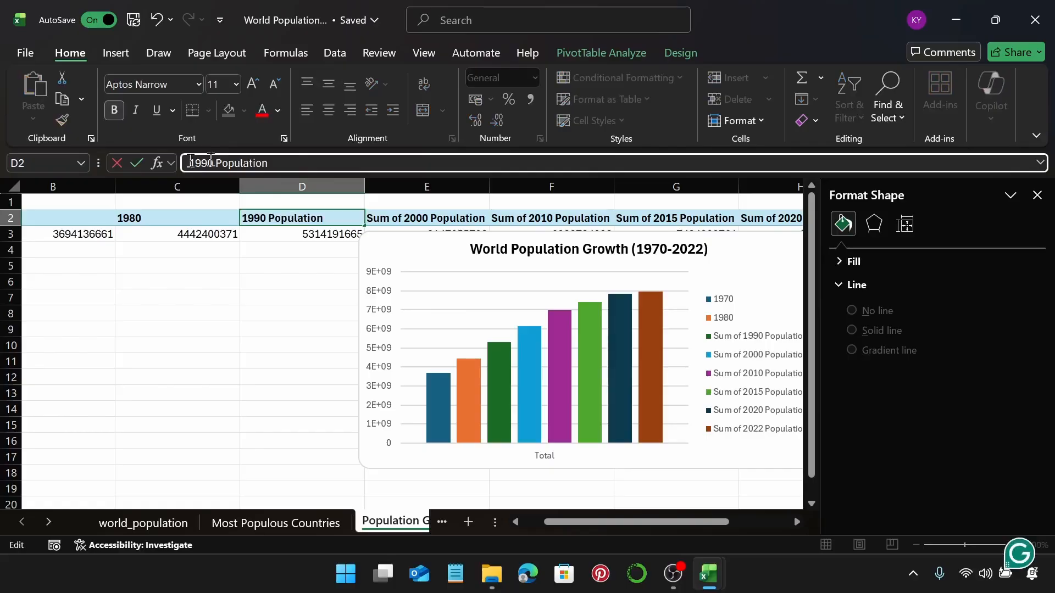
pyautogui.moveTo(271, 162); pyautogui.dragTo(211, 164)
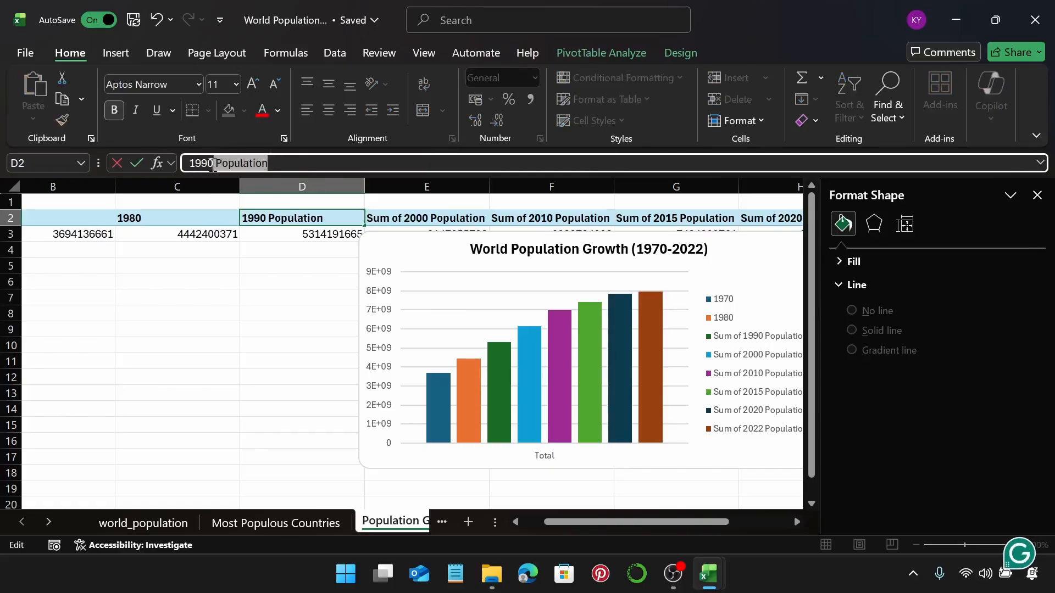
pyautogui.press('BackSpace')
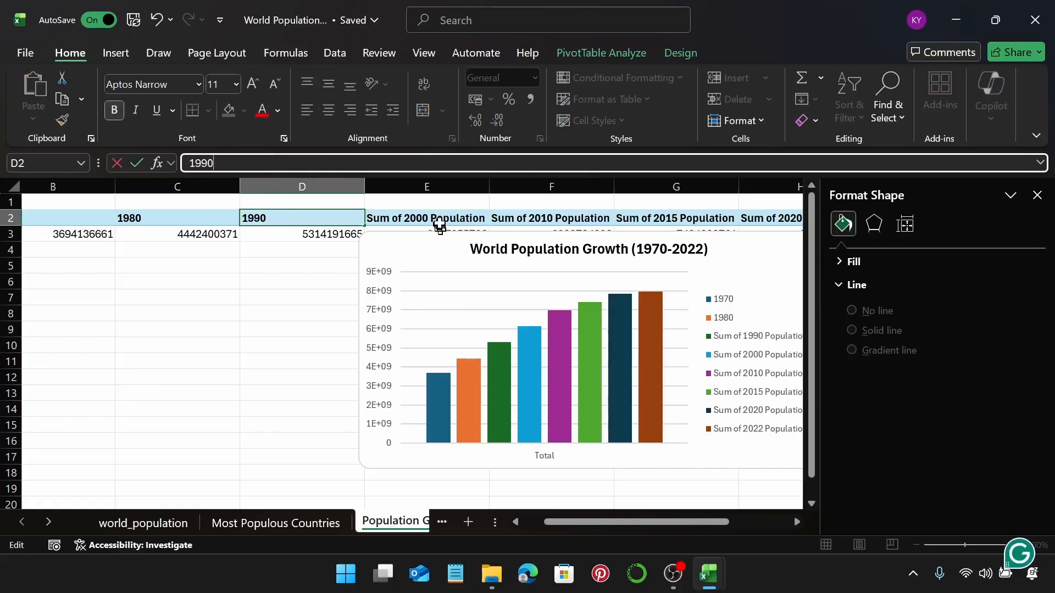
# Step: Shorten the Sum of 2000 Population header in cell E2 to 2000
pyautogui.click(440, 224)
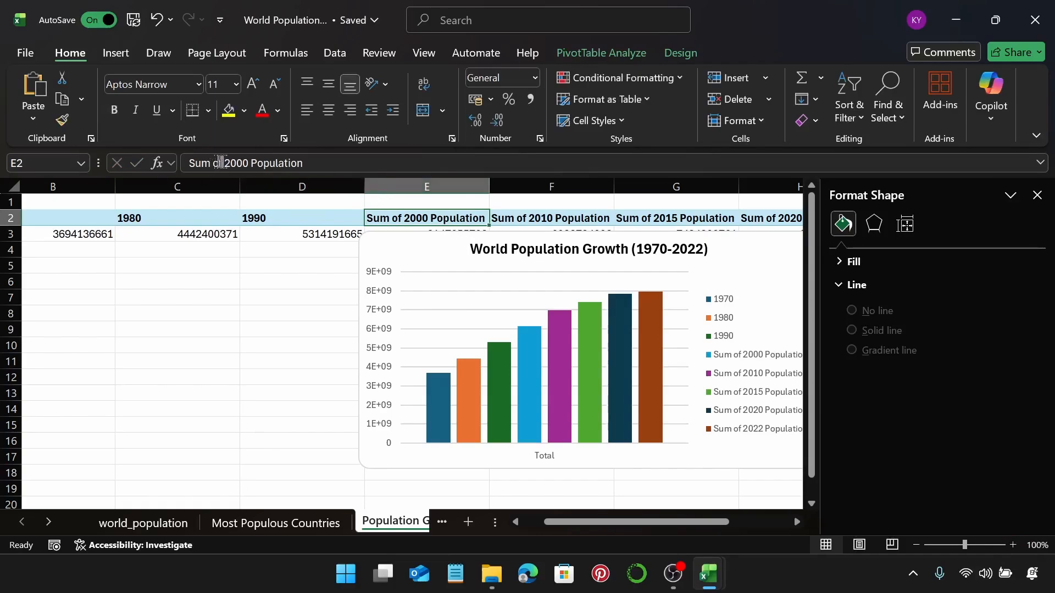
pyautogui.moveTo(225, 163); pyautogui.dragTo(184, 164)
pyautogui.press('BackSpace')
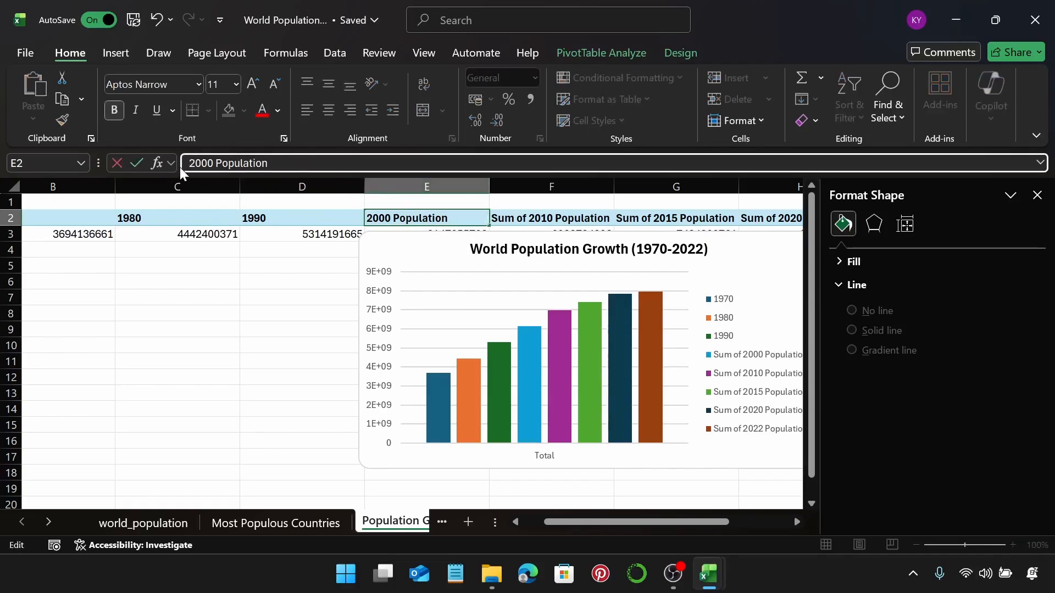
pyautogui.moveTo(269, 163); pyautogui.dragTo(216, 165)
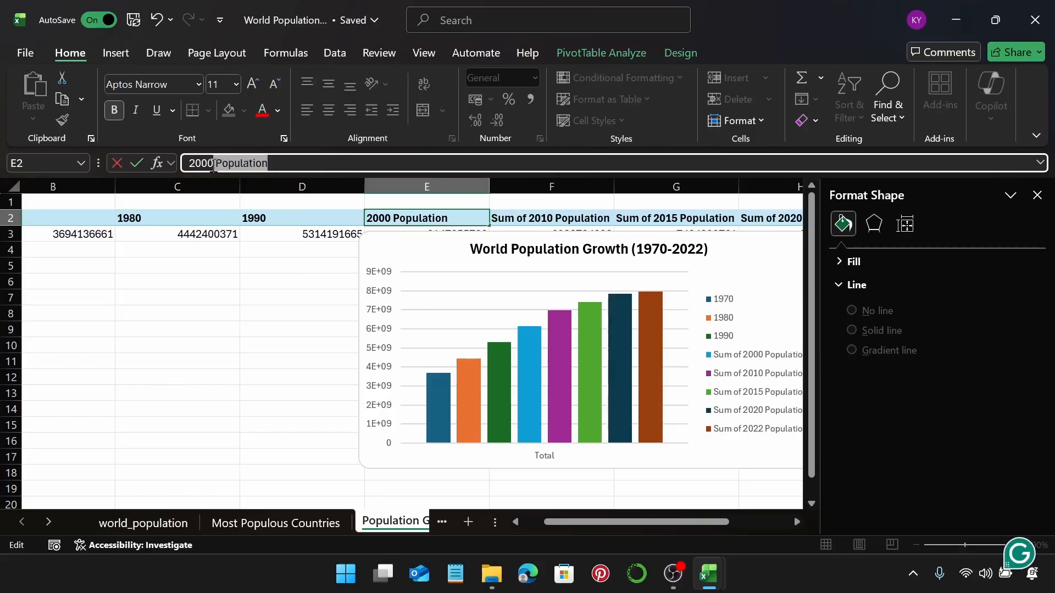
pyautogui.press('BackSpace')
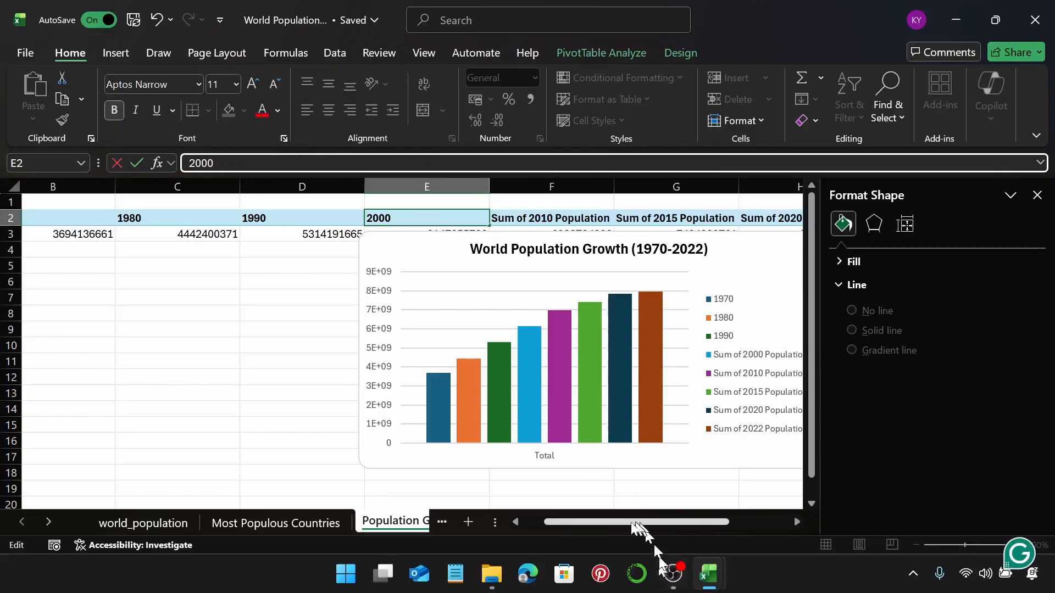
# Step: Shorten the Sum of 2010 Population header in cell F2 to 2010
pyautogui.moveTo(593, 523); pyautogui.dragTo(634, 522)
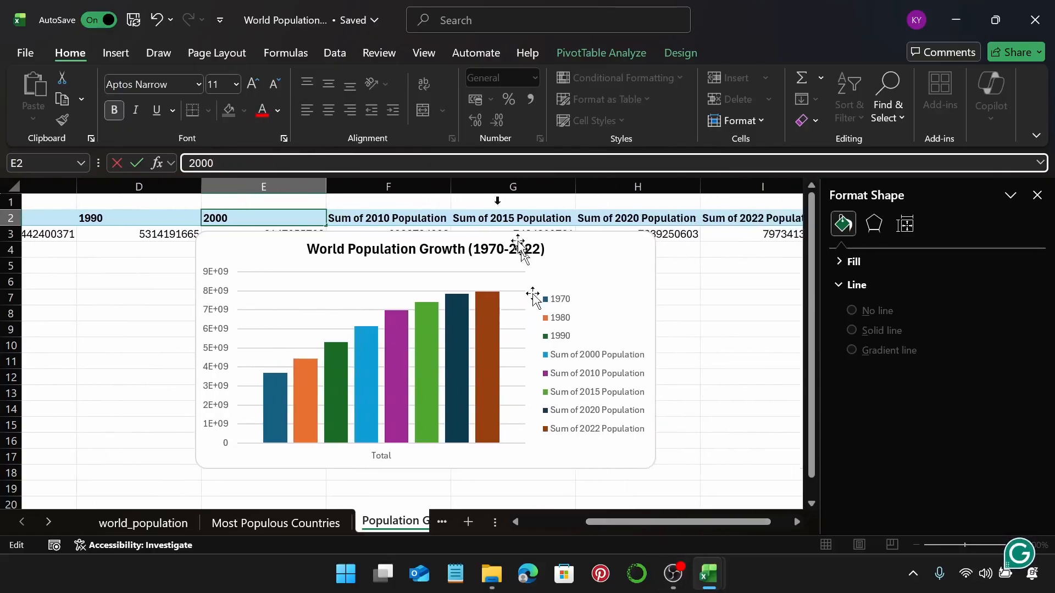
pyautogui.click(354, 217)
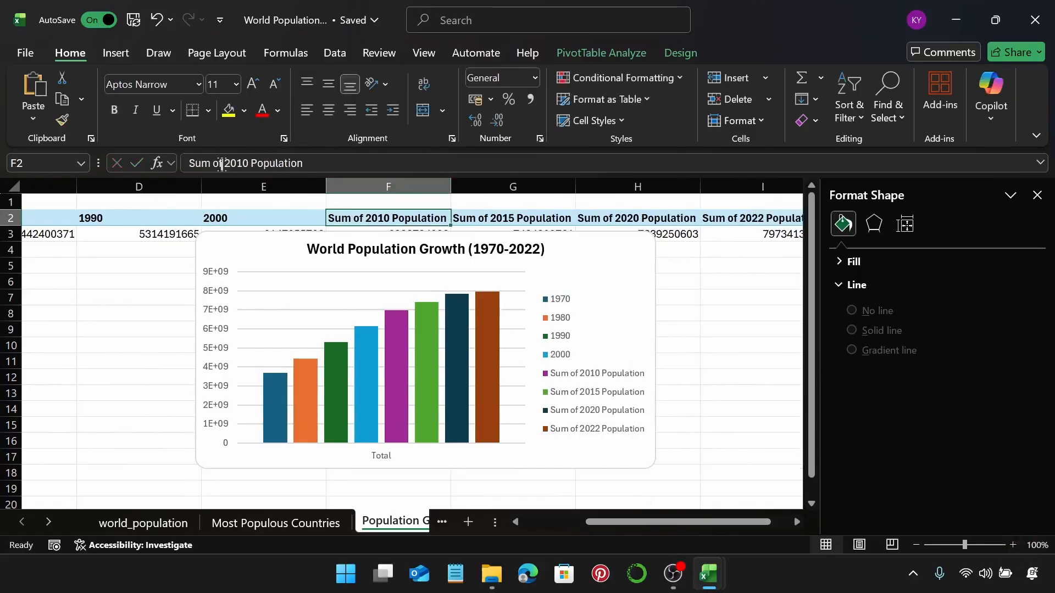
pyautogui.click(224, 164)
pyautogui.press('BackSpace')
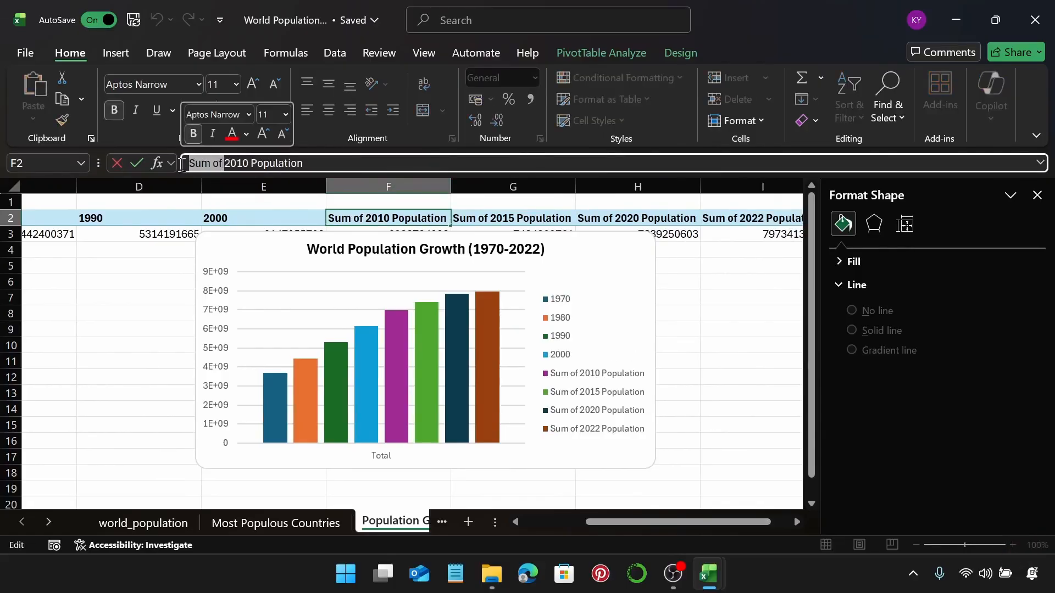
pyautogui.moveTo(269, 164); pyautogui.dragTo(215, 164)
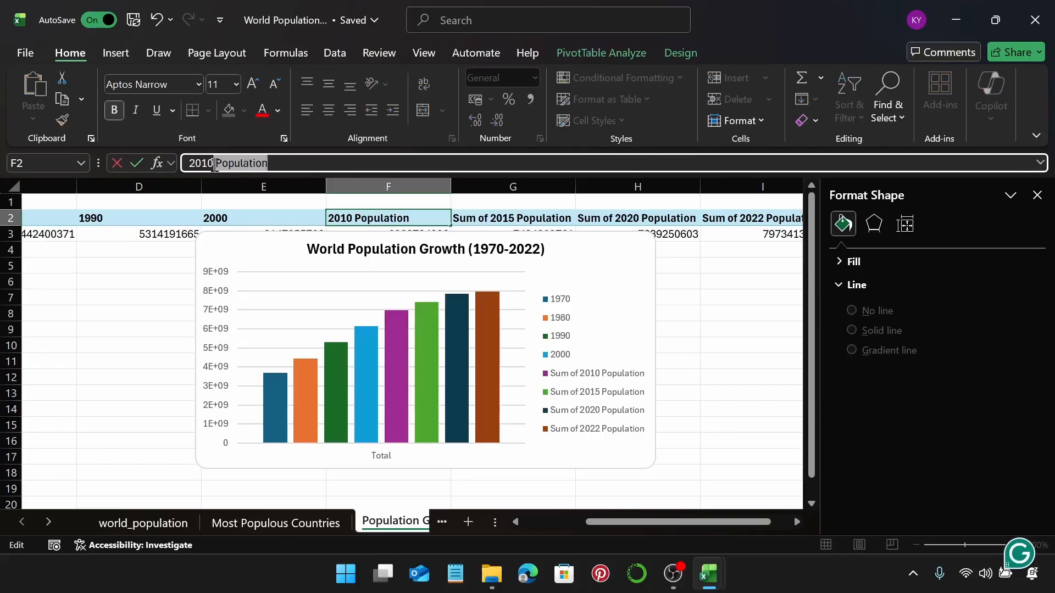
pyautogui.press('BackSpace')
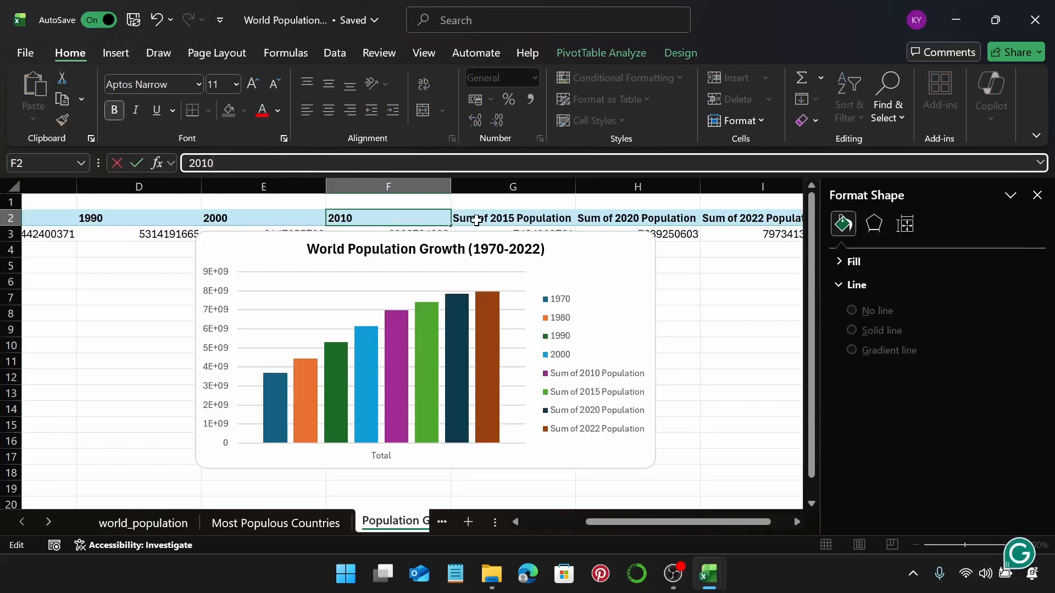
# Step: Shorten the Sum of 2015 Population header in cell G2 to 2015
pyautogui.click(476, 220)
pyautogui.moveTo(222, 164); pyautogui.dragTo(185, 165)
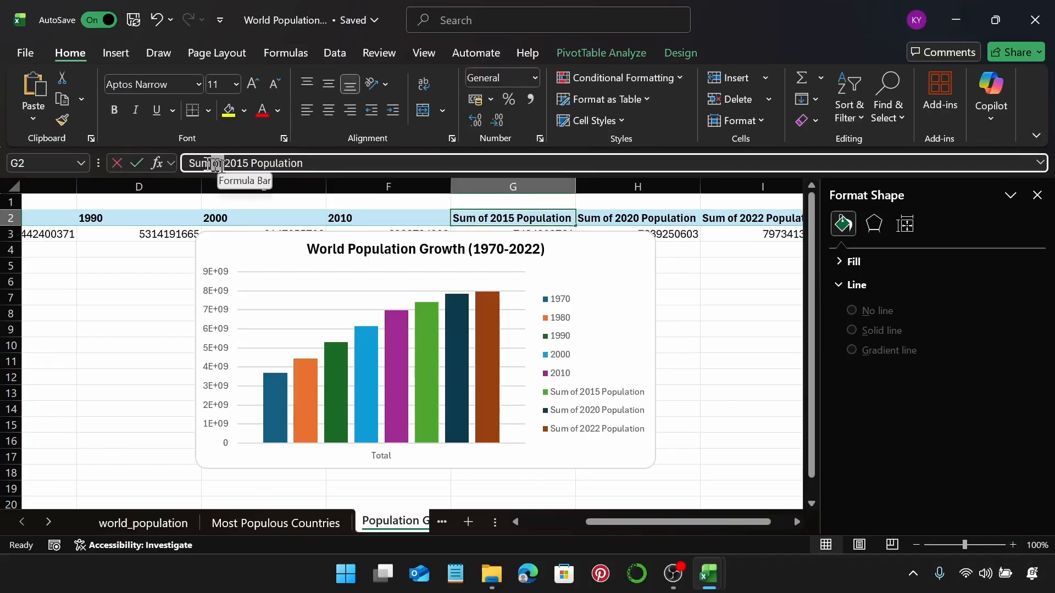
pyautogui.press('BackSpace')
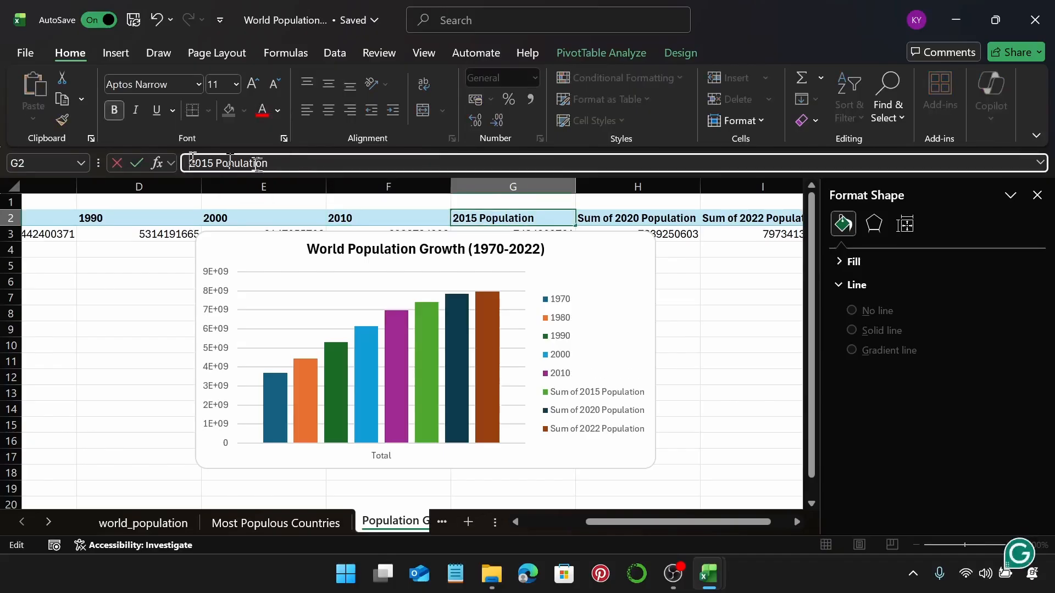
pyautogui.moveTo(214, 163); pyautogui.dragTo(263, 161)
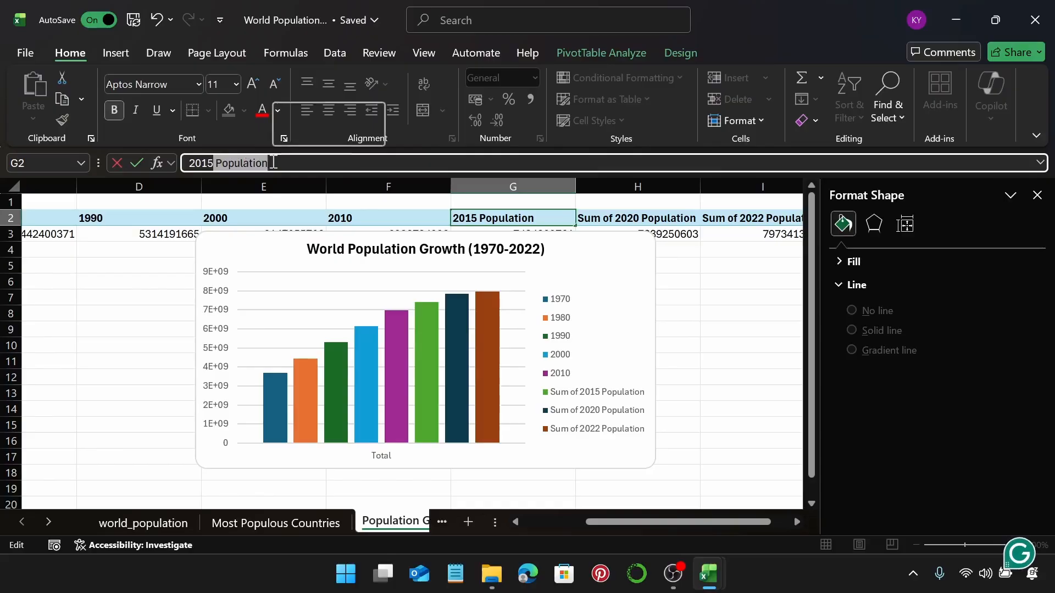
pyautogui.press('BackSpace')
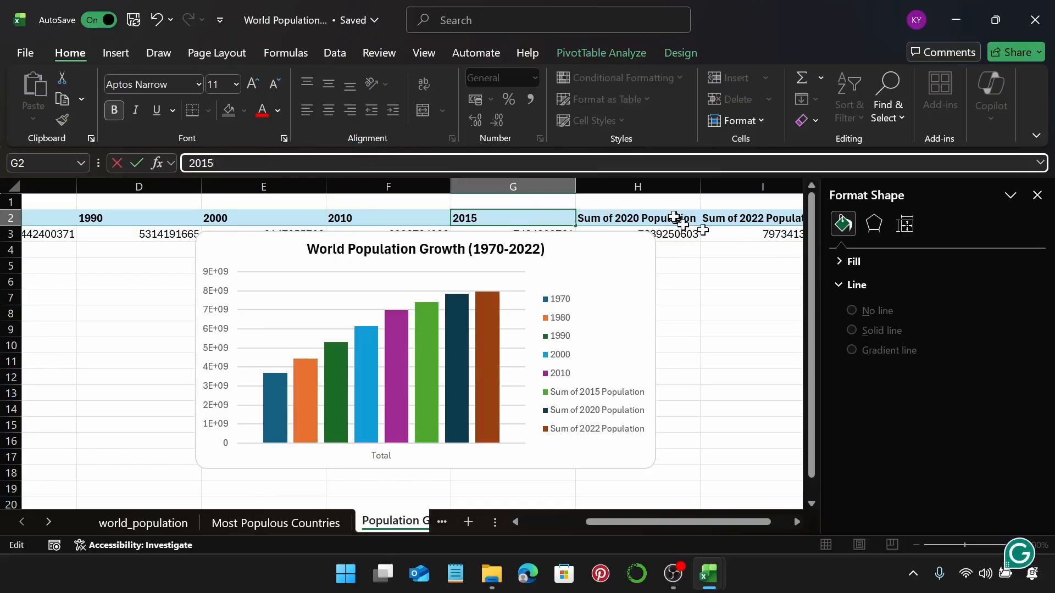
# Step: Shorten the Sum of 2020 Population header in cell H2 to 2020
pyautogui.click(677, 218)
pyautogui.moveTo(224, 163); pyautogui.dragTo(286, 165)
pyautogui.press('BackSpace')
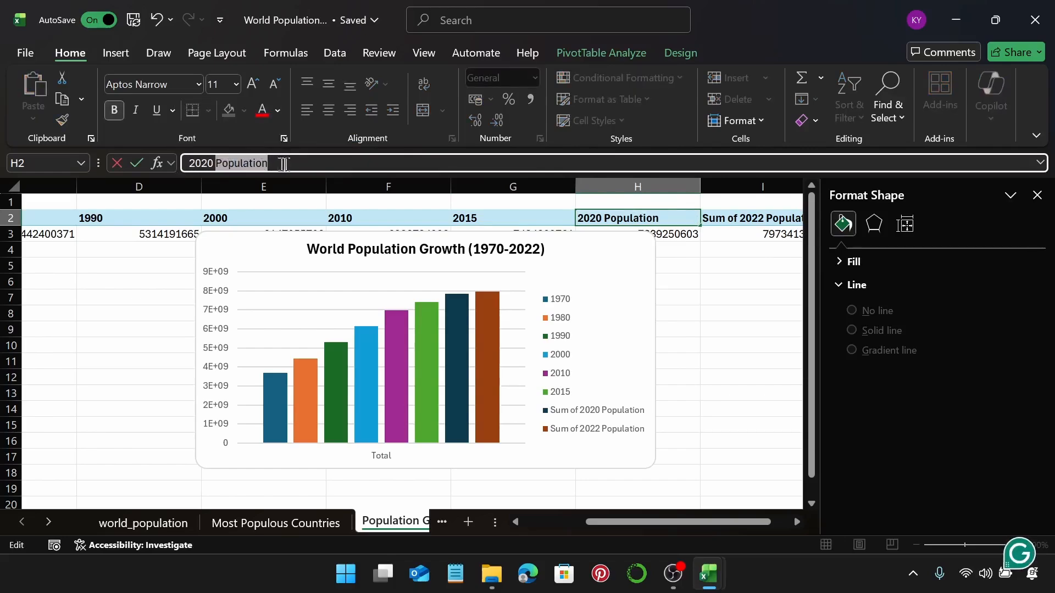
pyautogui.press('BackSpace')
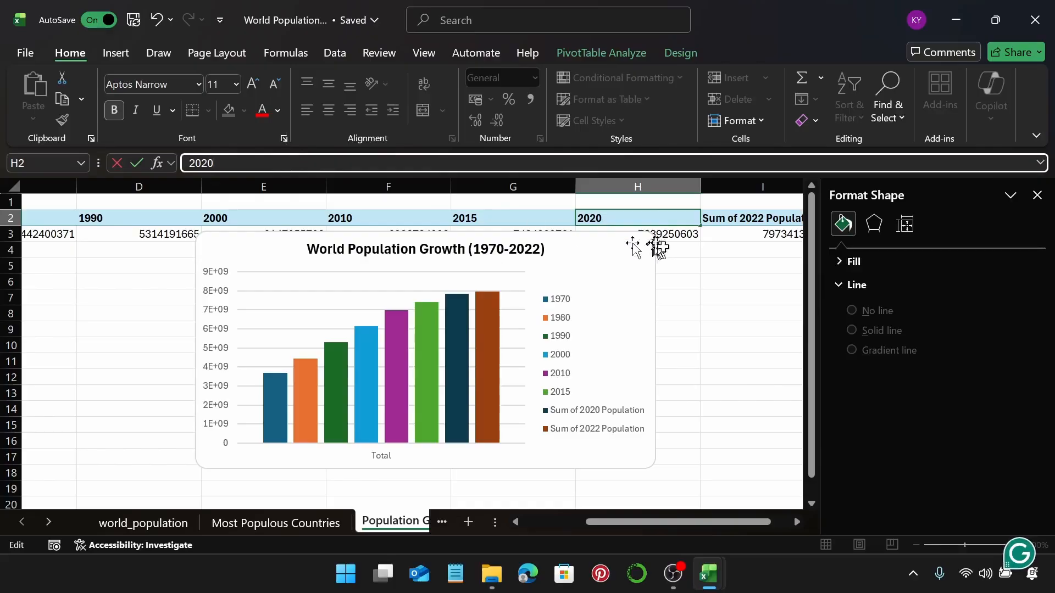
# Step: Shorten the Sum of 2022 Population header in cell I2 to 2022
pyautogui.click(746, 216)
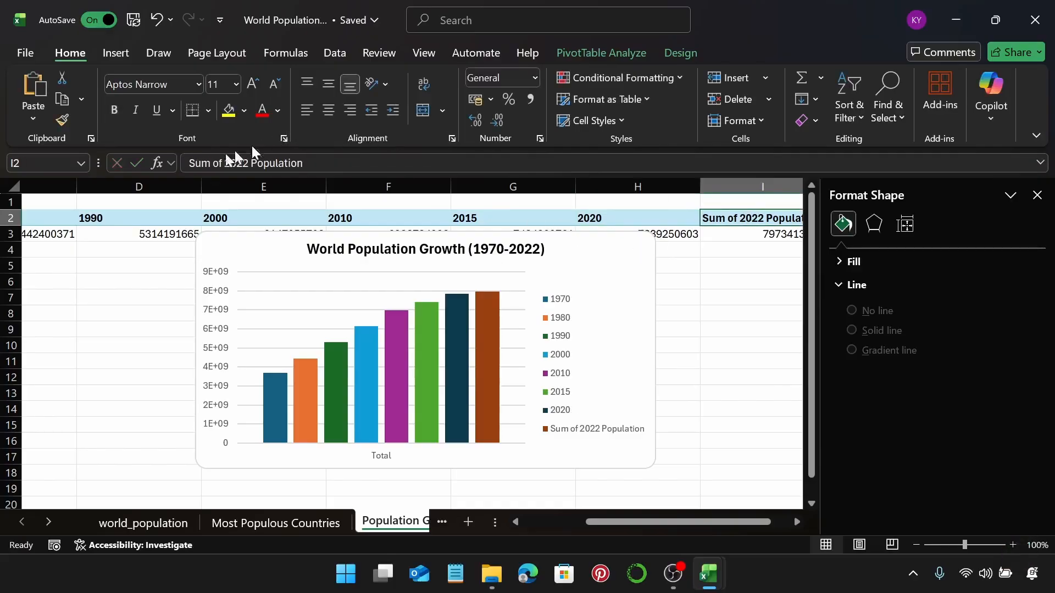
pyautogui.moveTo(224, 164); pyautogui.dragTo(187, 163)
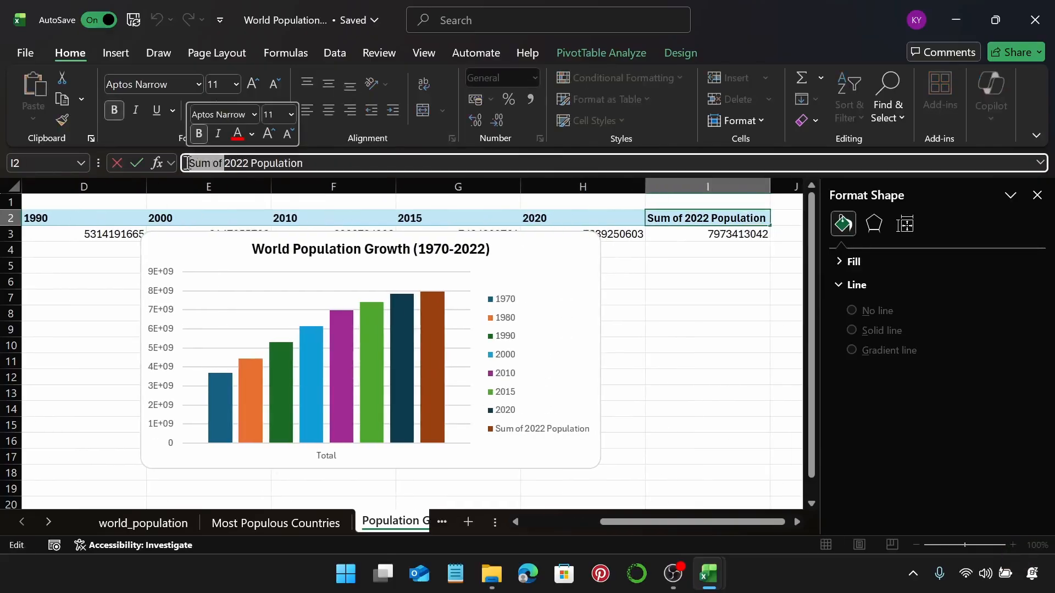
pyautogui.press('BackSpace')
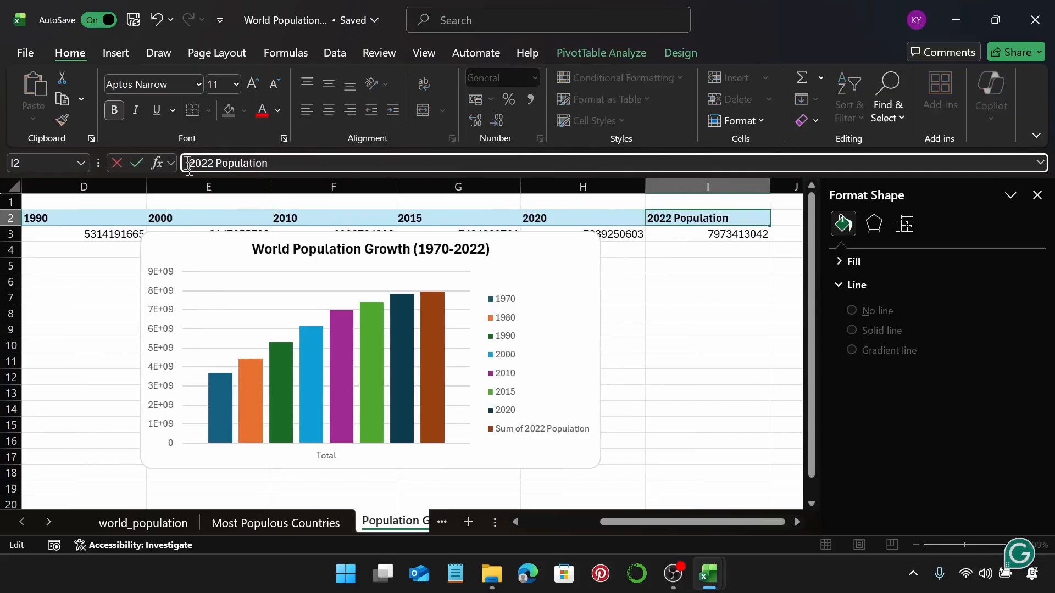
pyautogui.doubleClick(219, 163)
pyautogui.press('Return')
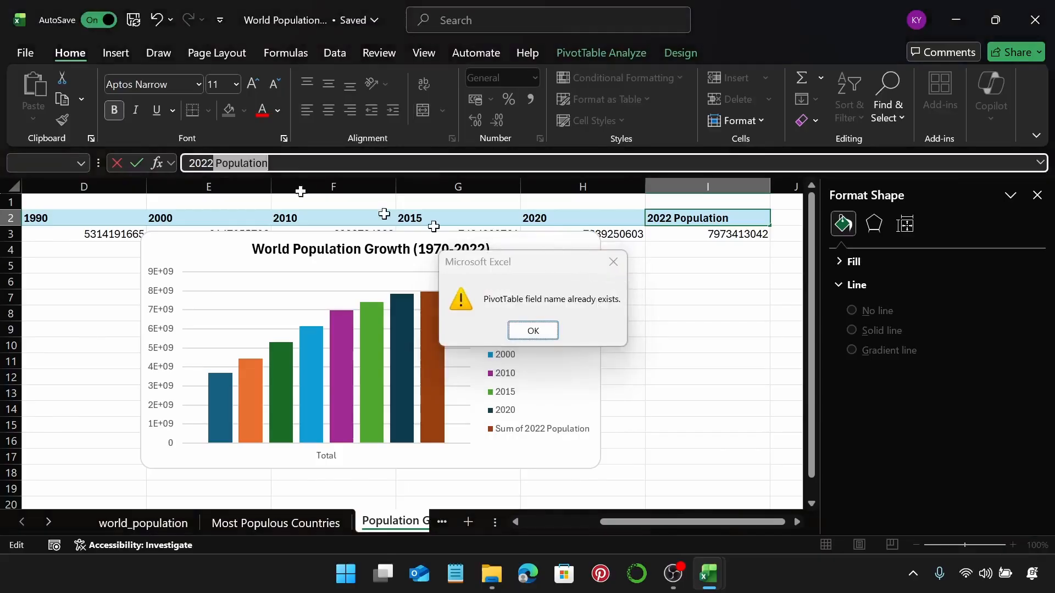
pyautogui.press('Return')
pyautogui.press('BackSpace')
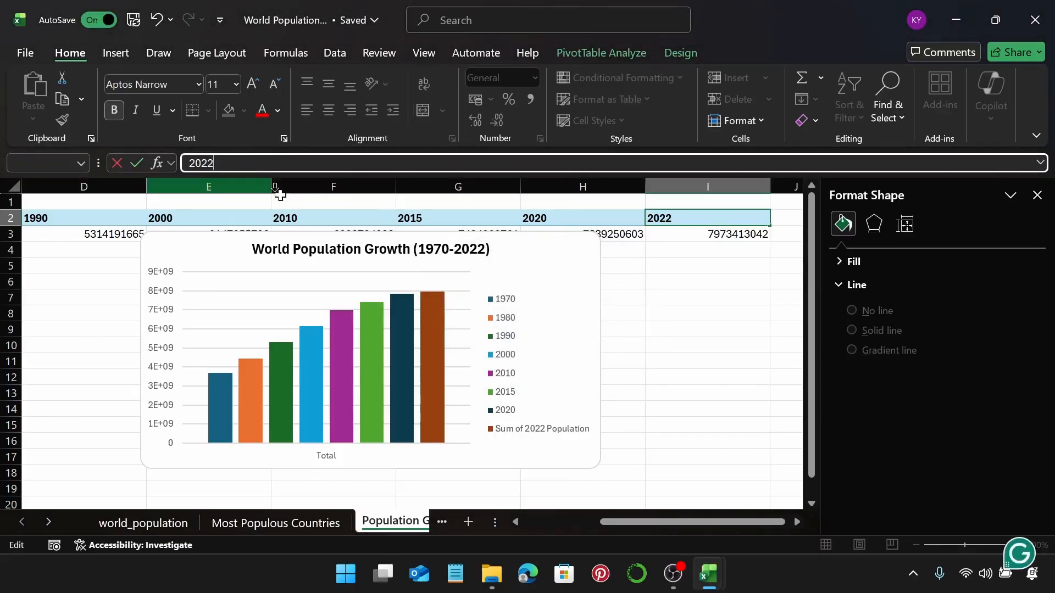
# Step: Shift the chart right so it spans from column E into column I, and delete its horizontal axis labelled Total
pyautogui.click(556, 299)
pyautogui.moveTo(572, 264); pyautogui.dragTo(643, 254)
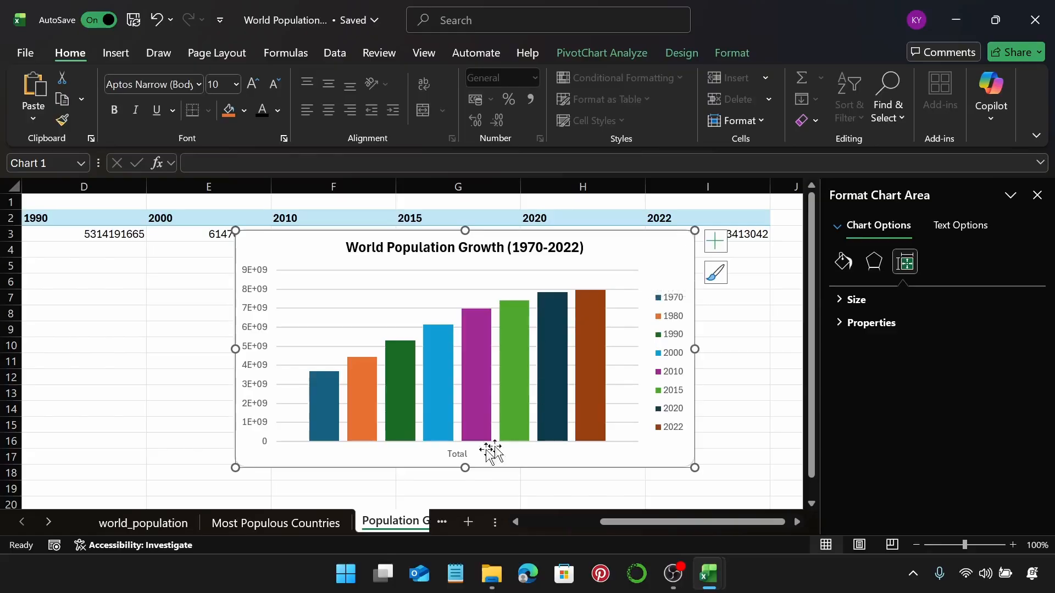
pyautogui.click(457, 454)
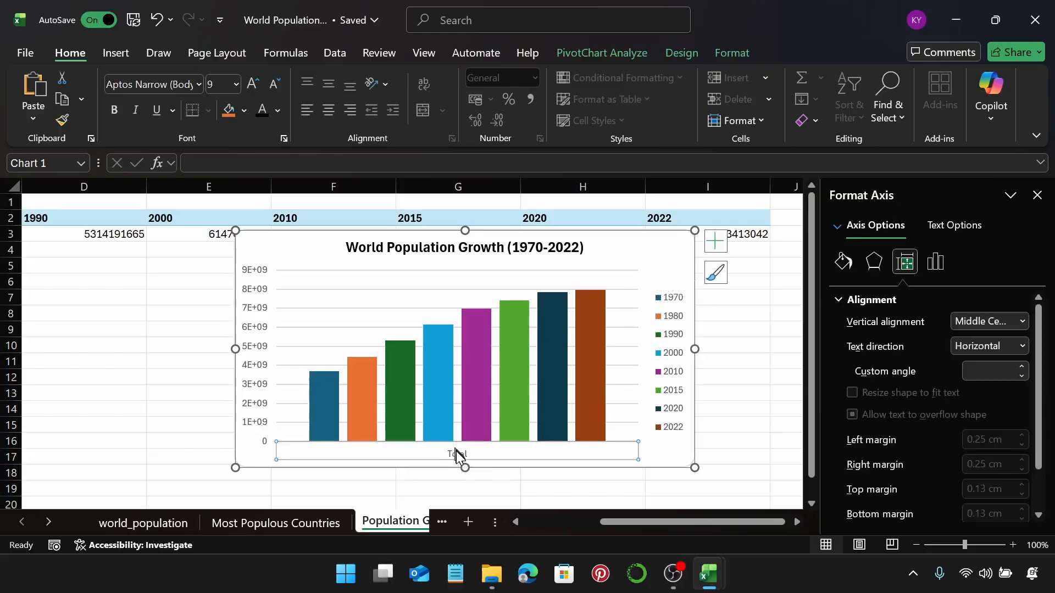
pyautogui.press('Delete')
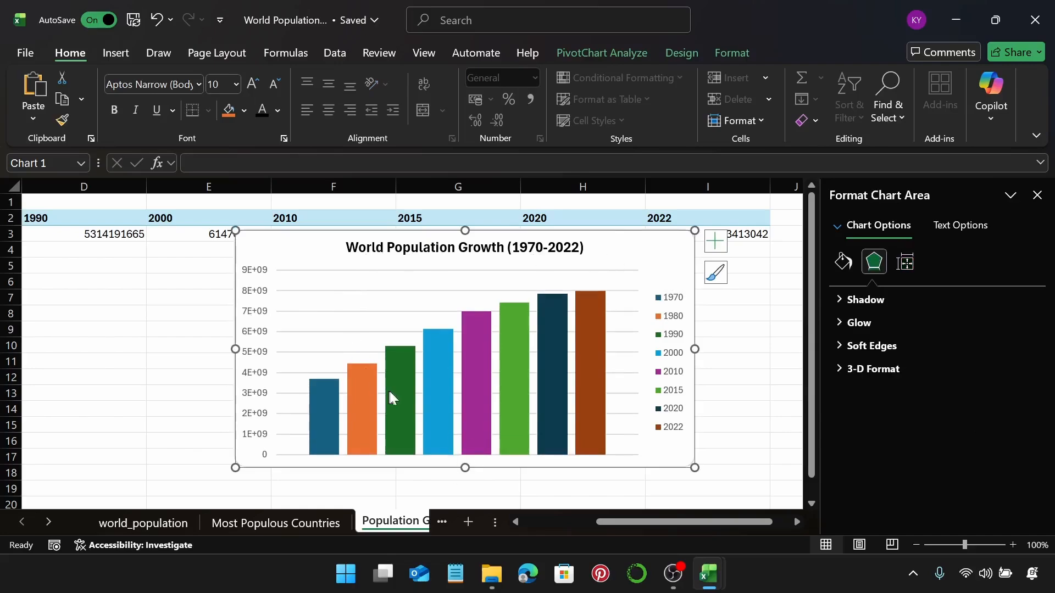
# Step: Fill the 1970 column in the chart with the recently used medium blue
pyautogui.click(313, 399)
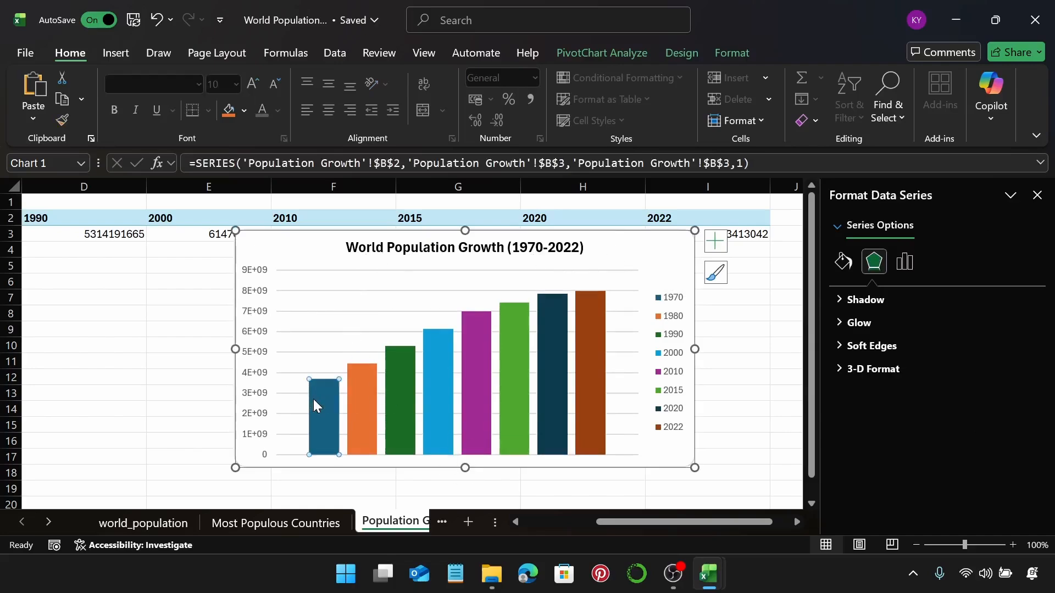
pyautogui.click(843, 261)
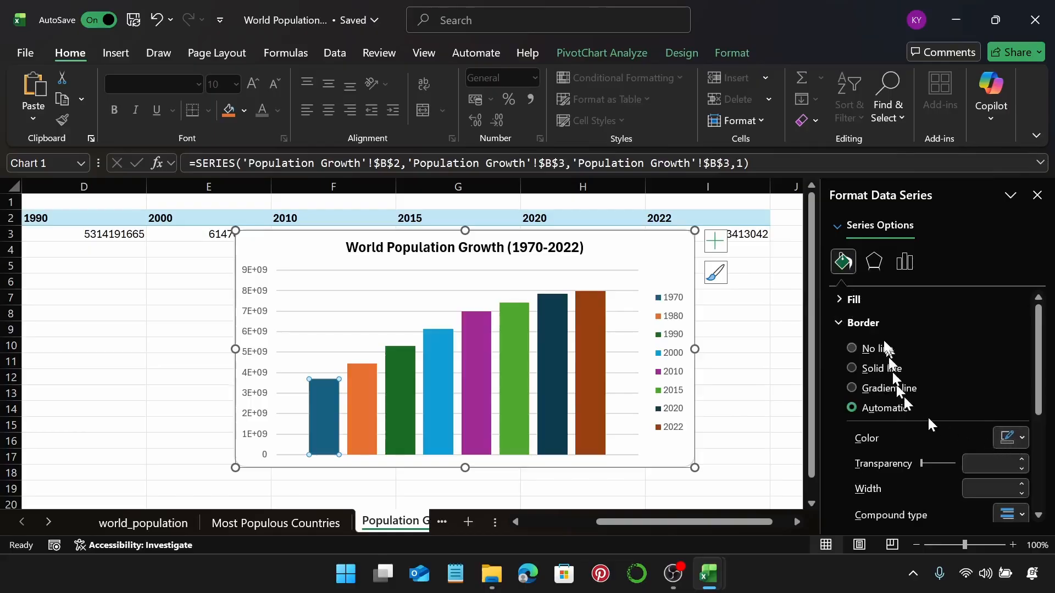
pyautogui.click(881, 323)
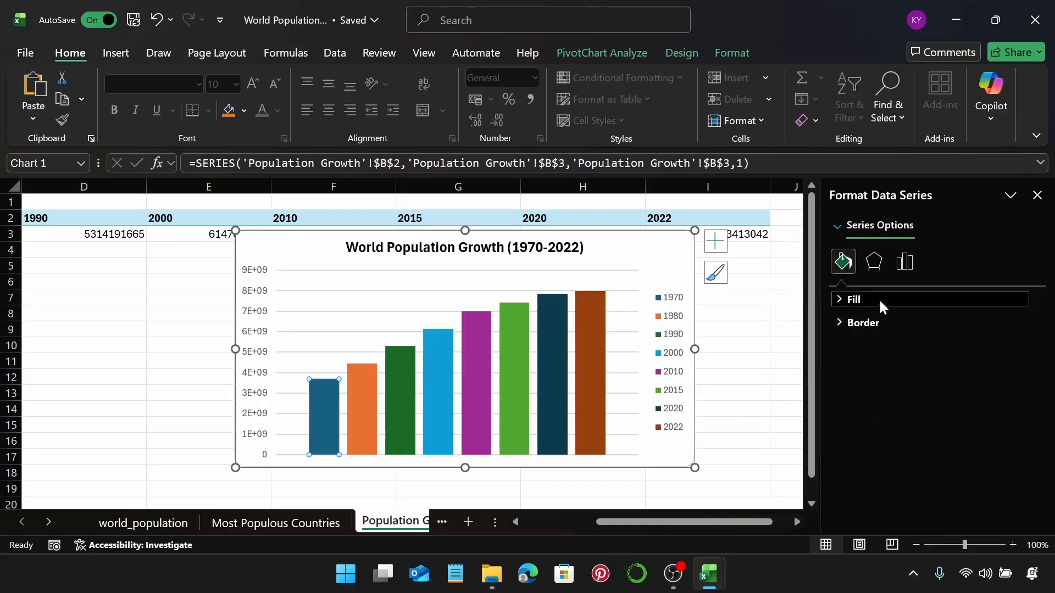
pyautogui.click(879, 300)
pyautogui.click(1022, 477)
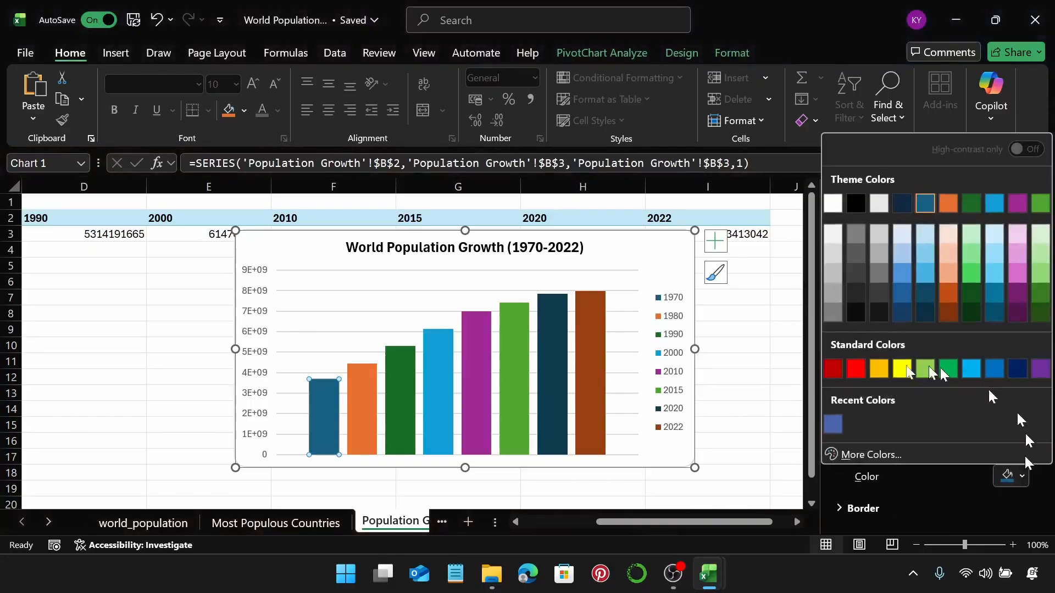
pyautogui.click(833, 424)
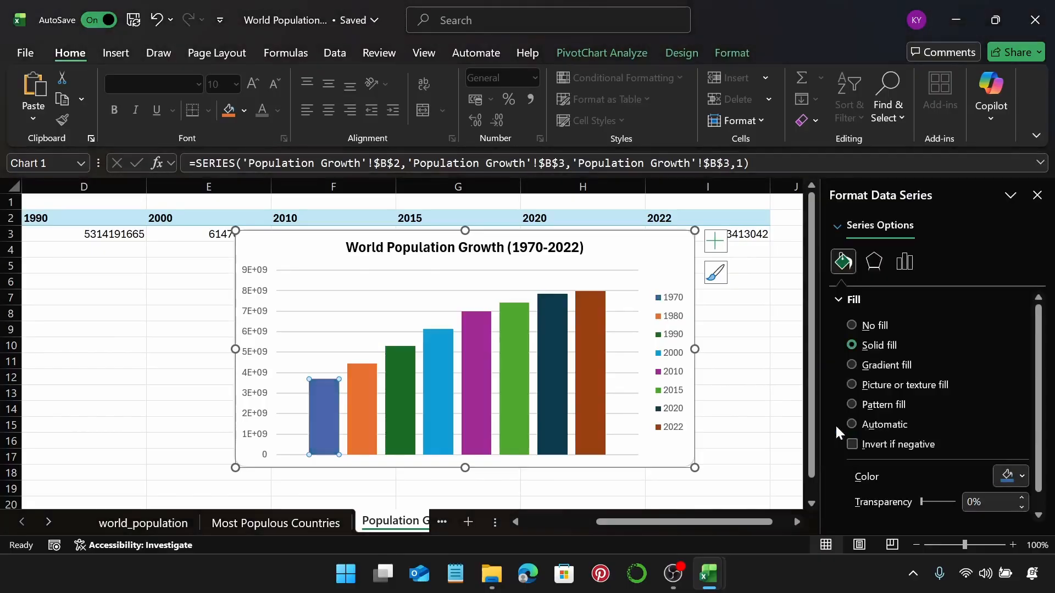
# Step: Fill the 1980 column in the chart with the custom colour hex 629DD1
pyautogui.click(355, 385)
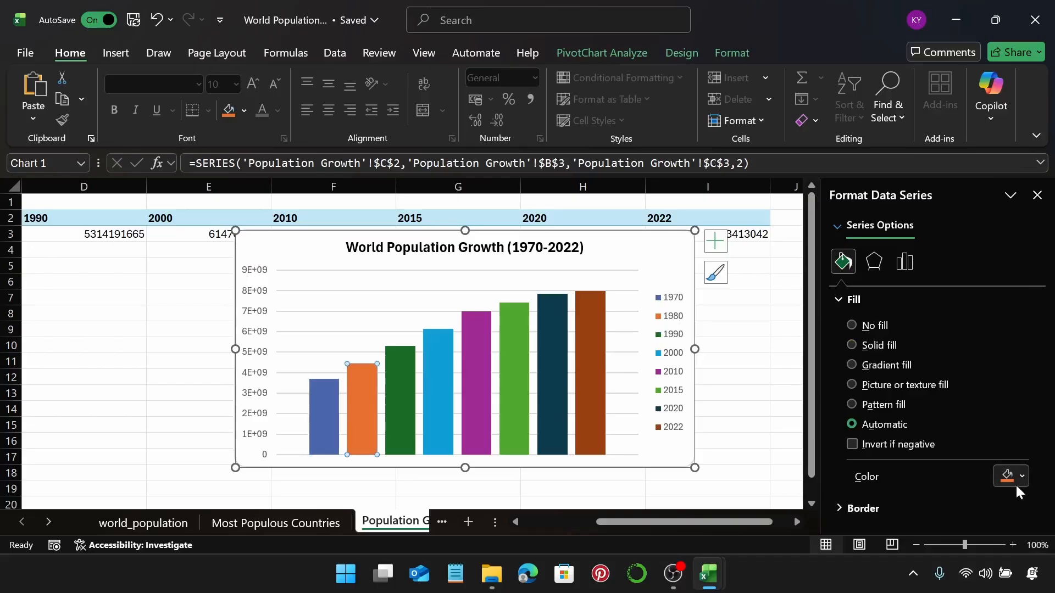
pyautogui.click(1014, 478)
pyautogui.click(865, 454)
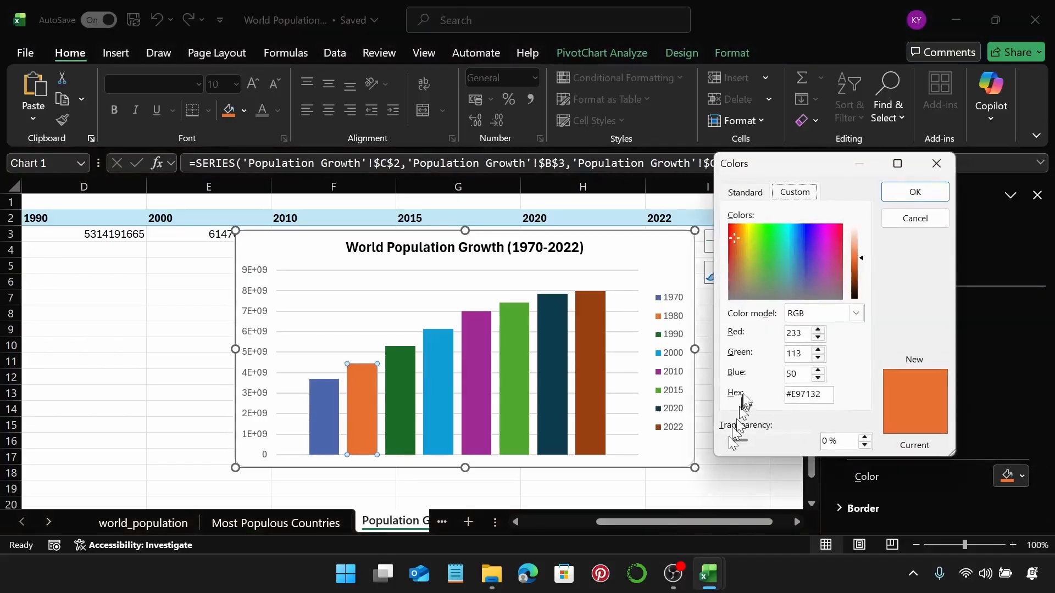
pyautogui.press('BackSpace')
pyautogui.press('BackSpace')
pyautogui.press('BackSpace')
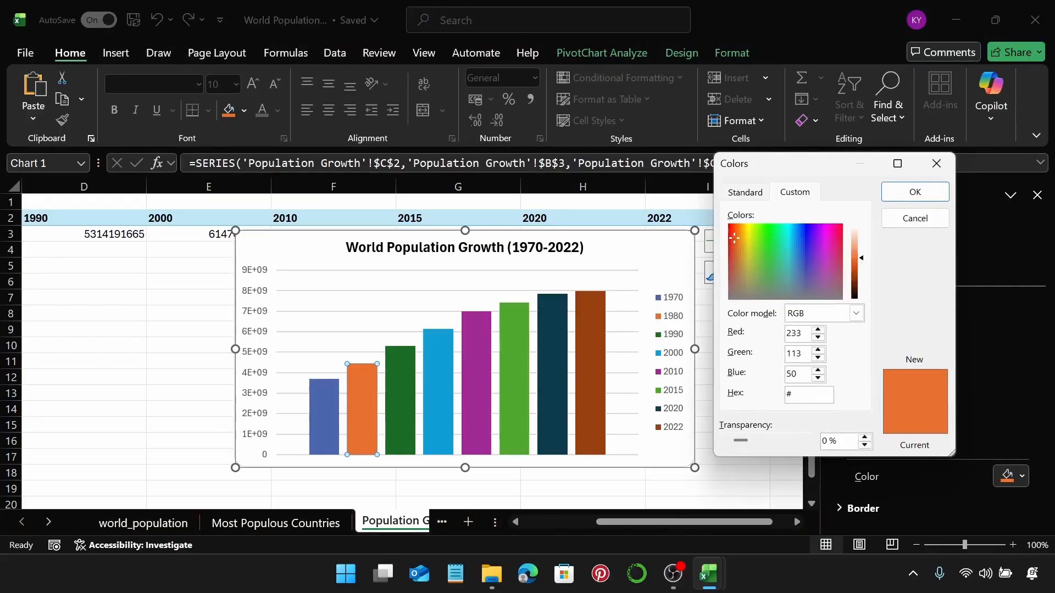
pyautogui.write('629dd1')
pyautogui.press('Return')
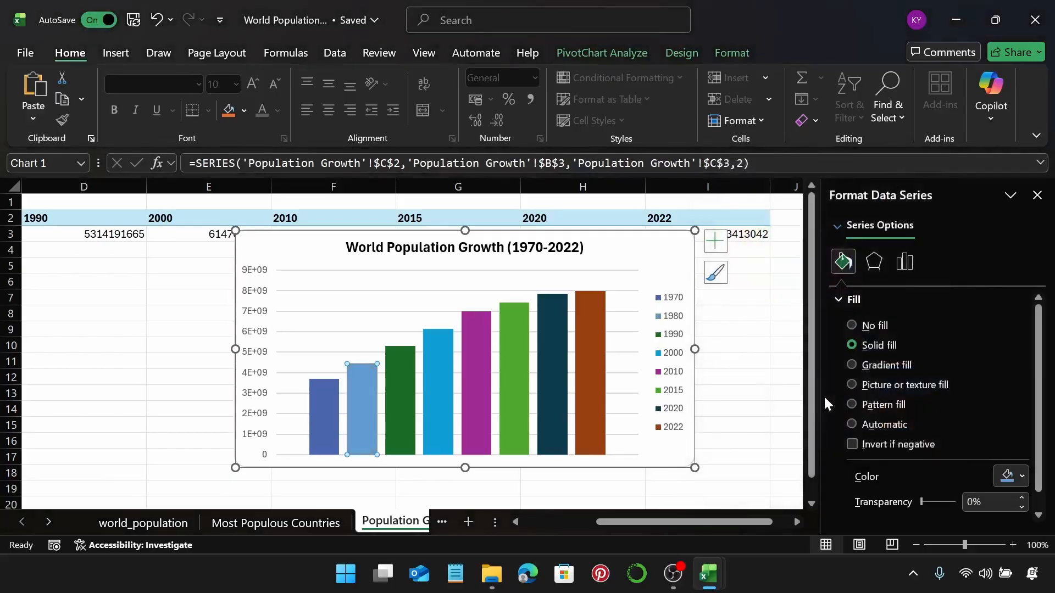
# Step: Fill the 1990 column in the chart with a custom bright medium blue
pyautogui.click(402, 410)
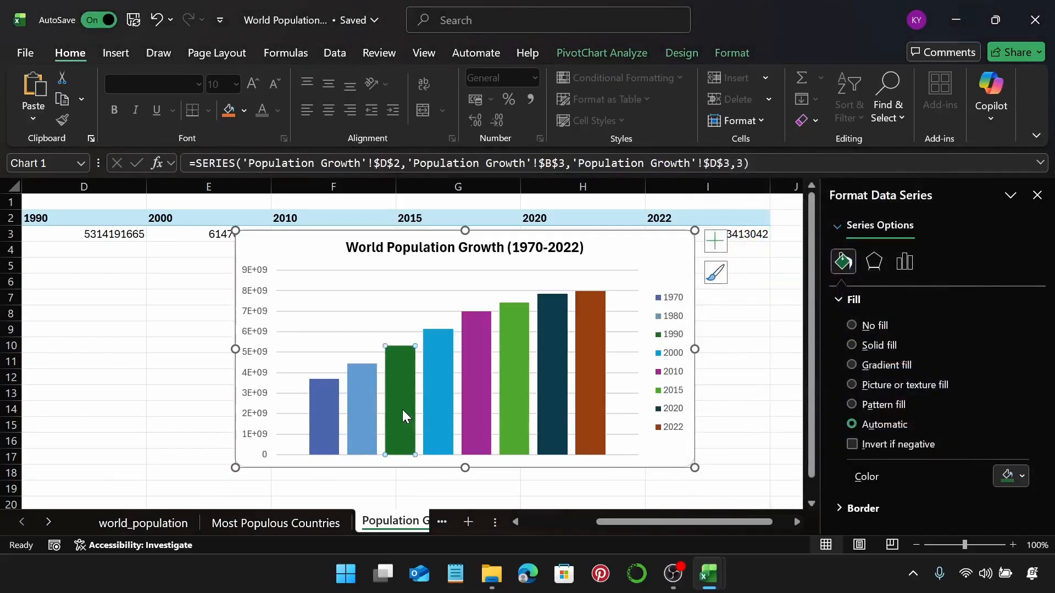
pyautogui.click(1011, 475)
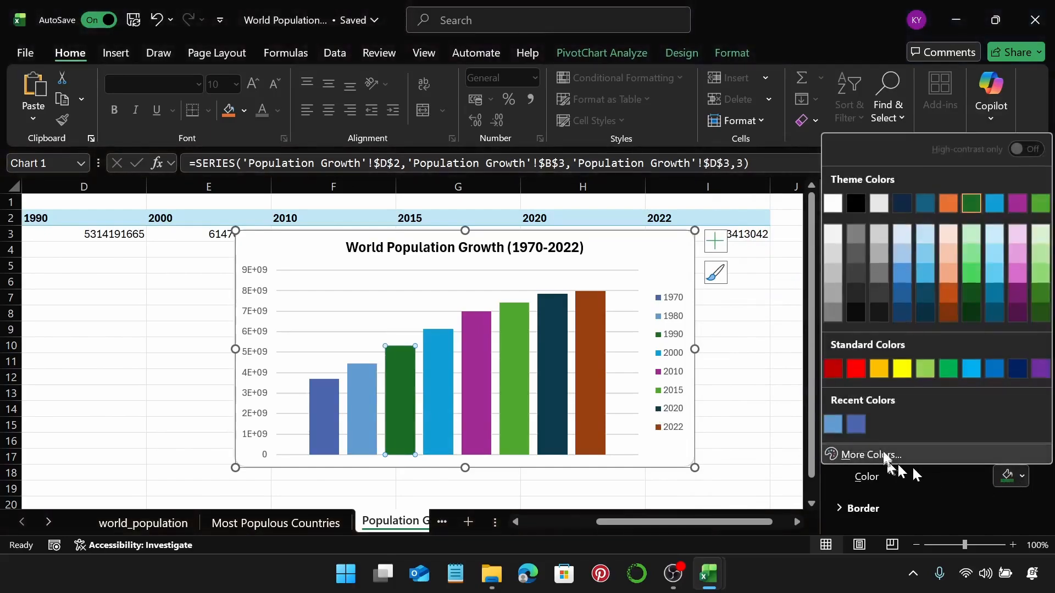
pyautogui.click(881, 449)
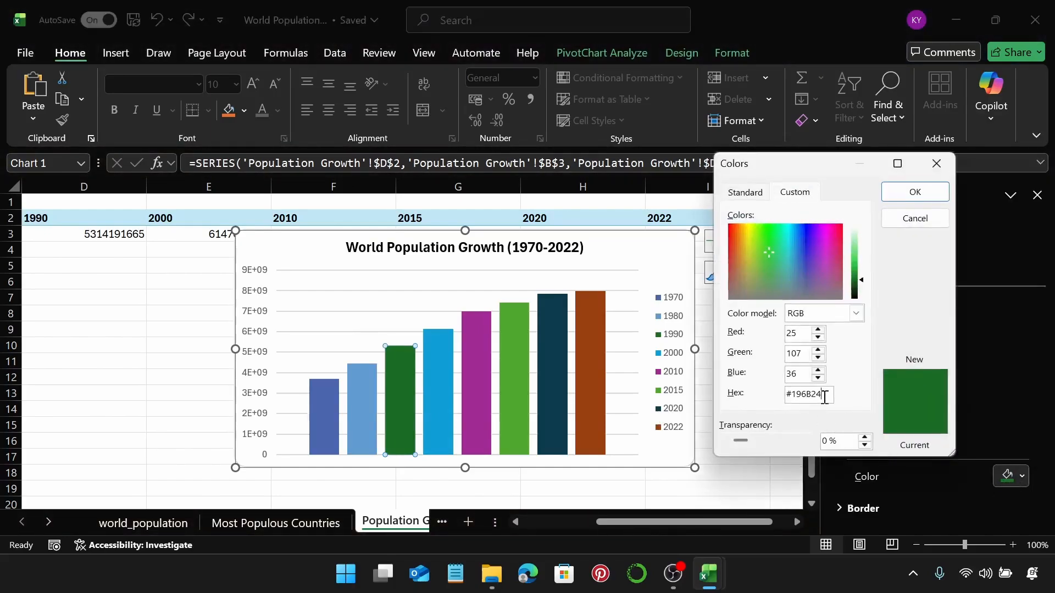
pyautogui.press('BackSpace')
pyautogui.press('Return')
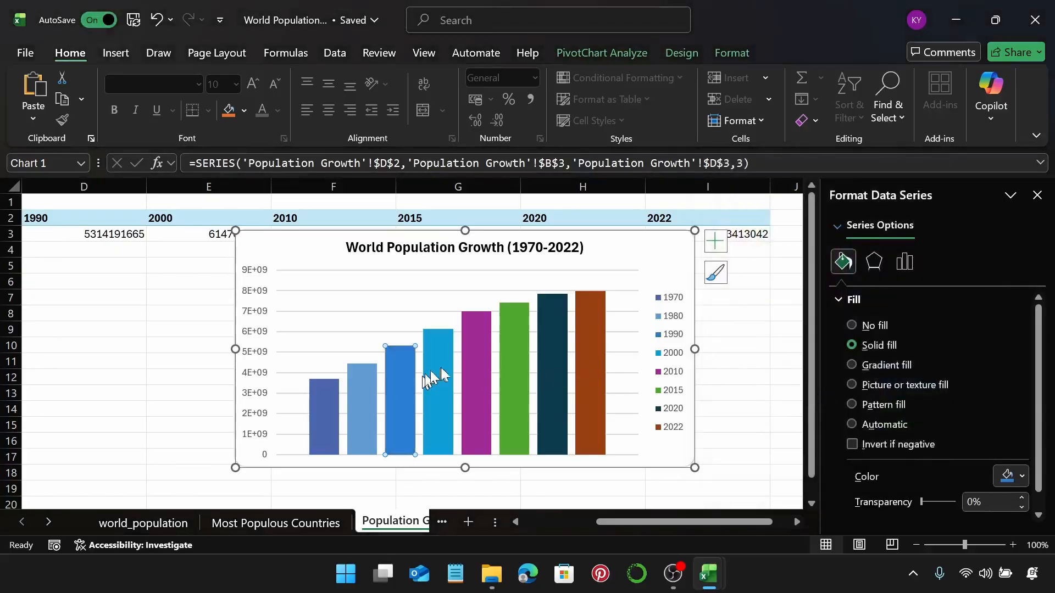
# Step: Fill the 2000 column in the chart with the custom colour hex 7F8FA9
pyautogui.click(434, 378)
pyautogui.click(1021, 477)
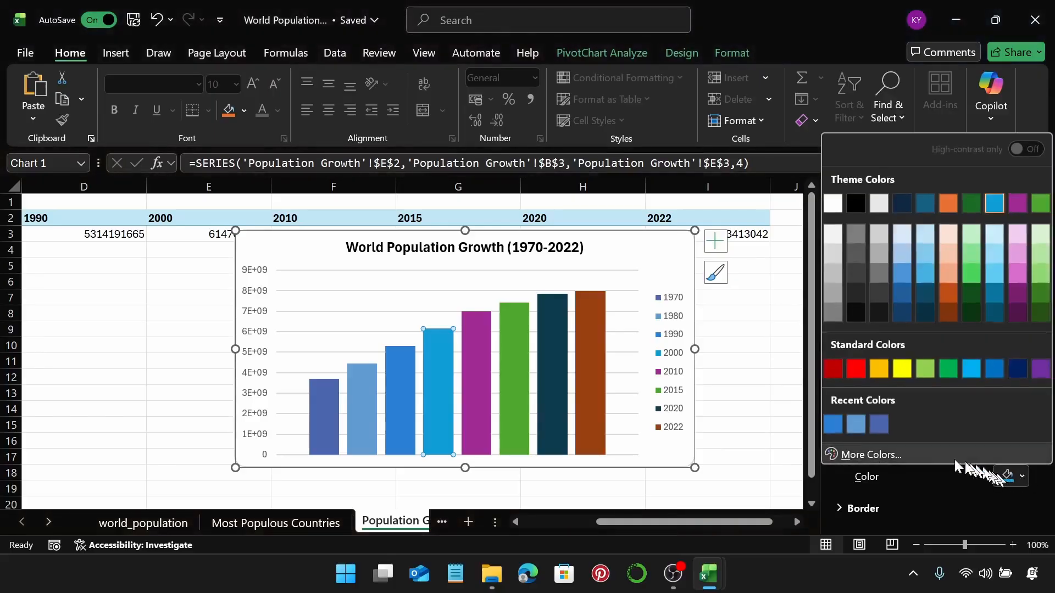
pyautogui.click(937, 456)
pyautogui.click(828, 394)
pyautogui.press('BackSpace')
pyautogui.press('BackSpace')
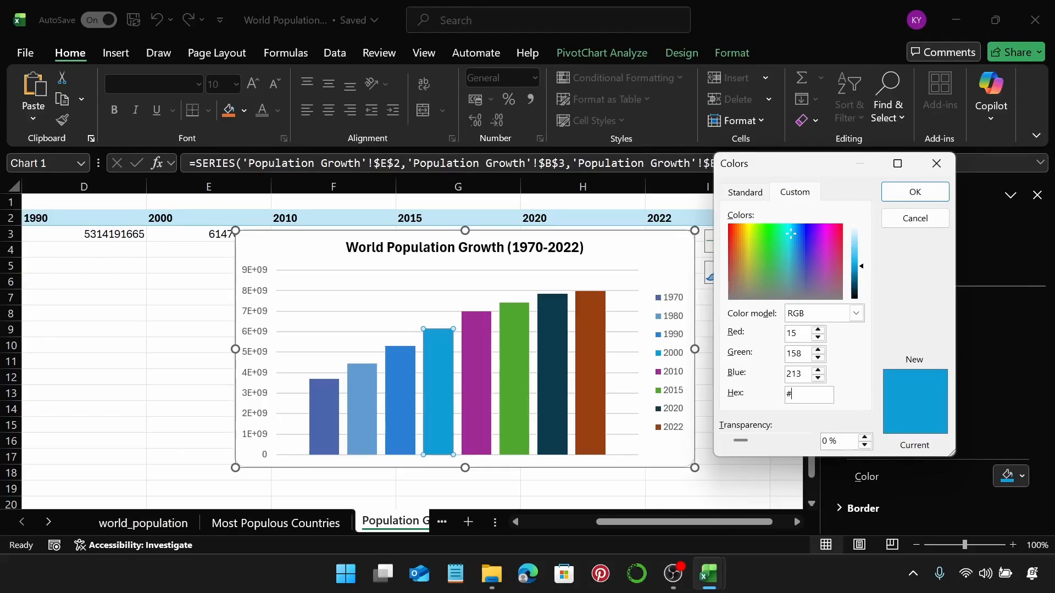
pyautogui.write('7f8fa9')
pyautogui.press('Return')
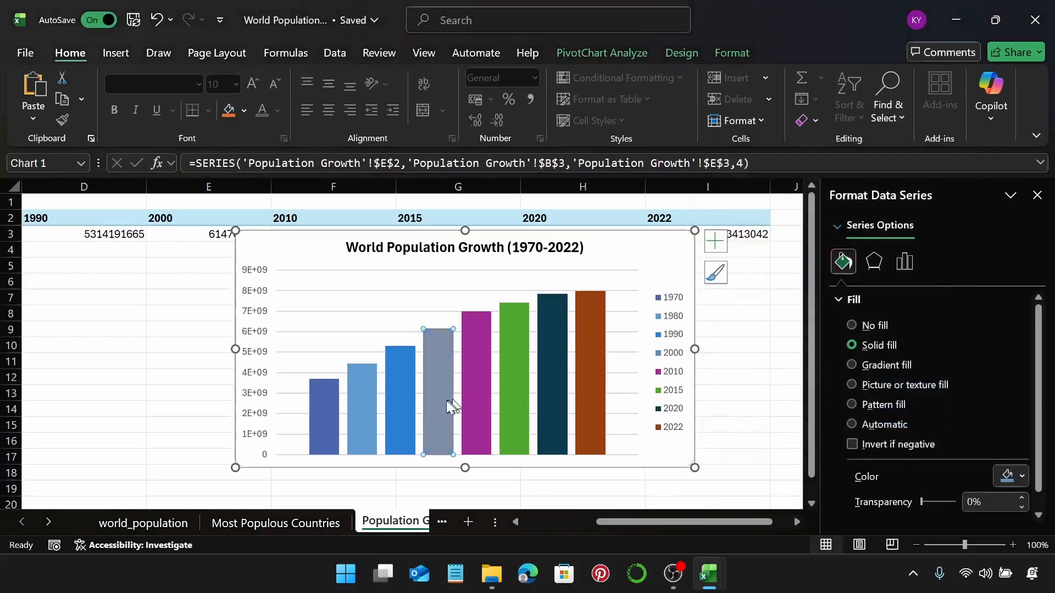
# Step: Fill the 2010 column in the chart with a custom muted teal whose hex code begins 5AA2A
pyautogui.click(470, 371)
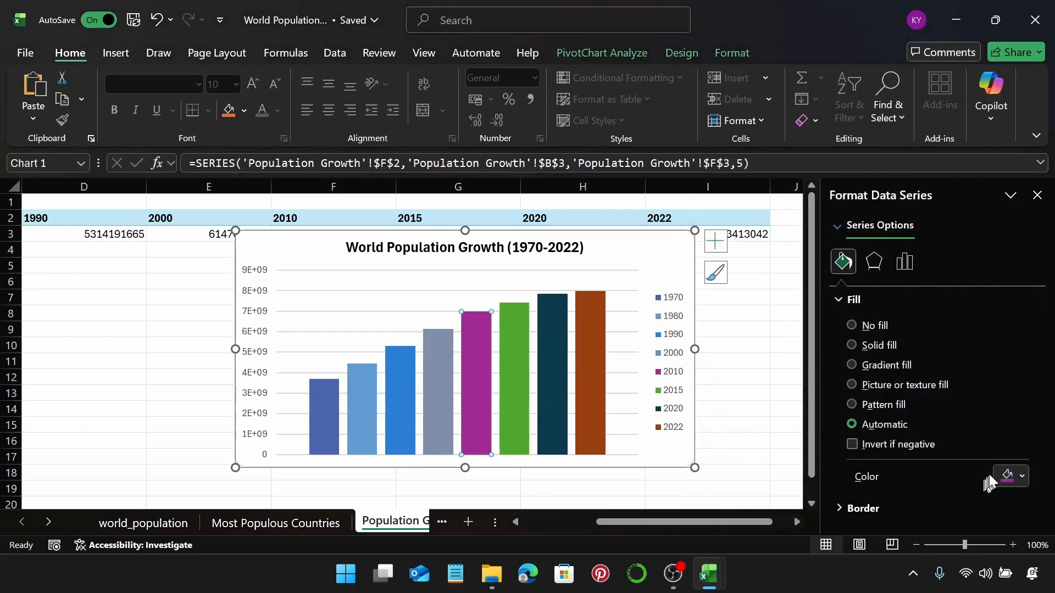
pyautogui.click(1010, 476)
pyautogui.click(934, 456)
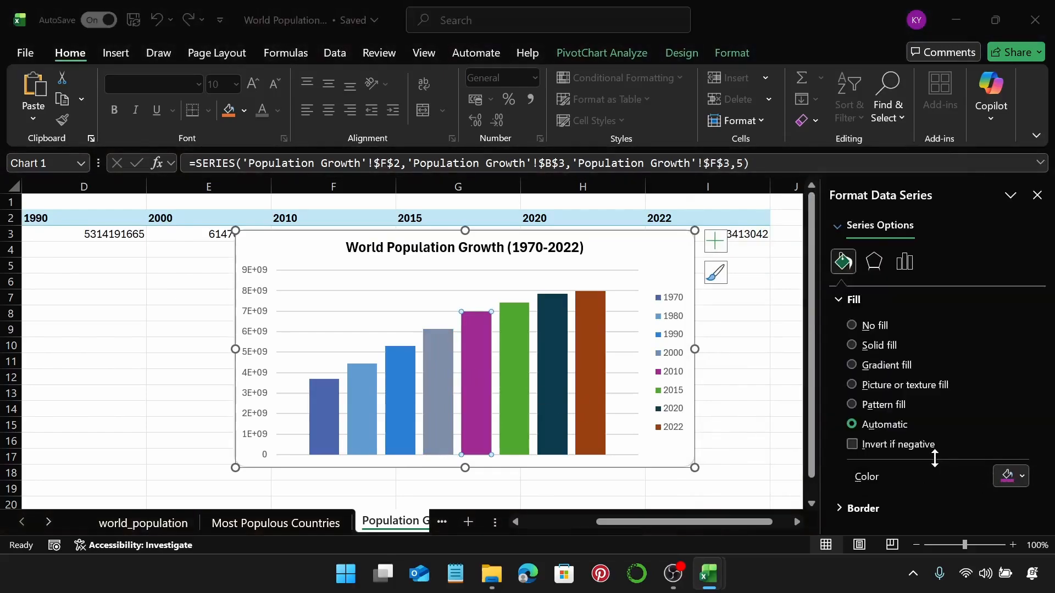
pyautogui.click(834, 396)
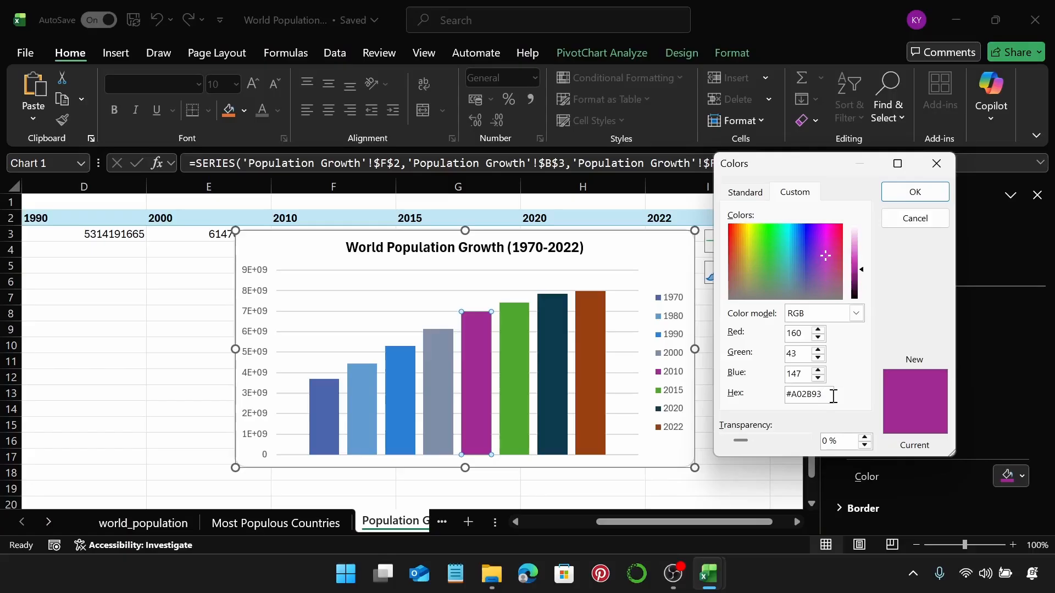
pyautogui.press('BackSpace')
pyautogui.press('BackSpace')
pyautogui.press('BackSpace')
pyautogui.write('5aa2a')
pyautogui.press('Return')
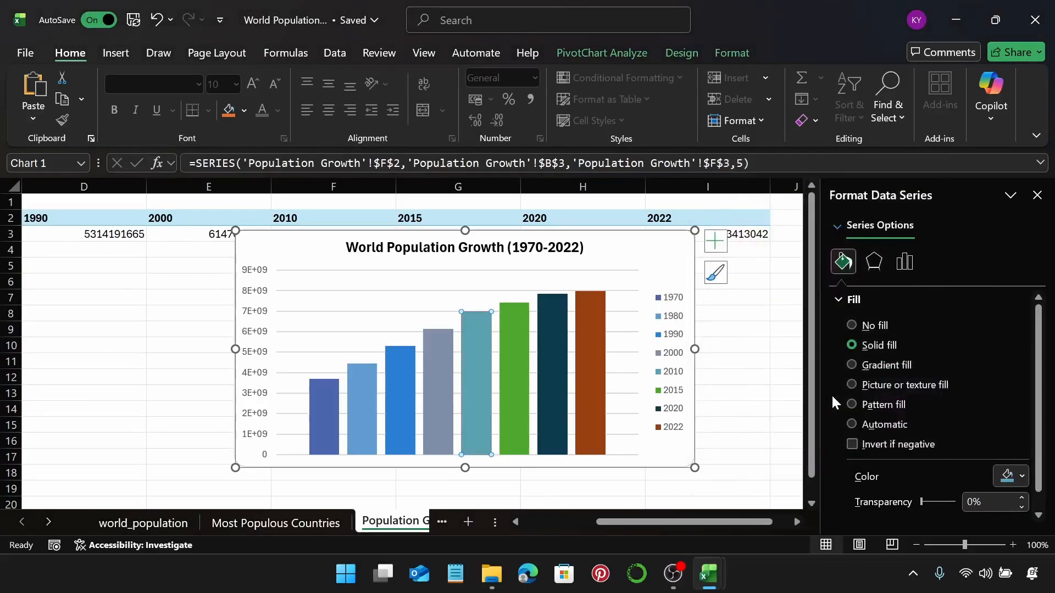
# Step: Fill the 2015 column in the chart with the custom colour hex 9D90A0
pyautogui.click(519, 386)
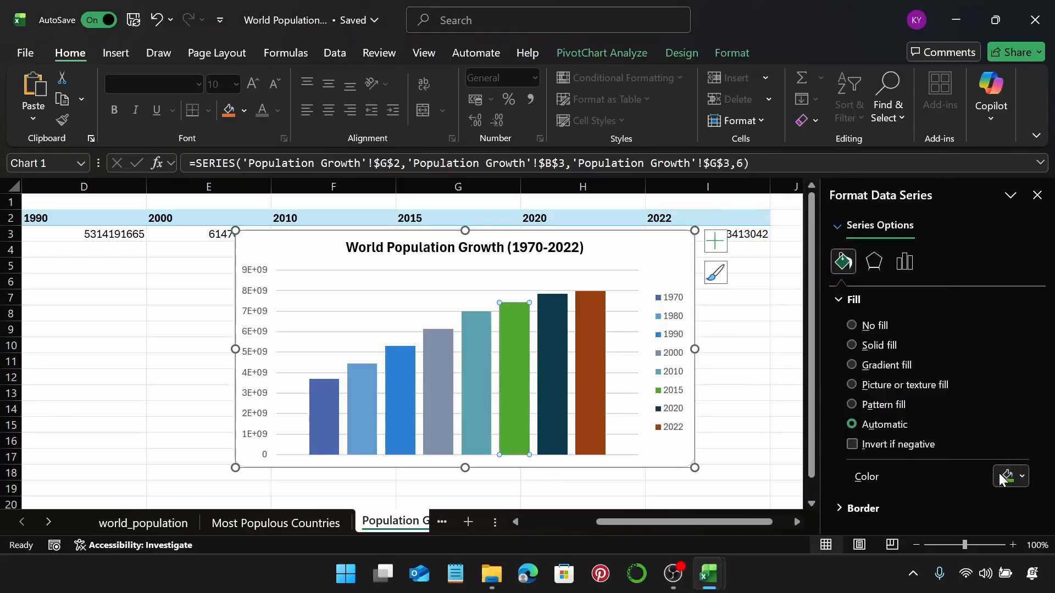
pyautogui.click(1009, 476)
pyautogui.click(906, 459)
pyautogui.click(831, 400)
pyautogui.press('BackSpace')
pyautogui.press('BackSpace')
pyautogui.press('BackSpace')
pyautogui.press('BackSpace')
pyautogui.press('BackSpace')
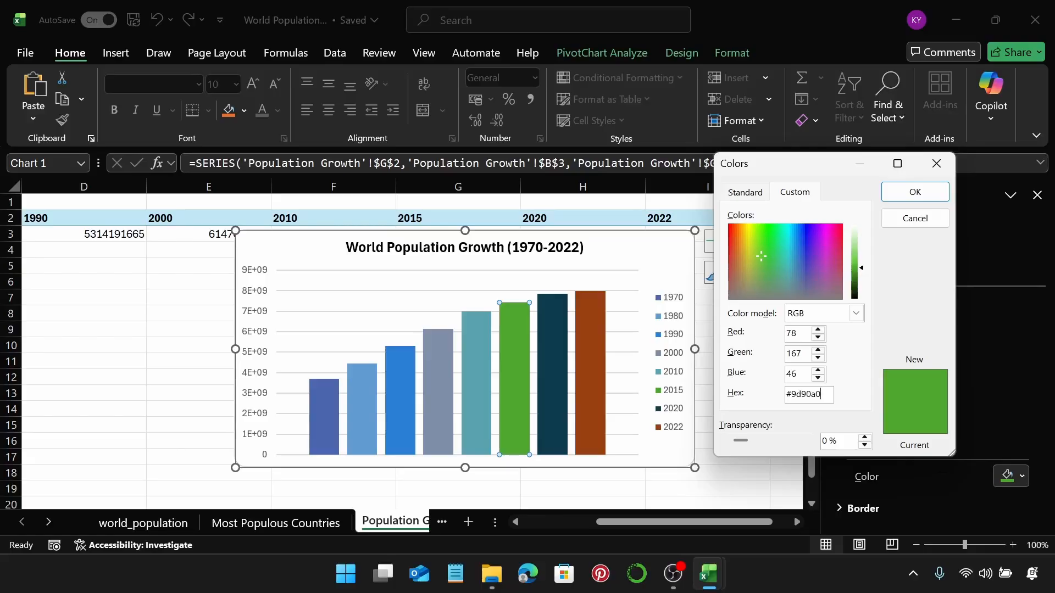
pyautogui.press('Return')
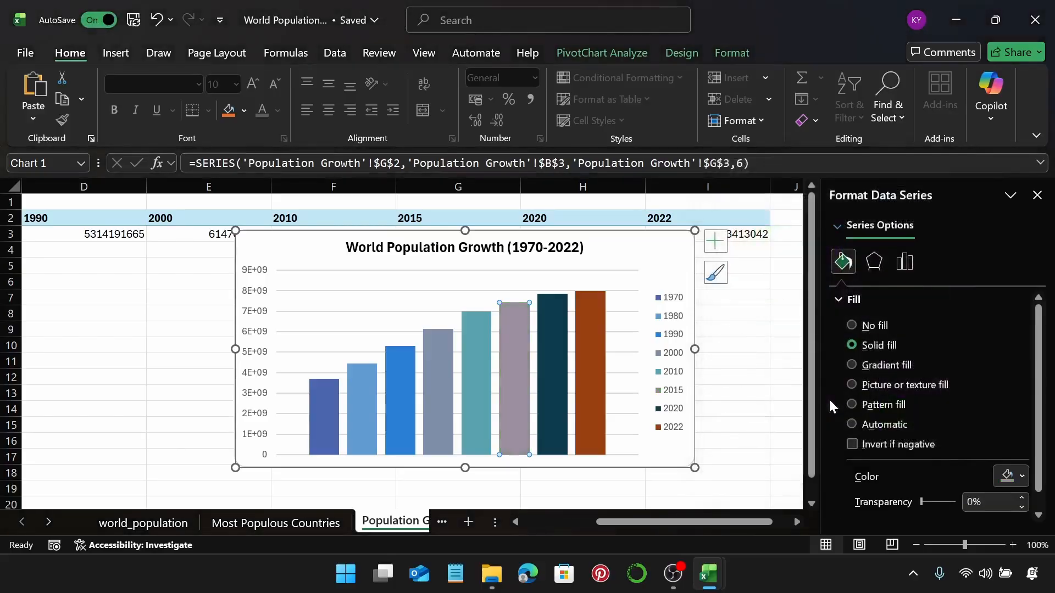
# Step: Fill the 2020 column in the chart with a custom dark navy blue
pyautogui.click(565, 399)
pyautogui.click(1023, 475)
pyautogui.click(909, 456)
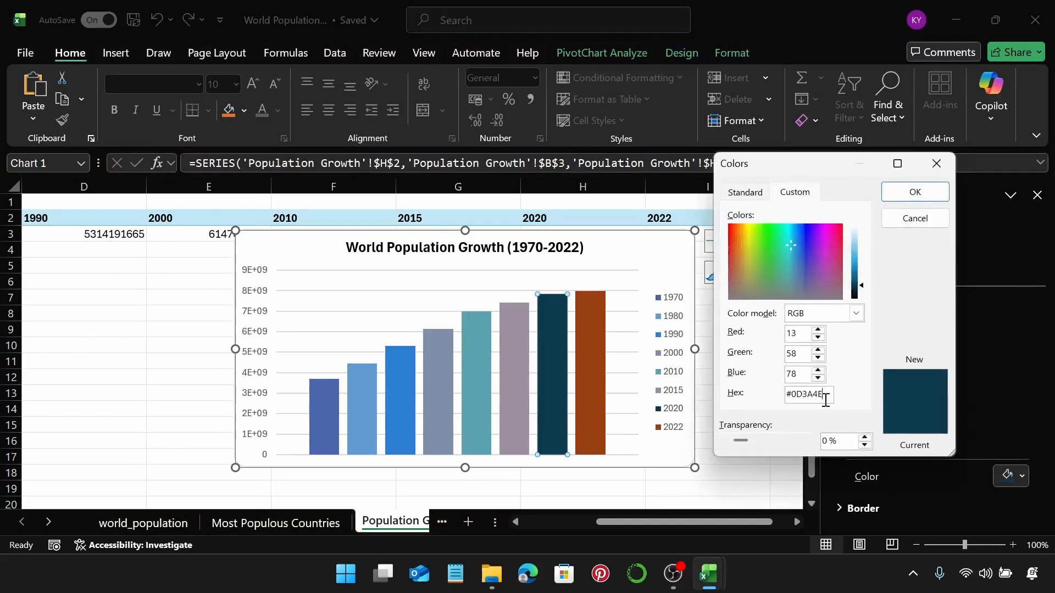
pyautogui.click(825, 400)
pyautogui.press('BackSpace')
pyautogui.press('BackSpace')
pyautogui.press('BackSpace')
pyautogui.press('BackSpace')
pyautogui.press('Return')
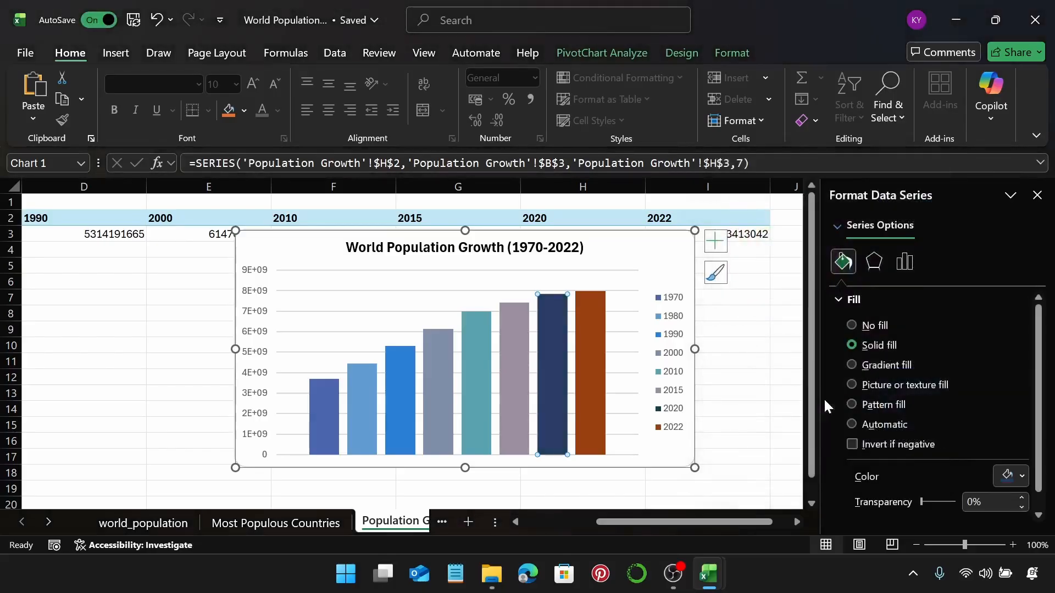
# Step: Fill the 2022 column in the chart with the custom colour hex 2A5F8E
pyautogui.click(604, 374)
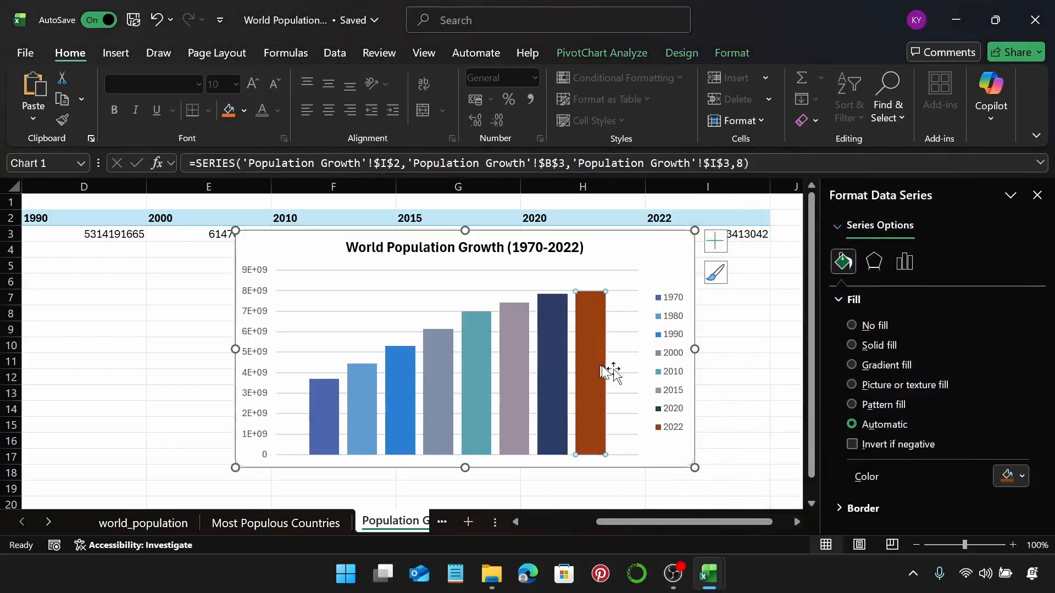
pyautogui.click(1008, 475)
pyautogui.click(905, 452)
pyautogui.click(828, 399)
pyautogui.press('BackSpace')
pyautogui.press('BackSpace')
pyautogui.press('BackSpace')
pyautogui.press('BackSpace')
pyautogui.press('BackSpace')
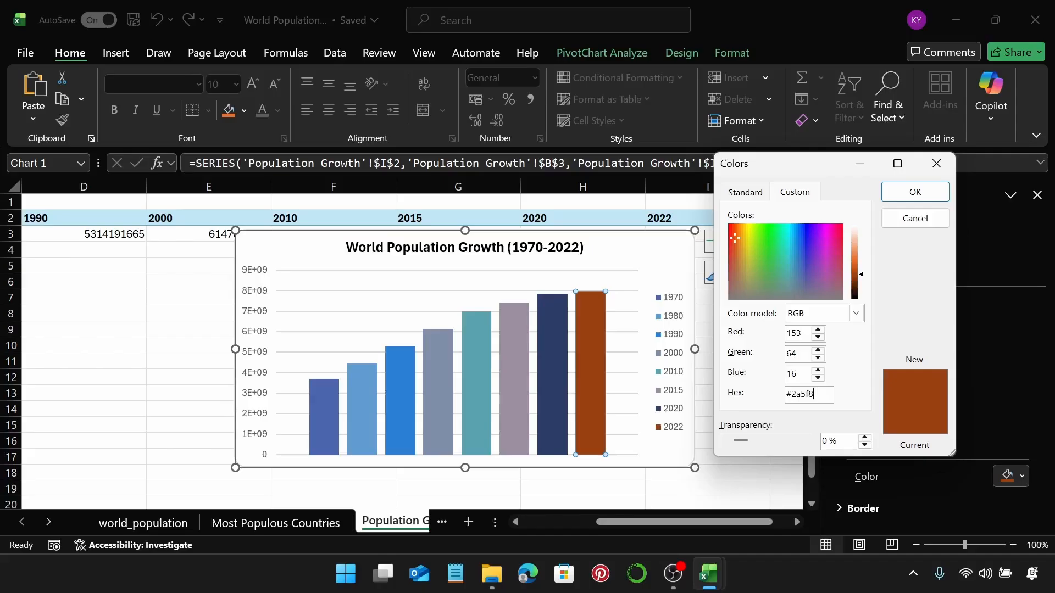
pyautogui.press('Tab')
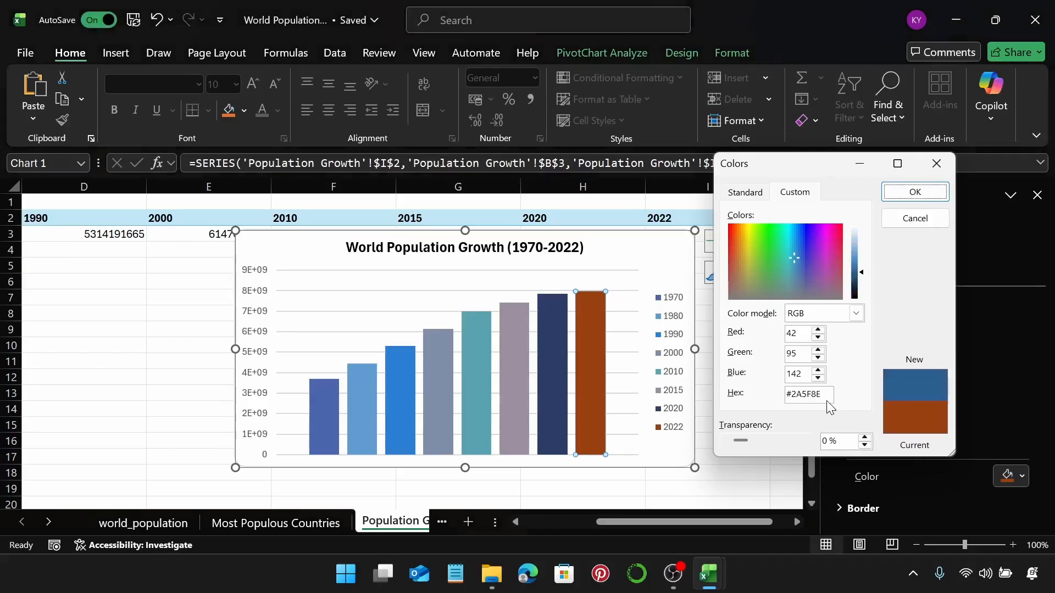
pyautogui.press('Return')
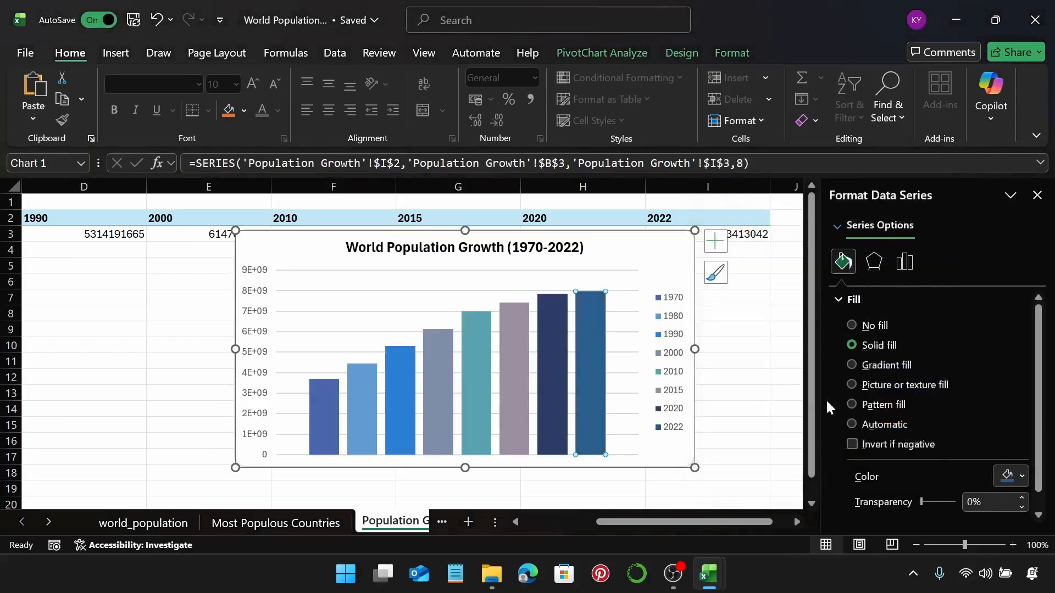
# Step: Shorten the chart's plot area from its lower edge to leave a free strip beneath the columns
pyautogui.click(372, 315)
pyautogui.moveTo(457, 455); pyautogui.dragTo(461, 440)
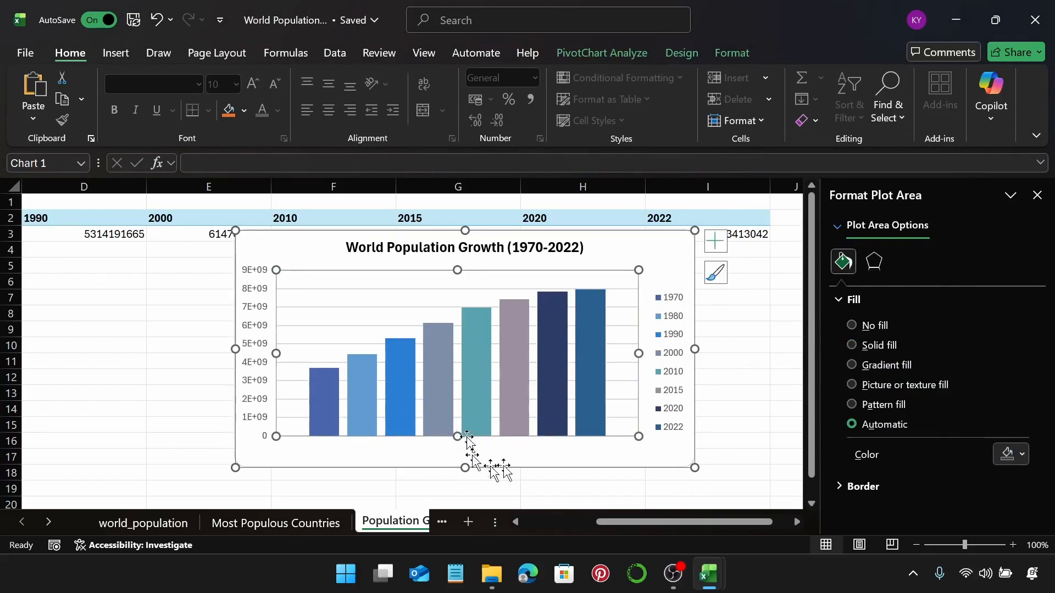
pyautogui.moveTo(457, 437); pyautogui.dragTo(456, 432)
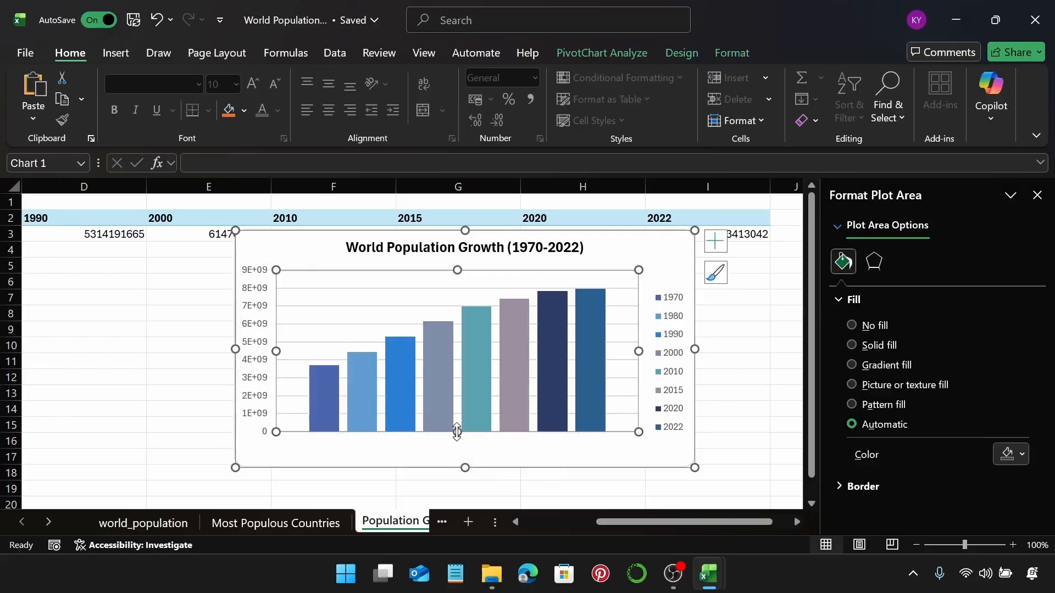
# Step: Reshape the chart legend into a single row and place it beneath the columns, spanning from the 1970 column to the 2022 column
pyautogui.click(662, 325)
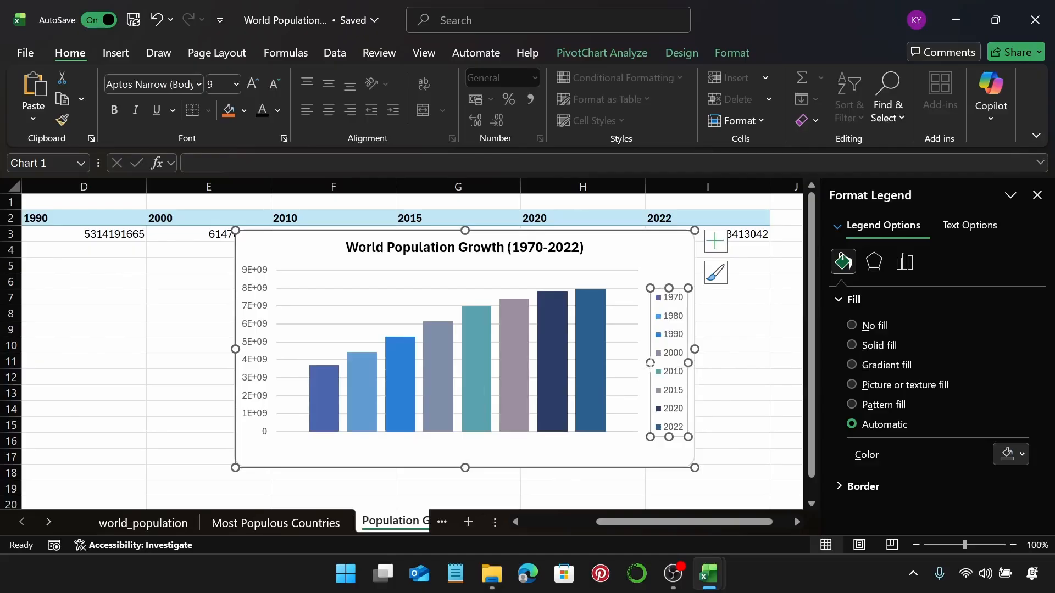
pyautogui.moveTo(649, 362); pyautogui.dragTo(278, 372)
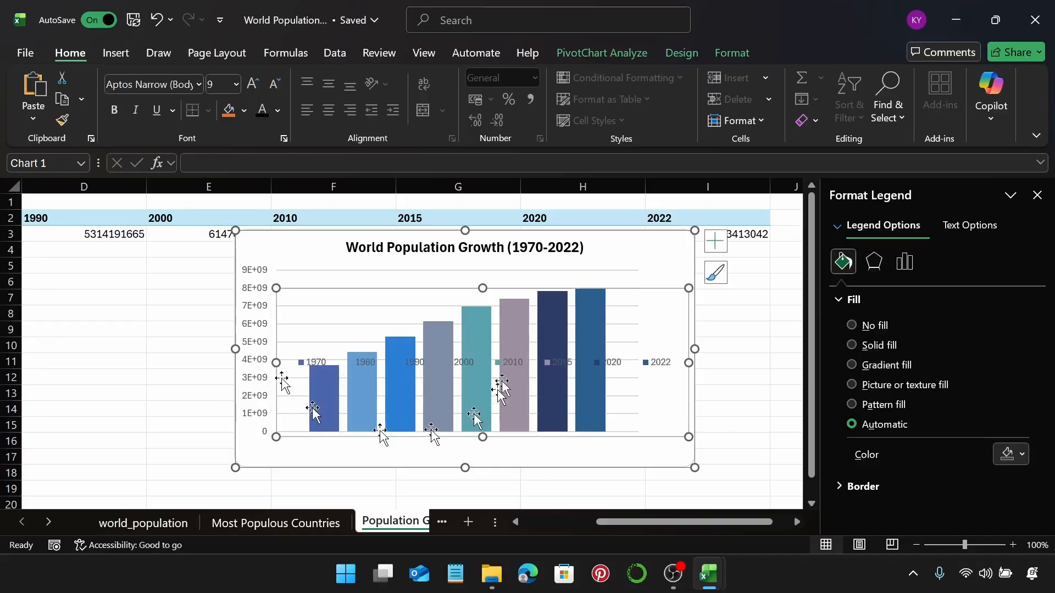
pyautogui.moveTo(481, 362); pyautogui.dragTo(485, 420)
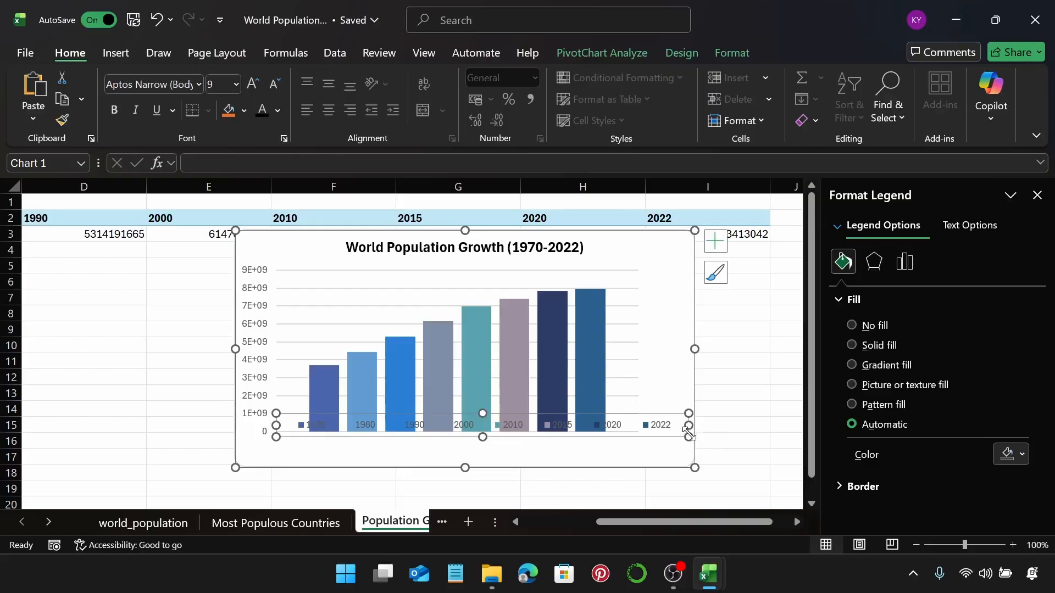
pyautogui.moveTo(687, 436); pyautogui.dragTo(615, 449)
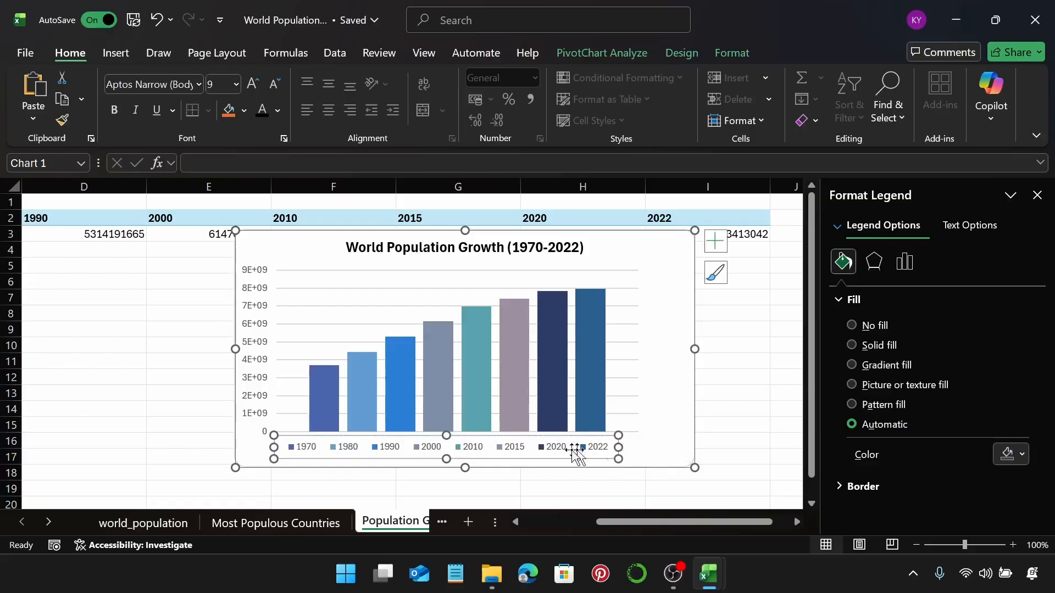
pyautogui.moveTo(275, 448); pyautogui.dragTo(295, 452)
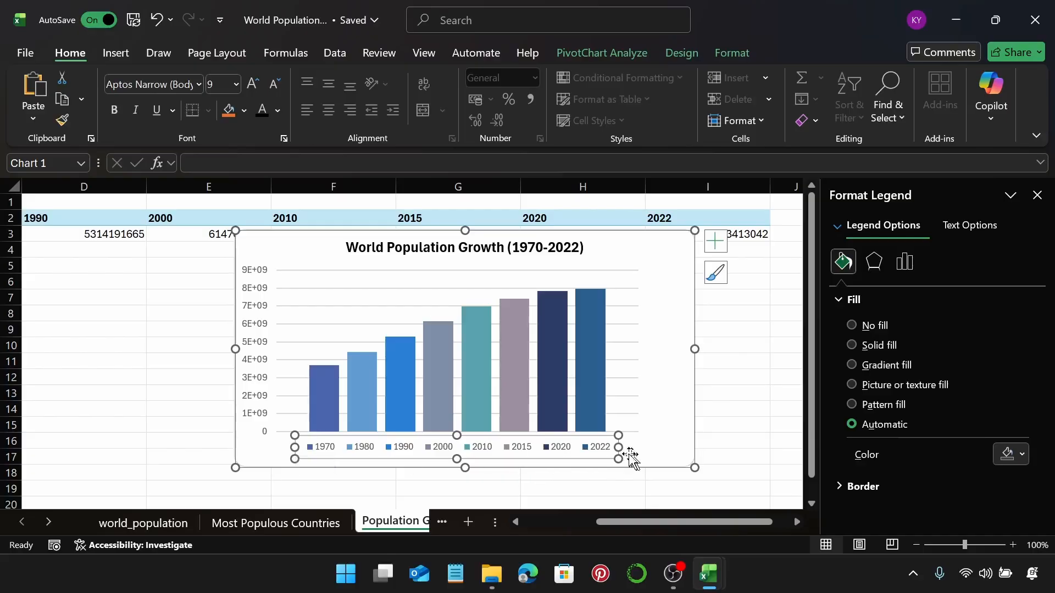
pyautogui.moveTo(618, 447); pyautogui.dragTo(617, 447)
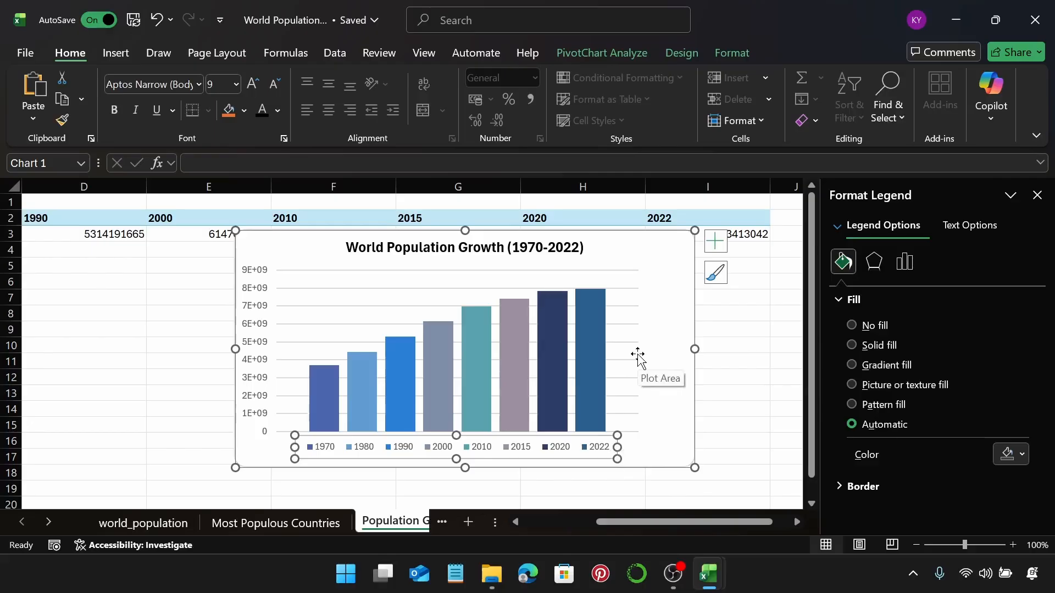
pyautogui.click(668, 317)
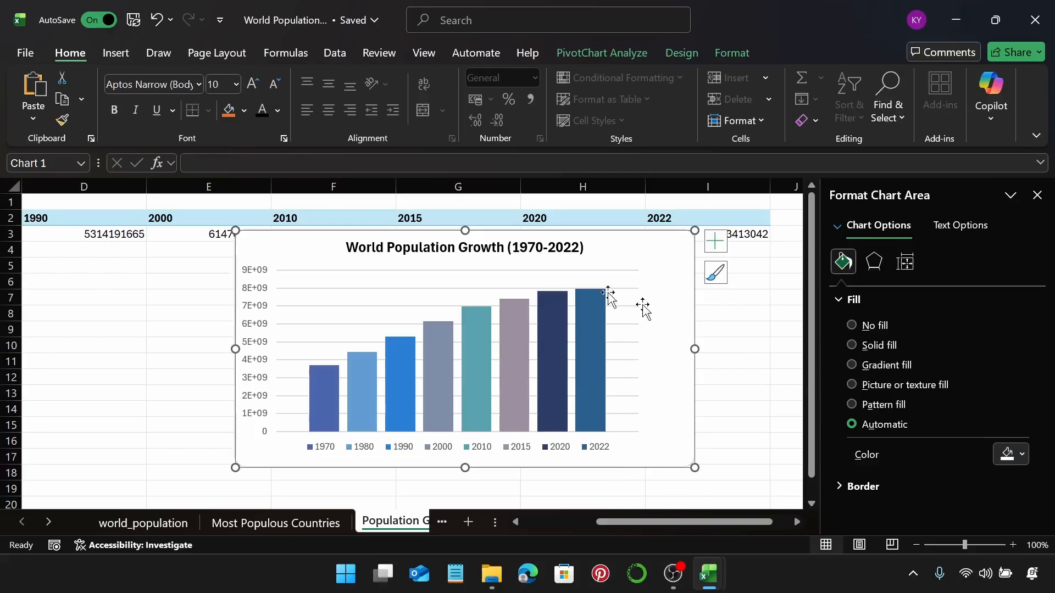
# Step: Format the chart's vertical axis numbers with the custom format #.0,,,"B" to show billions
pyautogui.click(264, 292)
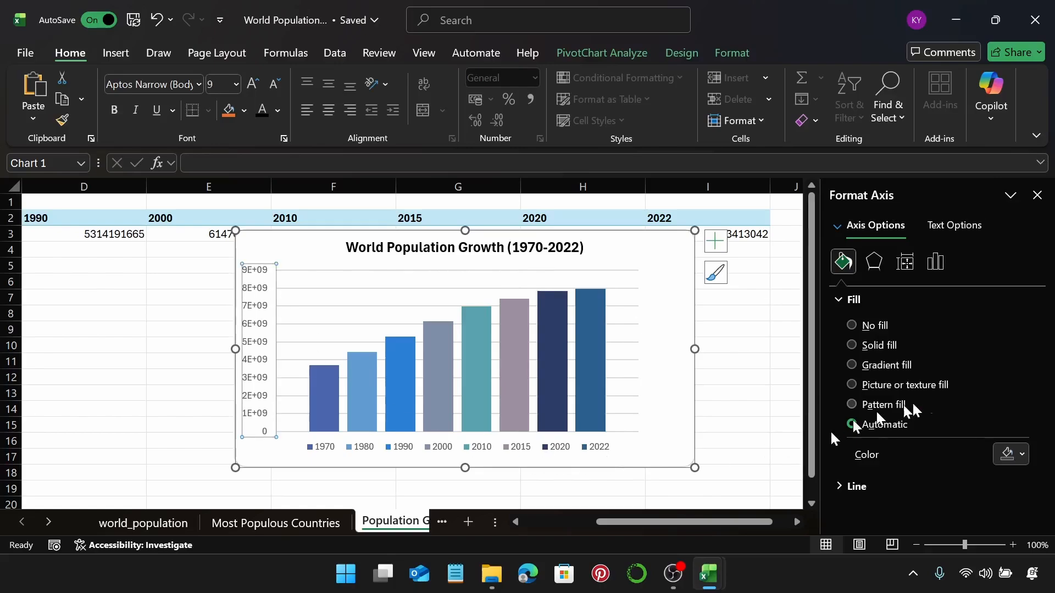
pyautogui.click(936, 262)
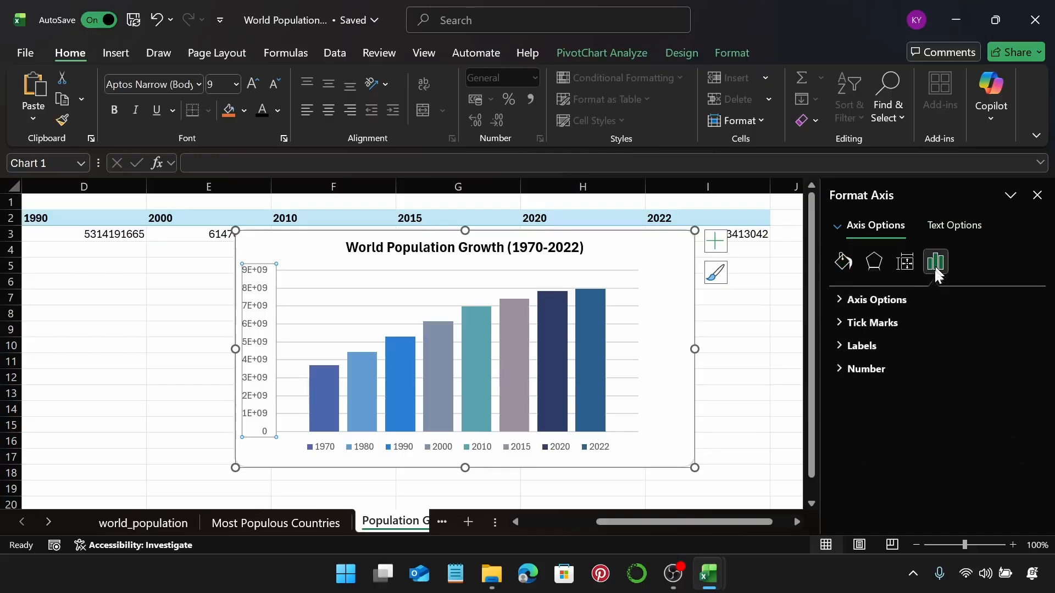
pyautogui.click(900, 369)
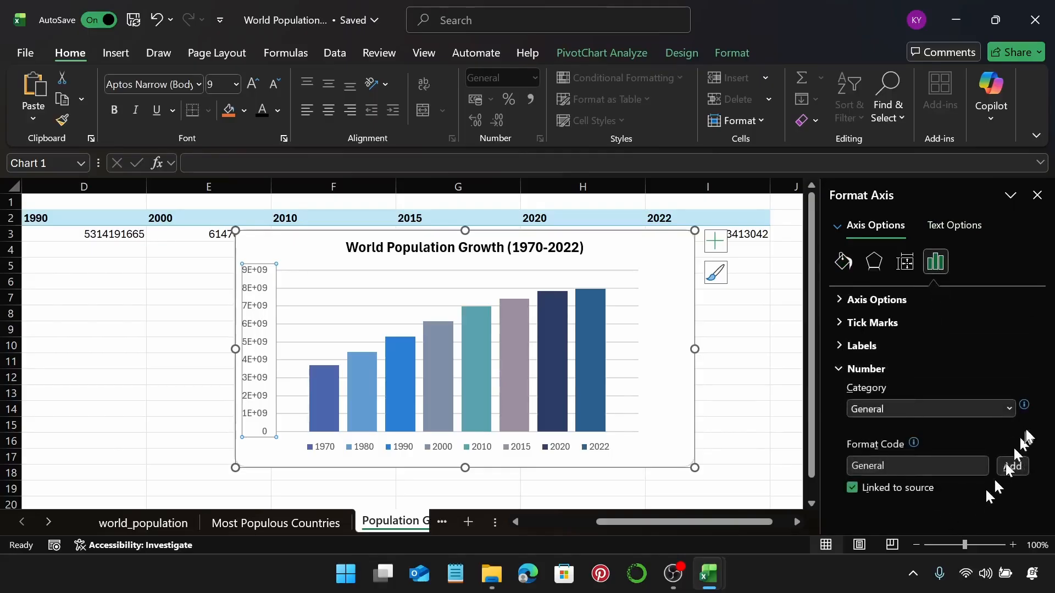
pyautogui.click(1010, 409)
pyautogui.click(923, 393)
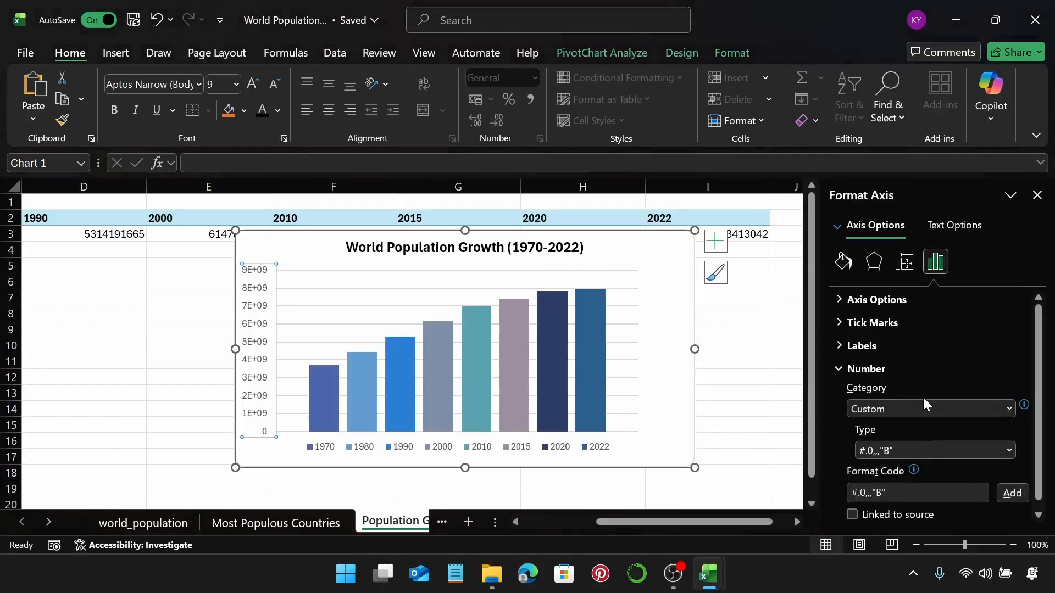
pyautogui.click(669, 266)
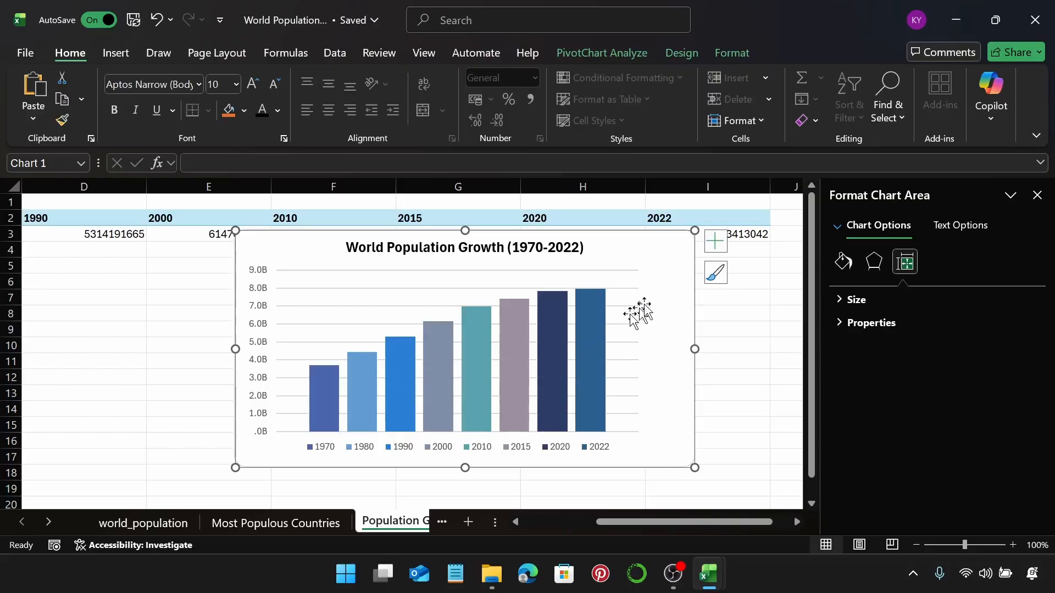
# Step: Undo the last change, and apply an outer shadow effect to the chart area
pyautogui.hotkey('ctrl', 'z')
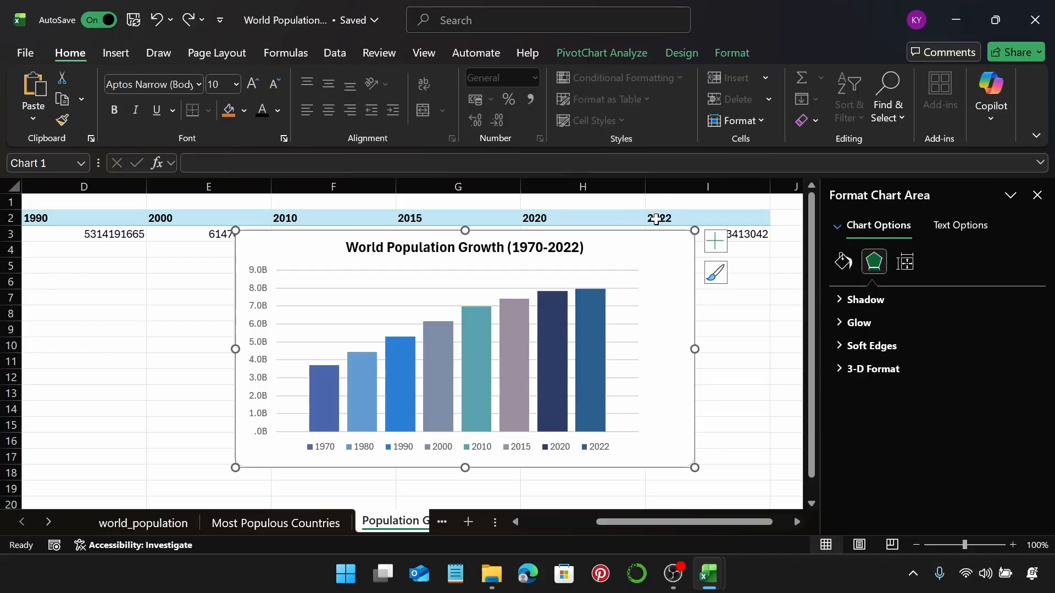
pyautogui.click(684, 55)
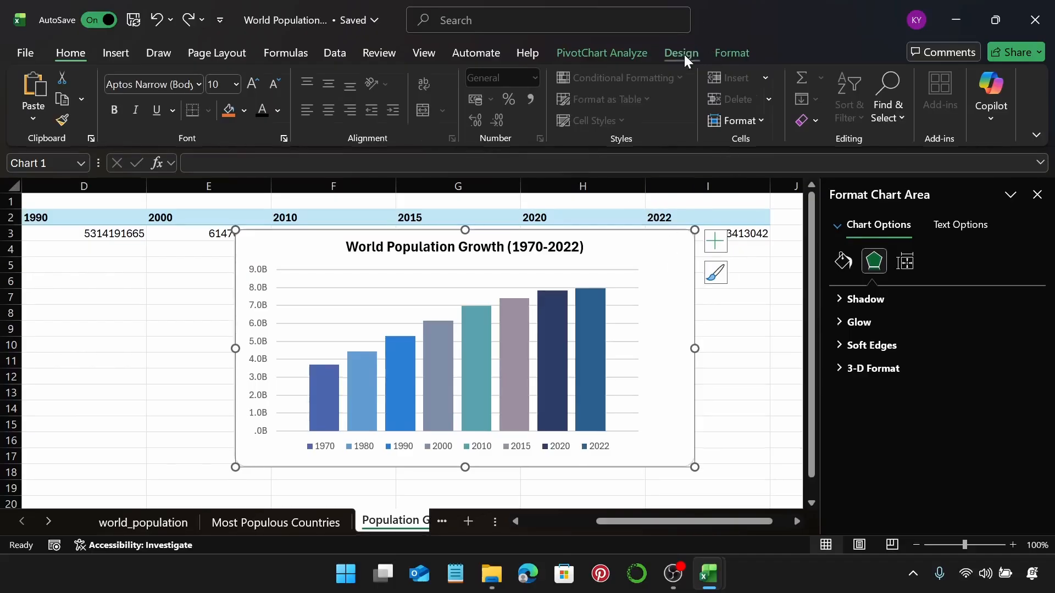
pyautogui.click(728, 58)
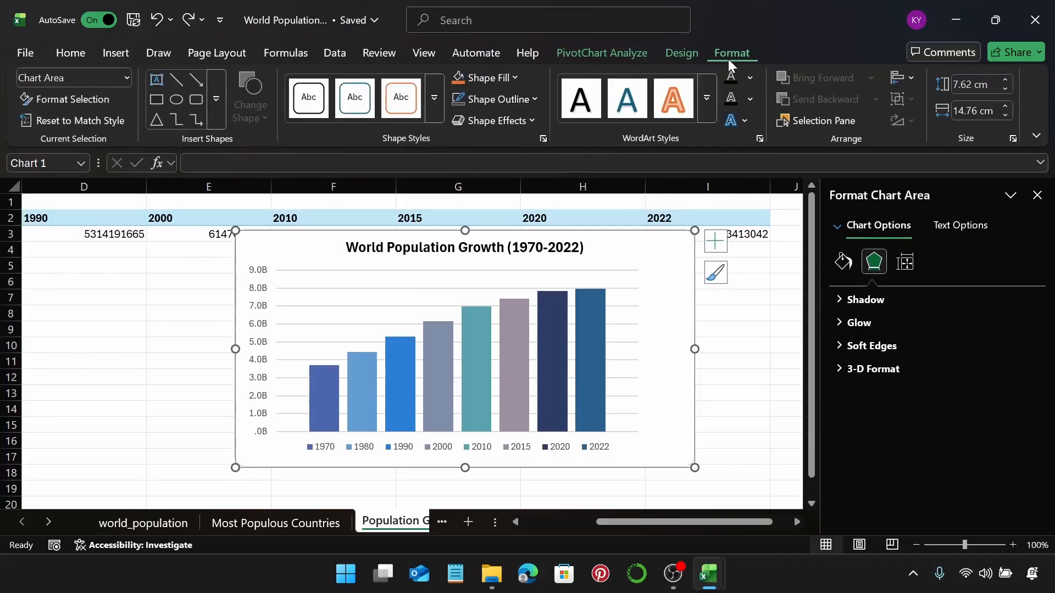
pyautogui.click(472, 121)
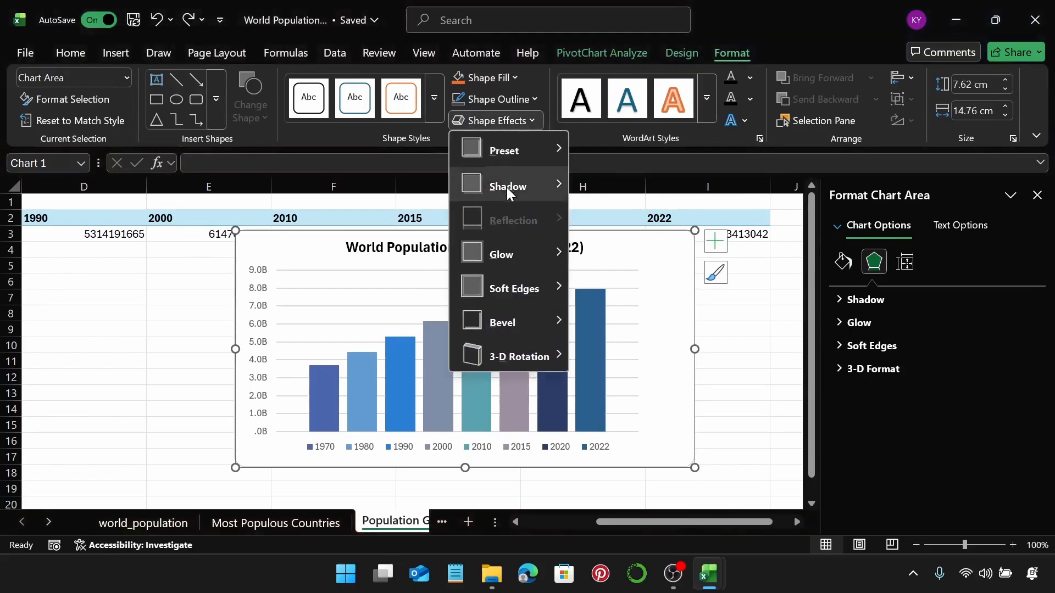
pyautogui.moveTo(508, 187)
pyautogui.click(591, 225)
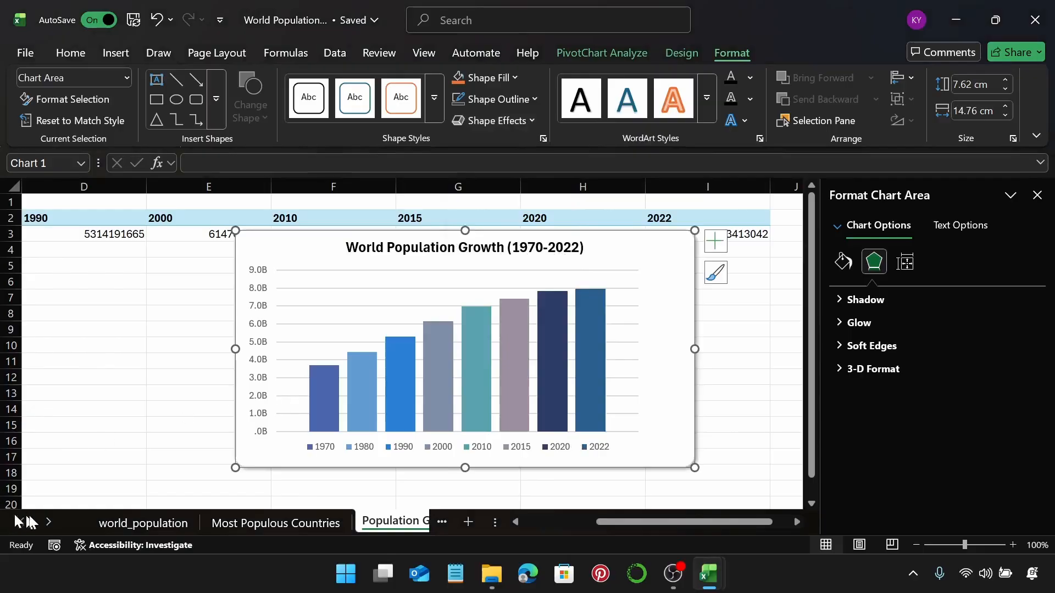
# Step: Add a new worksheet after Population Growth and name it Growth Rate
pyautogui.click(49, 522)
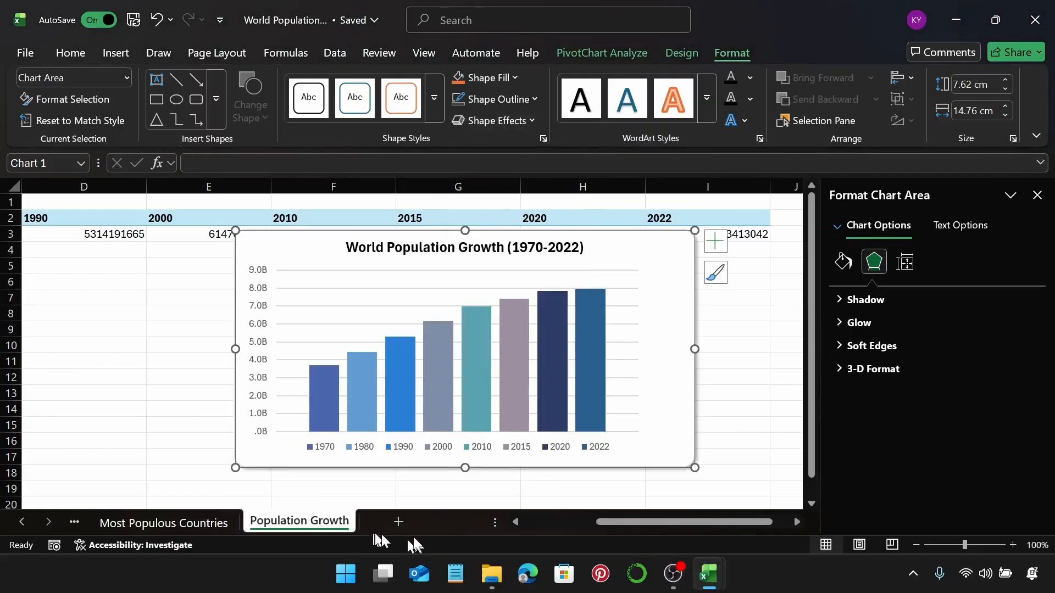
pyautogui.click(399, 522)
pyautogui.doubleClick(398, 523)
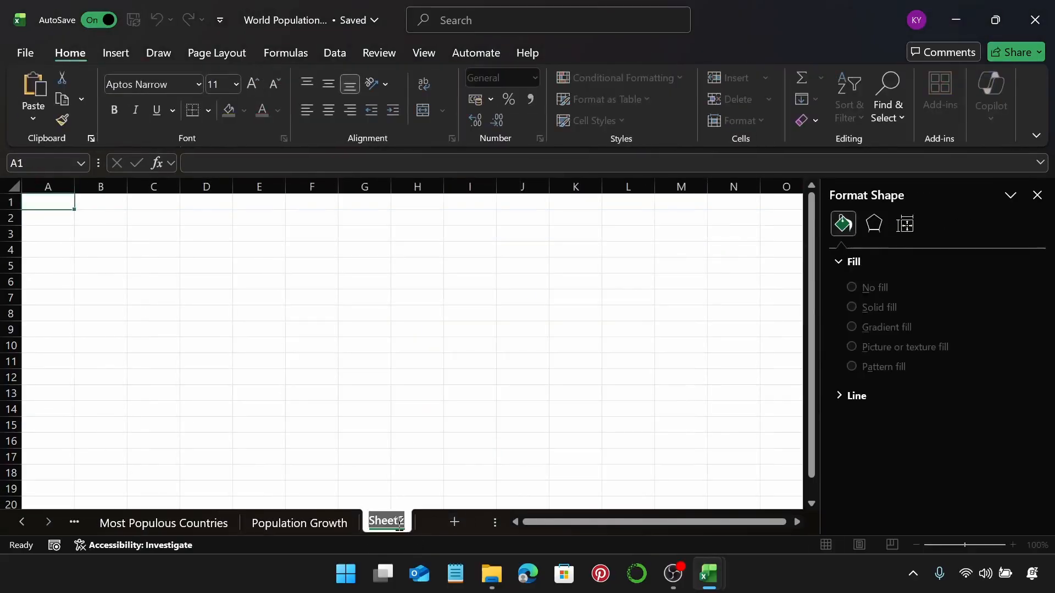
pyautogui.write('Gro')
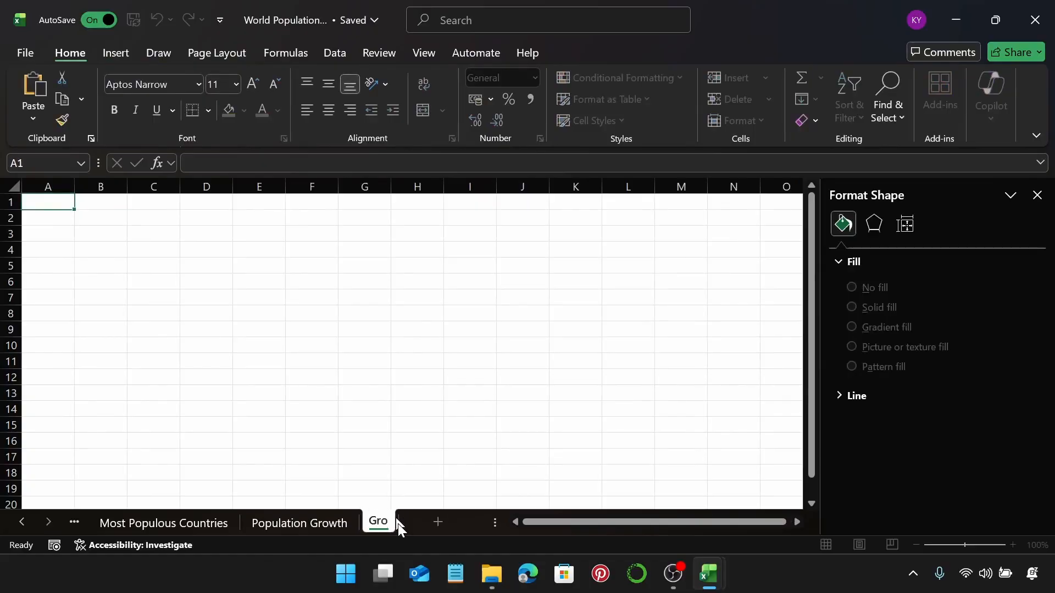
pyautogui.write('wth Rate')
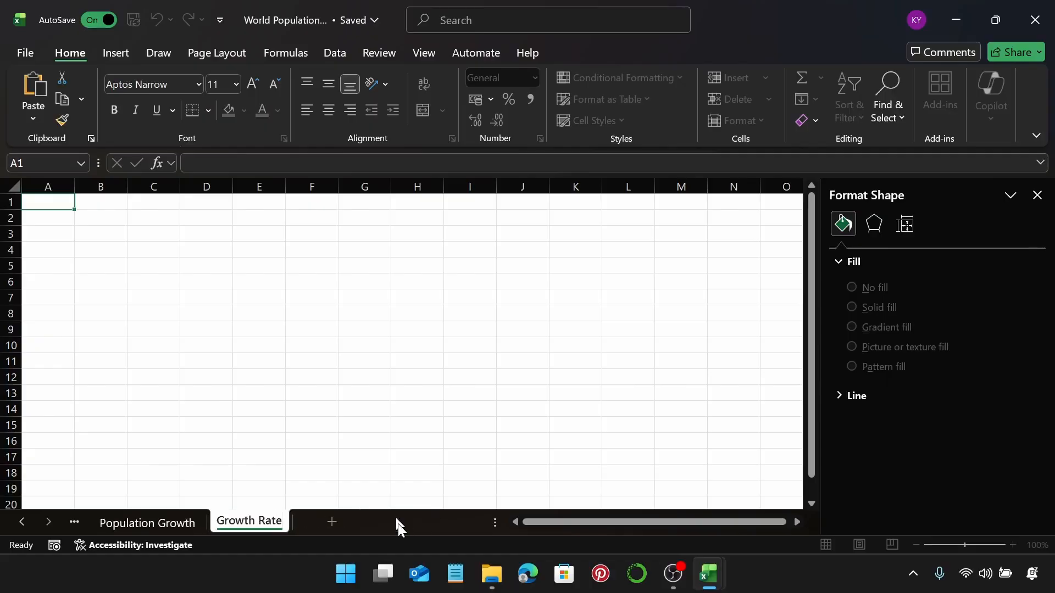
pyautogui.press('Return')
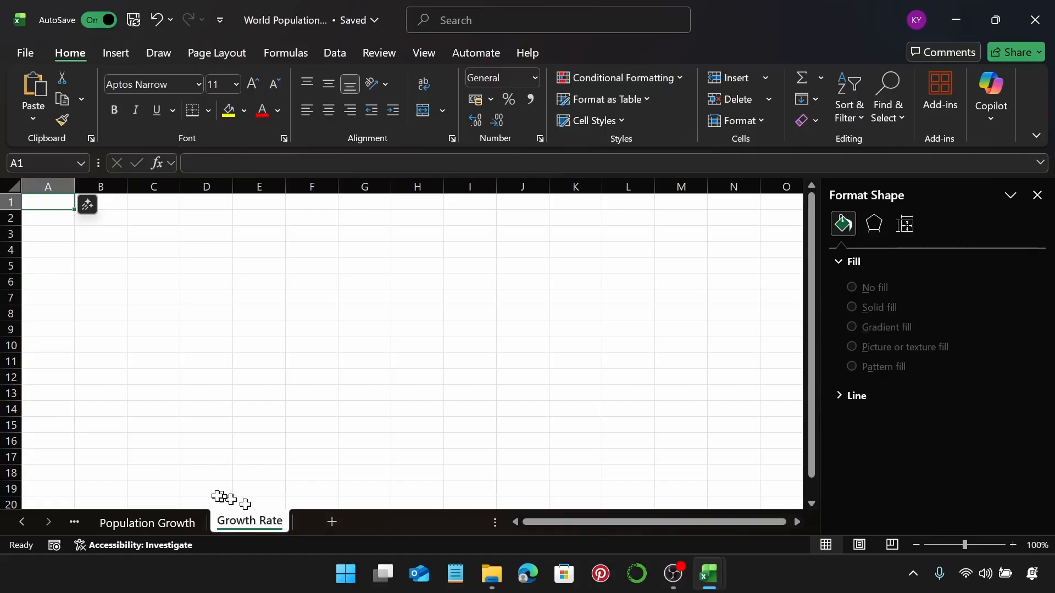
# Step: Insert a PivotTable from the table Tablea1 at cell B2 of the Growth Rate sheet
pyautogui.click(116, 217)
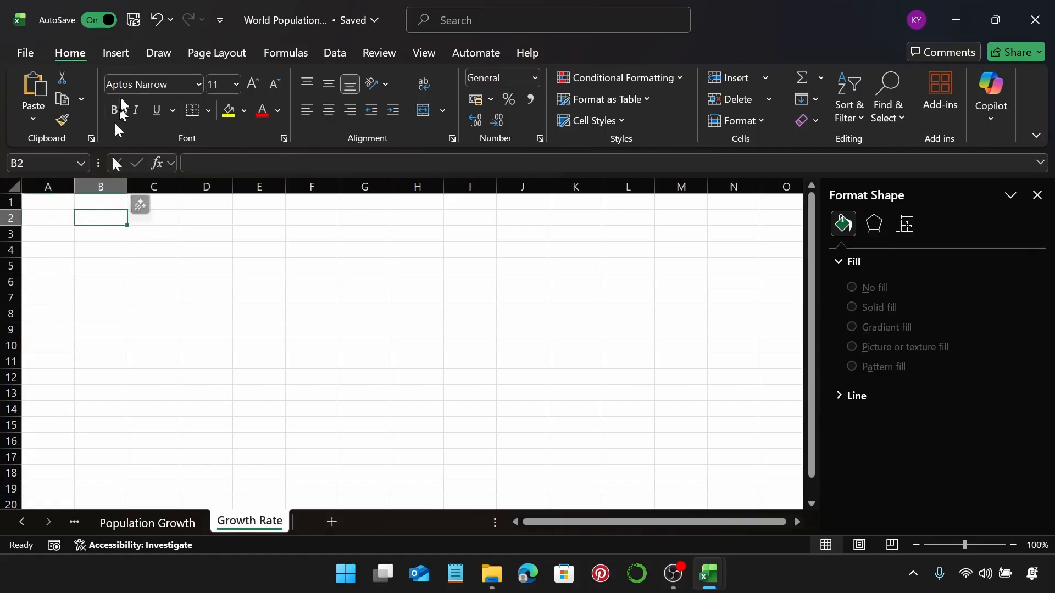
pyautogui.click(120, 52)
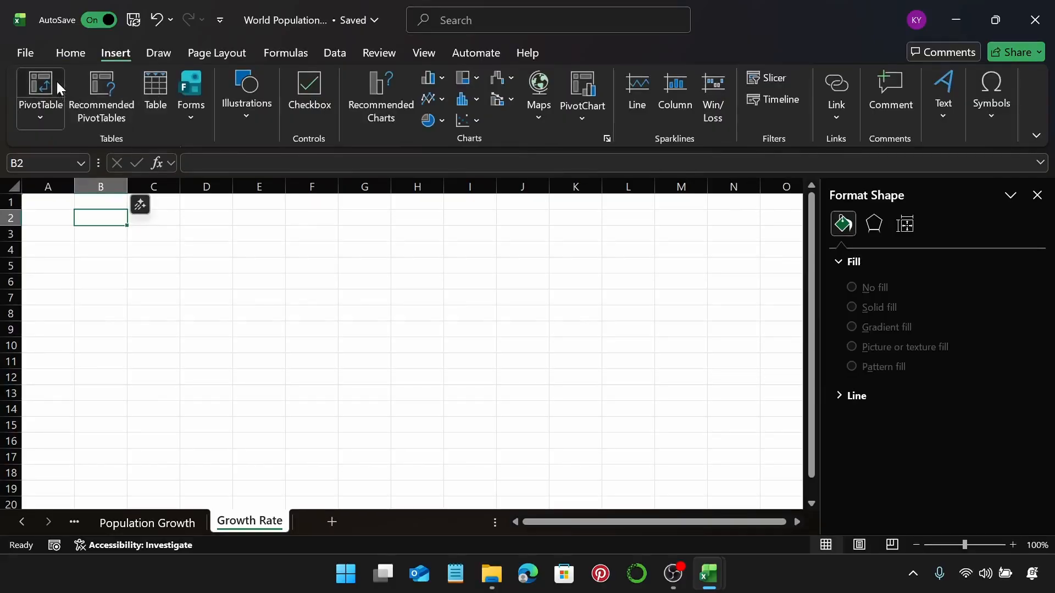
pyautogui.click(55, 84)
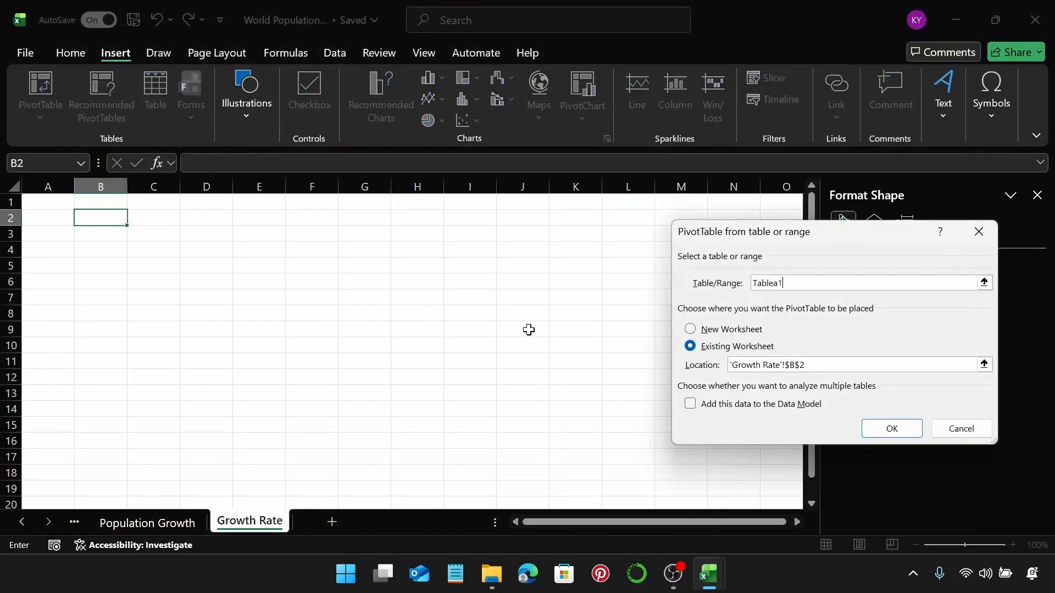
pyautogui.press('Return')
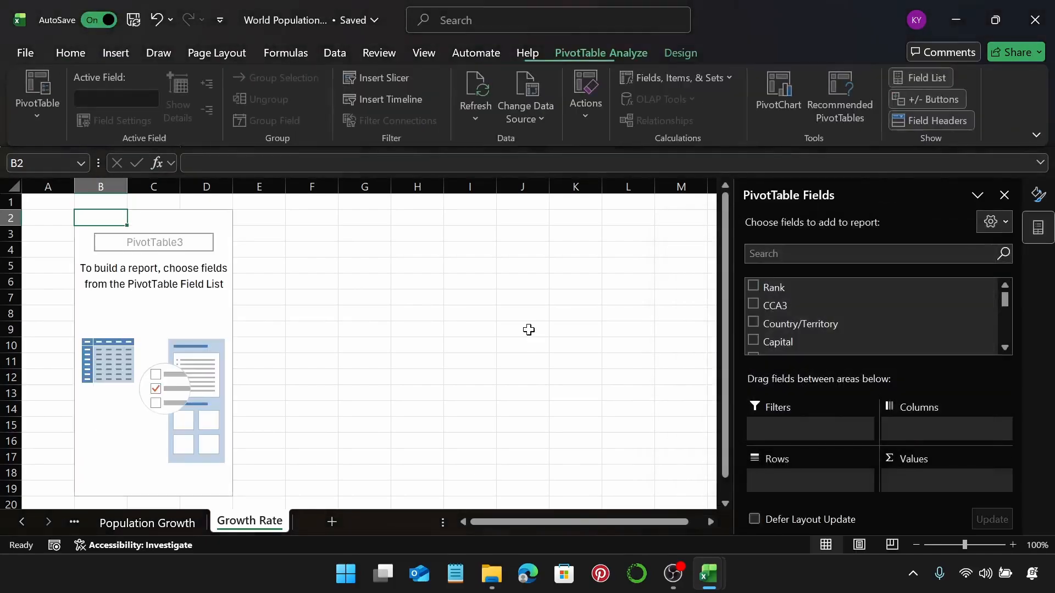
# Step: Build the PivotTable with Country/Territory as rows and Growth Rate as summed values
pyautogui.moveTo(796, 319); pyautogui.dragTo(804, 475)
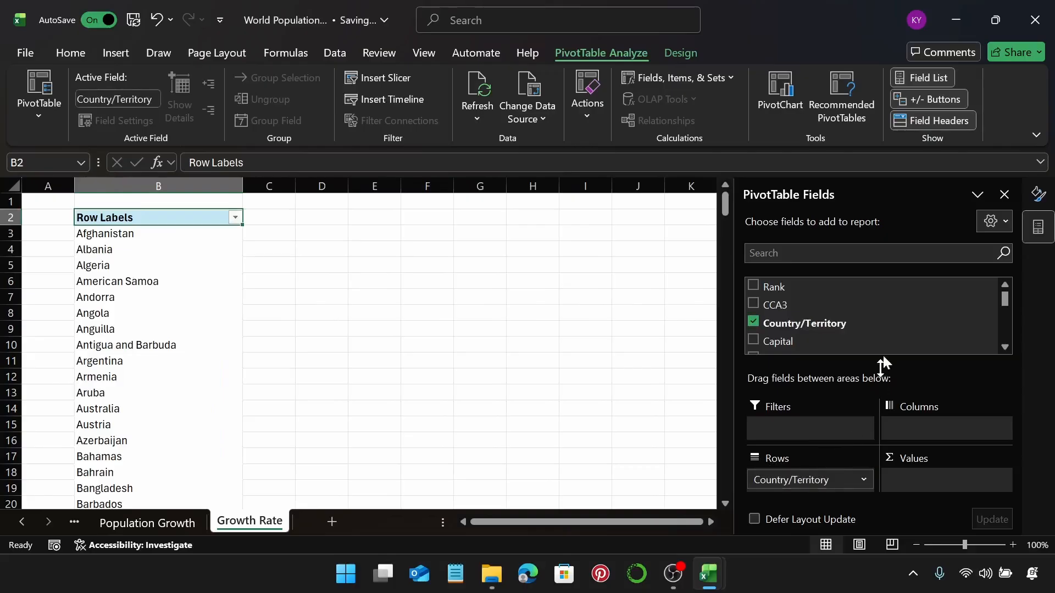
pyautogui.scroll(-5, 882, 329)
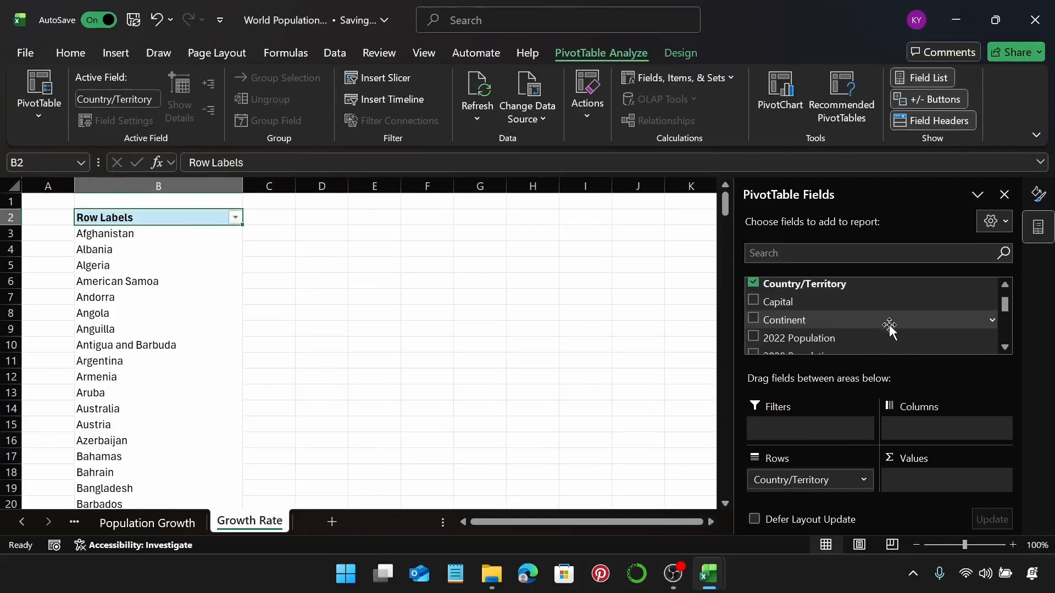
pyautogui.scroll(-2, 885, 338)
pyautogui.moveTo(835, 325); pyautogui.dragTo(961, 479)
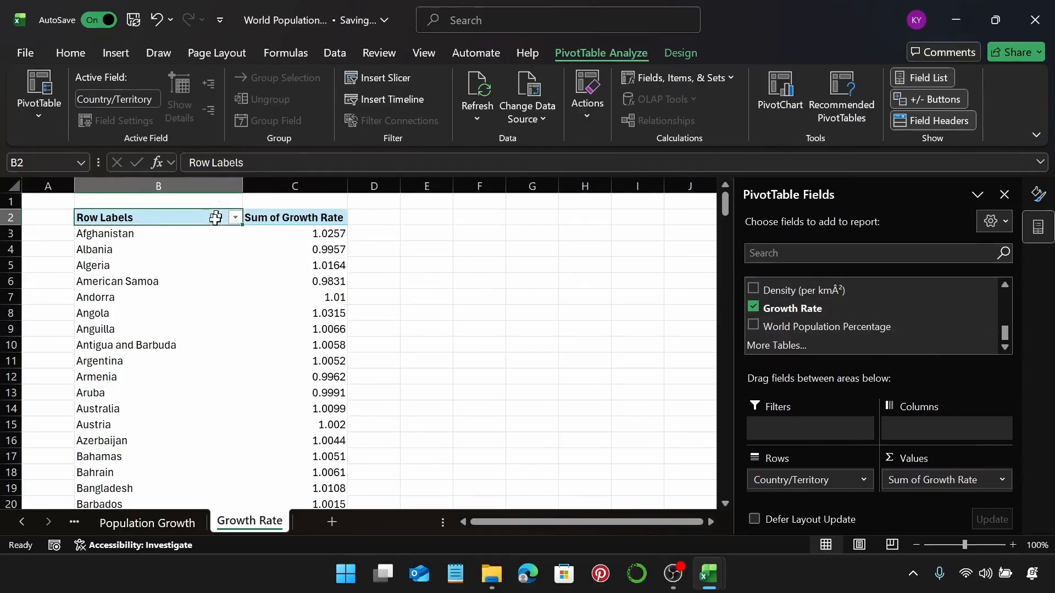
# Step: Sort the PivotTable's countries in descending order by Sum of Growth Rate
pyautogui.click(236, 217)
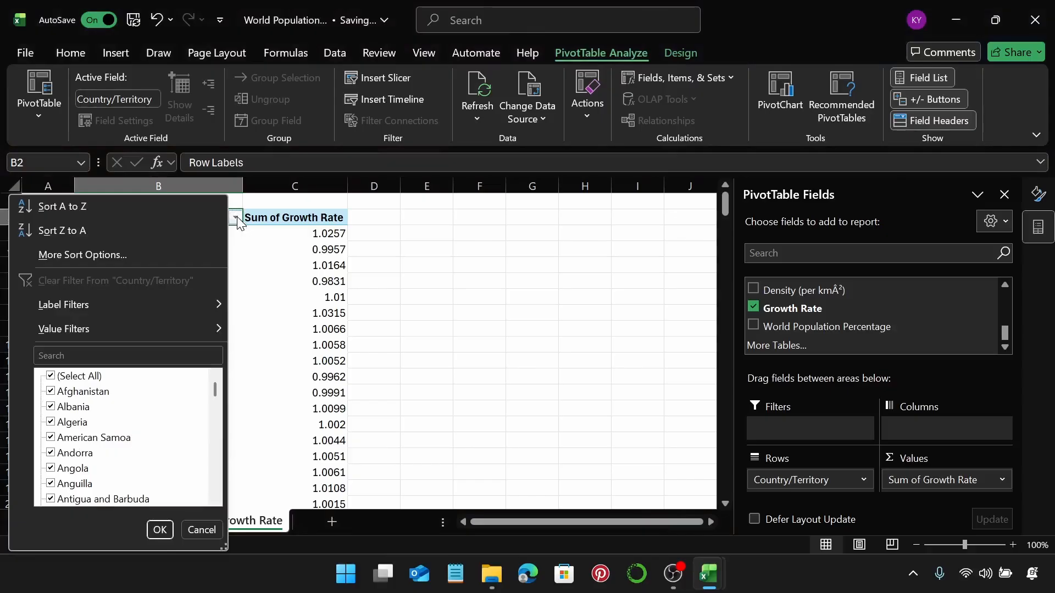
pyautogui.click(111, 256)
pyautogui.click(710, 284)
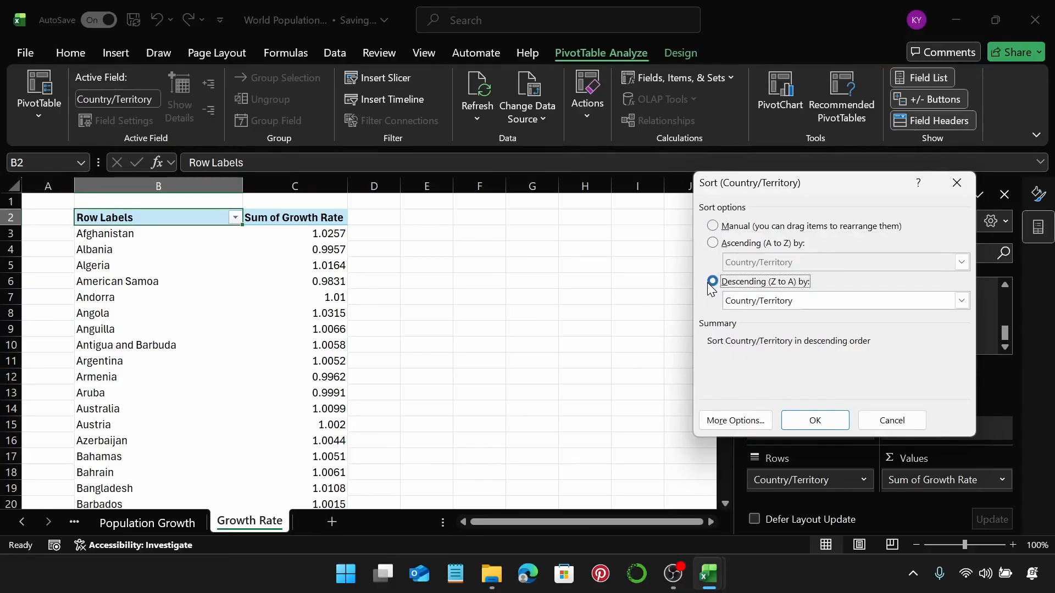
pyautogui.click(961, 301)
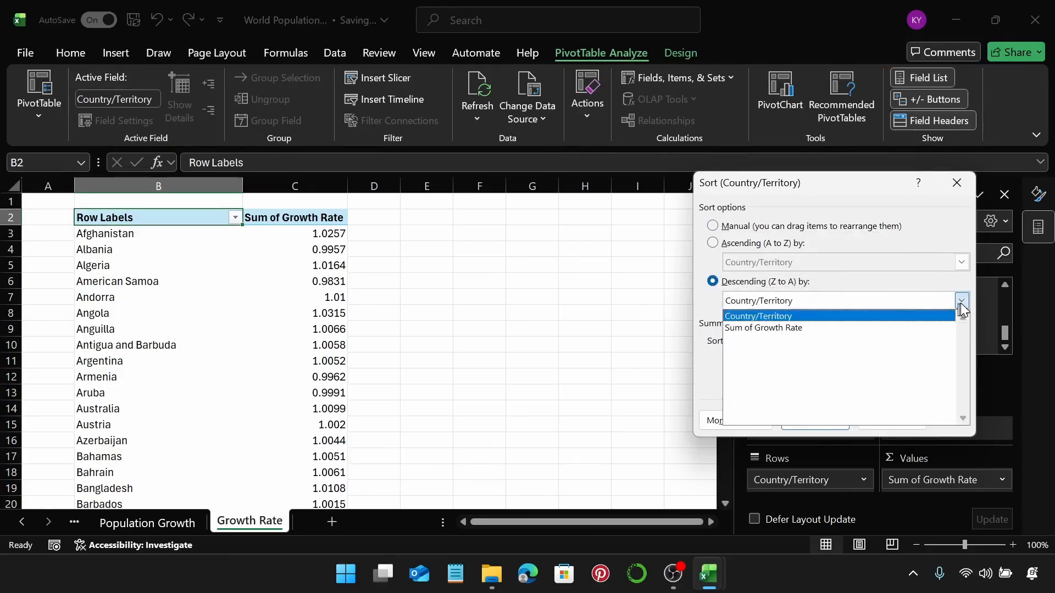
pyautogui.click(829, 328)
pyautogui.click(816, 417)
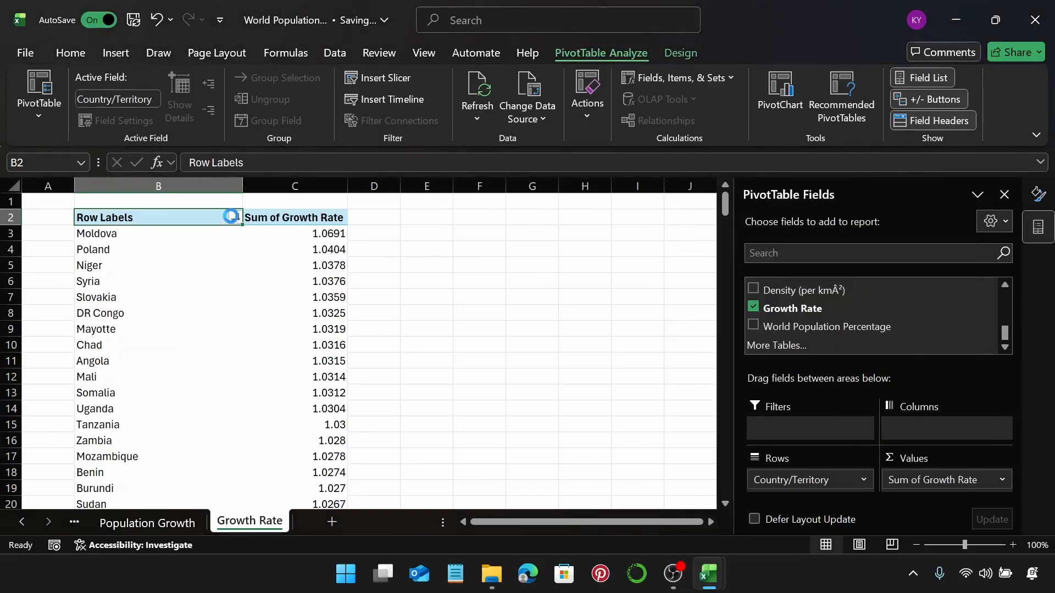
# Step: Filter the PivotTable to the top 10 countries by Sum of Growth Rate and remove its grand total row
pyautogui.click(234, 218)
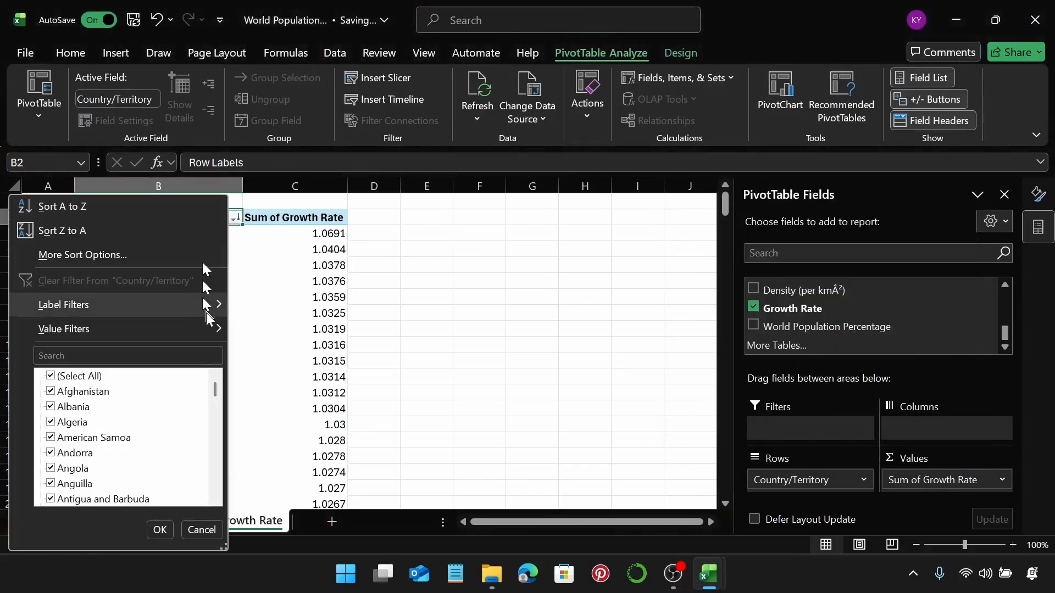
pyautogui.moveTo(189, 330)
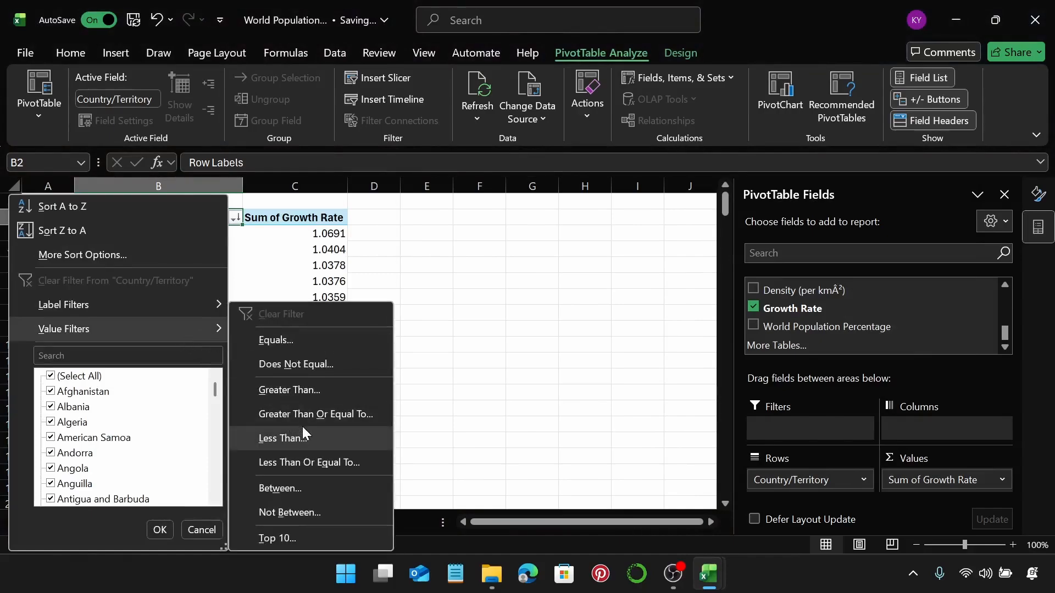
pyautogui.click(275, 538)
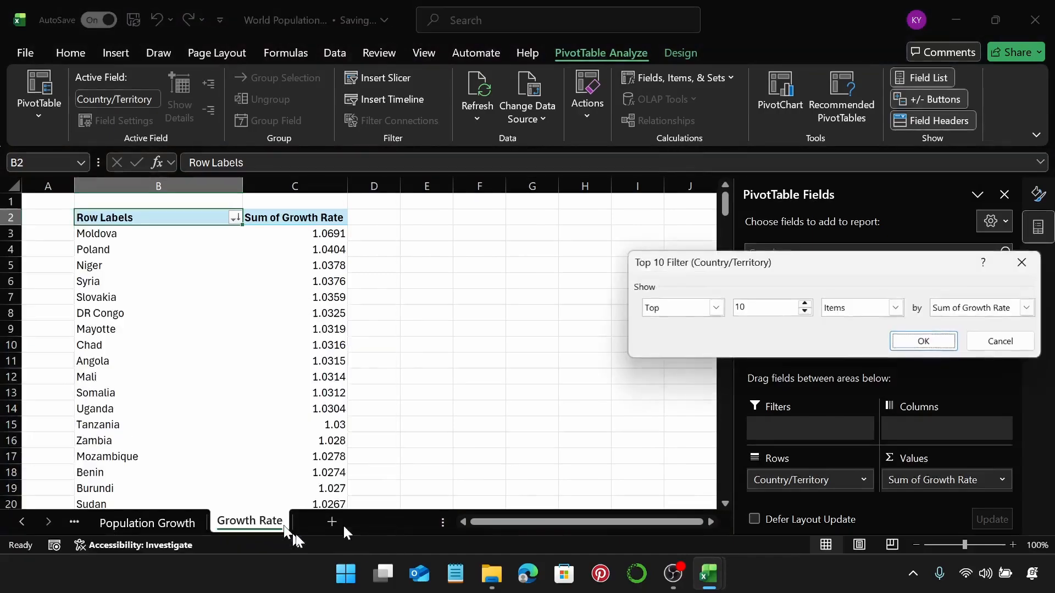
pyautogui.click(917, 343)
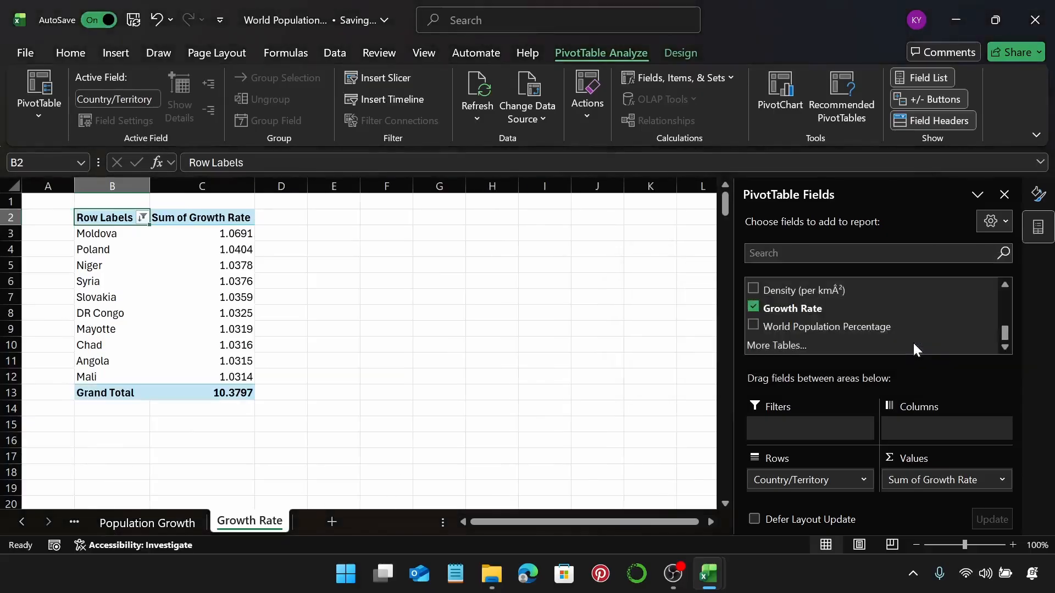
pyautogui.rightClick(91, 393)
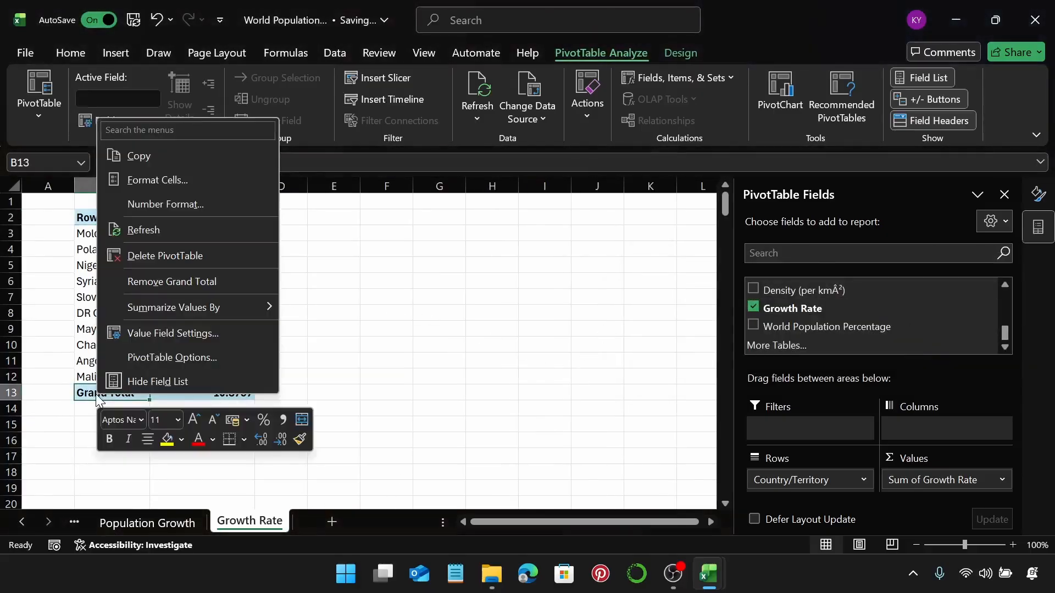
pyautogui.click(175, 281)
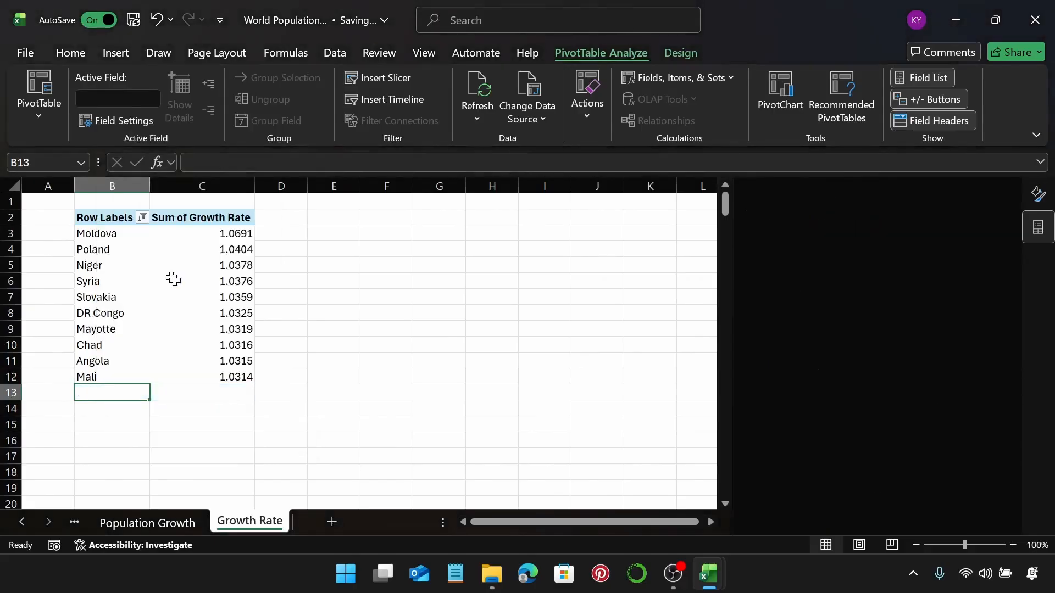
# Step: Insert a 2-D clustered column PivotChart beside the Growth Rate PivotTable and hide all its field buttons
pyautogui.click(130, 257)
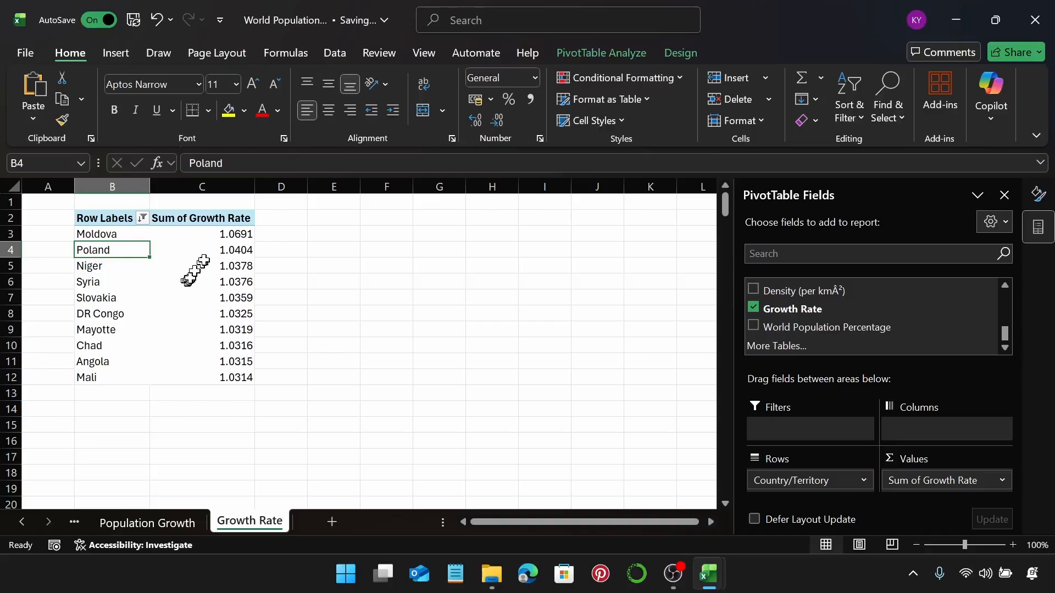
pyautogui.click(115, 53)
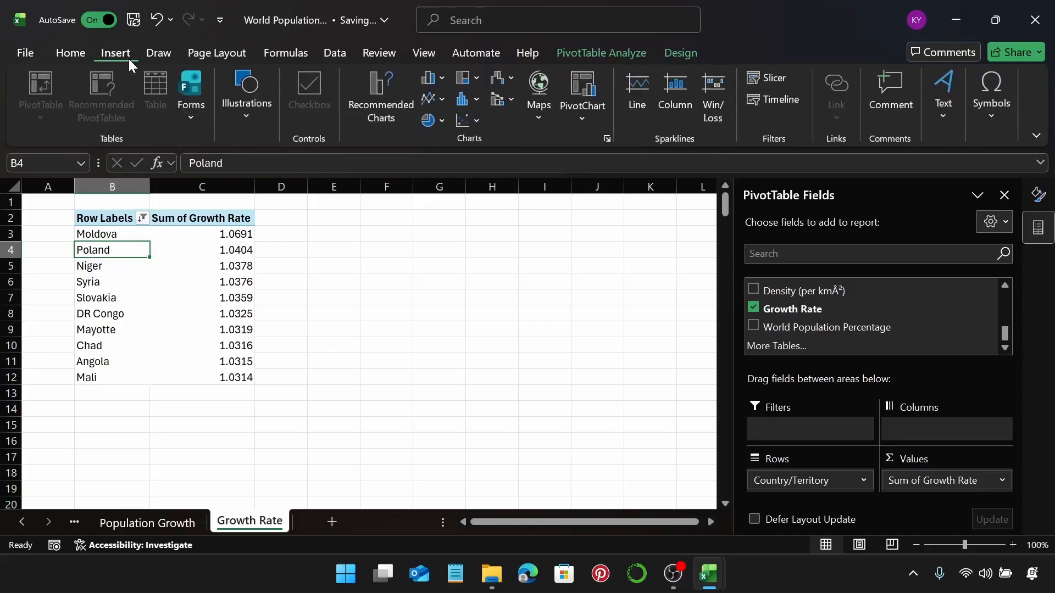
pyautogui.click(434, 84)
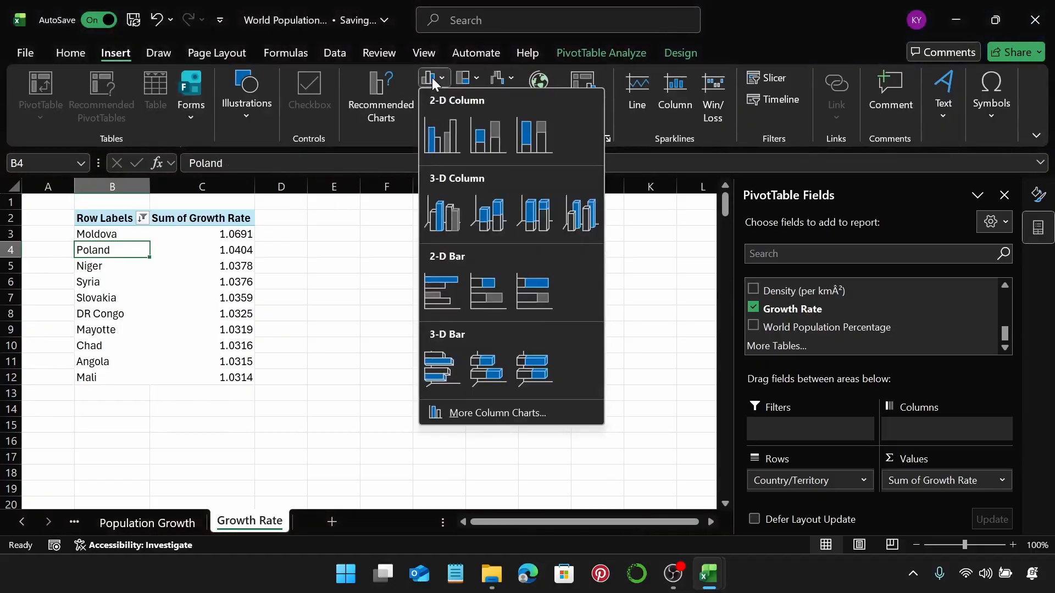
pyautogui.click(432, 150)
pyautogui.moveTo(454, 269); pyautogui.dragTo(558, 250)
pyautogui.rightClick(362, 229)
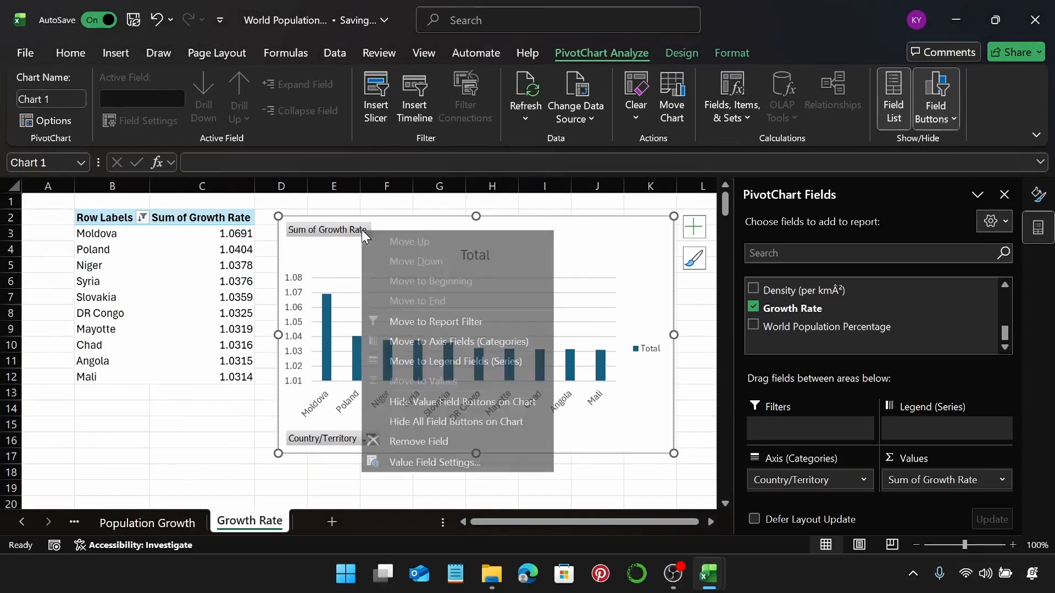
pyautogui.click(479, 422)
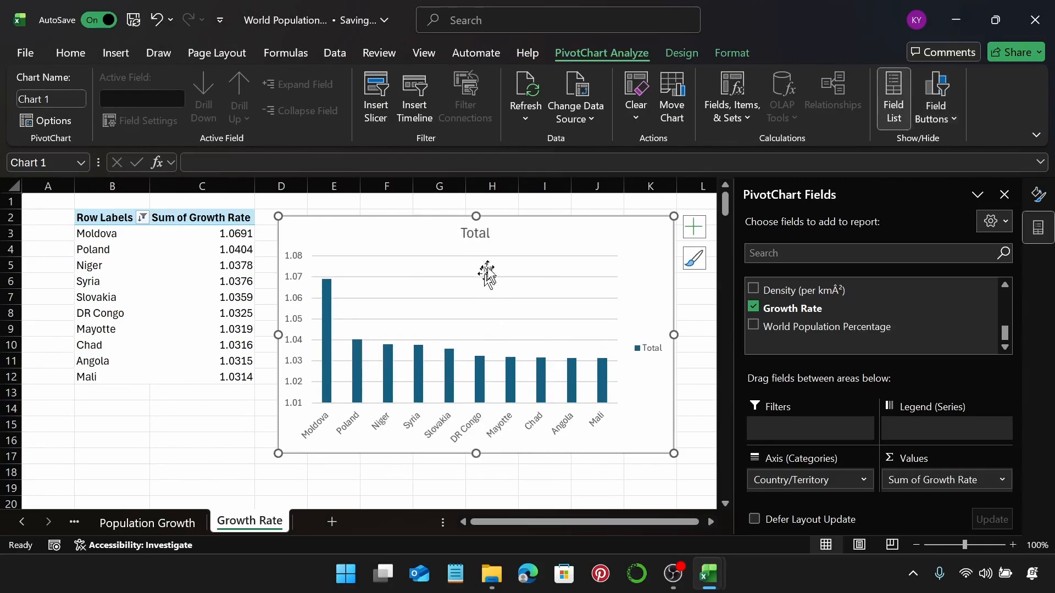
# Step: Change the chart title to "Growth Rate by Countries"
pyautogui.moveTo(460, 233); pyautogui.dragTo(491, 242)
pyautogui.write('Growth')
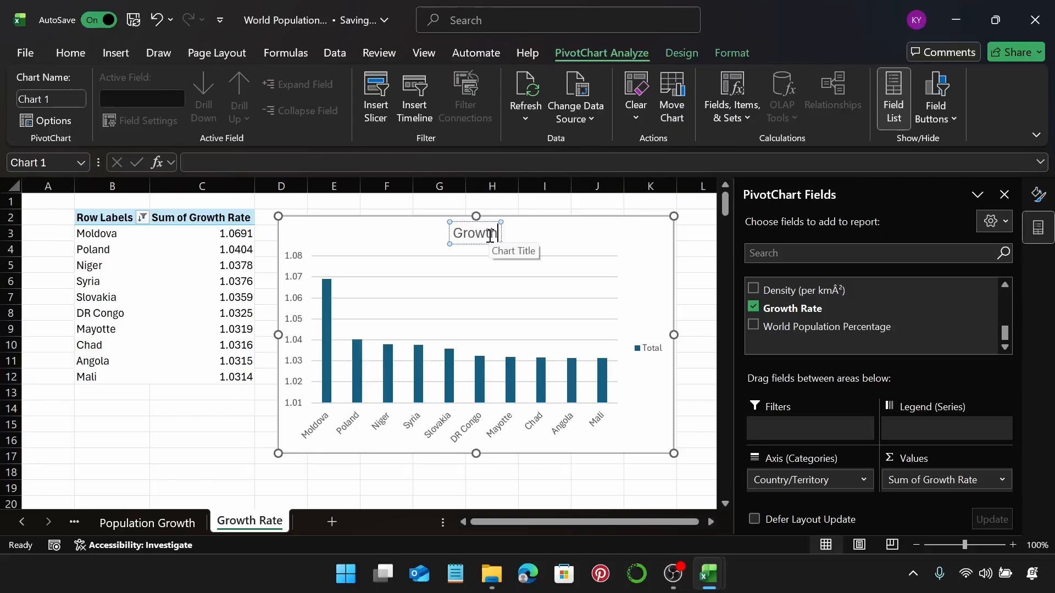
pyautogui.write(' Rate')
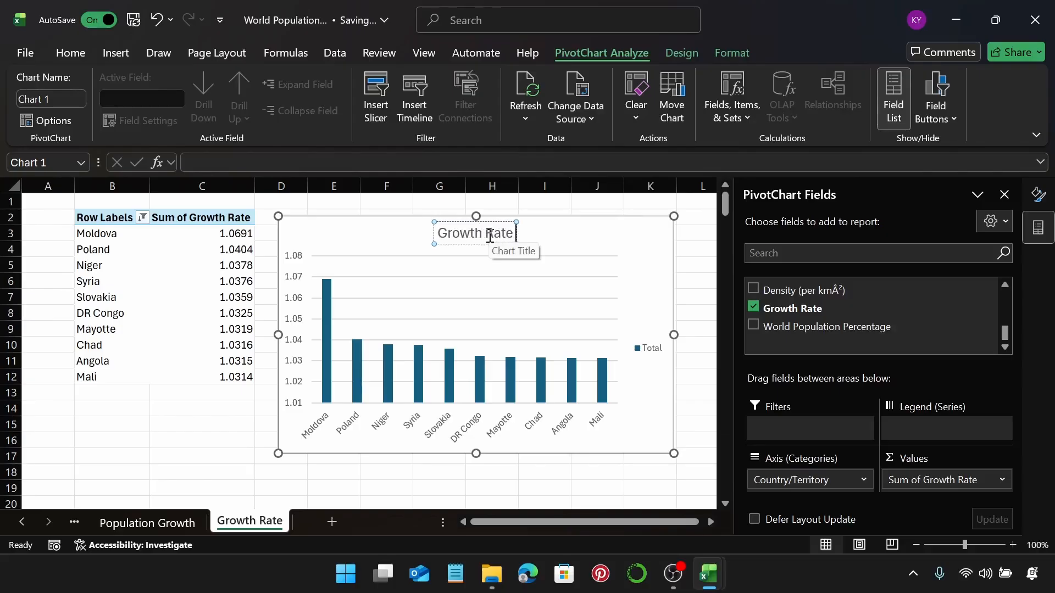
pyautogui.write(' by')
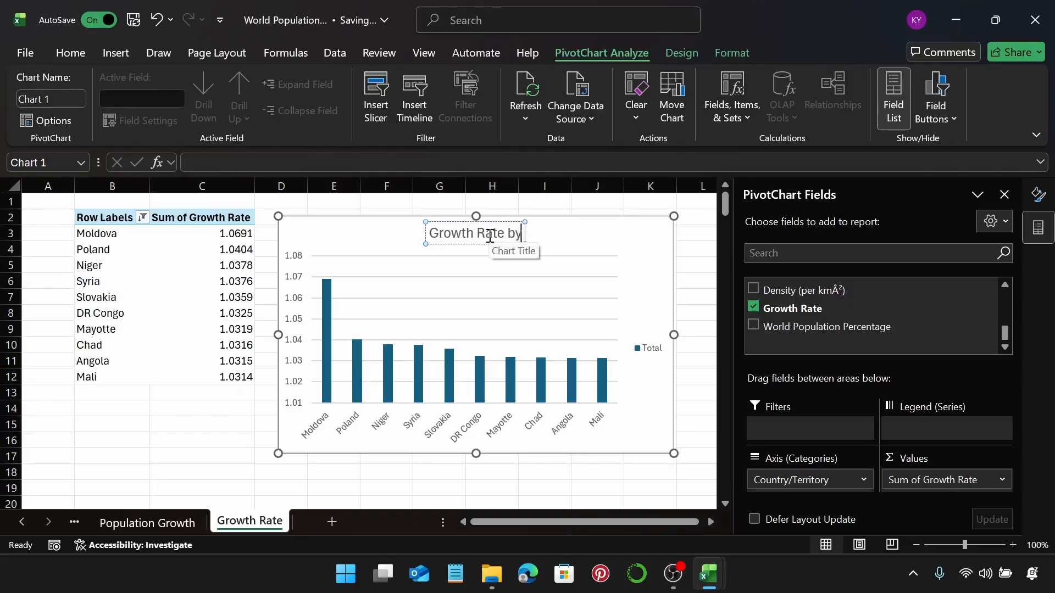
pyautogui.write(' Coun')
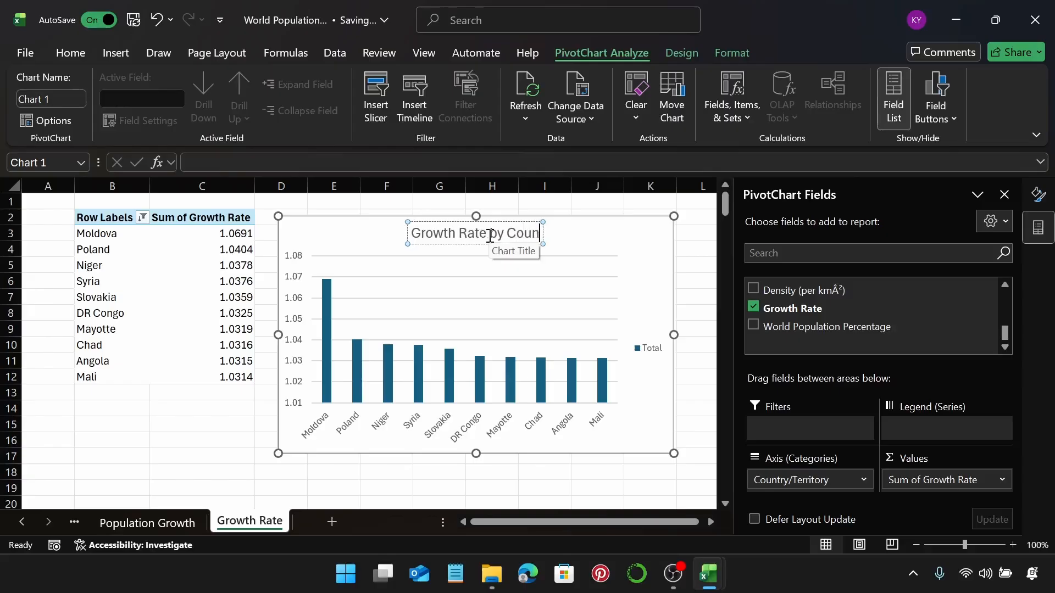
pyautogui.write('tries')
pyautogui.press('Escape')
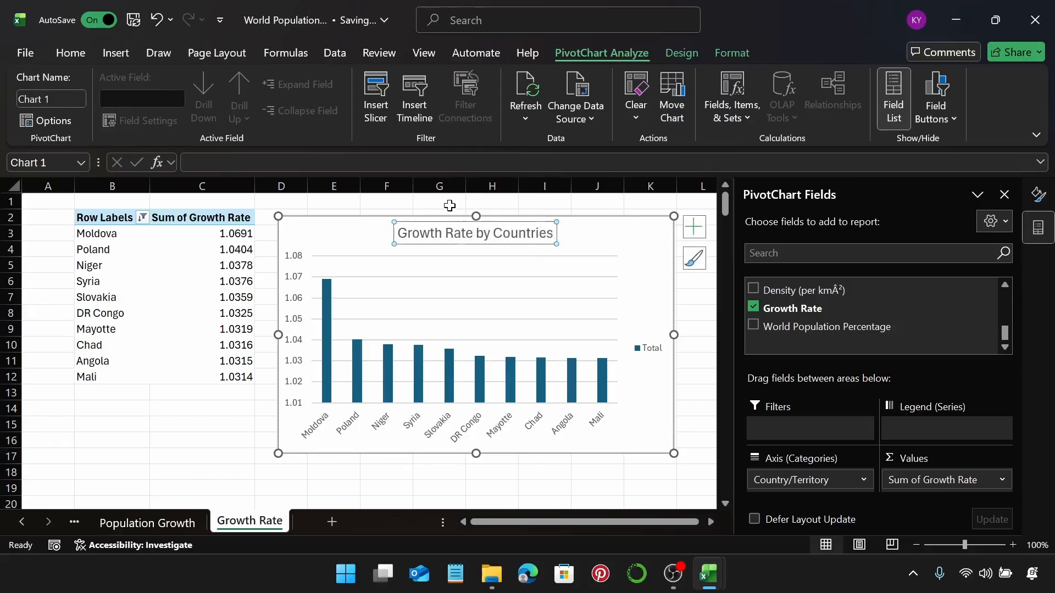
# Step: Make the chart title bold and black, and delete the chart's Total legend
pyautogui.click(86, 53)
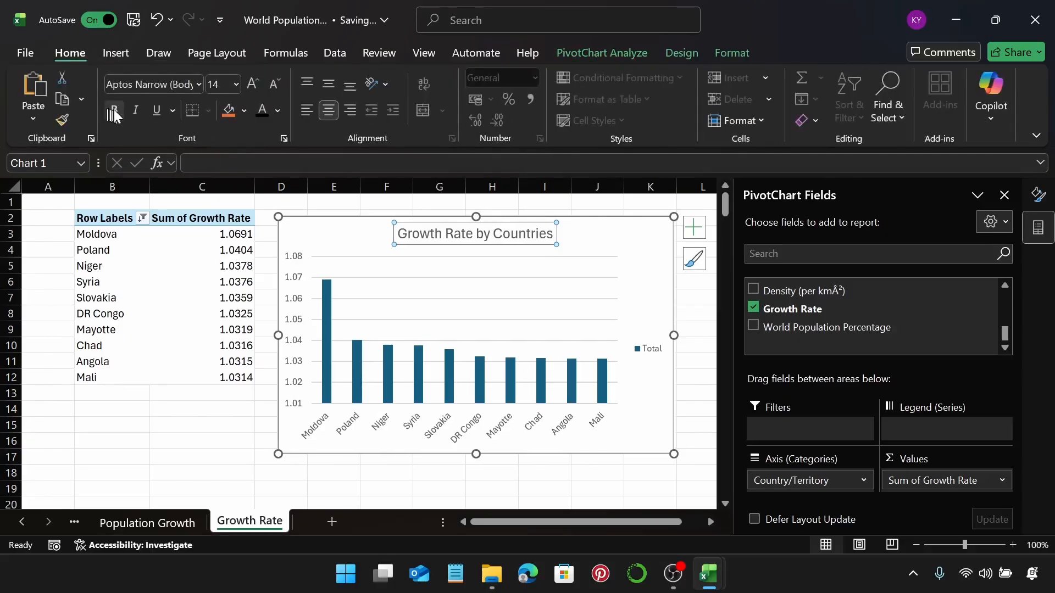
pyautogui.click(113, 110)
pyautogui.click(262, 112)
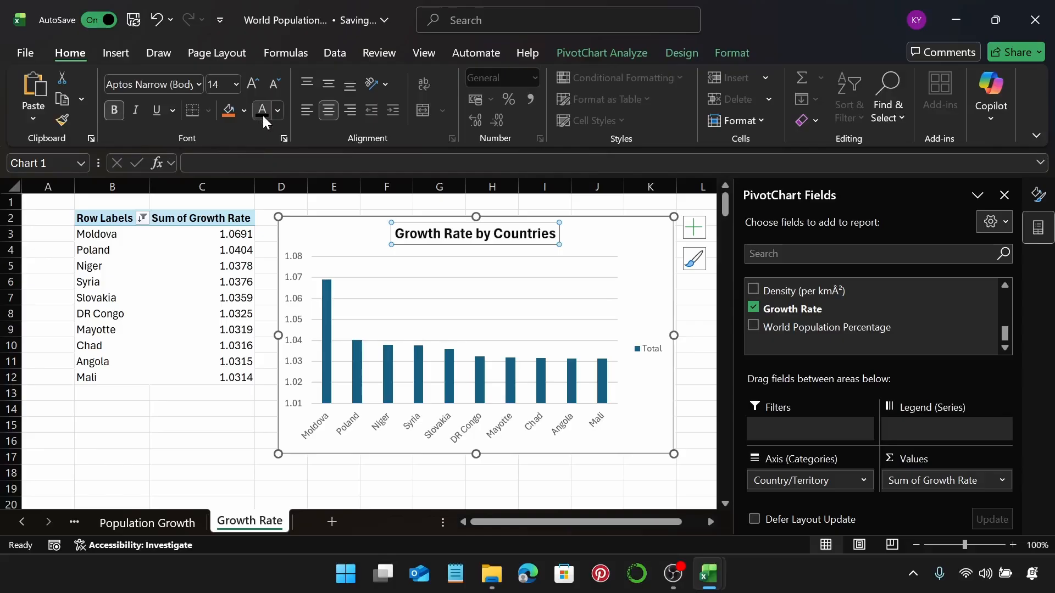
pyautogui.click(648, 348)
pyautogui.press('Delete')
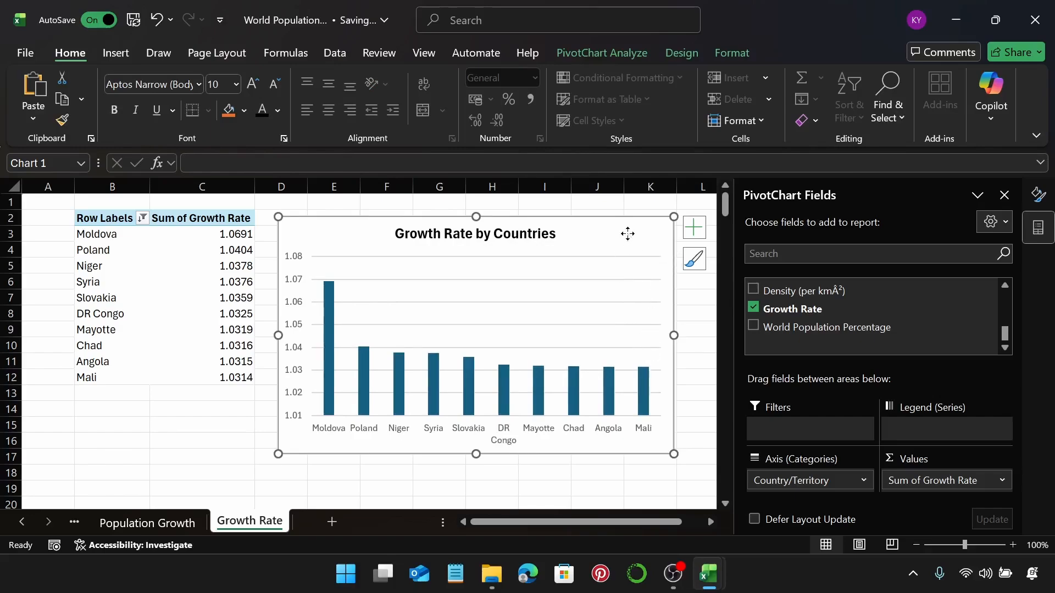
# Step: Enable rounded corners on the border of the chart area
pyautogui.rightClick(628, 235)
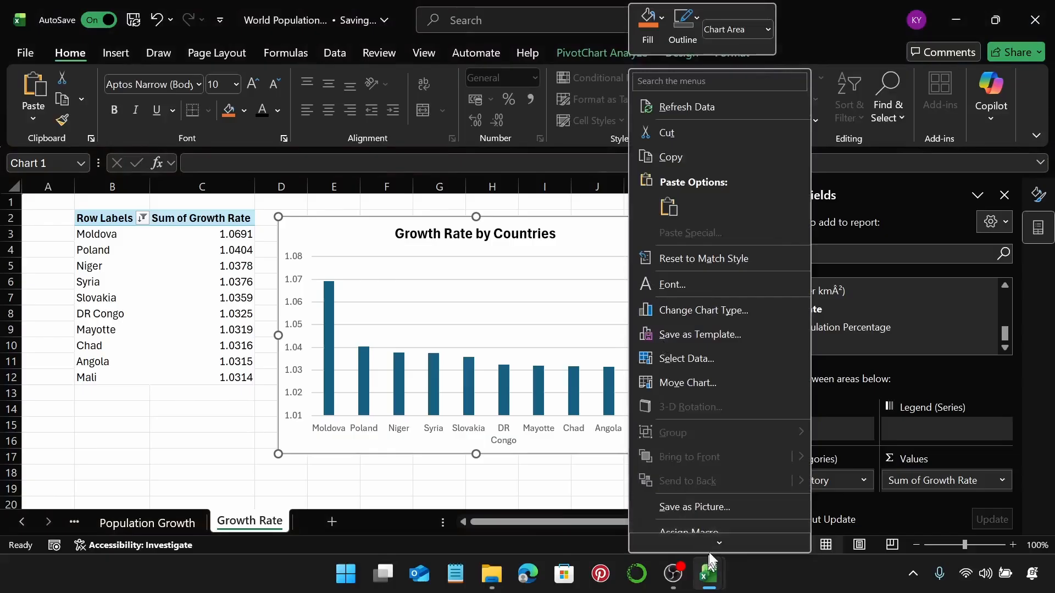
pyautogui.click(719, 489)
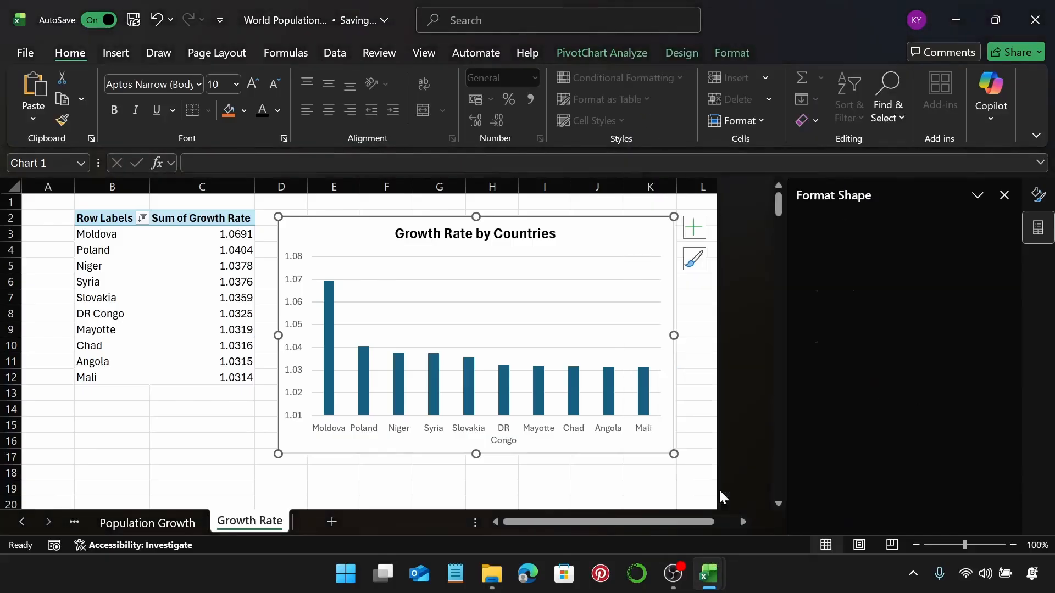
pyautogui.click(846, 295)
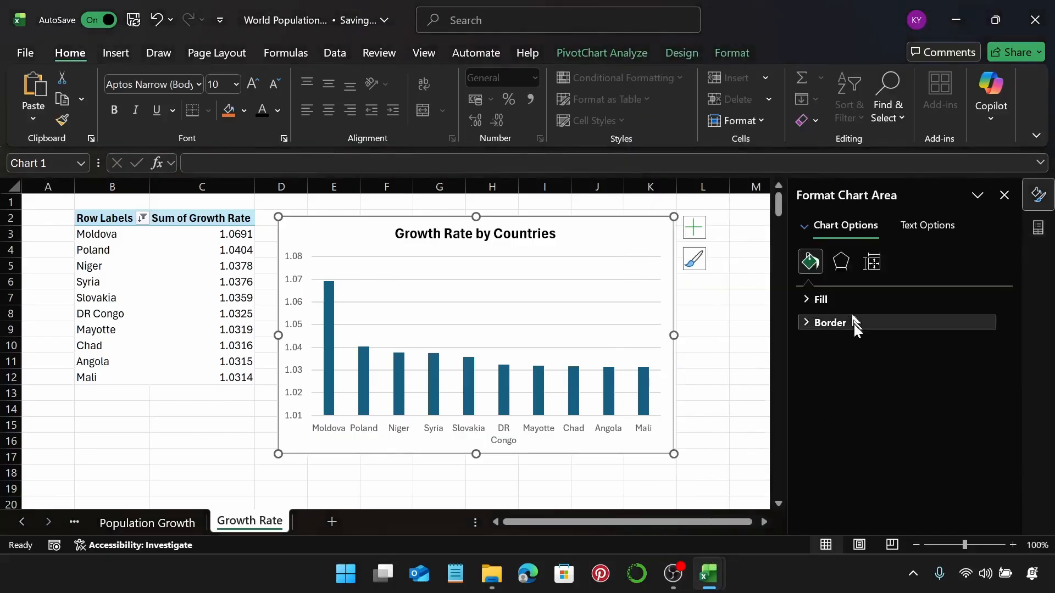
pyautogui.click(854, 325)
pyautogui.scroll(-2, 857, 463)
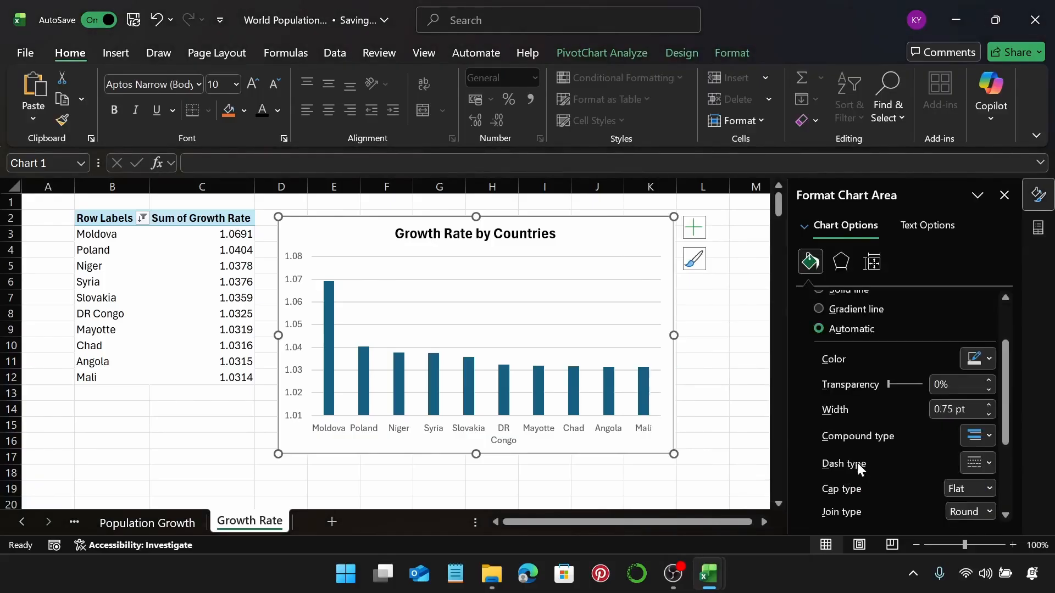
pyautogui.scroll(-3, 857, 463)
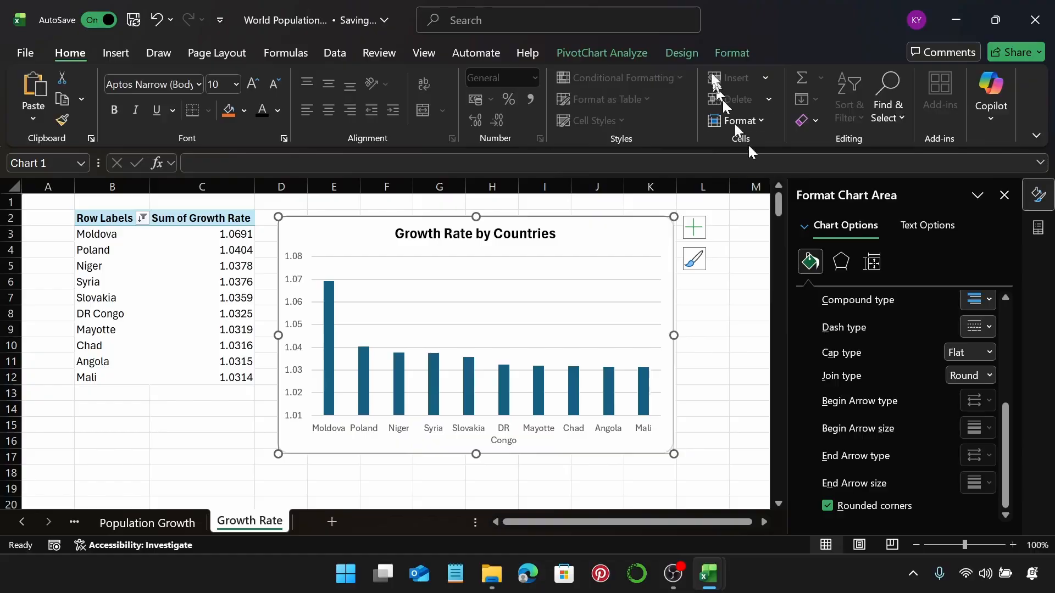
# Step: Apply an outer shadow cast toward the lower right to the chart area
pyautogui.click(717, 50)
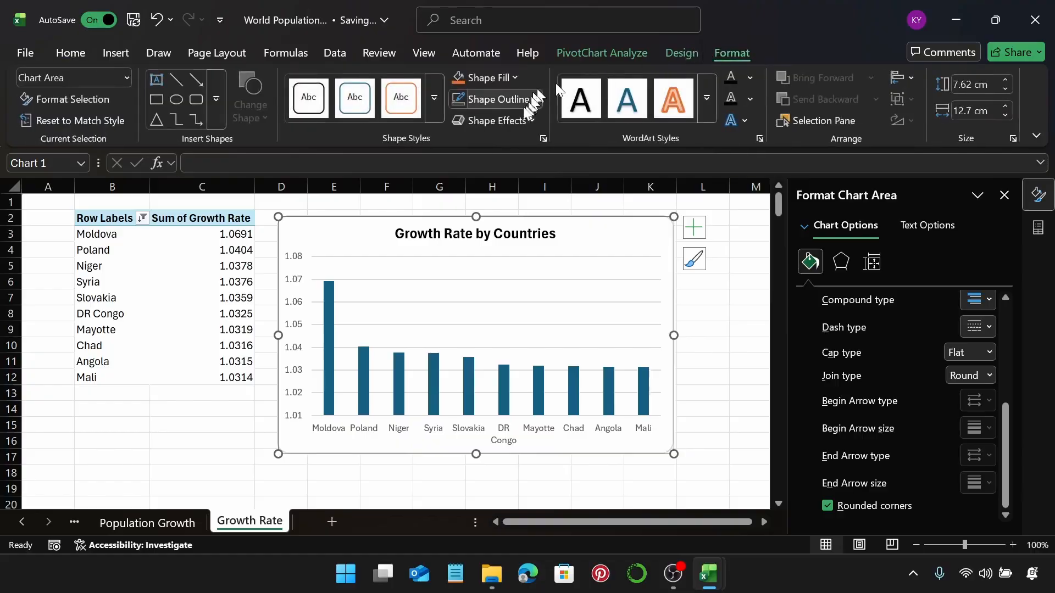
pyautogui.click(512, 120)
pyautogui.moveTo(522, 196)
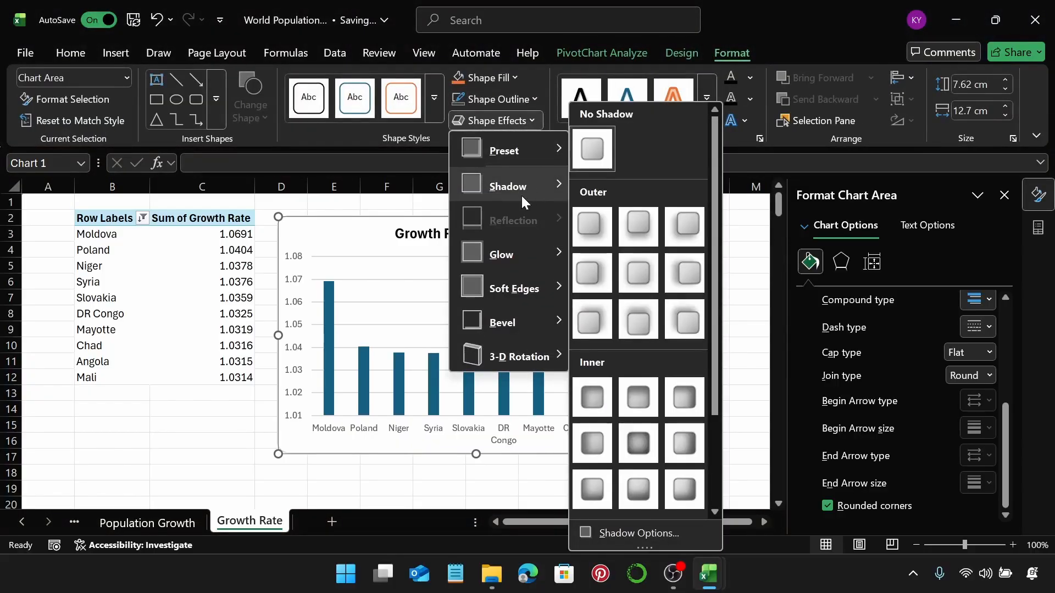
pyautogui.click(588, 225)
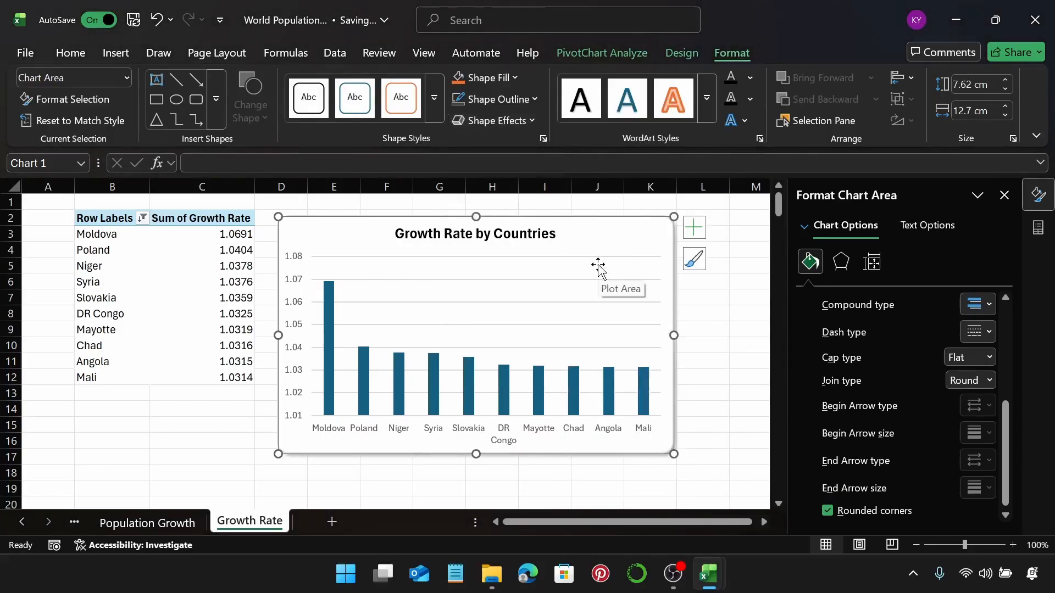
# Step: Set the gap width of the chart's column series to 130%
pyautogui.click(330, 304)
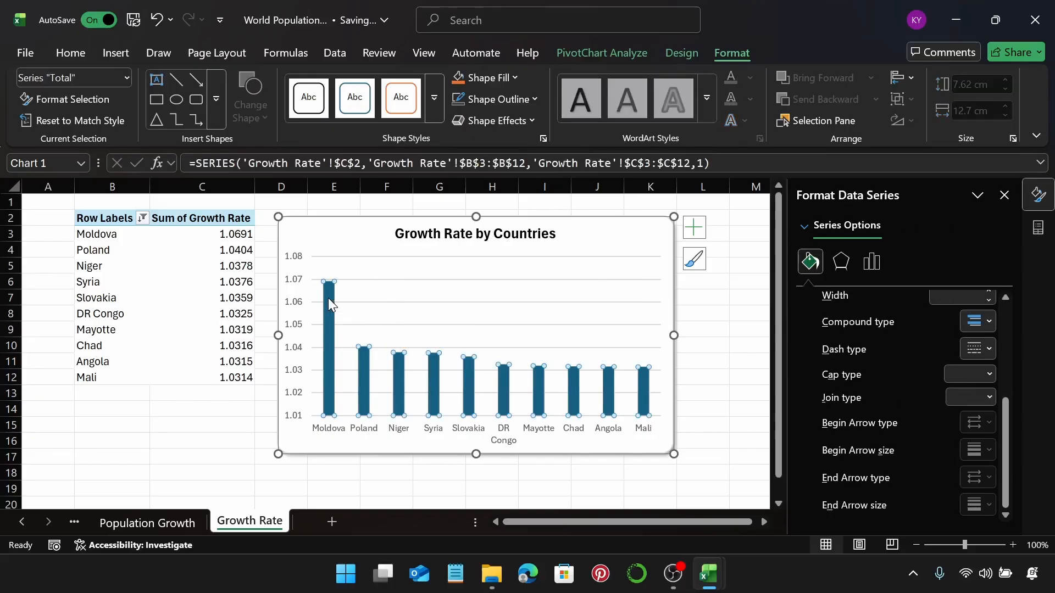
pyautogui.click(873, 263)
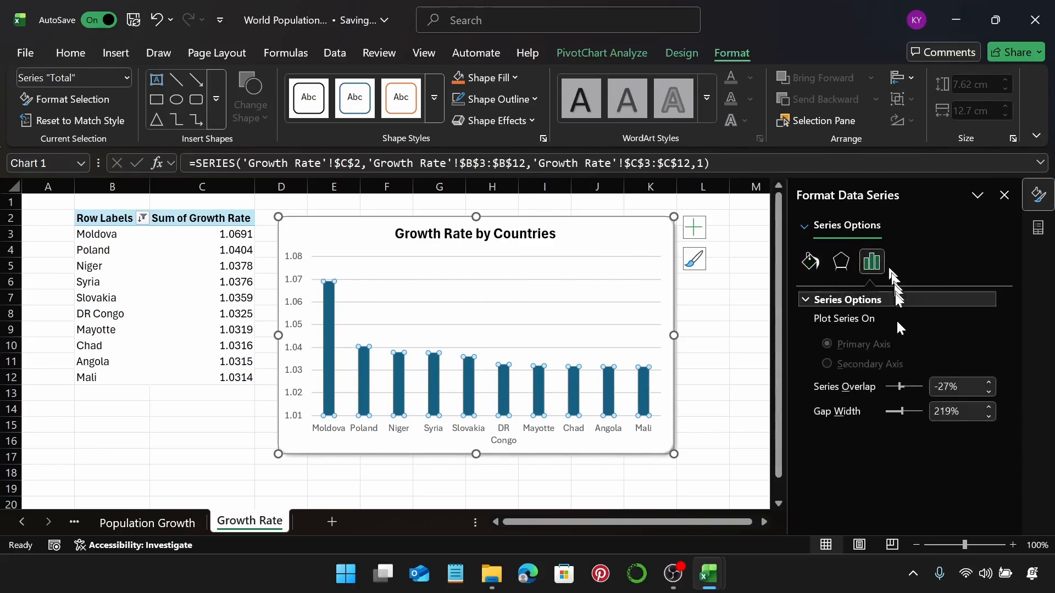
pyautogui.click(951, 413)
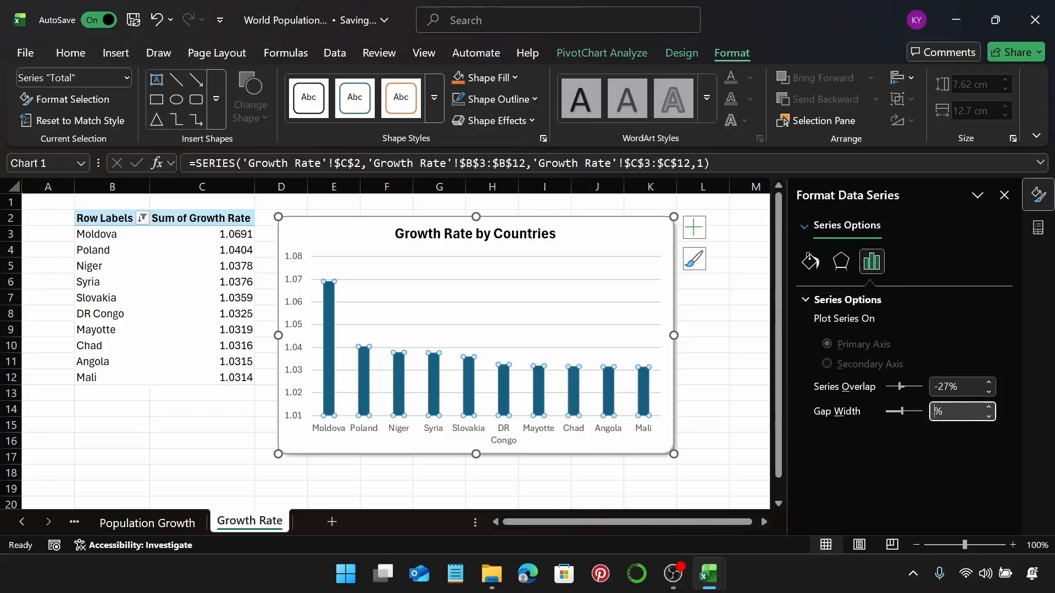
pyautogui.press('Return')
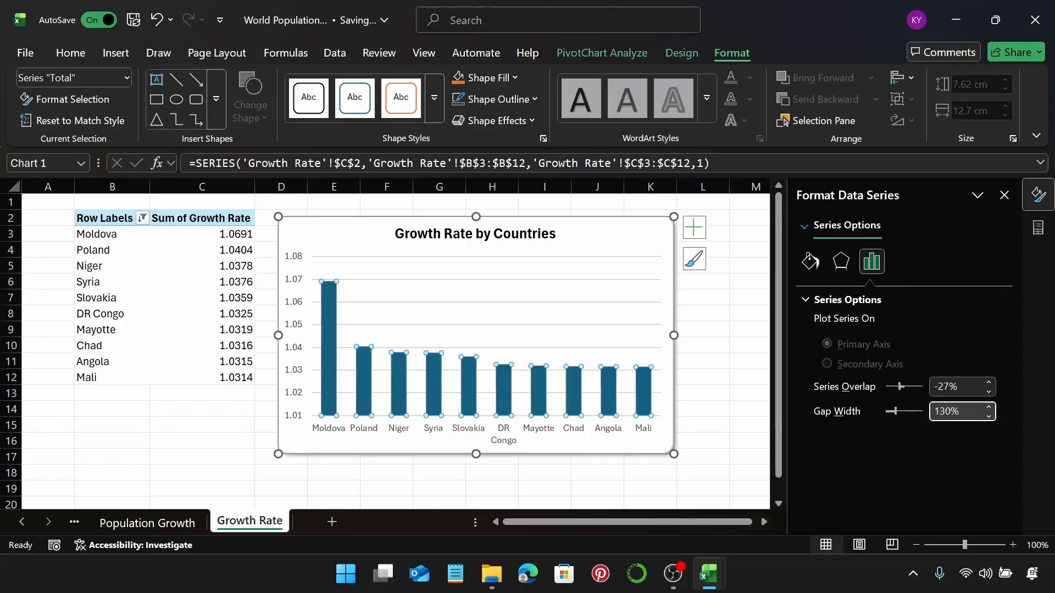
# Step: Fill the column series with the recent solid blue #4A66AC and view its custom colour values
pyautogui.click(805, 264)
pyautogui.click(832, 323)
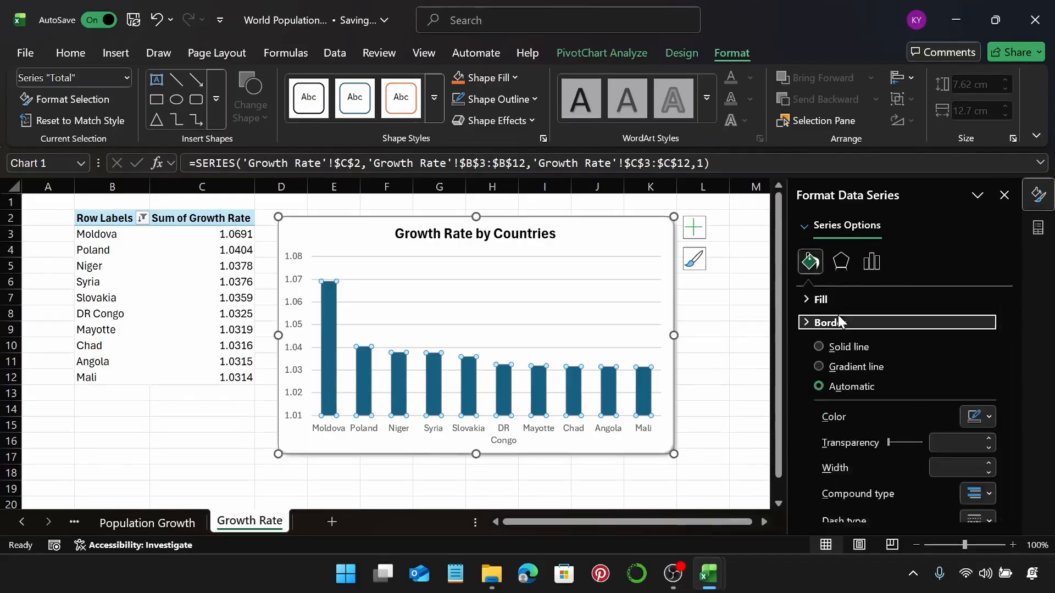
pyautogui.click(843, 300)
pyautogui.click(978, 498)
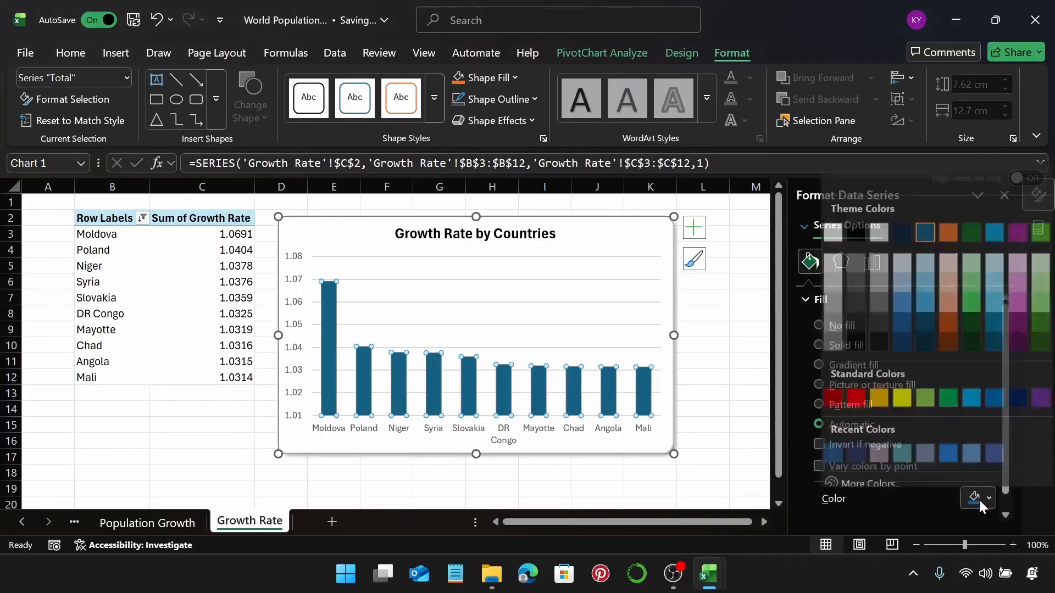
pyautogui.click(993, 447)
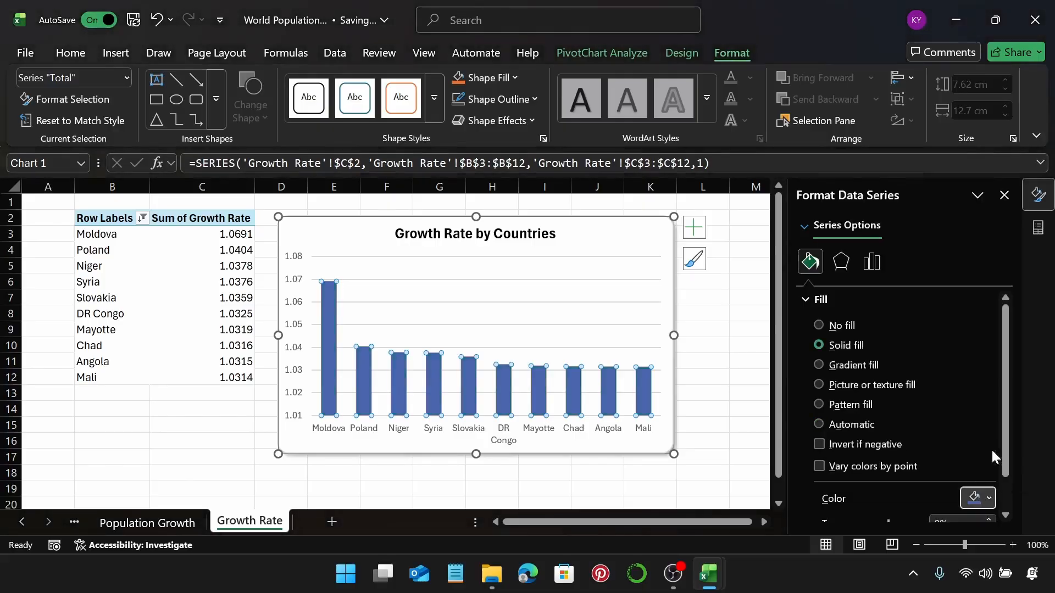
pyautogui.click(976, 495)
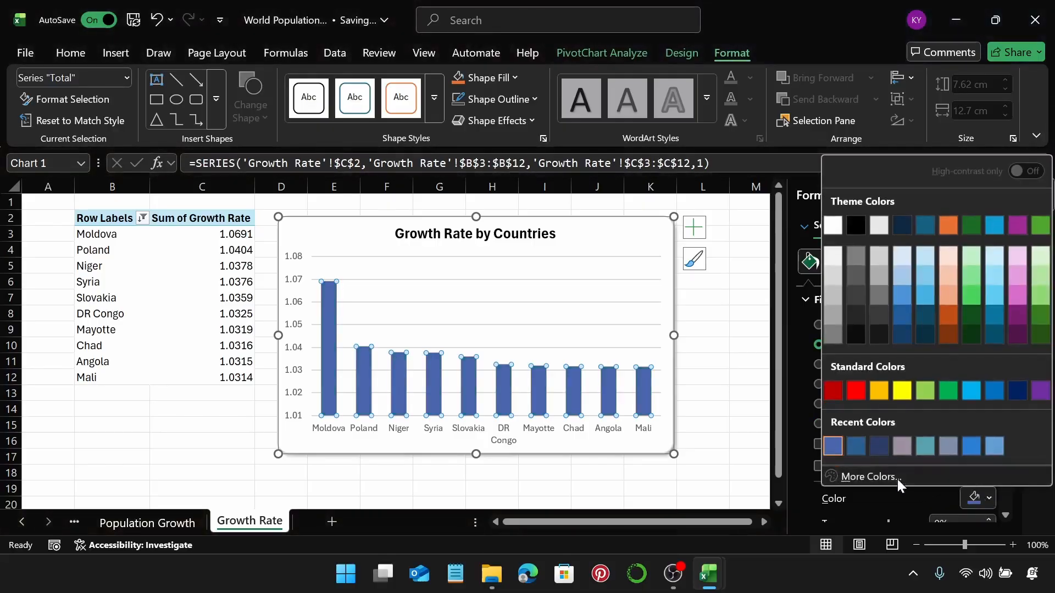
pyautogui.click(897, 478)
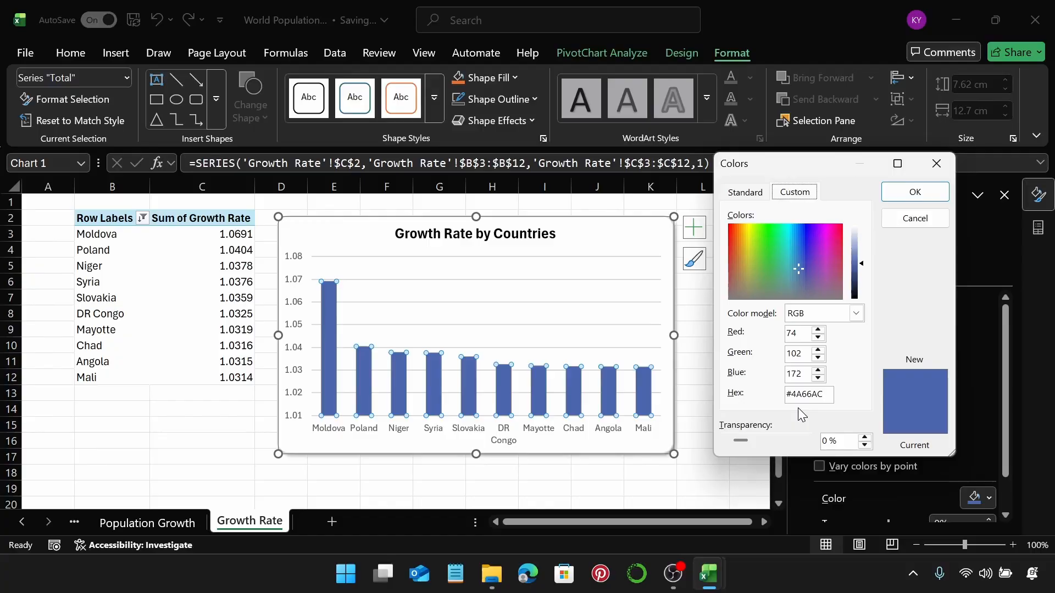
pyautogui.click(935, 163)
# Step: Widen the Growth Rate by Countries chart to about 14.09 cm, keeping its height
pyautogui.click(625, 237)
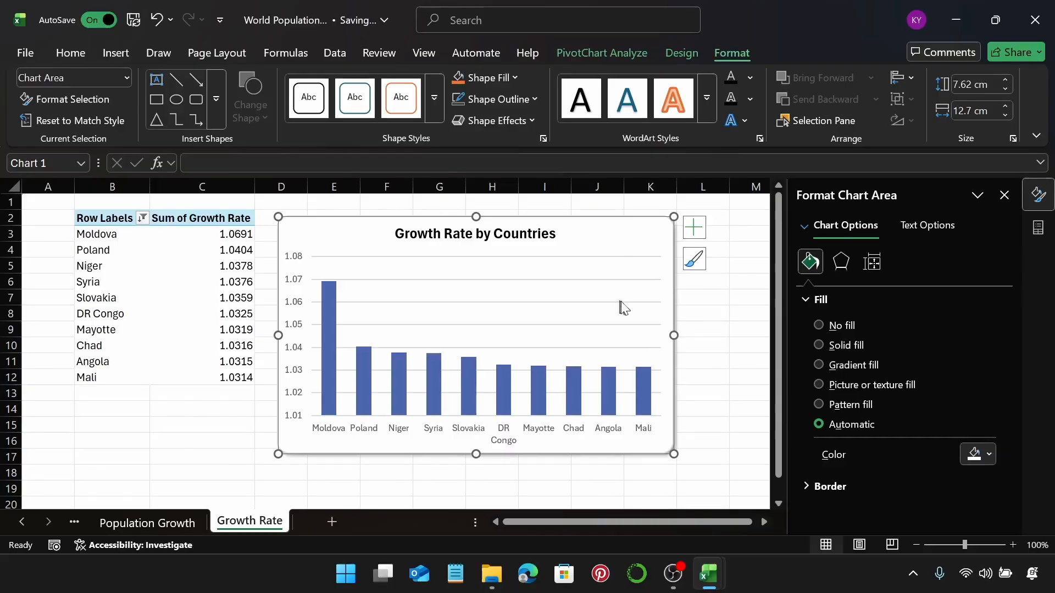
pyautogui.moveTo(674, 336); pyautogui.dragTo(717, 347)
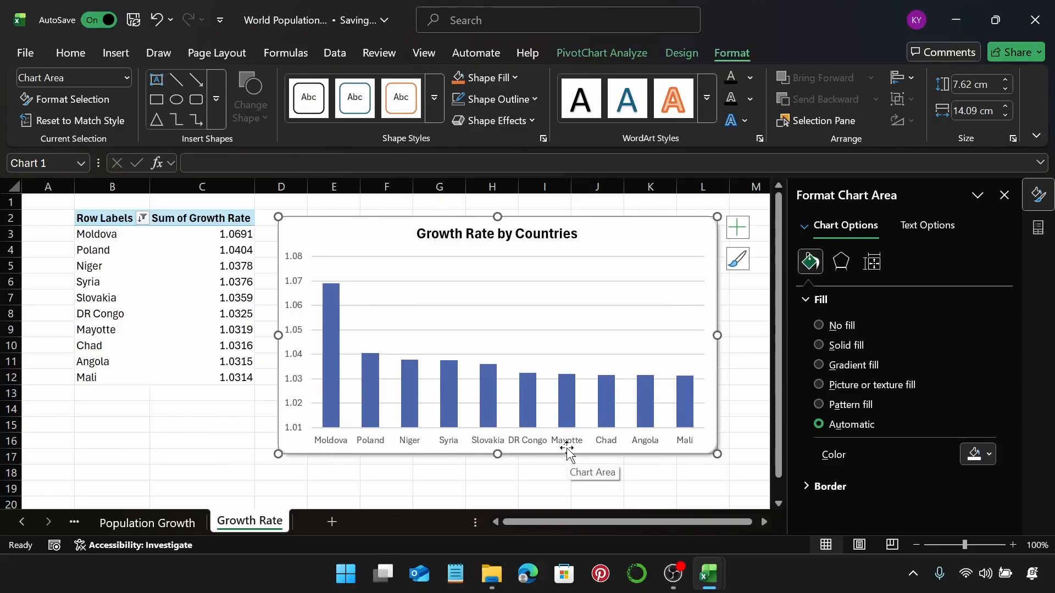
pyautogui.click(741, 297)
pyautogui.click(694, 237)
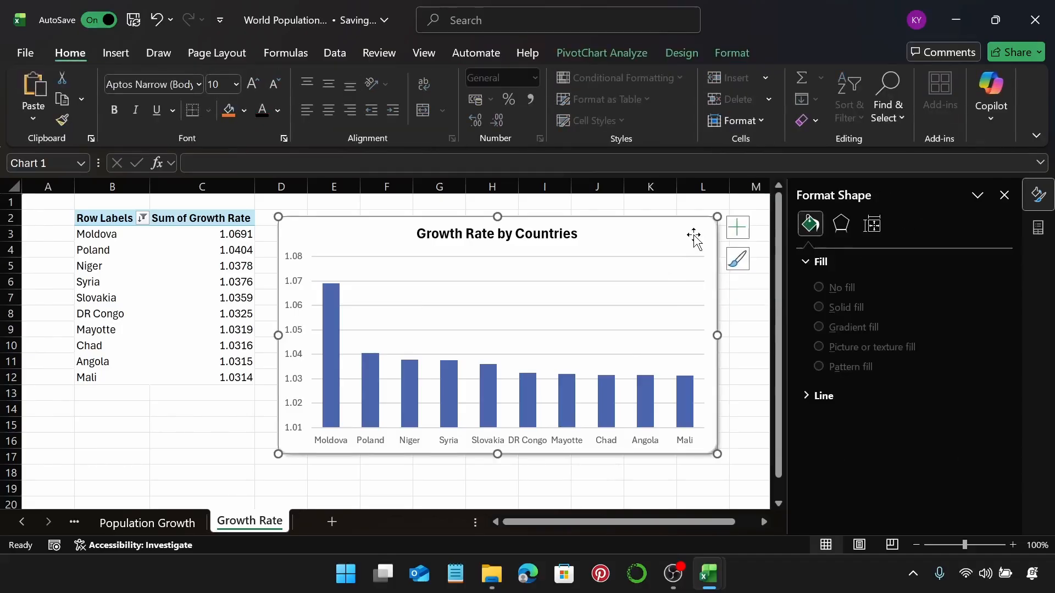
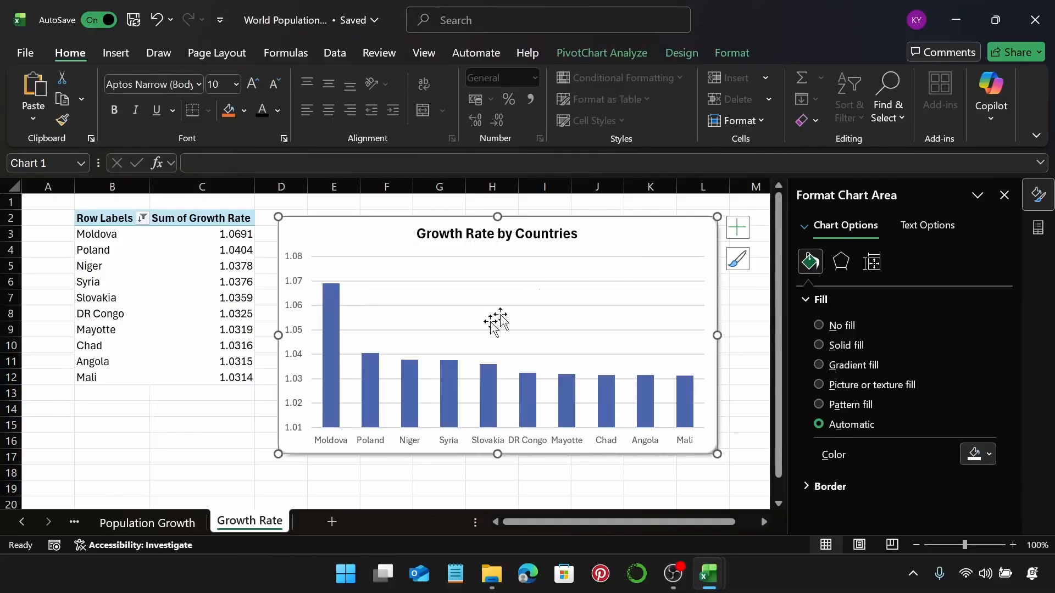
# Step: Add a new worksheet after Growth Rate and name it Continent
pyautogui.click(332, 521)
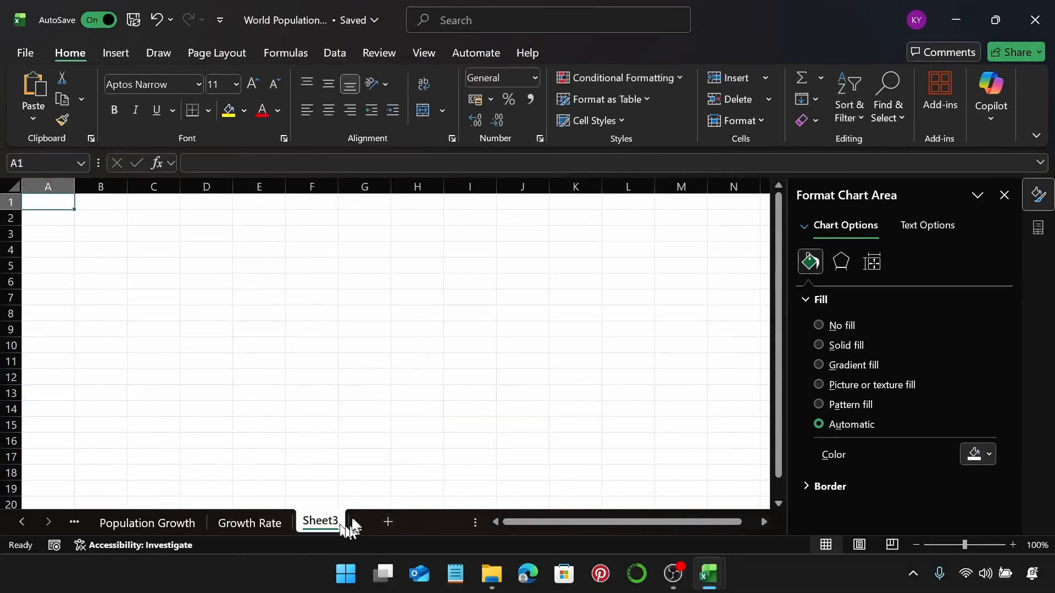
pyautogui.doubleClick(325, 521)
pyautogui.write('C')
pyautogui.write('ombine')
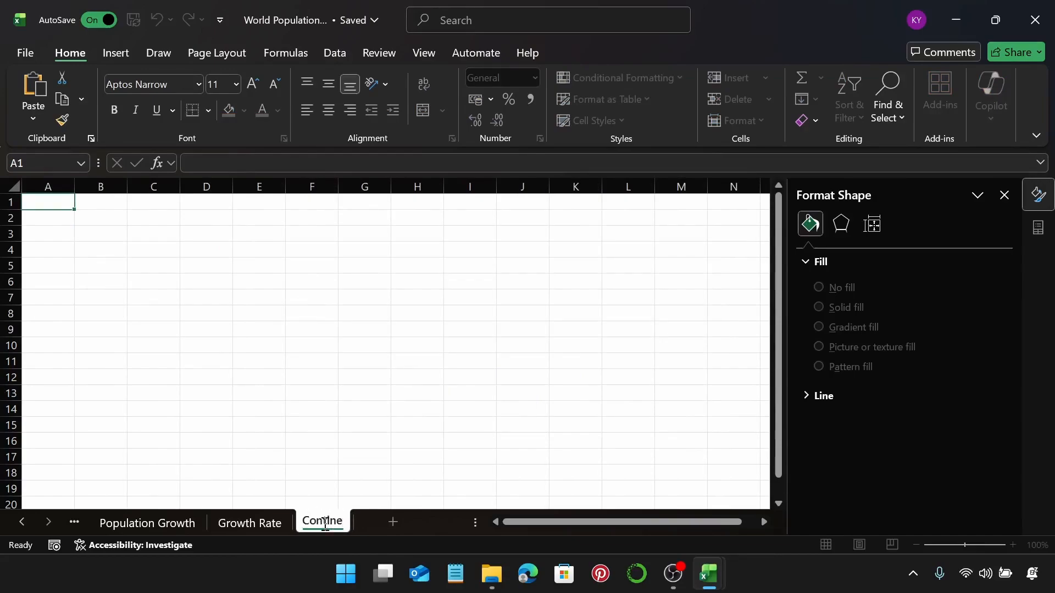
pyautogui.write('nt')
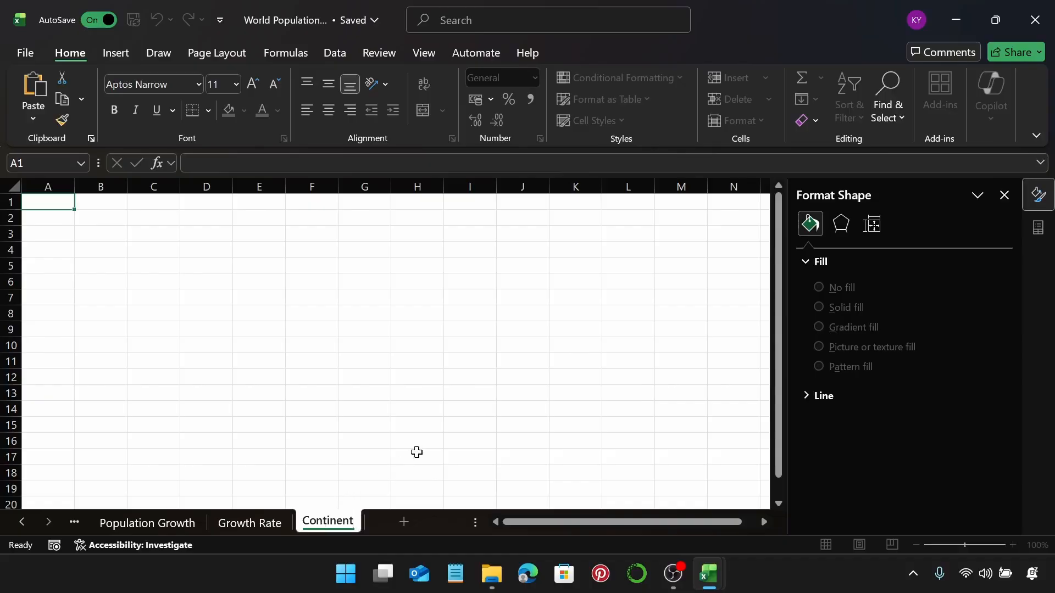
pyautogui.press('Return')
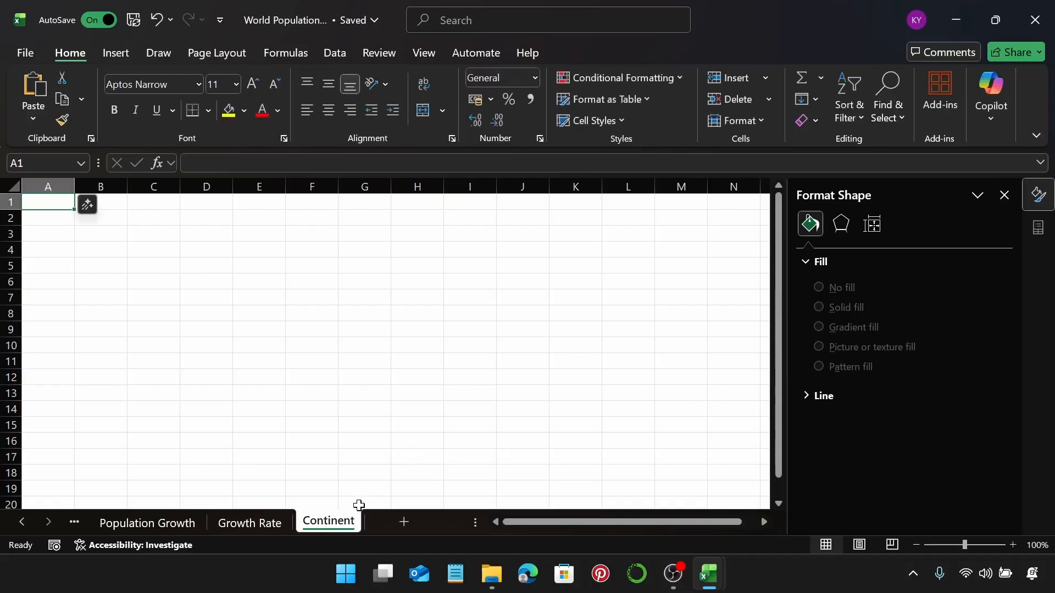
# Step: Create a PivotTable from Table1 at cell B2 of the Continent sheet
pyautogui.click(108, 218)
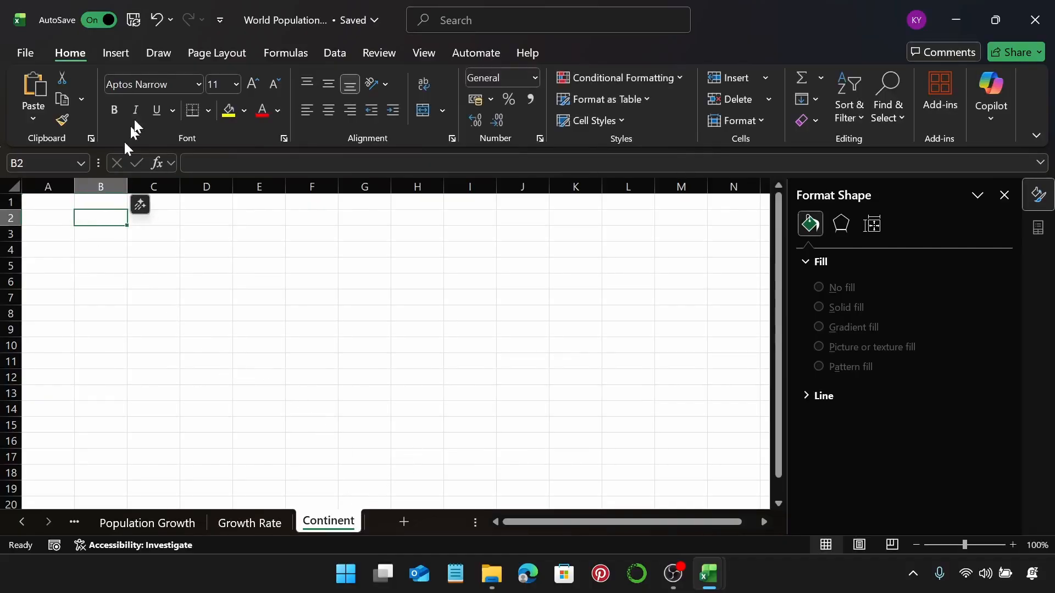
pyautogui.click(123, 57)
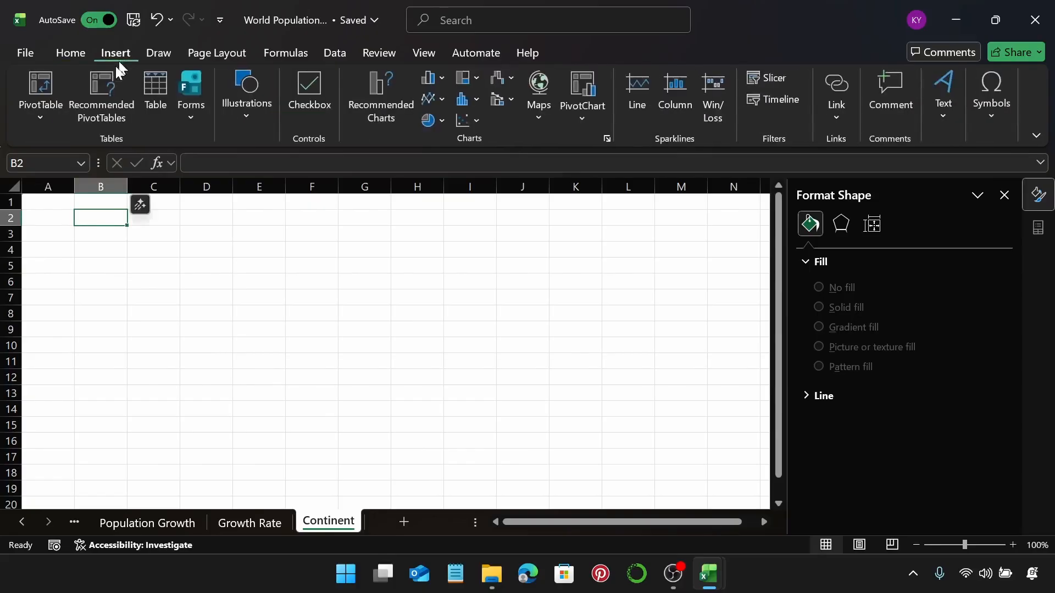
pyautogui.click(47, 80)
pyautogui.write('Table1')
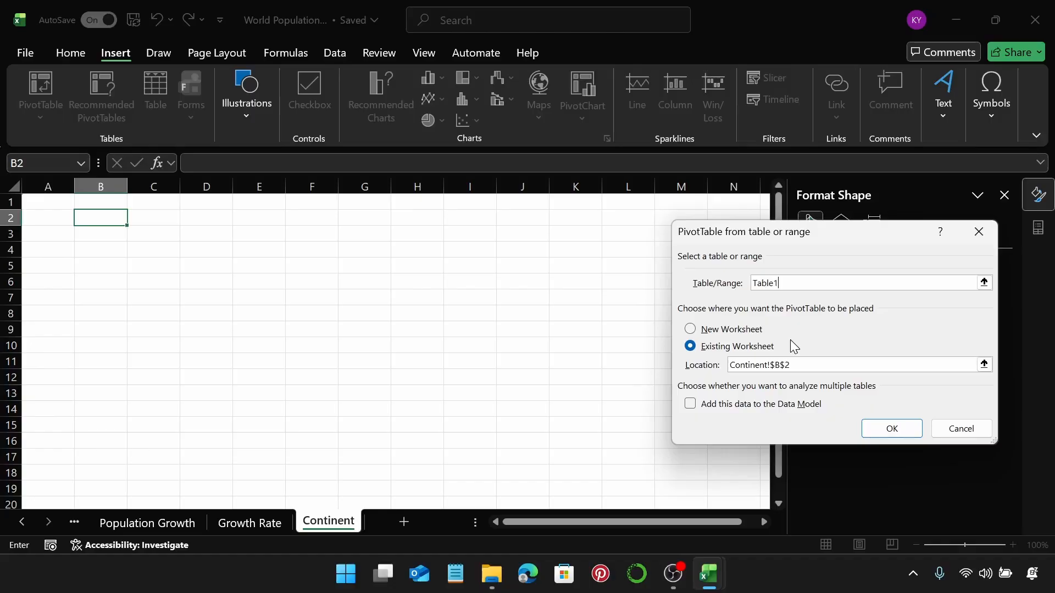
pyautogui.press('Return')
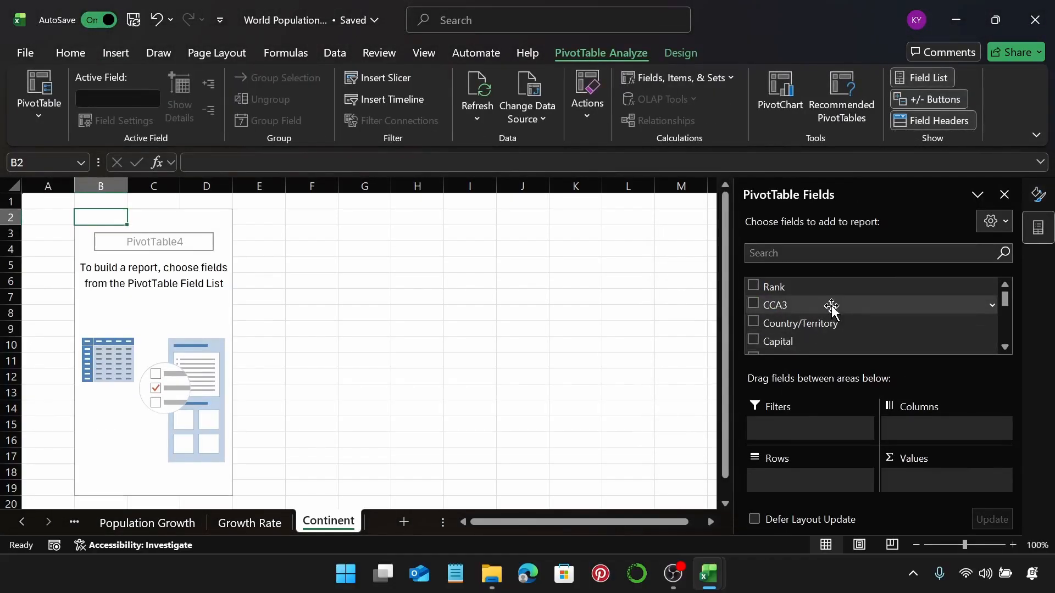
# Step: Set Continent as the PivotTable's row field and 2022 Population as its summed value field
pyautogui.scroll(-1, 873, 323)
pyautogui.moveTo(855, 322); pyautogui.dragTo(830, 482)
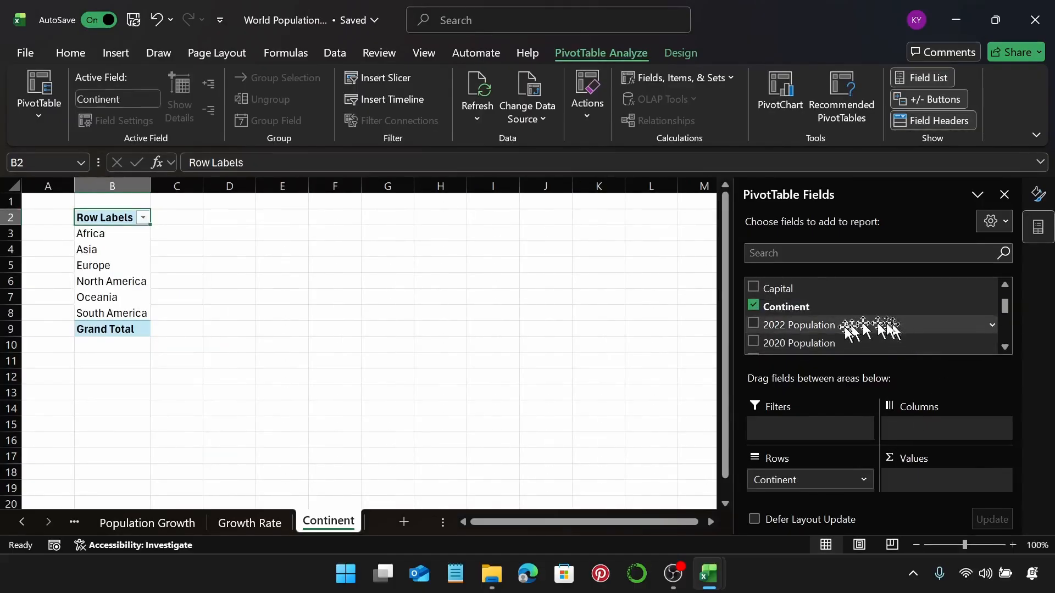
pyautogui.moveTo(833, 330); pyautogui.dragTo(956, 472)
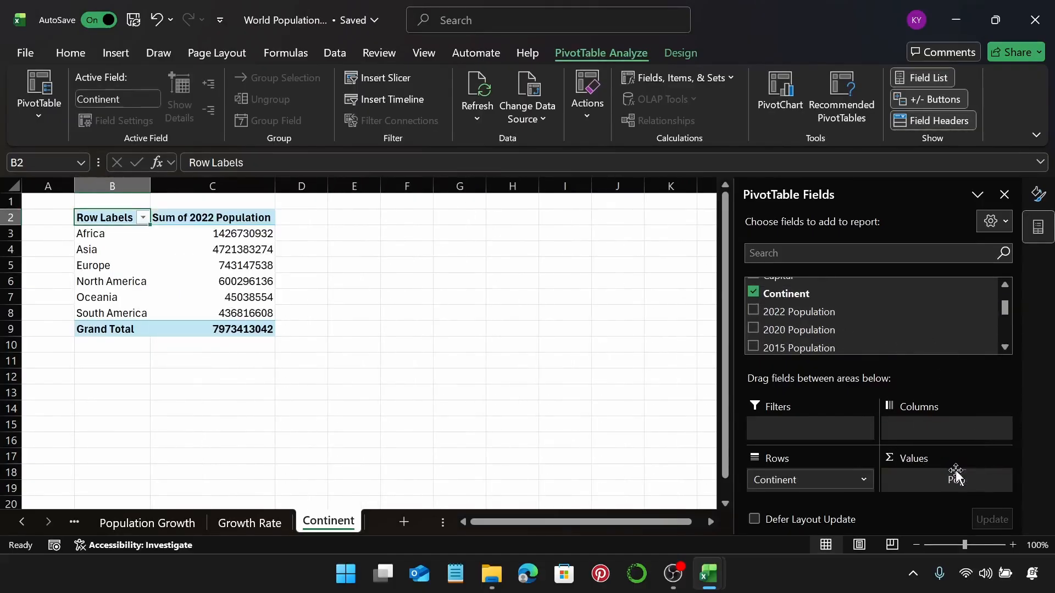
# Step: Remove the grand total row from the continent PivotTable
pyautogui.click(106, 329)
pyautogui.rightClick(106, 329)
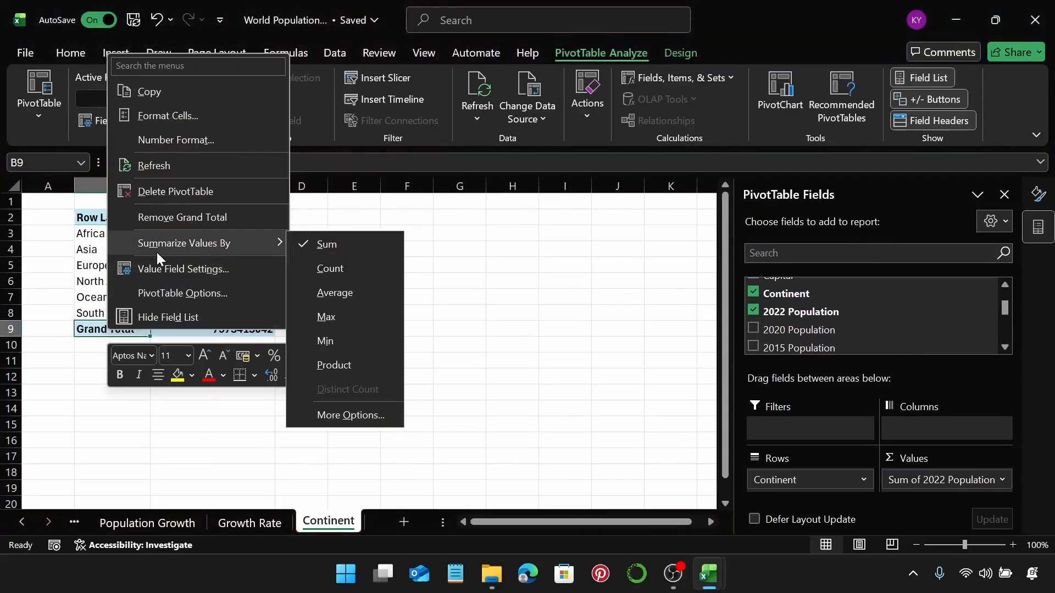
pyautogui.click(171, 220)
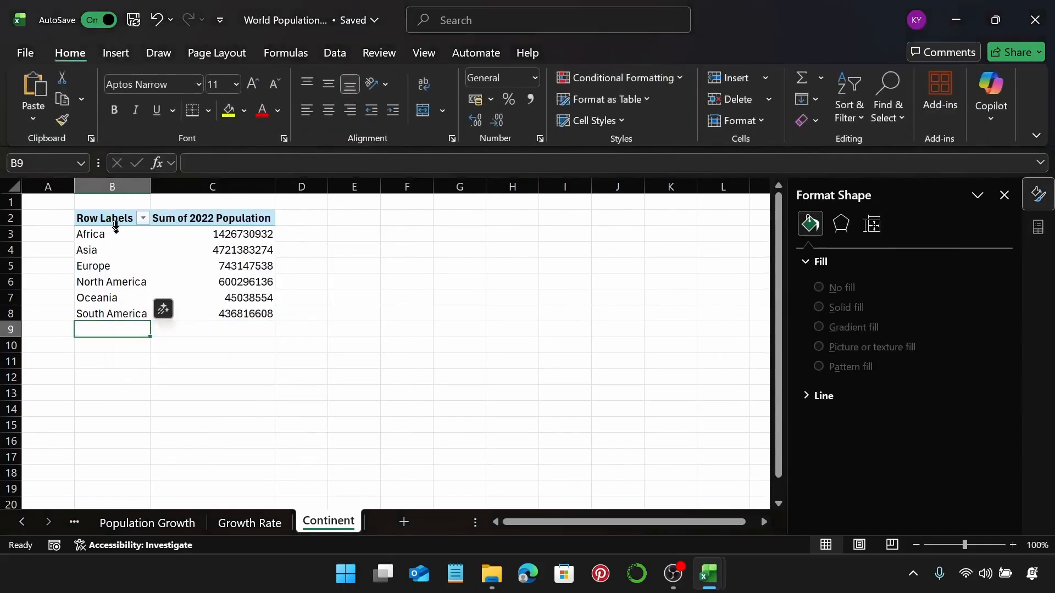
# Step: Sort the continents in descending order by Sum of 2022 Population
pyautogui.click(143, 219)
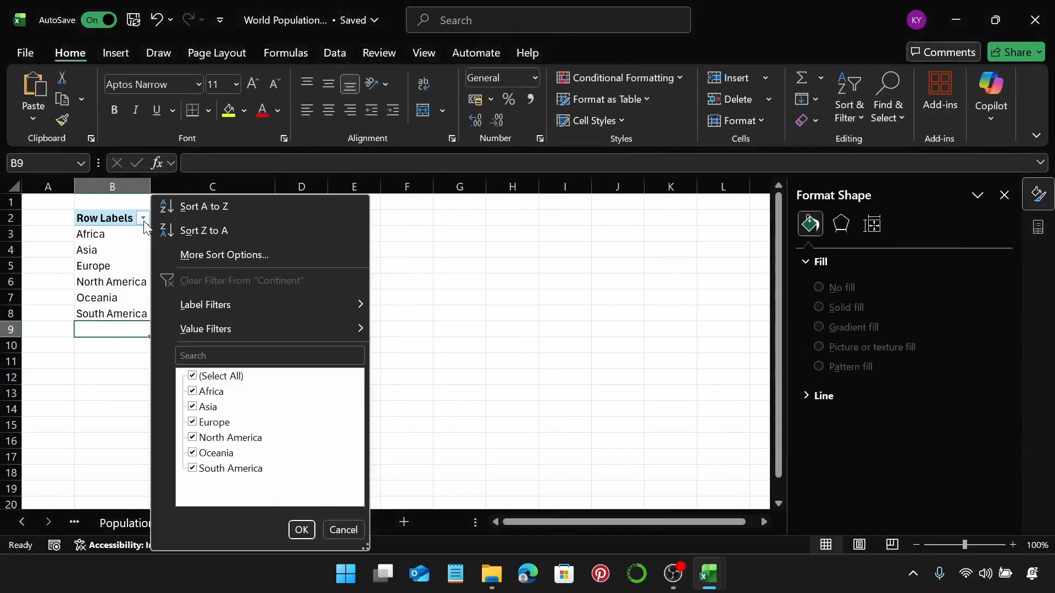
pyautogui.click(213, 254)
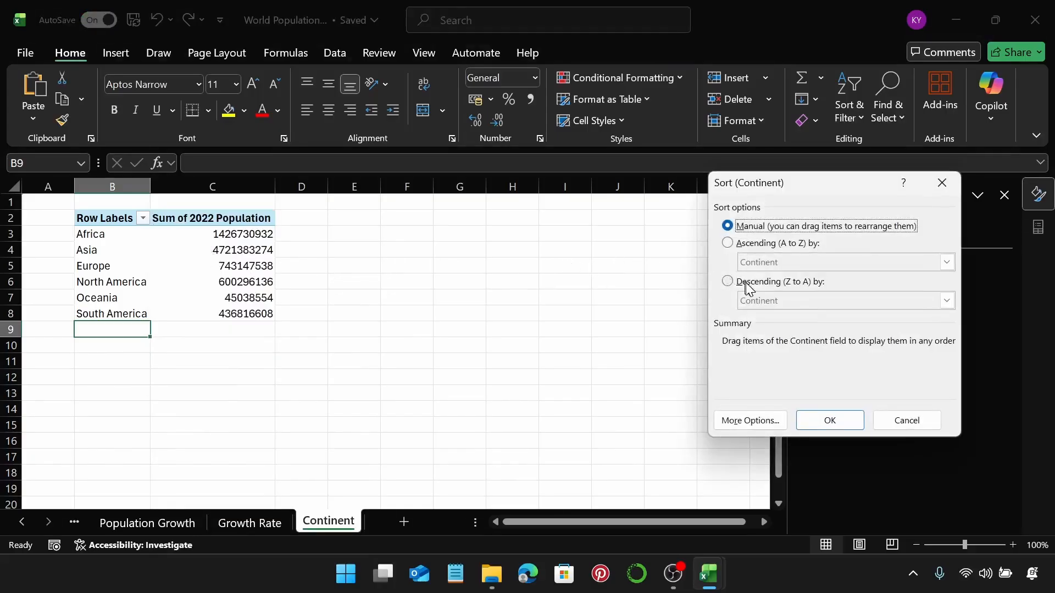
pyautogui.click(726, 284)
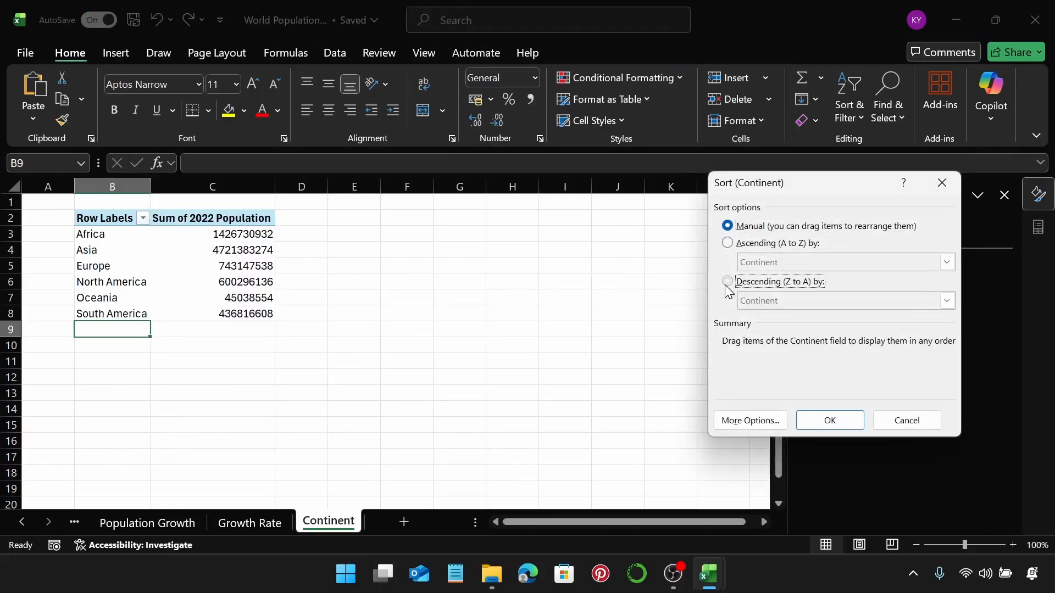
pyautogui.click(946, 301)
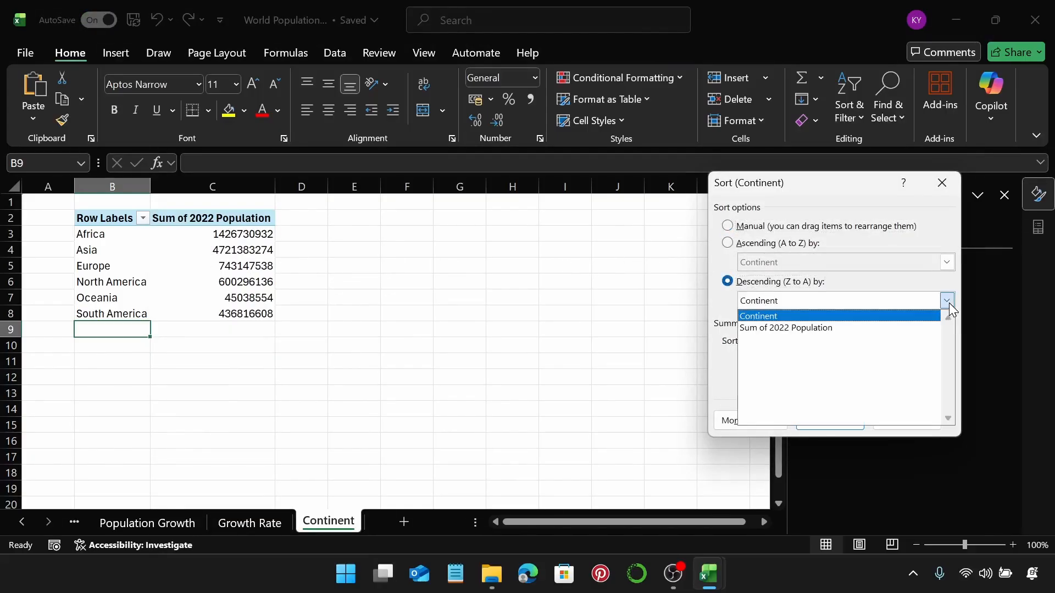
pyautogui.click(842, 332)
pyautogui.click(832, 417)
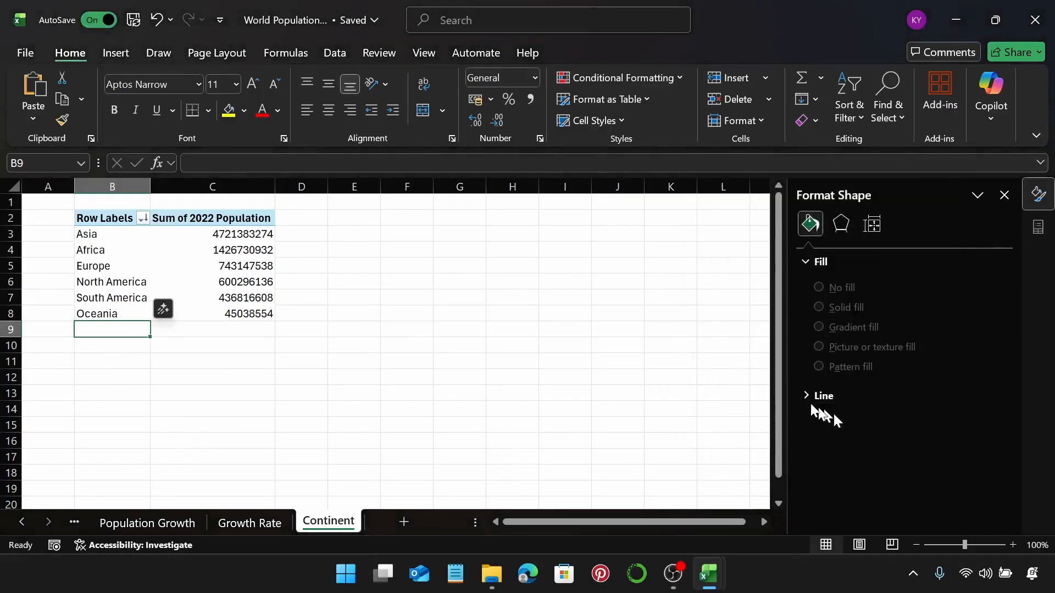
# Step: Insert a 2-D clustered column PivotChart from the continent PivotTable and place it just beside the table's population column
pyautogui.click(212, 237)
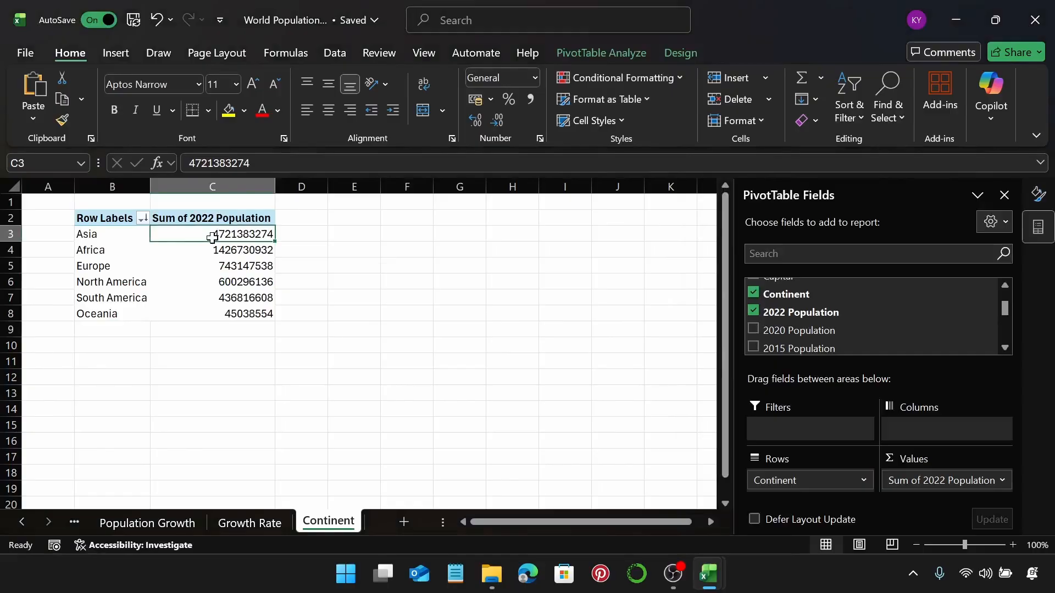
pyautogui.click(116, 53)
pyautogui.click(433, 78)
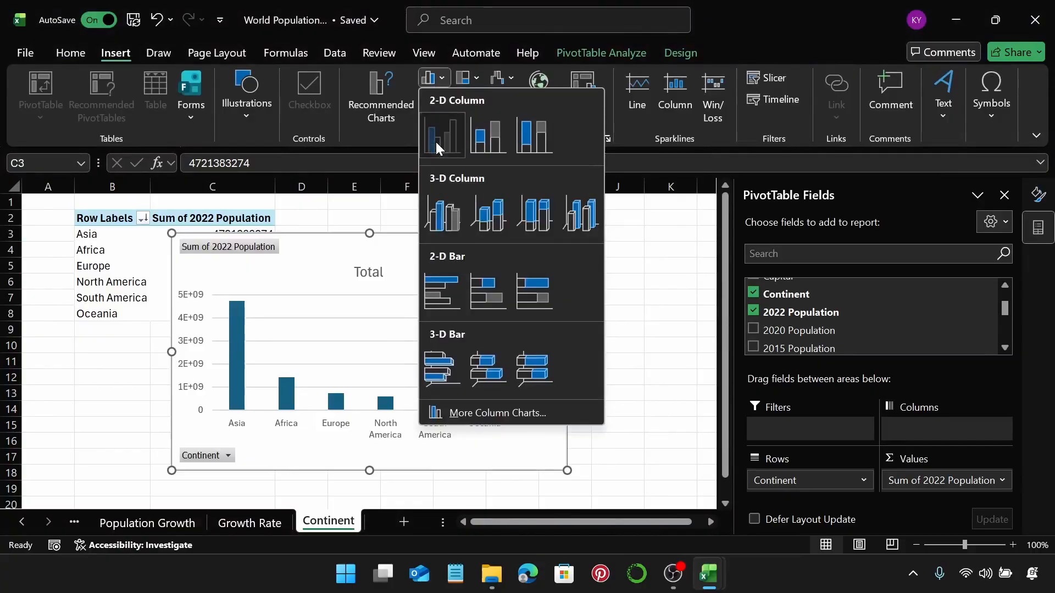
pyautogui.click(437, 147)
pyautogui.moveTo(454, 236); pyautogui.dragTo(567, 242)
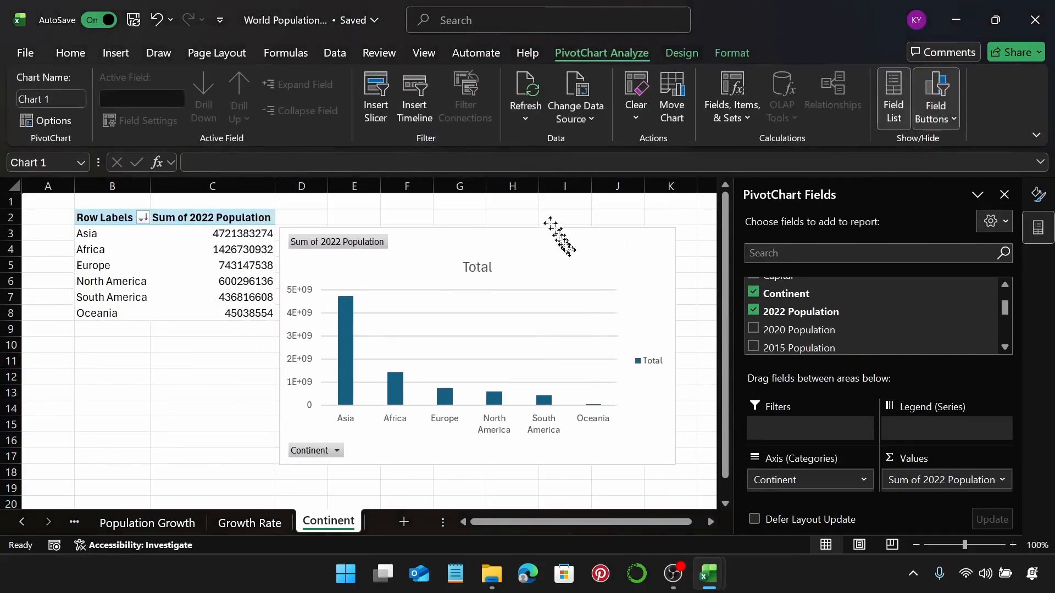
# Step: Hide all field buttons on the chart and change its title to "Population Distribution by Continent"
pyautogui.rightClick(380, 237)
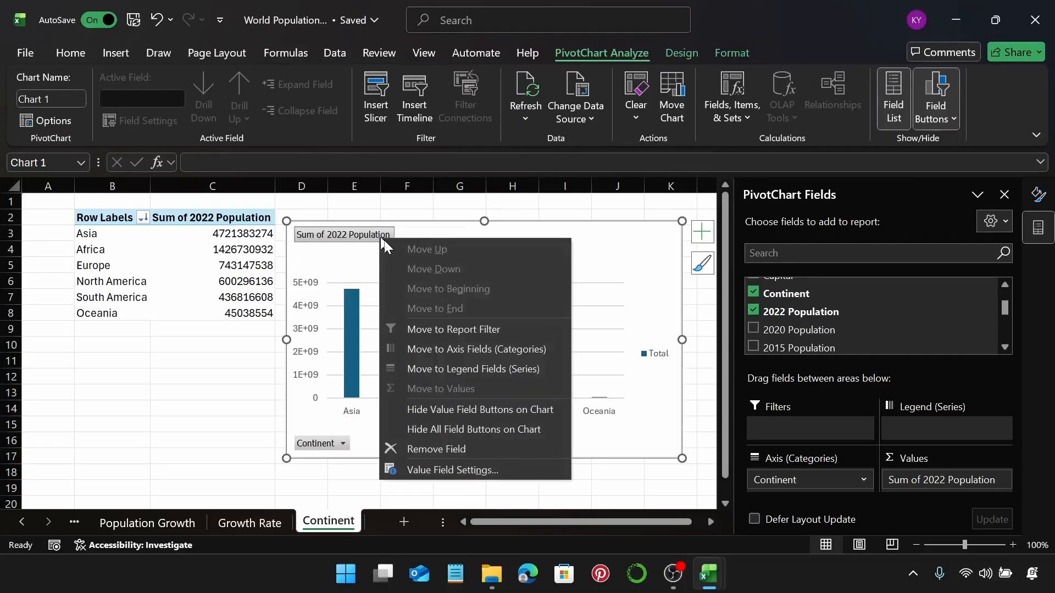
pyautogui.click(509, 430)
pyautogui.click(484, 241)
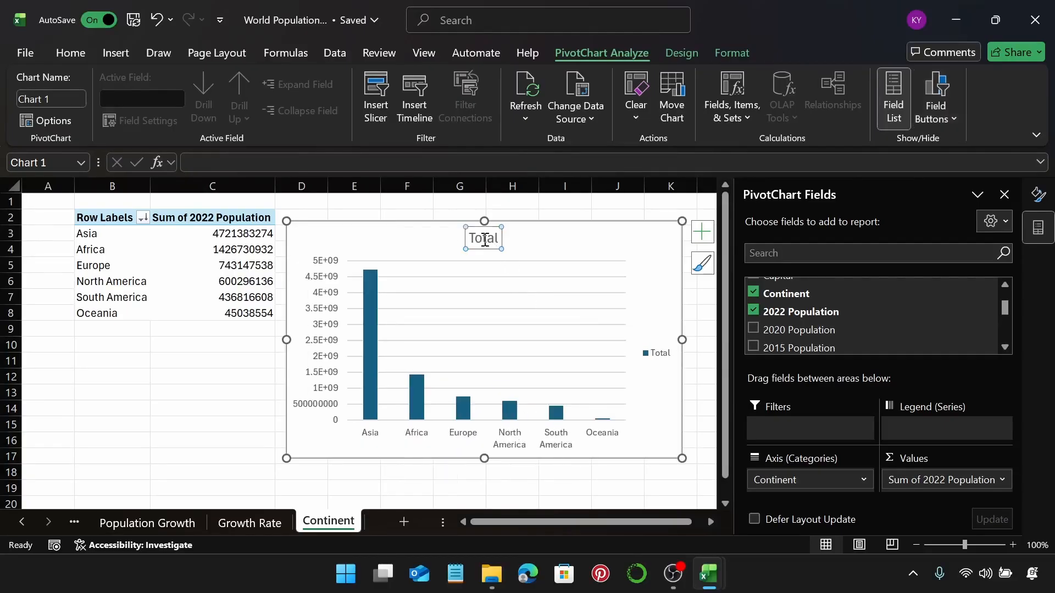
pyautogui.doubleClick(474, 240)
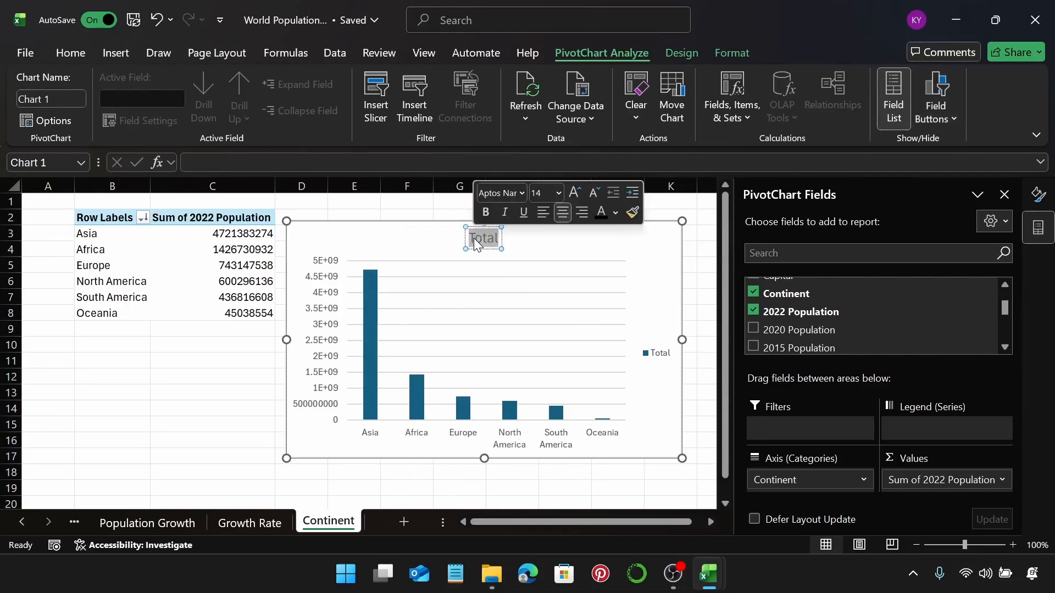
pyautogui.write('P')
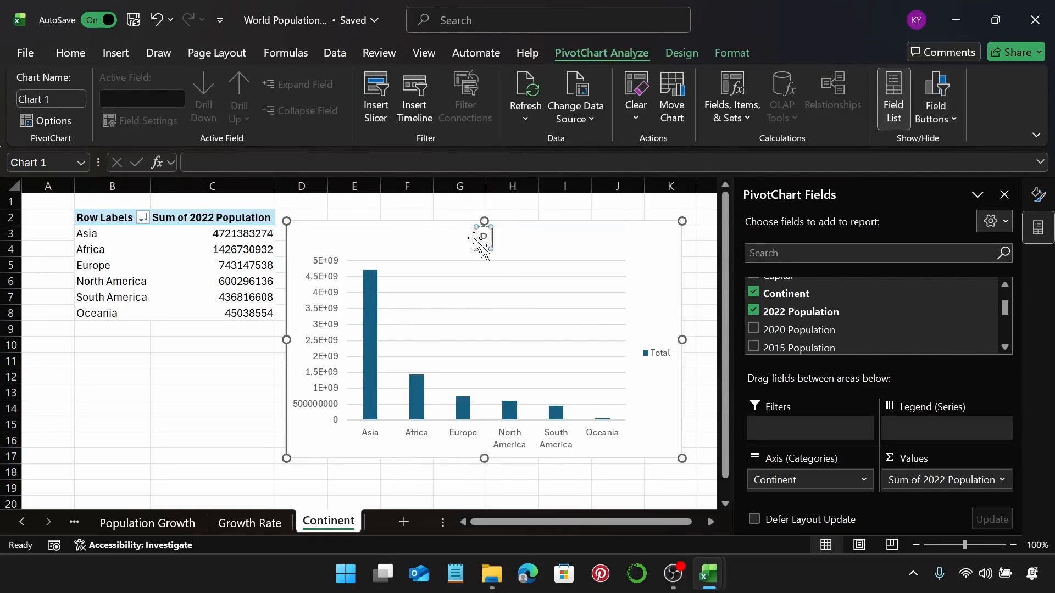
pyautogui.write('opulation')
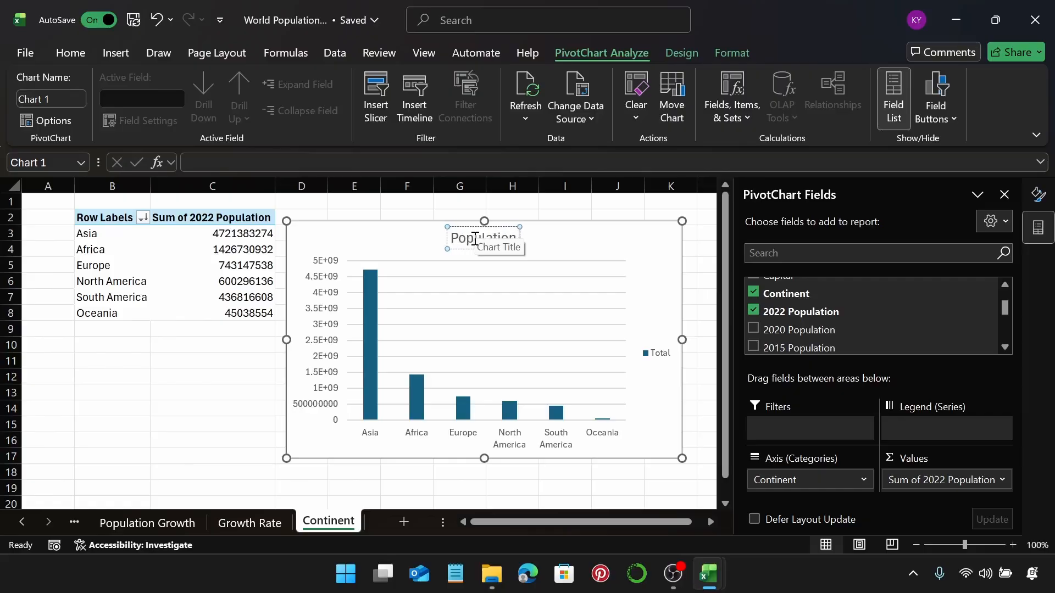
pyautogui.write(' Dist')
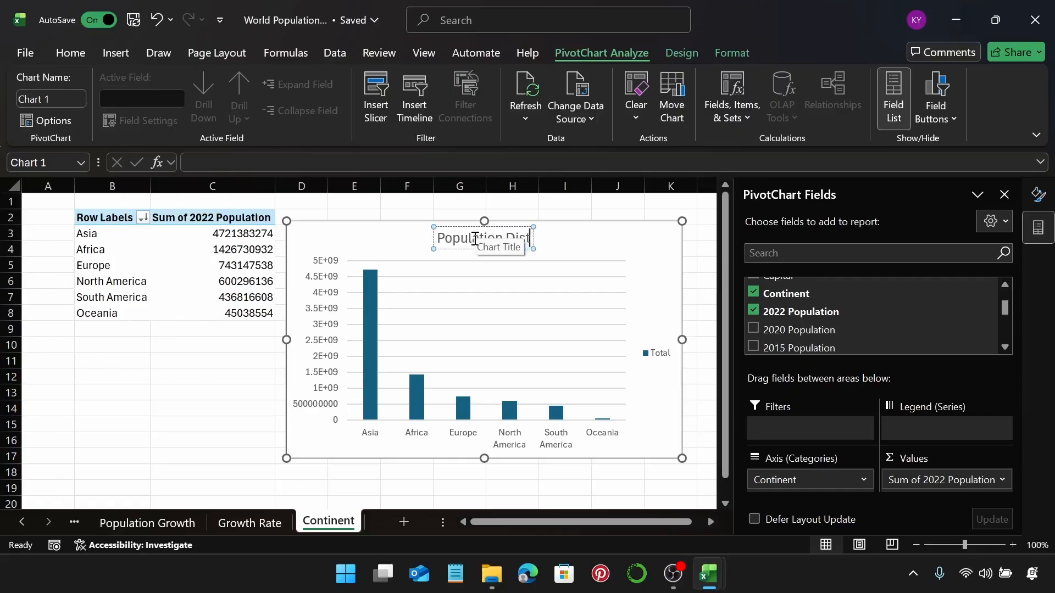
pyautogui.write('ribu')
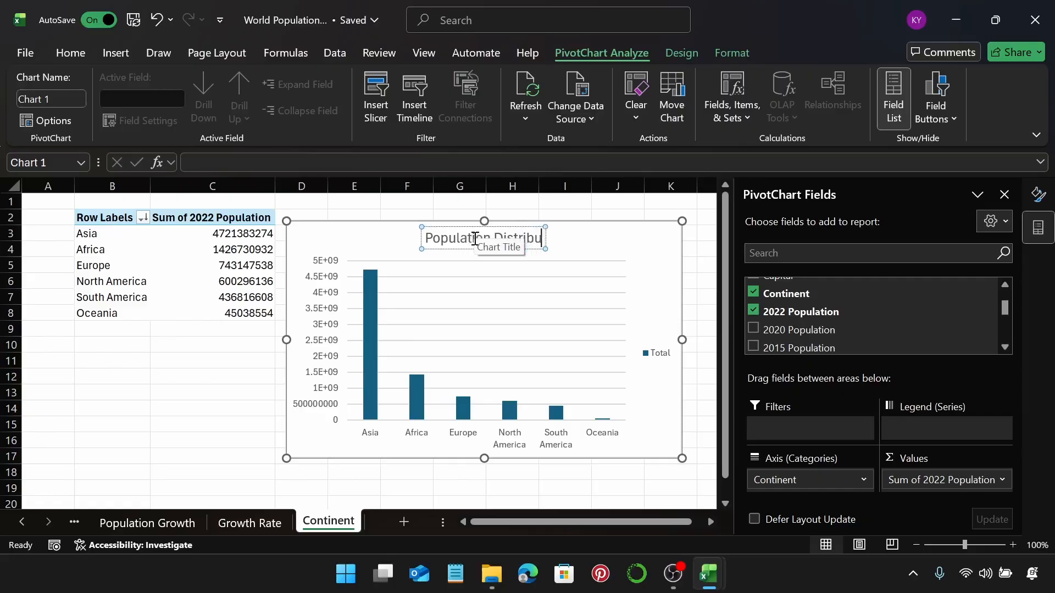
pyautogui.write('tion by')
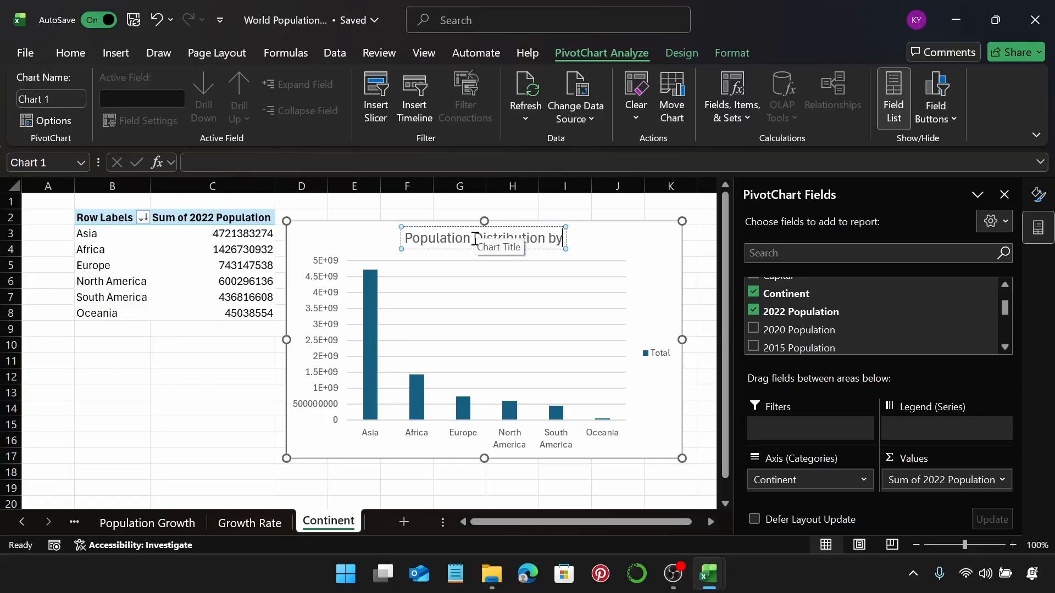
pyautogui.write(' Con')
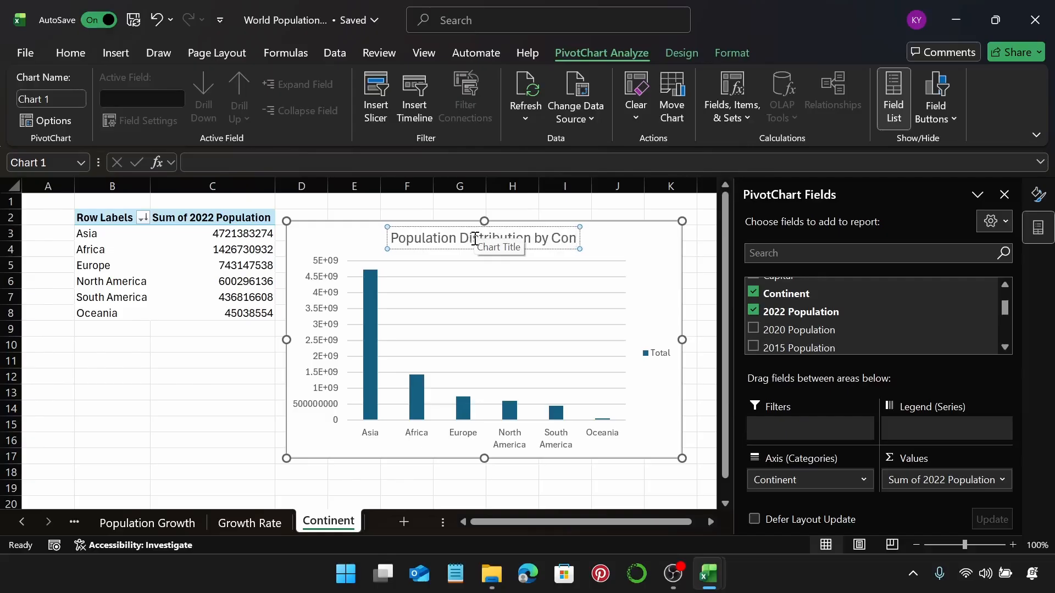
pyautogui.write('tinent')
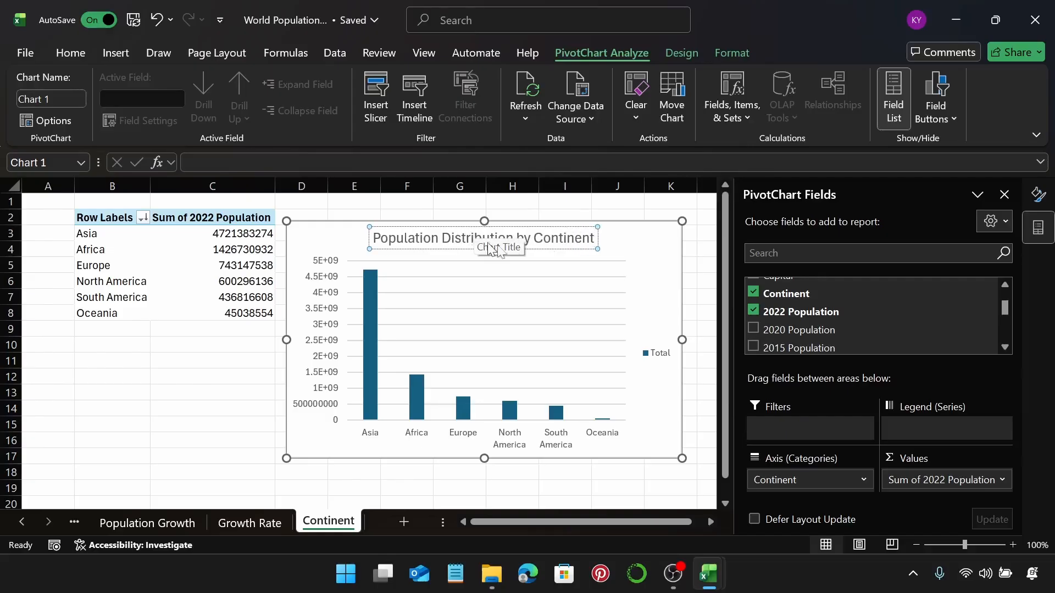
# Step: Format the chart title as bold text at font size 11
pyautogui.click(622, 238)
pyautogui.click(596, 236)
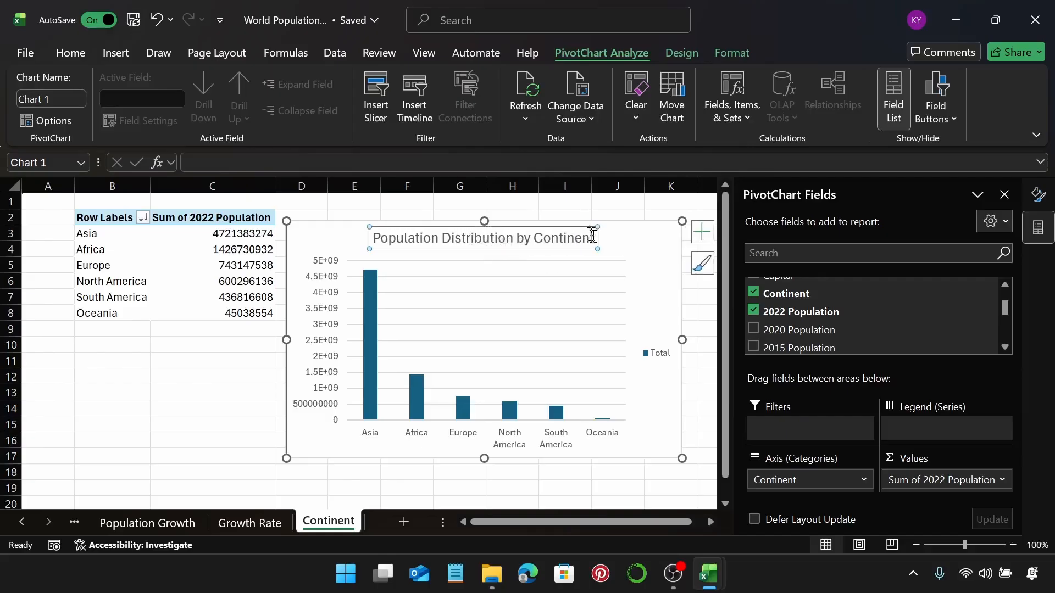
pyautogui.click(82, 56)
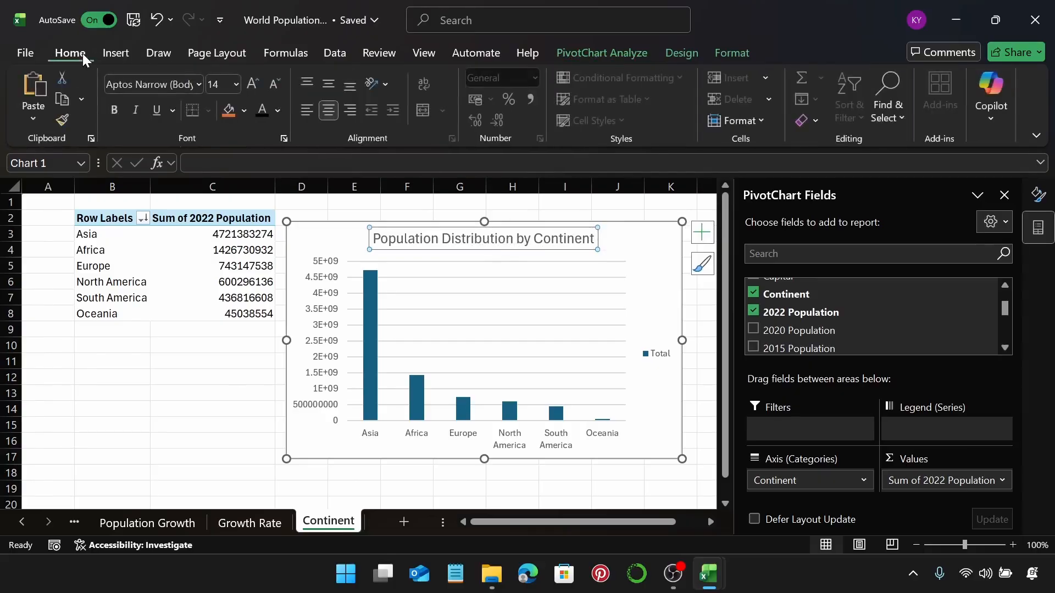
pyautogui.click(236, 85)
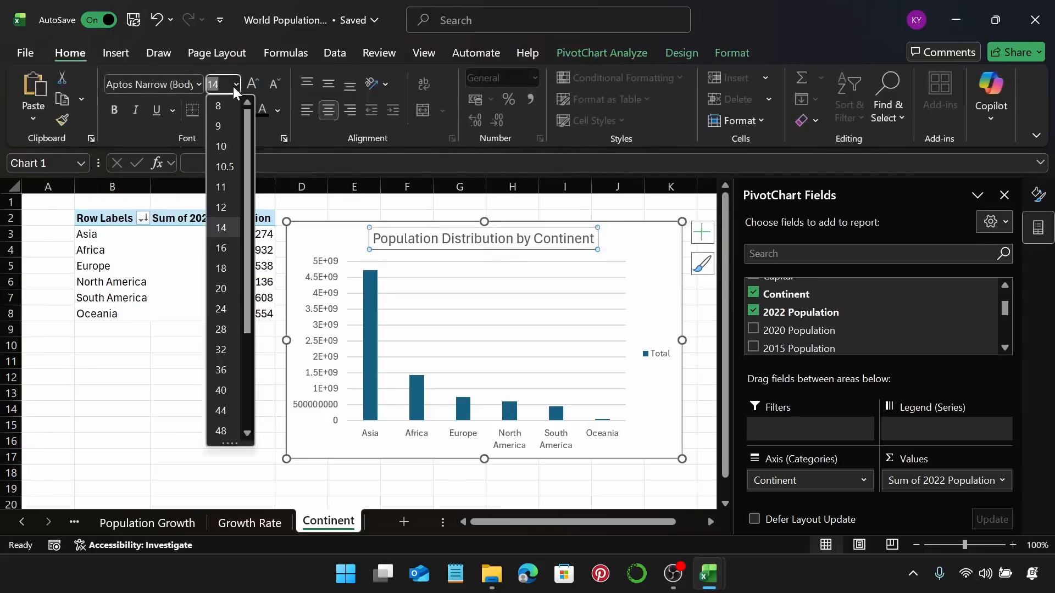
pyautogui.click(231, 188)
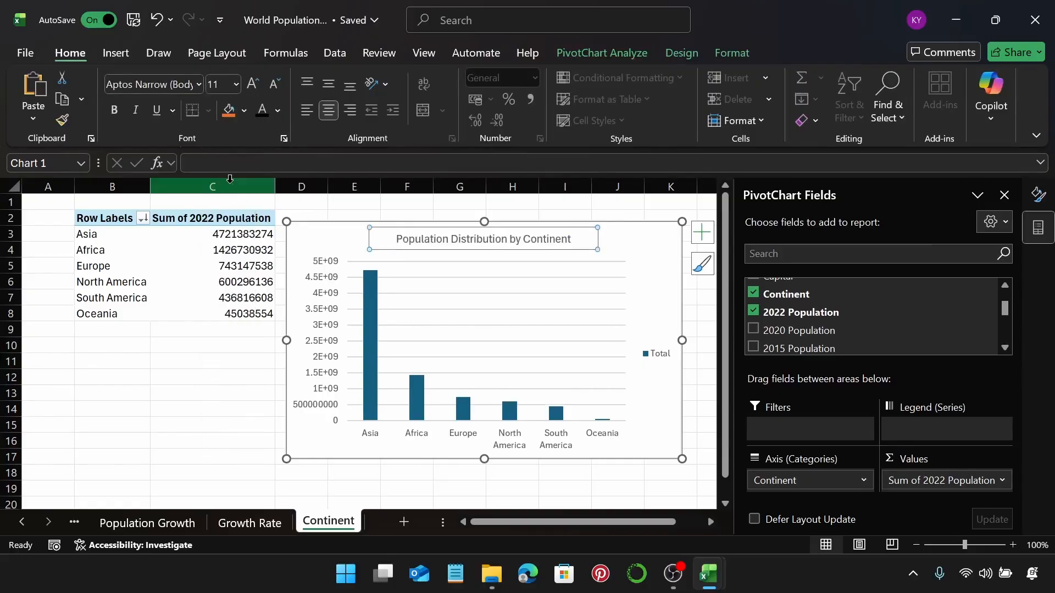
pyautogui.click(117, 113)
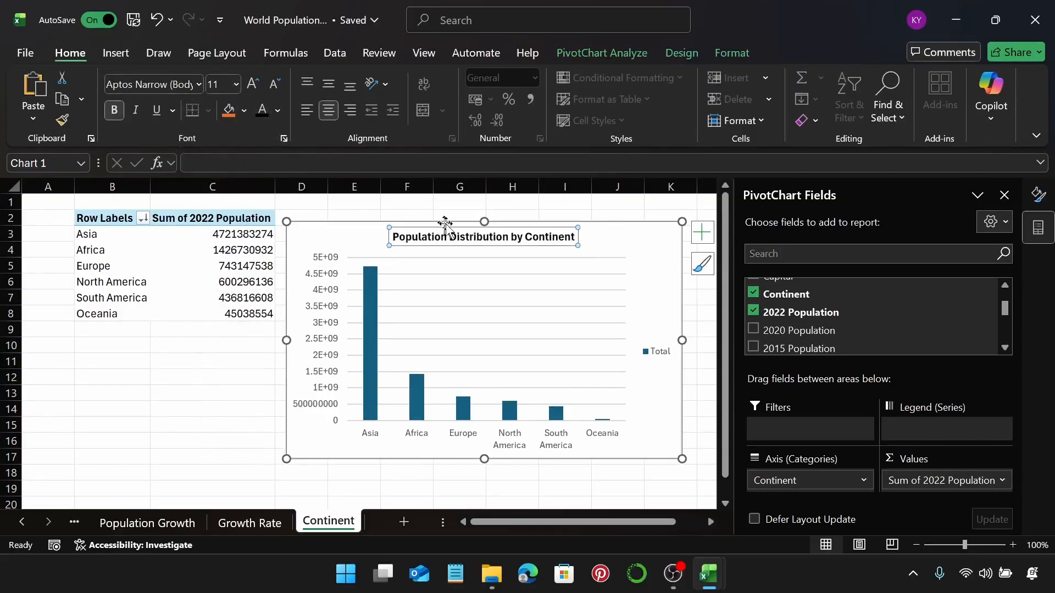
# Step: Delete the legend from the continent chart and give the chart area rounded corners
pyautogui.click(671, 353)
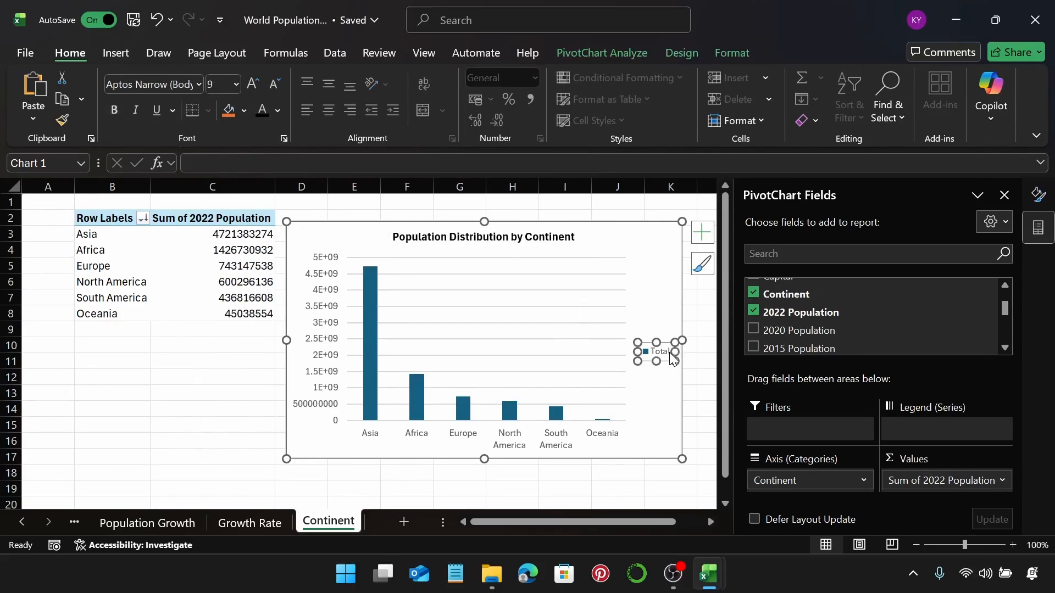
pyautogui.press('Delete')
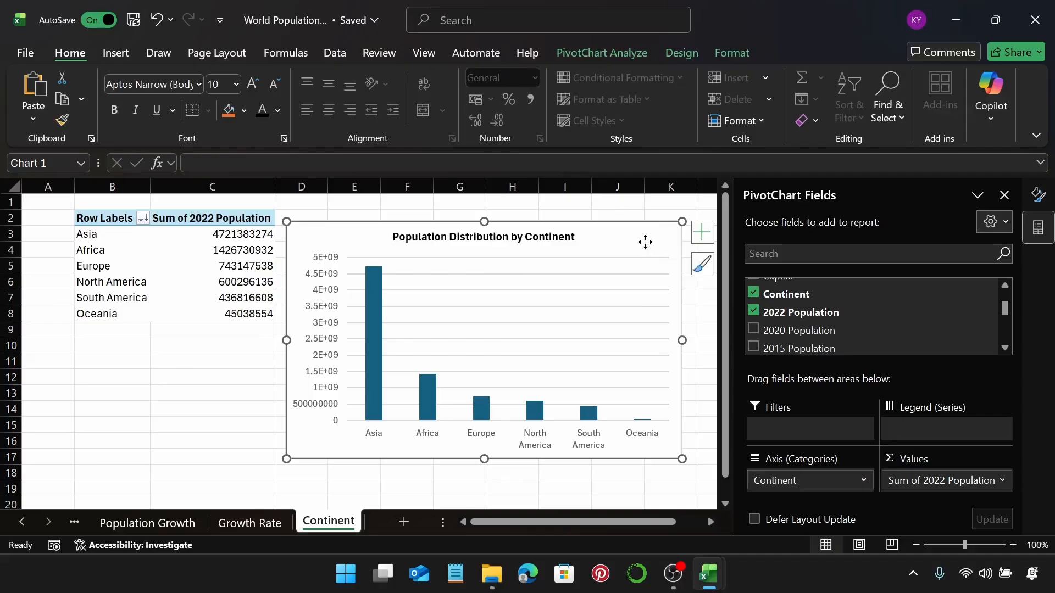
pyautogui.rightClick(645, 242)
pyautogui.moveTo(749, 544)
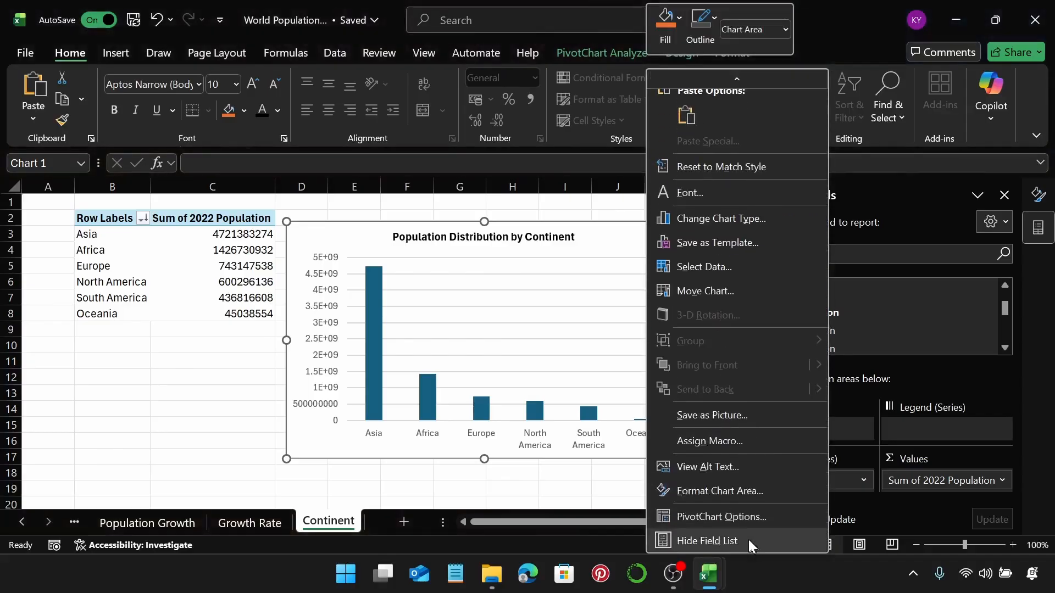
pyautogui.click(750, 495)
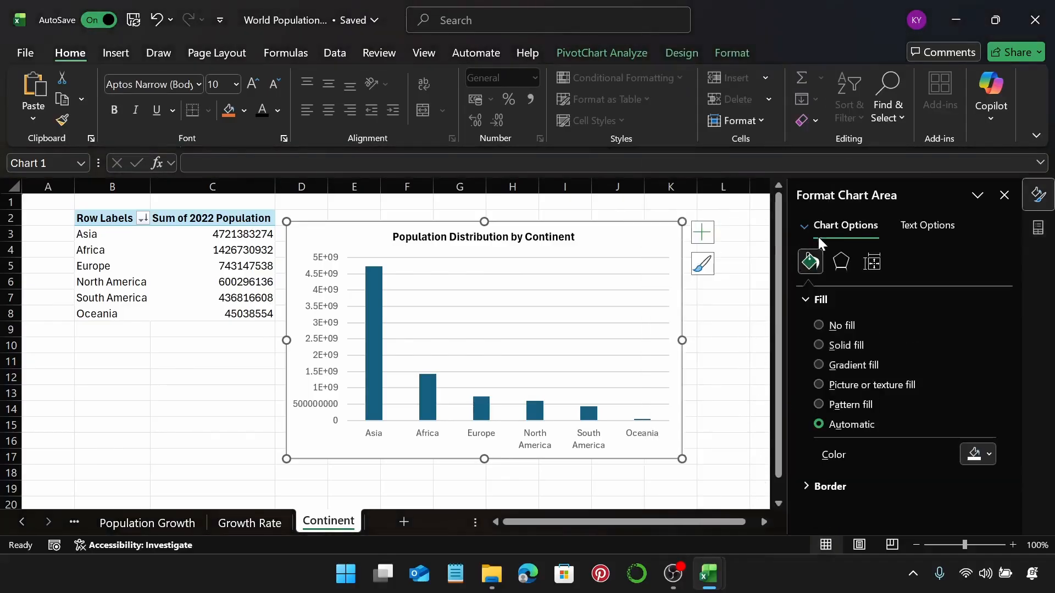
pyautogui.click(826, 300)
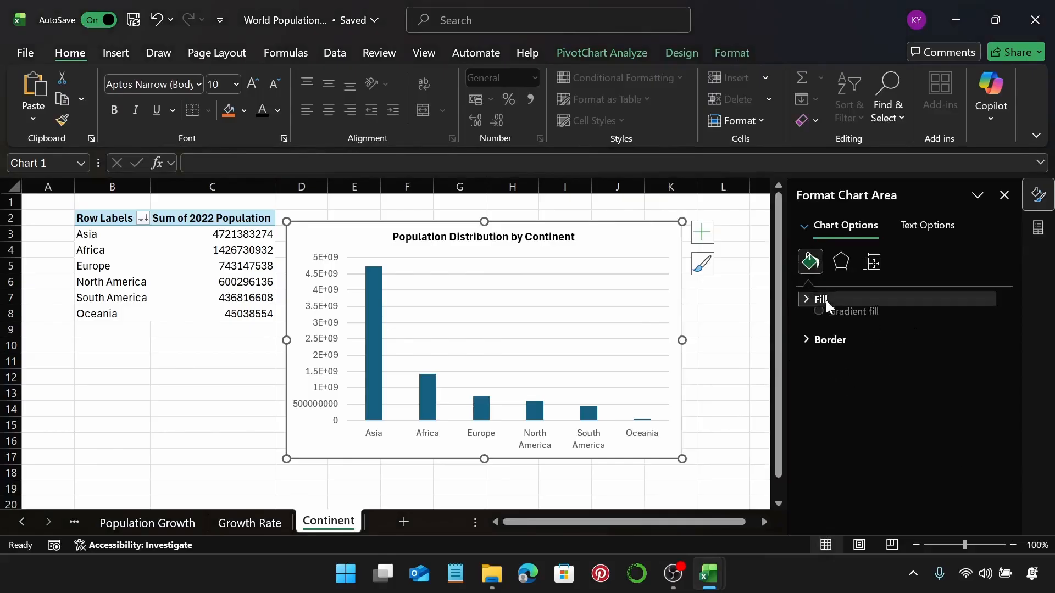
pyautogui.click(825, 326)
pyautogui.scroll(-4, 918, 424)
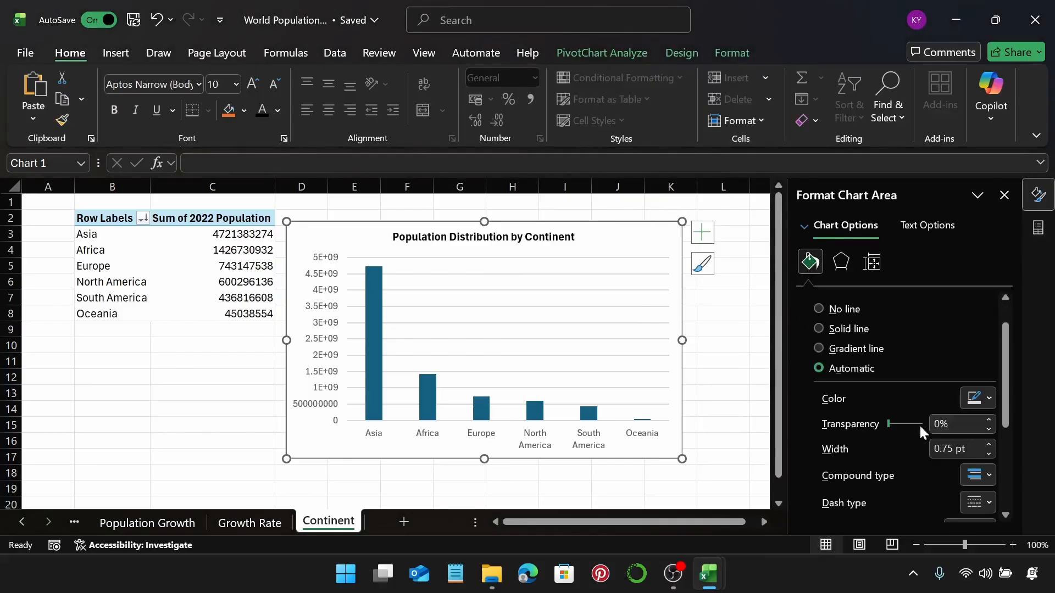
pyautogui.scroll(-2, 934, 468)
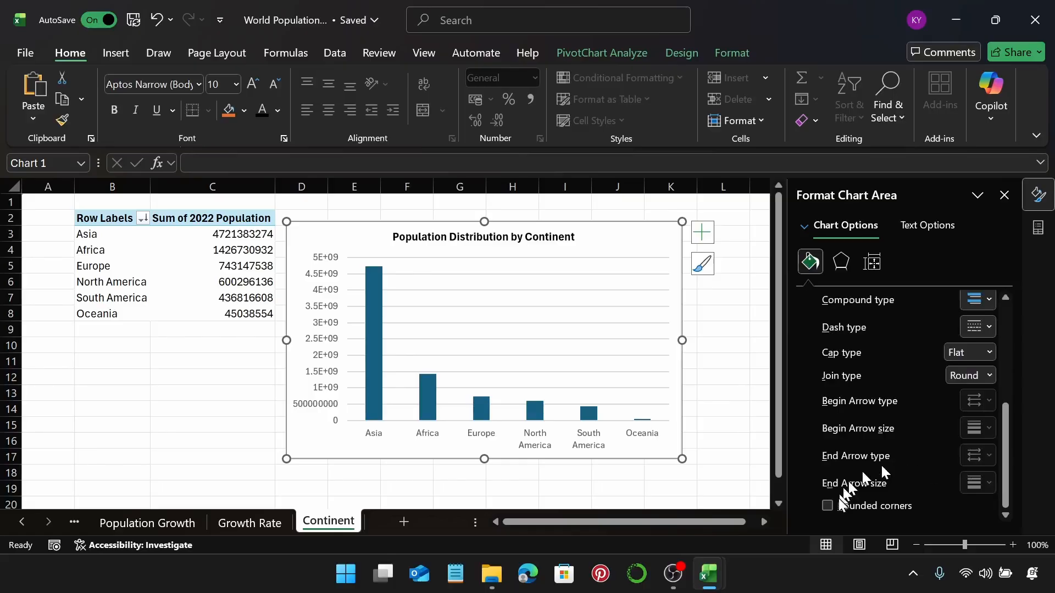
# Step: Apply the first outer shadow preset to the chart area
pyautogui.click(718, 58)
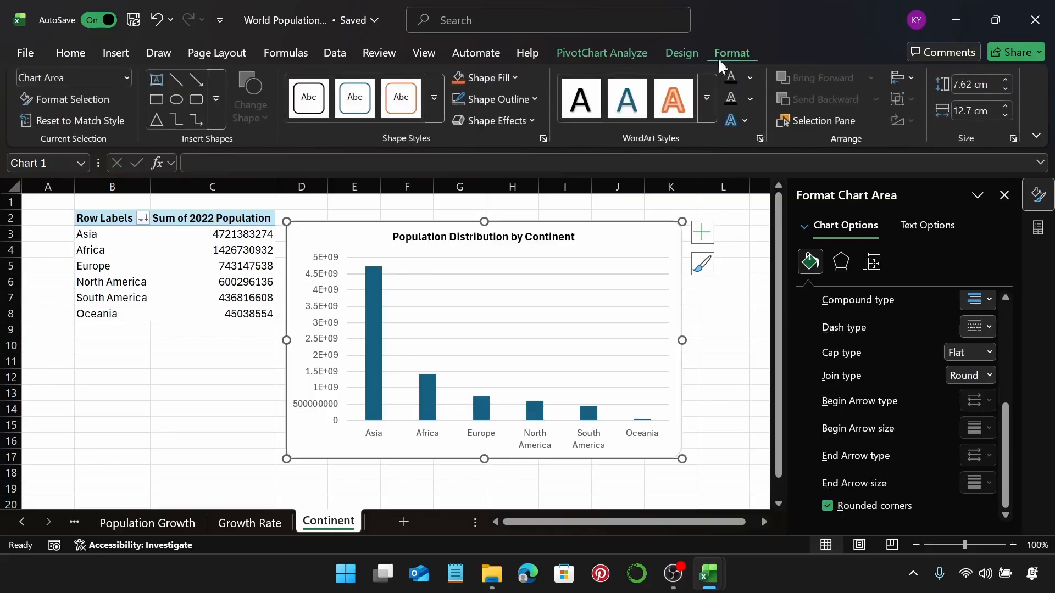
pyautogui.click(510, 118)
pyautogui.moveTo(537, 181)
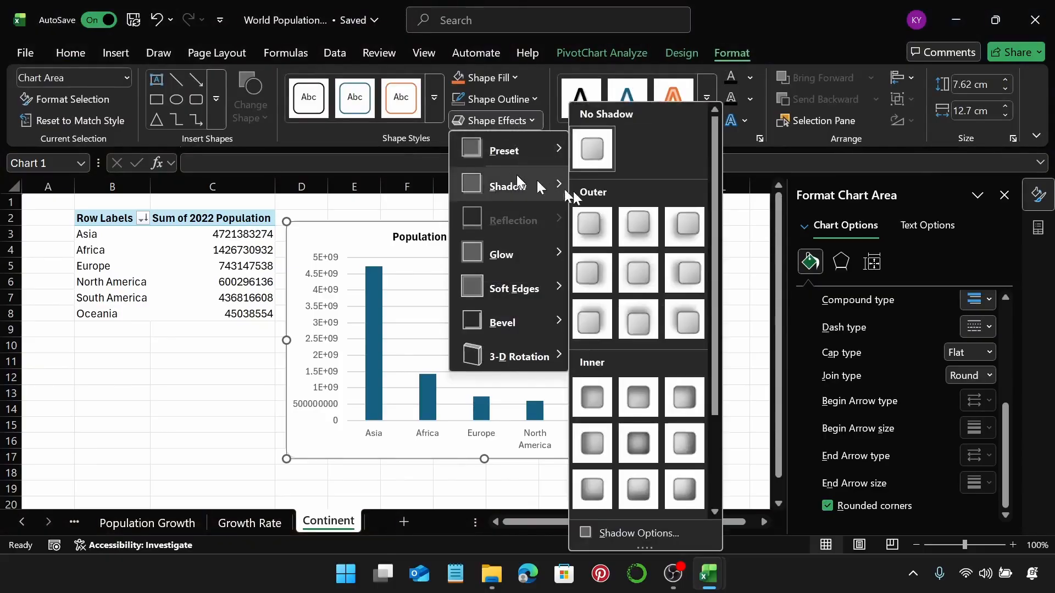
pyautogui.click(601, 237)
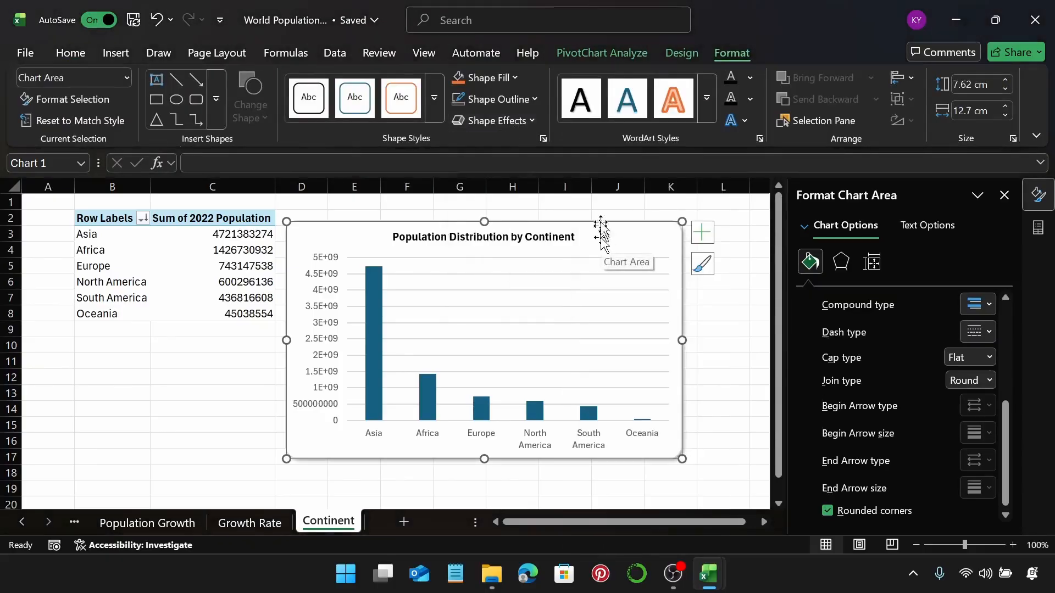
# Step: Fill the chart's columns with the first recently used colour, a medium blue
pyautogui.click(378, 337)
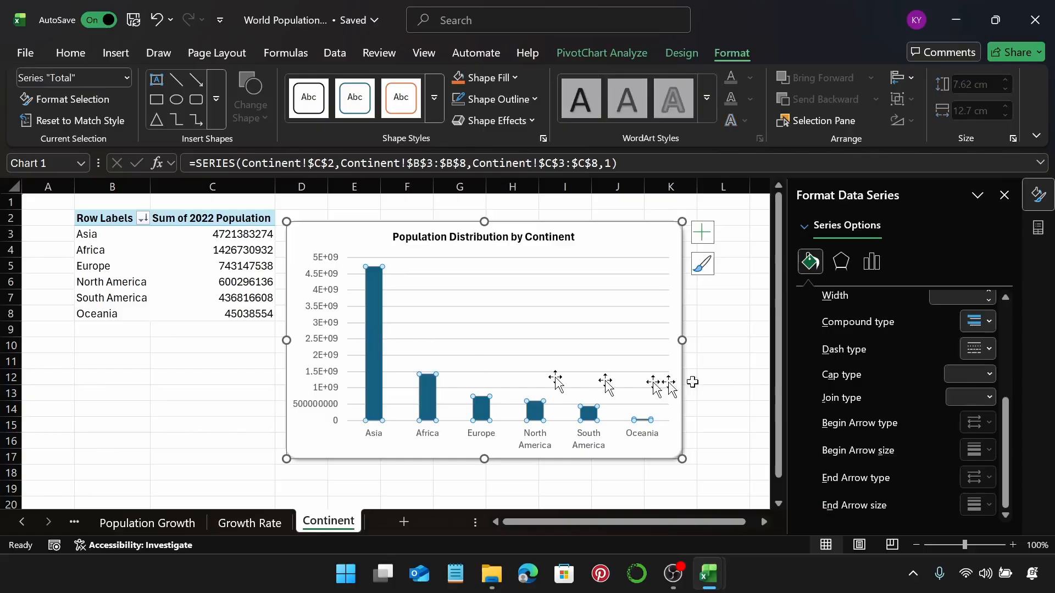
pyautogui.scroll(5, 824, 336)
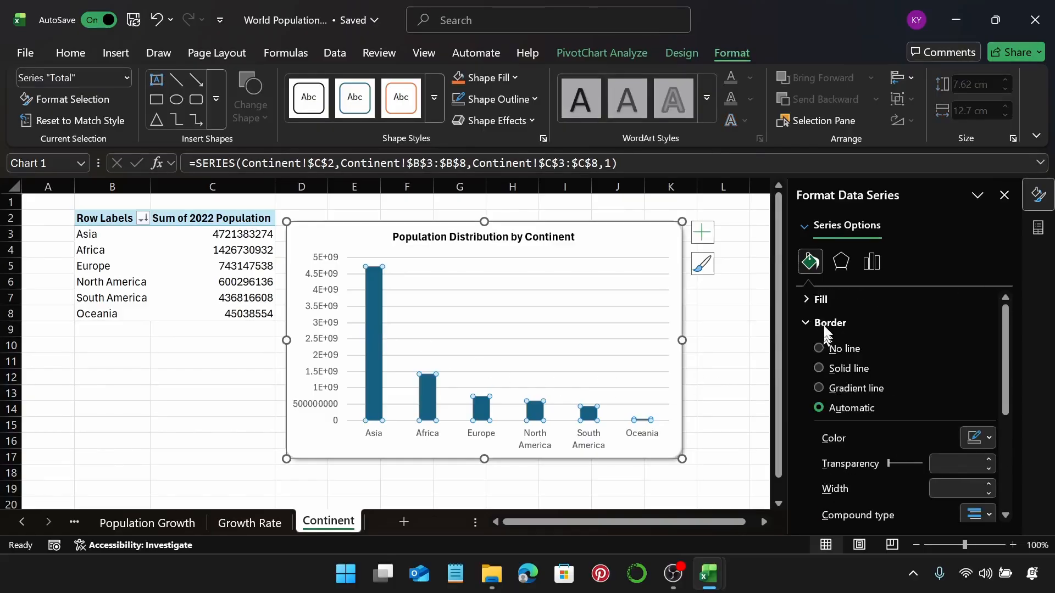
pyautogui.click(825, 321)
pyautogui.click(830, 304)
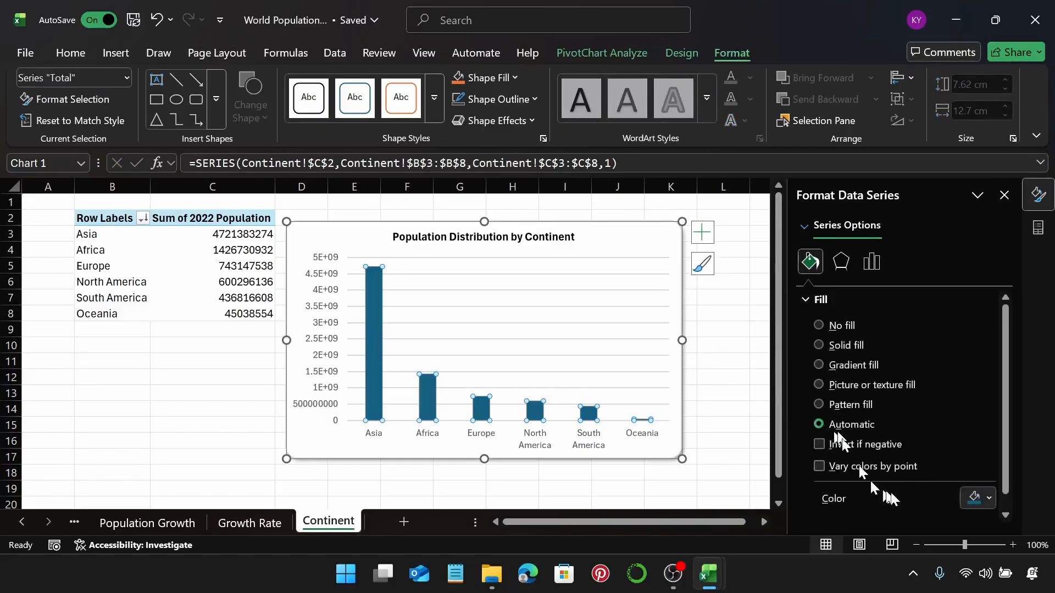
pyautogui.click(977, 500)
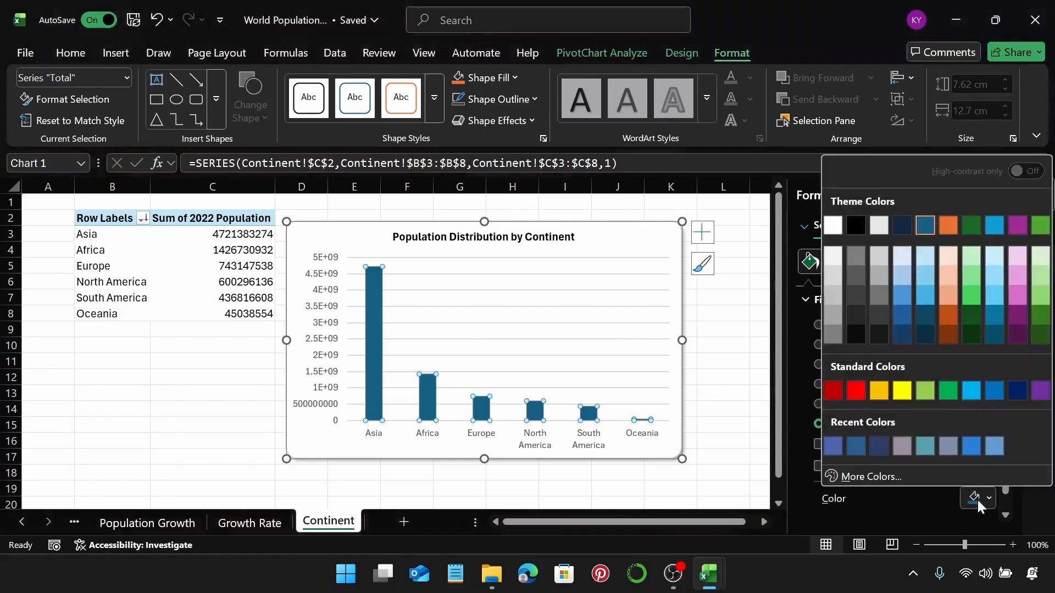
pyautogui.click(835, 449)
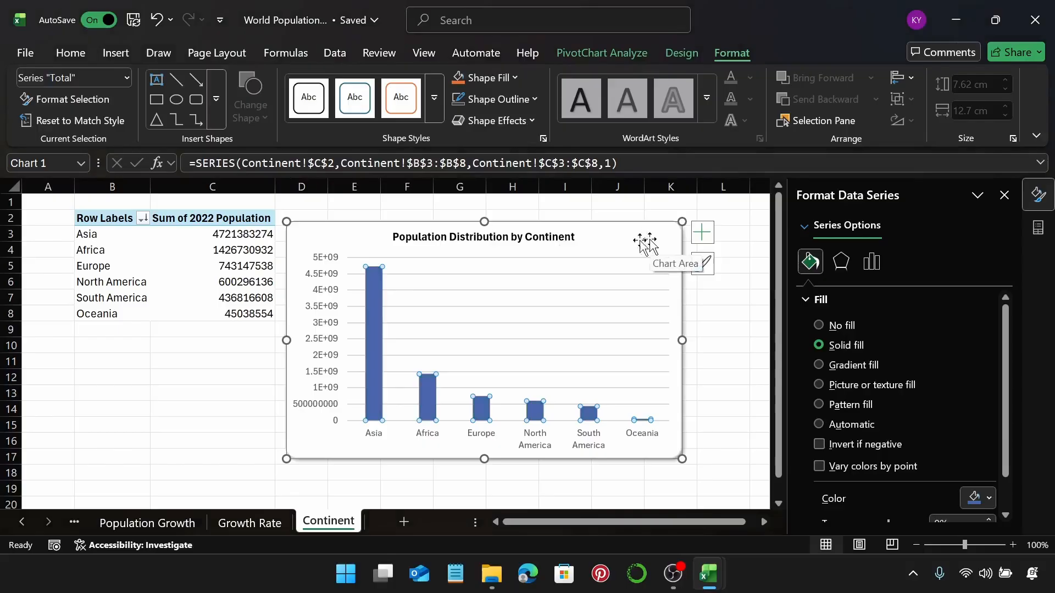
# Step: Set the gap width of the column series to 99%
pyautogui.click(873, 263)
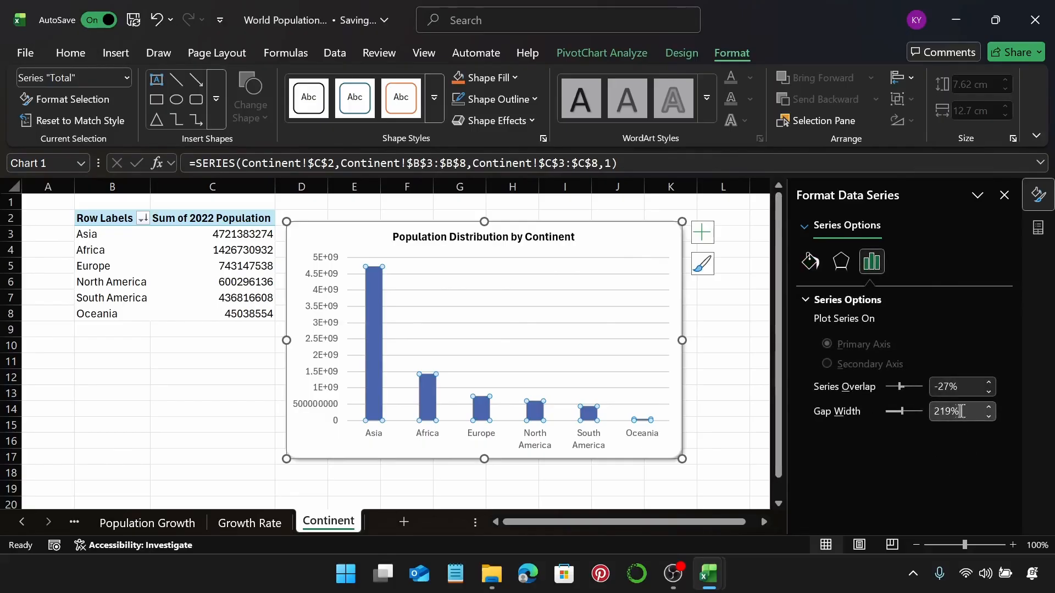
pyautogui.click(955, 416)
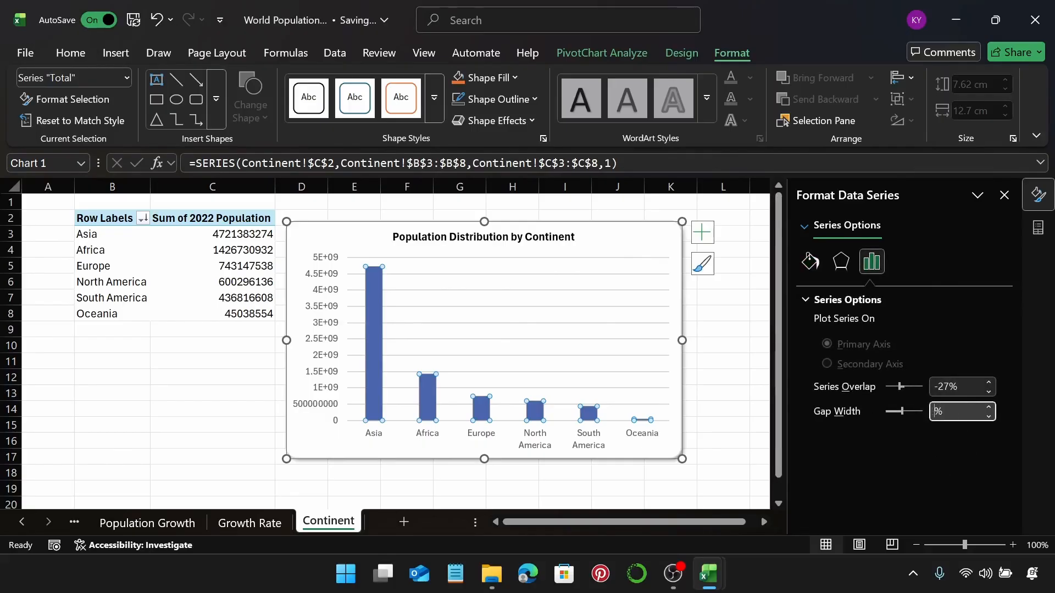
pyautogui.write('99')
pyautogui.press('Return')
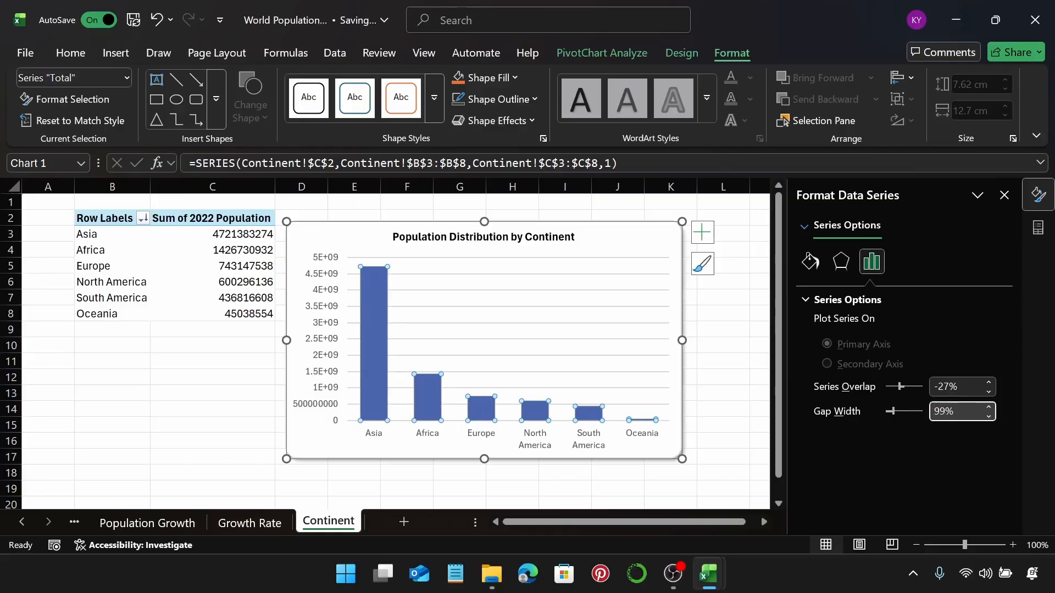
pyautogui.click(631, 250)
# Step: Format the vertical axis numbers with the custom format #.0,,,"B" to show billions
pyautogui.click(324, 330)
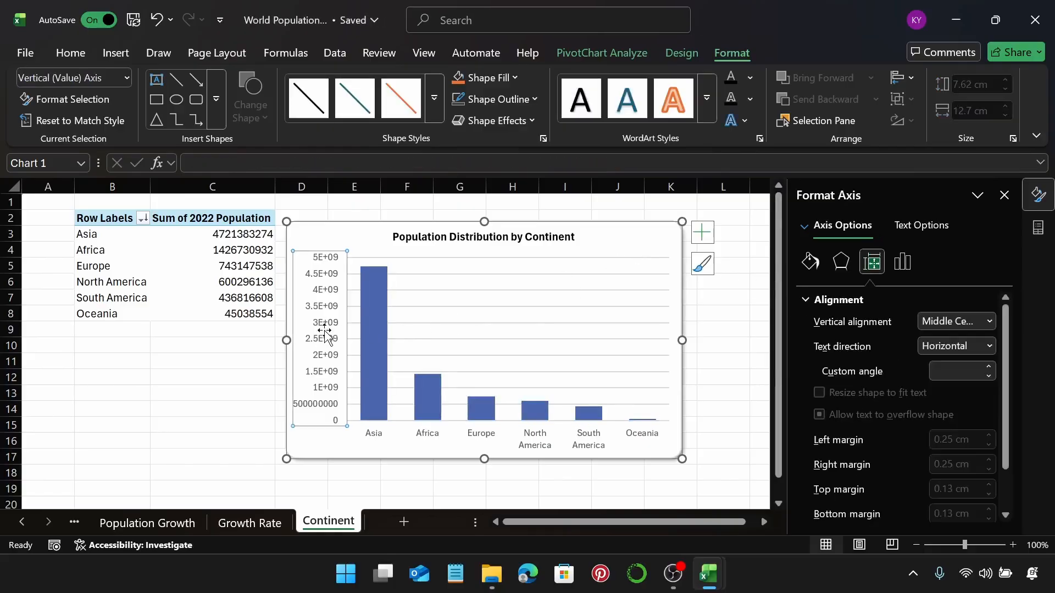
pyautogui.click(902, 268)
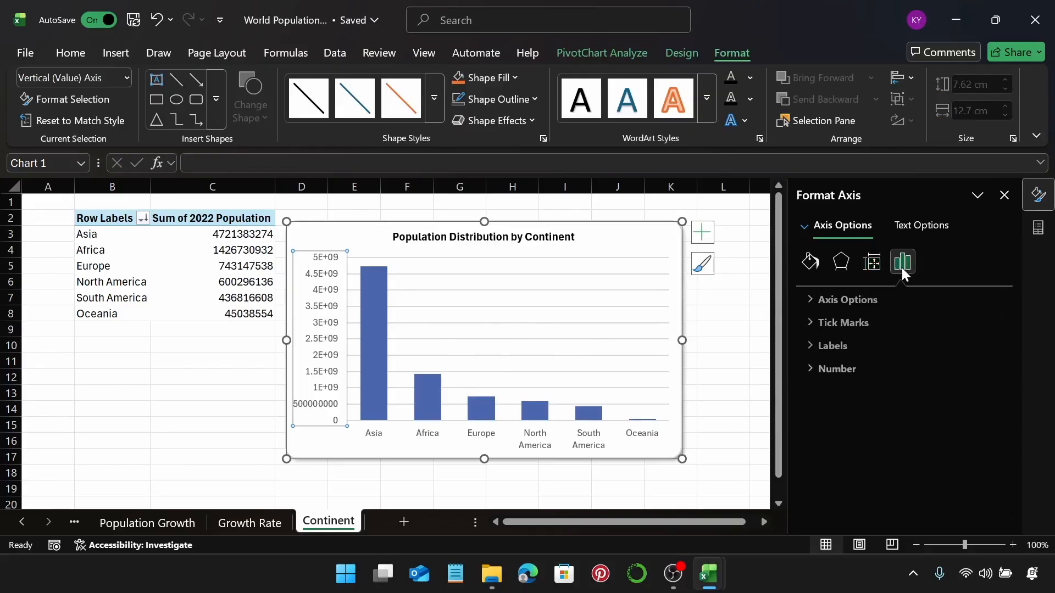
pyautogui.click(855, 369)
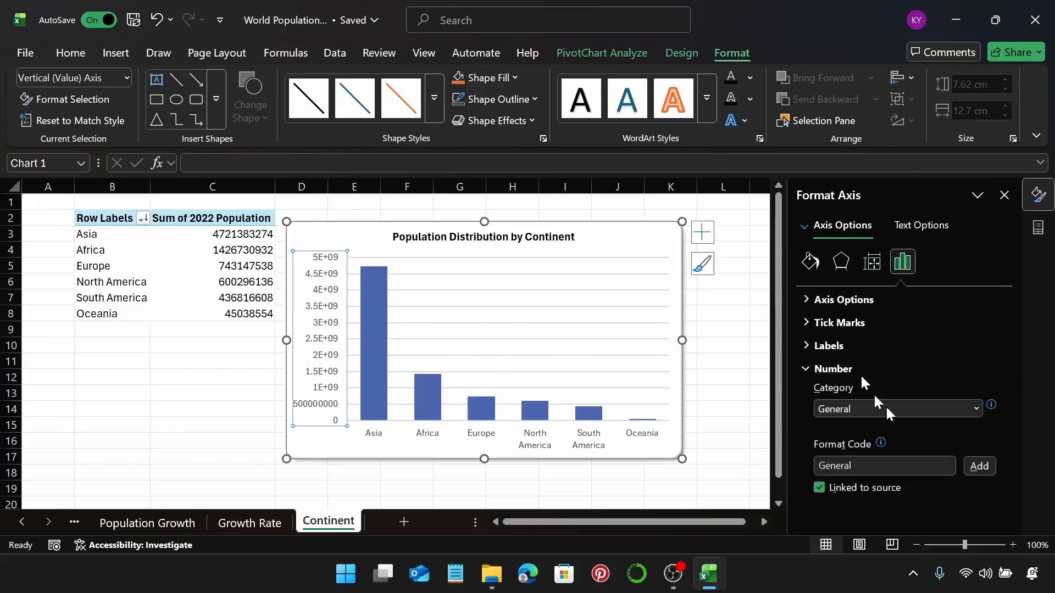
pyautogui.click(976, 412)
pyautogui.click(917, 391)
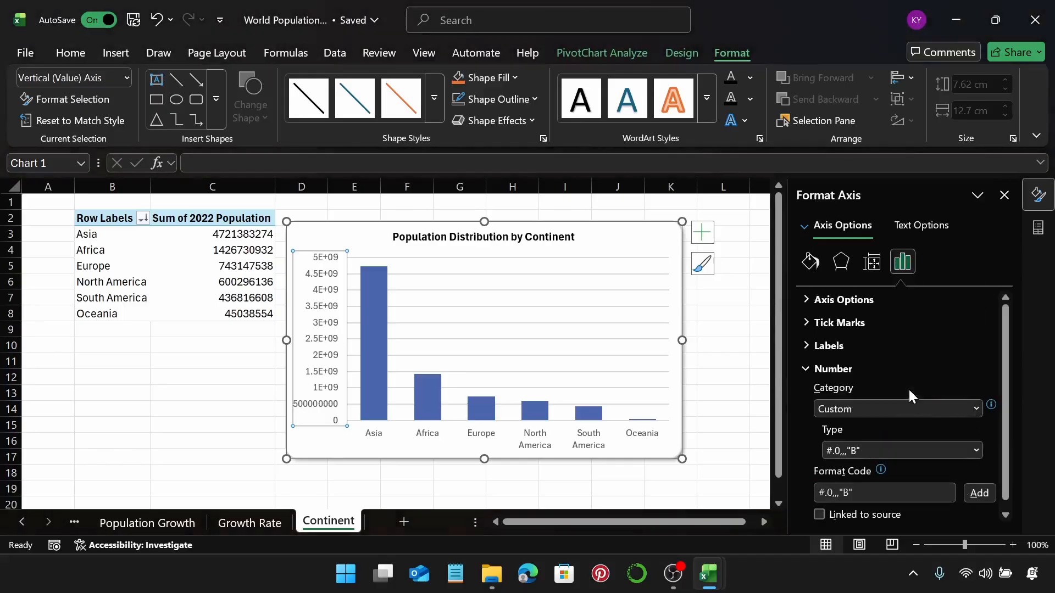
pyautogui.click(677, 237)
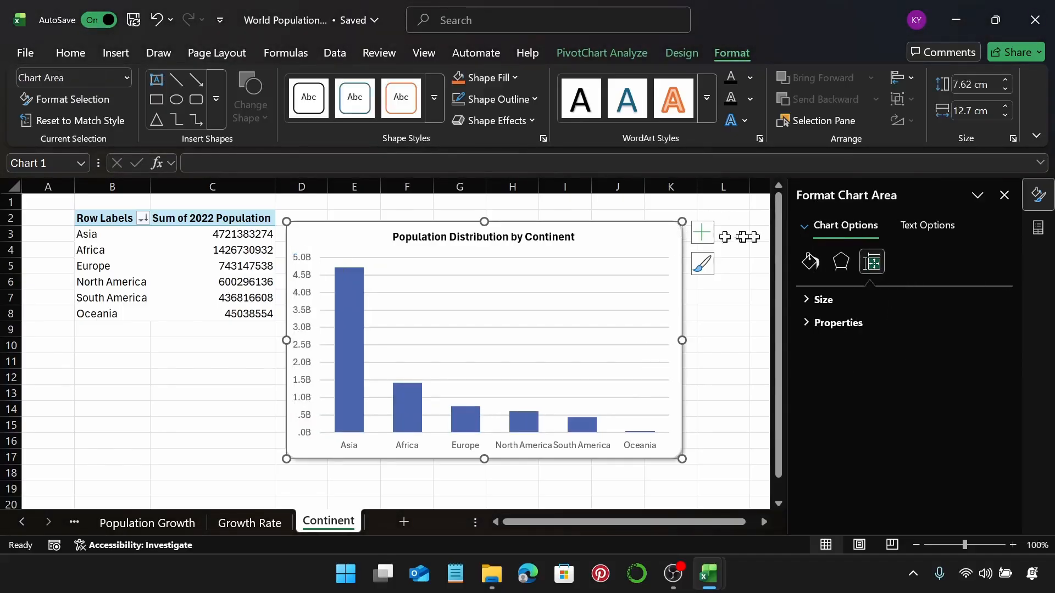
pyautogui.click(728, 345)
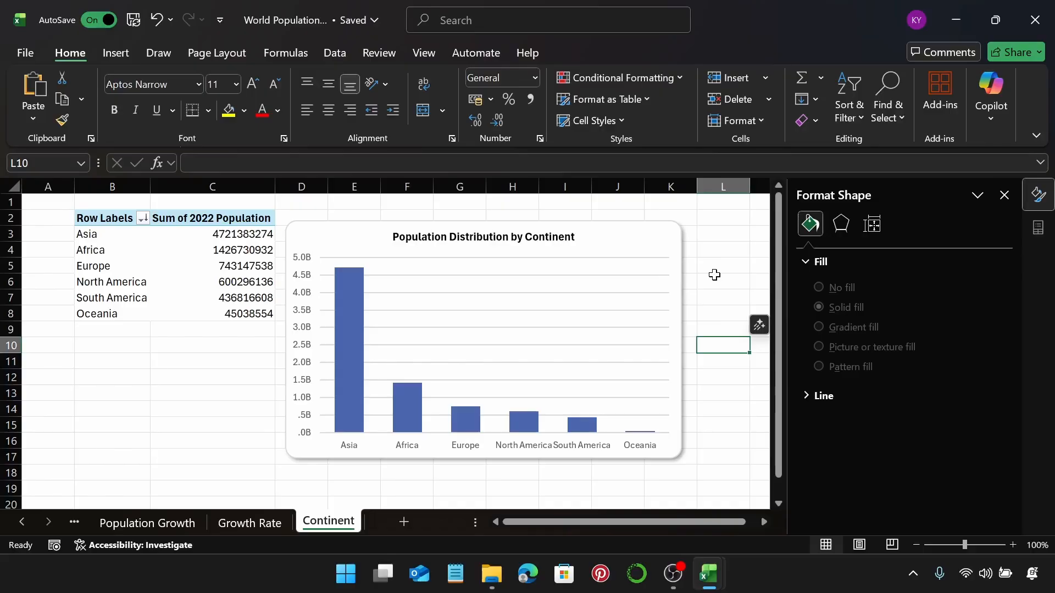
pyautogui.click(741, 283)
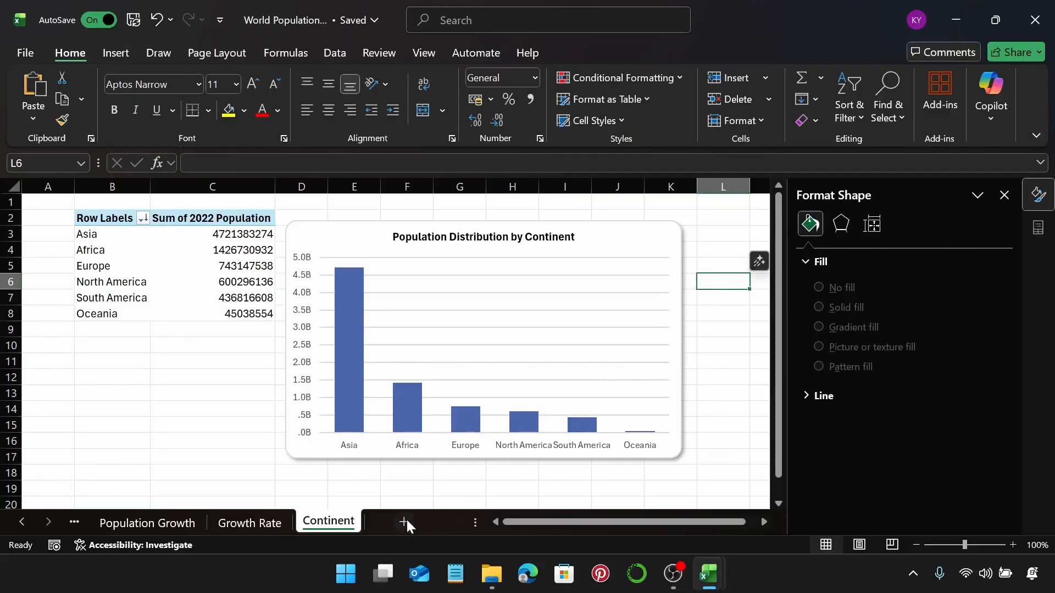
# Step: Add a new worksheet after the Continent sheet and name it "Growth Rate Continent"
pyautogui.click(404, 522)
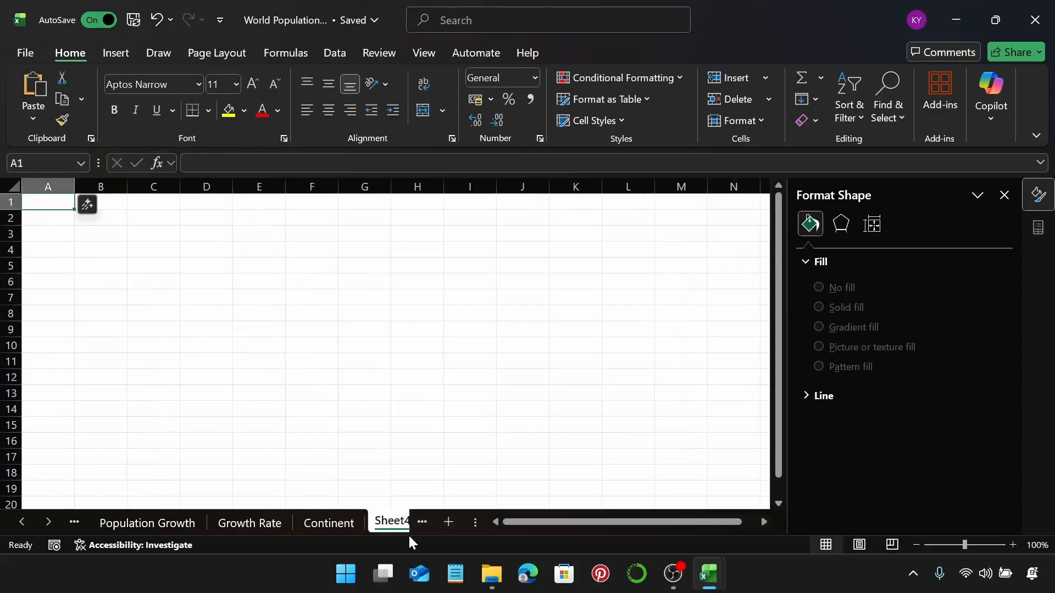
pyautogui.click(395, 525)
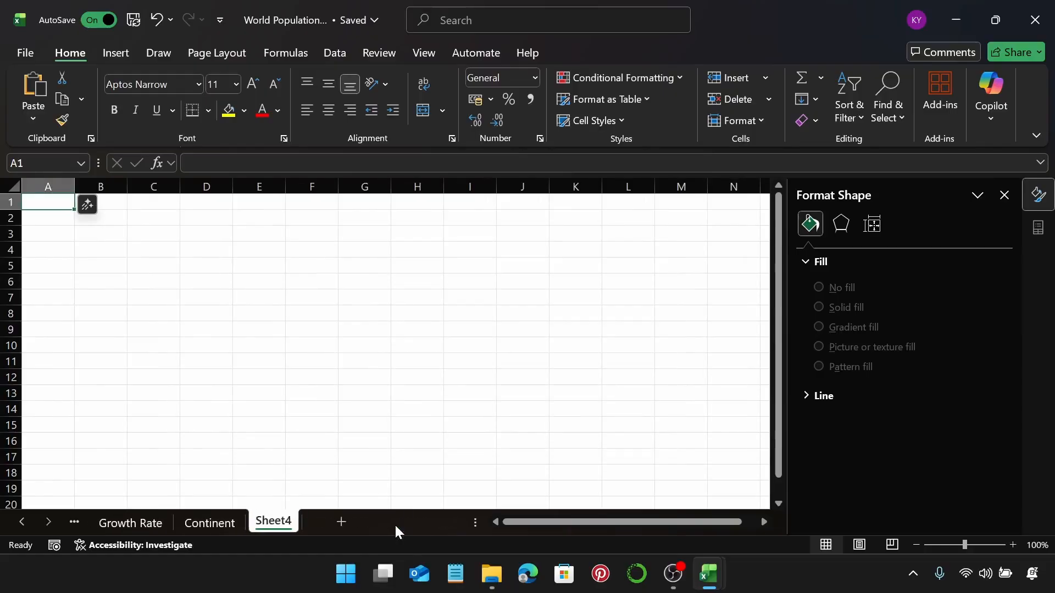
pyautogui.doubleClick(292, 519)
pyautogui.click(292, 517)
pyautogui.write('Growth')
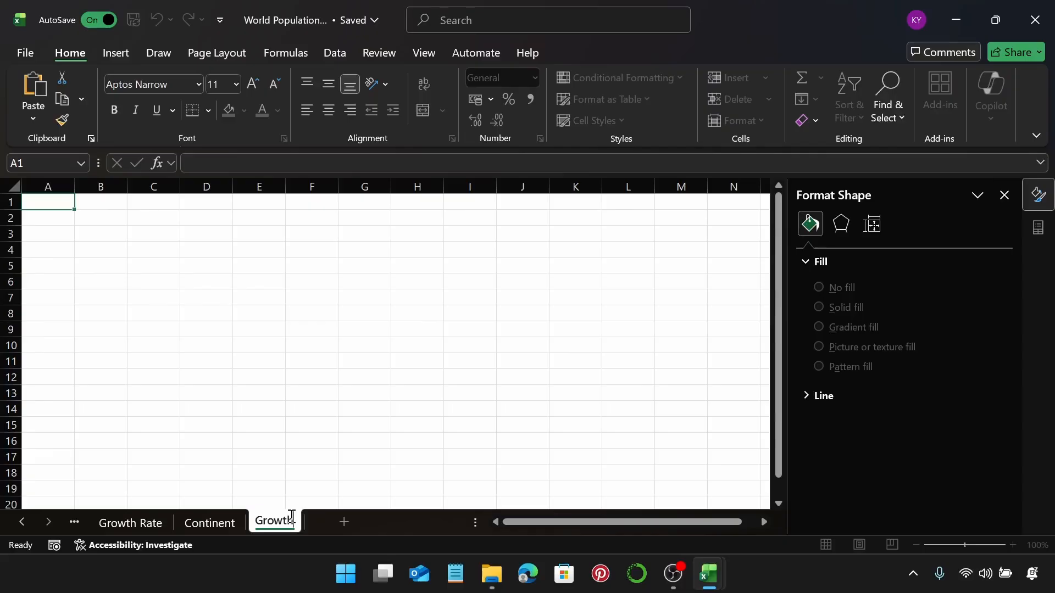
pyautogui.write(' Rate Continent')
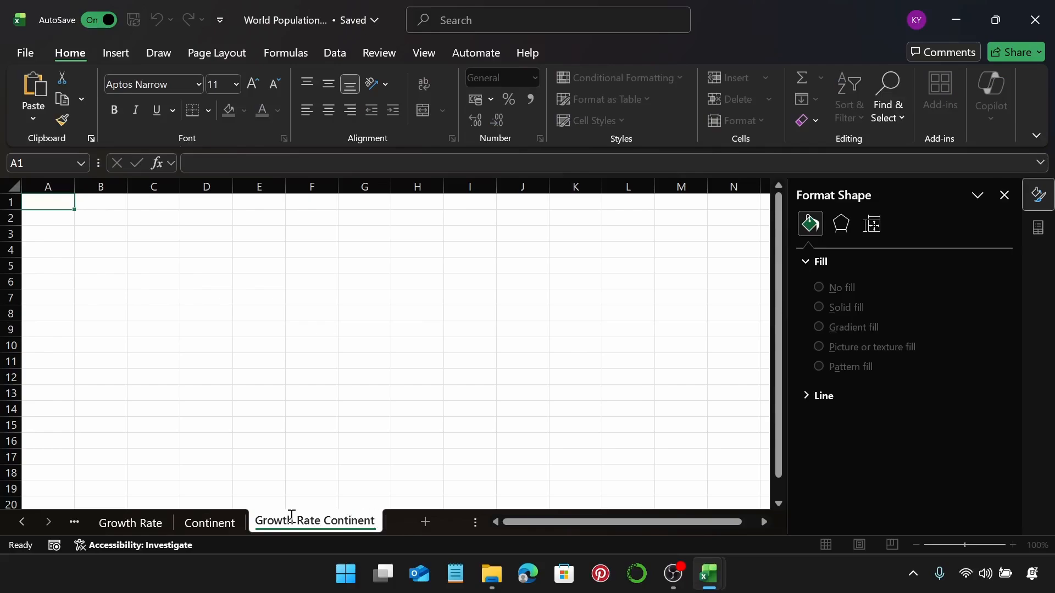
pyautogui.press('Return')
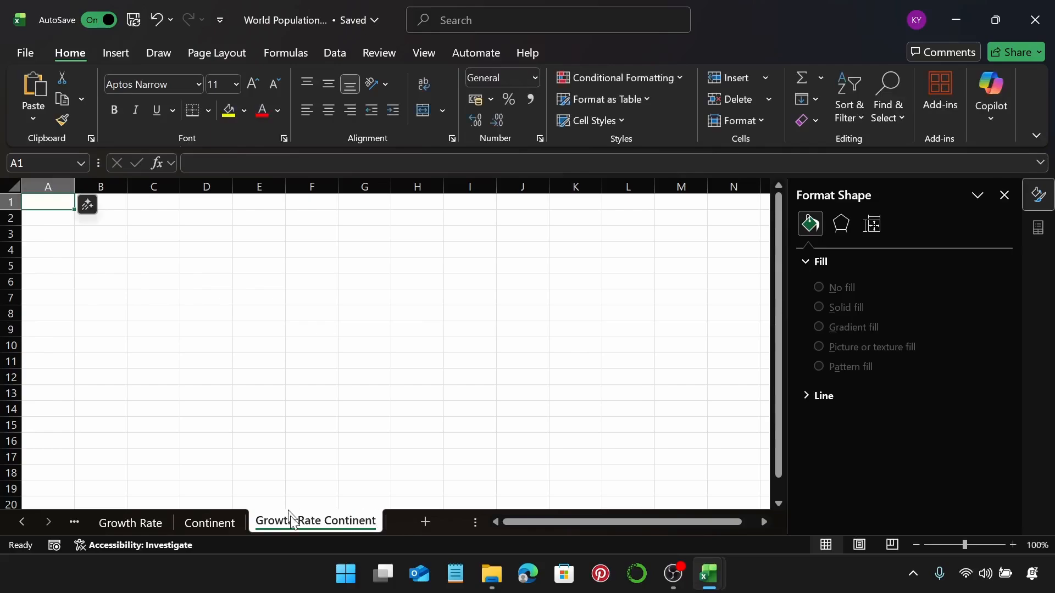
# Step: Insert a PivotTable based on the population data table at cell B2 of the Growth Rate Continent sheet
pyautogui.click(109, 219)
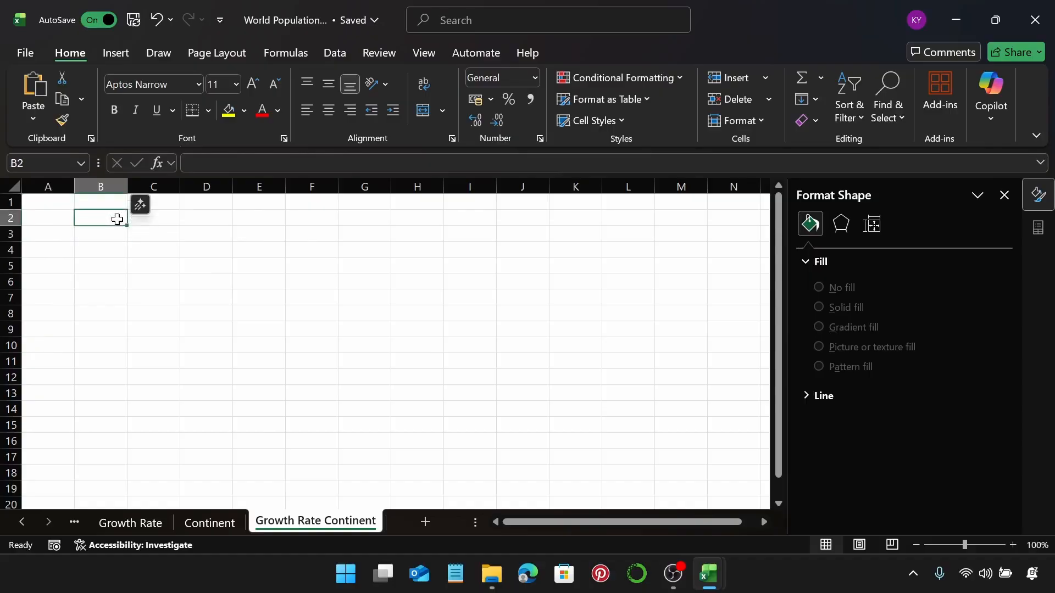
pyautogui.click(117, 55)
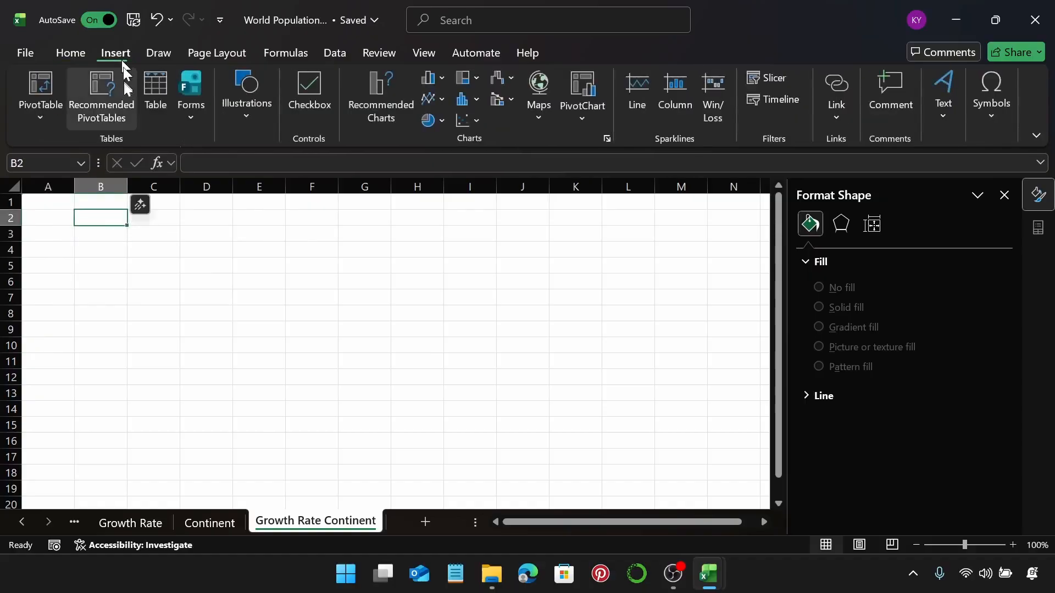
pyautogui.click(51, 80)
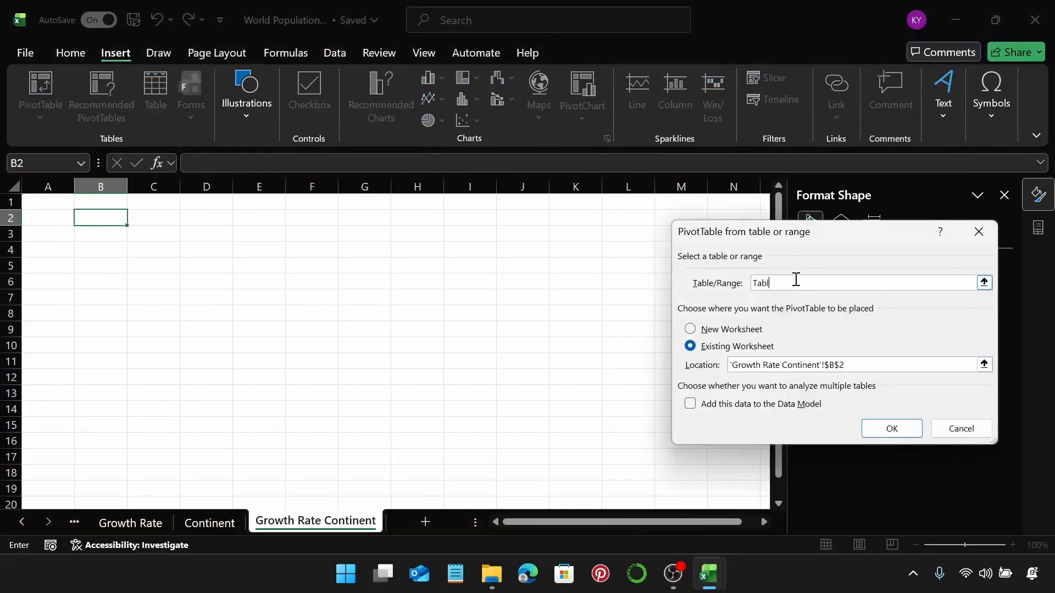
pyautogui.press('Return')
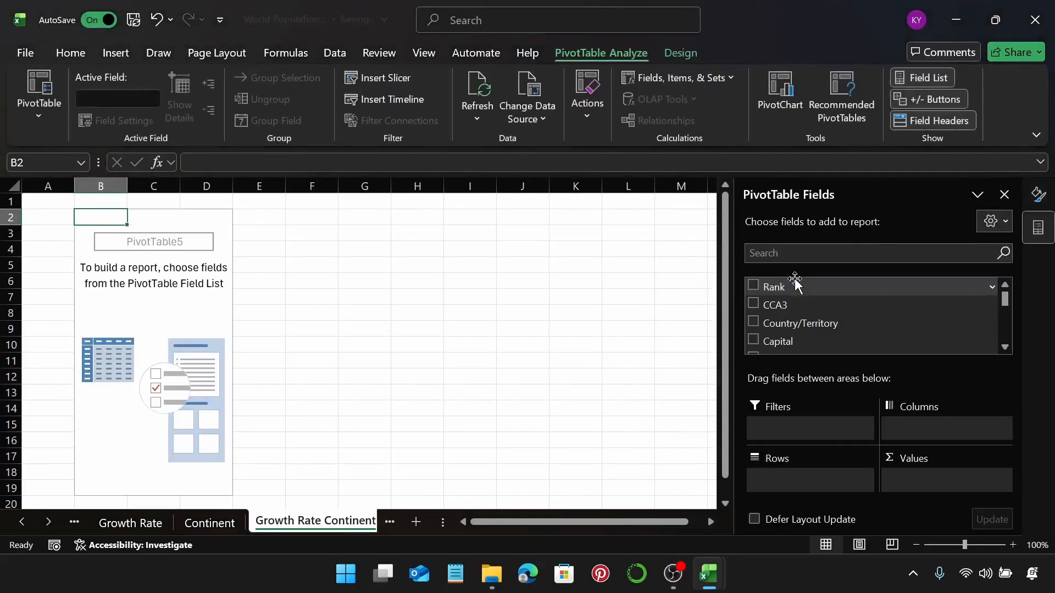
# Step: Build the PivotTable with Continent as rows and the sum of Growth Rate as values
pyautogui.scroll(-2, 837, 322)
pyautogui.scroll(1, 860, 320)
pyautogui.moveTo(819, 319); pyautogui.dragTo(813, 481)
pyautogui.scroll(-1, 865, 336)
pyautogui.scroll(-3, 865, 336)
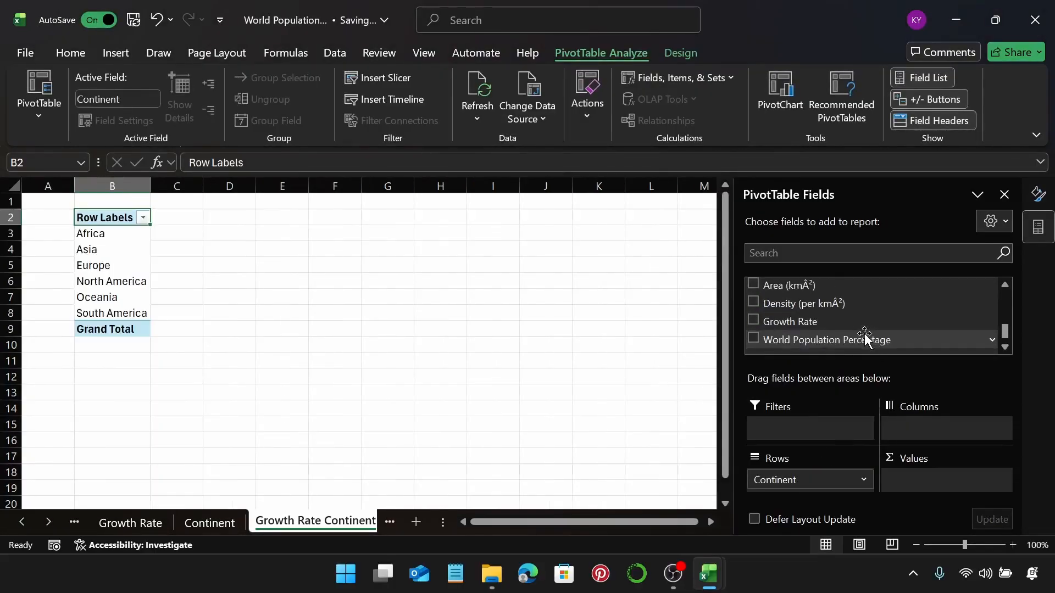
pyautogui.moveTo(860, 328); pyautogui.dragTo(937, 479)
# Step: Remove the Grand Total row from the continent growth rate PivotTable
pyautogui.click(101, 332)
pyautogui.rightClick(101, 329)
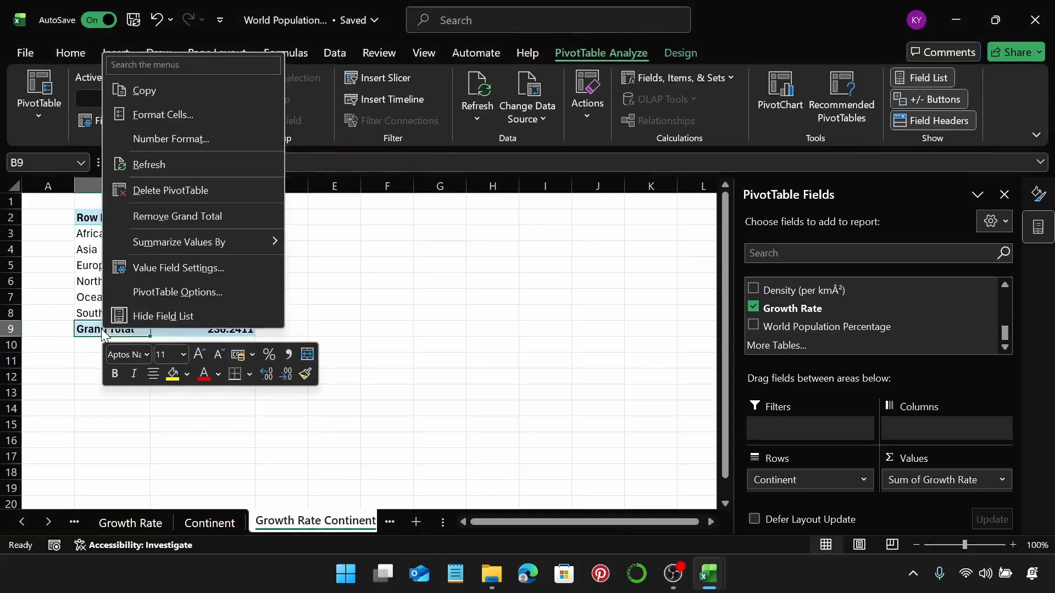
pyautogui.press('Escape')
pyautogui.press('Delete')
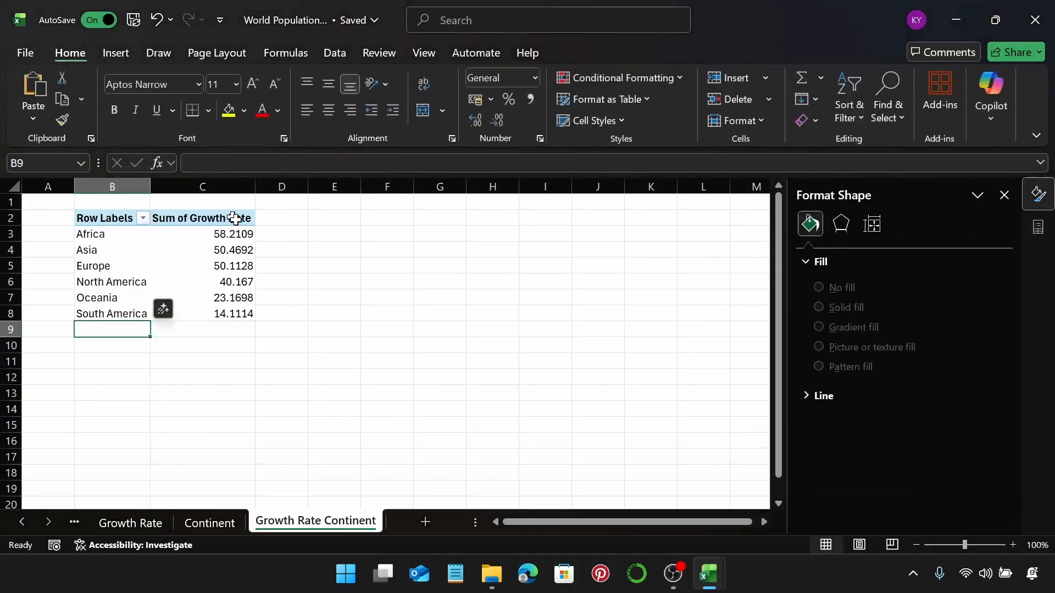
# Step: Insert a 2-D clustered column PivotChart from the continent growth rate PivotTable
pyautogui.click(89, 250)
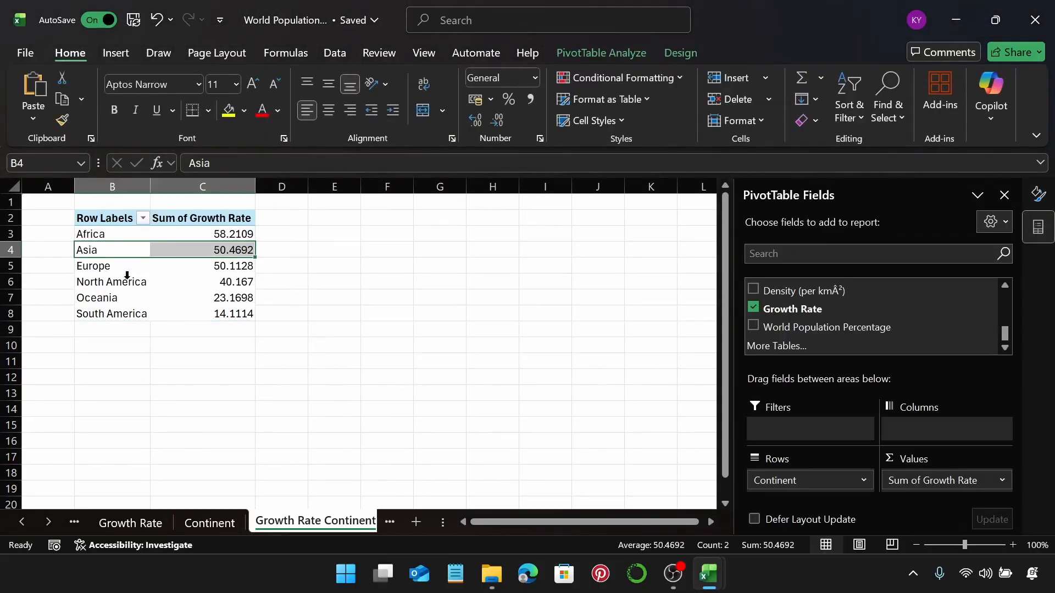
pyautogui.click(118, 55)
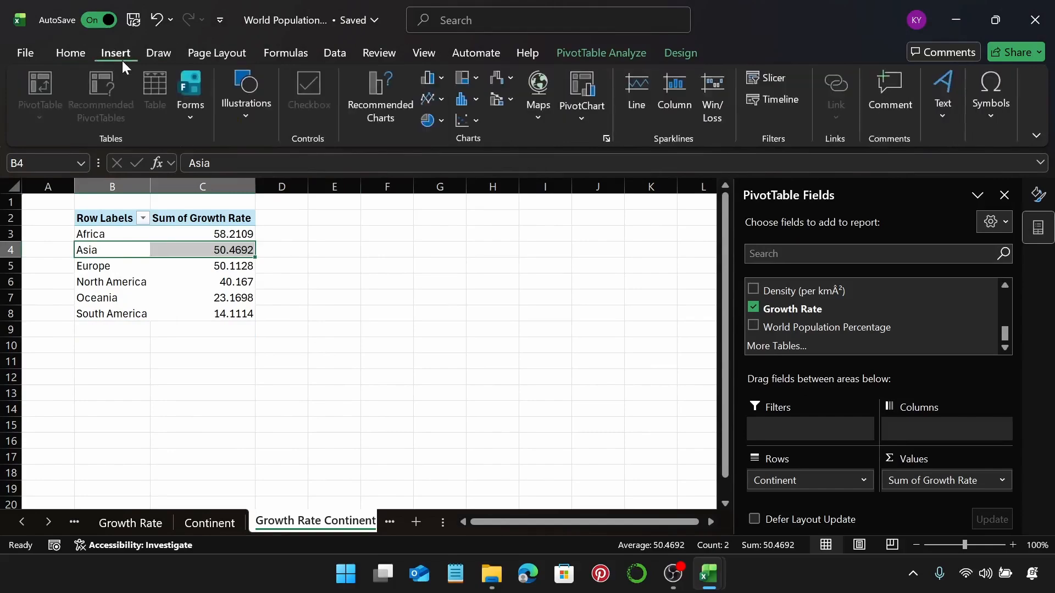
pyautogui.click(429, 78)
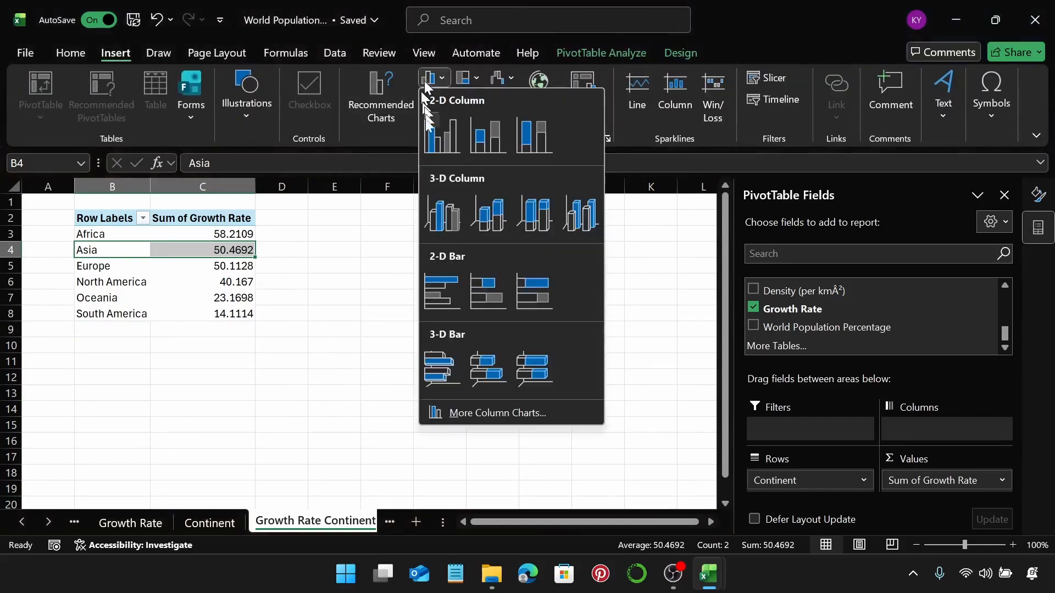
pyautogui.click(438, 143)
# Step: Move the chart beside the PivotTable, starting near column E, and hide all field buttons on it
pyautogui.moveTo(341, 235); pyautogui.dragTo(416, 239)
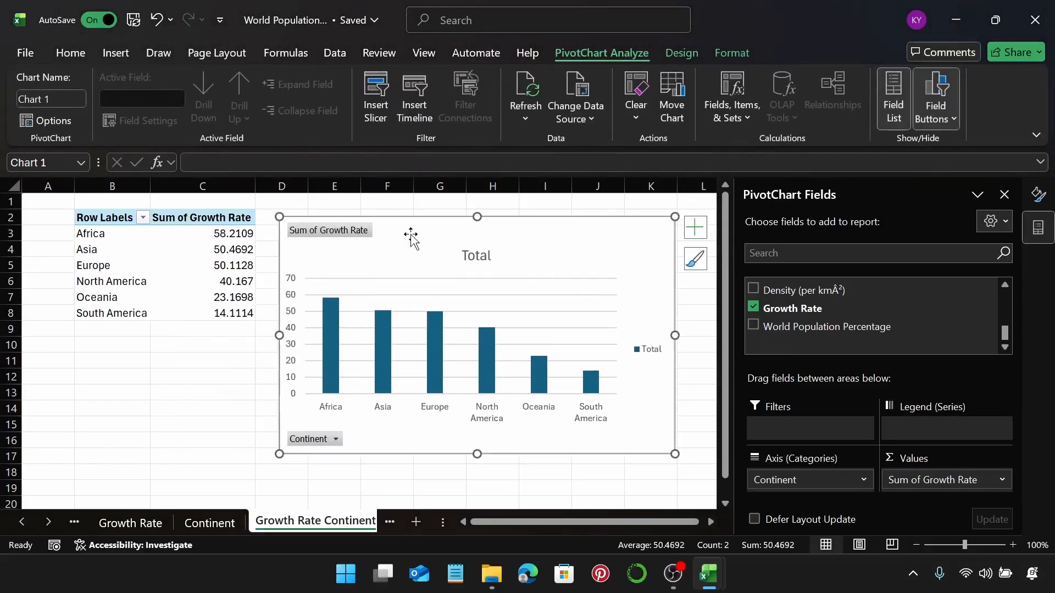
pyautogui.rightClick(358, 229)
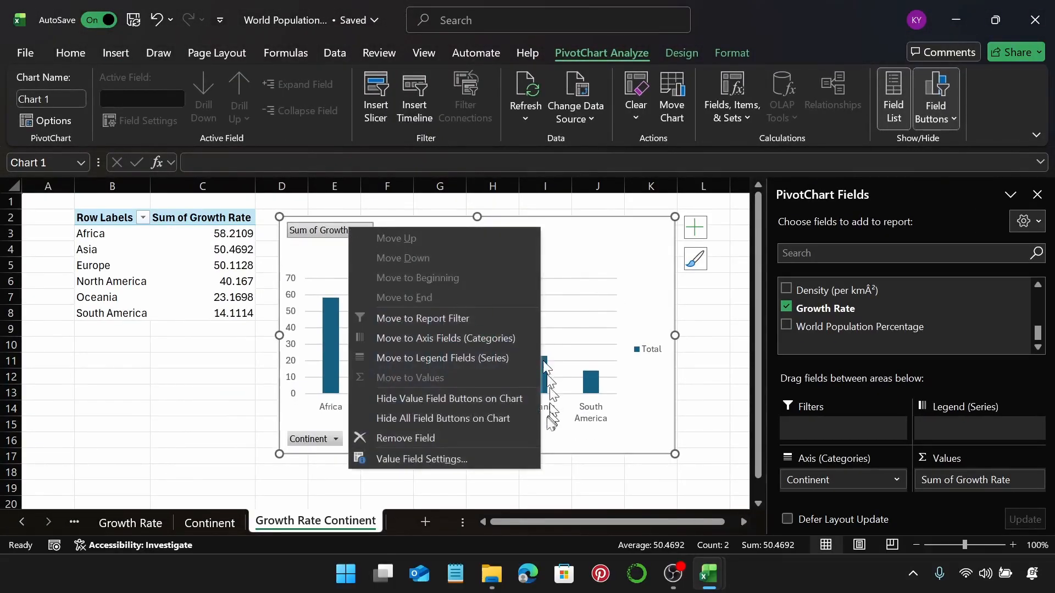
pyautogui.click(506, 424)
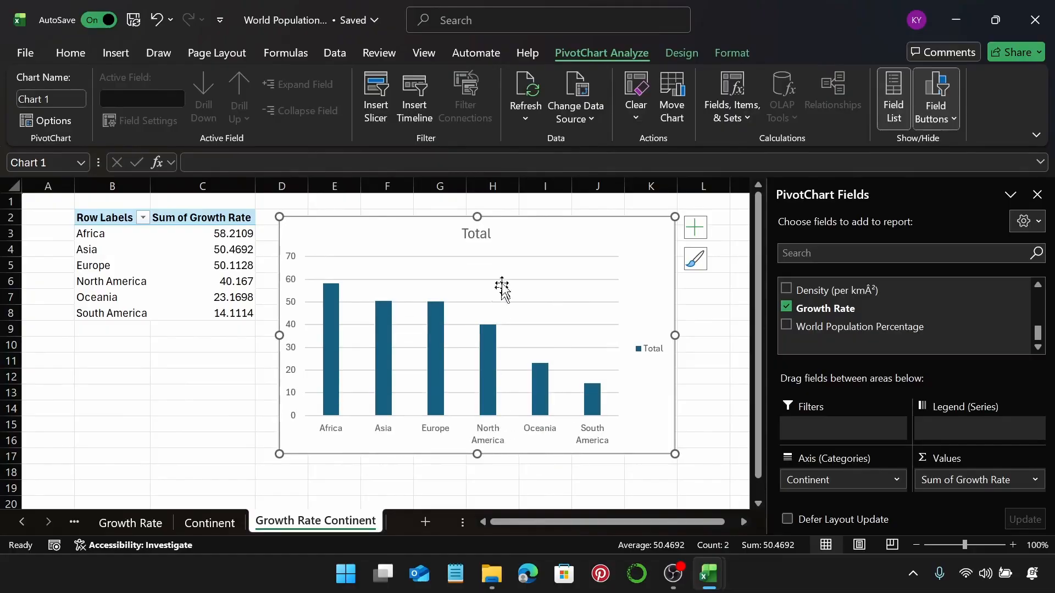
# Step: Change the chart title to "Growth Rate by Continent"
pyautogui.click(483, 238)
pyautogui.click(474, 234)
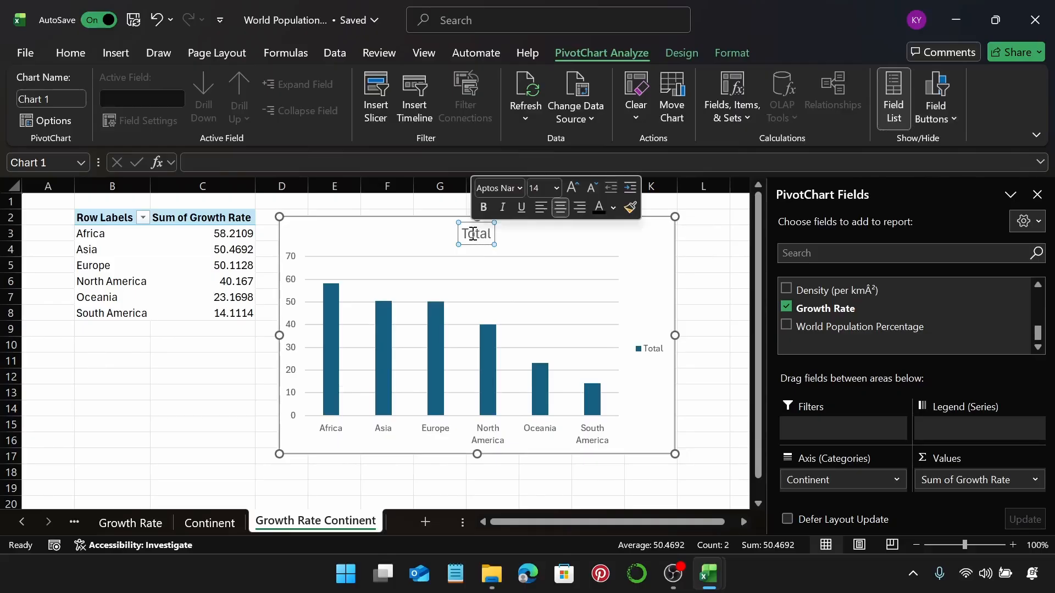
pyautogui.doubleClick(473, 235)
pyautogui.write('Grow')
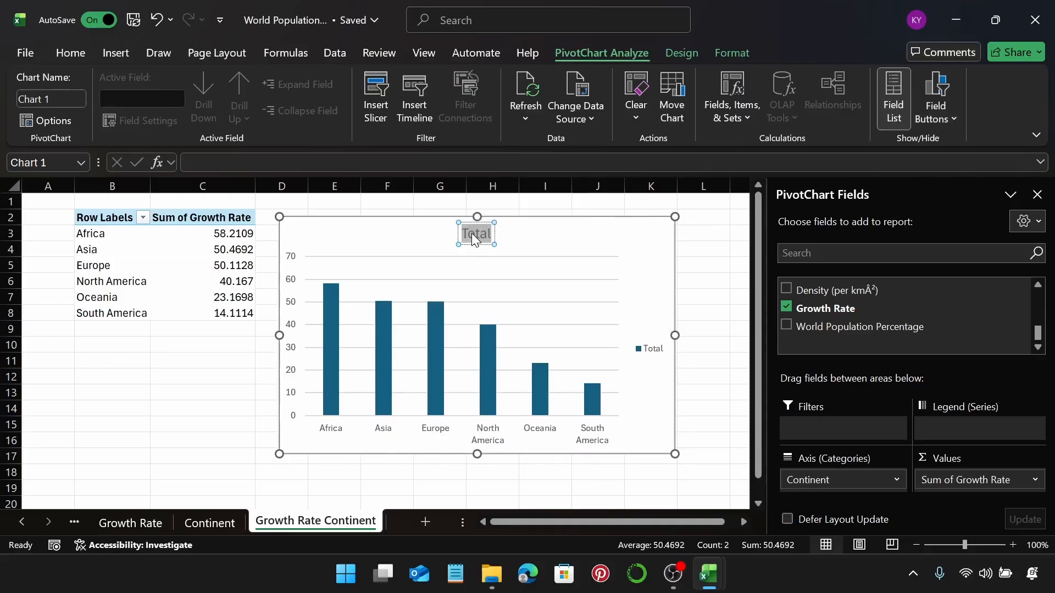
pyautogui.write('th ')
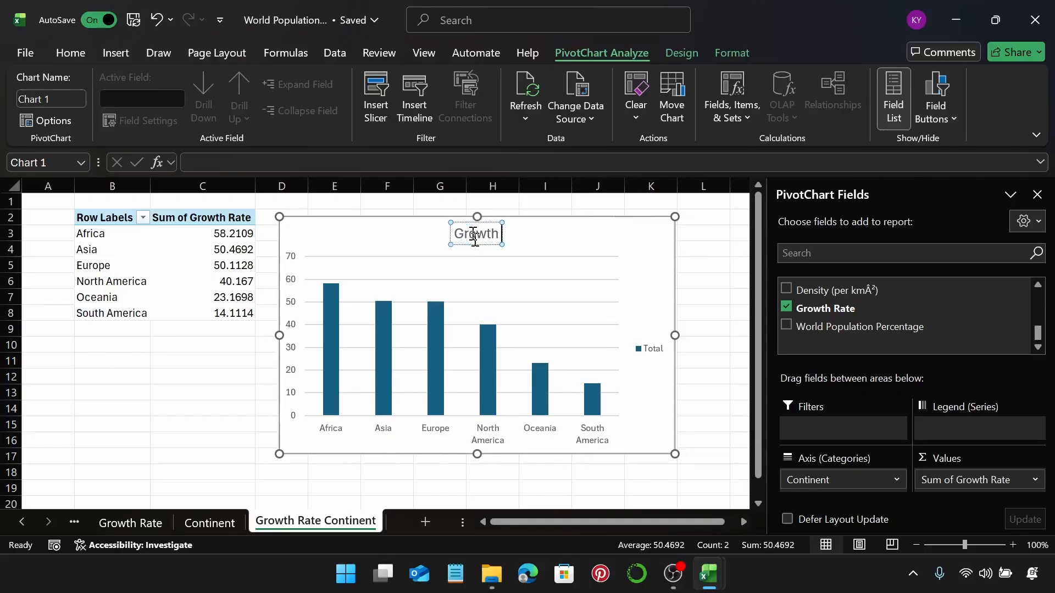
pyautogui.write('Rate by C')
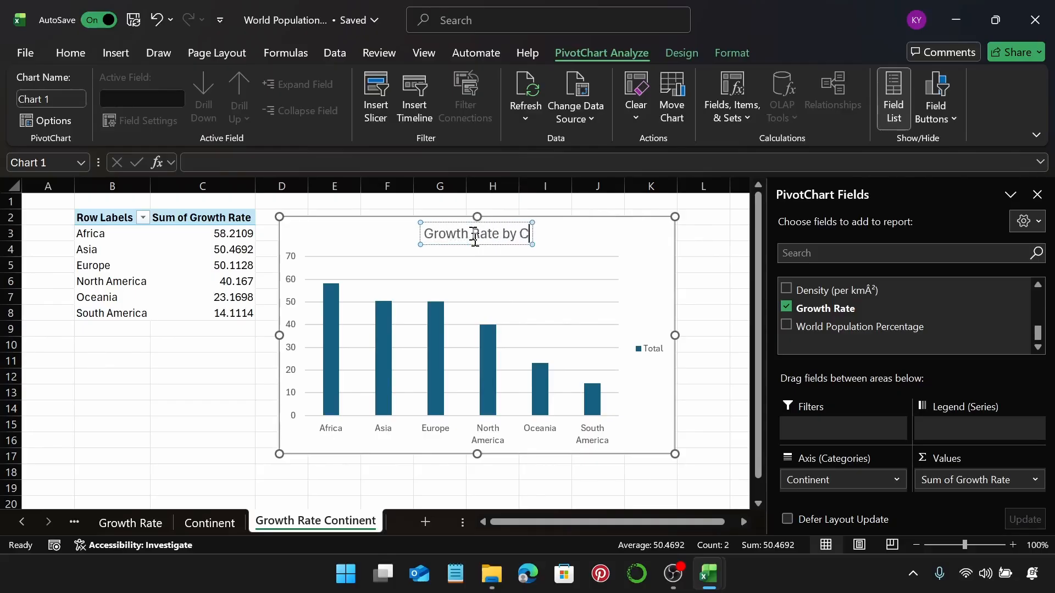
pyautogui.write('ontinent')
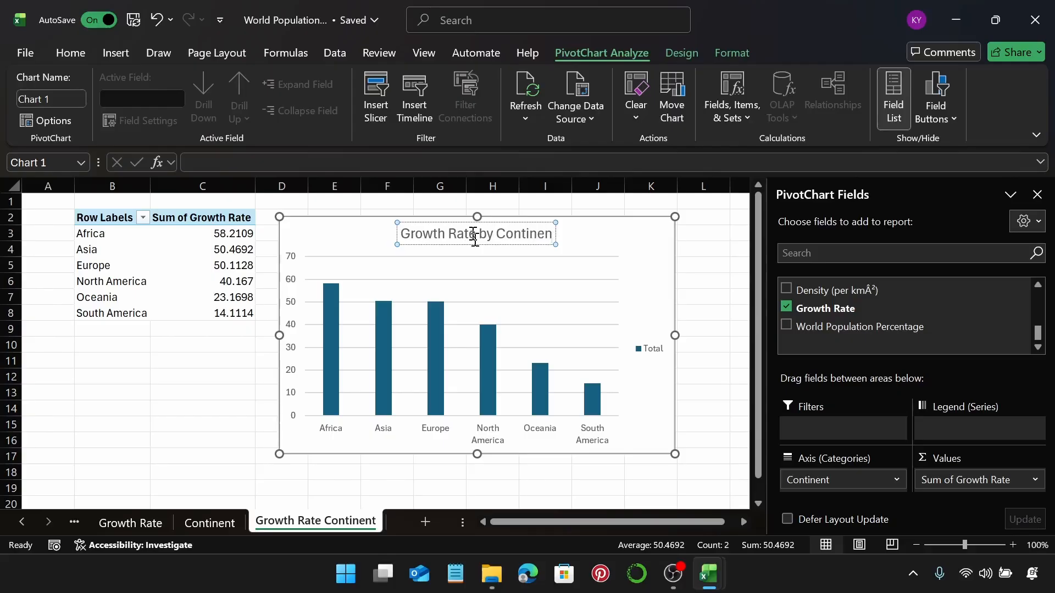
# Step: Select the whole chart title box and bring up the font formatting options for it
pyautogui.click(557, 234)
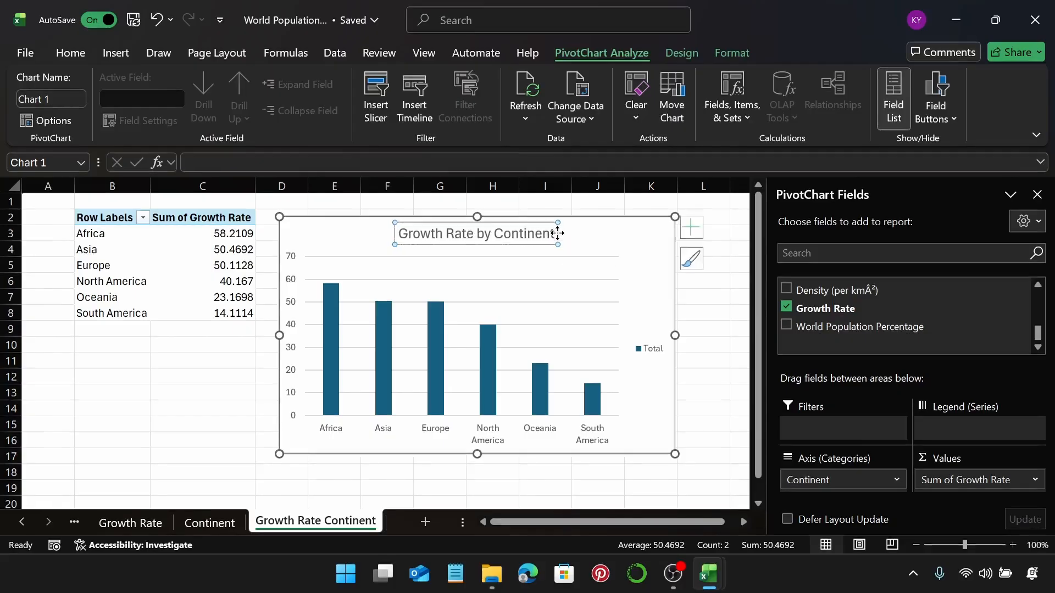
pyautogui.click(87, 53)
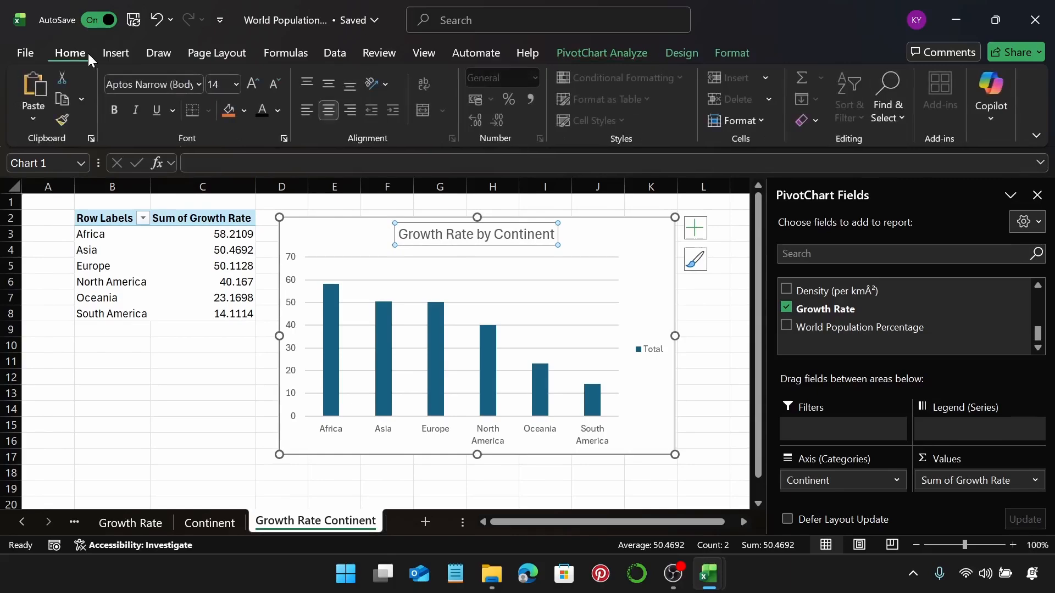
# Step: Format the Growth Rate by Continent chart title as 11 pt bold black text
pyautogui.click(235, 84)
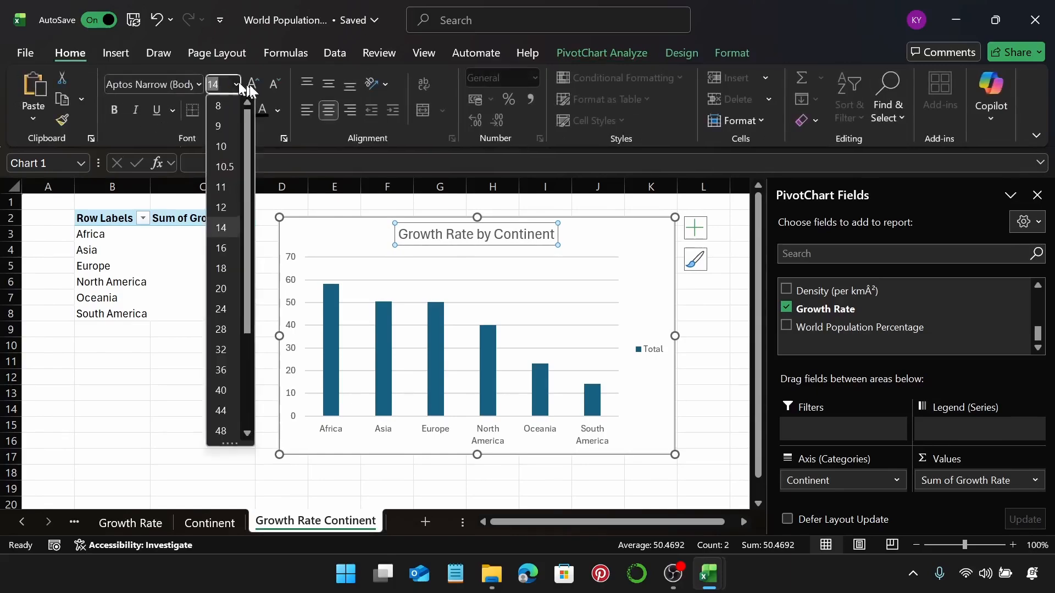
pyautogui.click(221, 188)
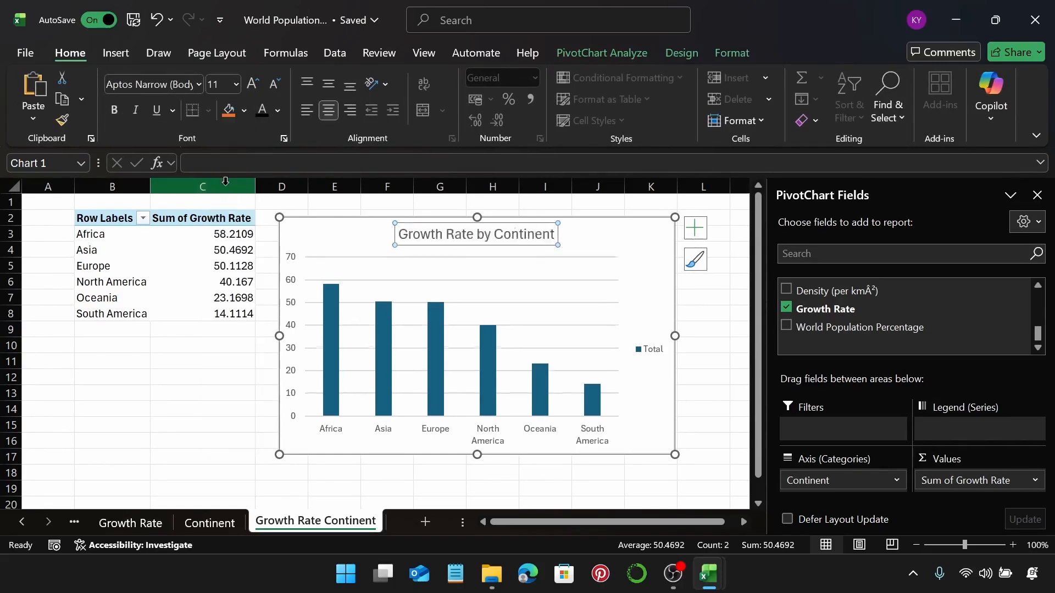
pyautogui.click(122, 111)
pyautogui.click(265, 114)
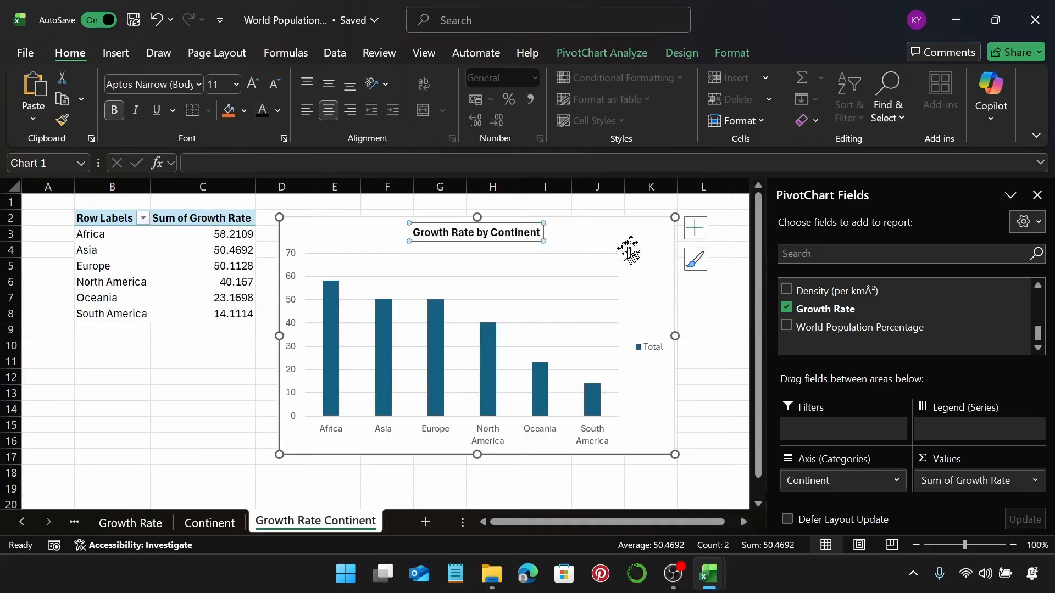
# Step: Open the chart area's formatting options and delete the Total legend from the chart
pyautogui.click(631, 243)
pyautogui.rightClick(630, 242)
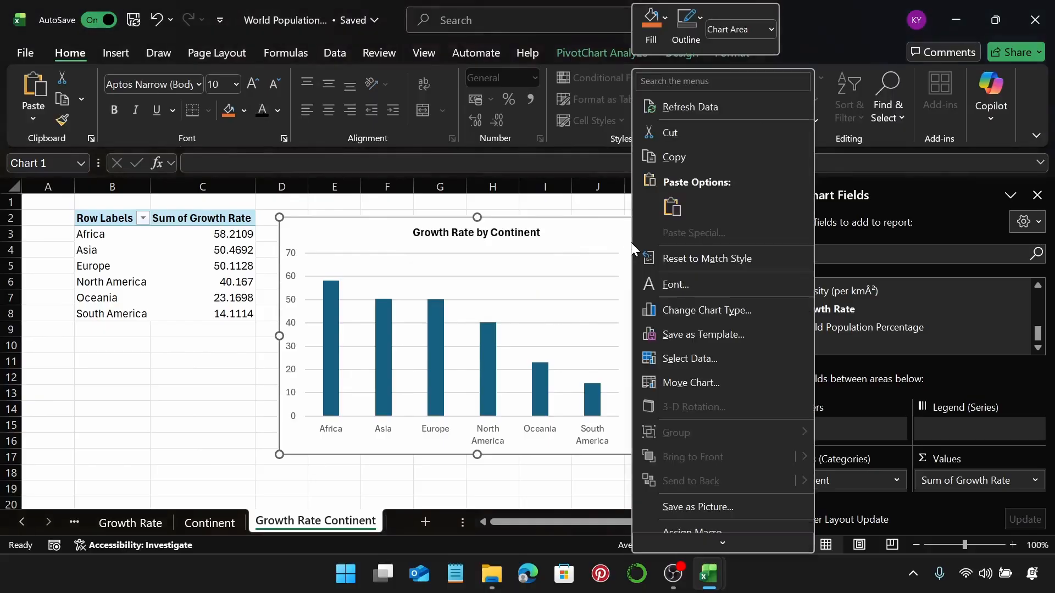
pyautogui.scroll(-3, 735, 421)
pyautogui.click(733, 492)
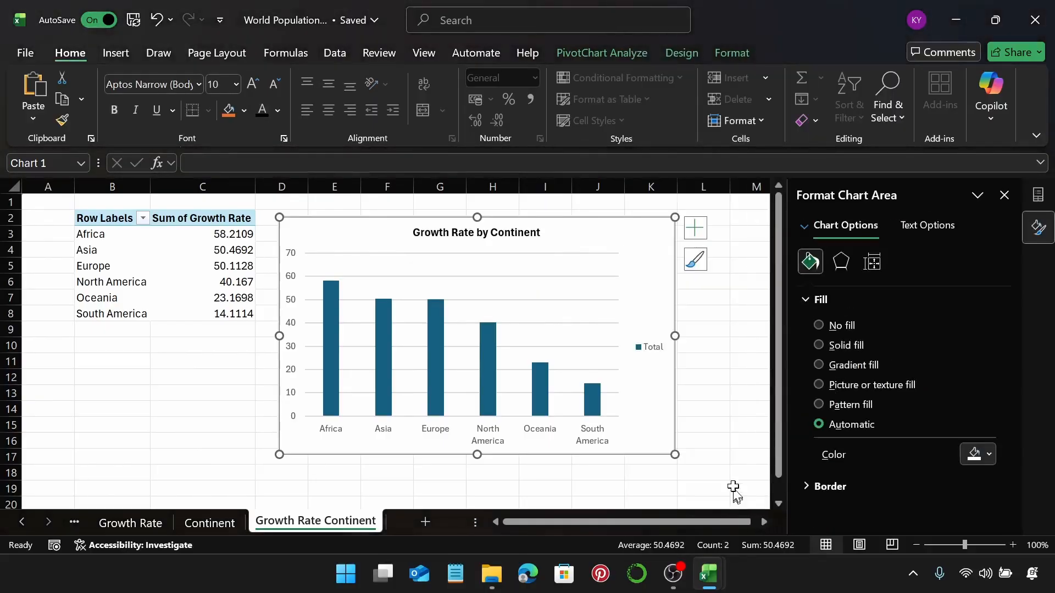
pyautogui.click(644, 348)
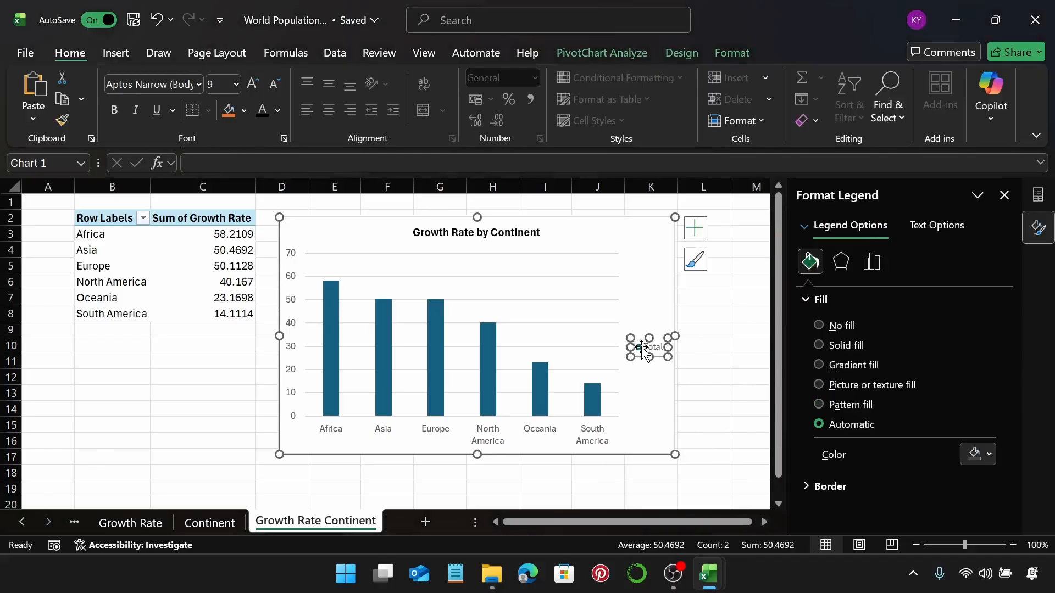
pyautogui.press('Delete')
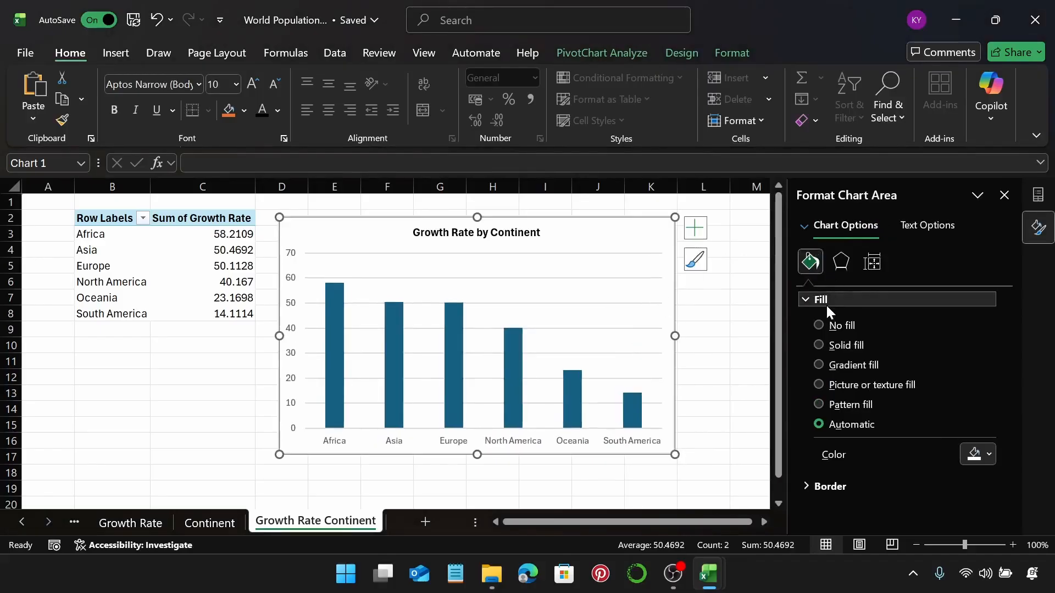
# Step: Turn on rounded corners in the chart area's border settings
pyautogui.click(825, 304)
pyautogui.click(841, 324)
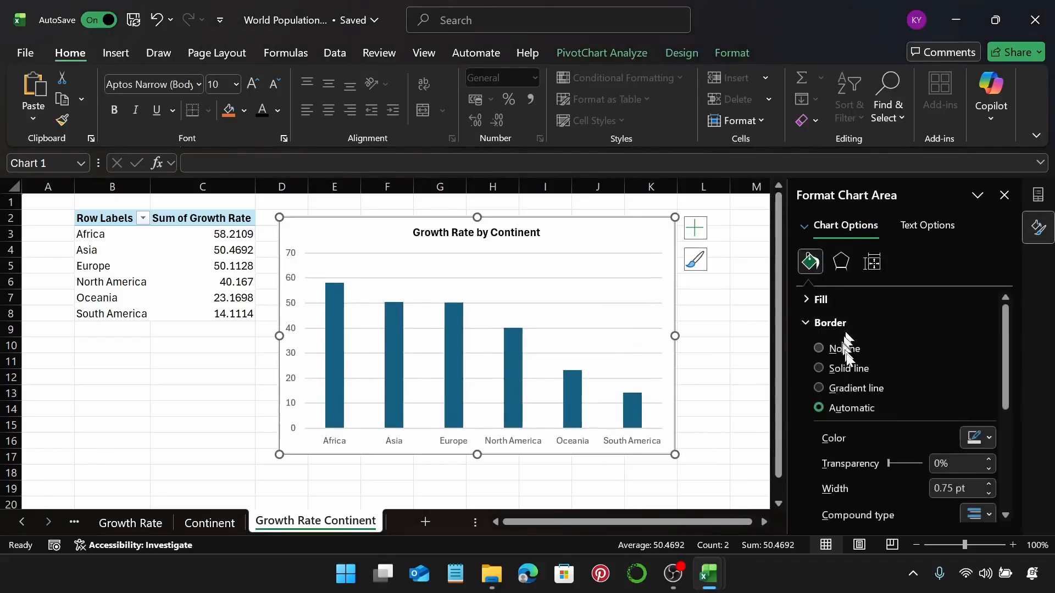
pyautogui.scroll(-1, 891, 413)
pyautogui.scroll(-5, 1054, 141)
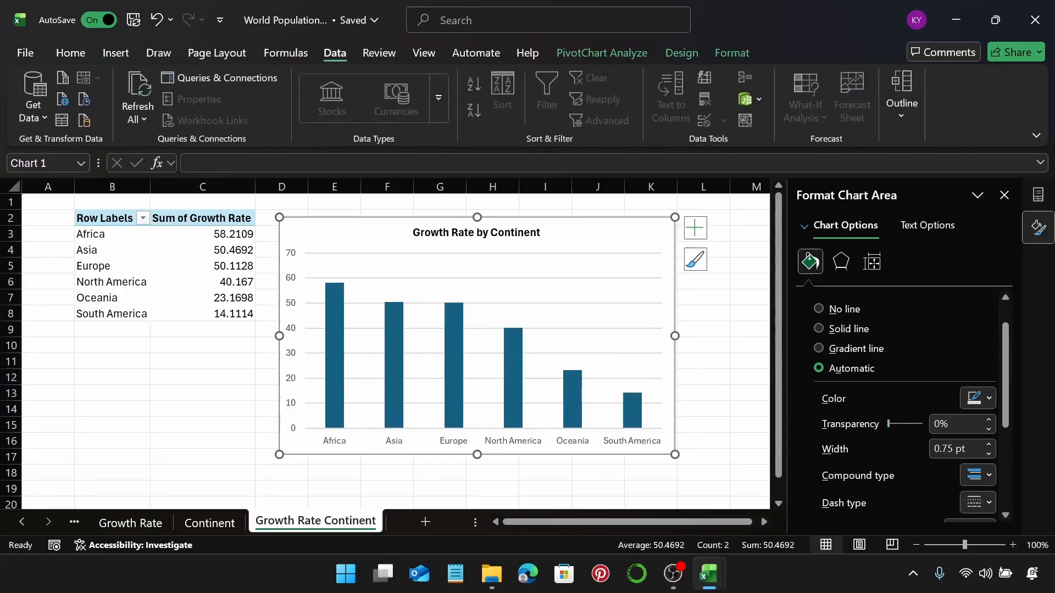
pyautogui.scroll(-5, 893, 409)
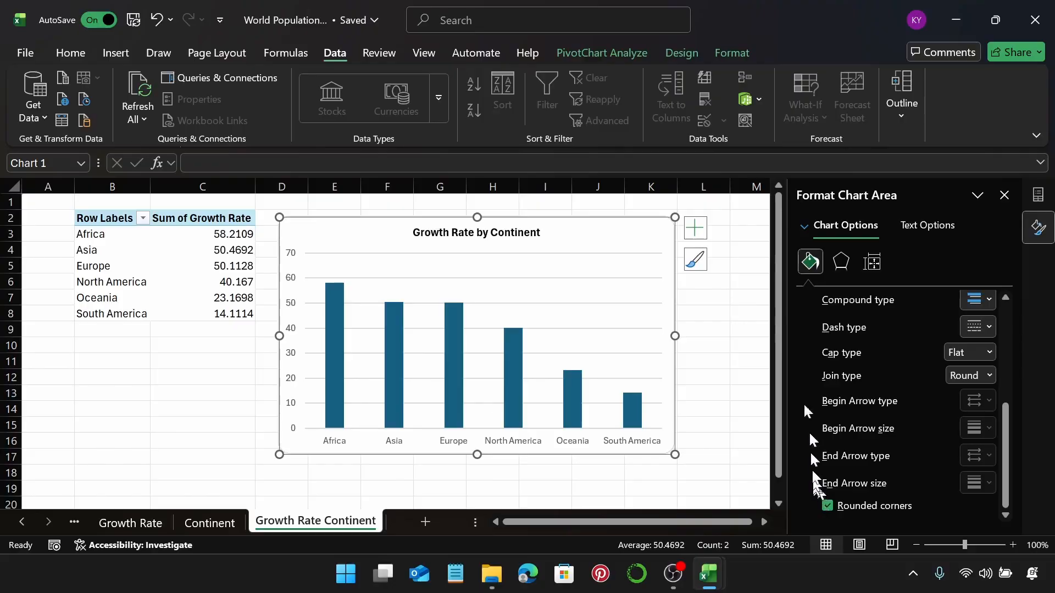
# Step: Apply the first outer shadow preset to the chart area
pyautogui.click(727, 55)
pyautogui.click(501, 121)
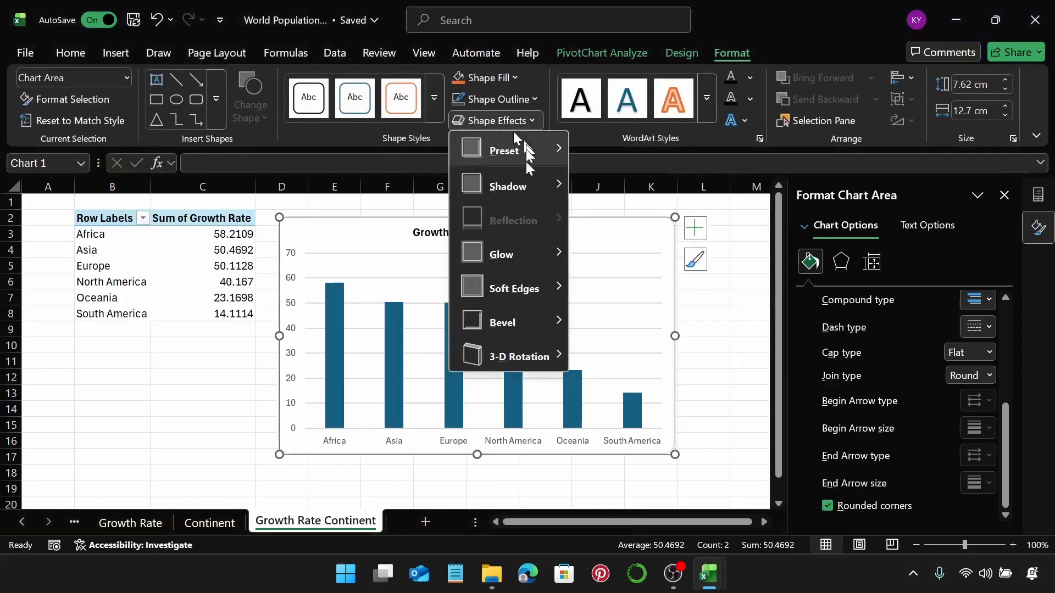
pyautogui.moveTo(522, 189)
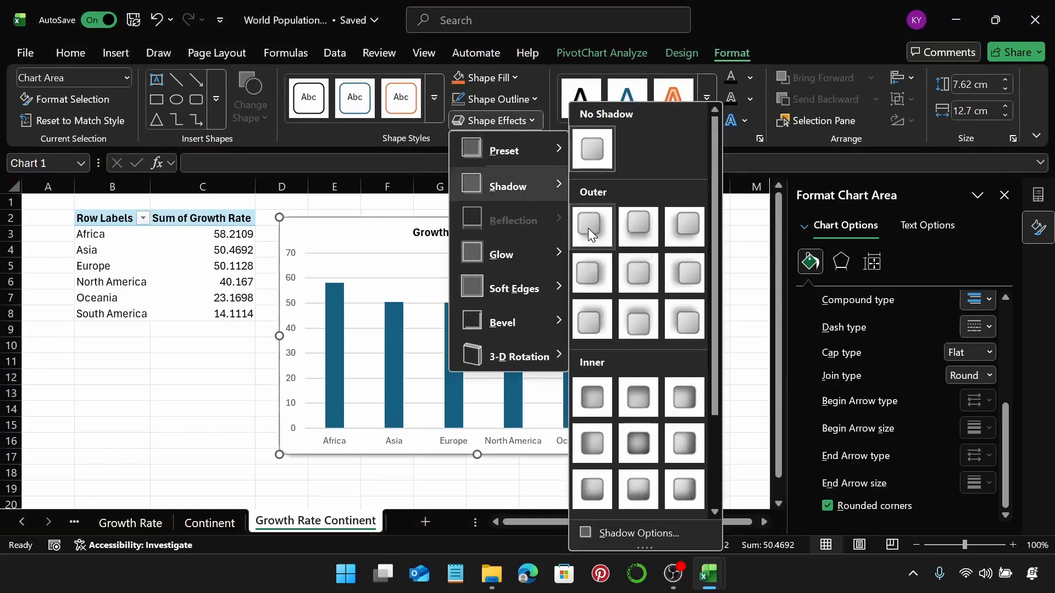
pyautogui.click(588, 229)
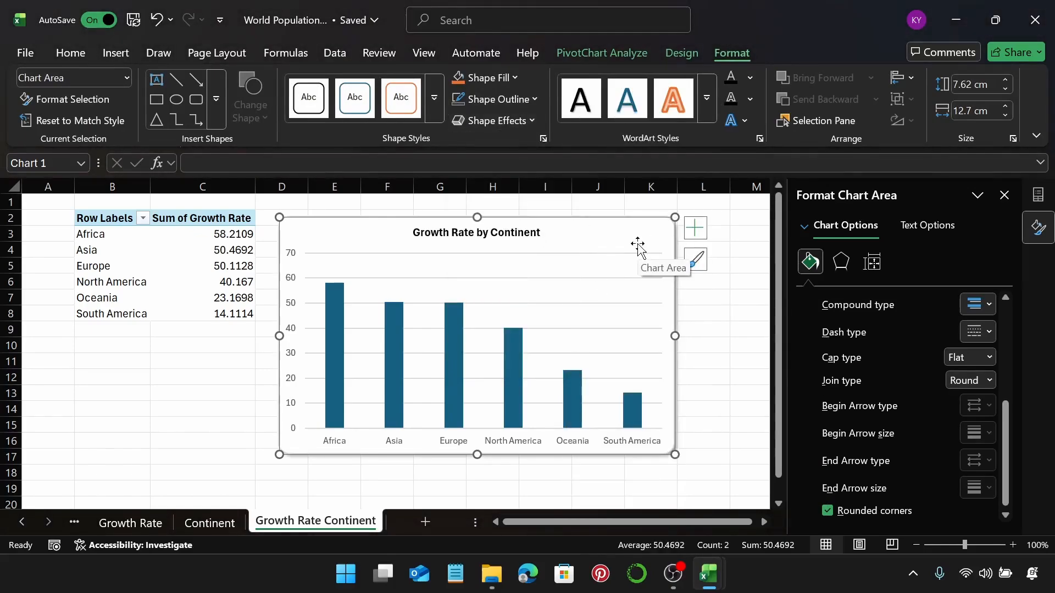
# Step: Fill the chart's column series with the first recent colour, a medium blue
pyautogui.click(336, 321)
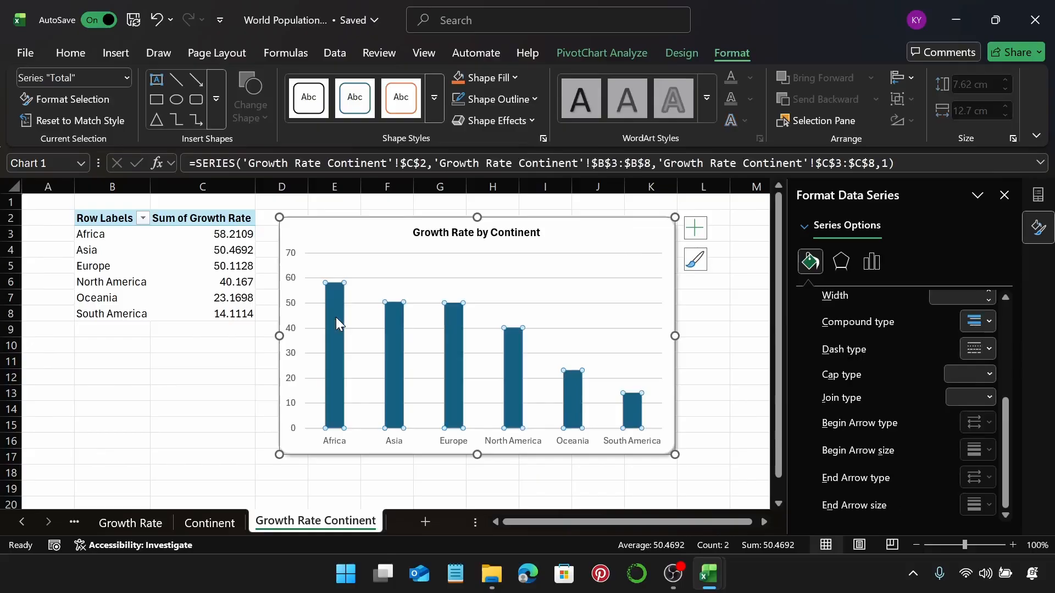
pyautogui.scroll(5, 836, 323)
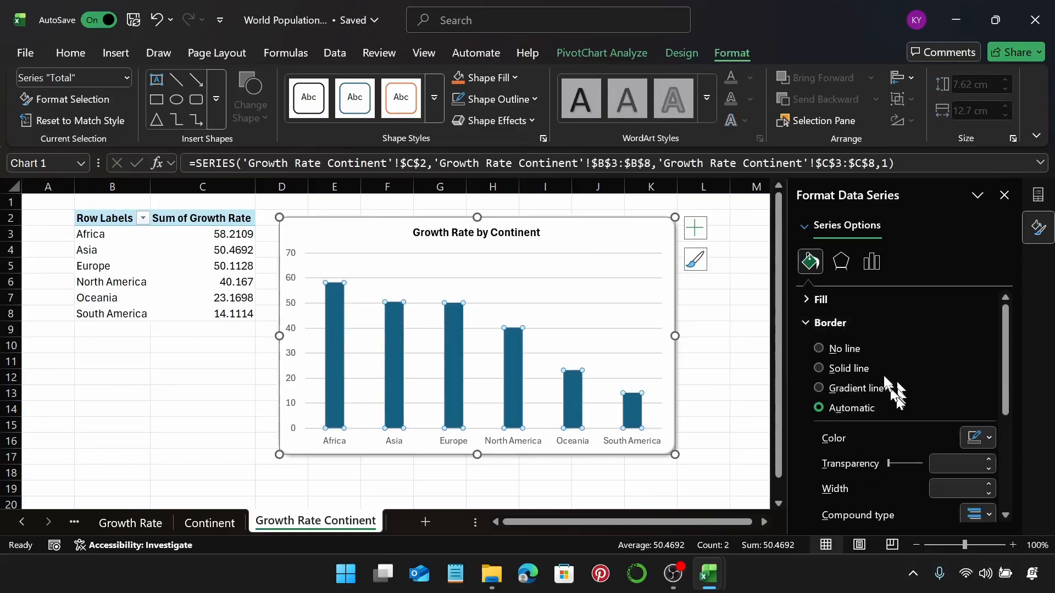
pyautogui.click(845, 325)
pyautogui.click(844, 303)
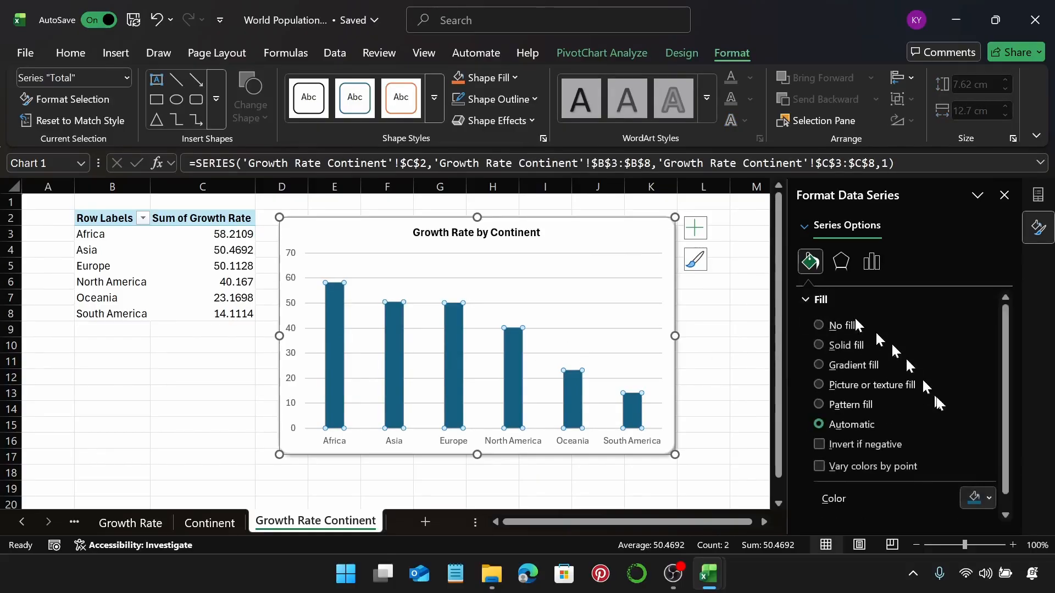
pyautogui.click(989, 498)
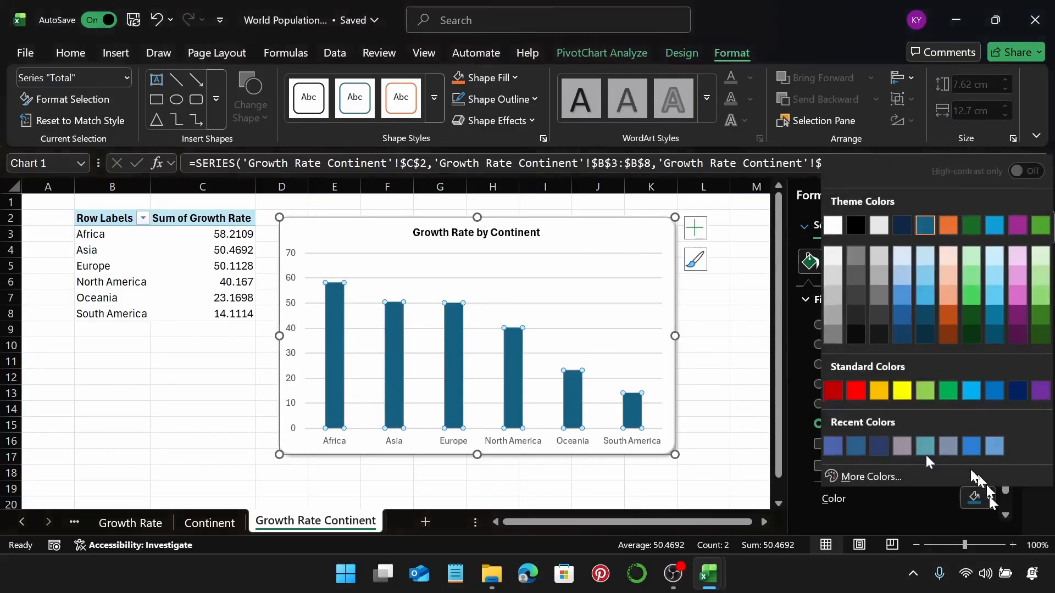
pyautogui.click(835, 450)
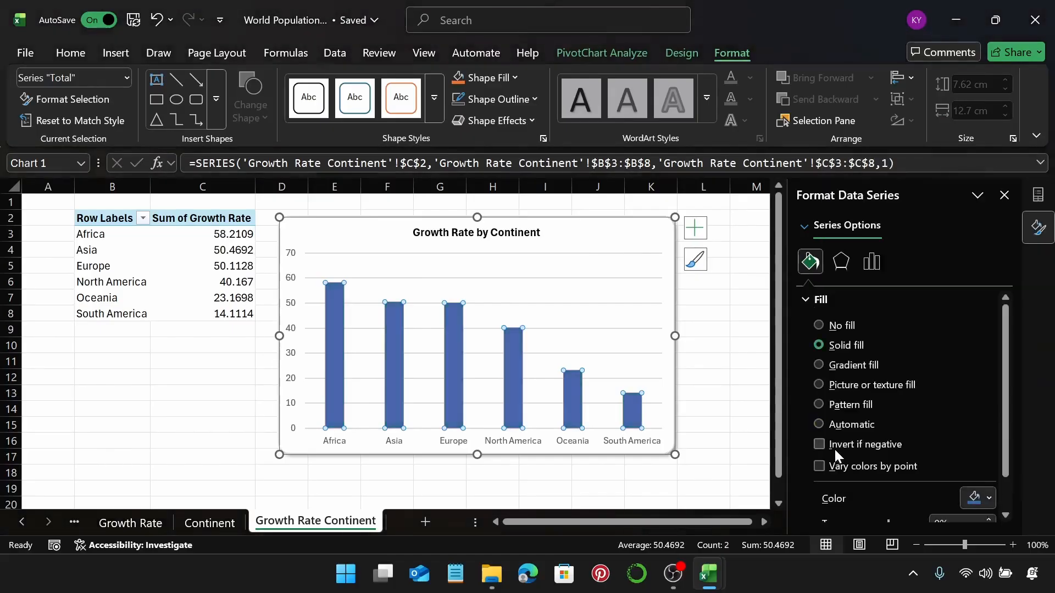
# Step: Set the column series' gap width to 99% and reselect the chart area
pyautogui.click(878, 258)
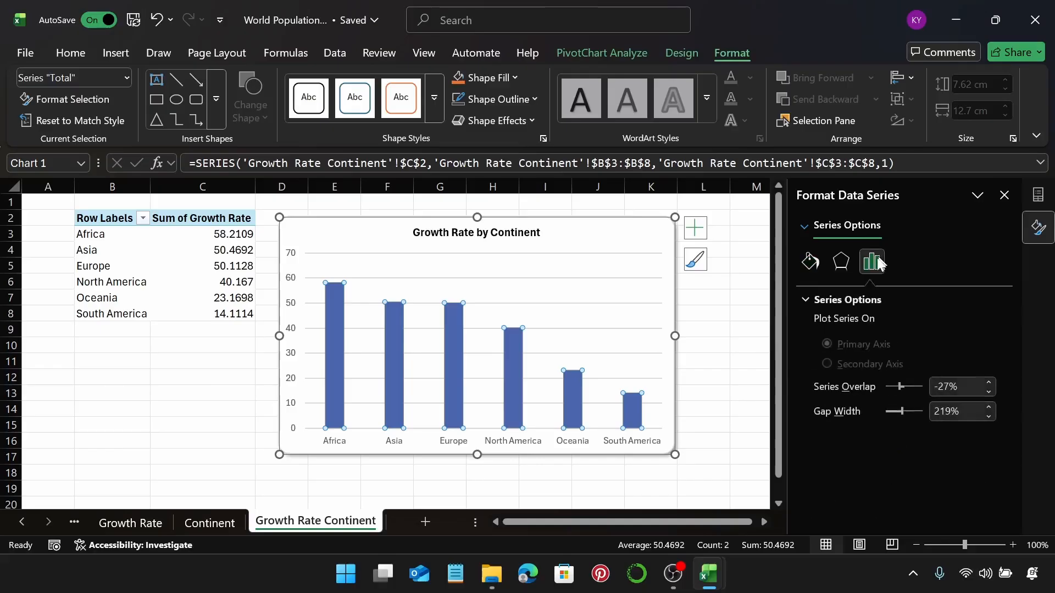
pyautogui.click(945, 416)
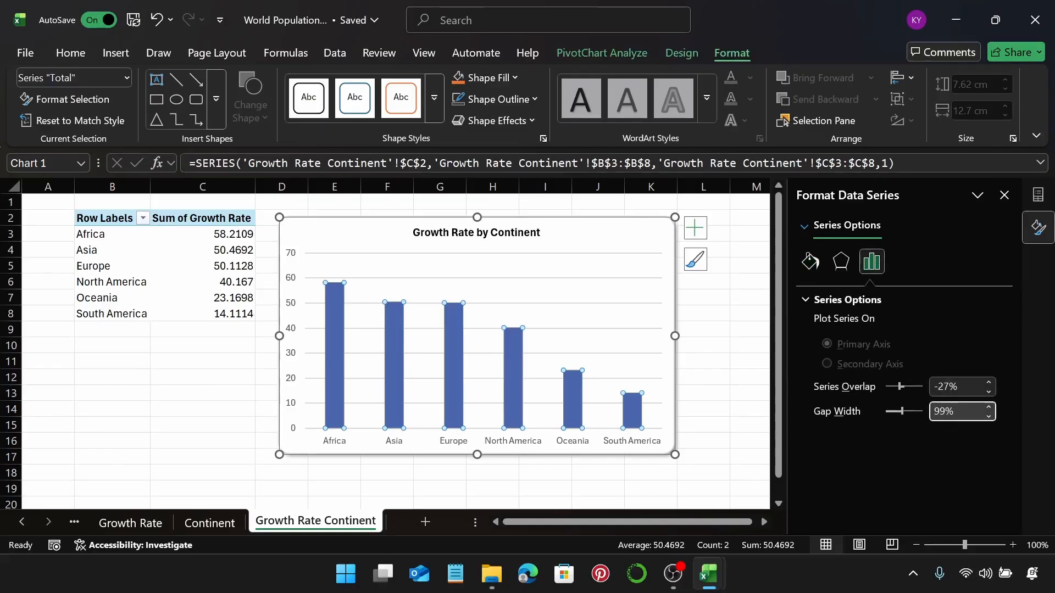
pyautogui.press('Return')
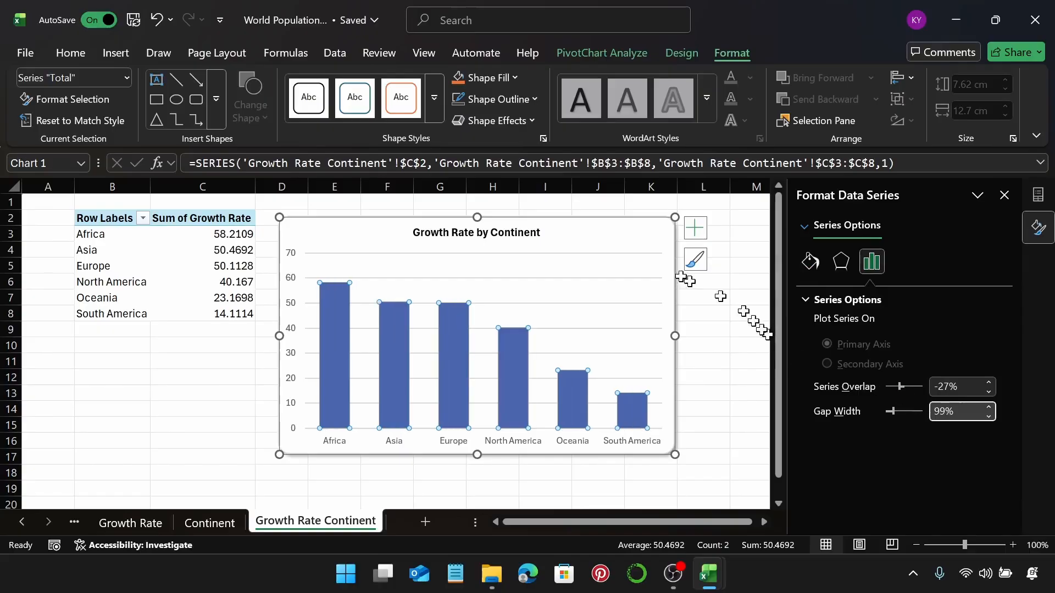
pyautogui.click(609, 237)
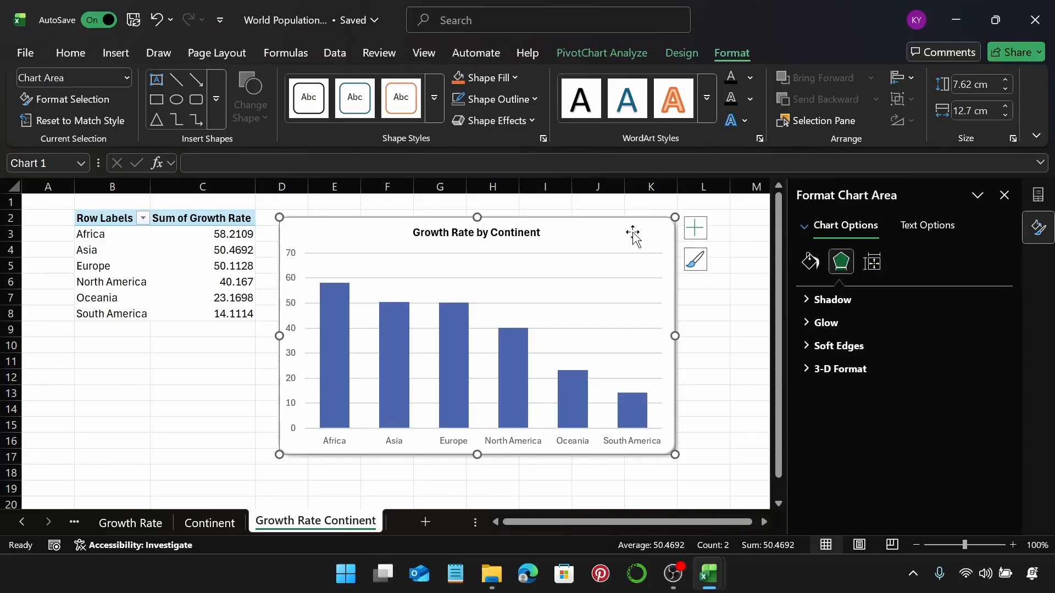
# Step: Add a new worksheet after Growth Rate Continent and name it Density
pyautogui.click(426, 522)
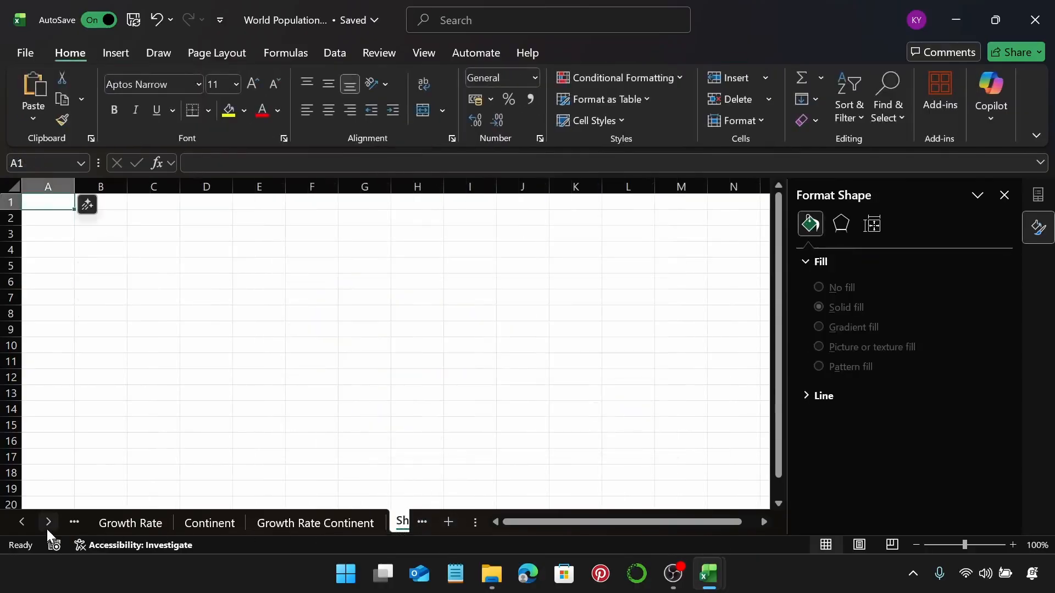
pyautogui.click(48, 528)
pyautogui.doubleClick(325, 521)
pyautogui.write('Density')
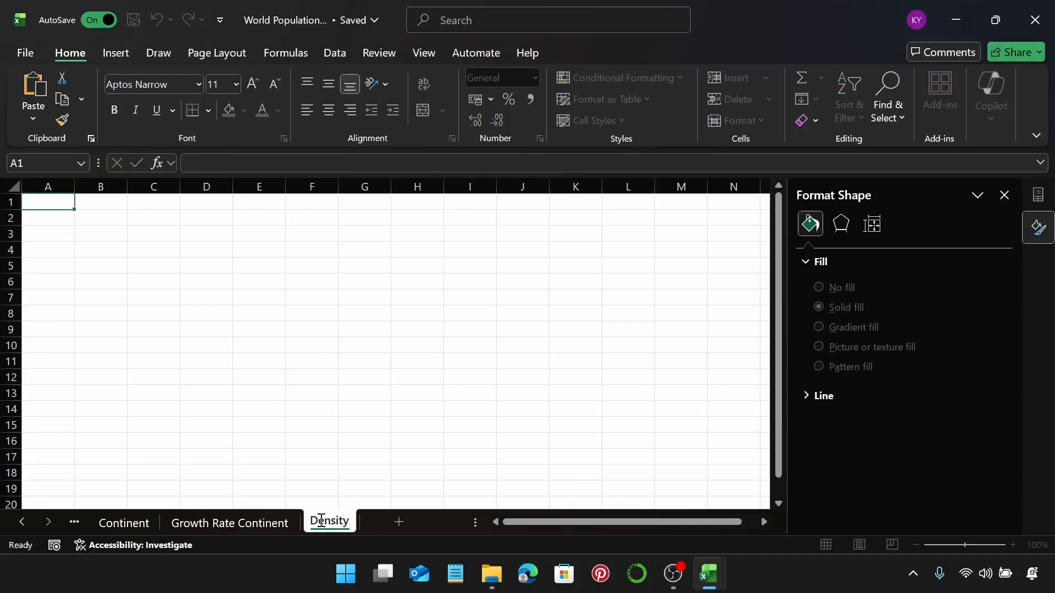
pyautogui.press('Return')
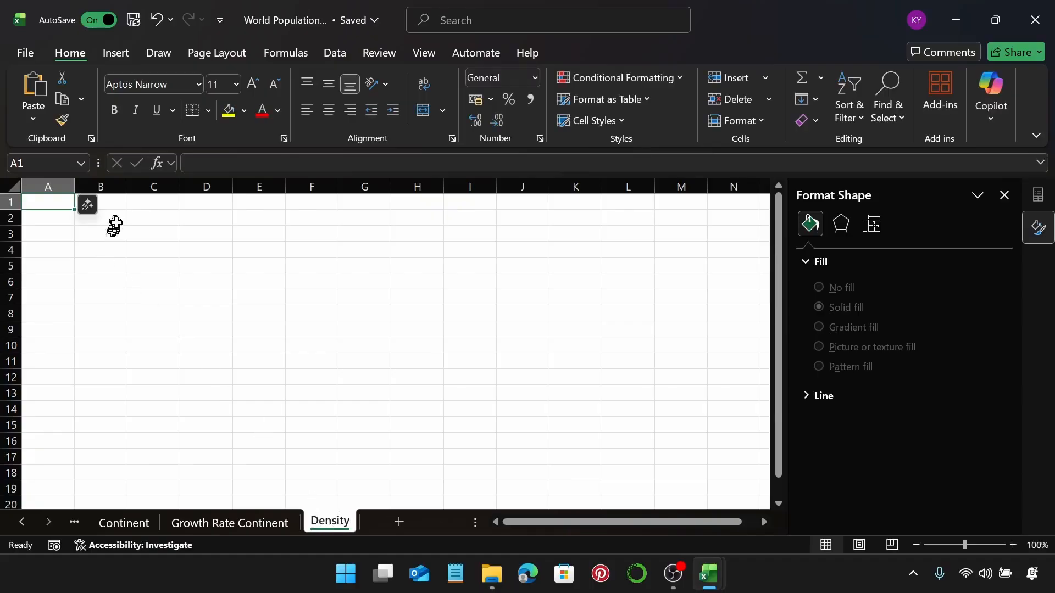
# Step: Insert a PivotTable based on the population data table at cell B2 of the Density sheet
pyautogui.click(117, 223)
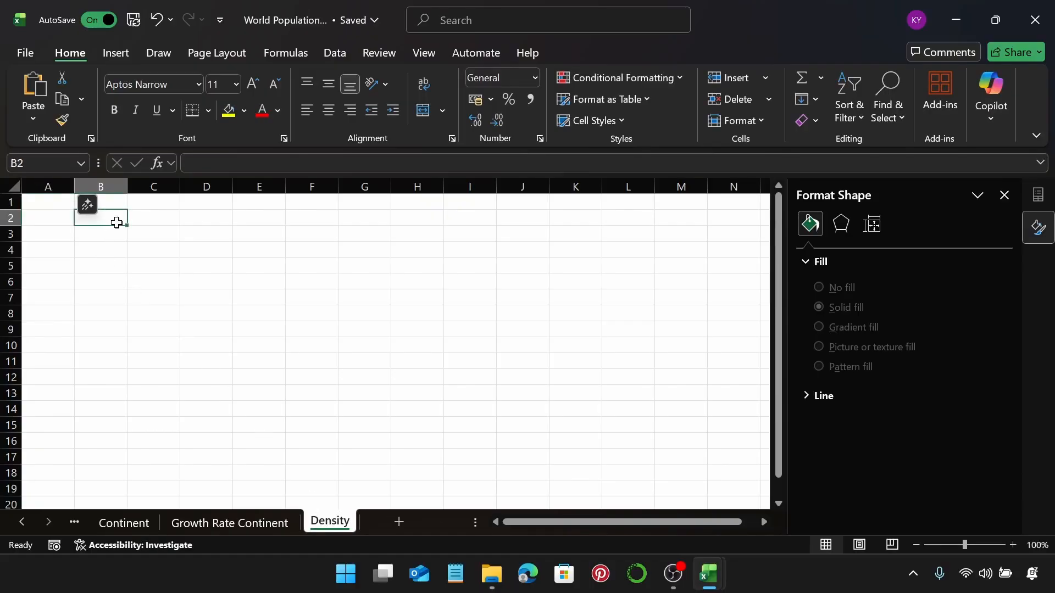
pyautogui.click(119, 55)
pyautogui.click(33, 88)
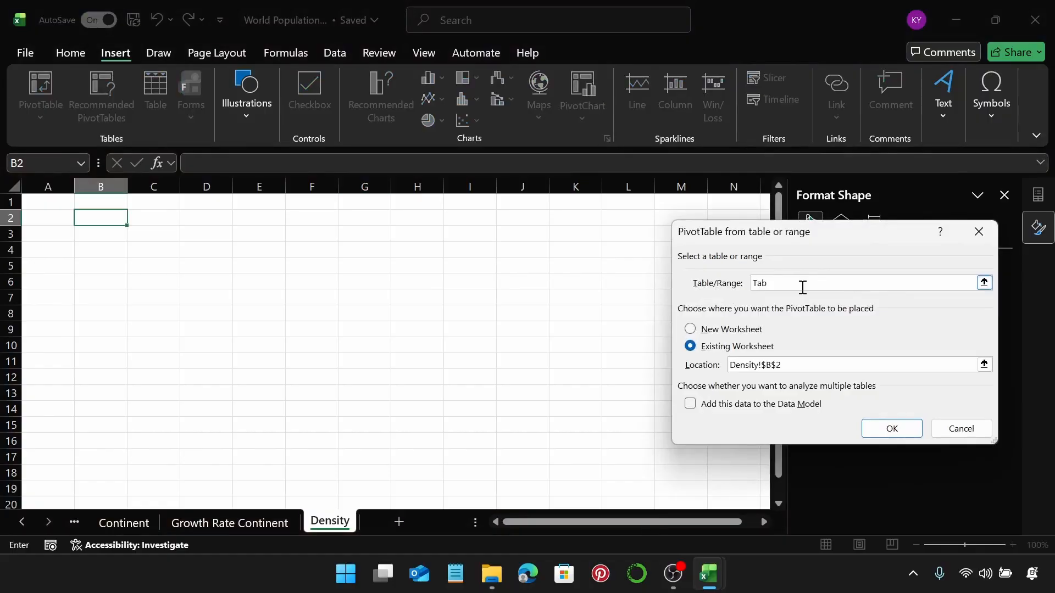
pyautogui.press('Return')
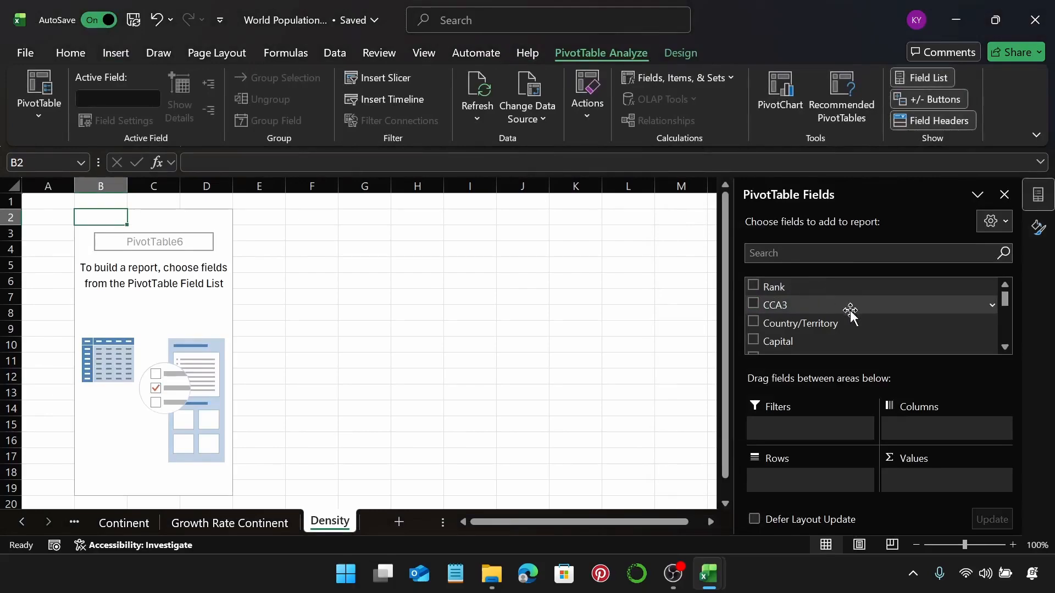
# Step: Set Country/Territory as the PivotTable's rows and Density (per km²) as its summed values
pyautogui.moveTo(846, 329); pyautogui.dragTo(818, 475)
pyautogui.scroll(-3, 888, 311)
pyautogui.scroll(2, 888, 311)
pyautogui.scroll(-4, 888, 311)
pyautogui.scroll(1, 887, 311)
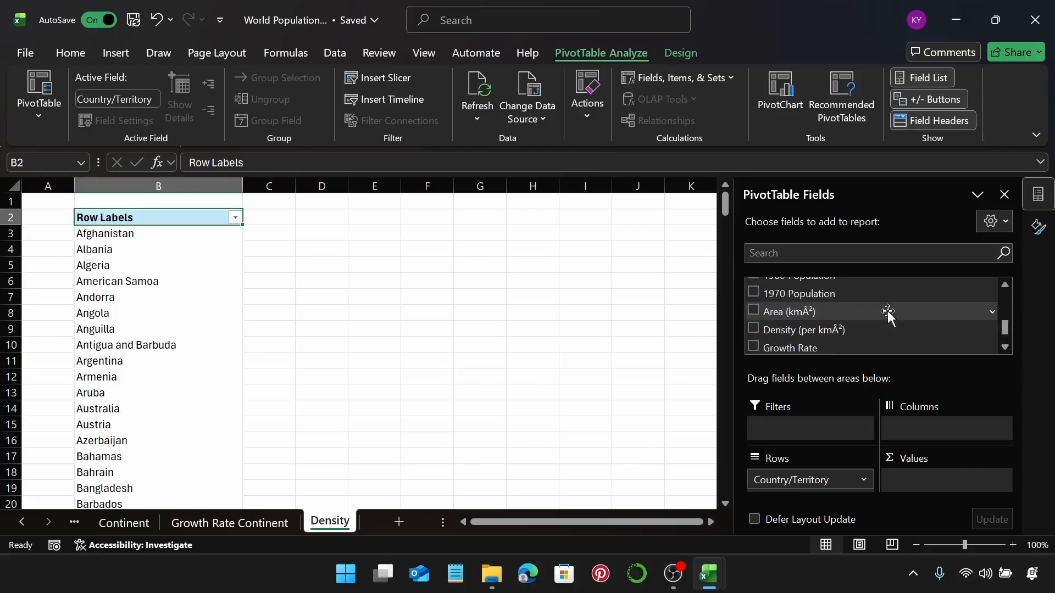
pyautogui.moveTo(799, 330); pyautogui.dragTo(929, 476)
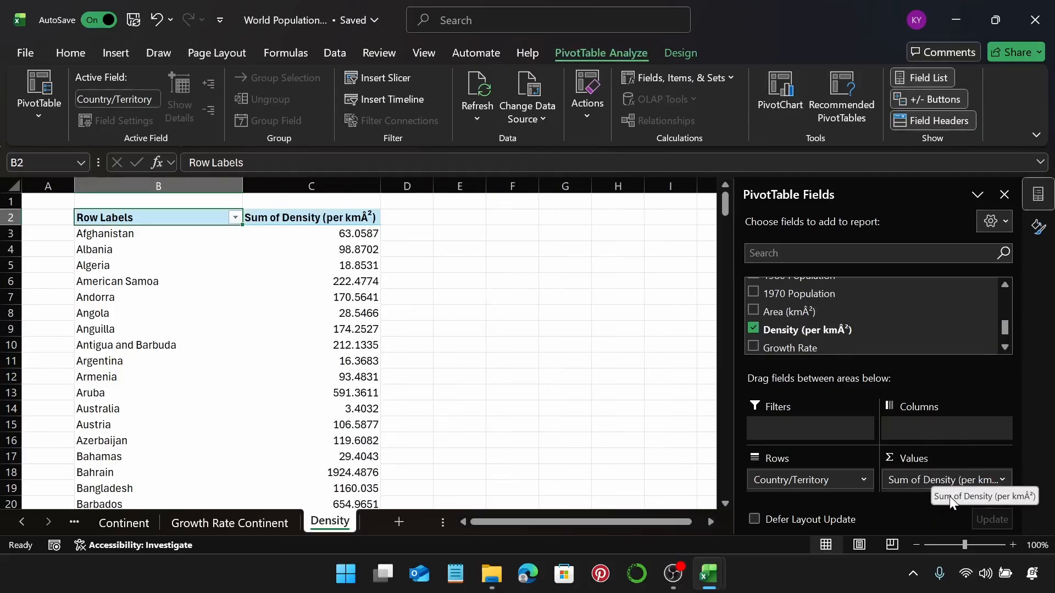
# Step: Sort the Country/Territory rows in descending order by Sum of Density (per km²)
pyautogui.click(235, 219)
pyautogui.click(125, 250)
pyautogui.click(712, 282)
pyautogui.click(961, 300)
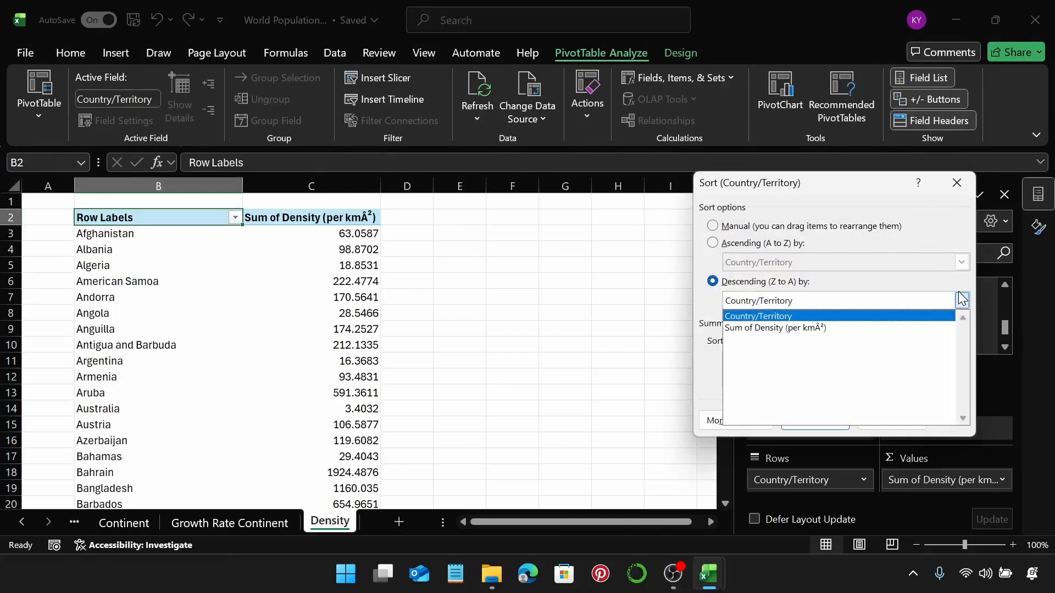
pyautogui.click(821, 327)
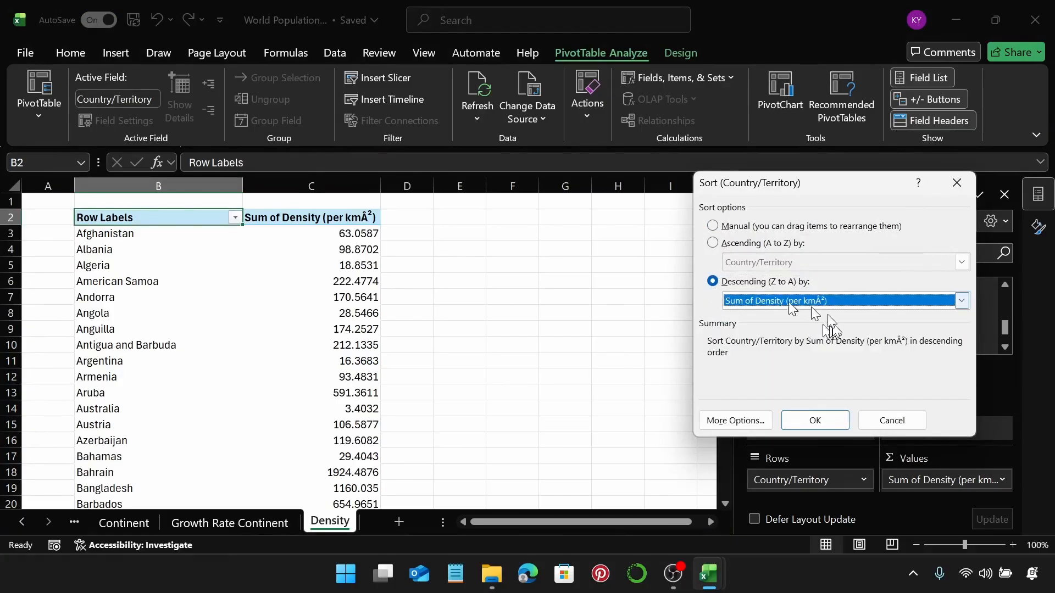
pyautogui.click(813, 419)
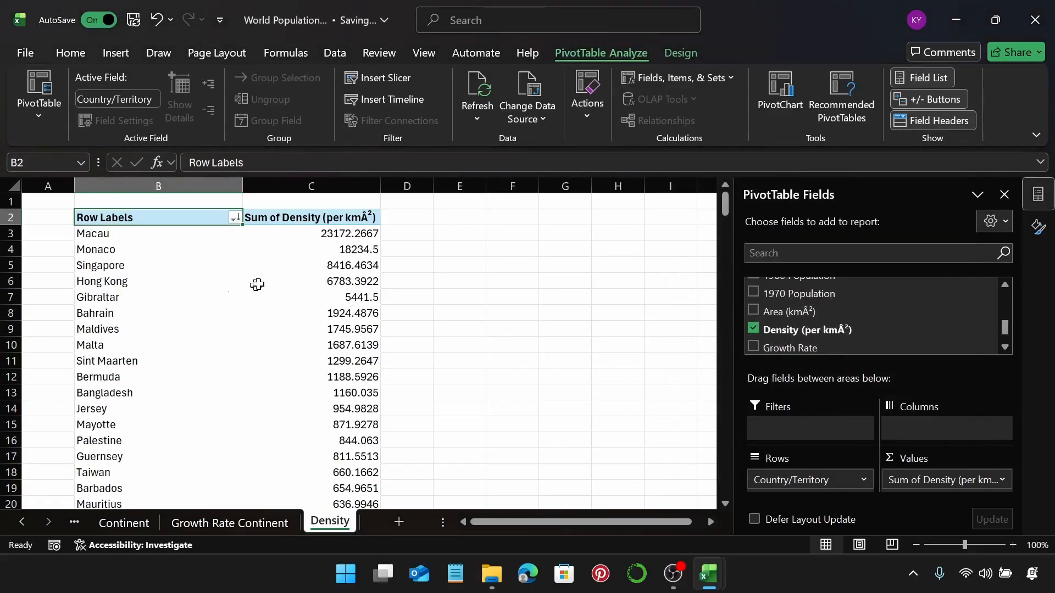
# Step: Filter the Country/Territory rows to the top 10 items by Sum of Density (per km²)
pyautogui.click(235, 220)
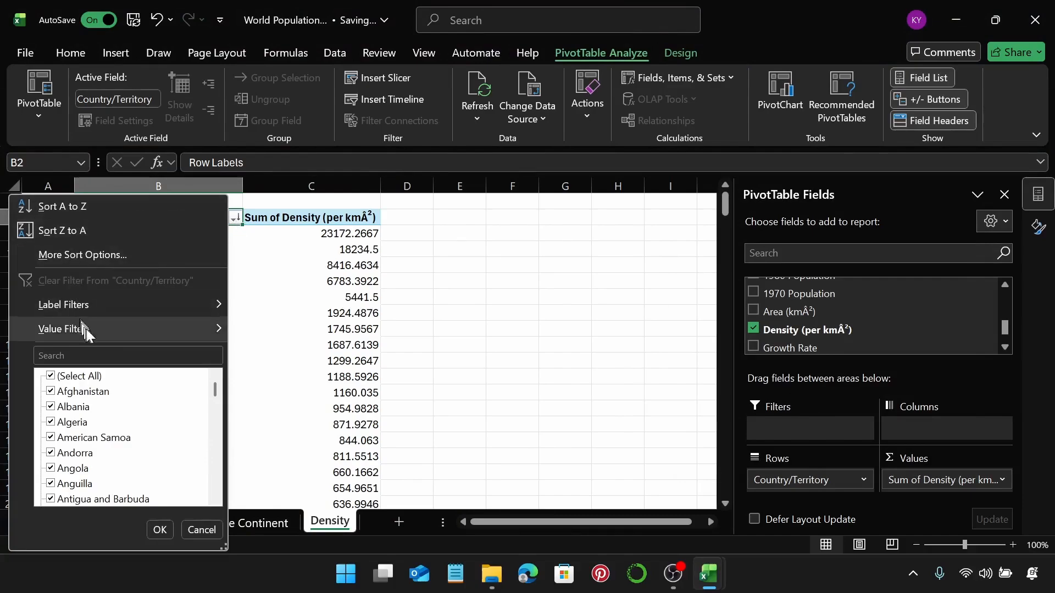
pyautogui.moveTo(87, 329)
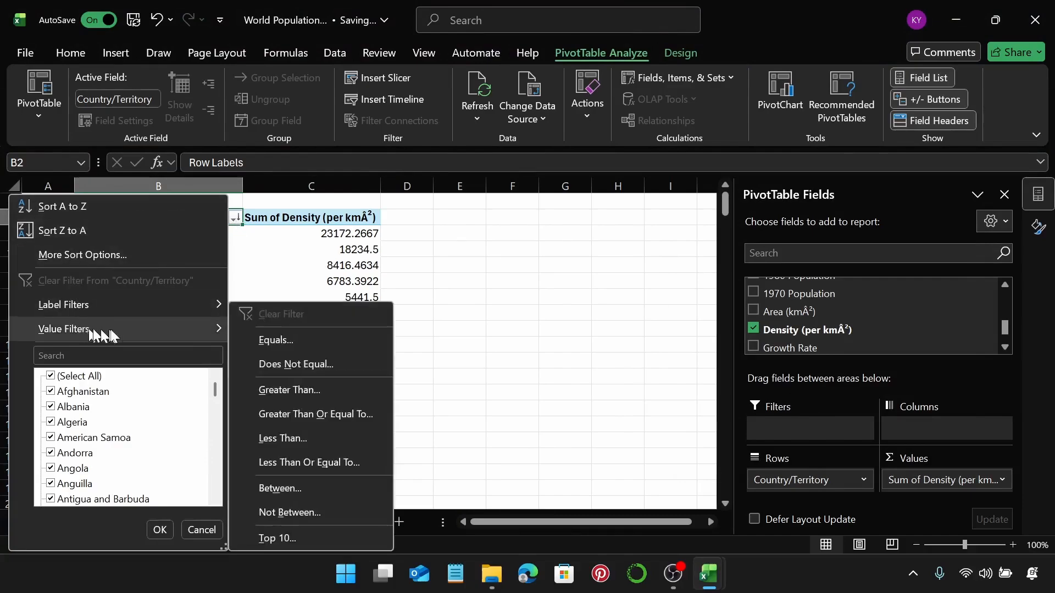
pyautogui.click(327, 541)
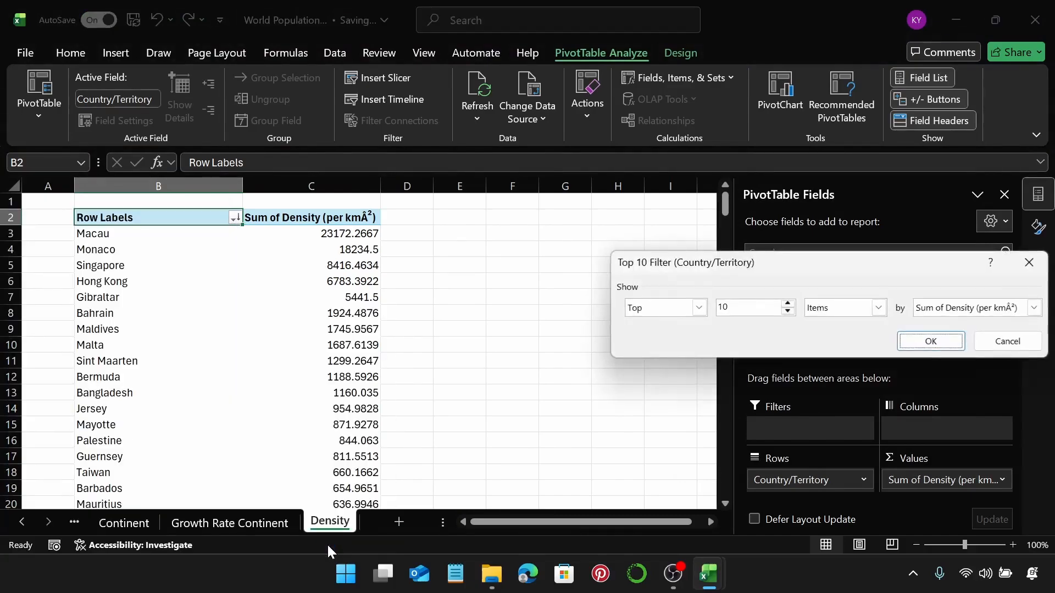
pyautogui.click(908, 341)
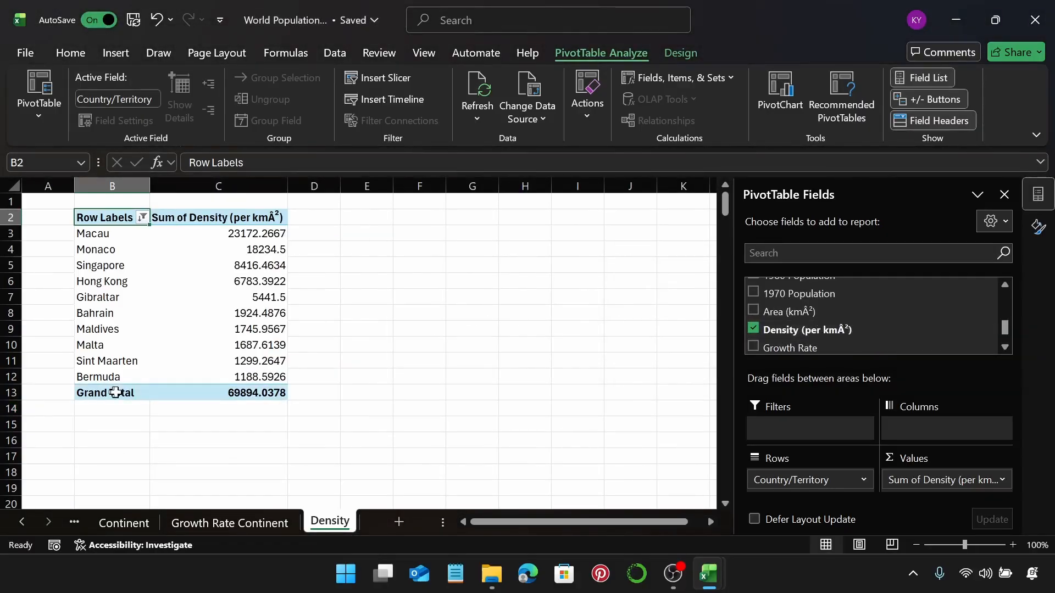
# Step: Remove the Grand Total row from the density PivotTable
pyautogui.click(116, 392)
pyautogui.rightClick(116, 392)
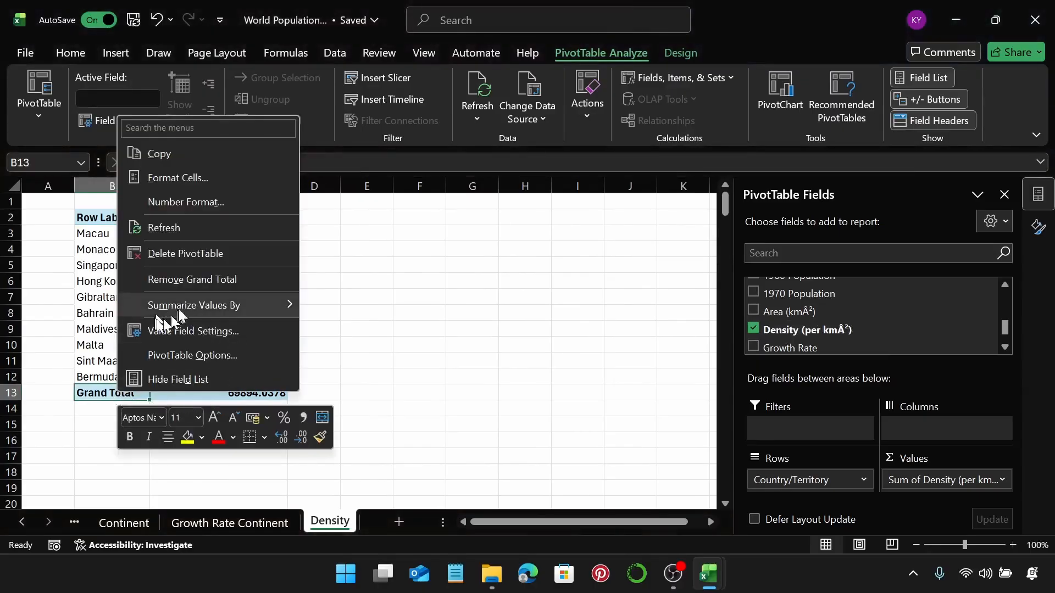
pyautogui.click(193, 279)
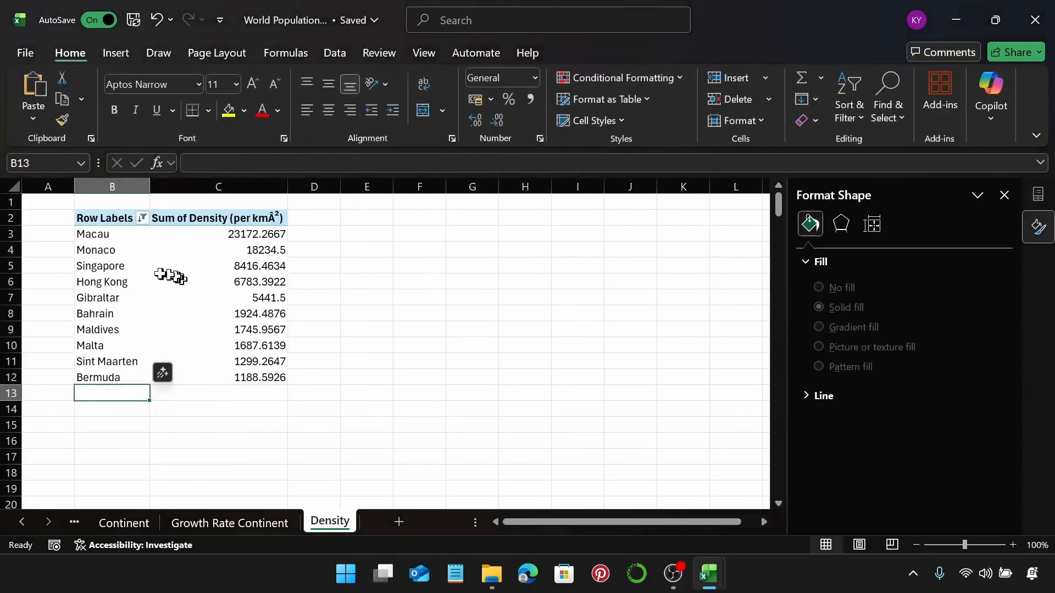
# Step: Insert a 2-D clustered column PivotChart from the density PivotTable and place it beside the table, starting at column D
pyautogui.click(147, 271)
pyautogui.click(163, 271)
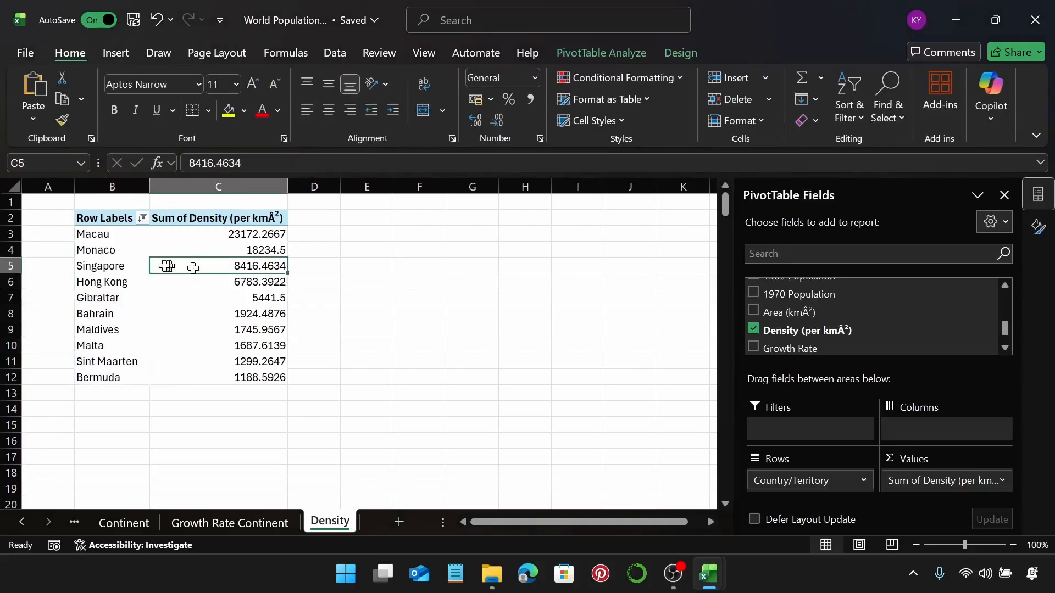
pyautogui.click(101, 55)
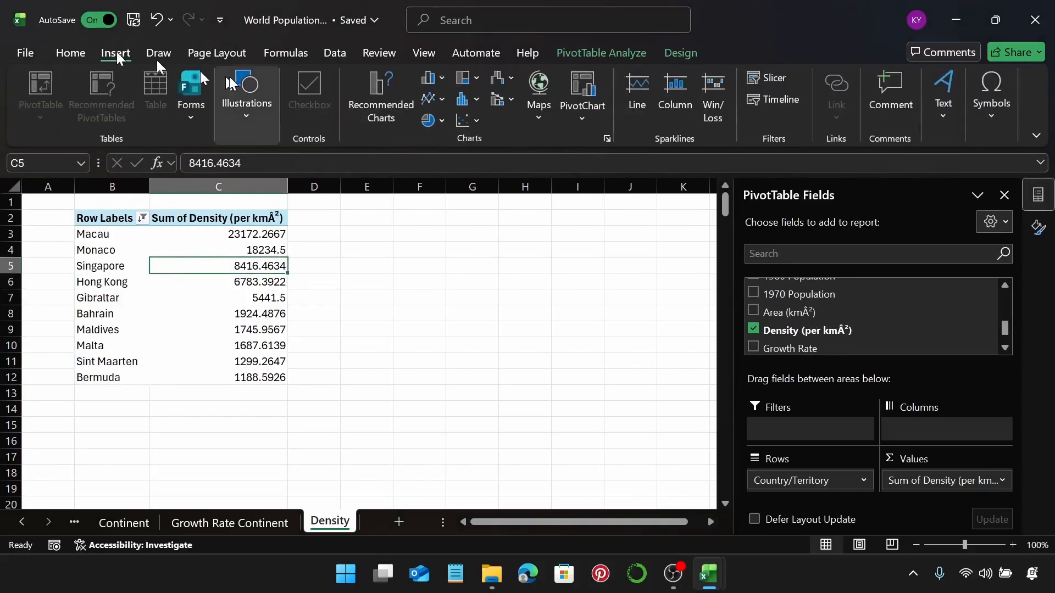
pyautogui.click(423, 78)
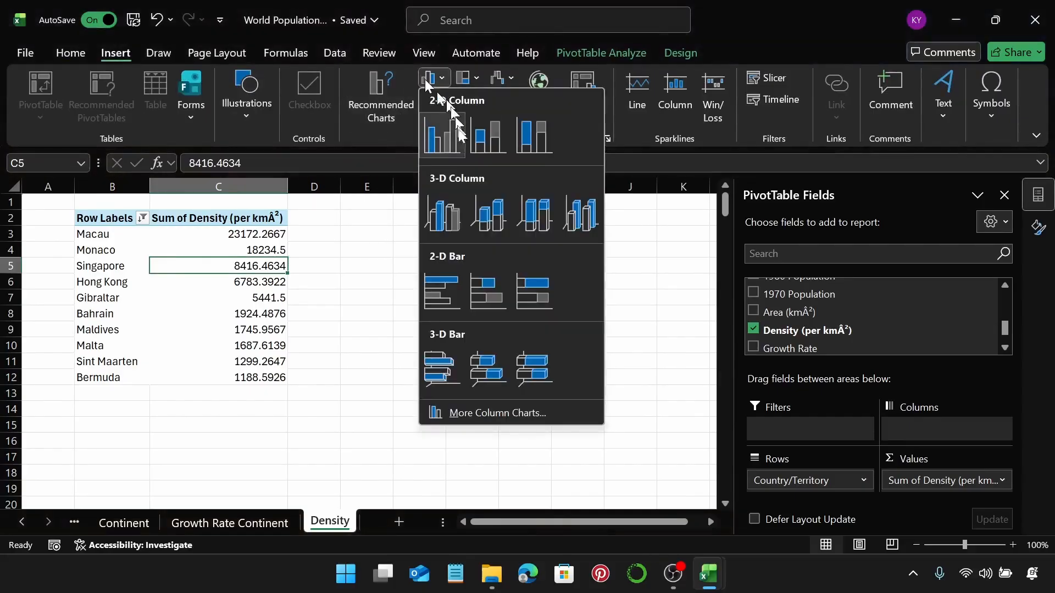
pyautogui.click(434, 142)
pyautogui.moveTo(436, 254); pyautogui.dragTo(541, 245)
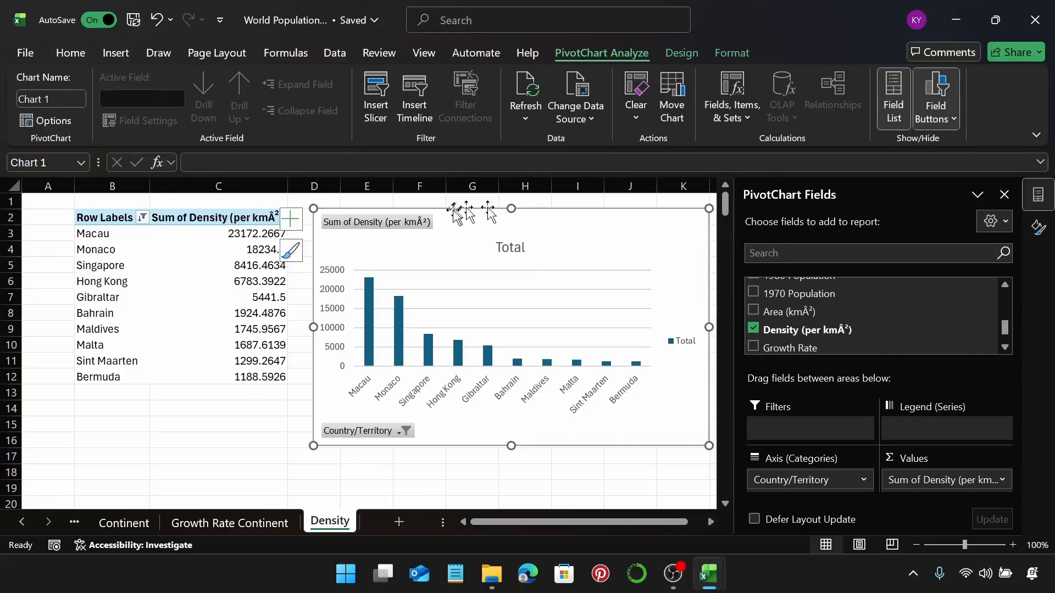
# Step: Hide all field buttons on the PivotChart and change its title to "Top 10 Countries by Density"
pyautogui.rightClick(408, 223)
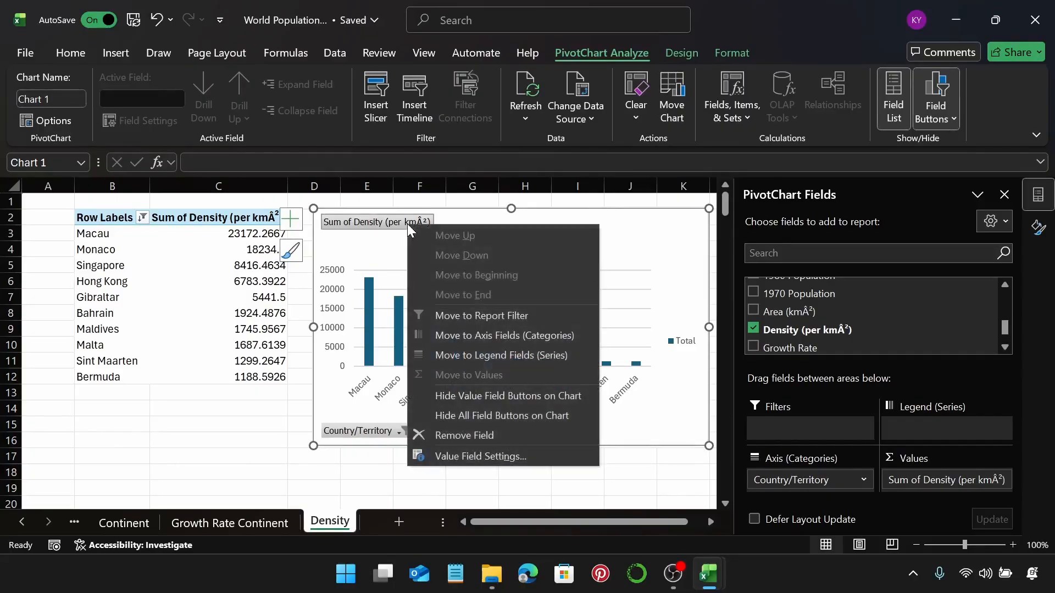
pyautogui.click(524, 416)
pyautogui.click(516, 225)
pyautogui.doubleClick(511, 227)
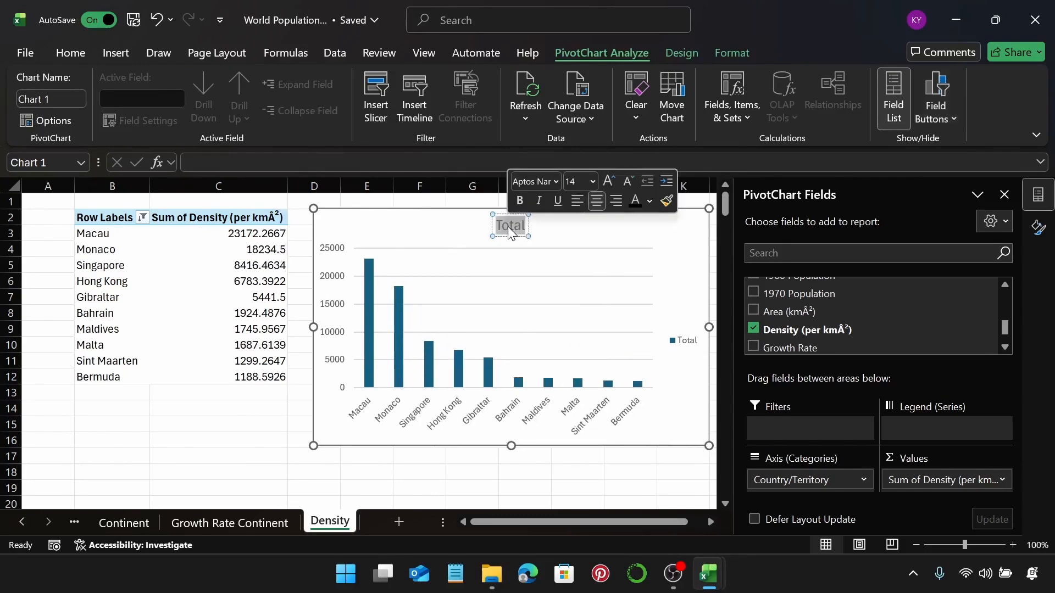
pyautogui.write('Top')
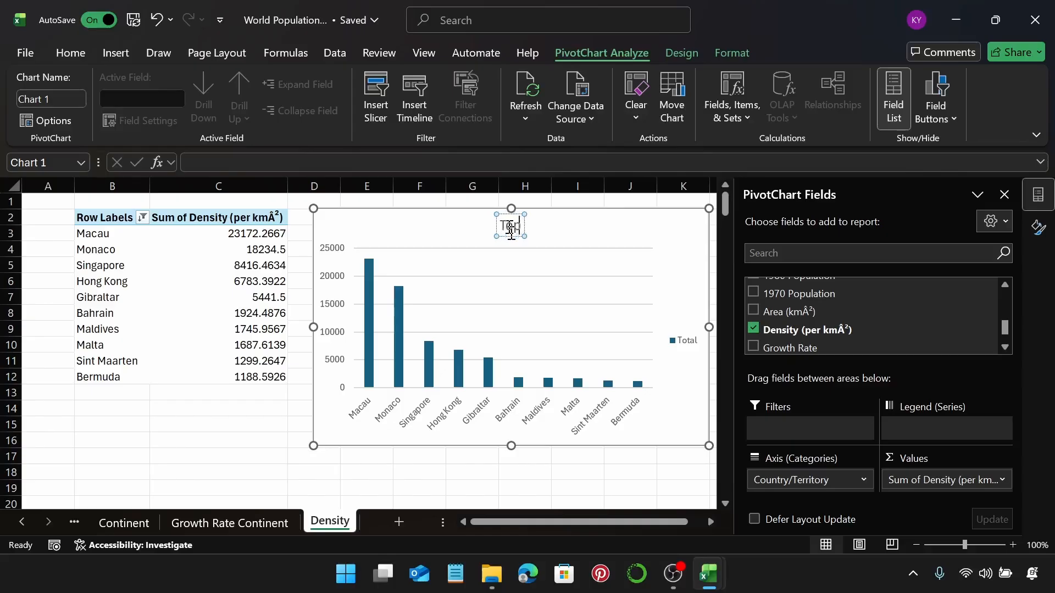
pyautogui.write(' 10 Countries by')
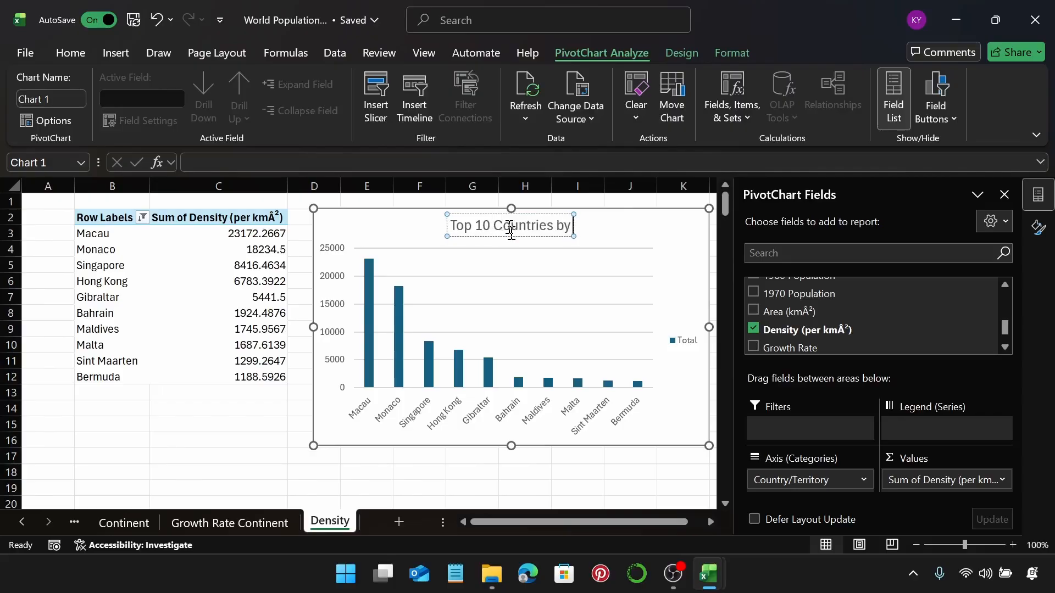
pyautogui.write(' Density')
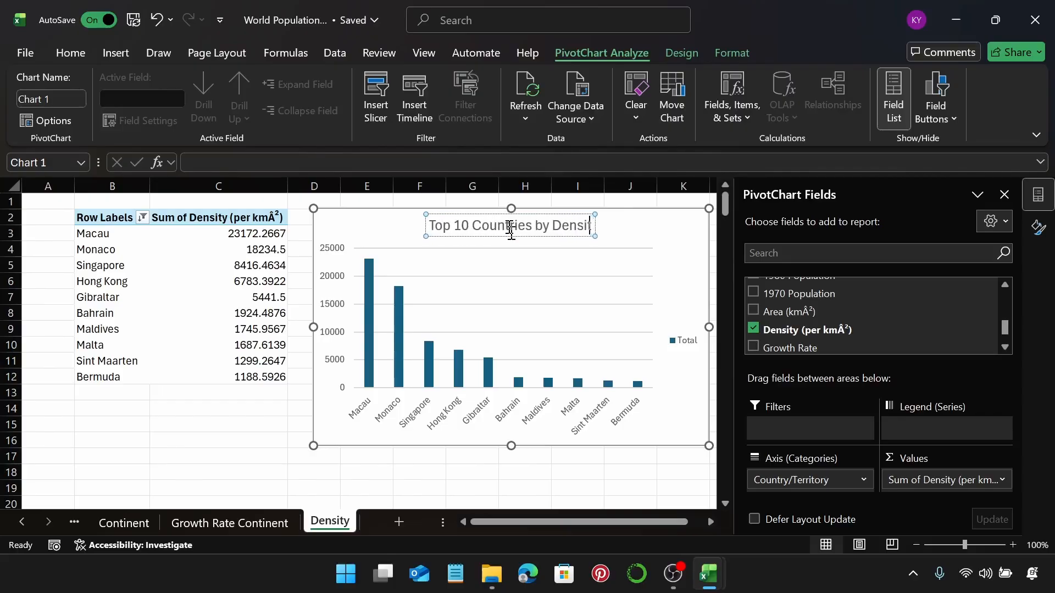
# Step: Format the chart title as bold black text at font size 11
pyautogui.click(538, 214)
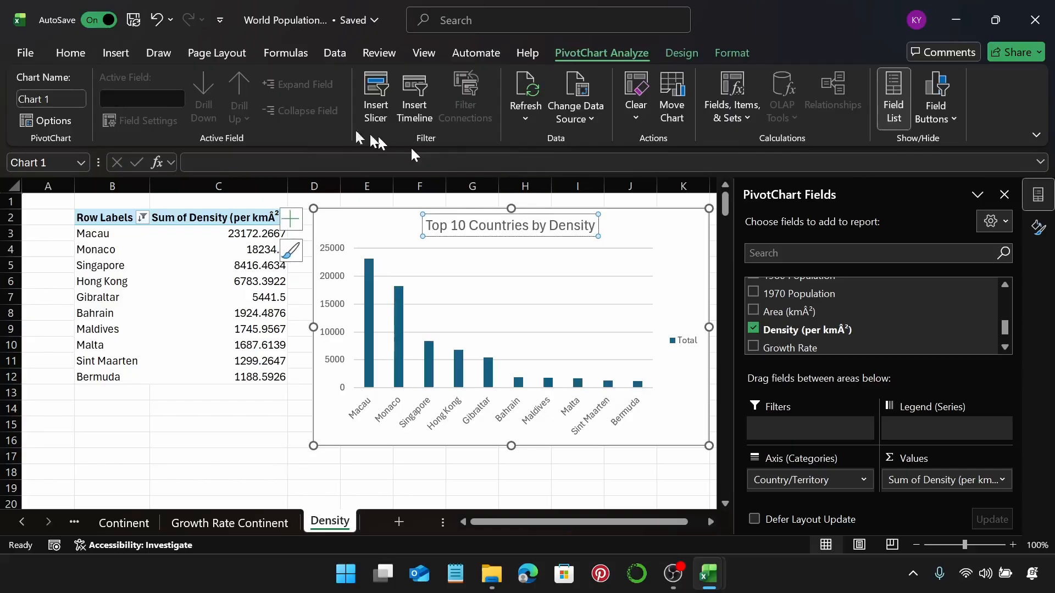
pyautogui.click(70, 53)
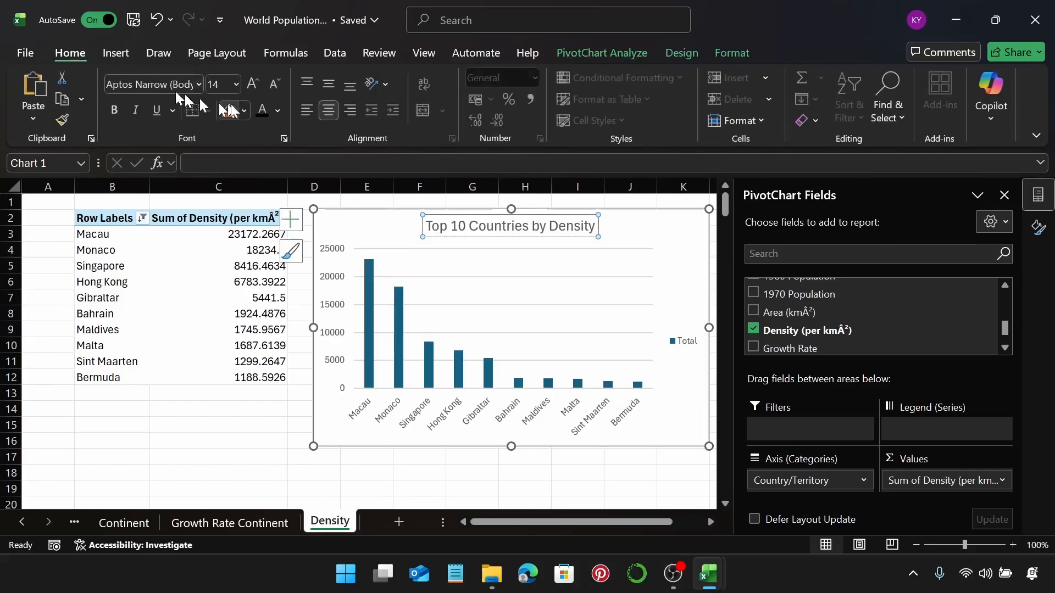
pyautogui.click(236, 84)
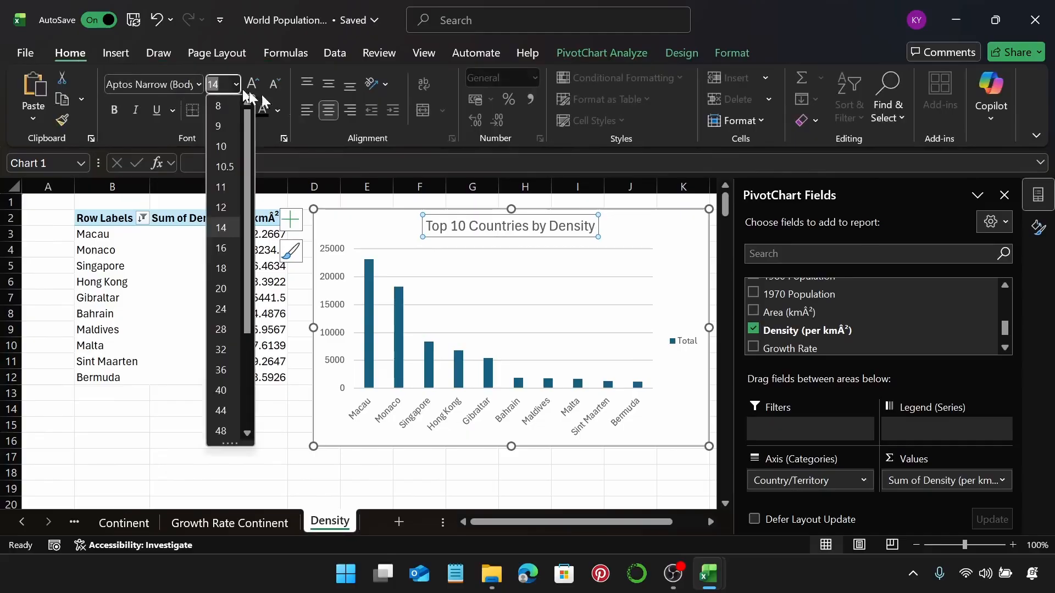
pyautogui.click(221, 187)
pyautogui.click(115, 110)
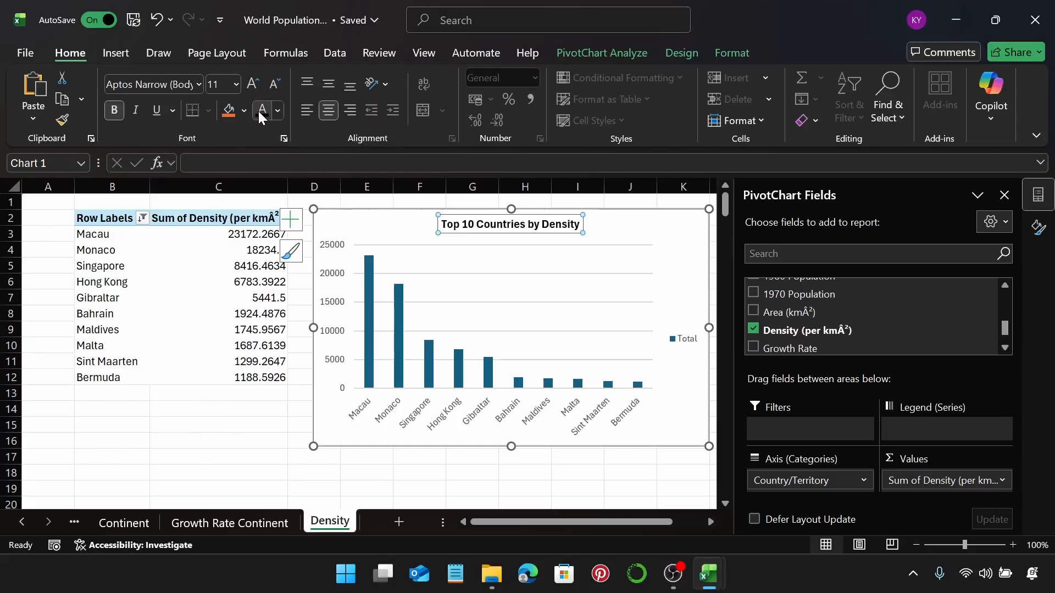
# Step: Delete the chart's legend and apply an outer shadow effect to the chart area
pyautogui.click(684, 335)
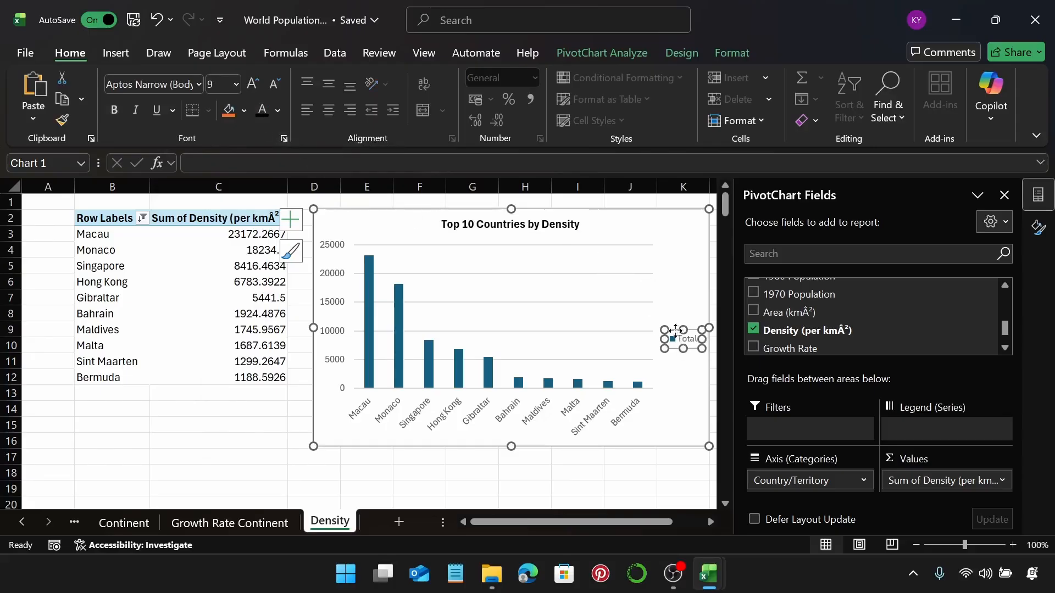
pyautogui.press('Delete')
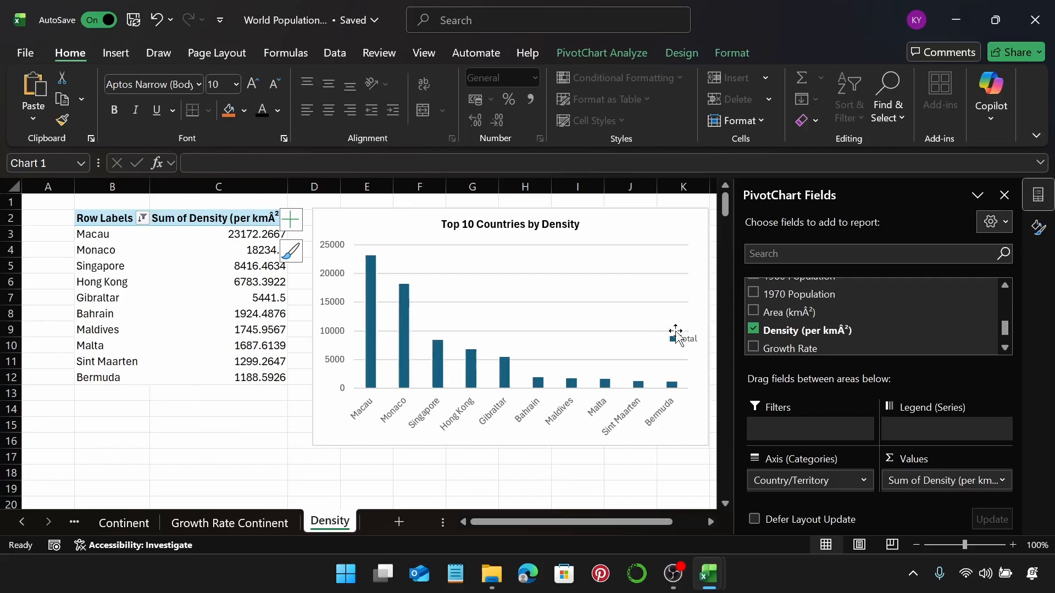
pyautogui.click(724, 57)
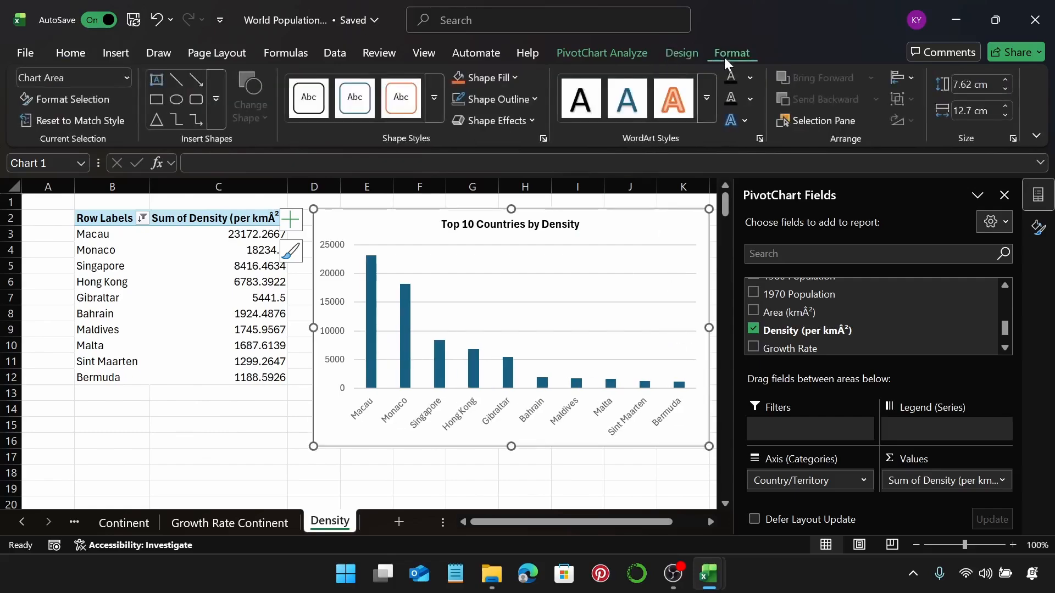
pyautogui.click(492, 122)
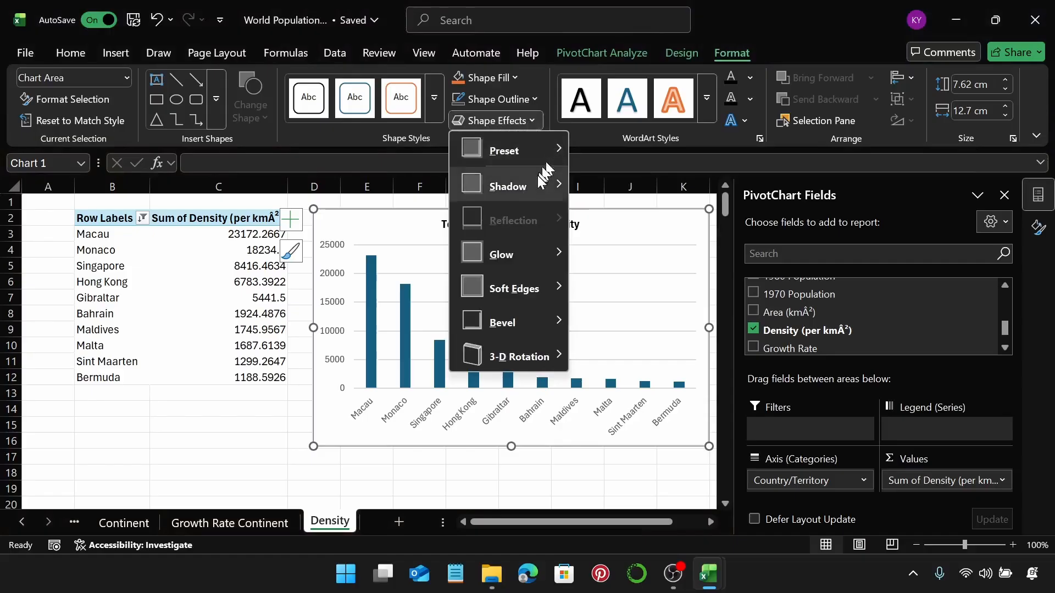
pyautogui.moveTo(538, 181)
pyautogui.click(595, 229)
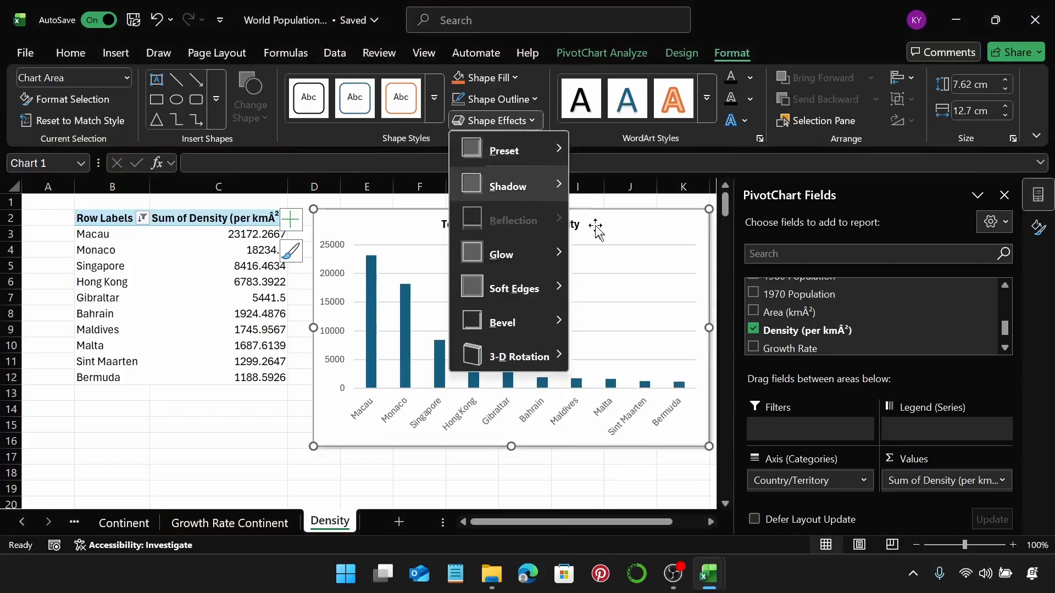
# Step: Give the density chart's border rounded corners through the chart area formatting
pyautogui.rightClick(650, 238)
pyautogui.scroll(-2, 756, 536)
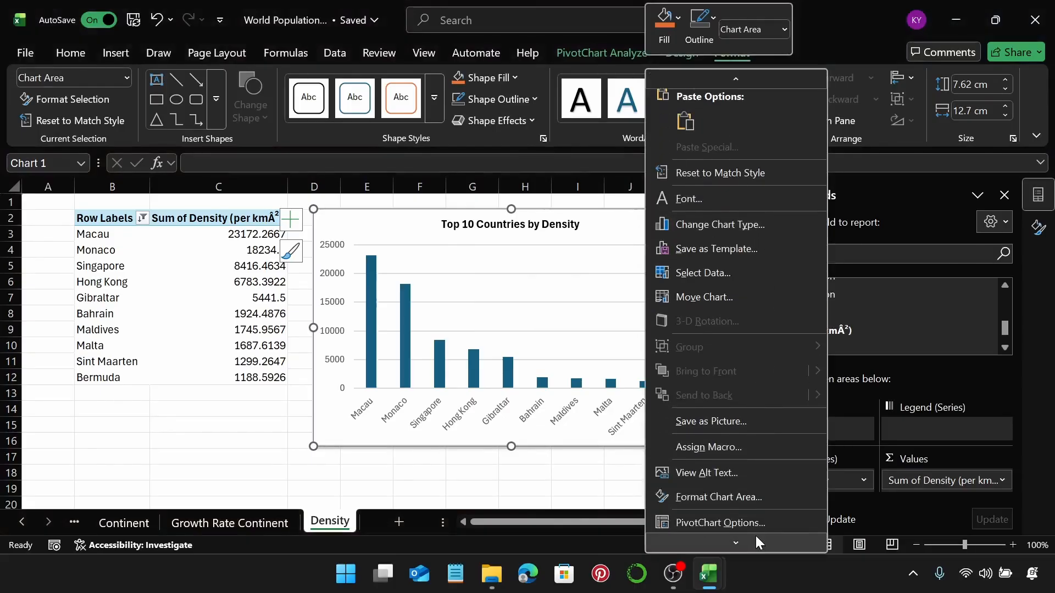
pyautogui.click(771, 492)
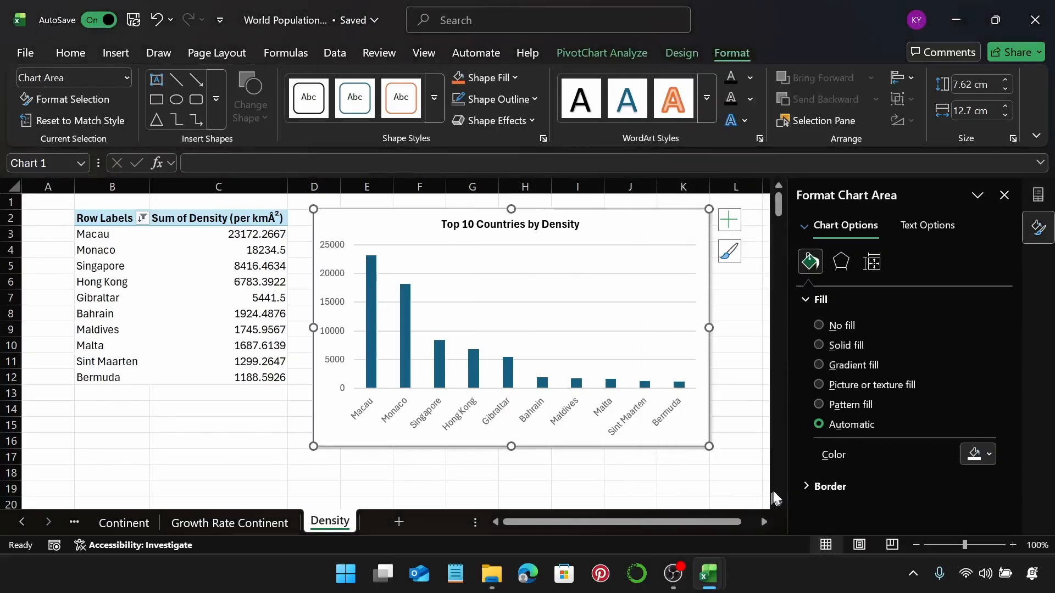
pyautogui.click(850, 302)
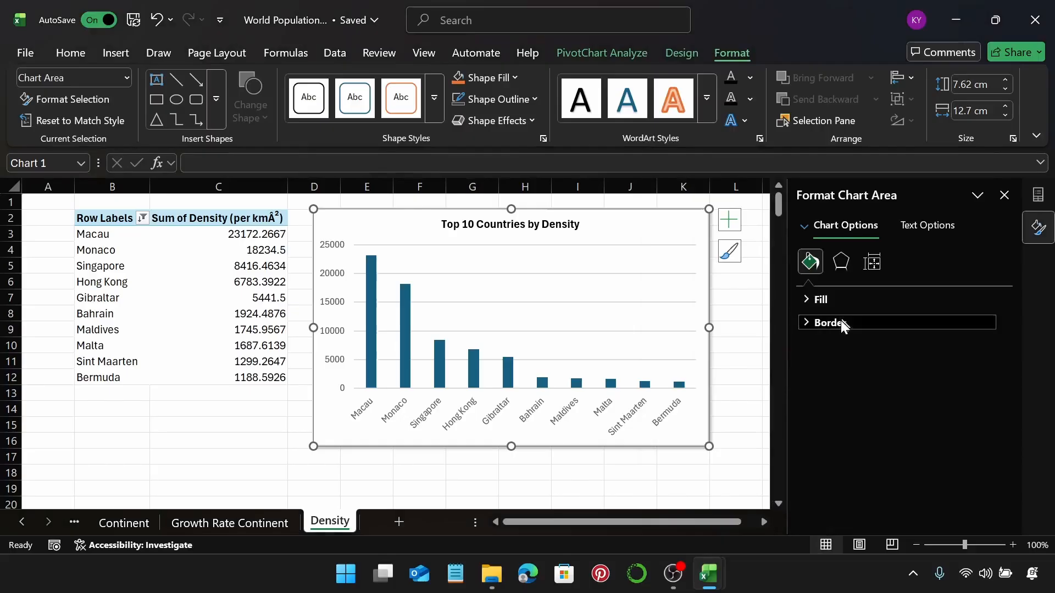
pyautogui.click(840, 320)
pyautogui.scroll(-3, 884, 423)
pyautogui.scroll(-3, 896, 437)
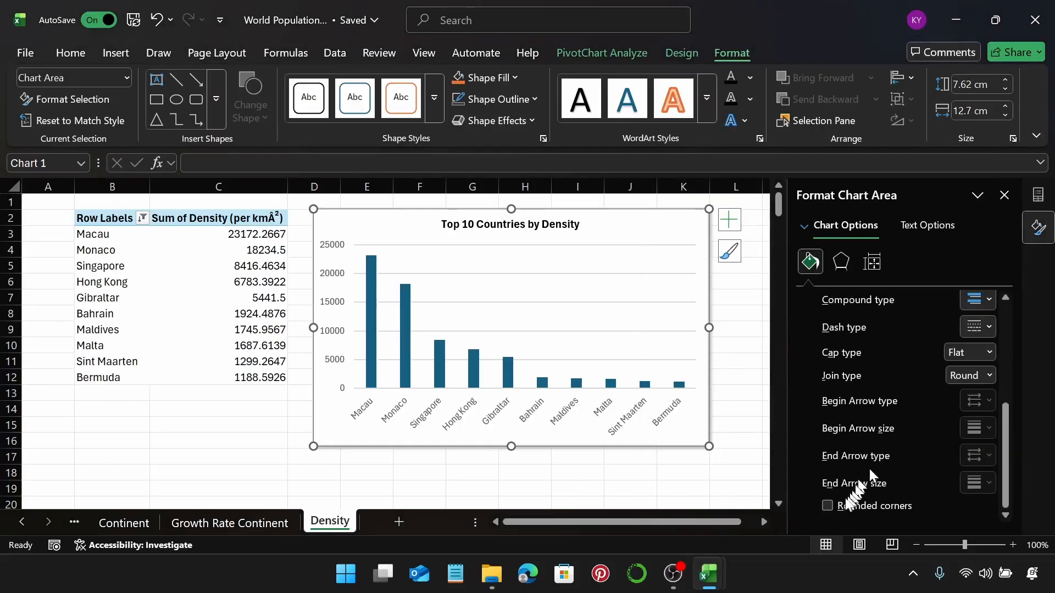
pyautogui.click(826, 506)
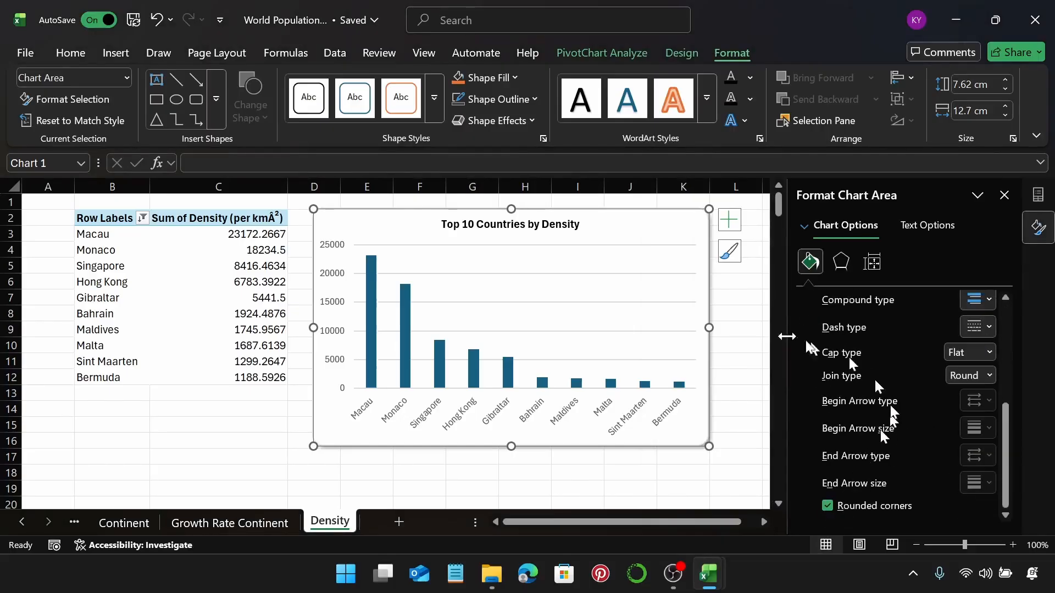
# Step: Fill the chart's columns with the indigo-blue shade from the recent colors
pyautogui.click(370, 340)
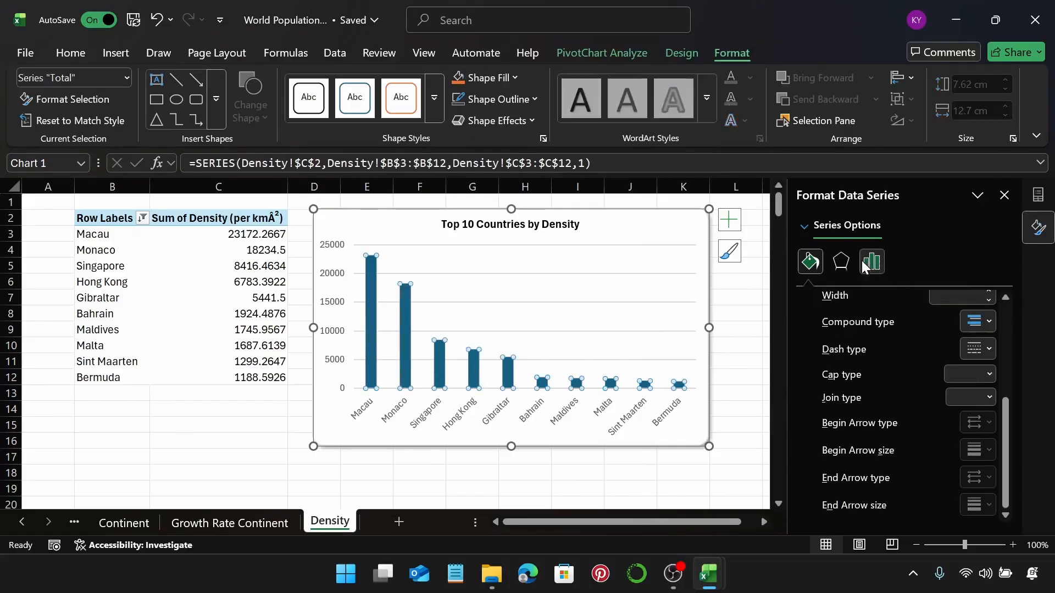
pyautogui.scroll(3, 899, 336)
pyautogui.click(841, 323)
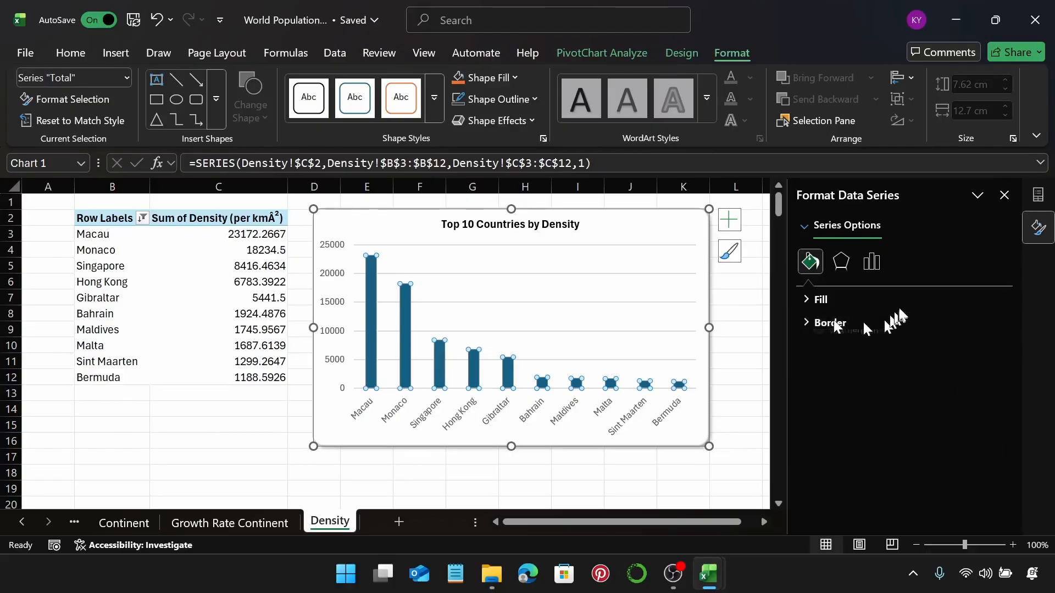
pyautogui.click(904, 301)
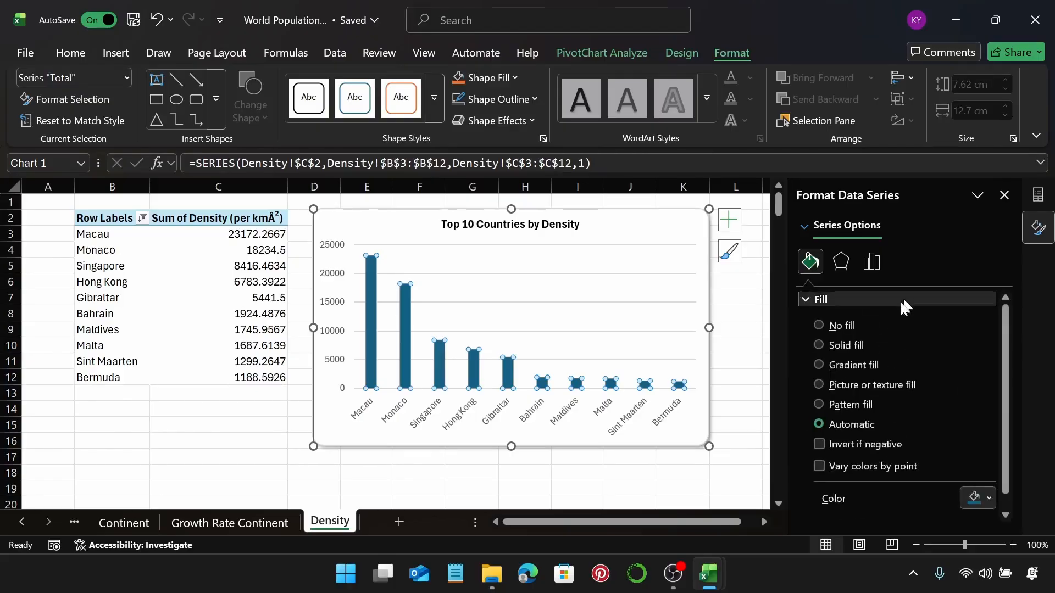
pyautogui.click(982, 497)
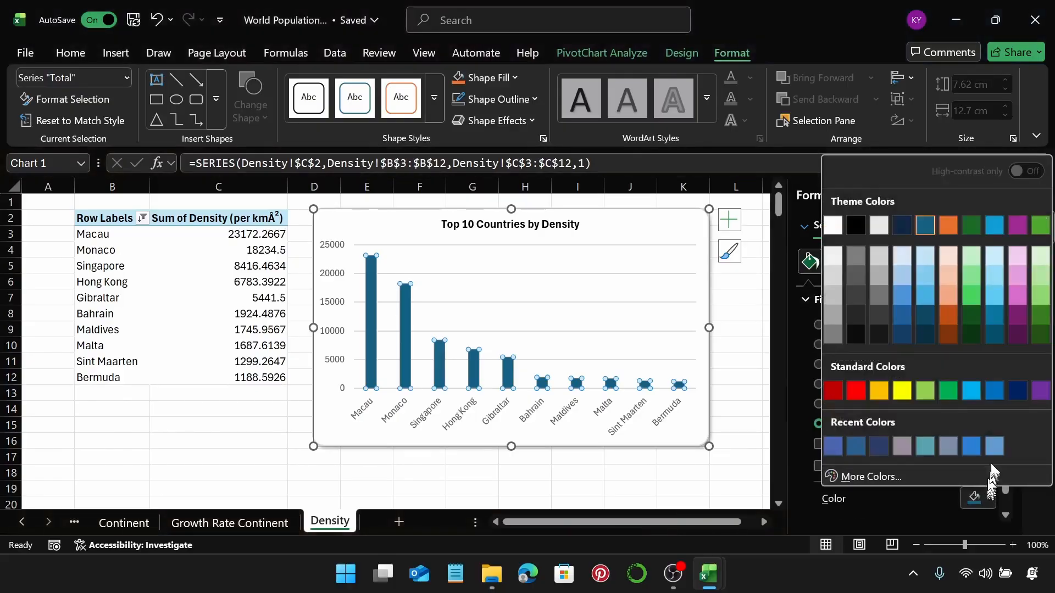
pyautogui.click(834, 447)
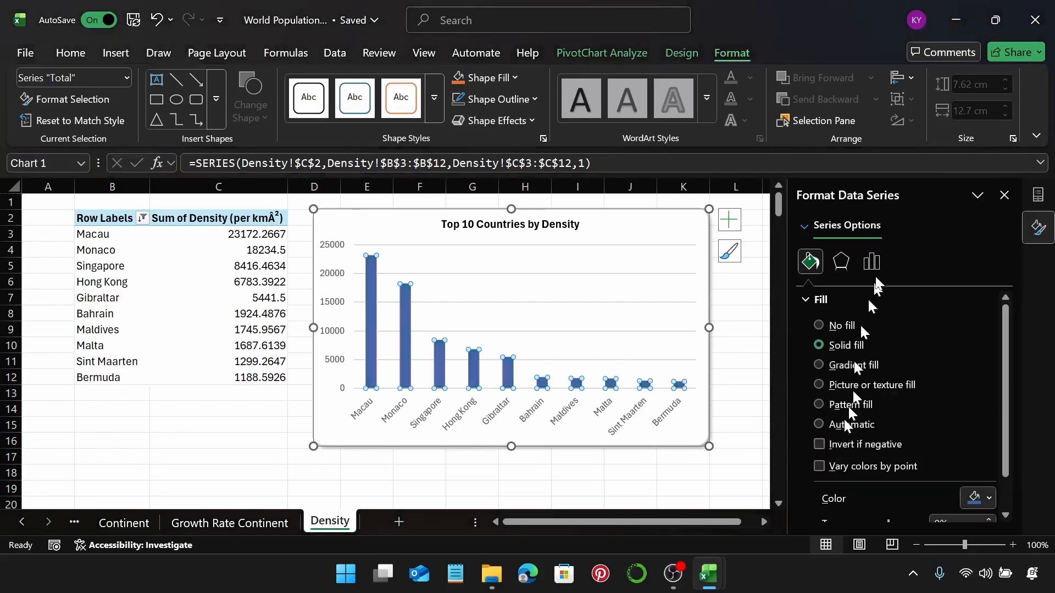
# Step: Set the gap width of the density chart's columns to 99%
pyautogui.click(873, 262)
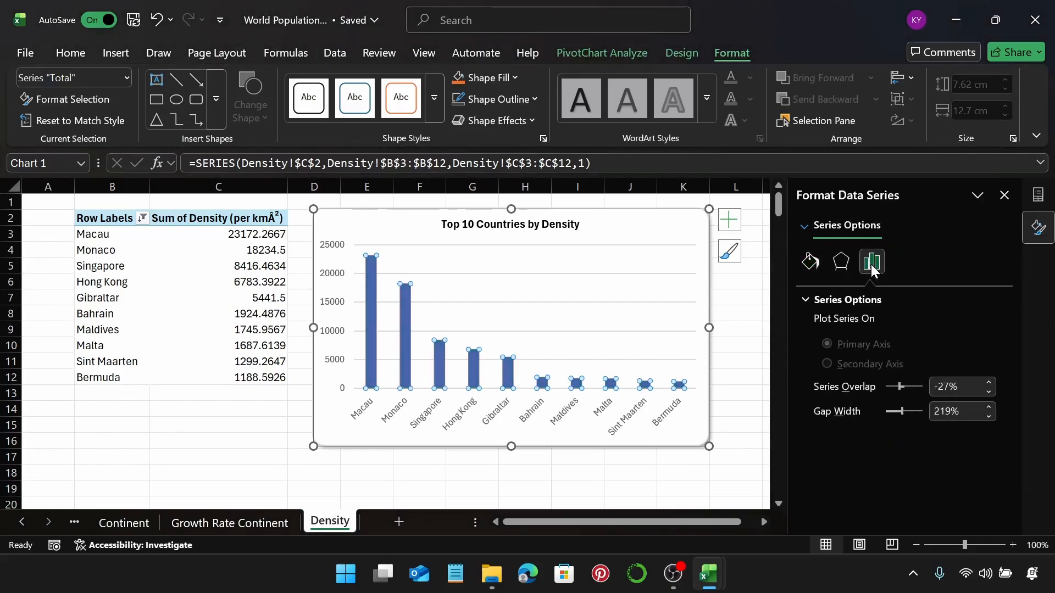
pyautogui.click(952, 412)
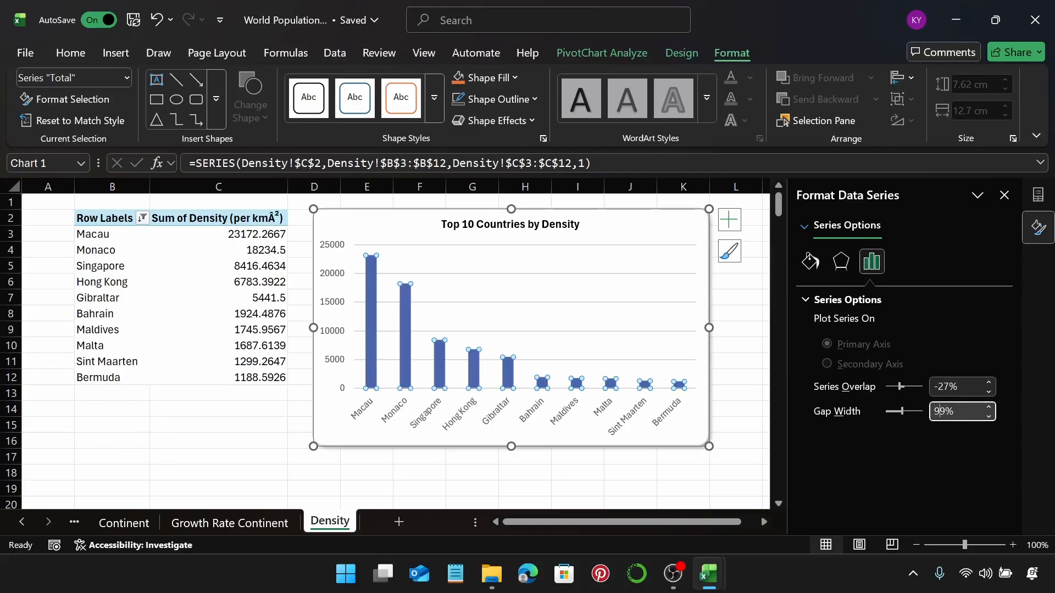
pyautogui.write('99')
pyautogui.press('Return')
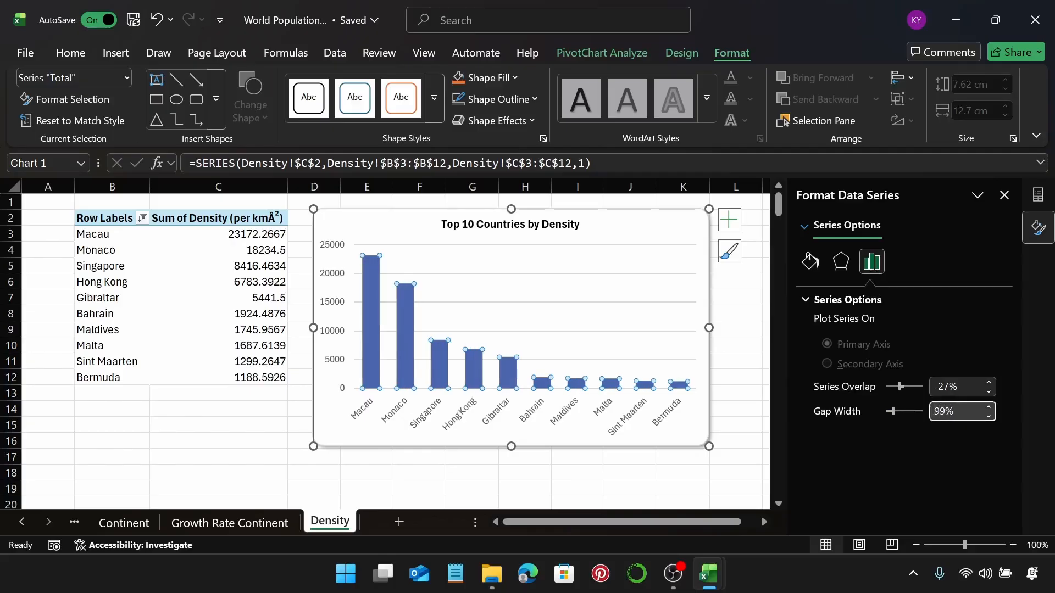
pyautogui.click(658, 230)
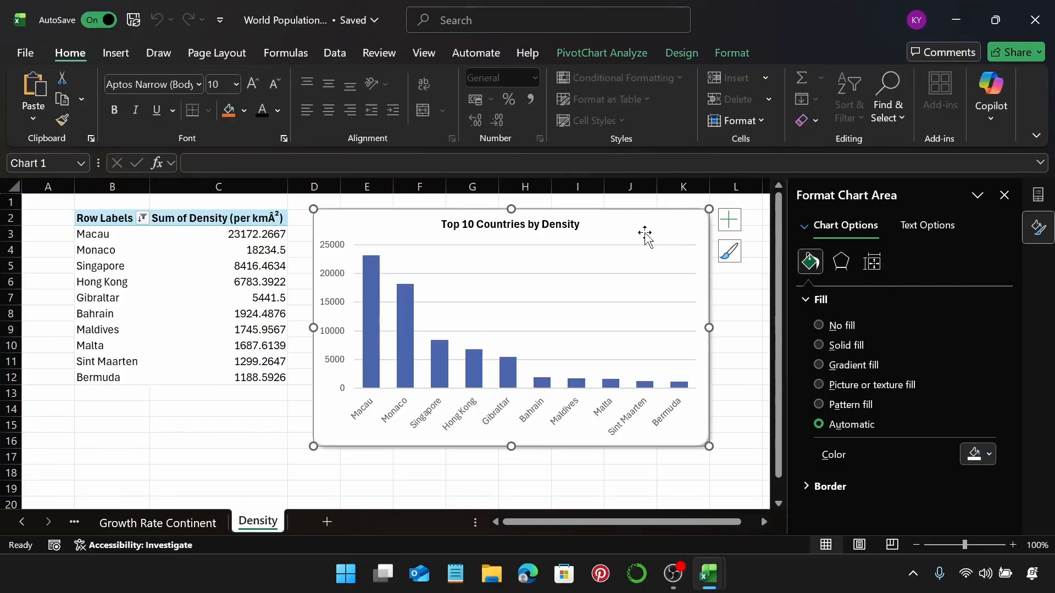
# Step: Add a new worksheet after the Density sheet and name it Area
pyautogui.click(327, 522)
pyautogui.doubleClick(319, 522)
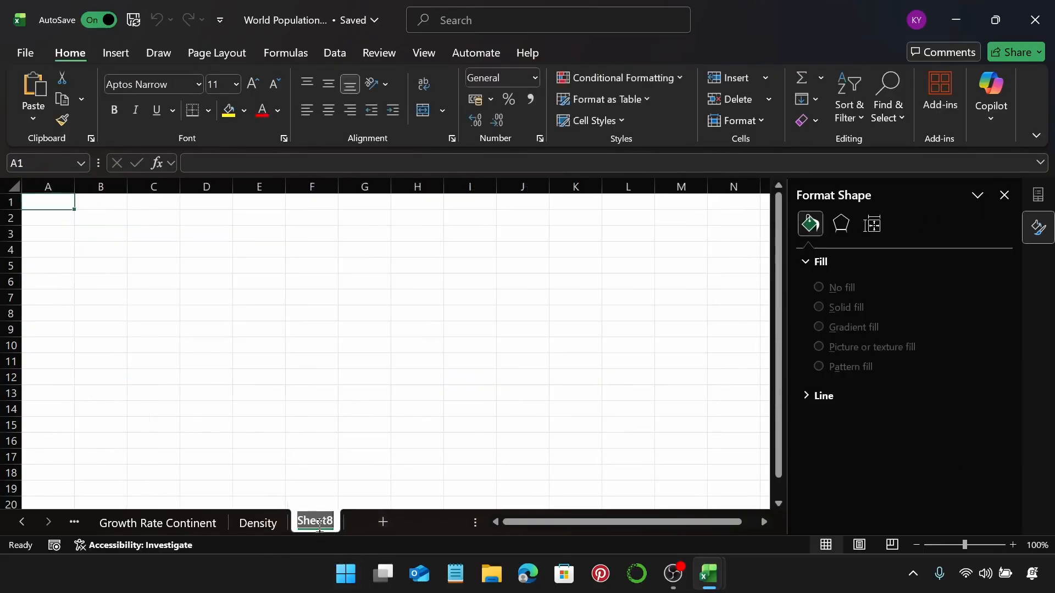
pyautogui.write('Area')
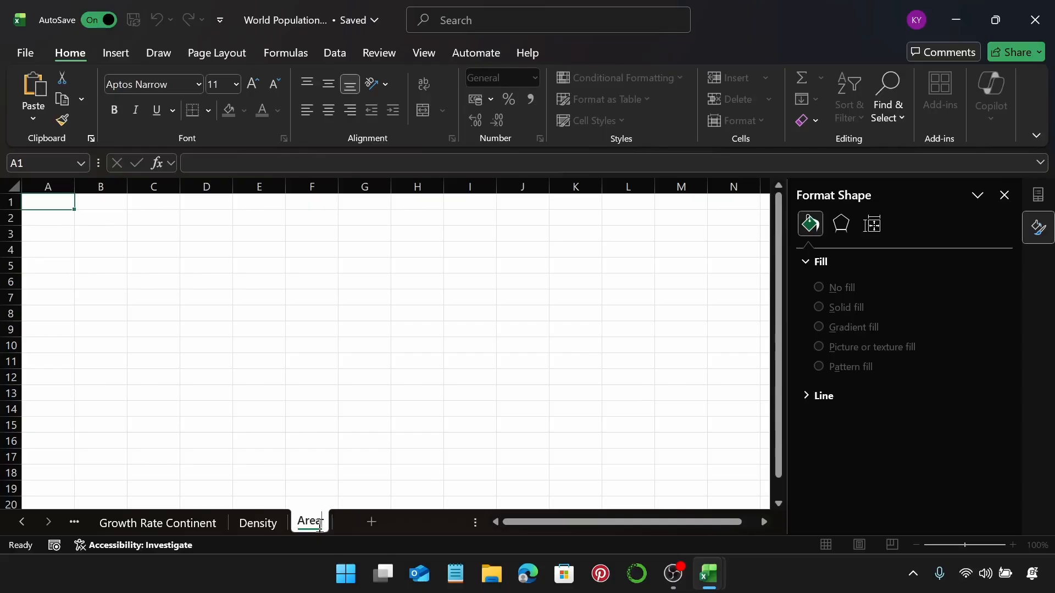
pyautogui.press('Return')
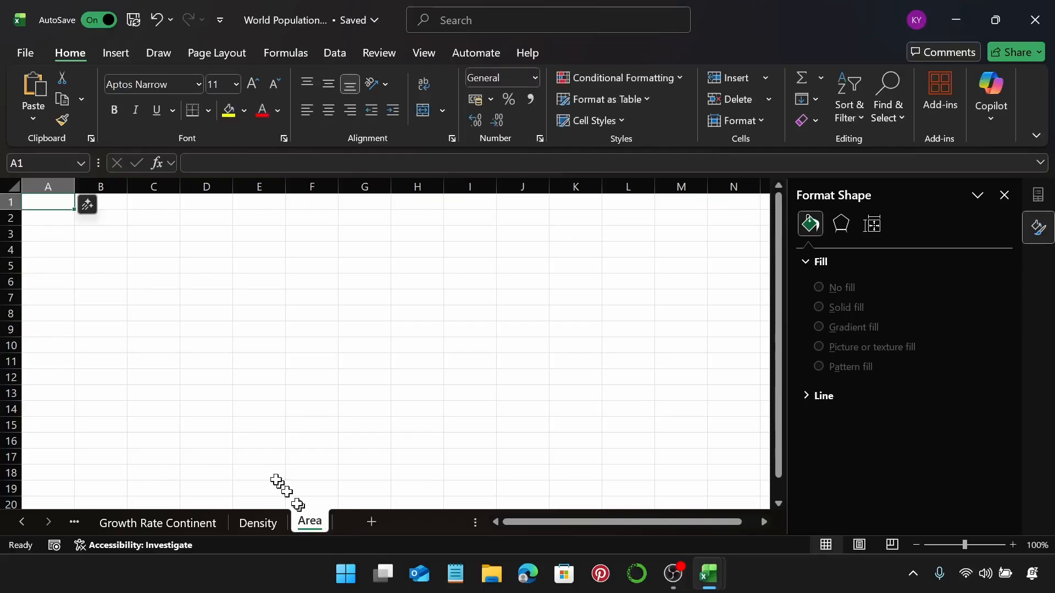
# Step: Insert a PivotTable based on Table1 at cell B2 of the Area sheet
pyautogui.click(116, 222)
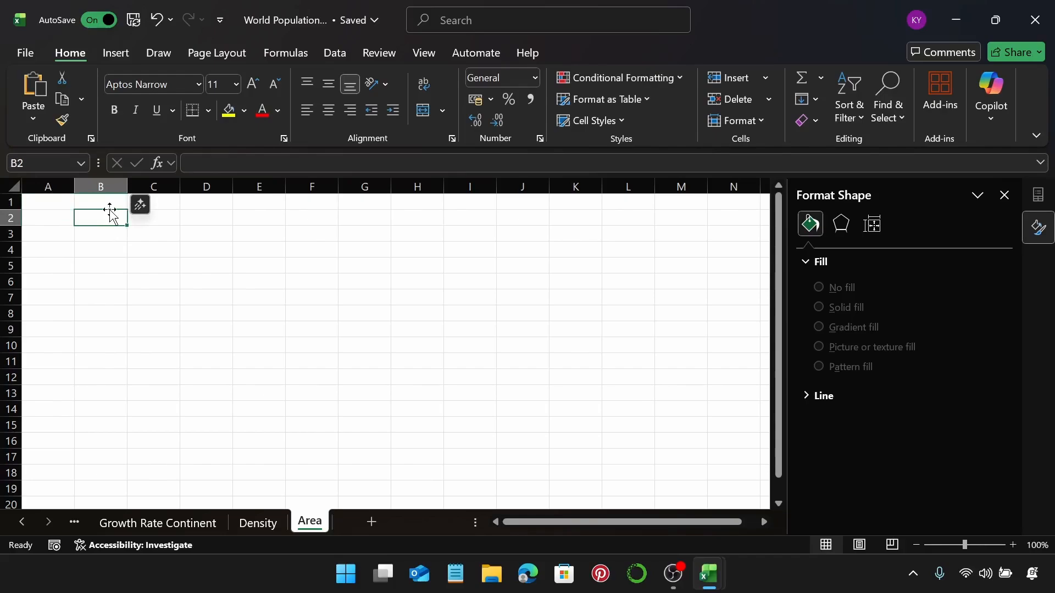
pyautogui.click(115, 54)
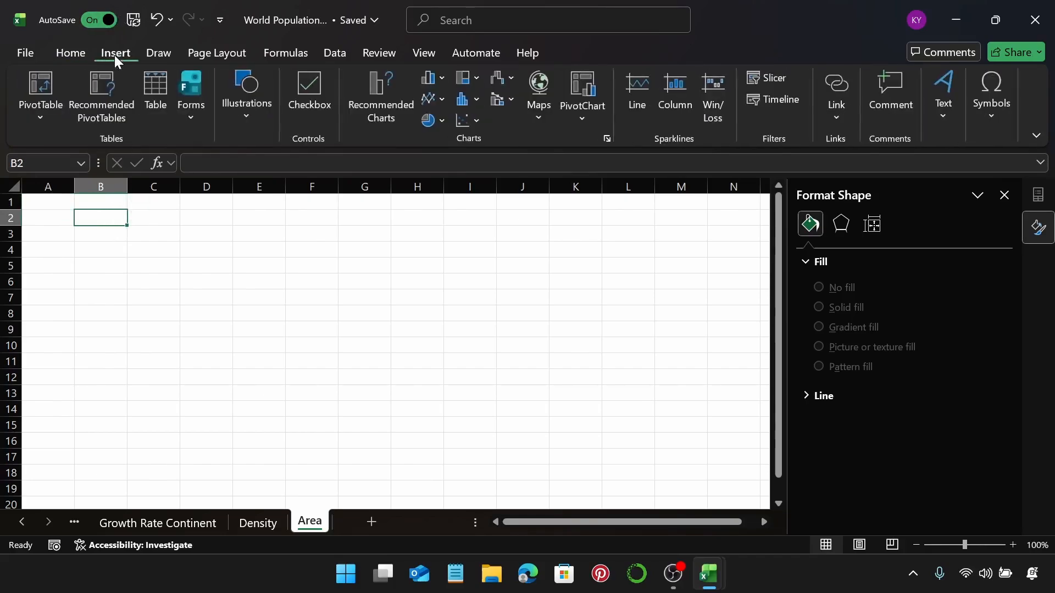
pyautogui.click(53, 83)
pyautogui.write('Tablea')
pyautogui.press('BackSpace')
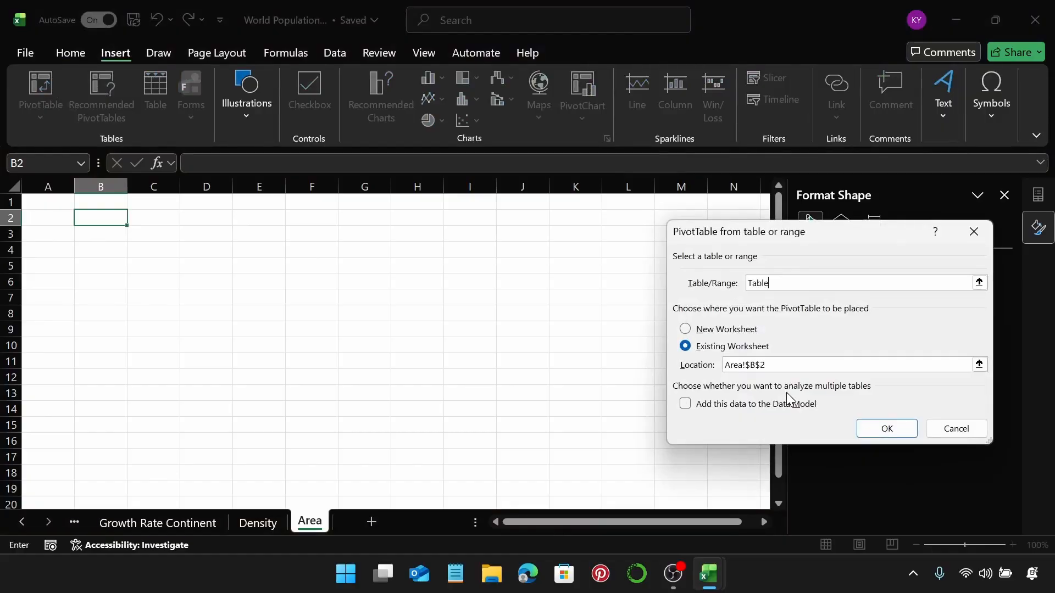
pyautogui.write('1')
pyautogui.press('Return')
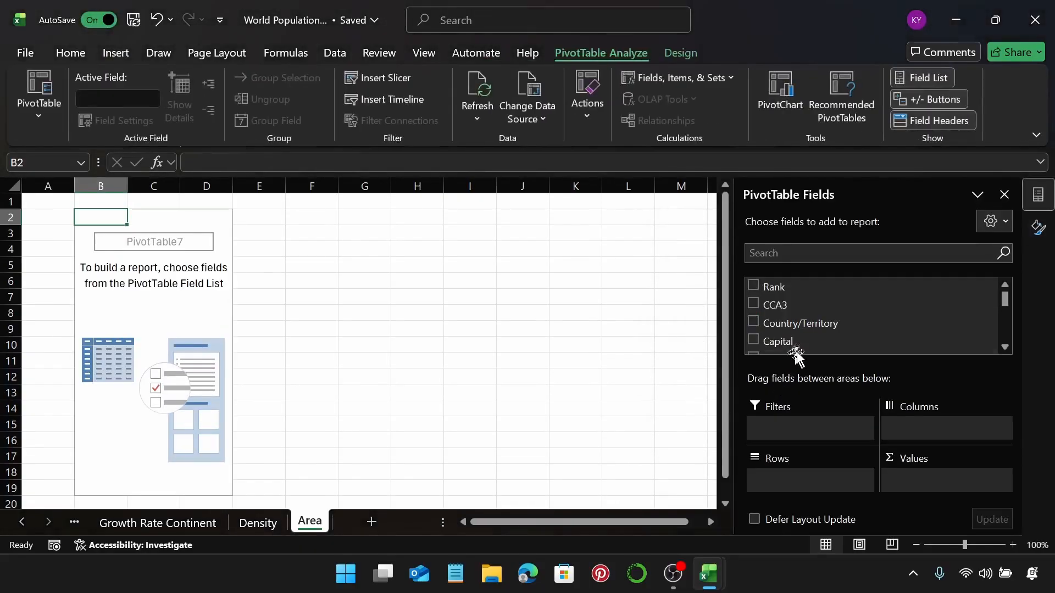
# Step: Build the PivotTable with Country/Territory as rows and the sum of Area (km²) as values
pyautogui.scroll(-1, 879, 329)
pyautogui.scroll(1, 879, 330)
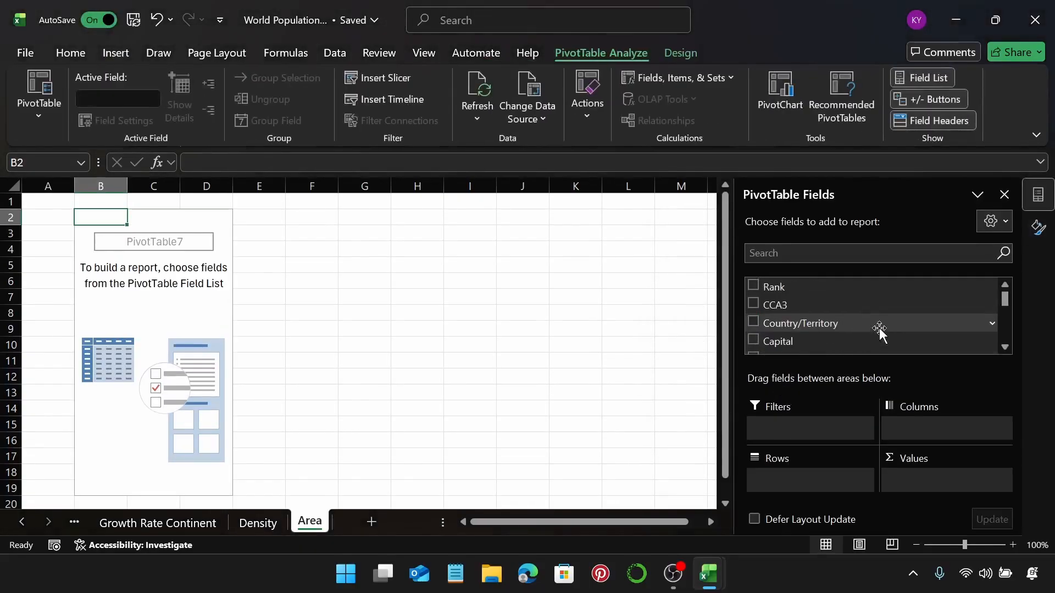
pyautogui.moveTo(847, 326); pyautogui.dragTo(807, 478)
pyautogui.scroll(-5, 870, 318)
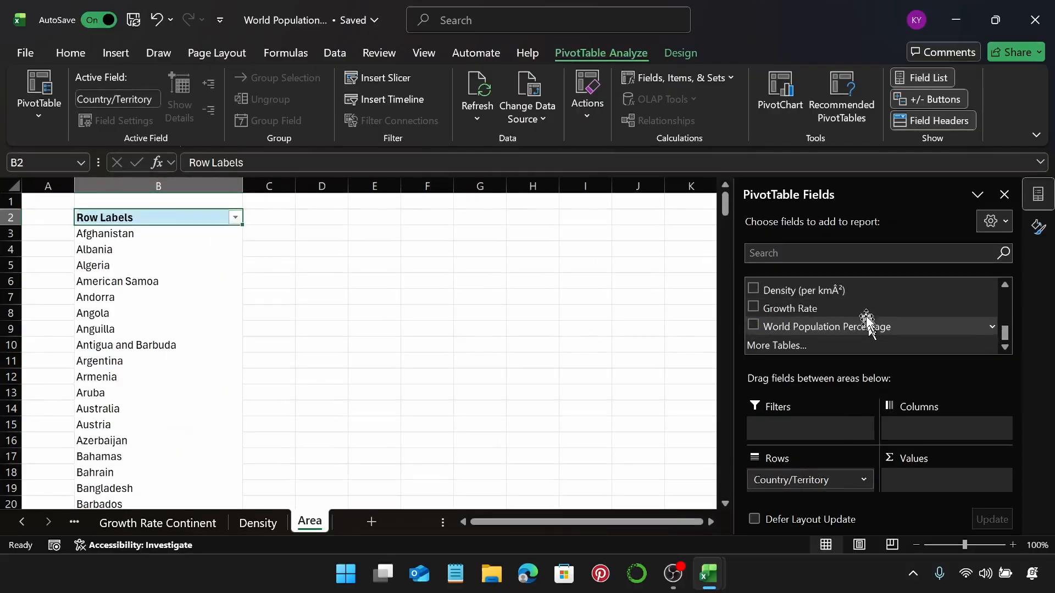
pyautogui.scroll(1, 852, 310)
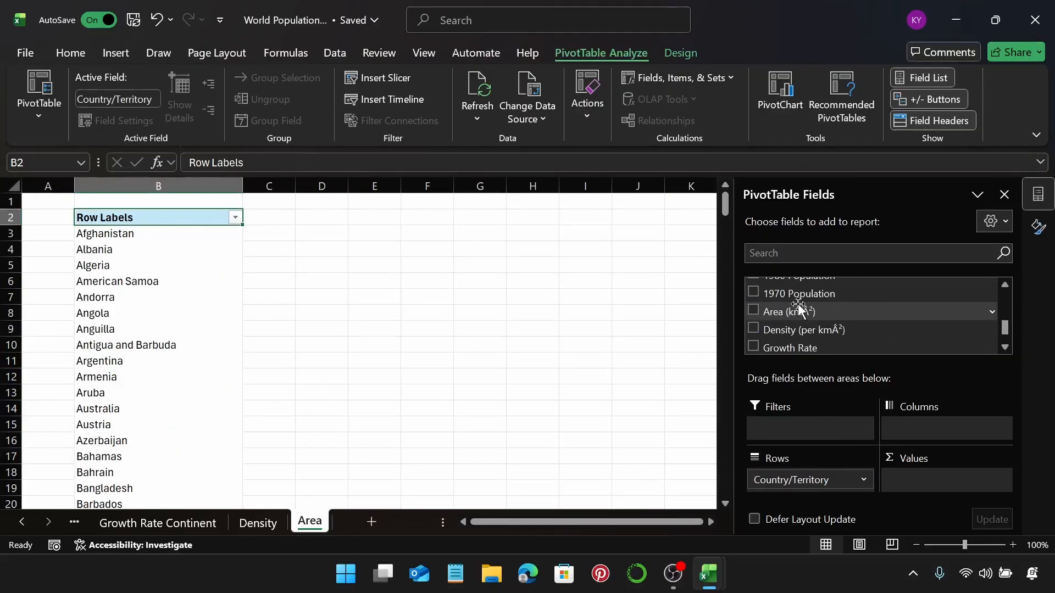
pyautogui.moveTo(800, 310); pyautogui.dragTo(934, 470)
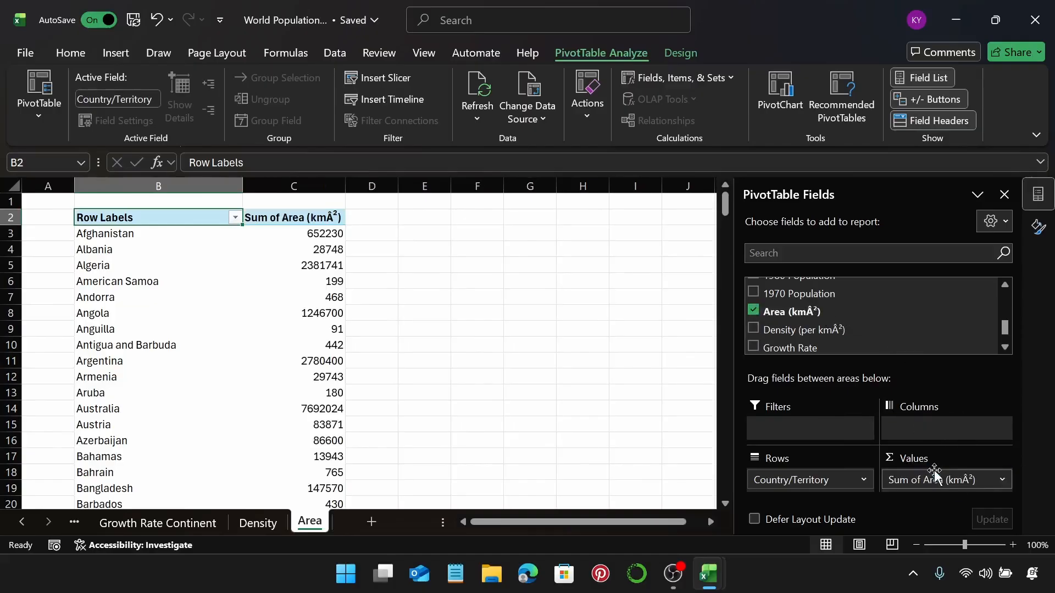
# Step: Sort the PivotTable's countries in descending order by Sum of Area
pyautogui.click(235, 218)
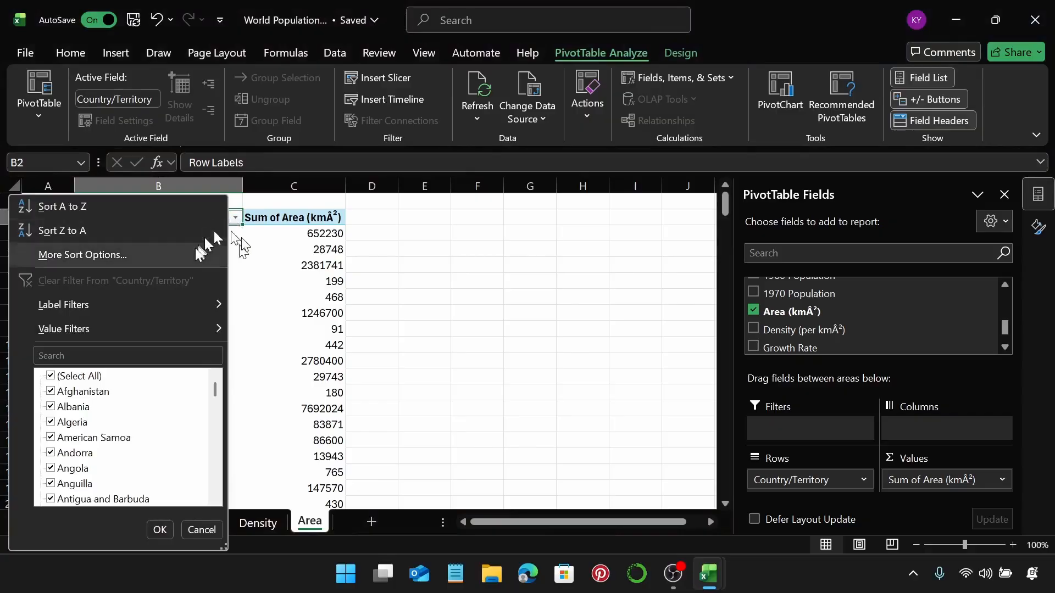
pyautogui.click(147, 253)
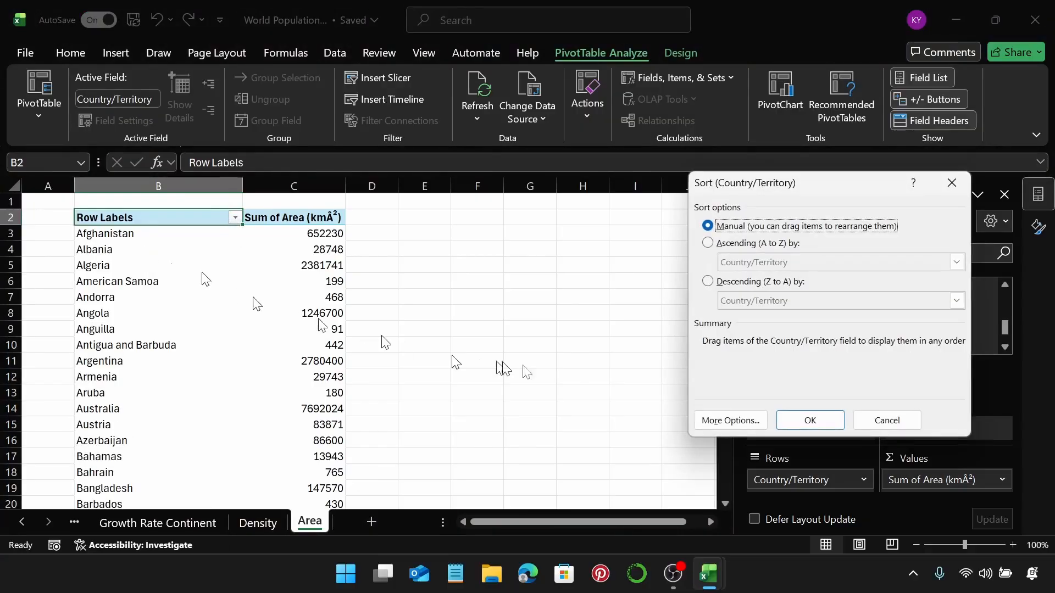
pyautogui.click(708, 282)
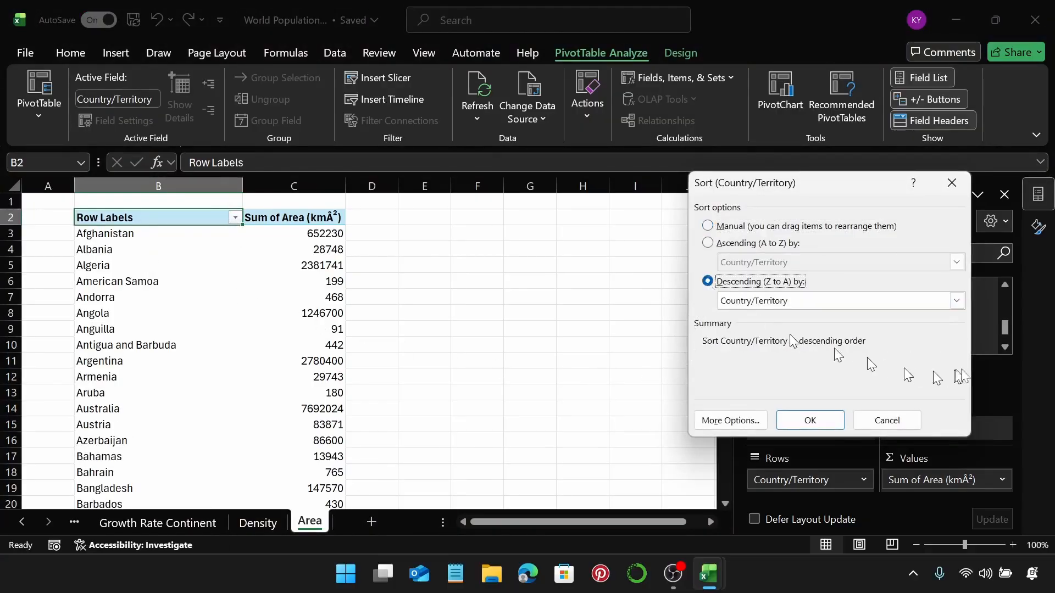
pyautogui.click(957, 302)
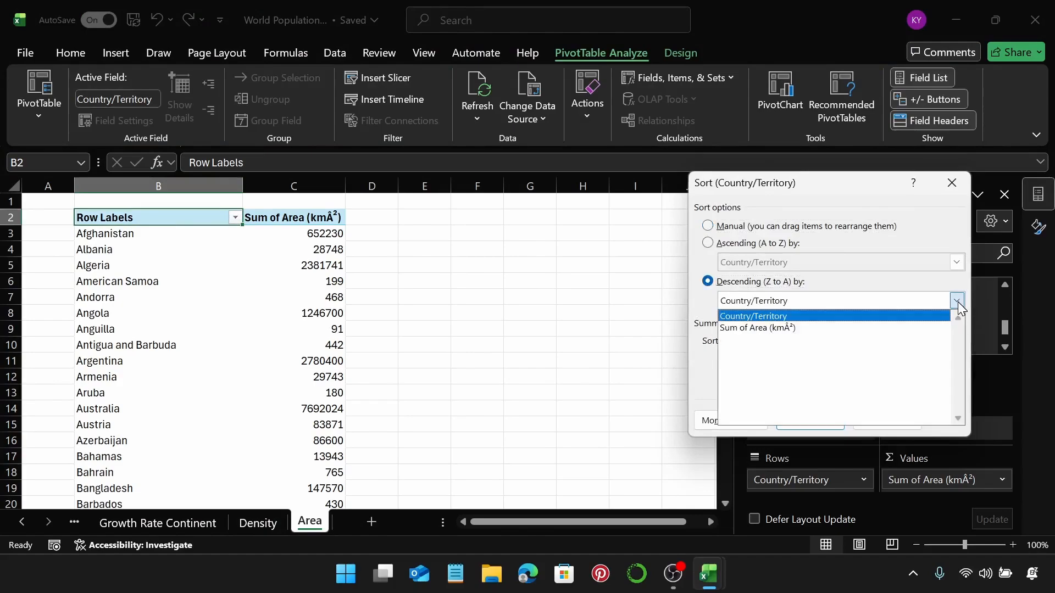
pyautogui.click(801, 328)
pyautogui.click(810, 421)
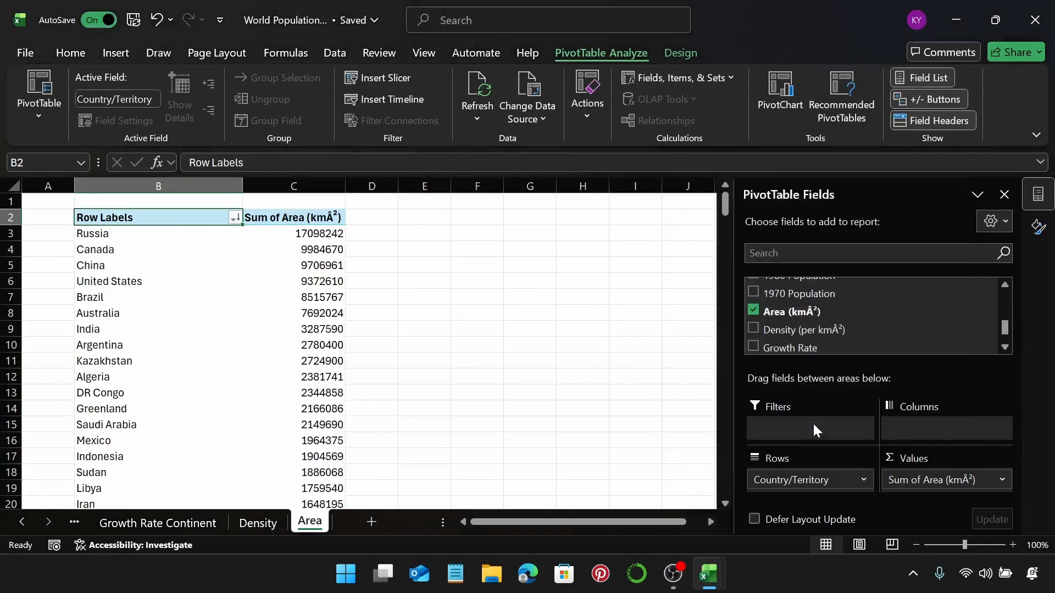
# Step: Filter the PivotTable's row labels to the top 10 items by Sum of Area
pyautogui.click(238, 220)
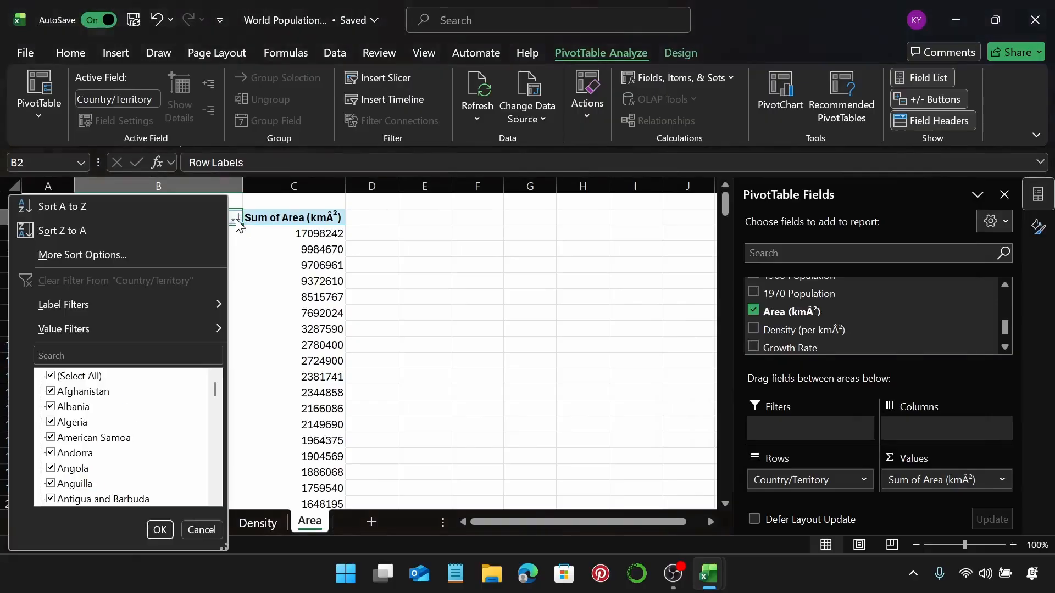
pyautogui.moveTo(181, 330)
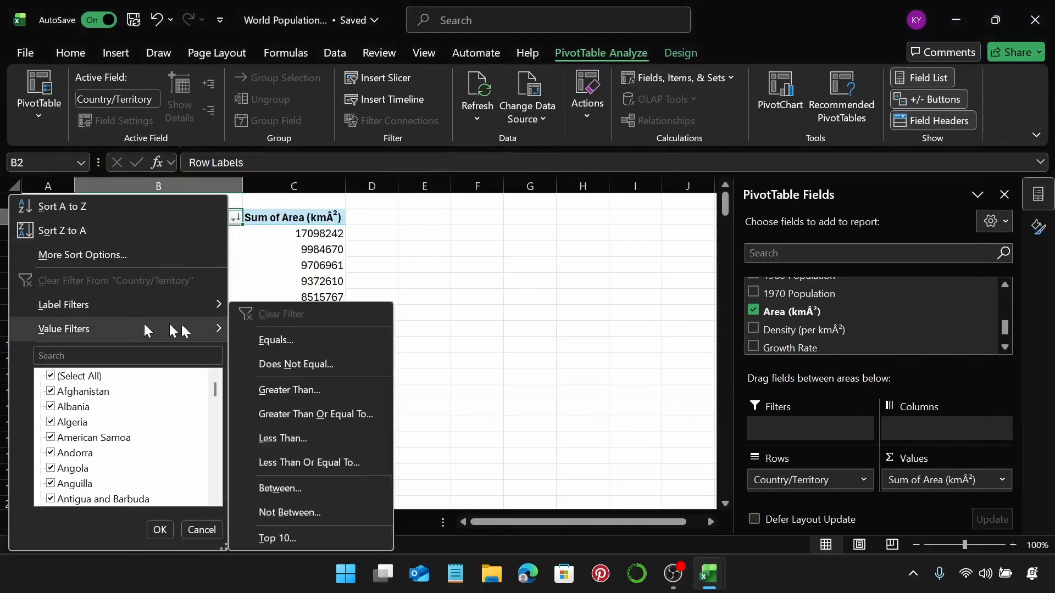
pyautogui.click(278, 538)
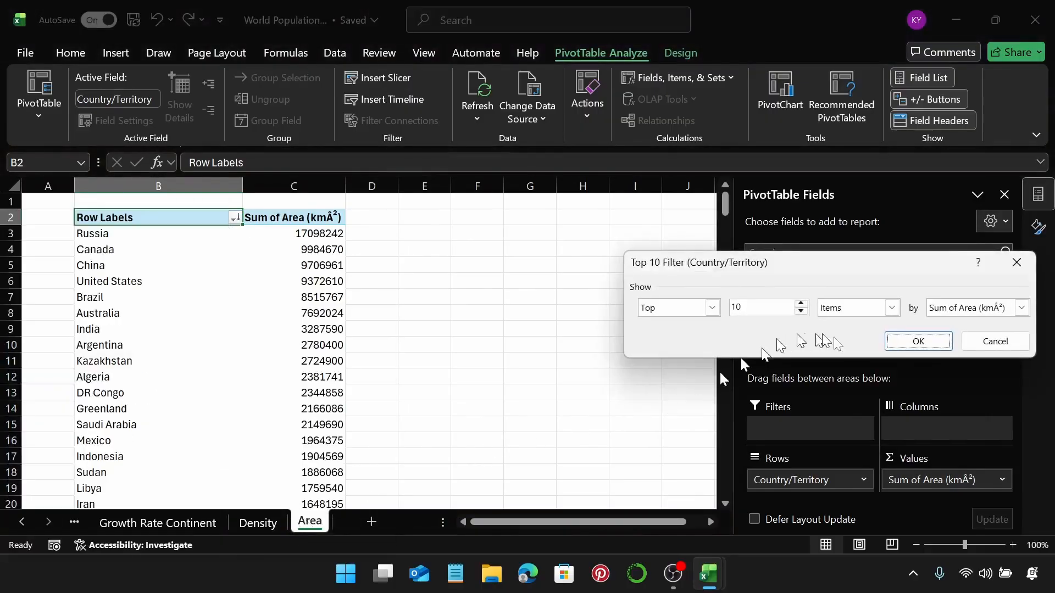
pyautogui.click(916, 341)
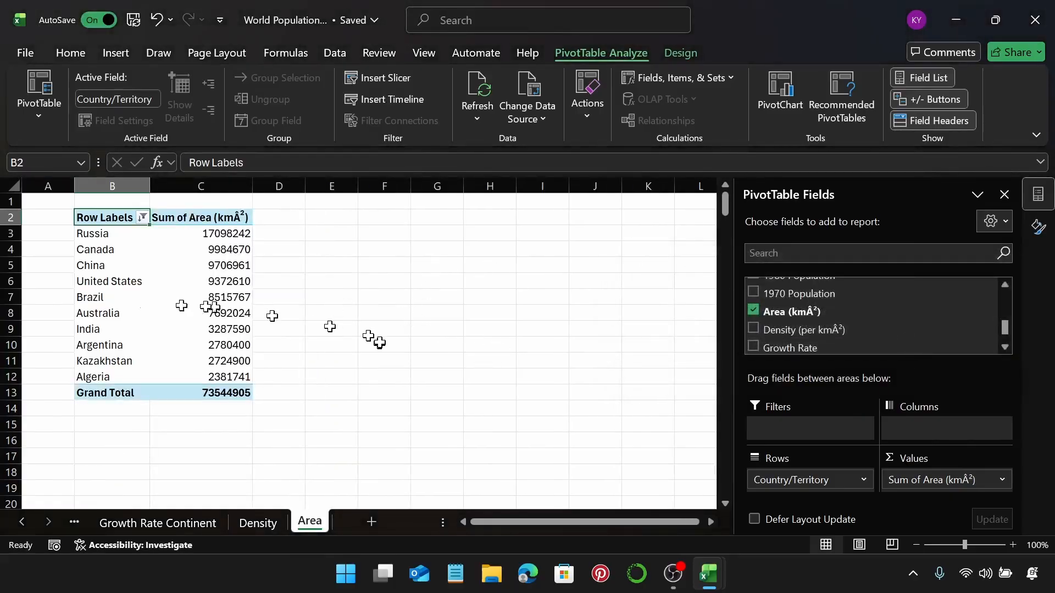
# Step: Remove the Grand Total row from the area PivotTable
pyautogui.click(102, 397)
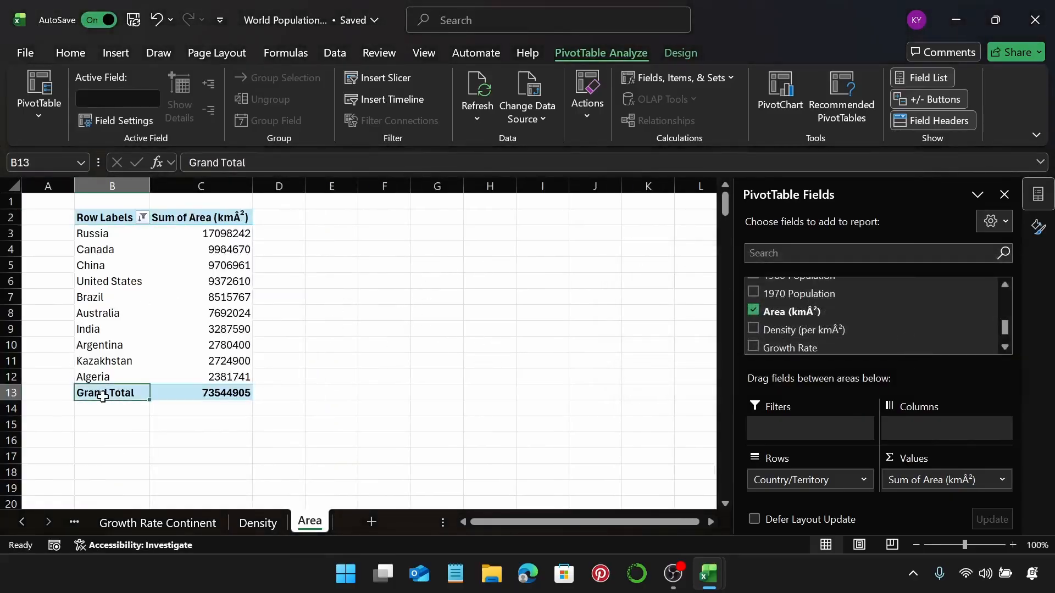
pyautogui.rightClick(102, 397)
pyautogui.click(174, 282)
pyautogui.click(130, 258)
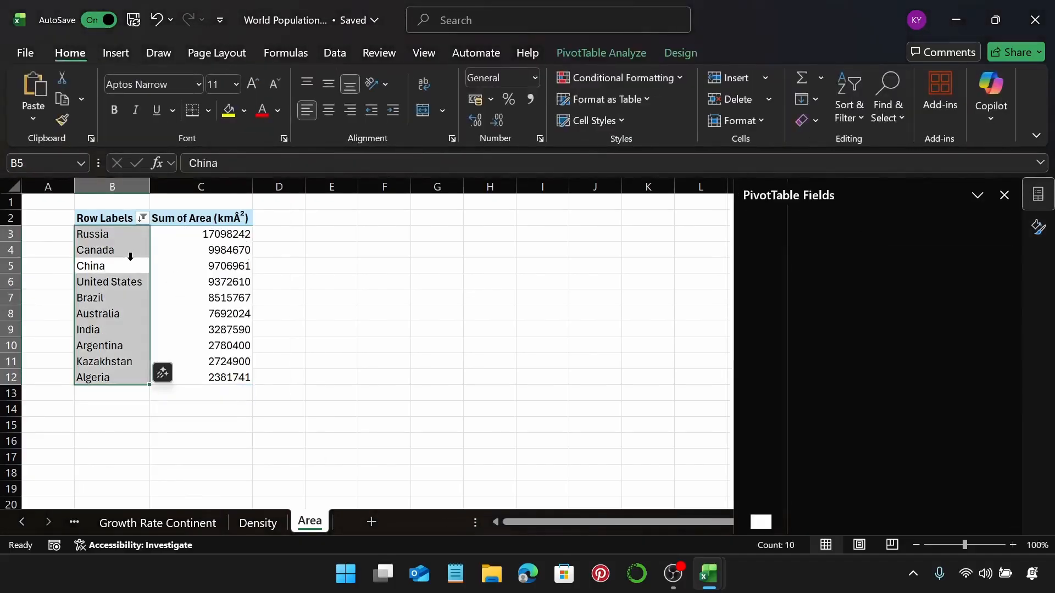
pyautogui.click(189, 265)
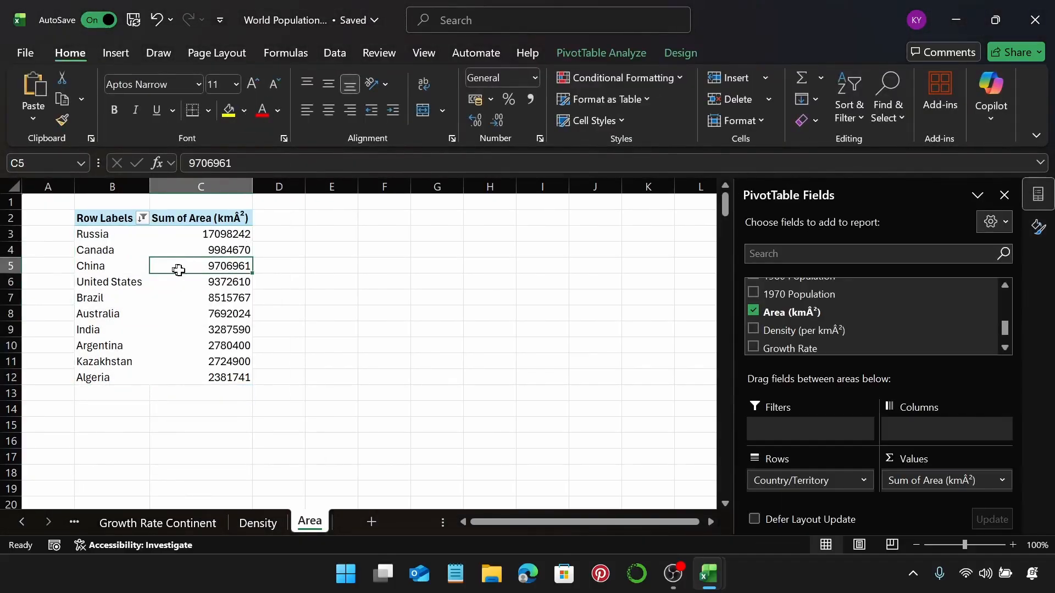
# Step: Insert a 2-D clustered column chart from the area PivotTable and place it just right of the table
pyautogui.click(115, 53)
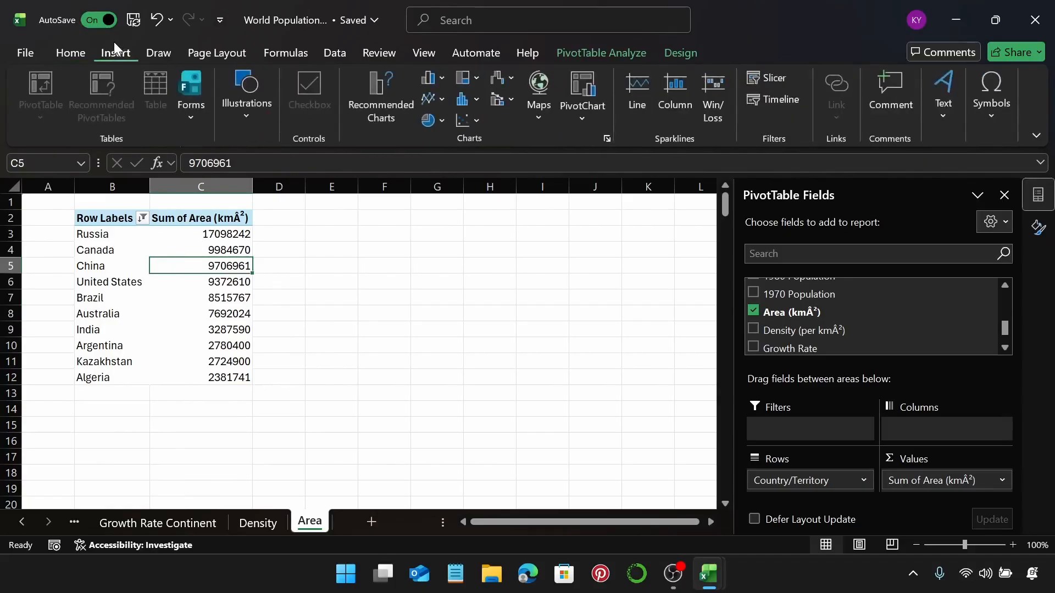
pyautogui.click(433, 80)
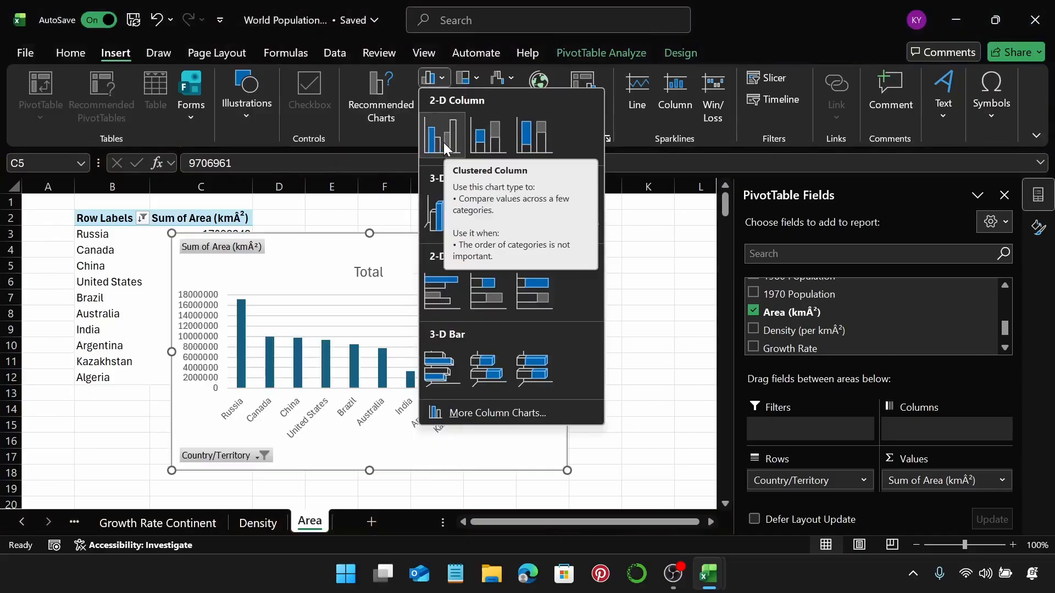
pyautogui.click(444, 143)
pyautogui.moveTo(253, 251); pyautogui.dragTo(376, 230)
pyautogui.doubleClick(656, 233)
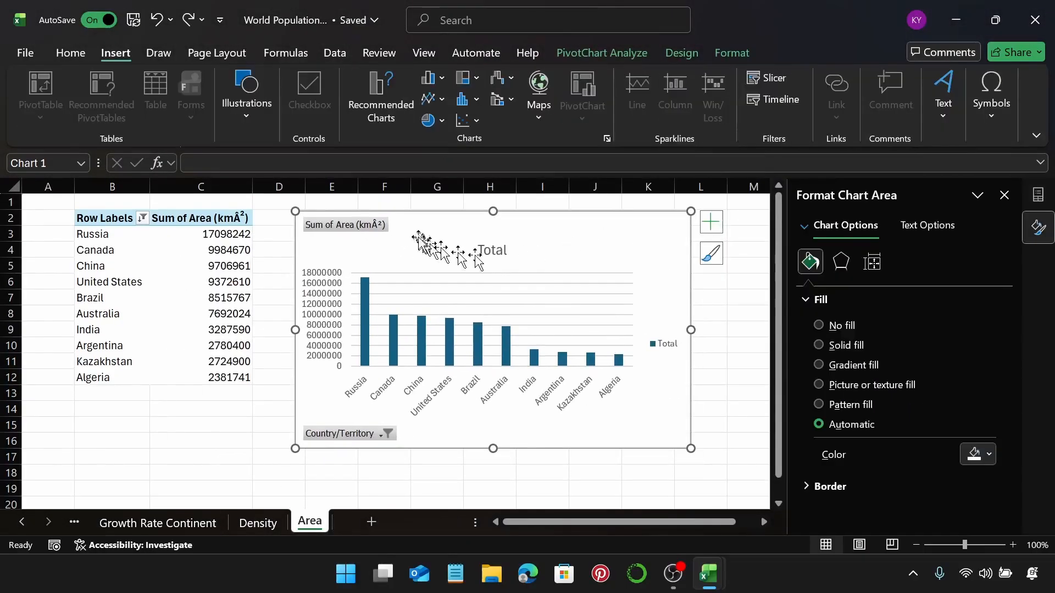
# Step: Hide all field buttons on the area chart and change its title to "Top 10 Countries by Area"
pyautogui.rightClick(371, 234)
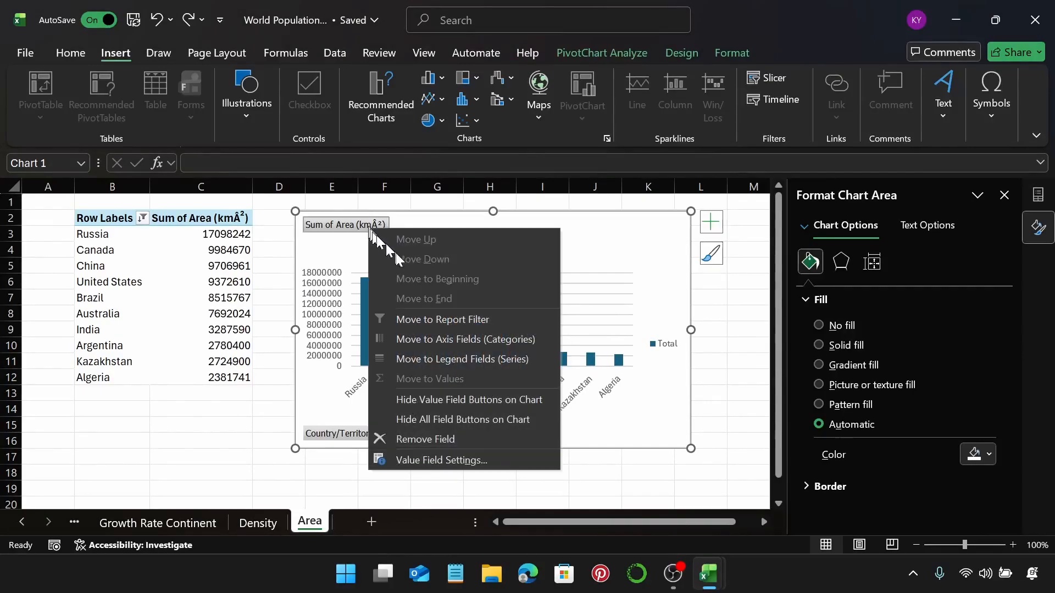
pyautogui.click(480, 421)
pyautogui.click(492, 230)
pyautogui.doubleClick(491, 229)
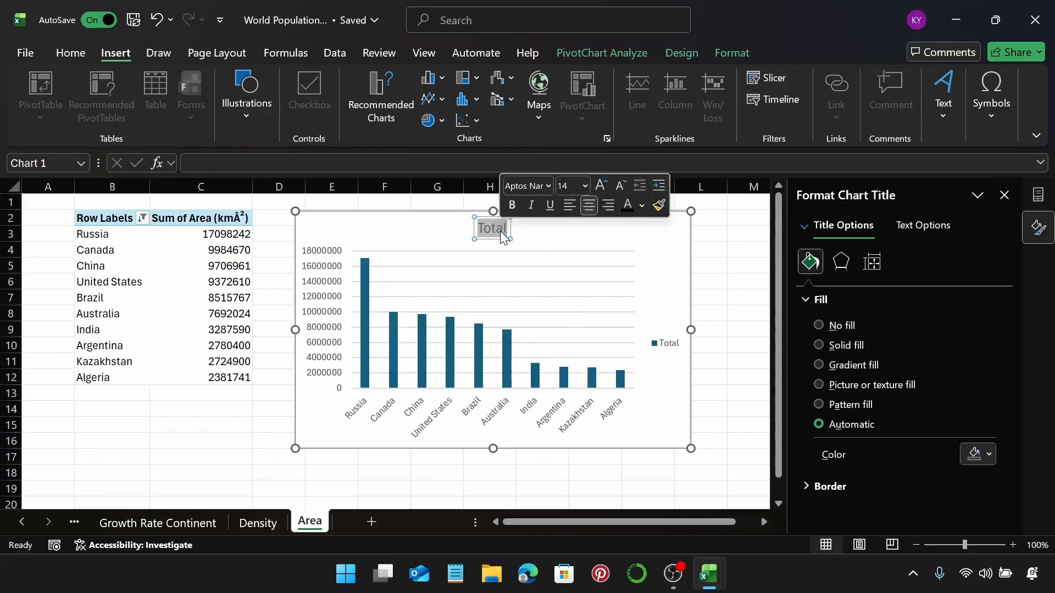
pyautogui.write('Top 10 Countries by')
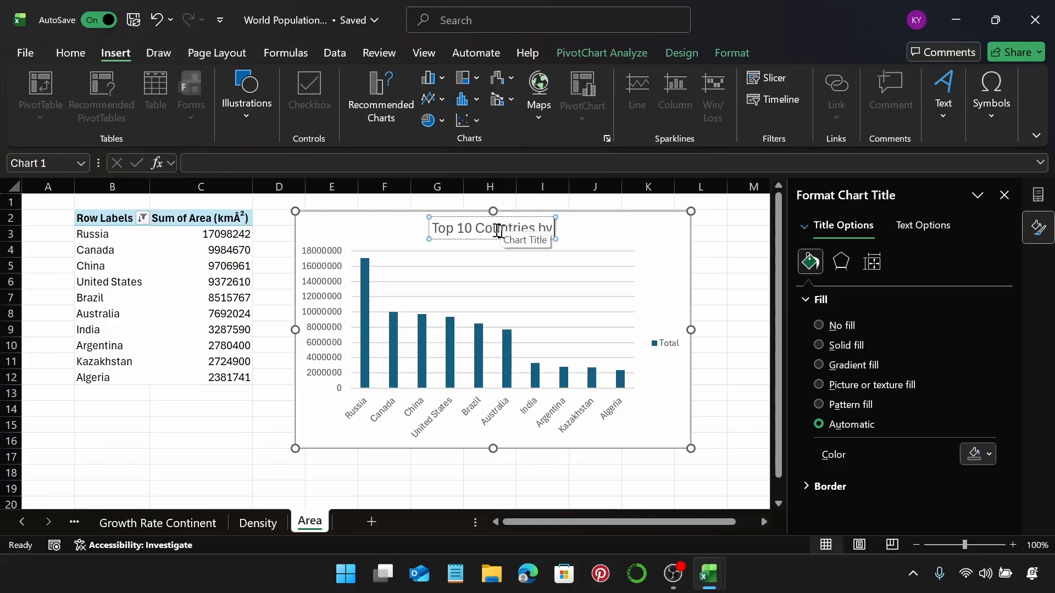
pyautogui.write(' Area')
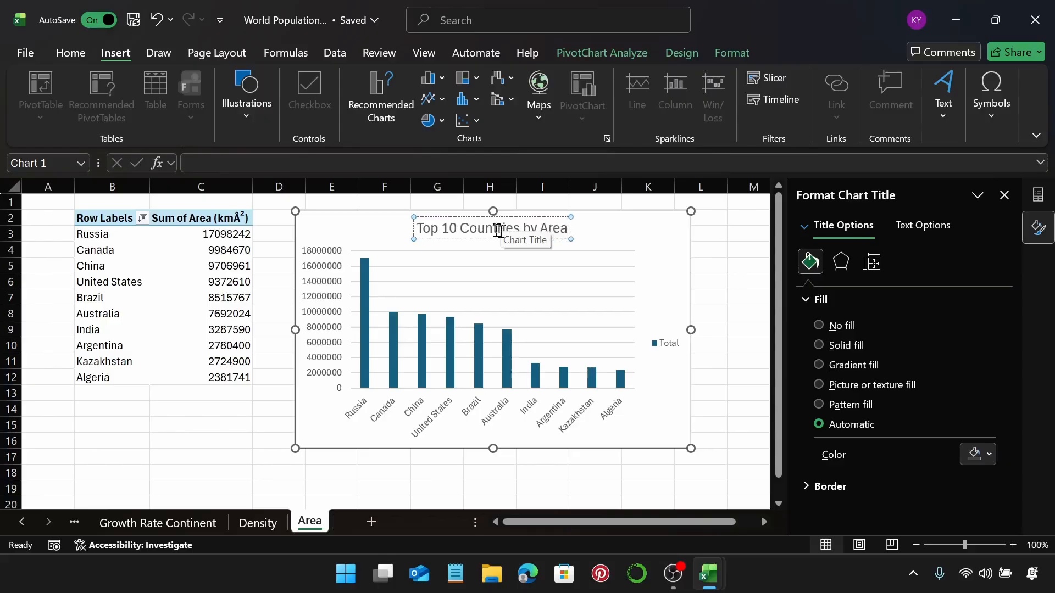
pyautogui.click(538, 218)
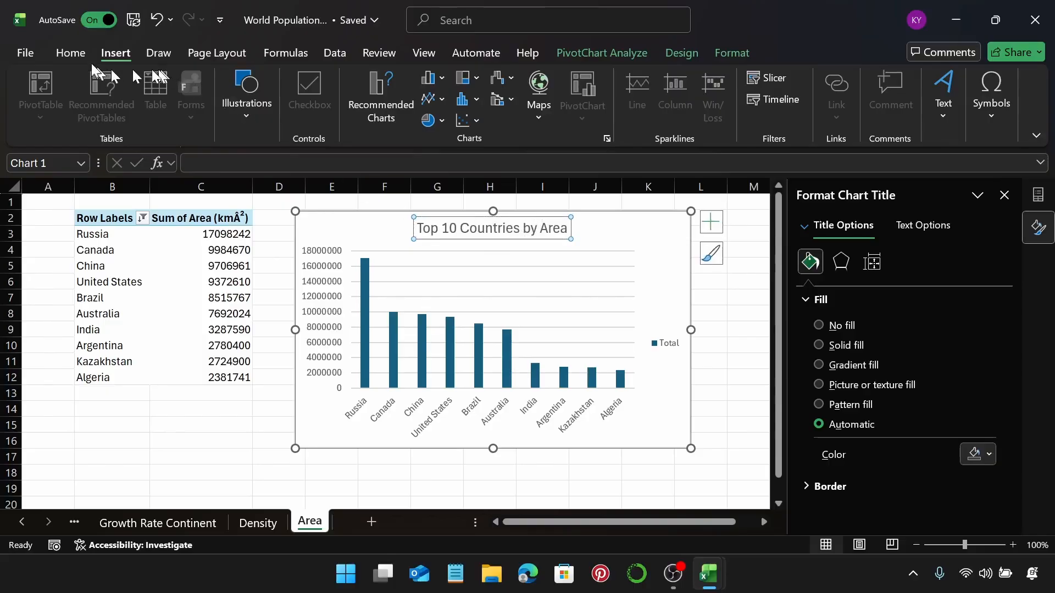
# Step: Format the area chart's title as bold black text at font size 11
pyautogui.click(73, 55)
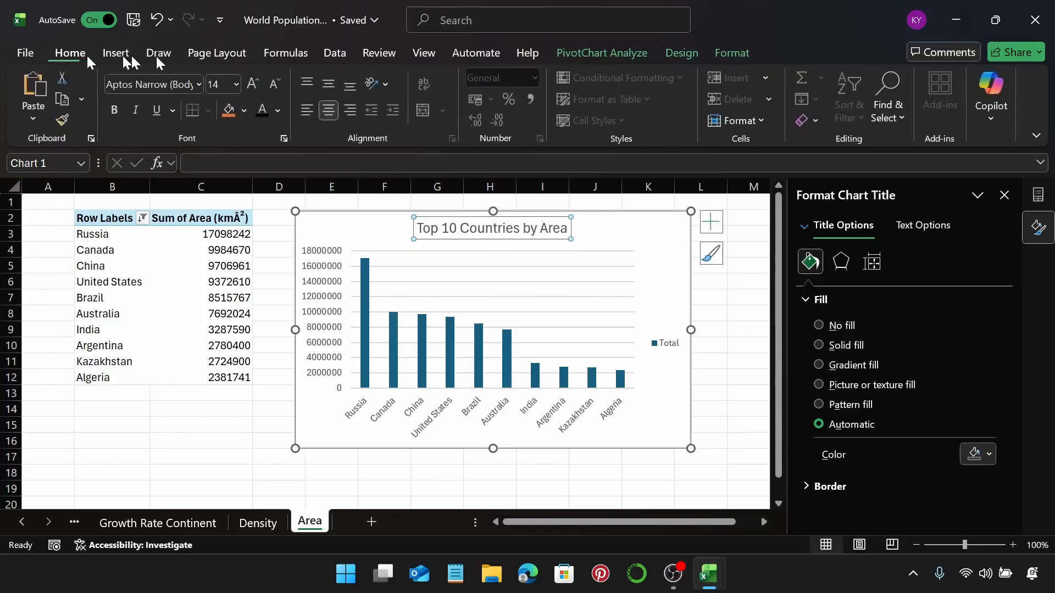
pyautogui.click(236, 84)
pyautogui.click(223, 188)
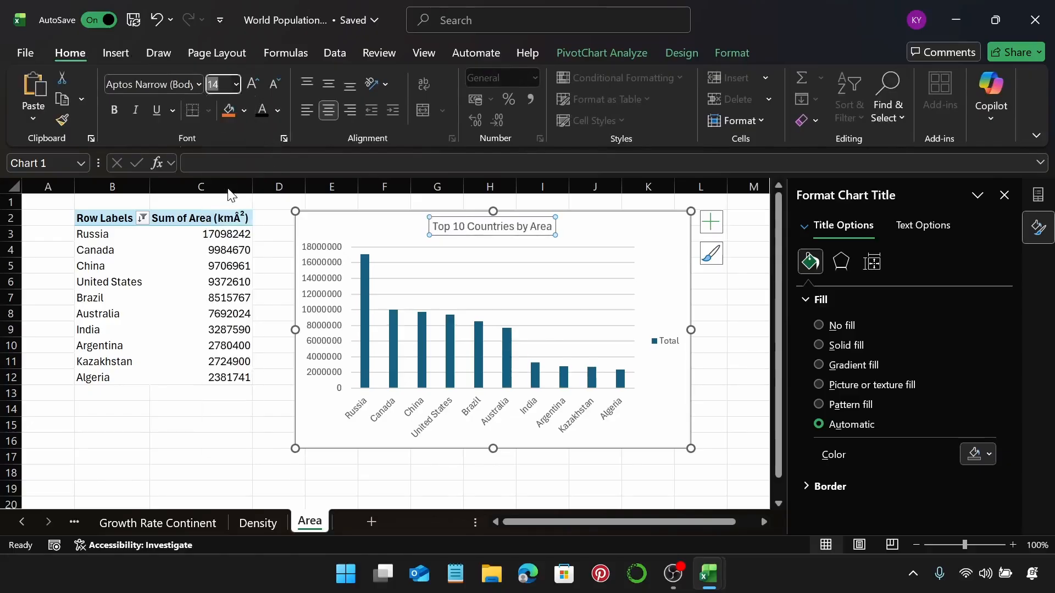
pyautogui.click(112, 114)
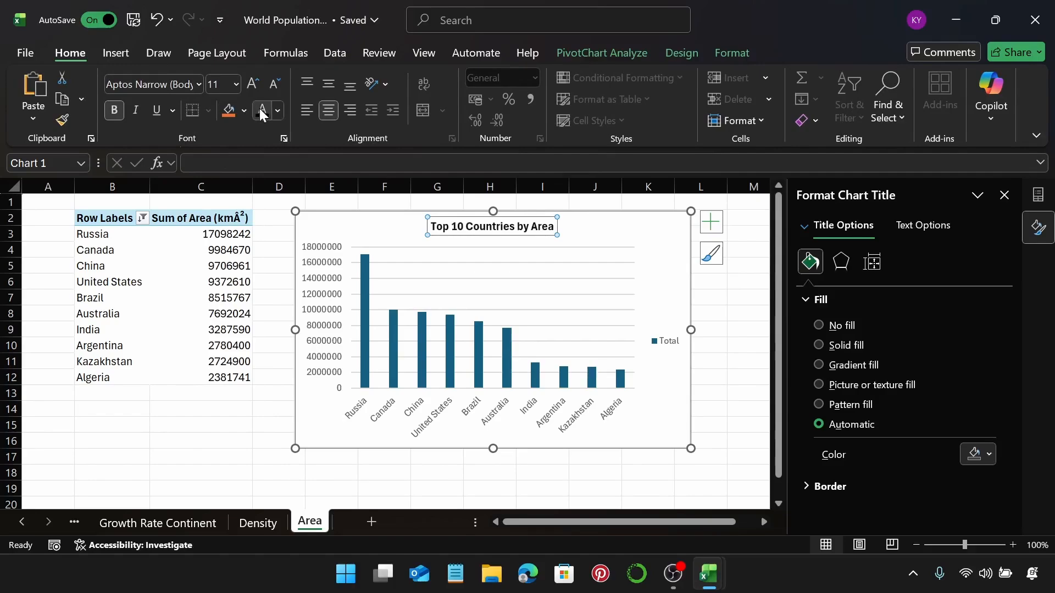
# Step: Apply the first outer shadow preset to the area chart's frame and delete the chart's legend
pyautogui.click(650, 218)
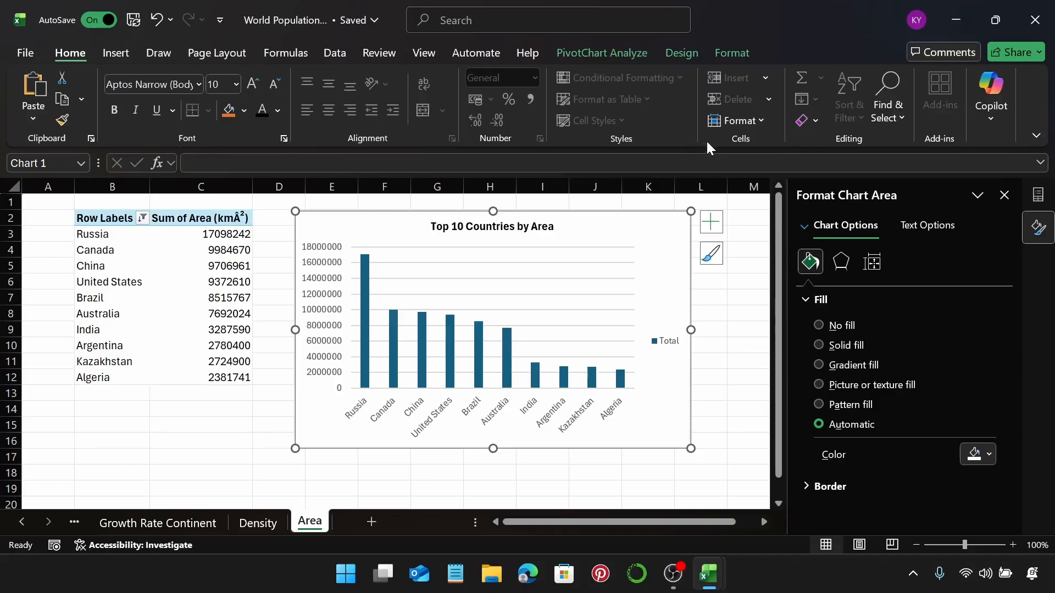
pyautogui.click(732, 53)
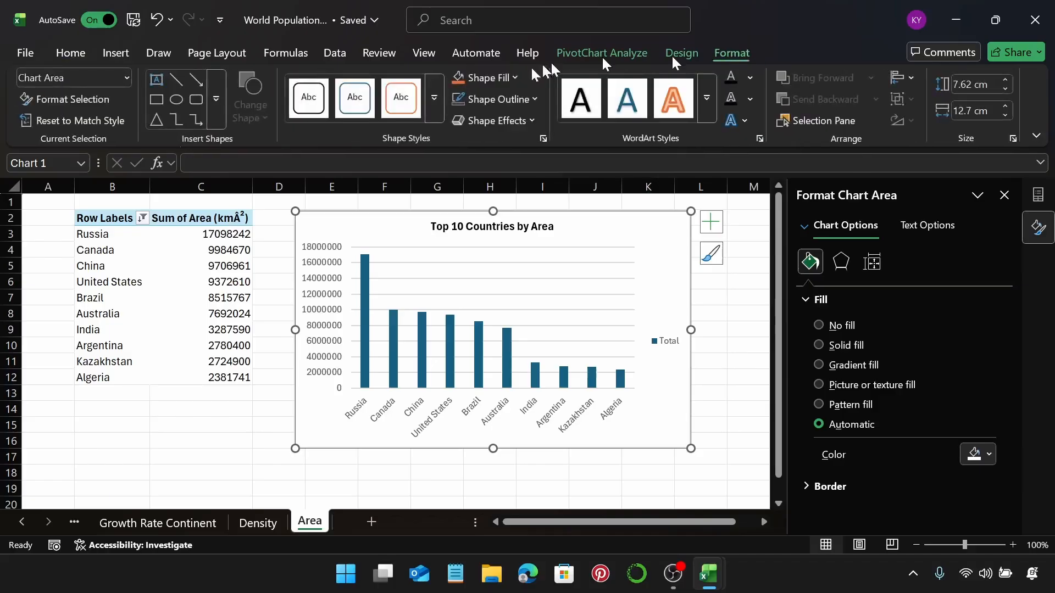
pyautogui.click(525, 121)
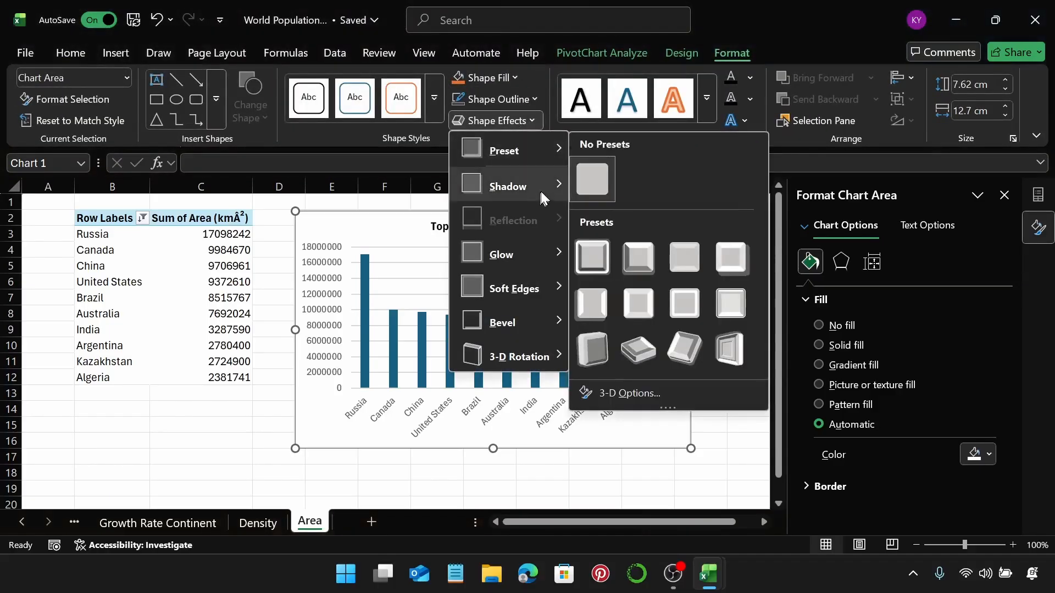
pyautogui.moveTo(544, 196)
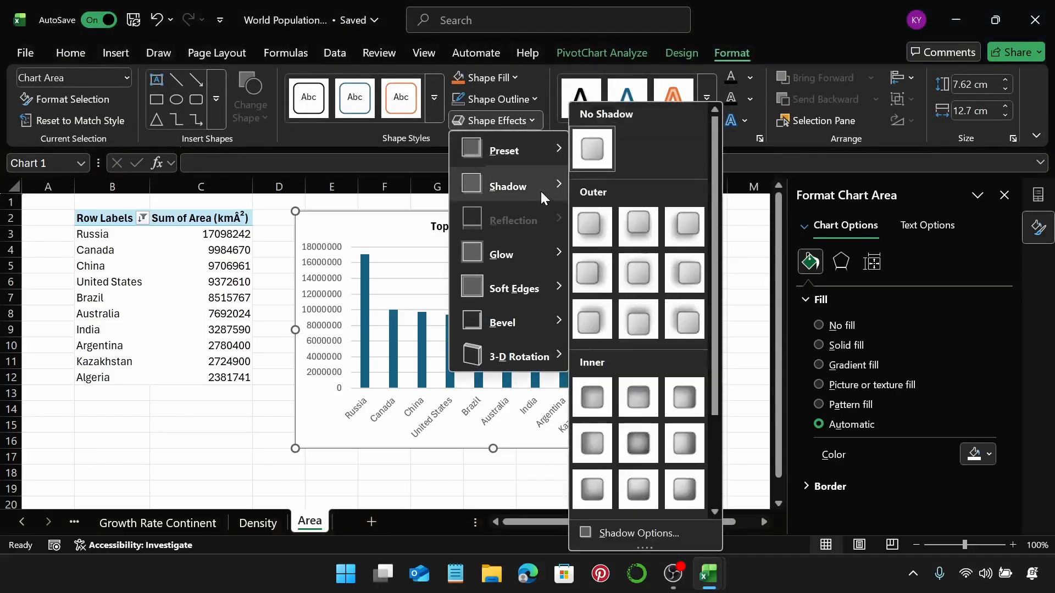
pyautogui.click(592, 237)
pyautogui.click(661, 336)
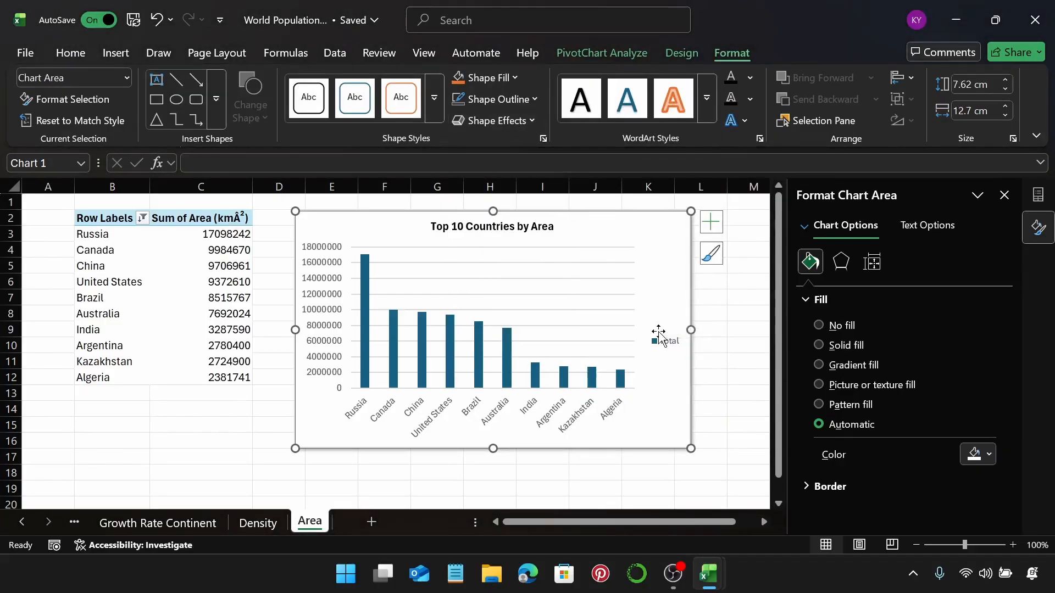
pyautogui.press('Delete')
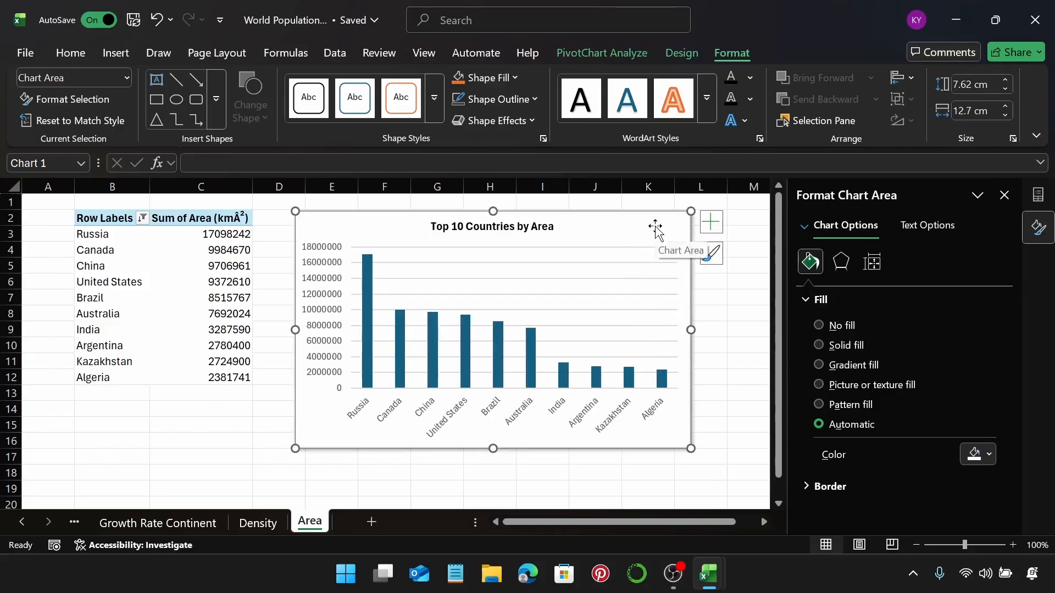
# Step: Give the area chart's border rounded corners
pyautogui.click(821, 301)
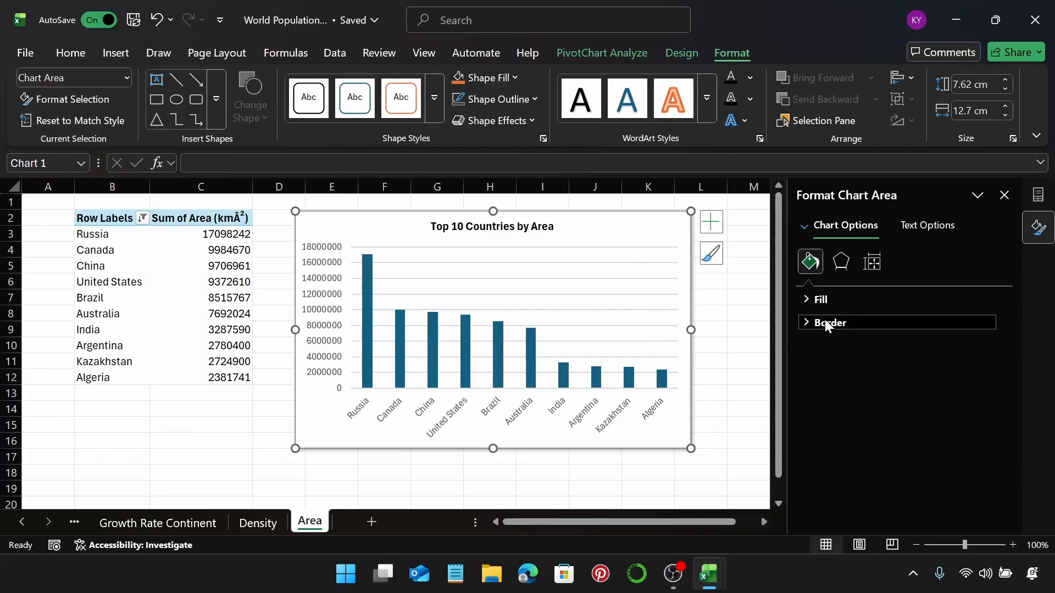
pyautogui.click(826, 323)
pyautogui.scroll(-2, 885, 393)
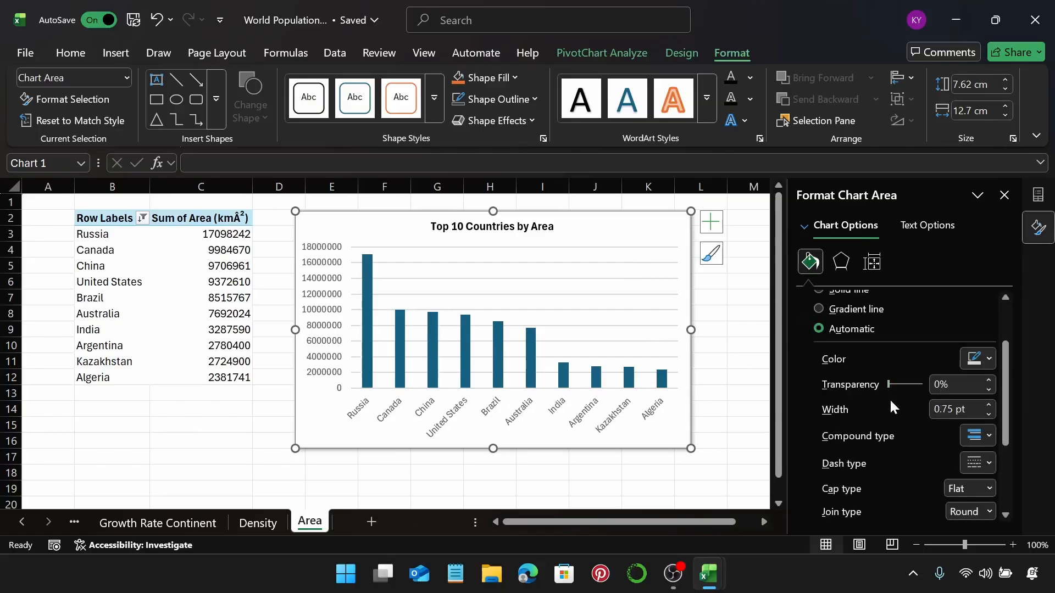
pyautogui.scroll(-3, 888, 395)
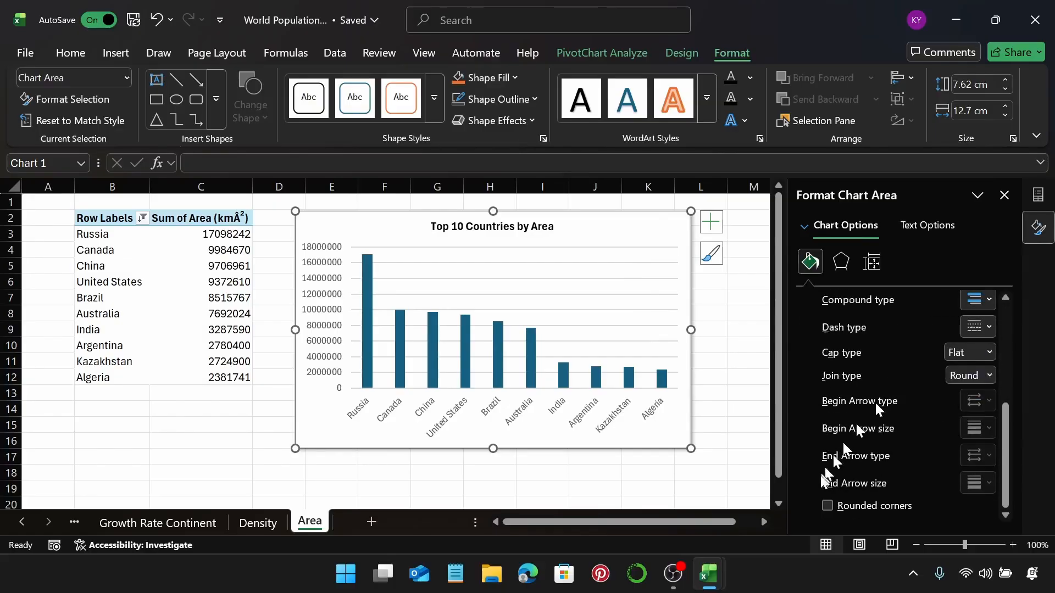
pyautogui.click(827, 506)
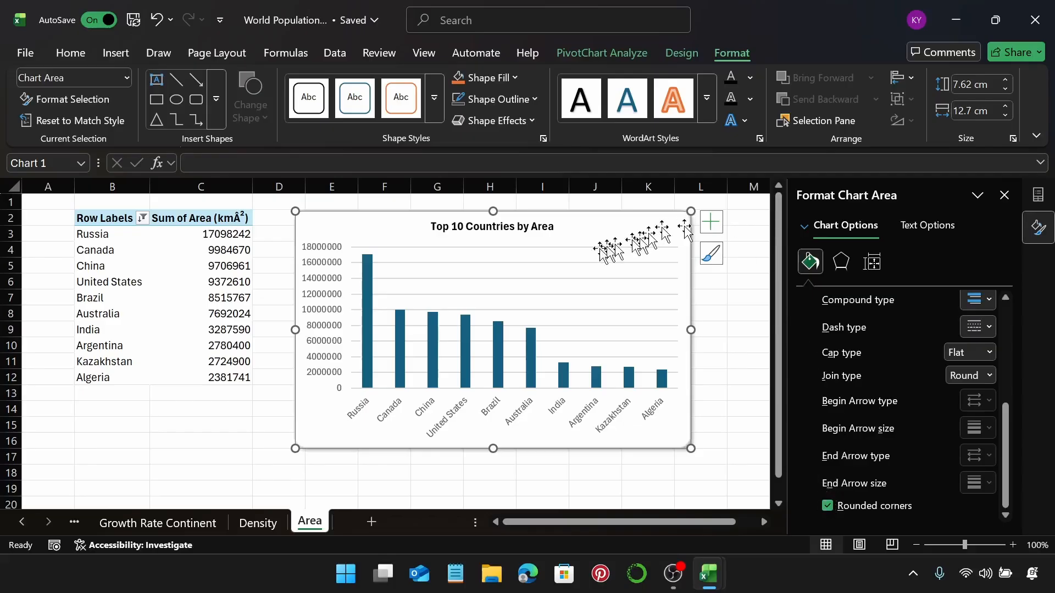
# Step: Fill the area chart's columns with the first recently used color, a solid medium blue
pyautogui.click(370, 279)
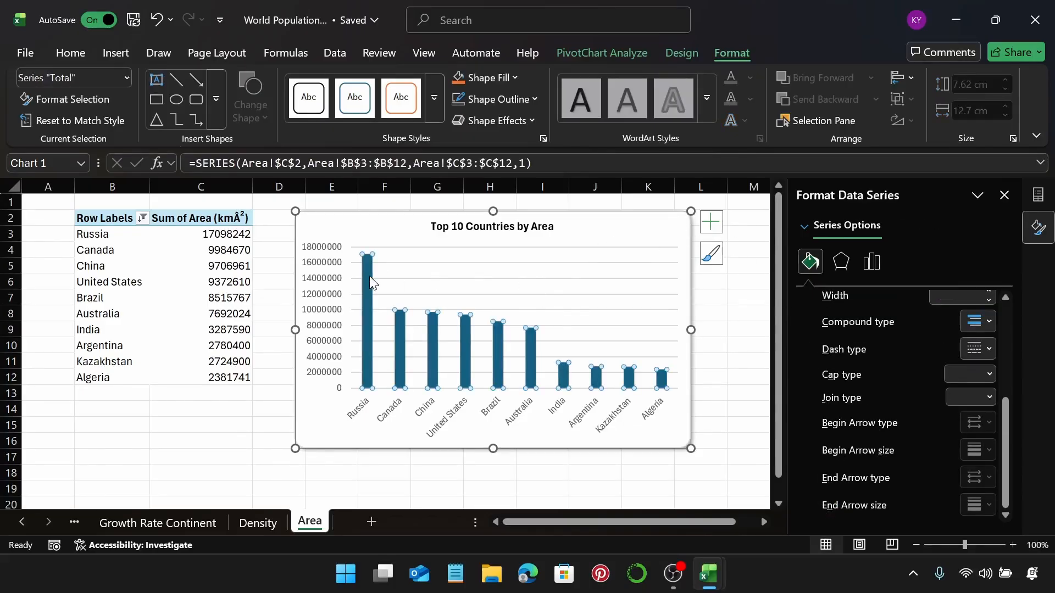
pyautogui.scroll(3, 859, 334)
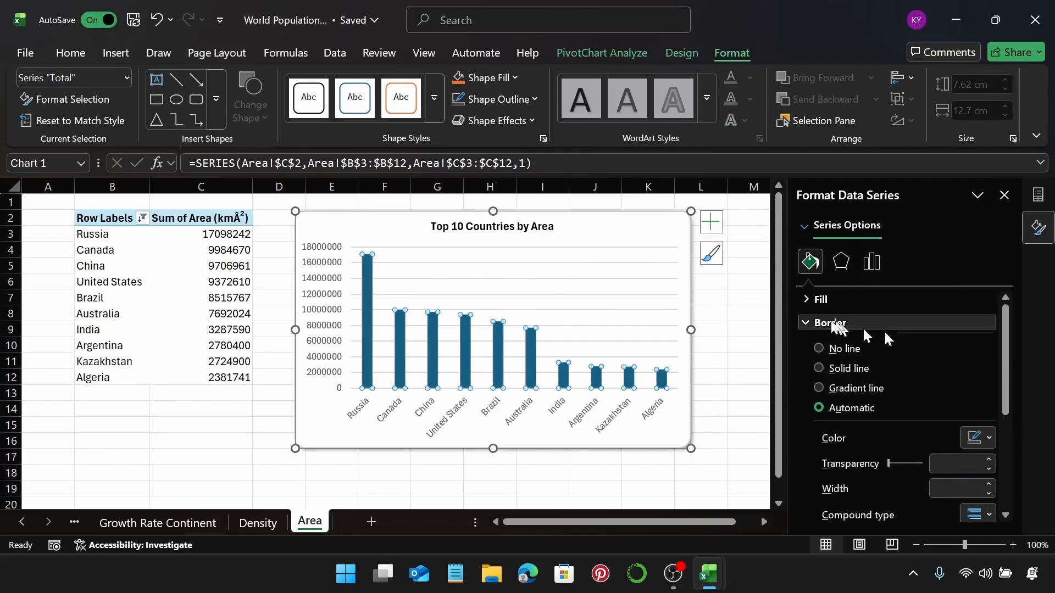
pyautogui.click(831, 323)
pyautogui.click(824, 300)
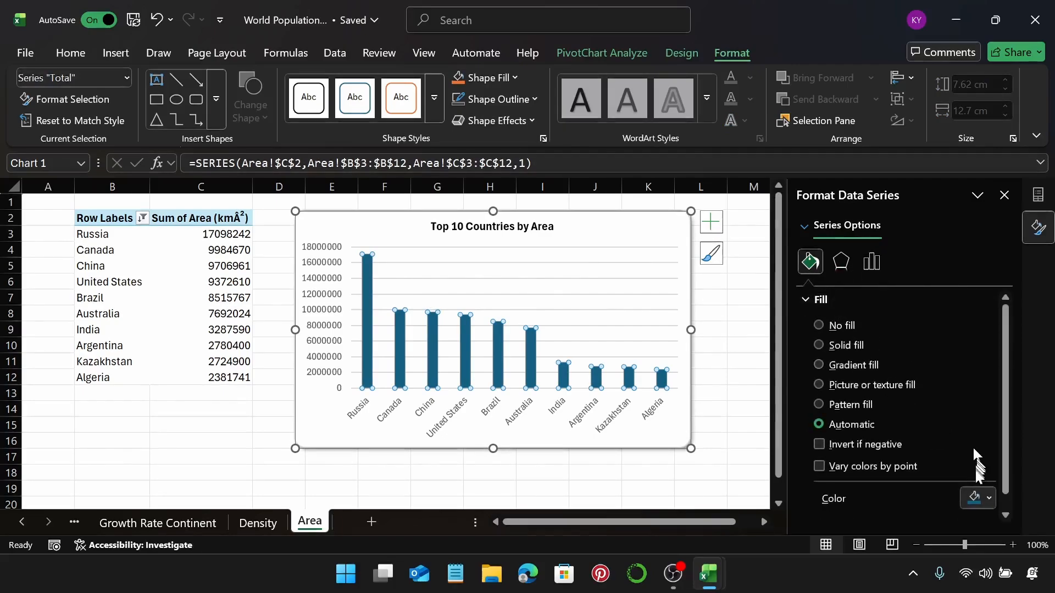
pyautogui.click(977, 498)
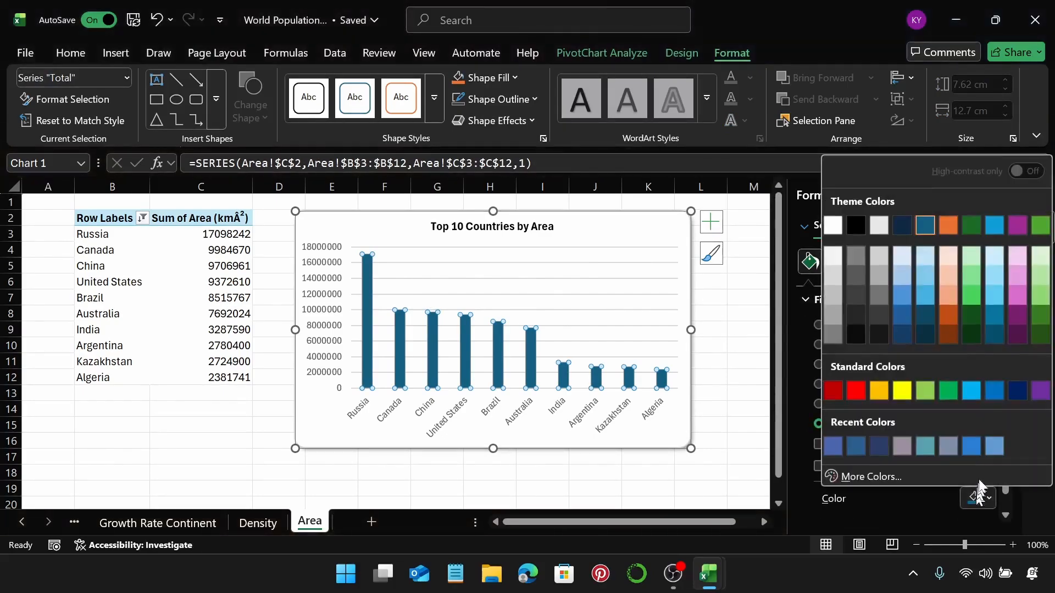
pyautogui.click(834, 446)
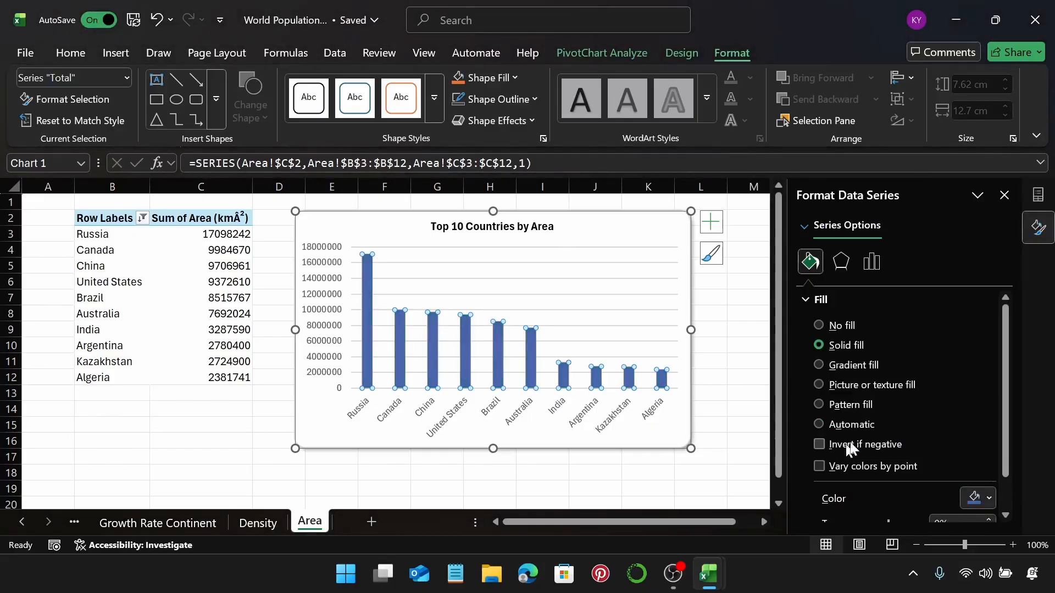
# Step: Set the gap width of the area chart's column series to 99%
pyautogui.click(871, 262)
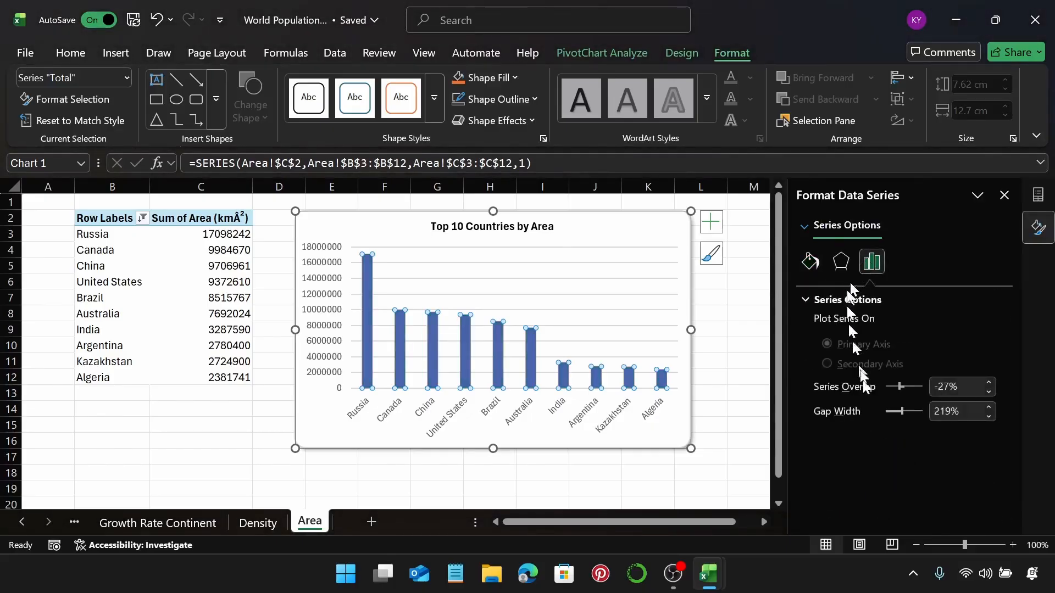
pyautogui.click(945, 412)
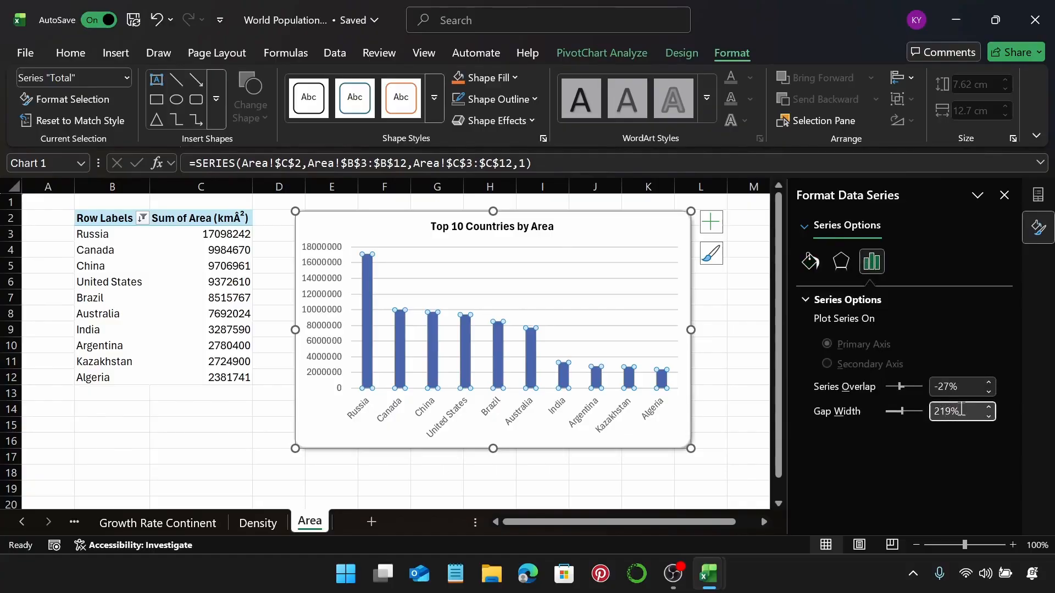
pyautogui.press('Return')
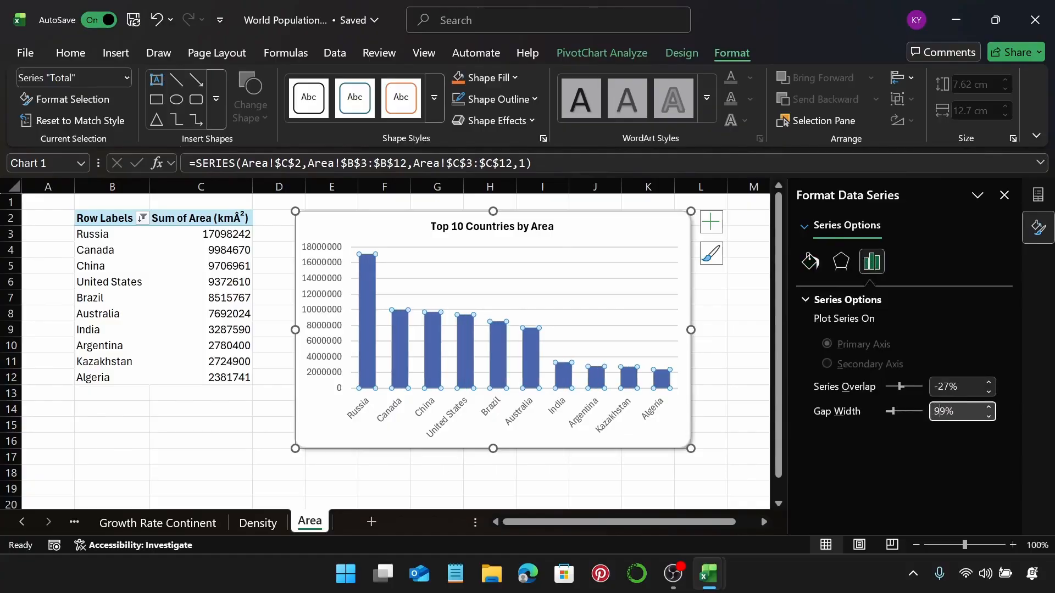
# Step: Format the area chart's vertical axis numbers with the custom format #,,"M" to show millions
pyautogui.click(315, 312)
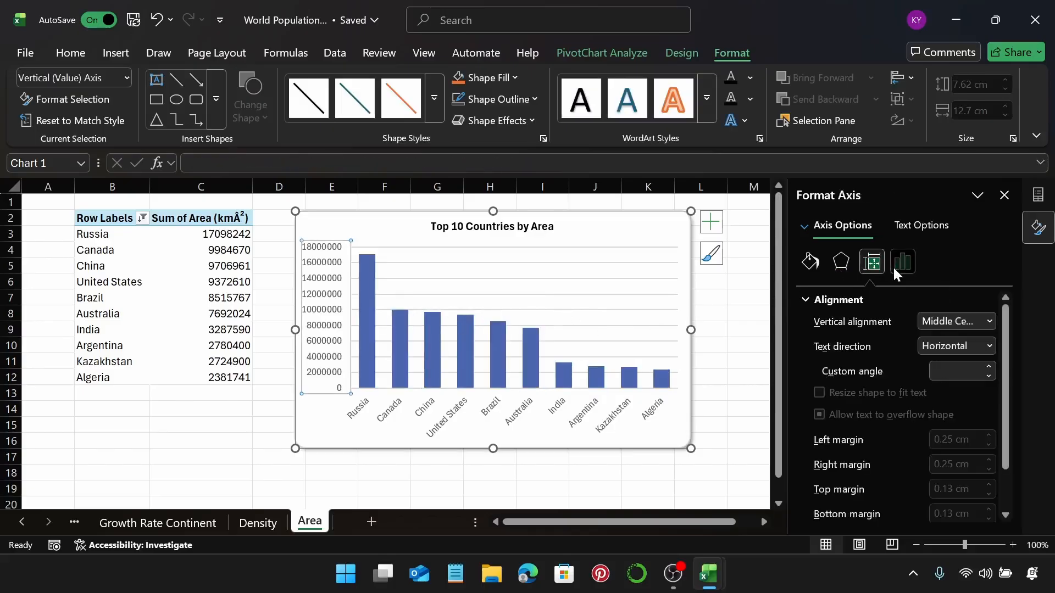
pyautogui.click(901, 263)
pyautogui.click(839, 301)
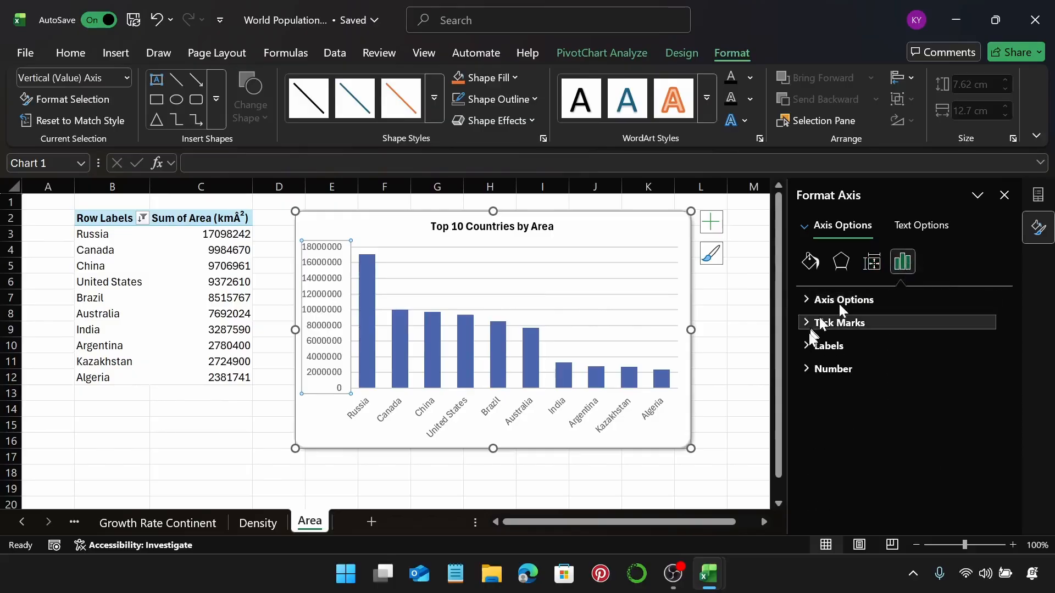
pyautogui.click(819, 370)
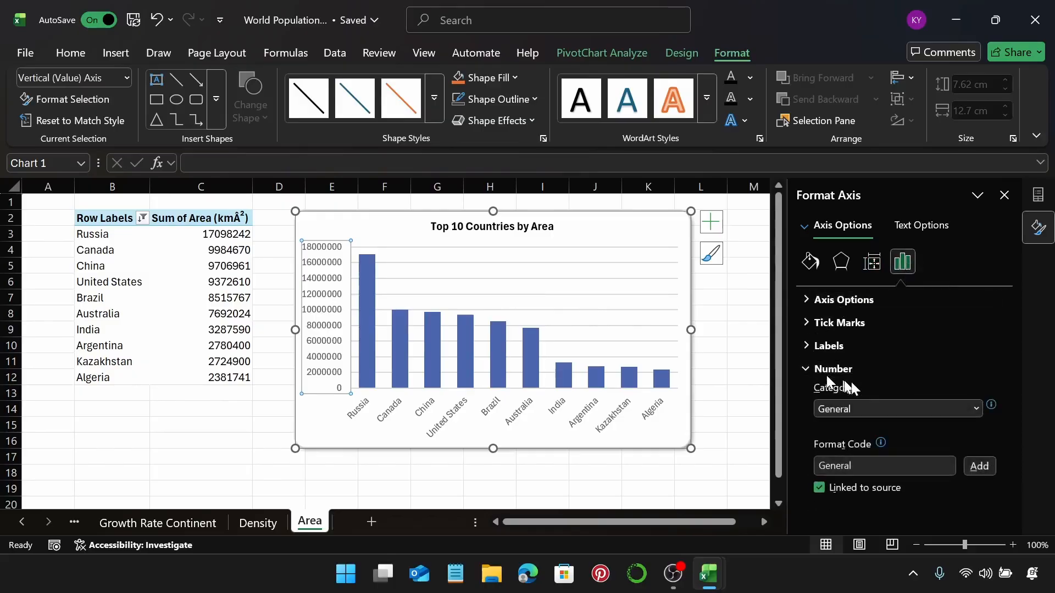
pyautogui.click(979, 408)
pyautogui.click(948, 388)
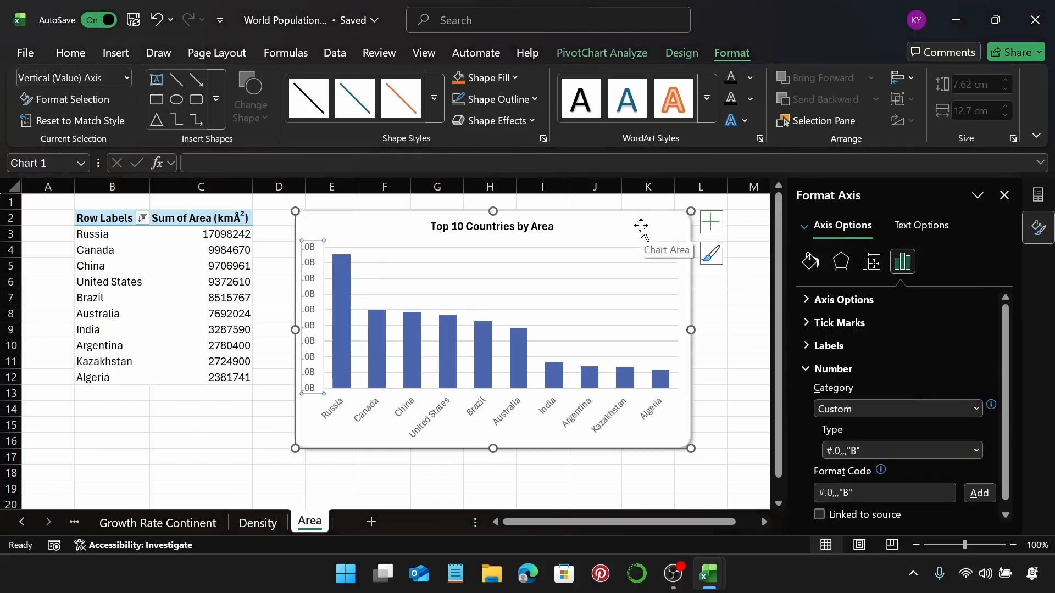
pyautogui.click(847, 456)
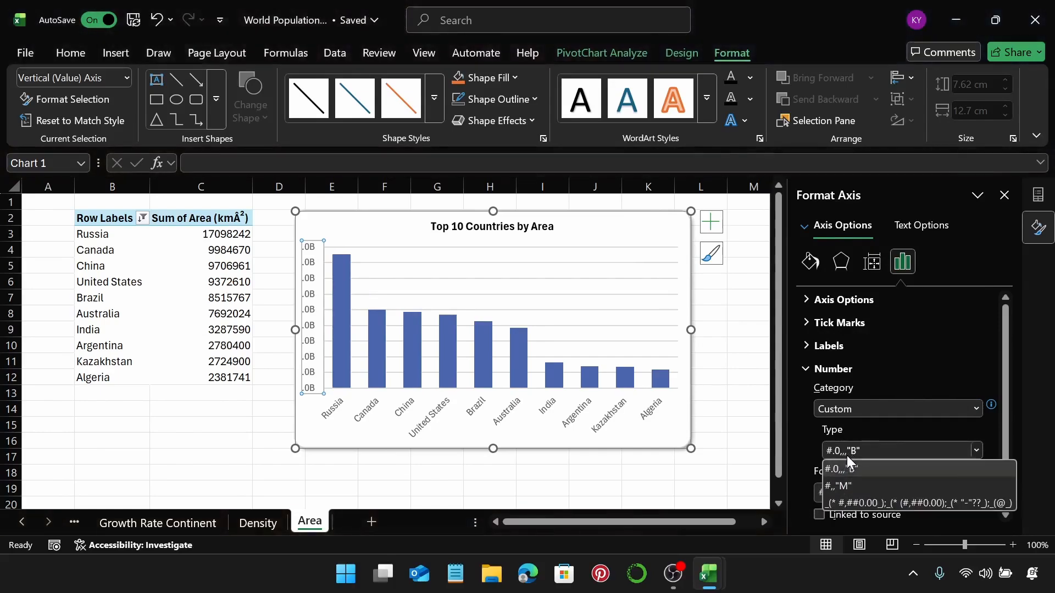
pyautogui.click(854, 485)
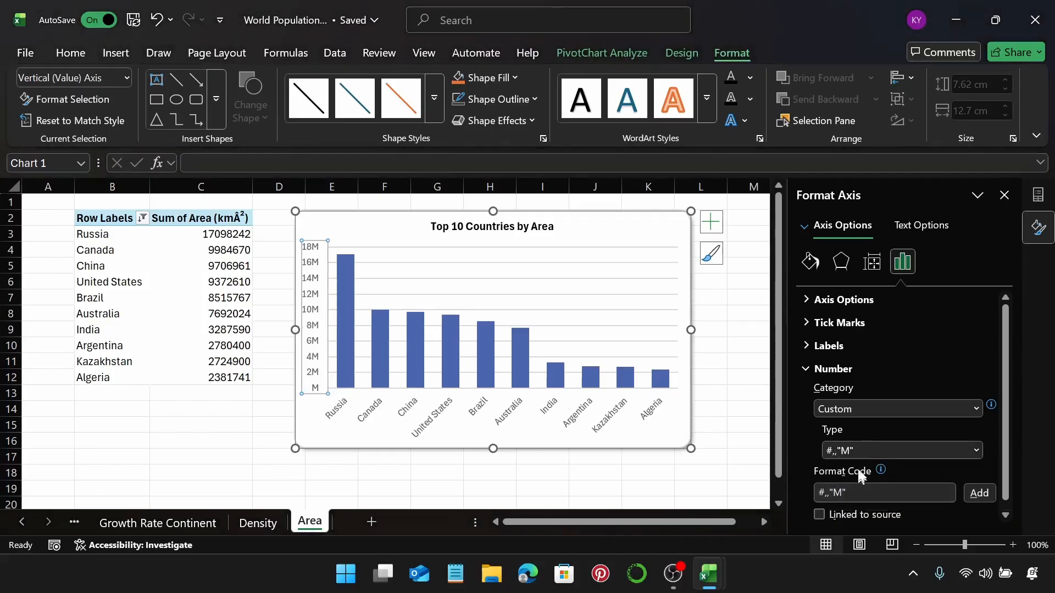
pyautogui.click(660, 232)
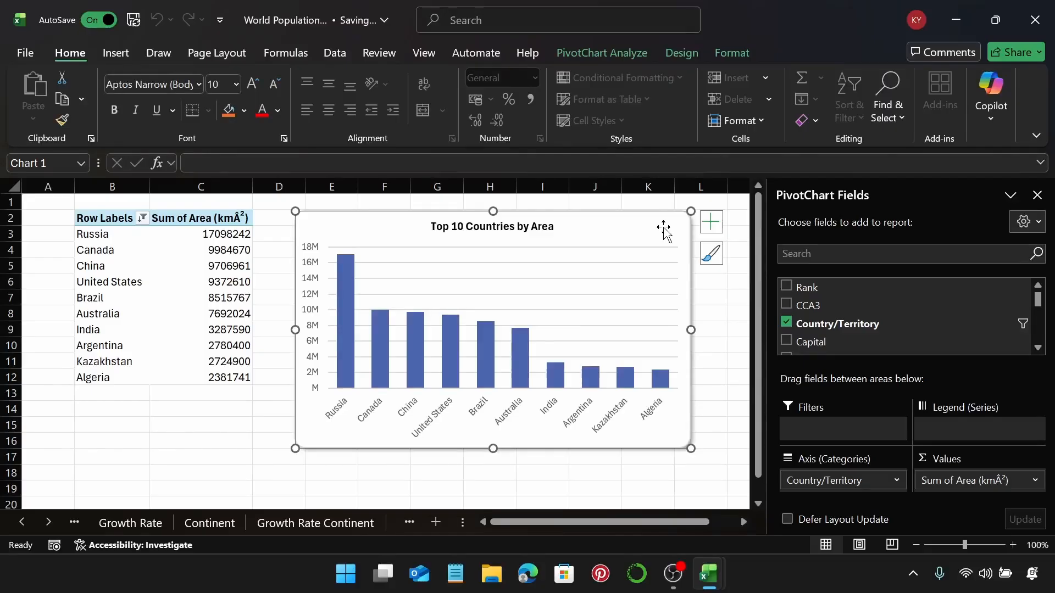
# Step: Create a copy of the world_population sheet within the same workbook
pyautogui.click(22, 522)
pyautogui.click(130, 521)
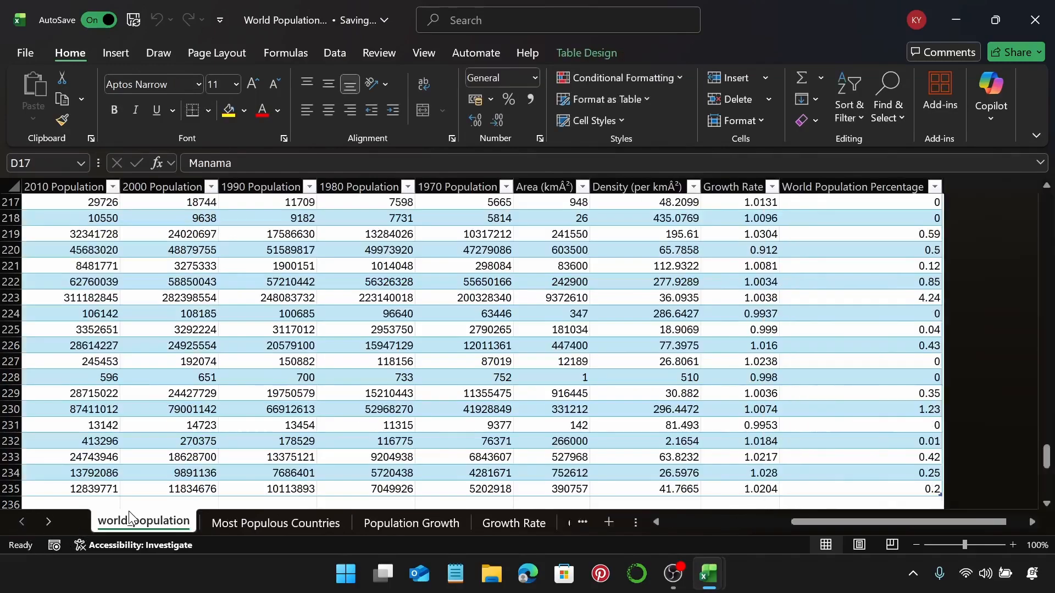
pyautogui.rightClick(135, 526)
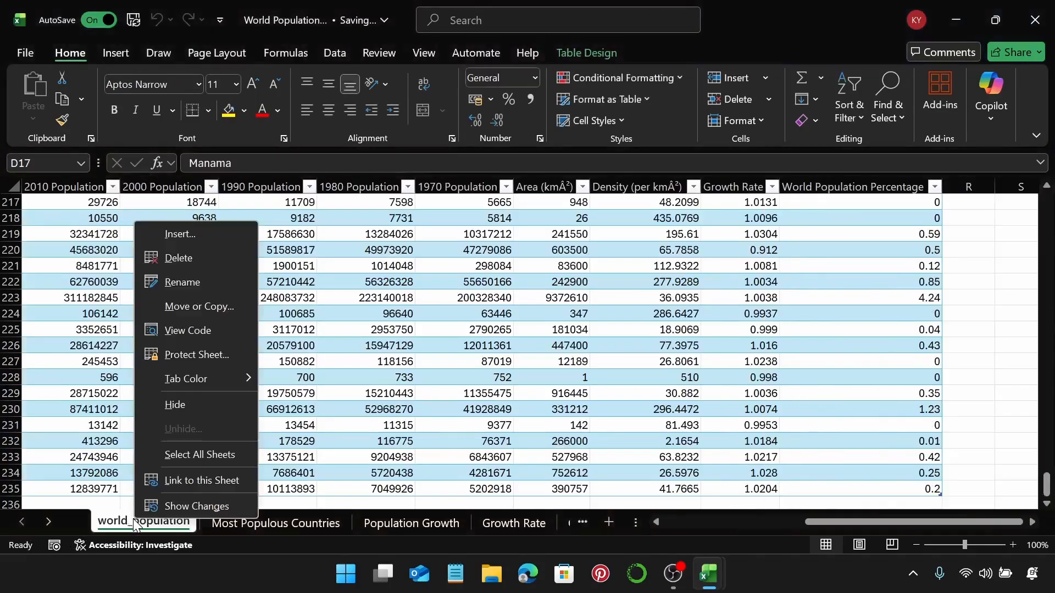
pyautogui.click(200, 306)
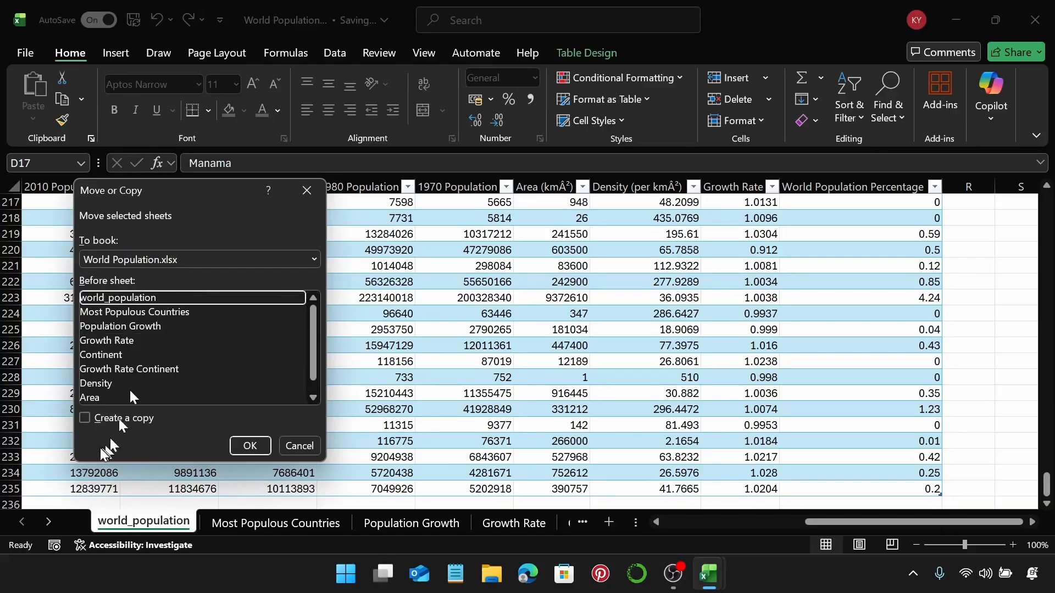
pyautogui.click(84, 418)
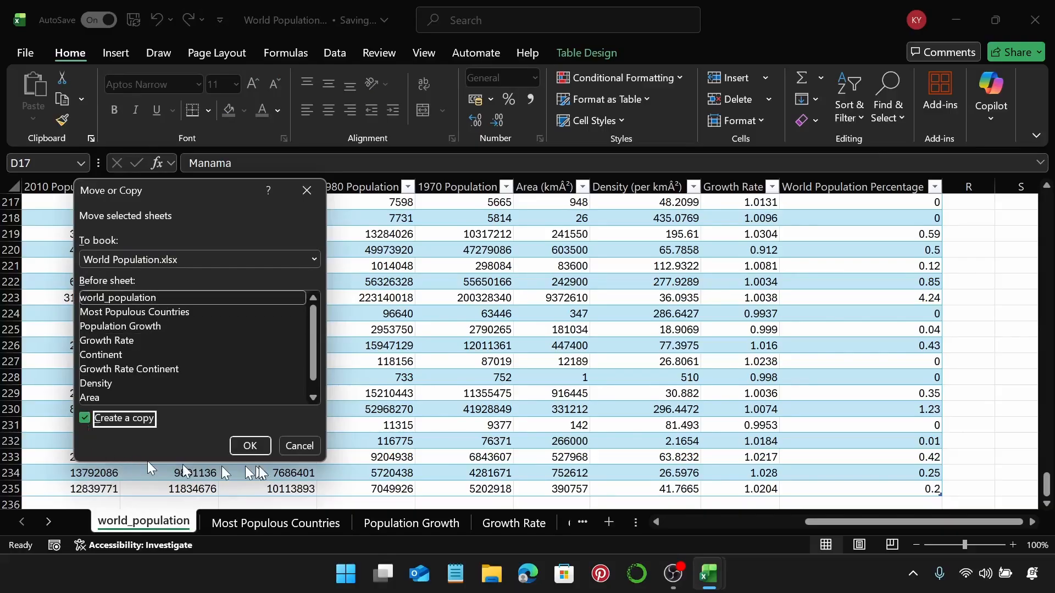
pyautogui.click(260, 447)
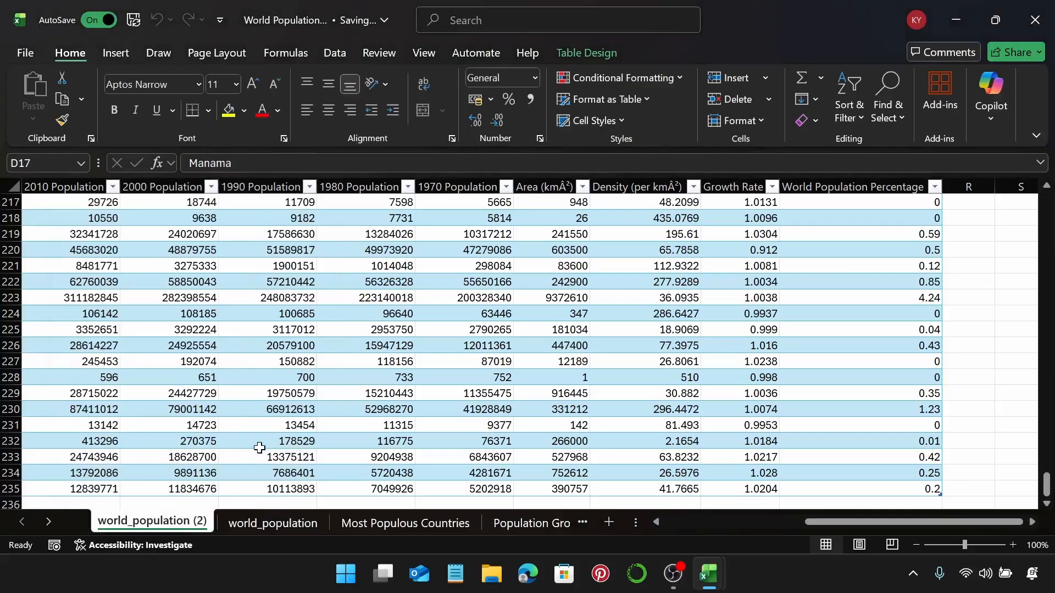
# Step: Move the copied sheet directly after world_population and rename it "Map"
pyautogui.moveTo(145, 524); pyautogui.dragTo(337, 536)
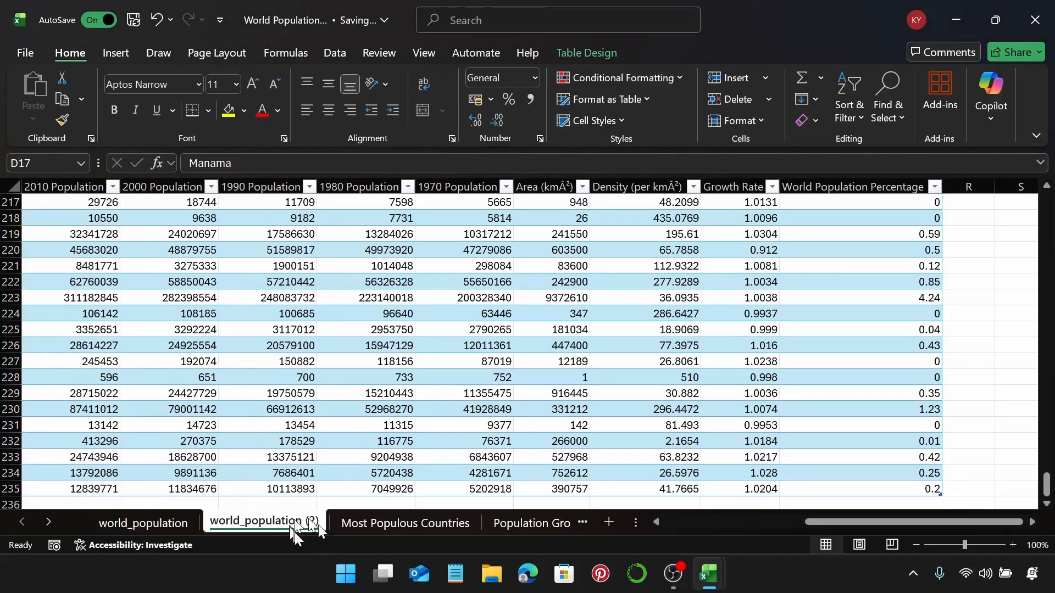
pyautogui.doubleClick(274, 523)
pyautogui.write('Map')
pyautogui.press('Return')
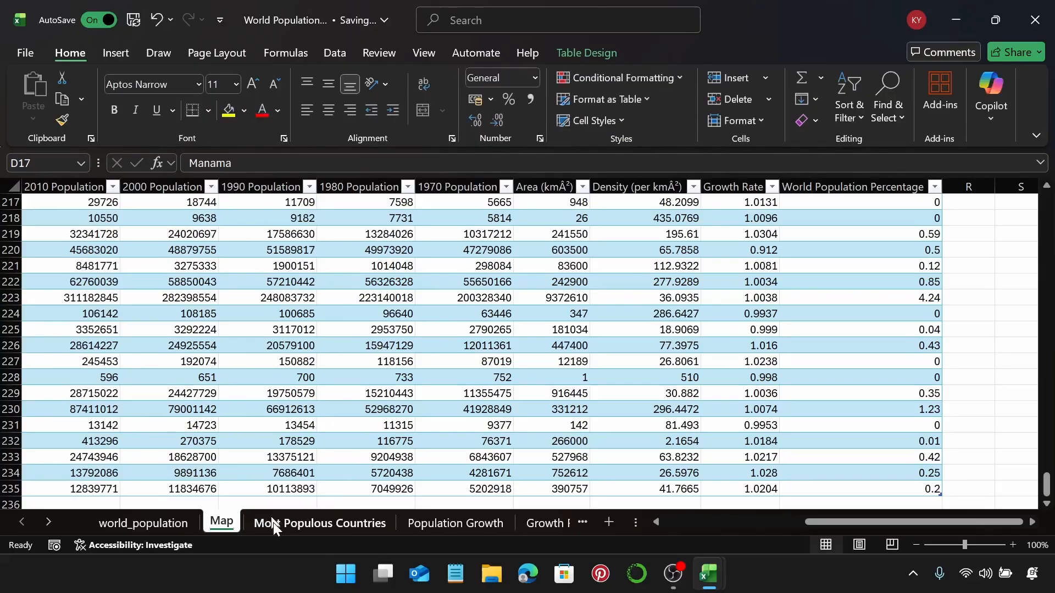
# Step: Insert a filled map chart on the Map sheet from the Country/Territory and 2022 Population columns
pyautogui.moveTo(1047, 491); pyautogui.dragTo(1047, 204)
pyautogui.moveTo(872, 522); pyautogui.dragTo(708, 522)
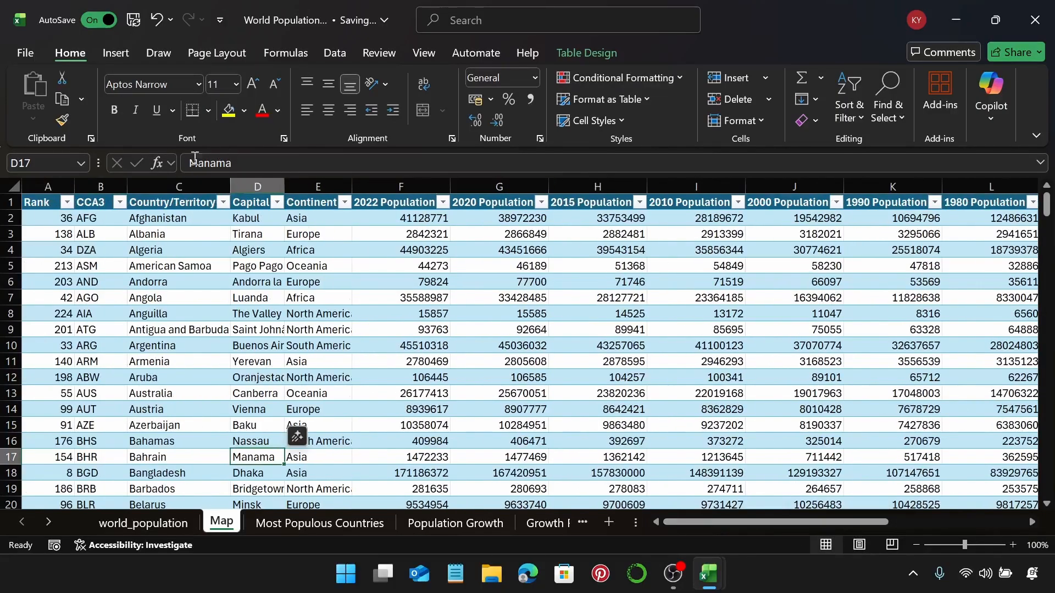
pyautogui.click(171, 203)
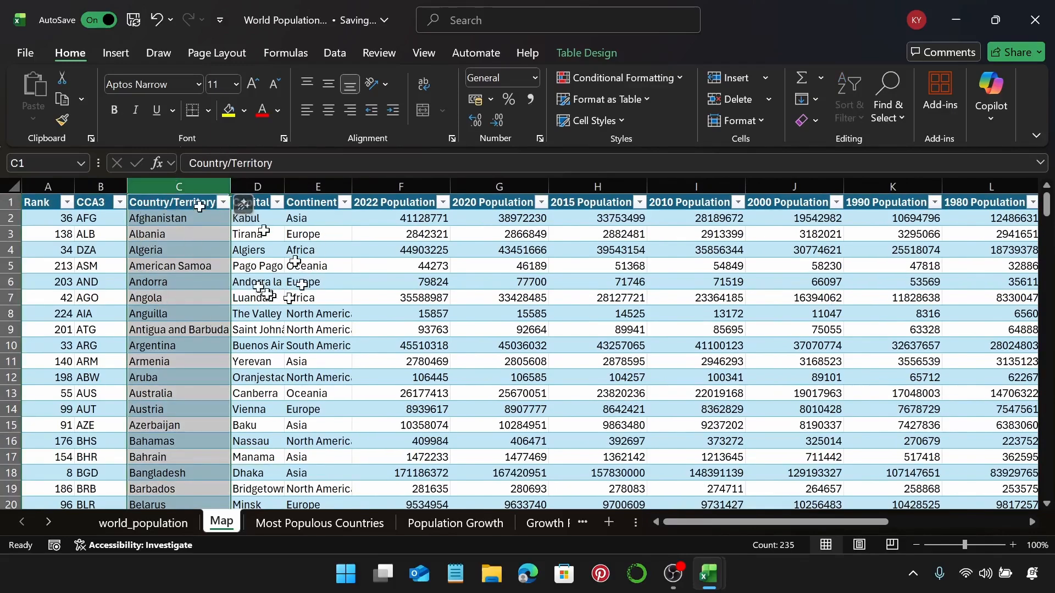
pyautogui.keyDown('ctrl'); pyautogui.click(394, 186); pyautogui.keyUp('ctrl')
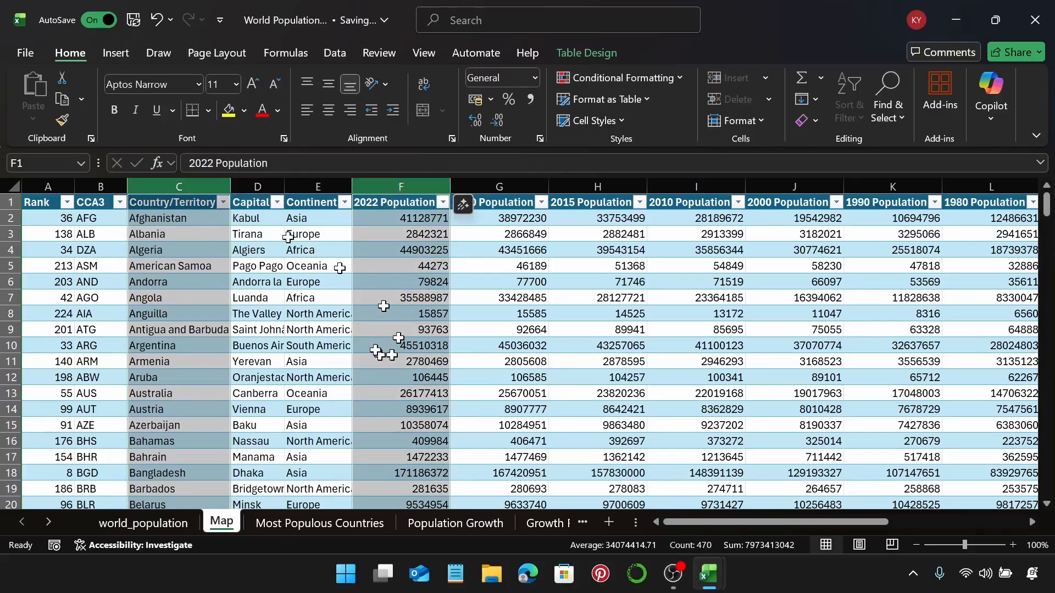
pyautogui.click(118, 54)
pyautogui.click(538, 99)
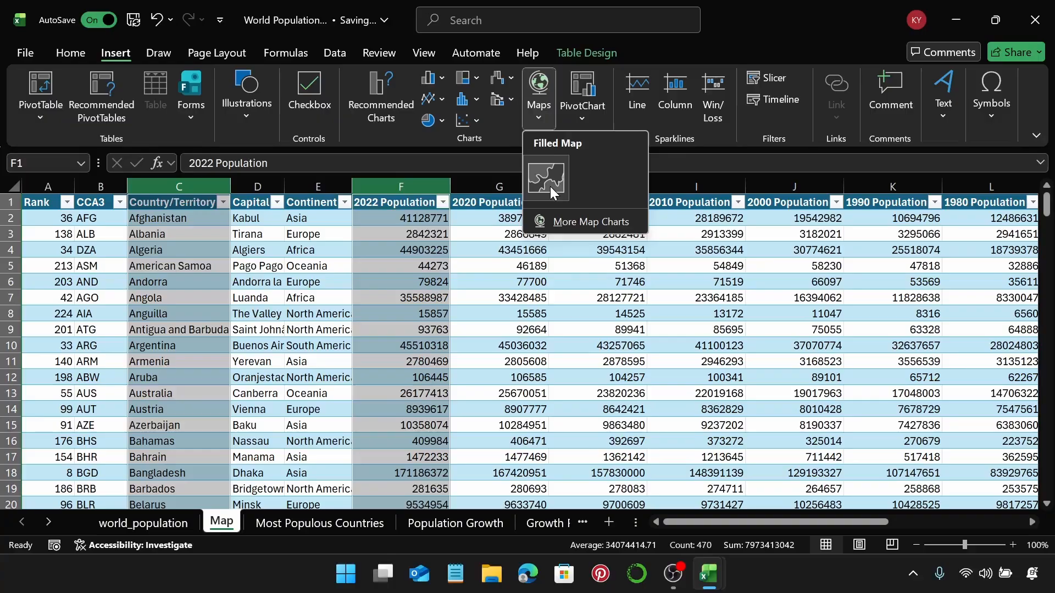
pyautogui.click(548, 185)
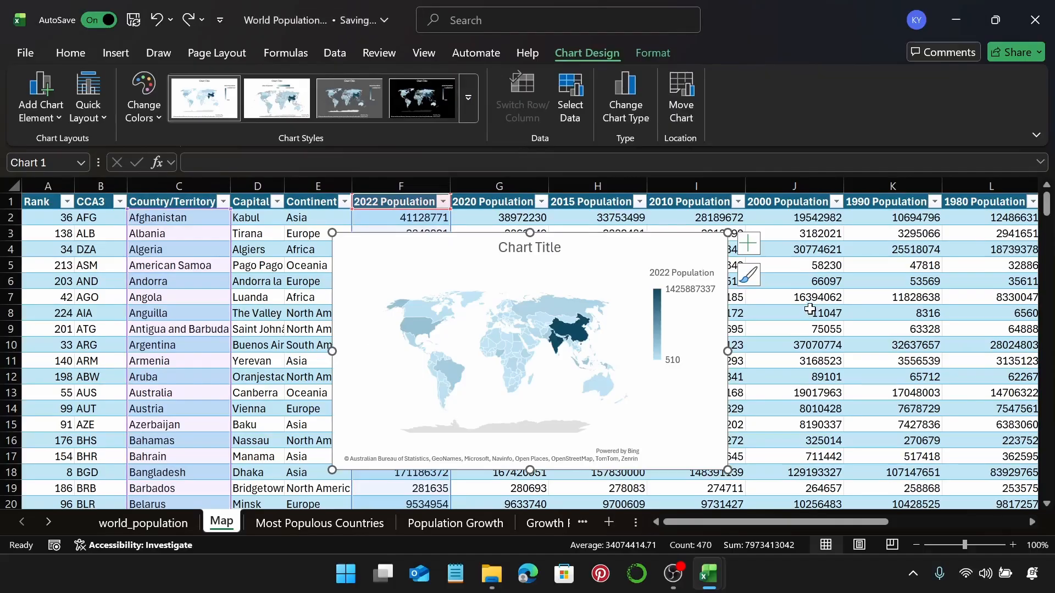
# Step: Change the map chart's title to "2022 Population"
pyautogui.click(541, 253)
pyautogui.click(559, 253)
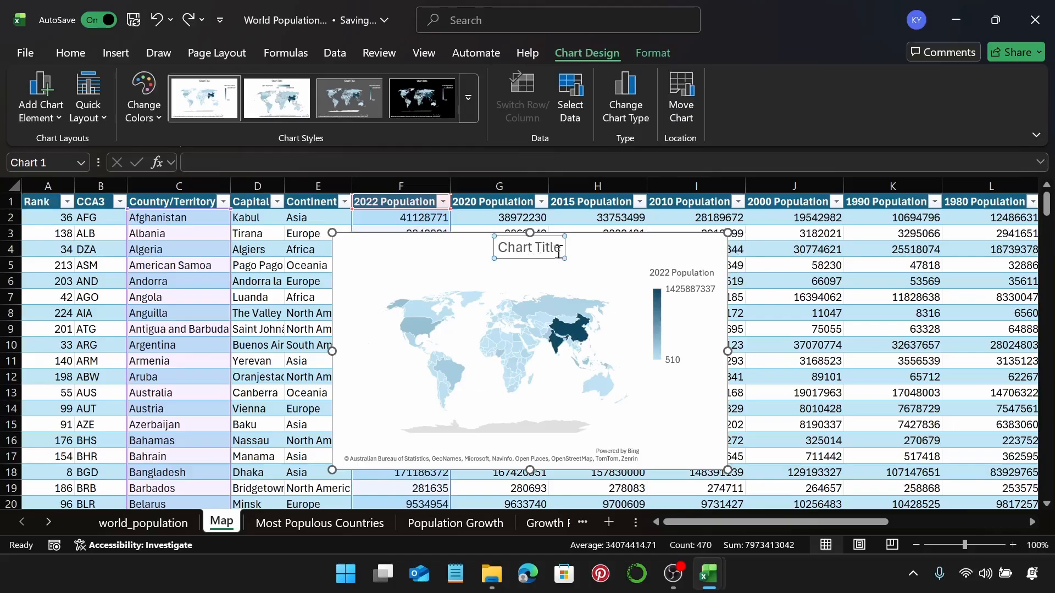
pyautogui.moveTo(561, 253); pyautogui.dragTo(510, 256)
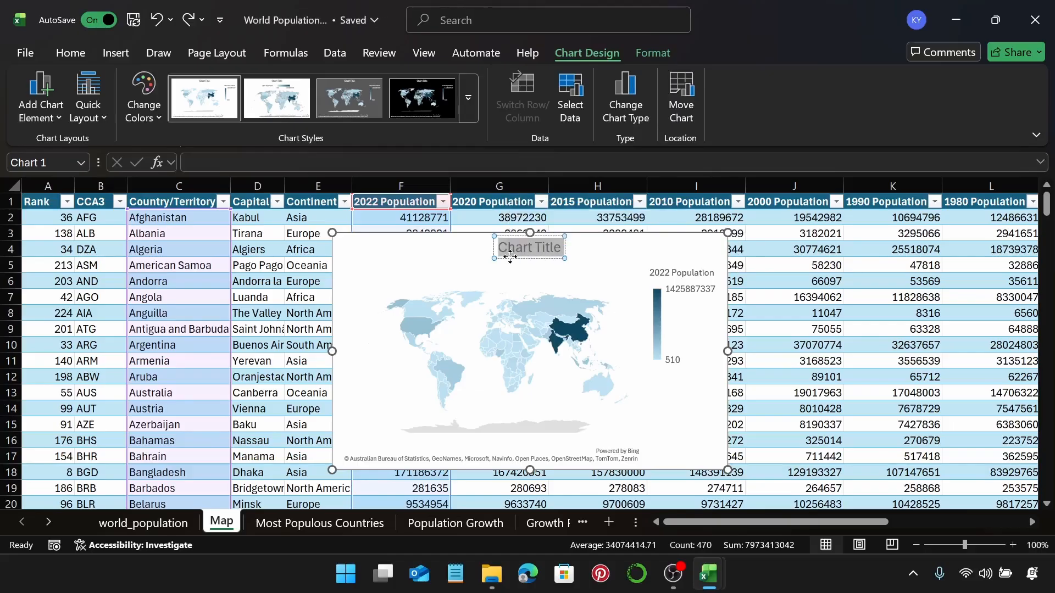
pyautogui.write('2022')
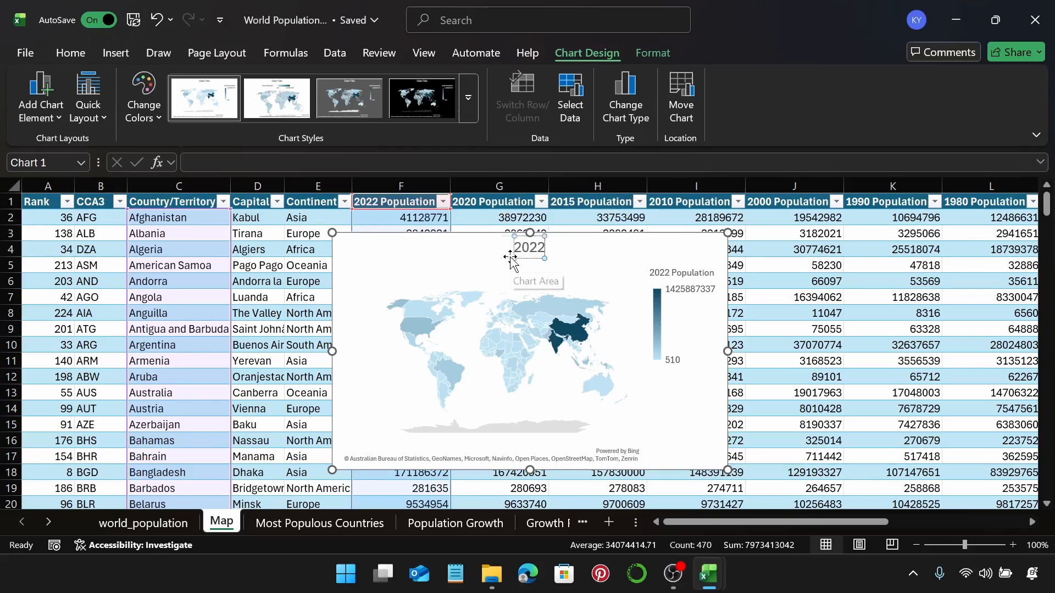
pyautogui.write(' Pop')
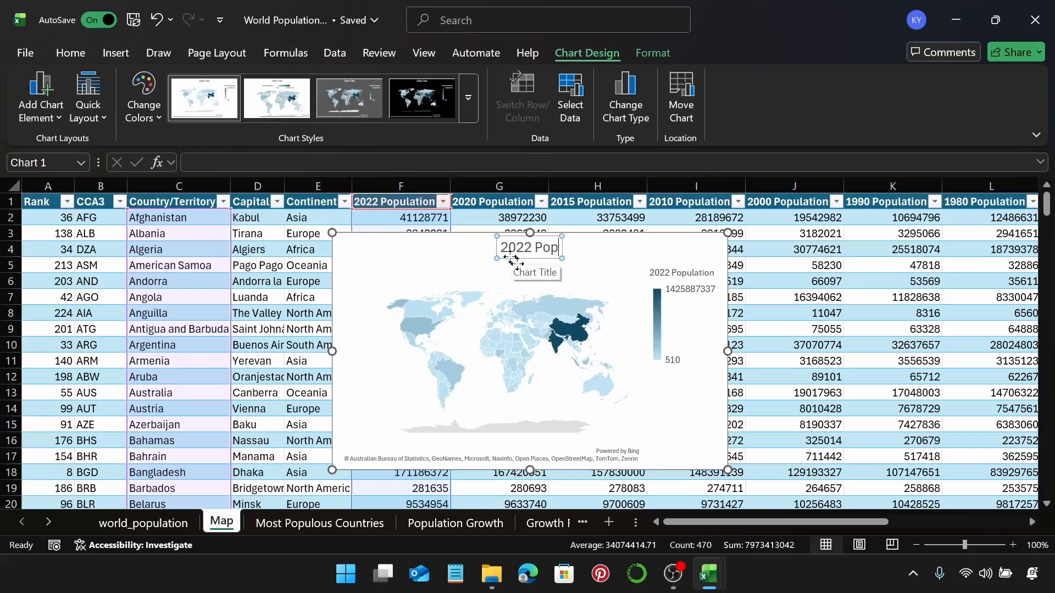
pyautogui.write('ulation')
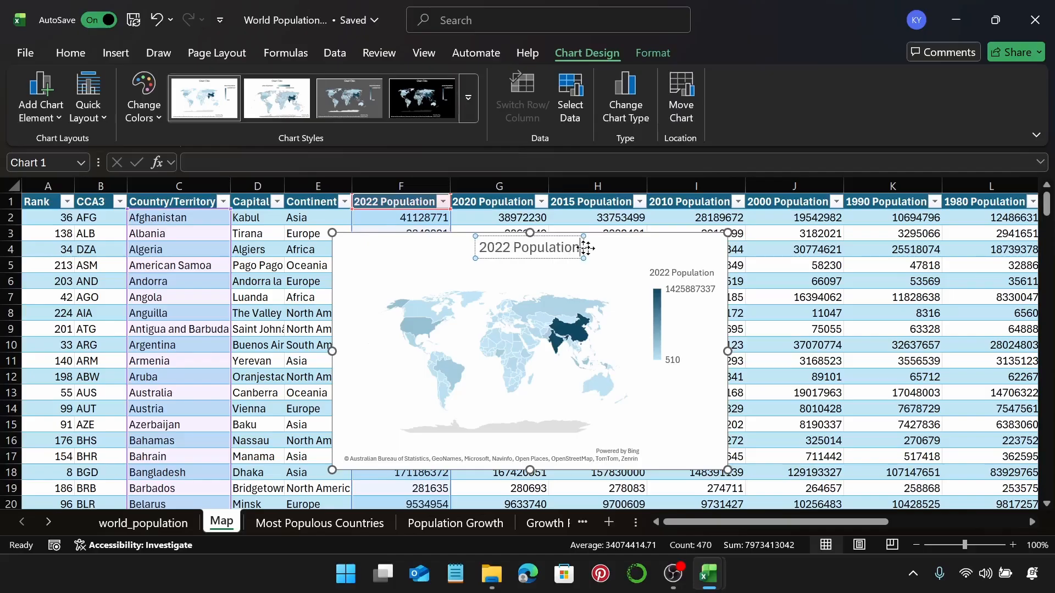
# Step: Format the map chart's title as 20 pt bold black text
pyautogui.click(587, 251)
pyautogui.click(574, 253)
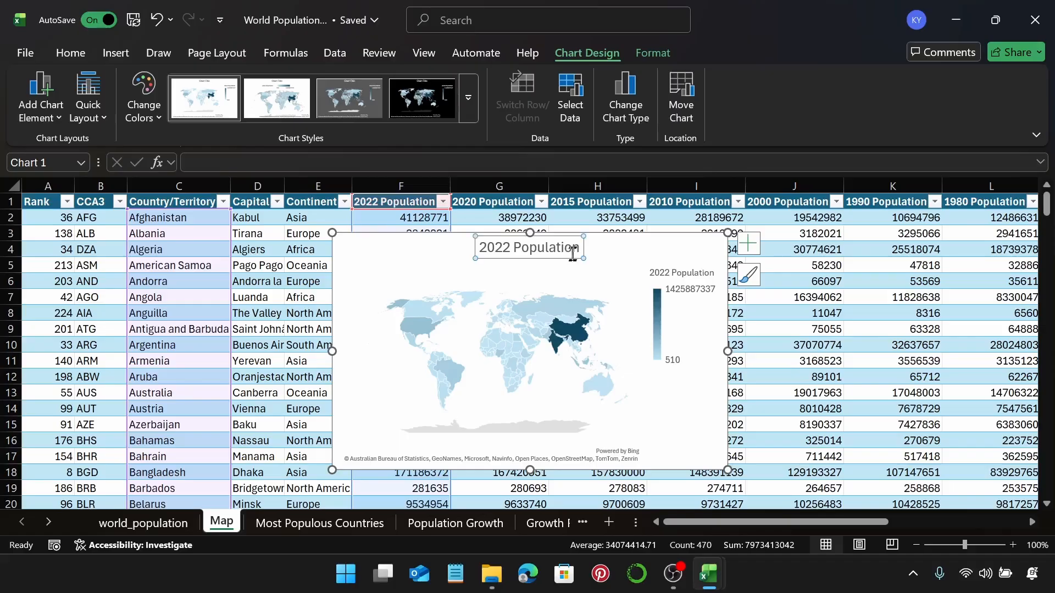
pyautogui.click(71, 51)
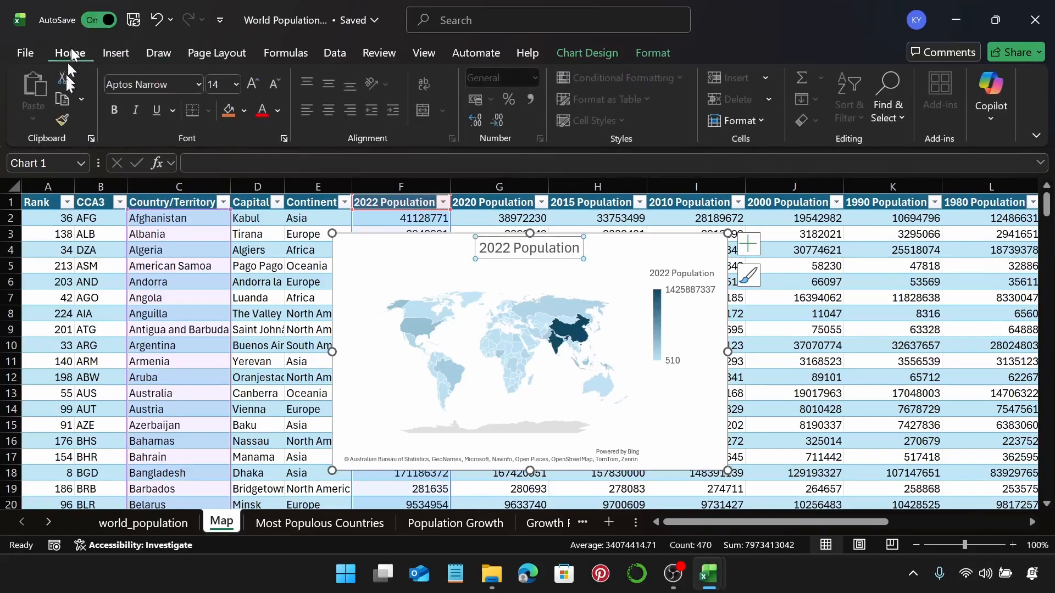
pyautogui.click(236, 85)
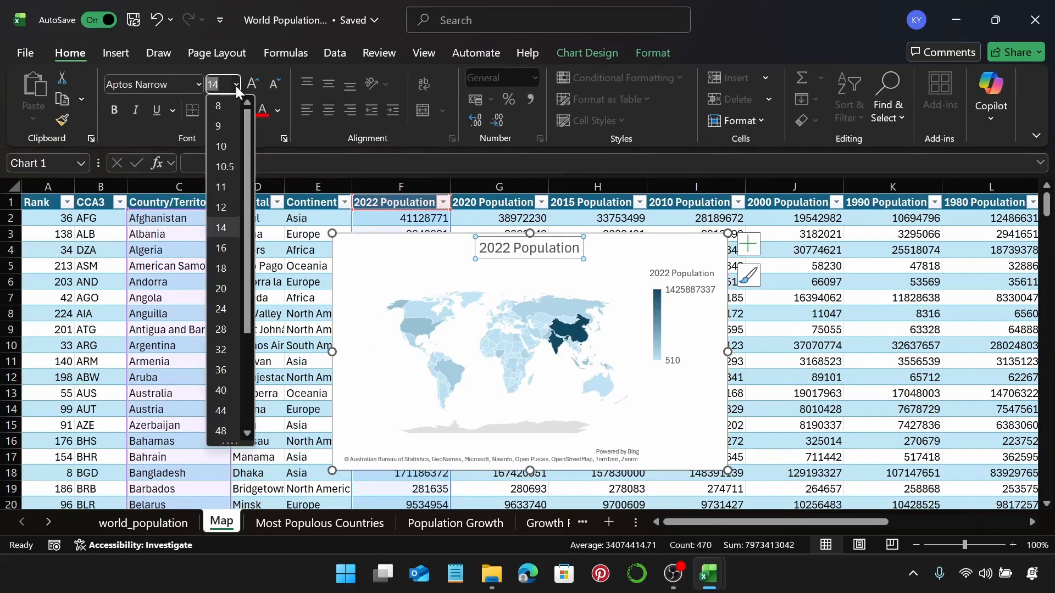
pyautogui.click(224, 289)
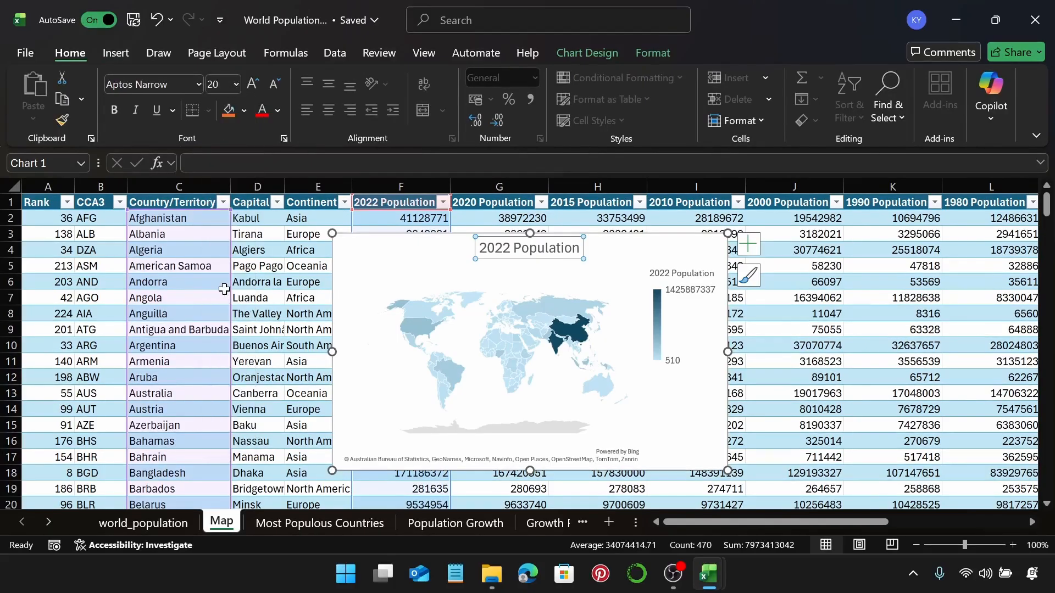
pyautogui.click(116, 111)
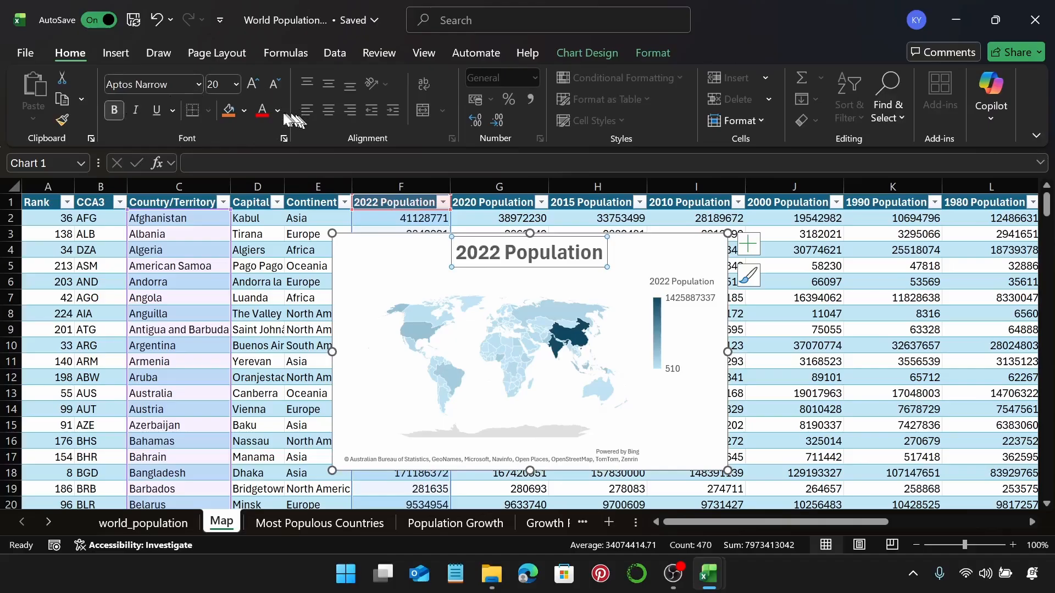
pyautogui.click(279, 111)
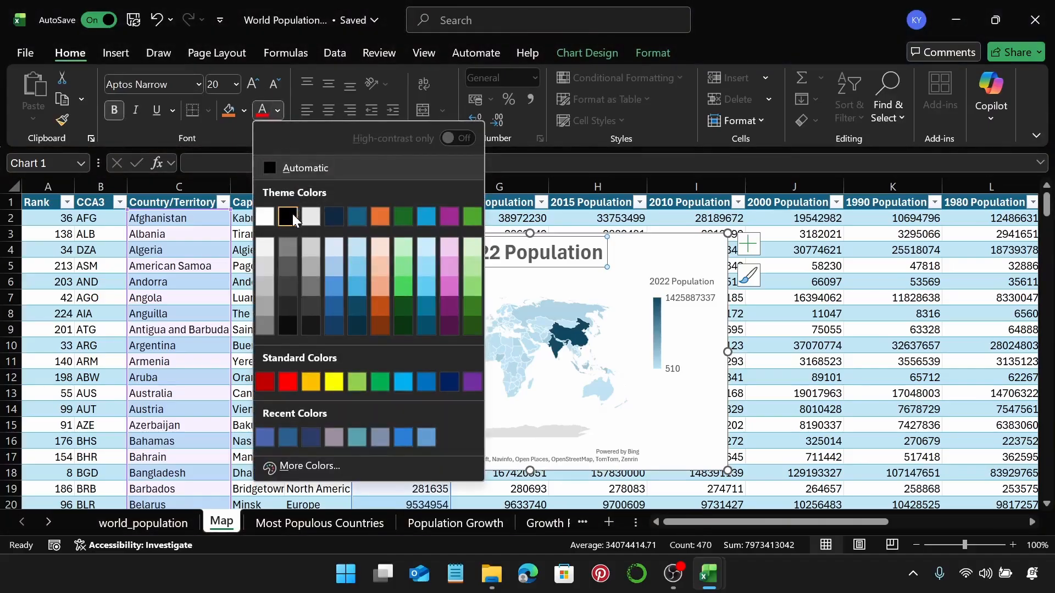
pyautogui.click(292, 214)
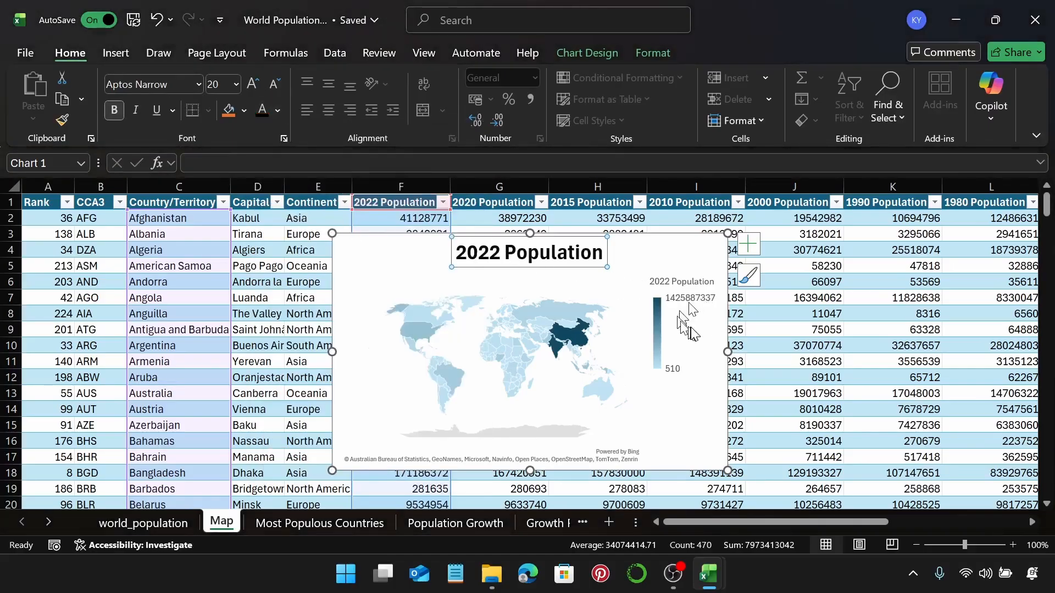
pyautogui.click(699, 395)
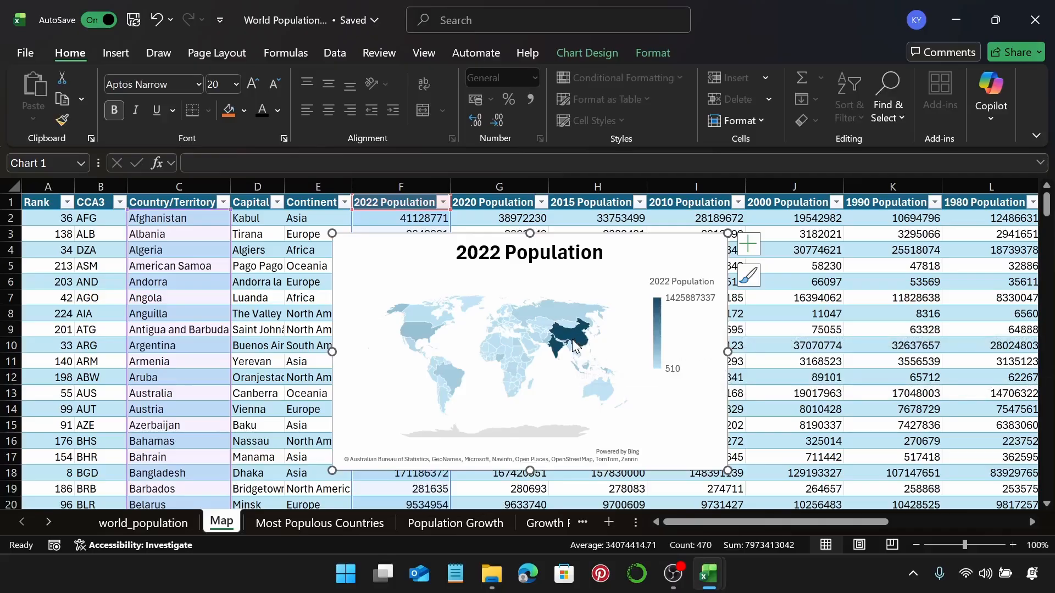
# Step: Delete the 2022 Population legend from the map chart
pyautogui.moveTo(571, 344)
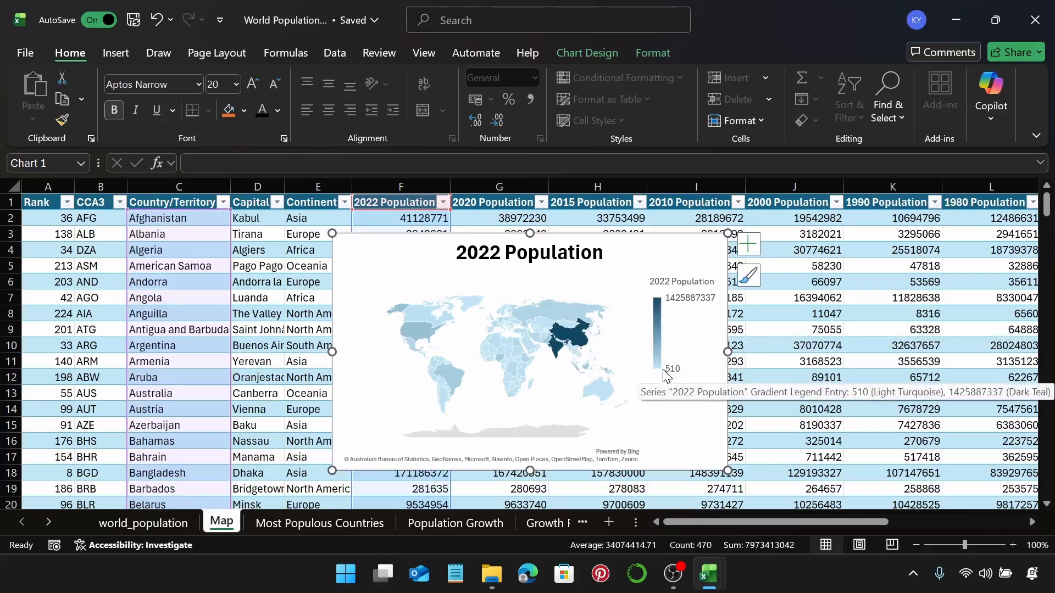
pyautogui.moveTo(419, 331)
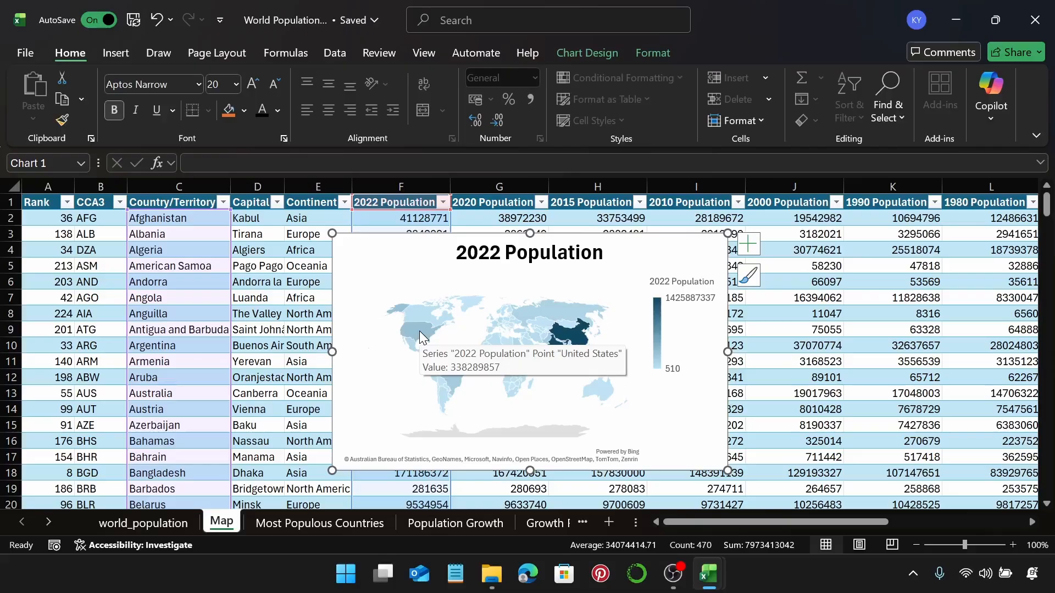
pyautogui.click(677, 305)
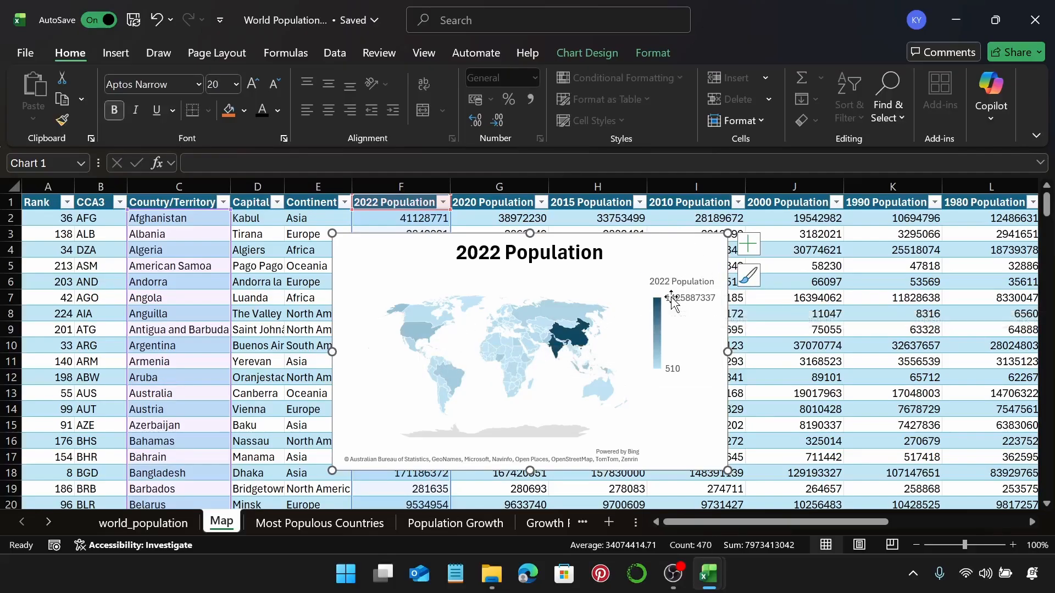
pyautogui.press('Delete')
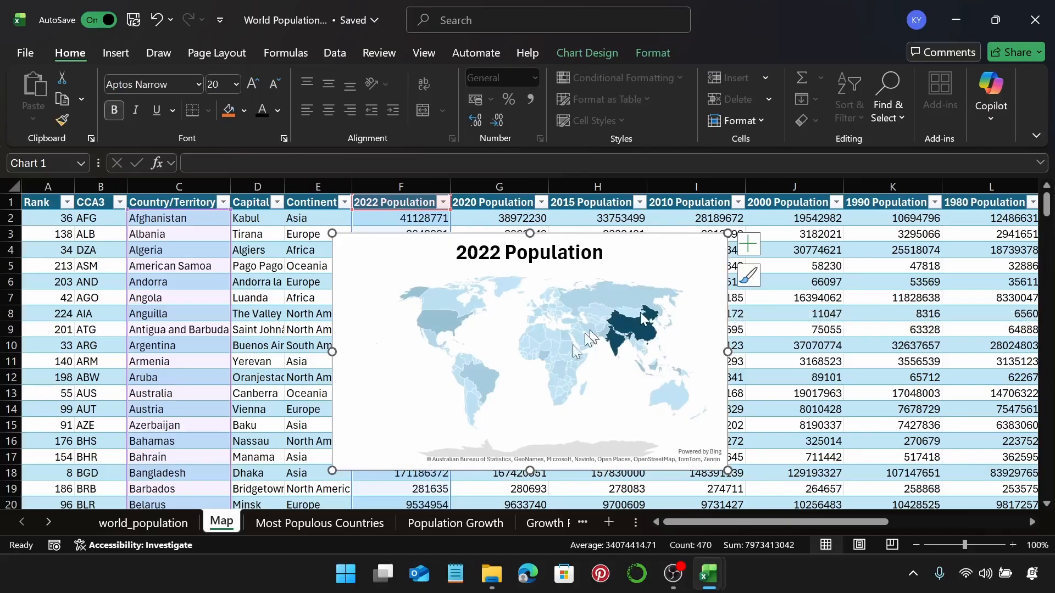
# Step: Open the Series Color settings for the map's data series, keeping the Sequential (2-color) scale
pyautogui.rightClick(681, 245)
pyautogui.moveTo(776, 539)
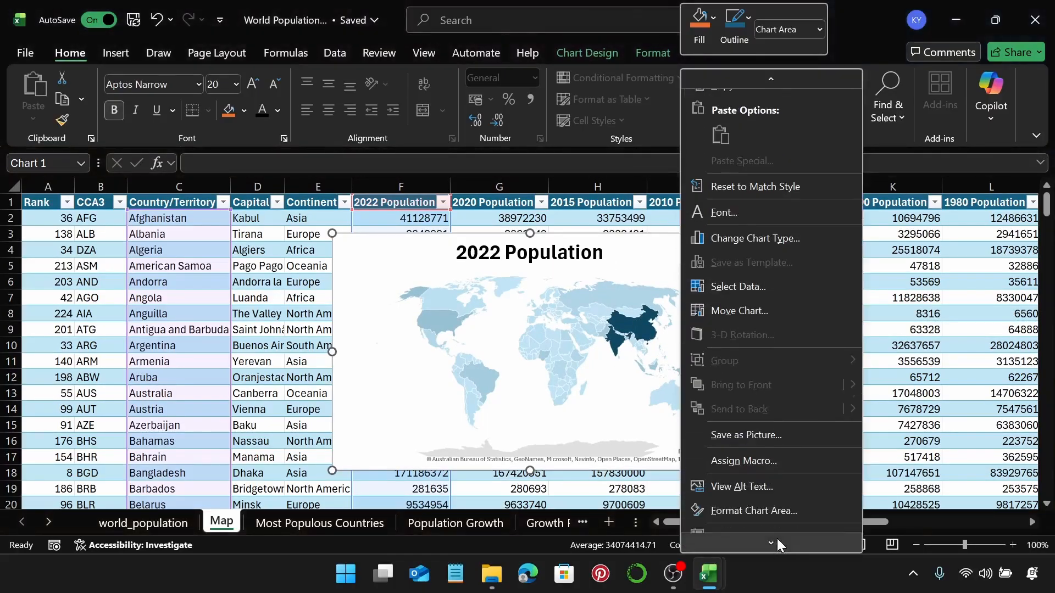
pyautogui.click(783, 514)
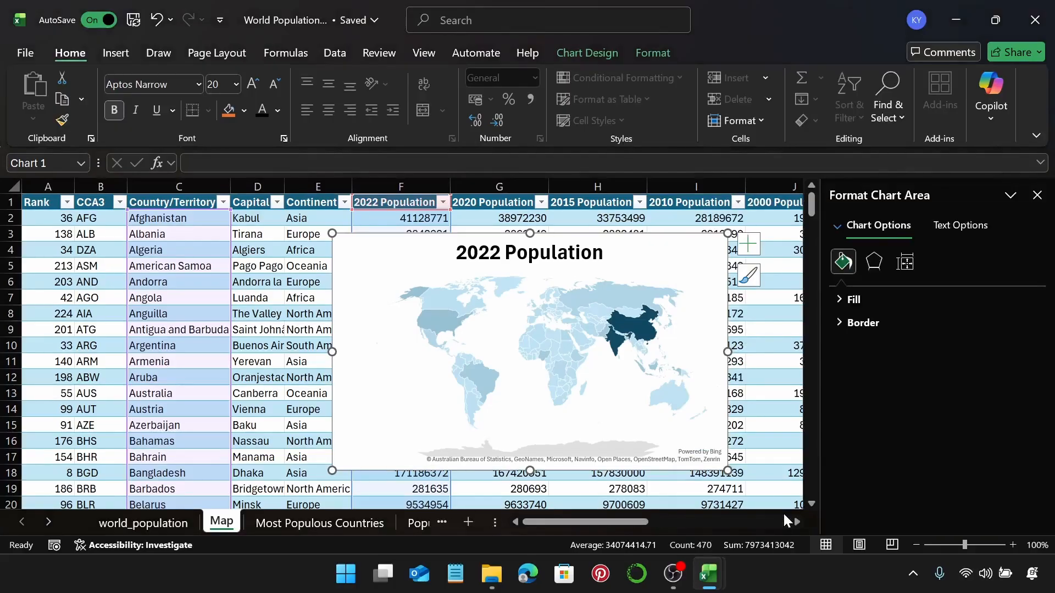
pyautogui.click(624, 298)
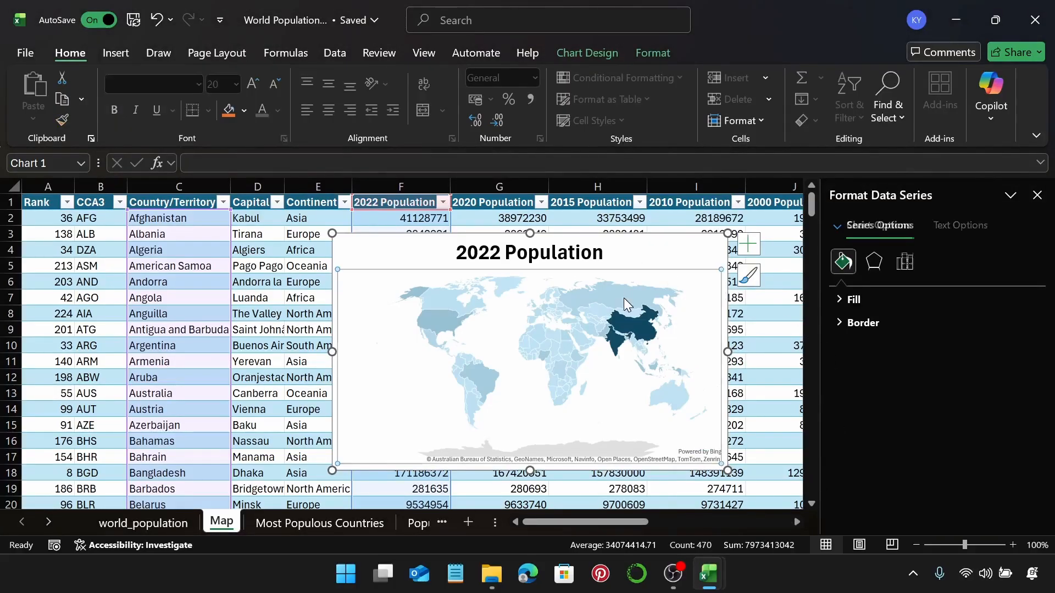
pyautogui.click(904, 263)
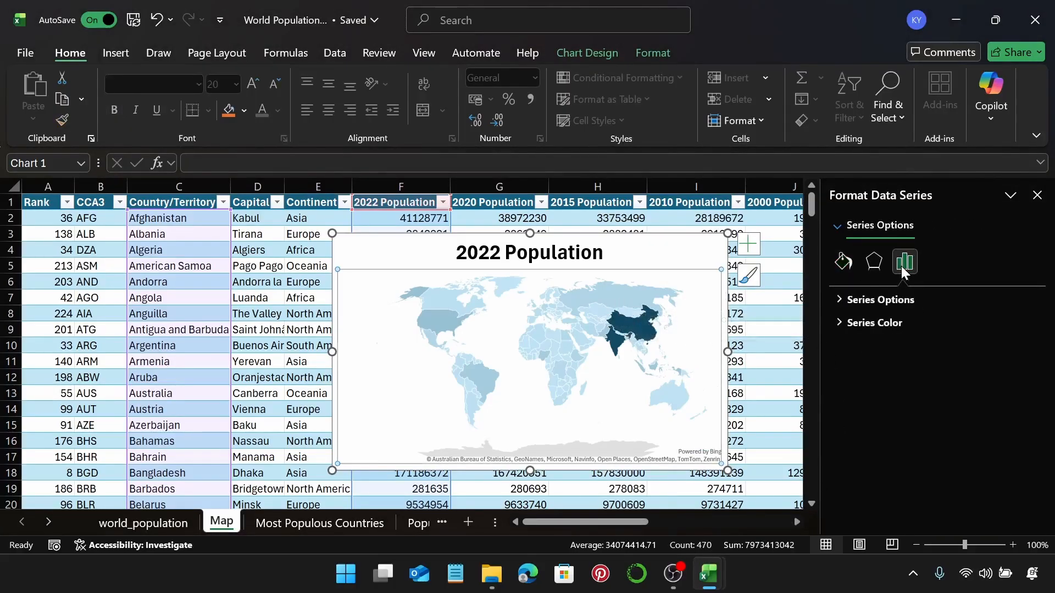
pyautogui.click(883, 326)
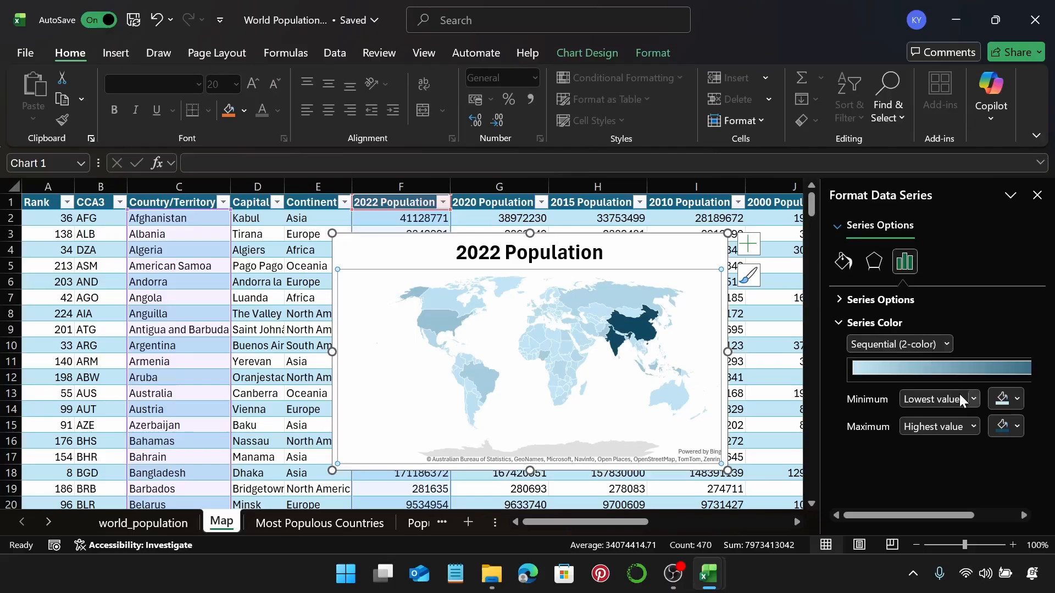
pyautogui.click(948, 345)
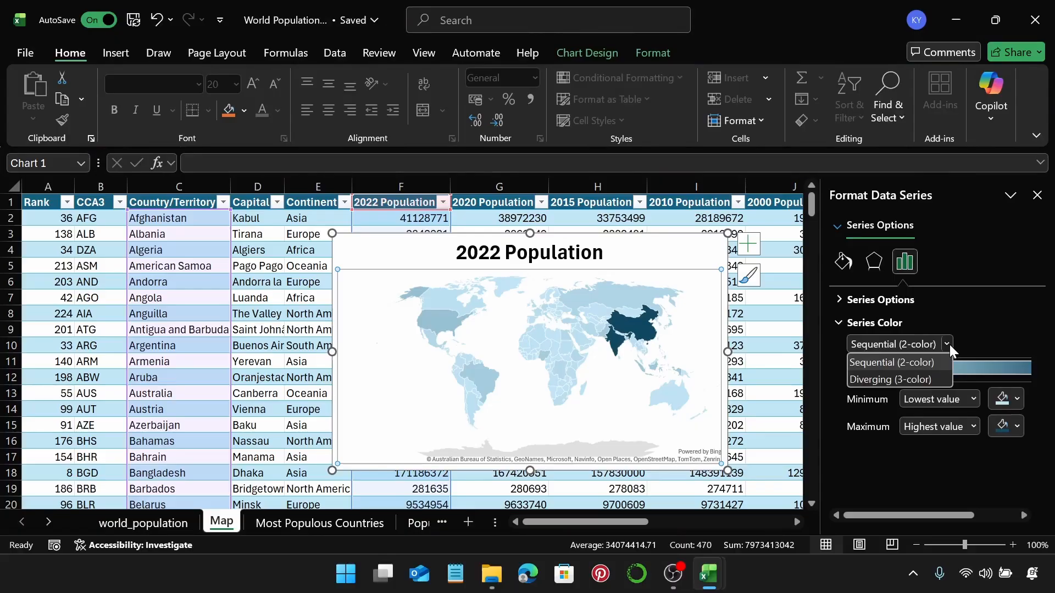
pyautogui.click(948, 344)
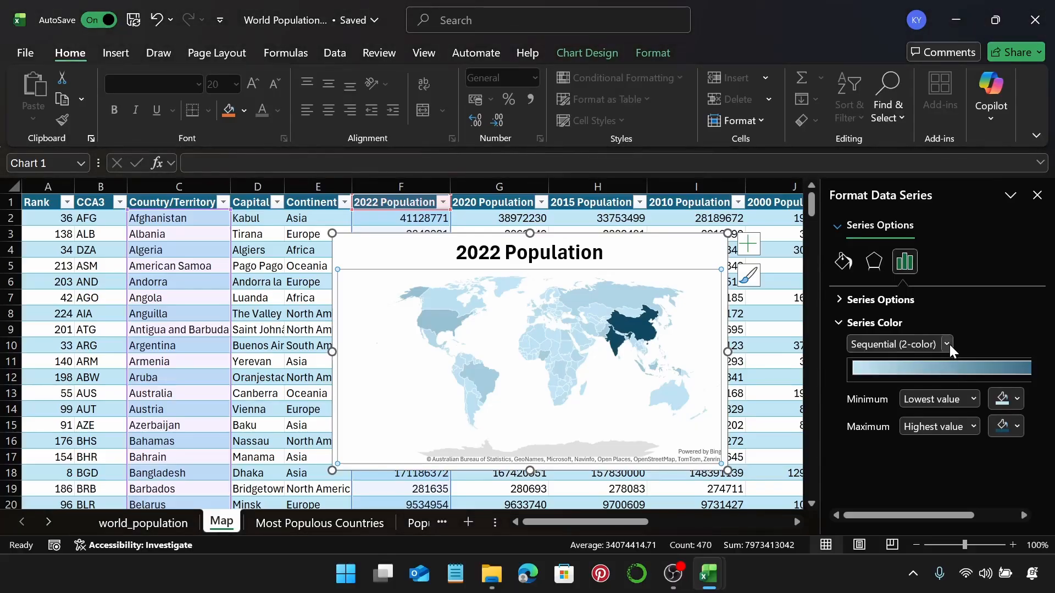
# Step: Set the map series' minimum value color to a custom pale lavender-blue by entering its hex code
pyautogui.click(1017, 402)
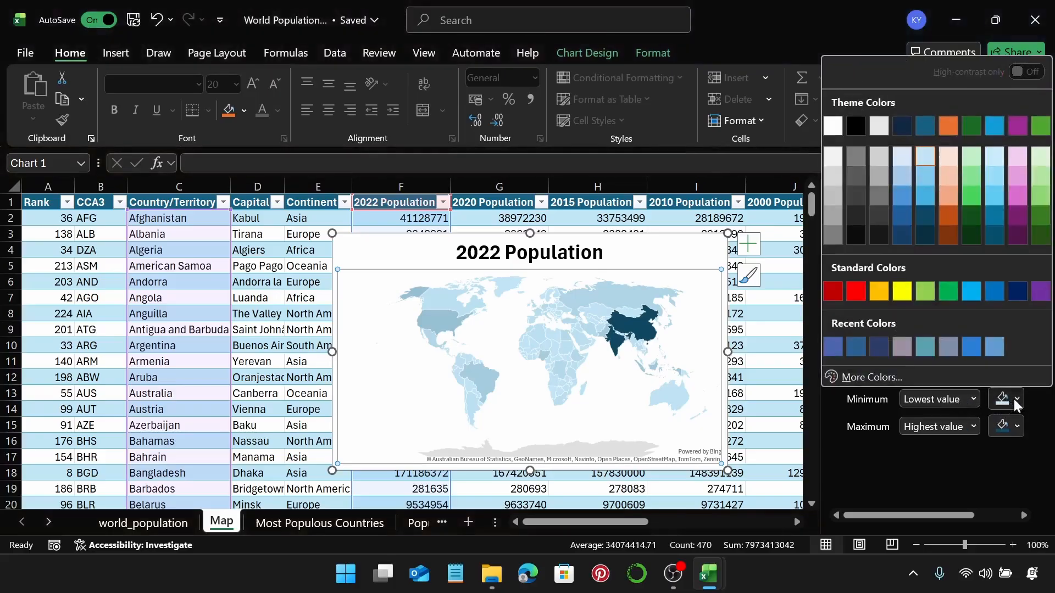
pyautogui.click(964, 382)
pyautogui.click(831, 400)
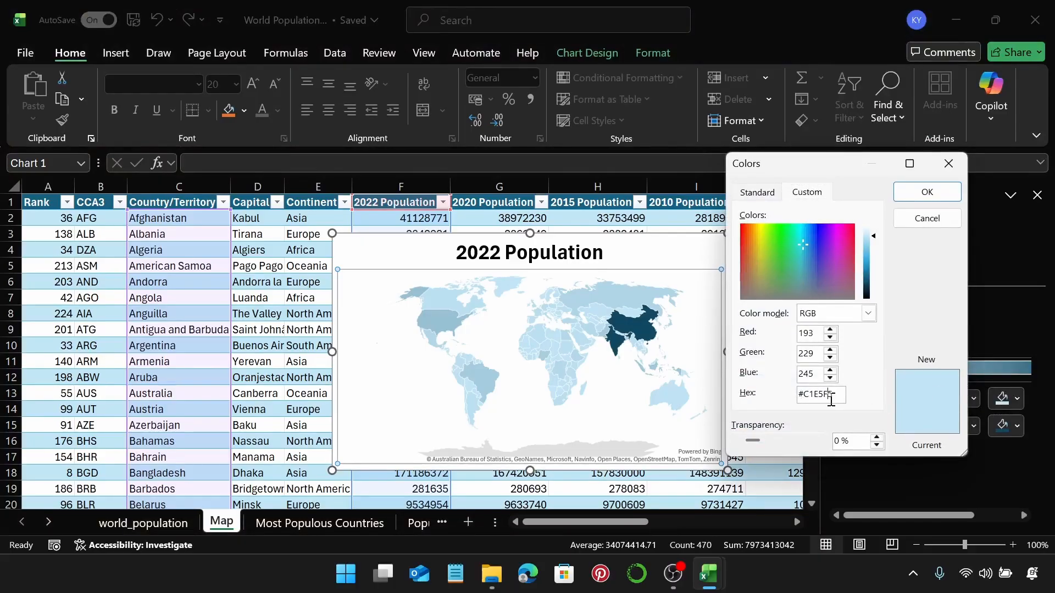
pyautogui.press('BackSpace')
pyautogui.press('BackSpace')
pyautogui.press('BackSpace')
pyautogui.press('BackSpace')
pyautogui.press('BackSpace')
pyautogui.press('BackSpace')
pyautogui.write('daed0ef')
pyautogui.press('Return')
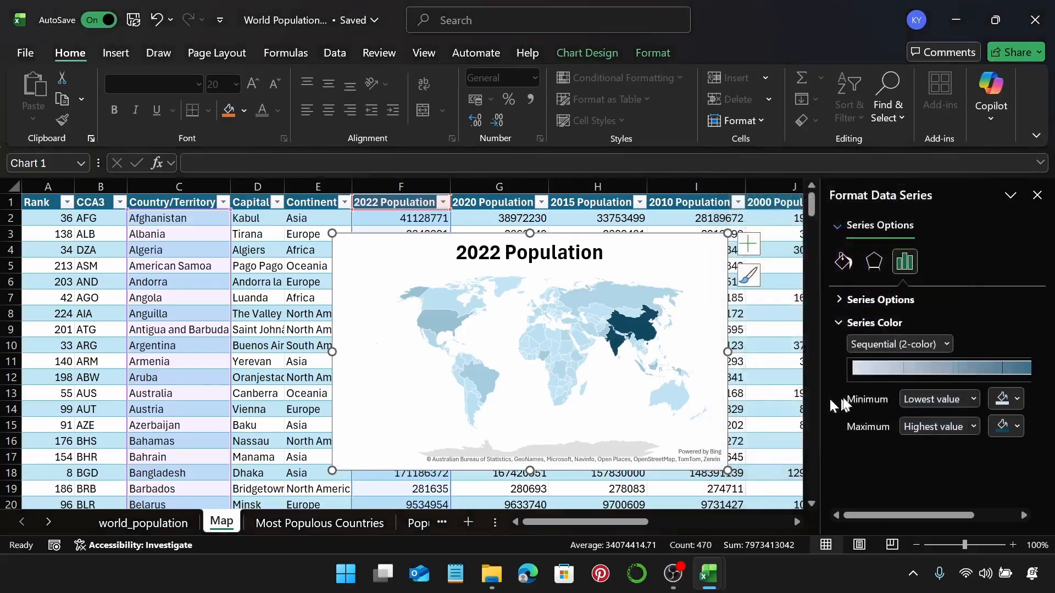
# Step: Set the map series' maximum value color to the recently used Blue-Gray and close the series formatting
pyautogui.click(1002, 431)
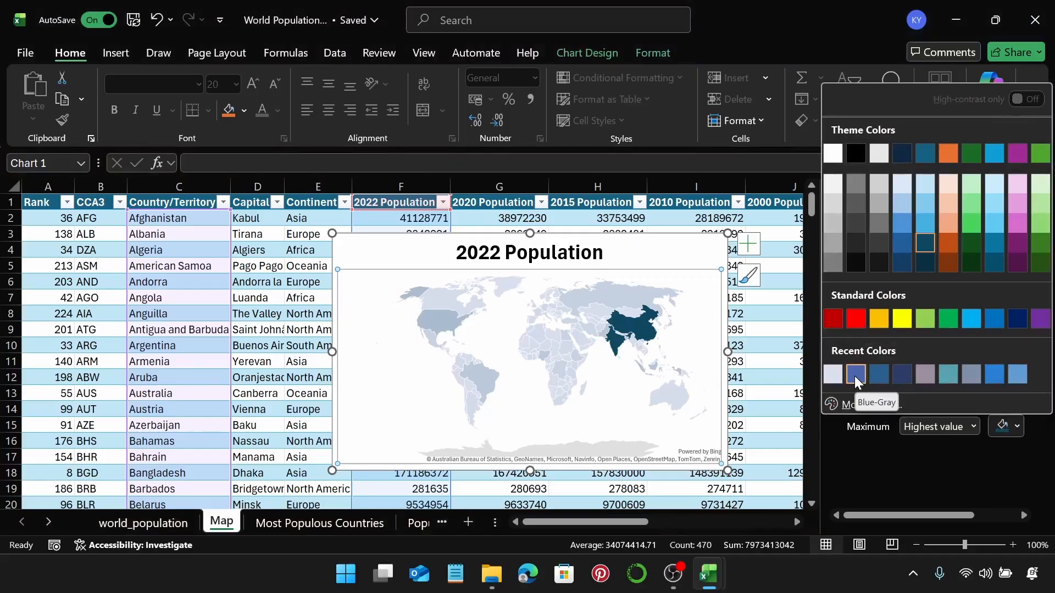
pyautogui.click(855, 375)
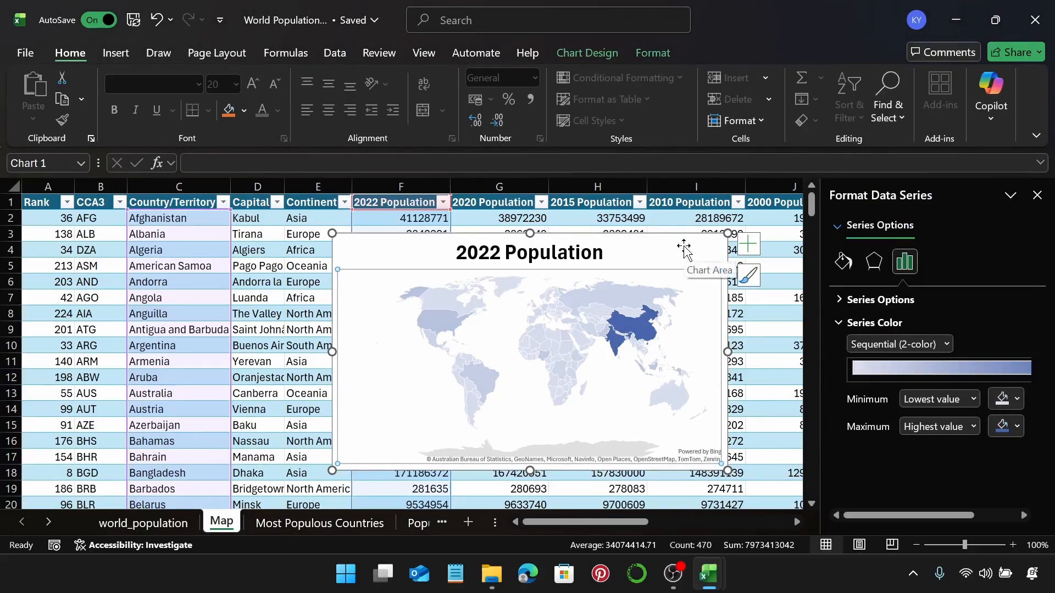
pyautogui.click(1036, 195)
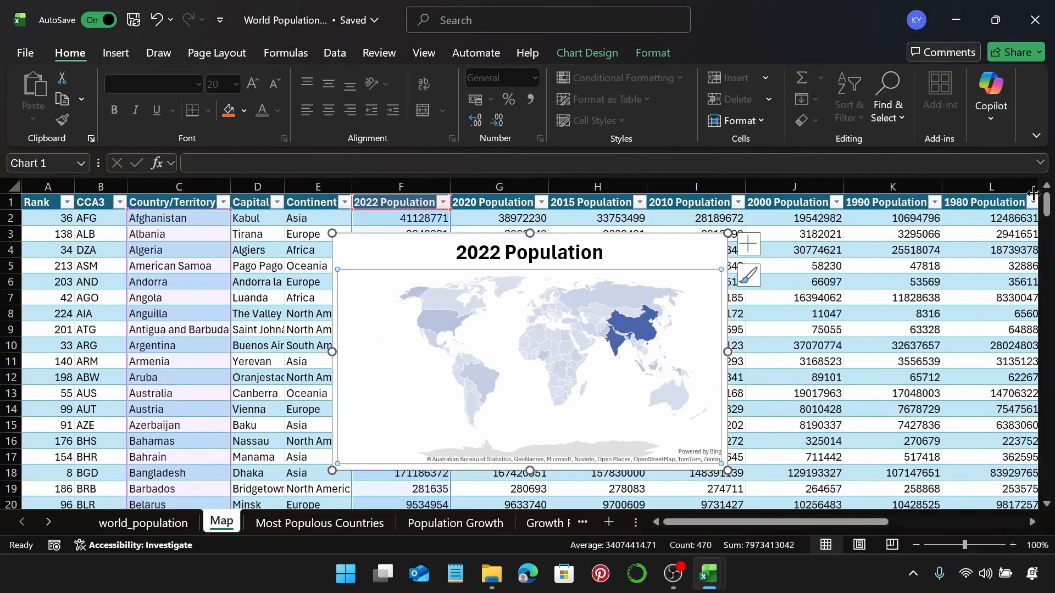
# Step: Add a new worksheet and move it in front of the world_population sheet
pyautogui.click(693, 251)
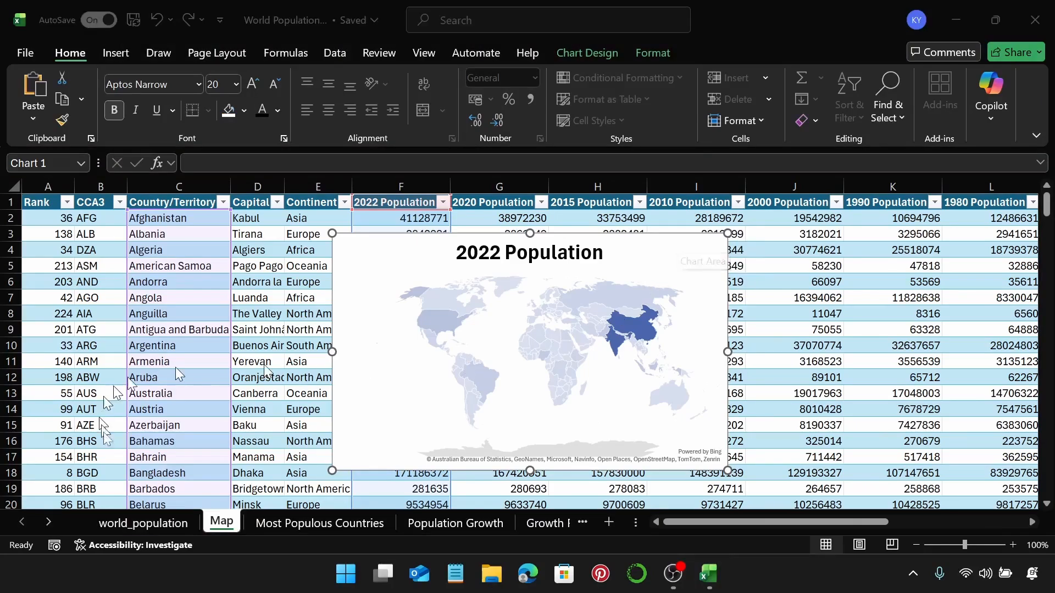
pyautogui.click(121, 523)
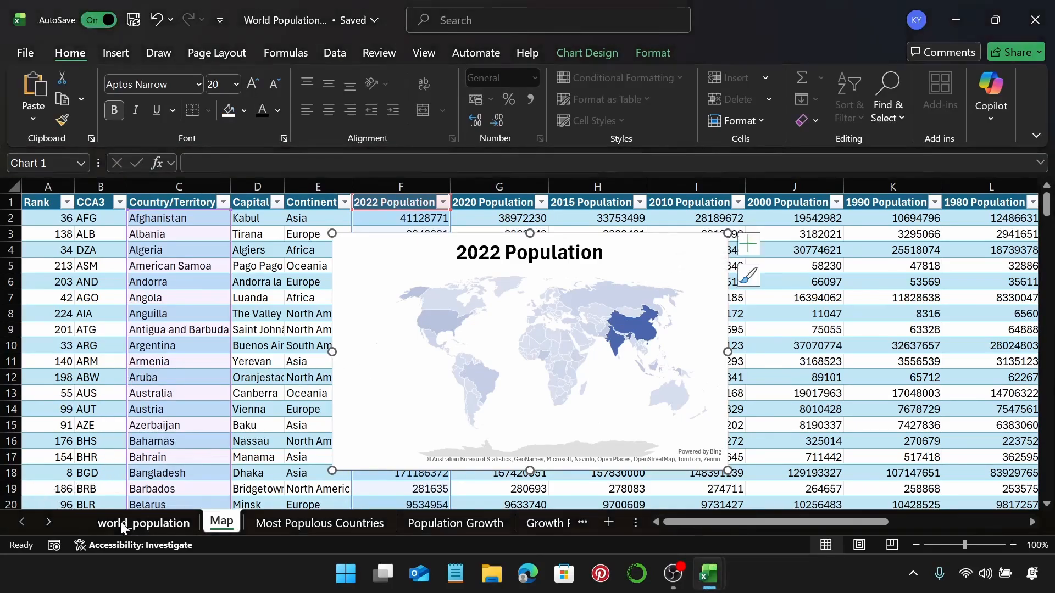
pyautogui.click(133, 522)
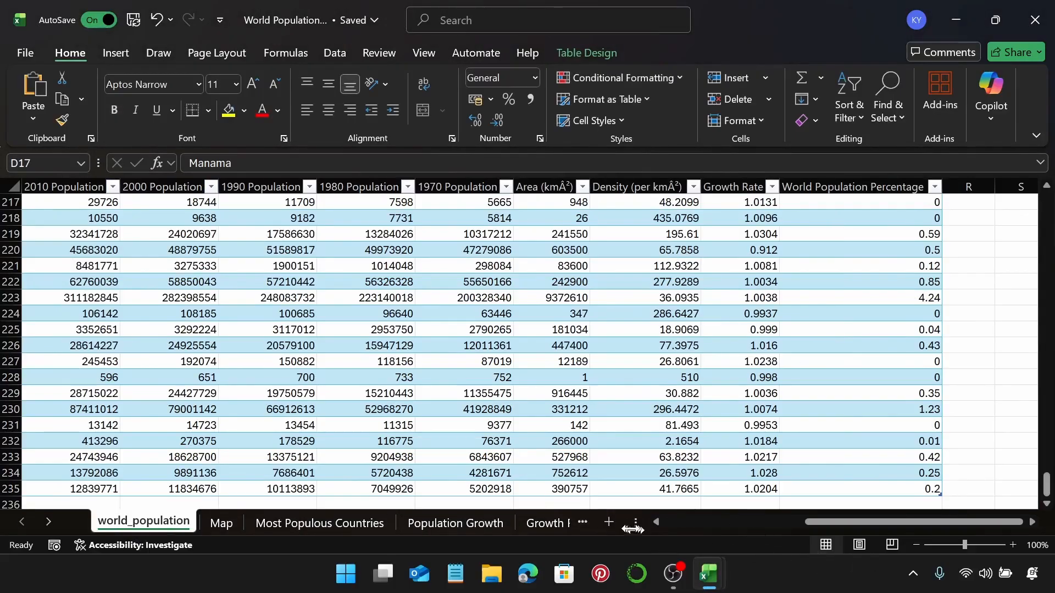
pyautogui.click(610, 522)
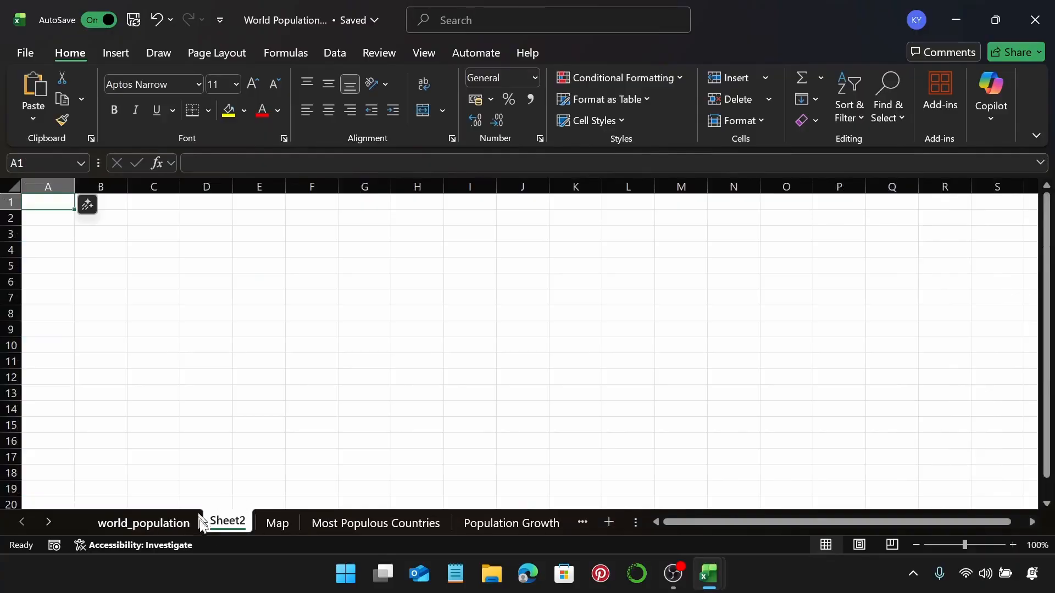
pyautogui.moveTo(224, 523); pyautogui.dragTo(95, 520)
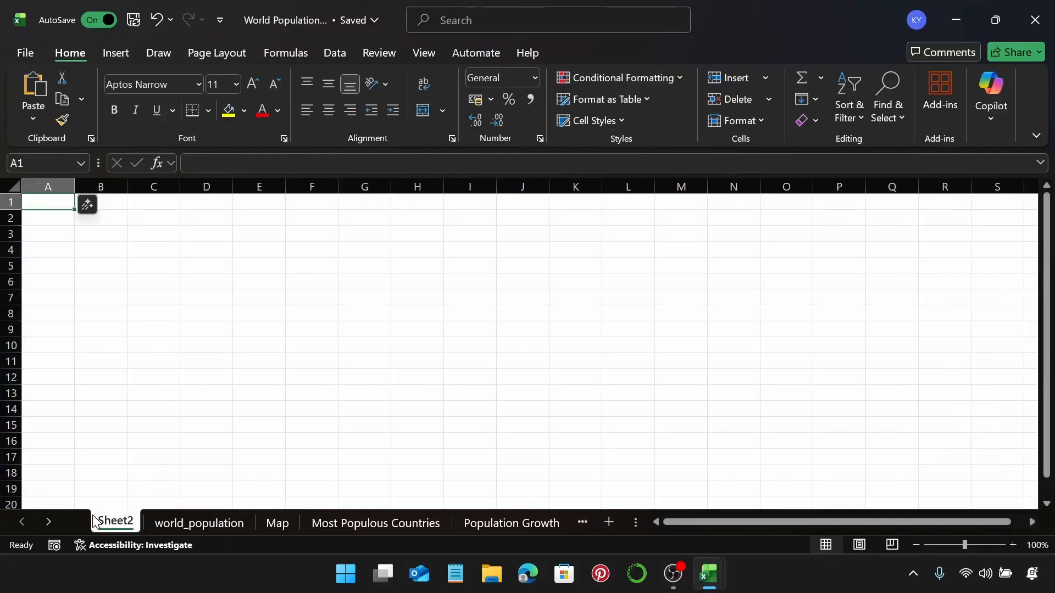
# Step: Rename the new worksheet as Dashboard (1)
pyautogui.doubleClick(123, 525)
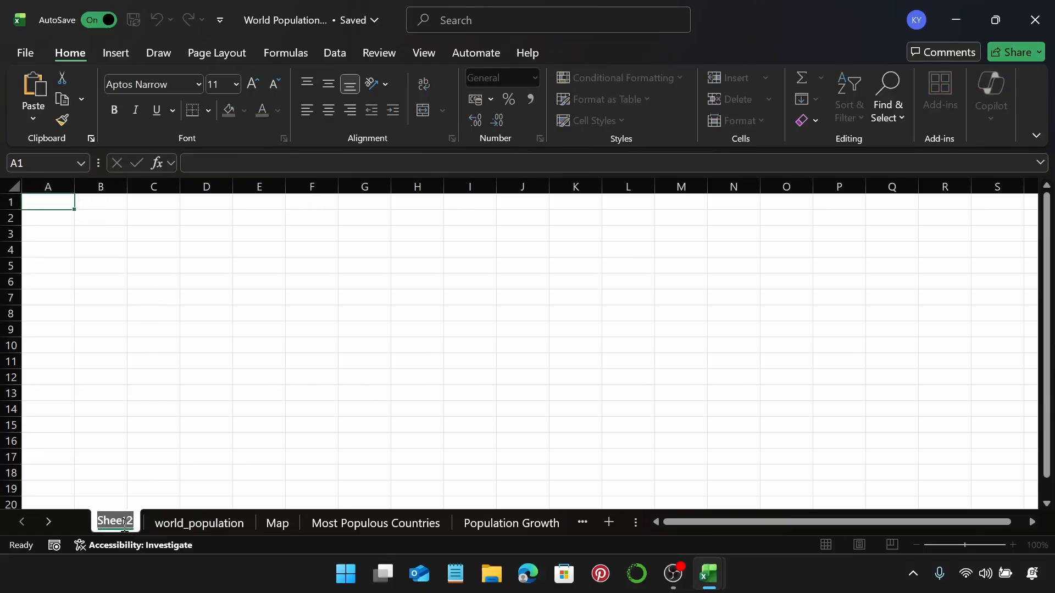
pyautogui.write('Dashboard (1)')
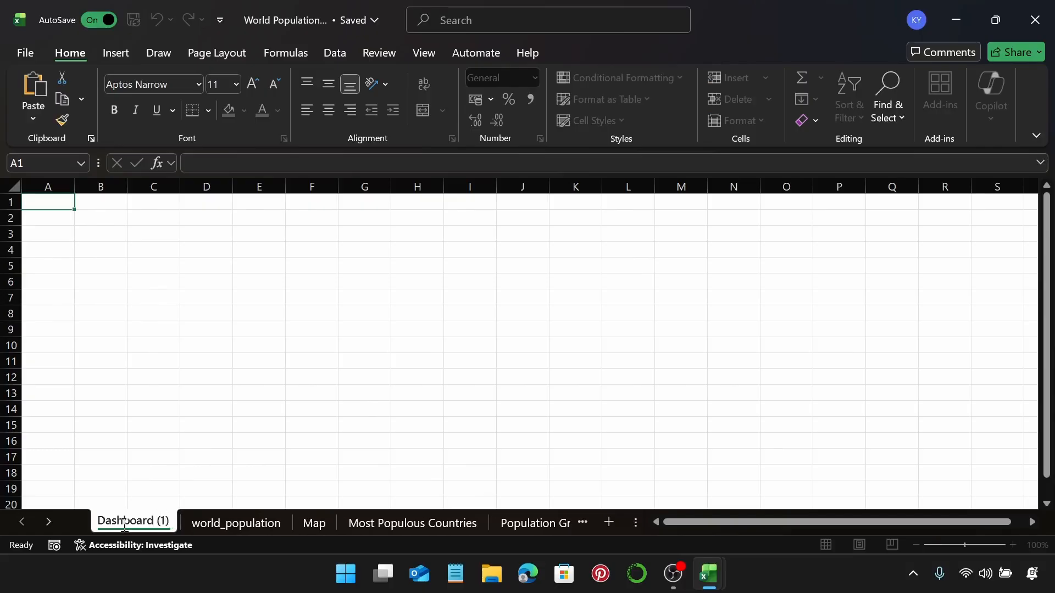
pyautogui.press('Return')
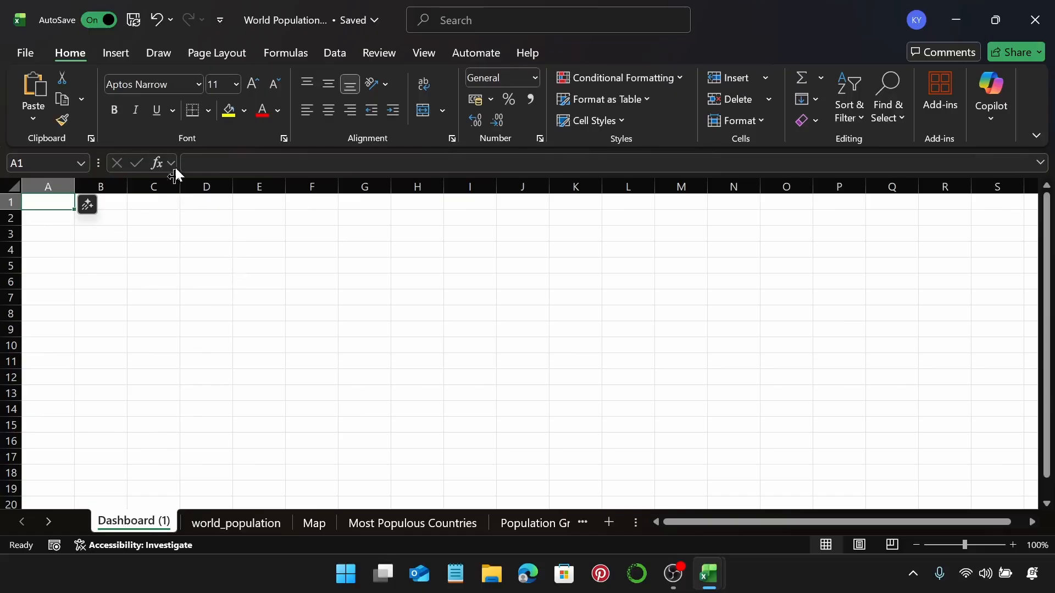
# Step: Insert a 2.54 cm by 2.54 cm rectangle shape on the empty Dashboard (1) sheet
pyautogui.click(120, 53)
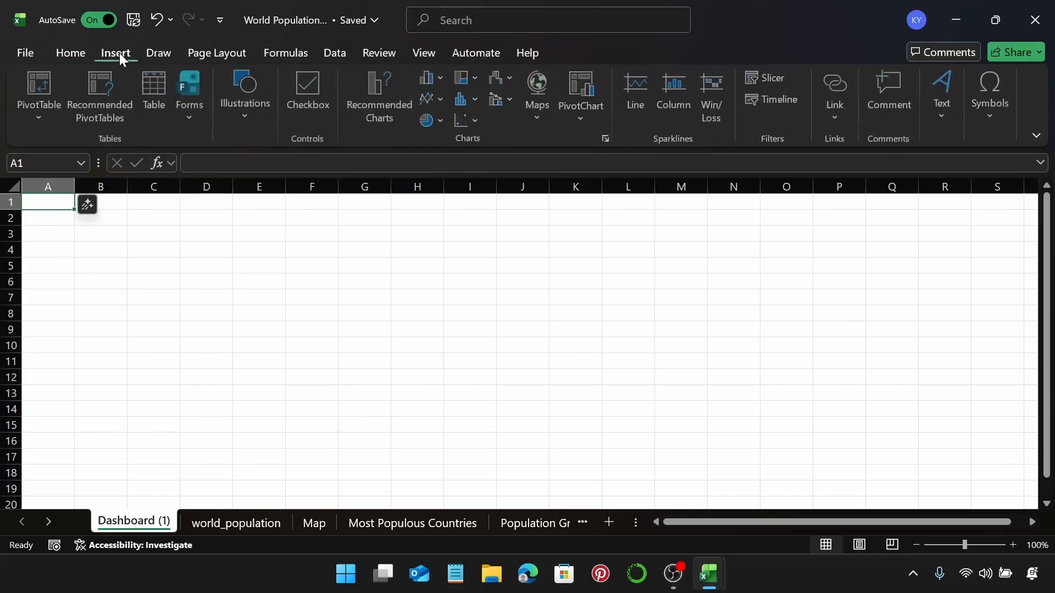
pyautogui.click(249, 116)
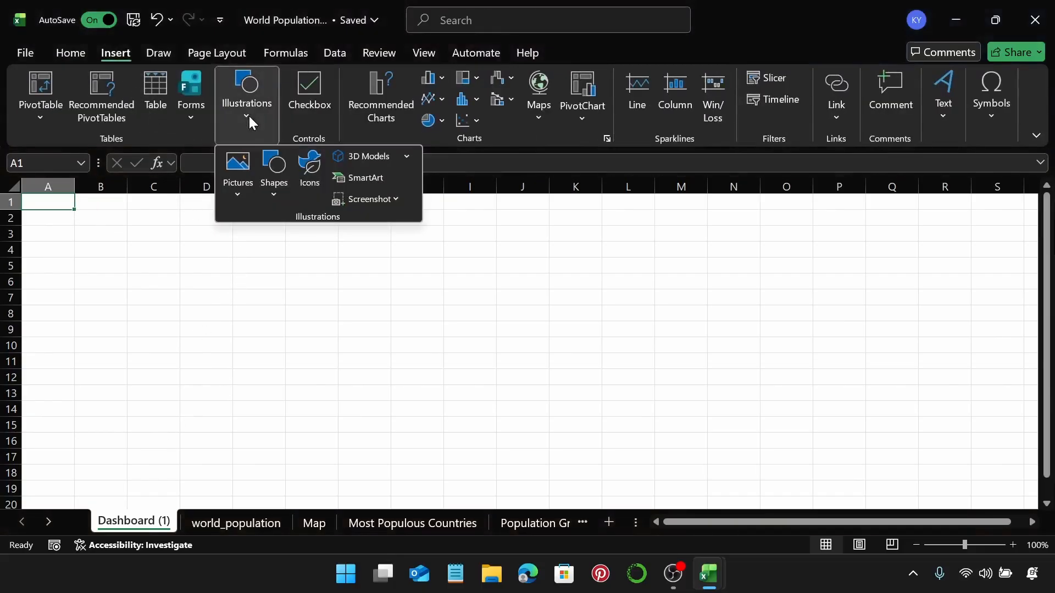
pyautogui.click(269, 190)
pyautogui.click(326, 247)
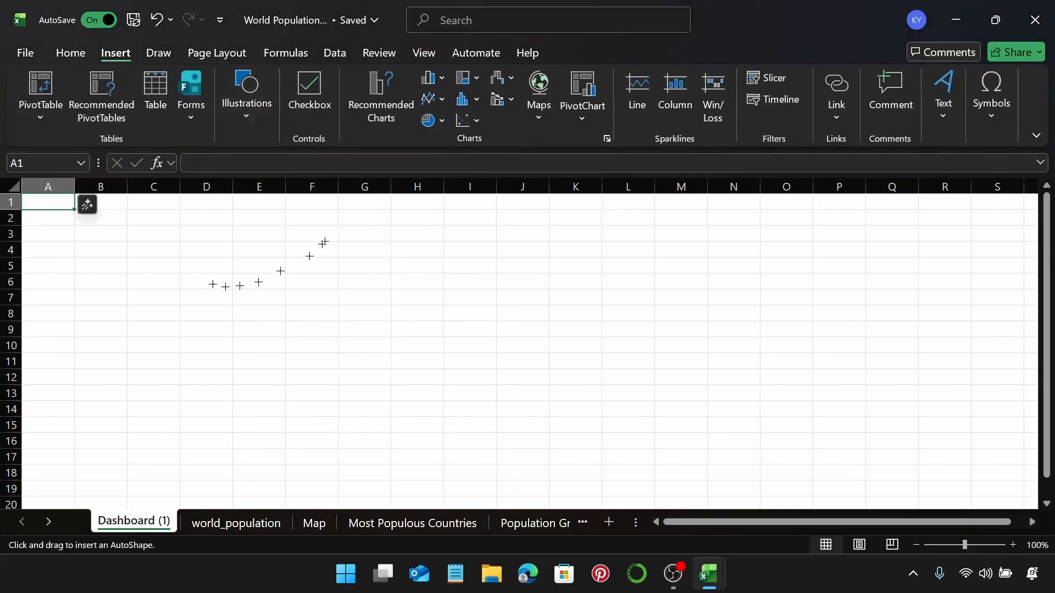
pyautogui.click(129, 248)
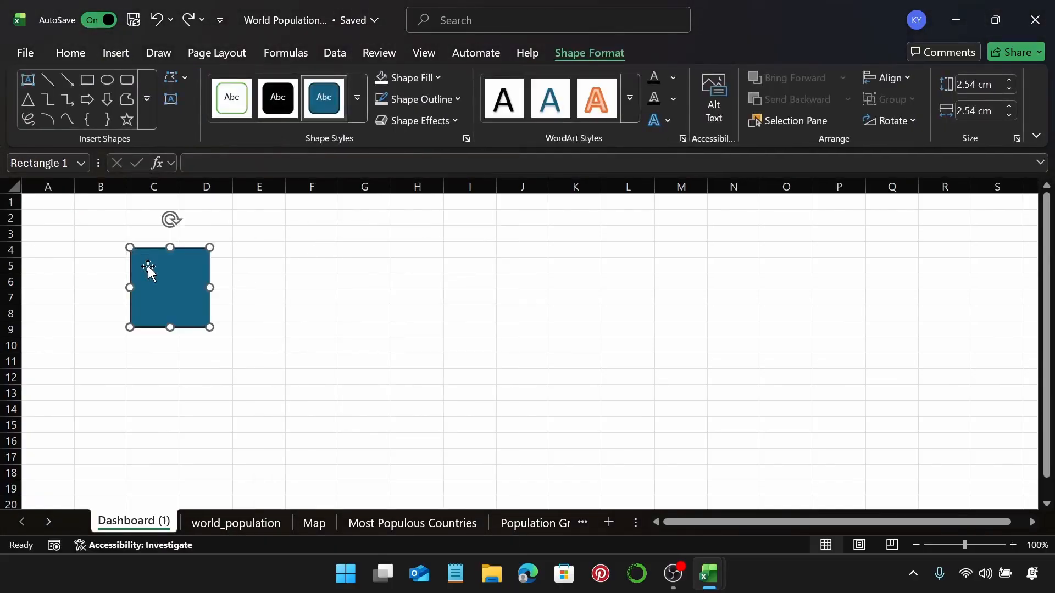
# Step: Remove the rectangle's outline and fill it with the lightest gray shade of the white theme color
pyautogui.click(421, 100)
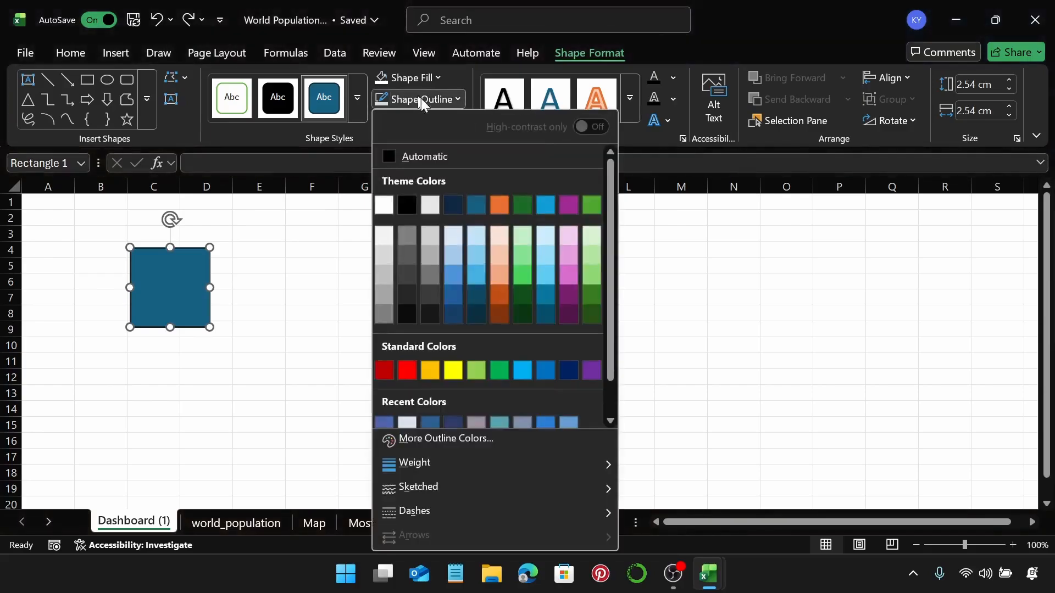
pyautogui.scroll(-1, 460, 418)
pyautogui.click(464, 413)
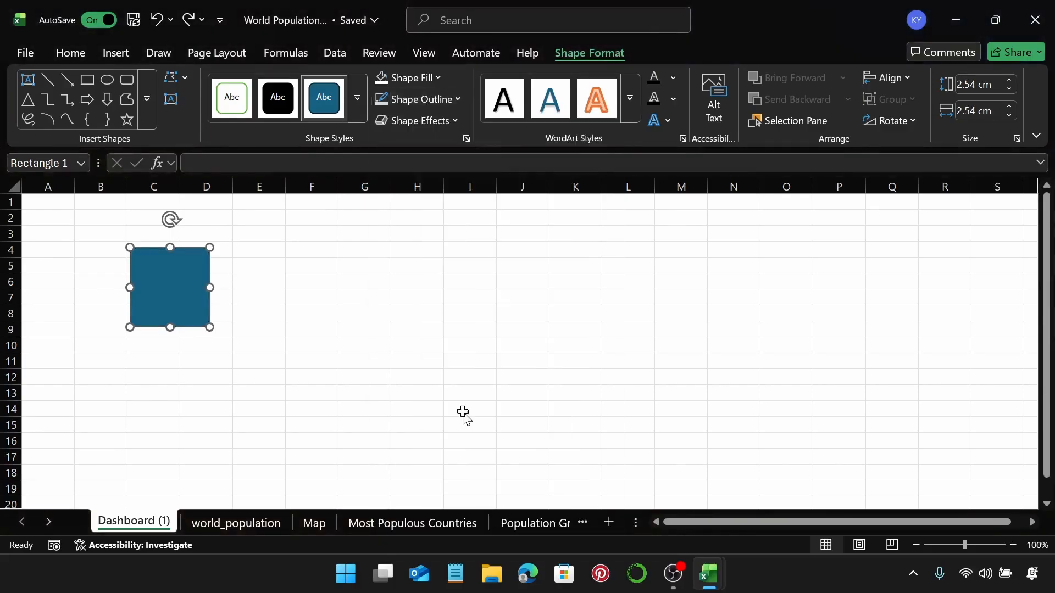
pyautogui.click(411, 78)
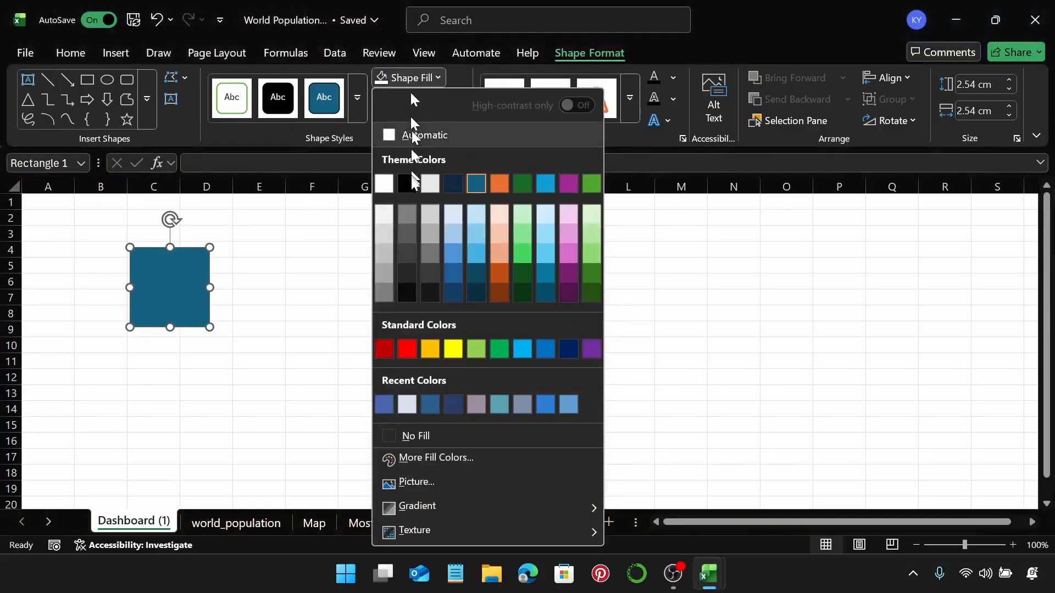
pyautogui.click(388, 218)
# Step: Place the gray rectangle at the corner of cell A1 and set its height to 15.75 cm and width to 36 cm
pyautogui.moveTo(164, 287); pyautogui.dragTo(52, 228)
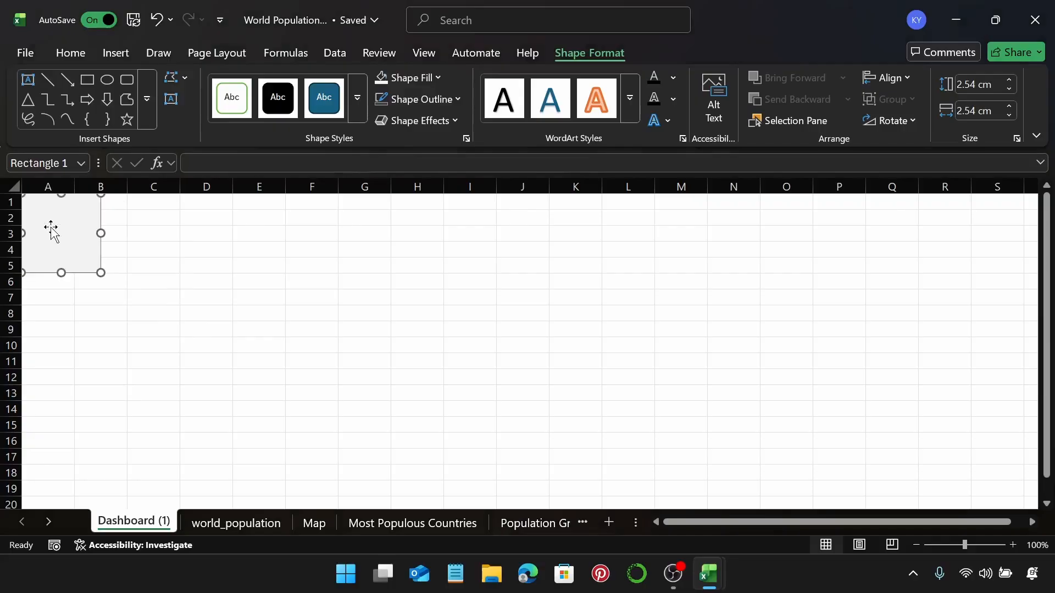
pyautogui.click(915, 545)
pyautogui.click(915, 545)
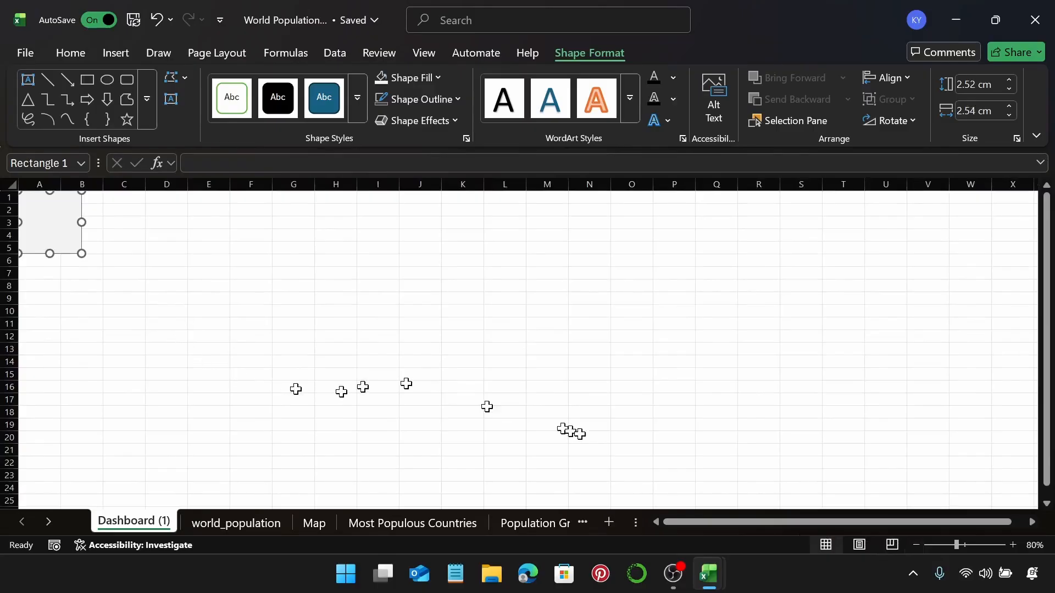
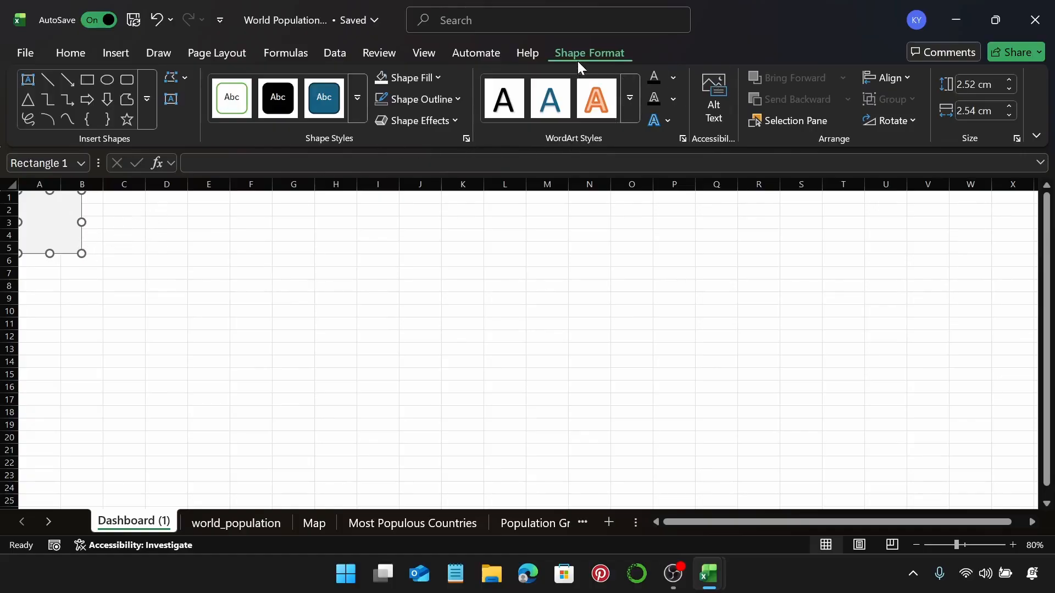
pyautogui.click(971, 91)
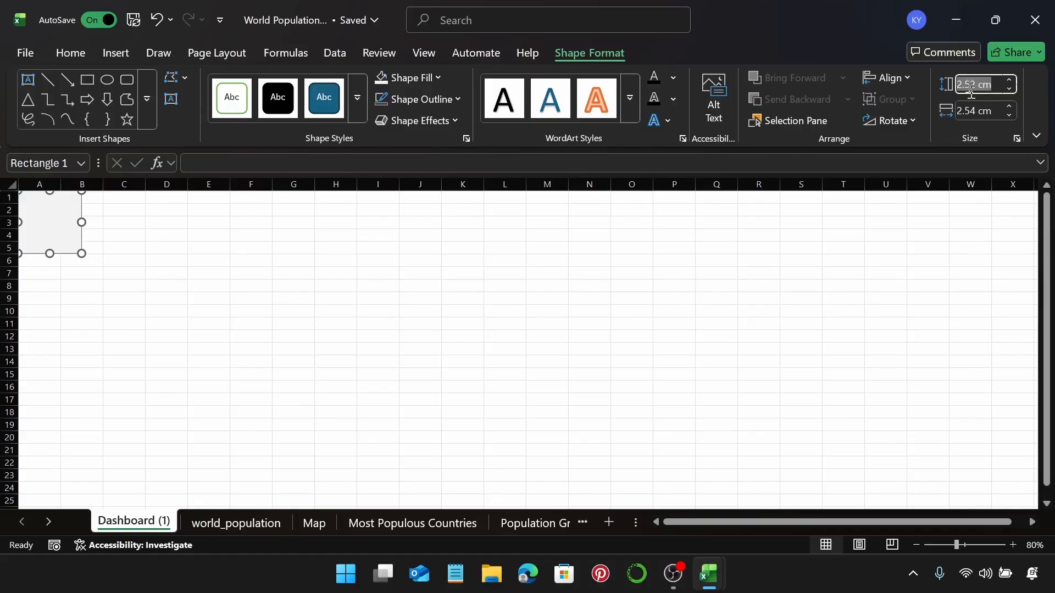
pyautogui.write('15.75')
pyautogui.press('Return')
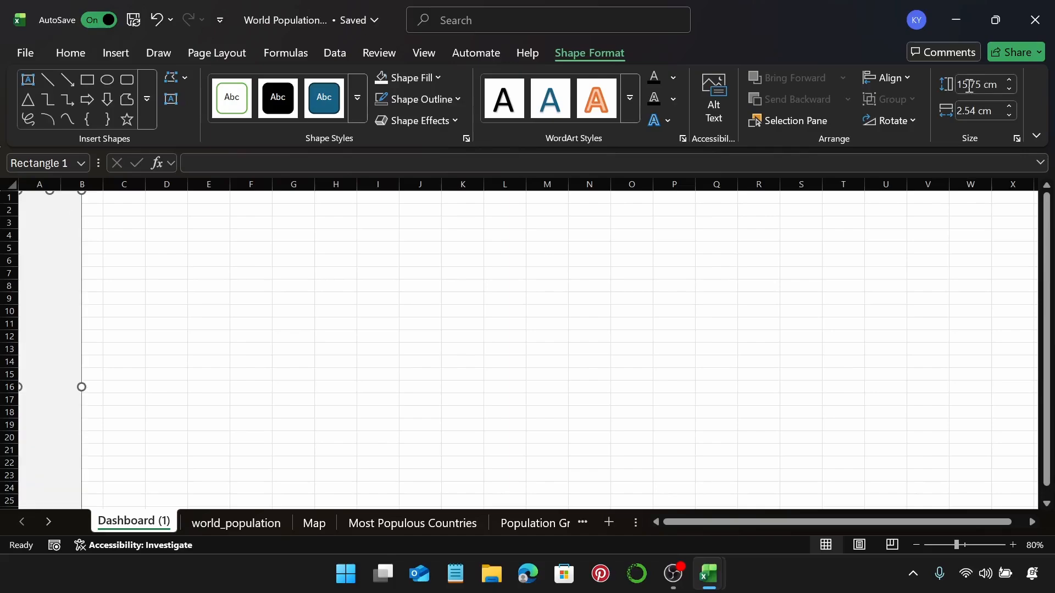
pyautogui.click(978, 113)
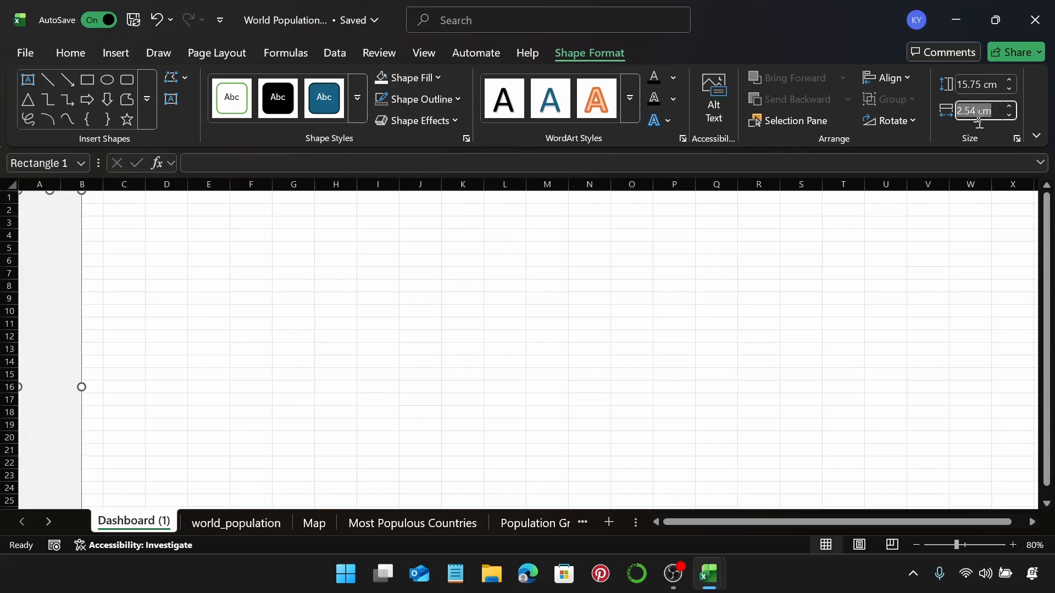
pyautogui.write('36')
pyautogui.press('Return')
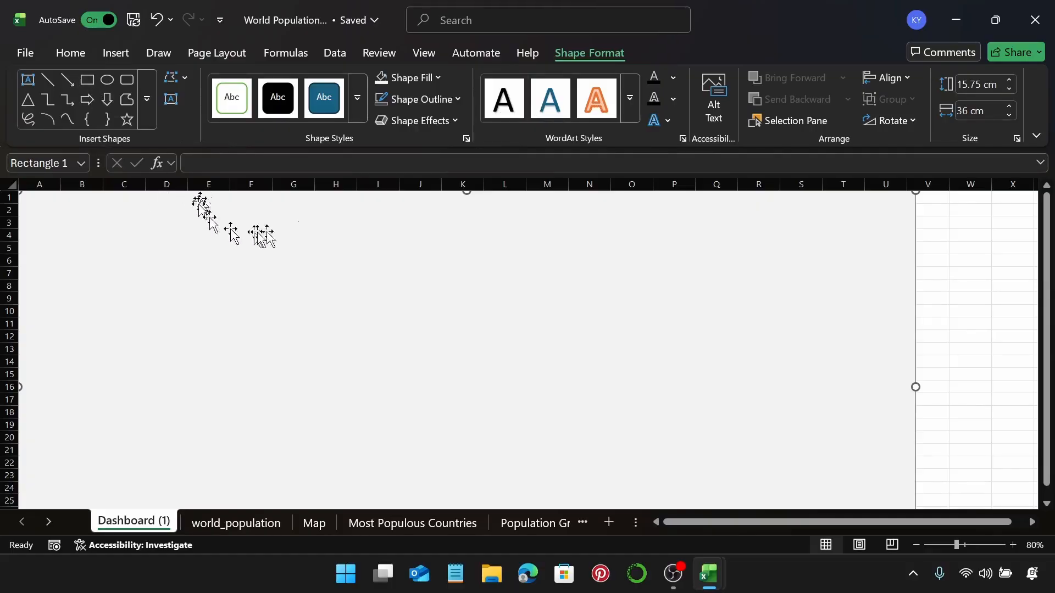
# Step: Draw a second rectangle about 4.26 cm high and 1.74 cm wide over the gray background, around columns C and D
pyautogui.click(107, 51)
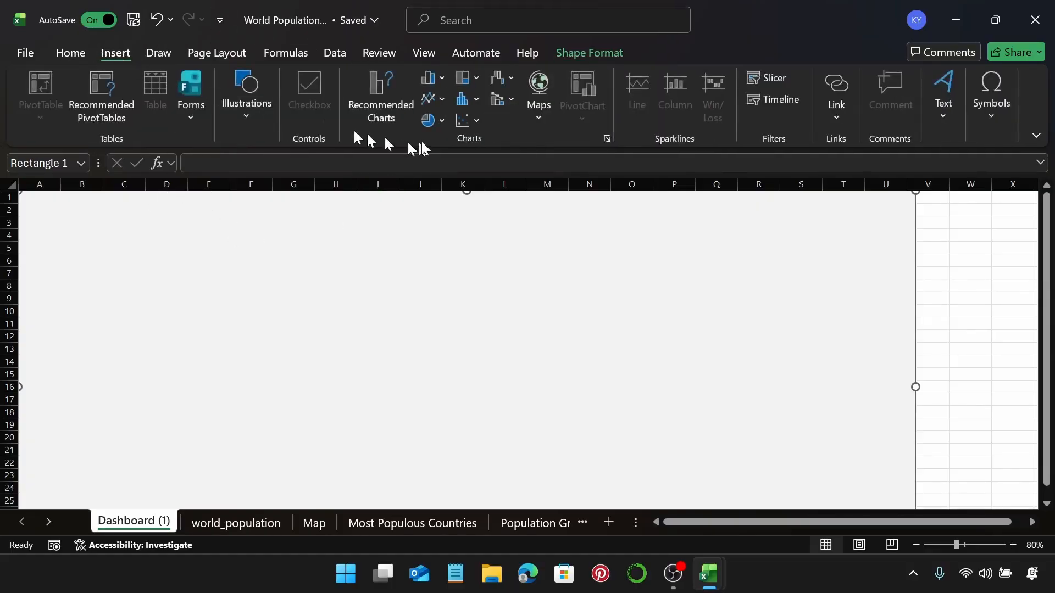
pyautogui.click(260, 109)
pyautogui.click(285, 179)
pyautogui.click(327, 244)
pyautogui.moveTo(128, 207); pyautogui.dragTo(172, 313)
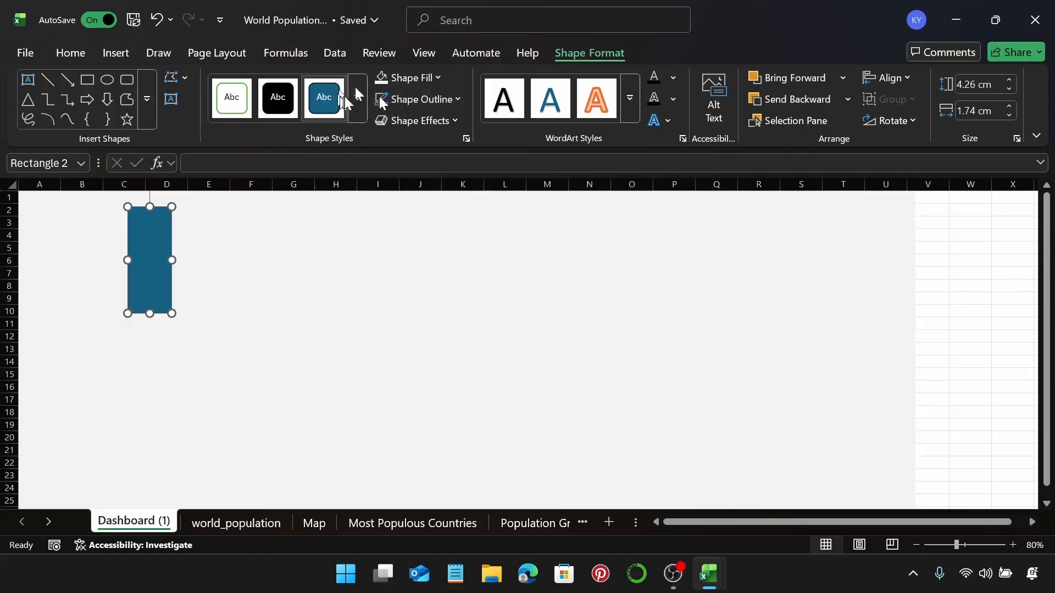
# Step: Fill the second rectangle with the custom dark navy color of hex code 1b1e3e
pyautogui.click(417, 72)
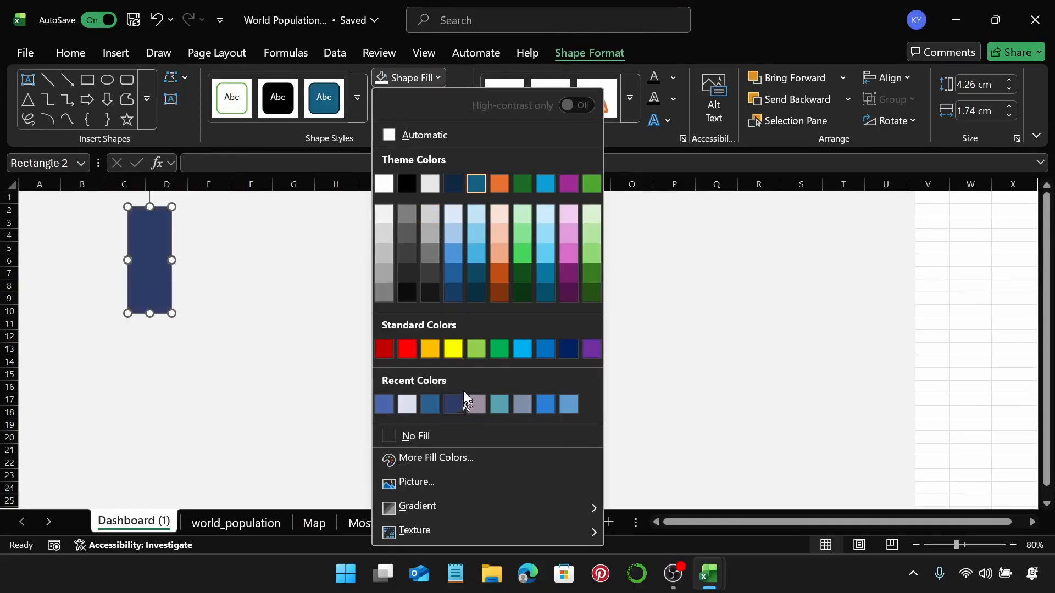
pyautogui.click(449, 459)
pyautogui.click(842, 397)
pyautogui.press('BackSpace')
pyautogui.press('BackSpace')
pyautogui.press('BackSpace')
pyautogui.press('BackSpace')
pyautogui.press('BackSpace')
pyautogui.press('BackSpace')
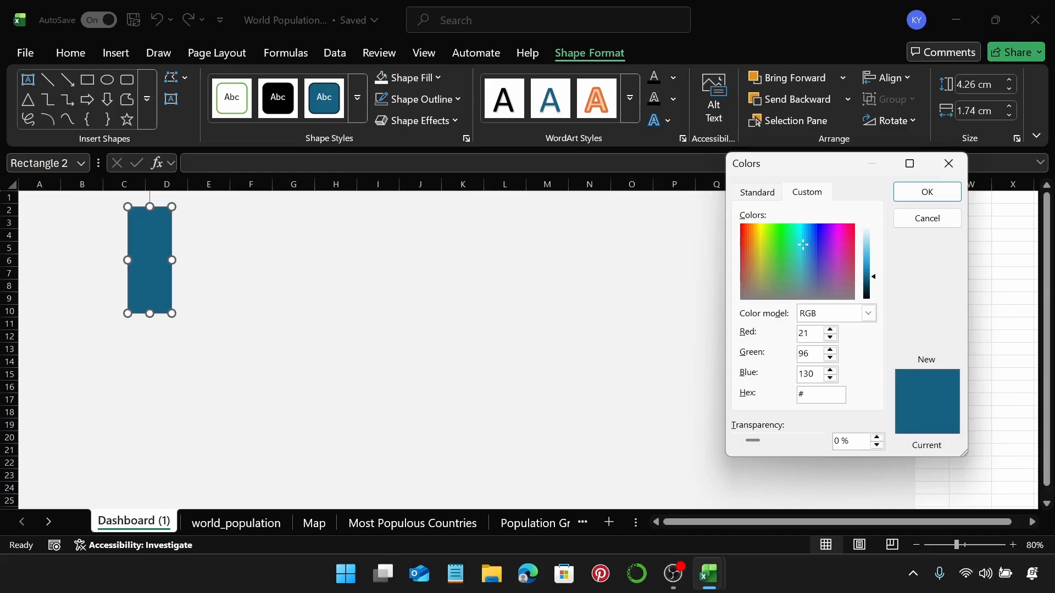
pyautogui.write('1b1e3e')
pyautogui.press('Return')
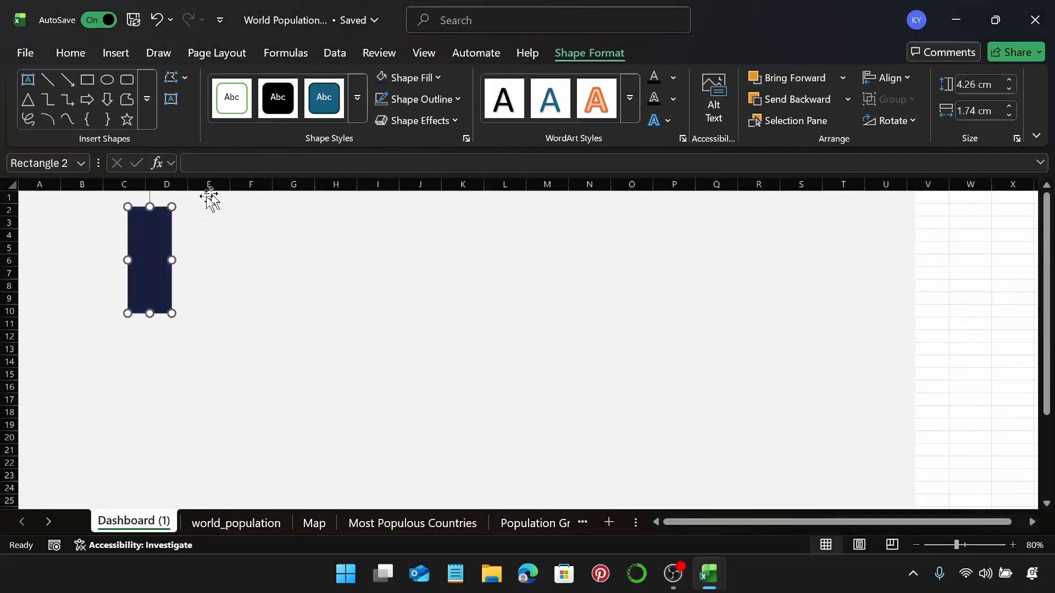
# Step: Place the navy rectangle at the corner of cell A1 and set its height to 15.75 cm and width to 2.75 cm
pyautogui.moveTo(143, 242); pyautogui.dragTo(33, 220)
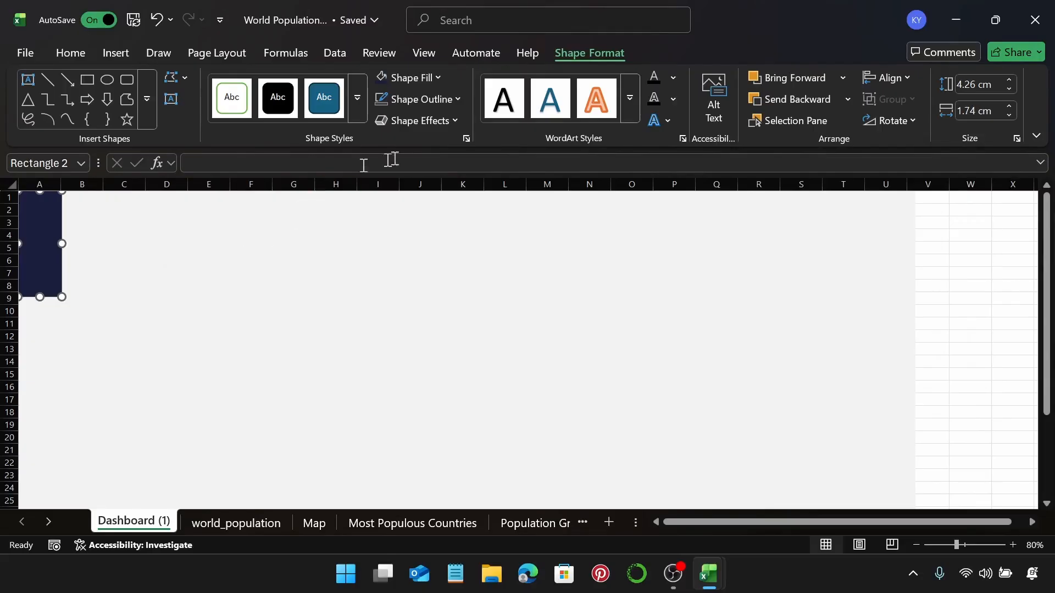
pyautogui.click(968, 88)
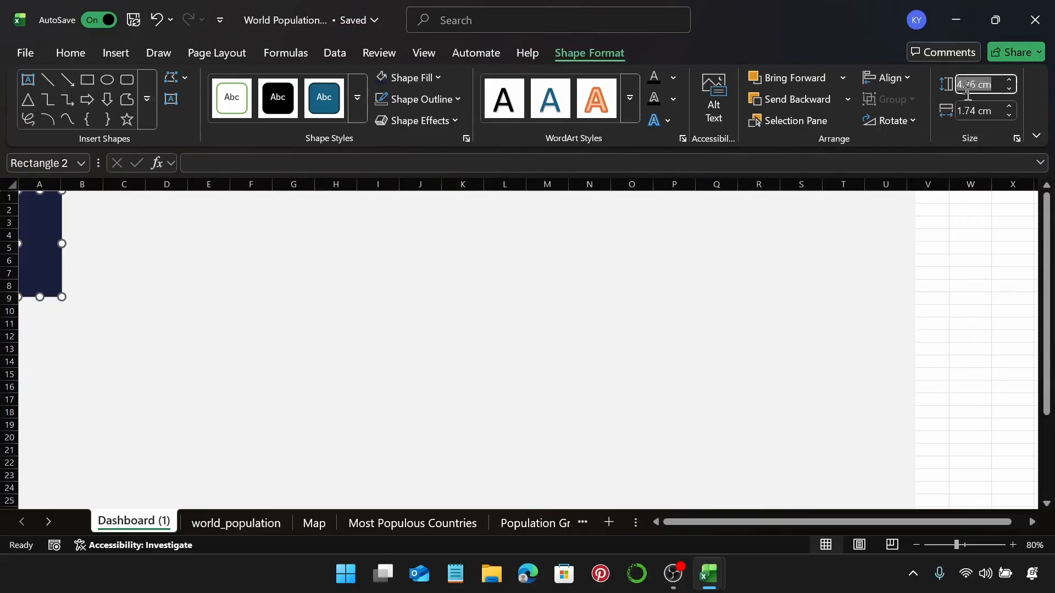
pyautogui.write('15.75')
pyautogui.press('Return')
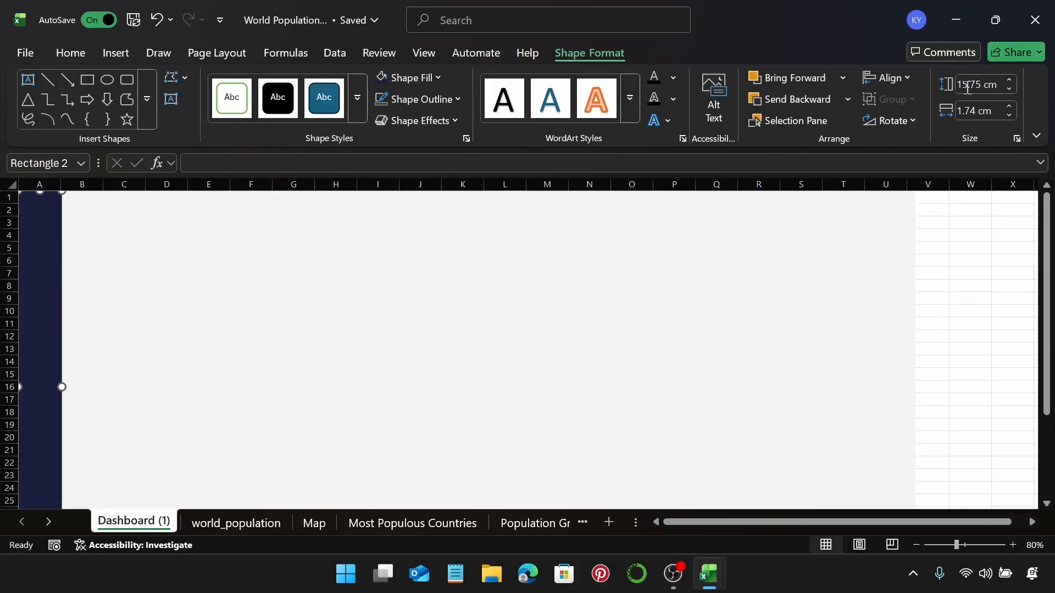
pyautogui.click(968, 110)
pyautogui.write('2.75')
pyautogui.press('Return')
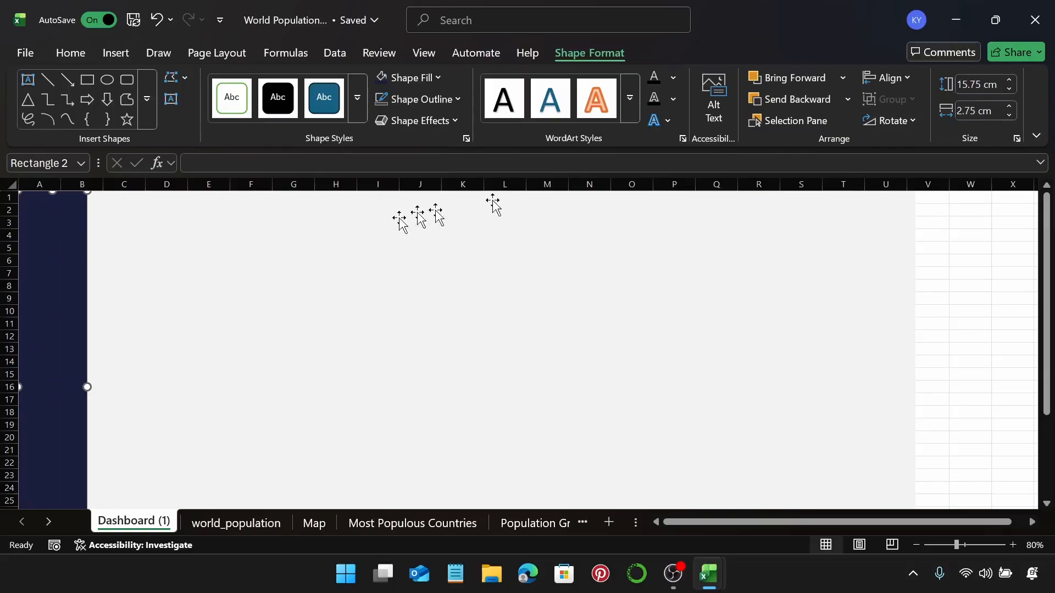
# Step: Search the stock icons for "earth" and insert the solid globe icon showing Asia and Australia on the dashboard sheet
pyautogui.click(299, 237)
pyautogui.click(925, 234)
pyautogui.press('Home')
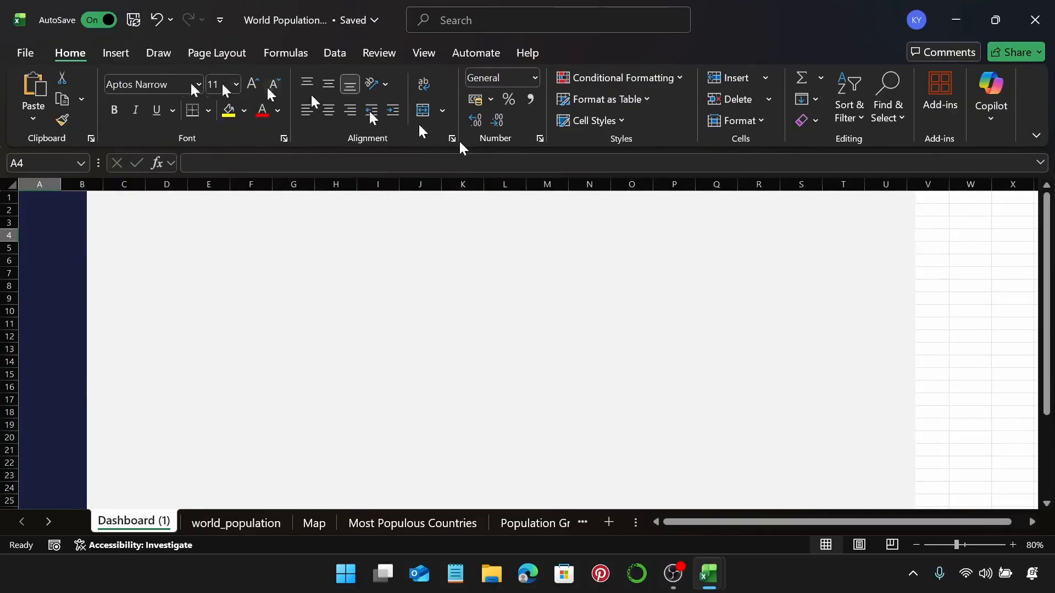
pyautogui.click(121, 55)
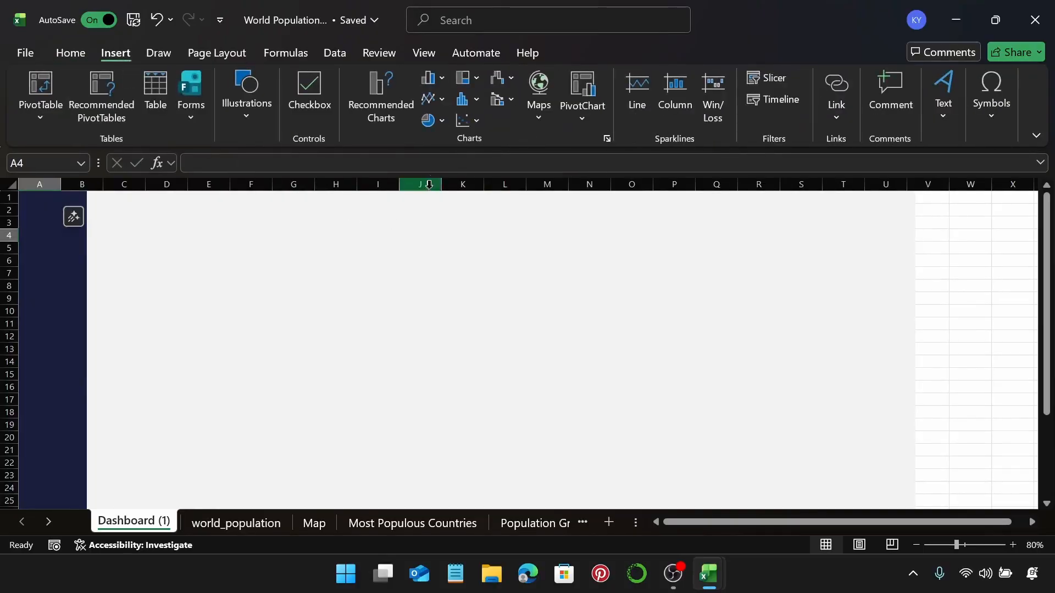
pyautogui.click(255, 117)
pyautogui.click(306, 172)
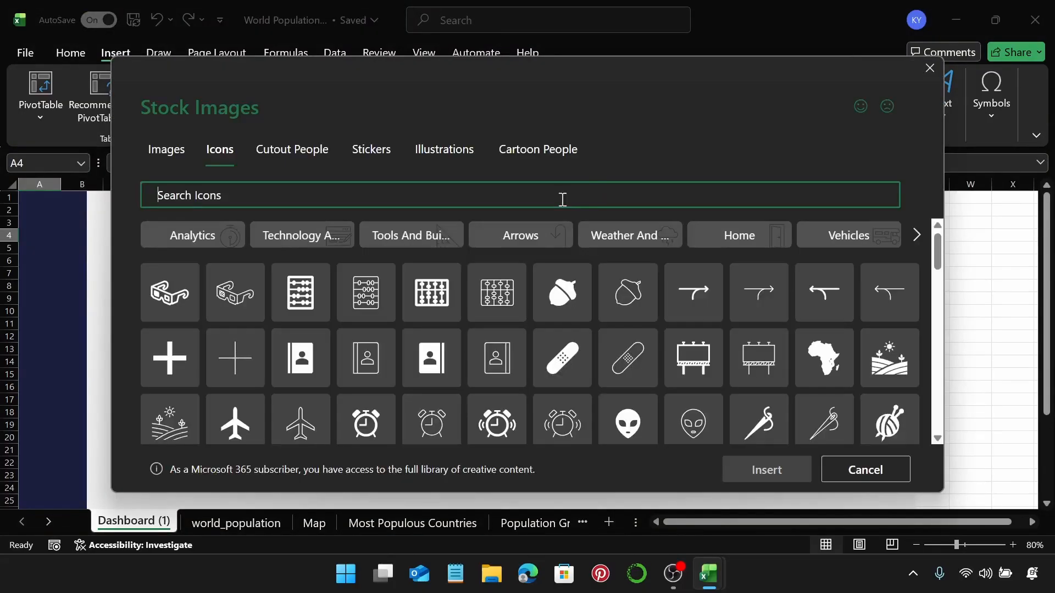
pyautogui.write('earth')
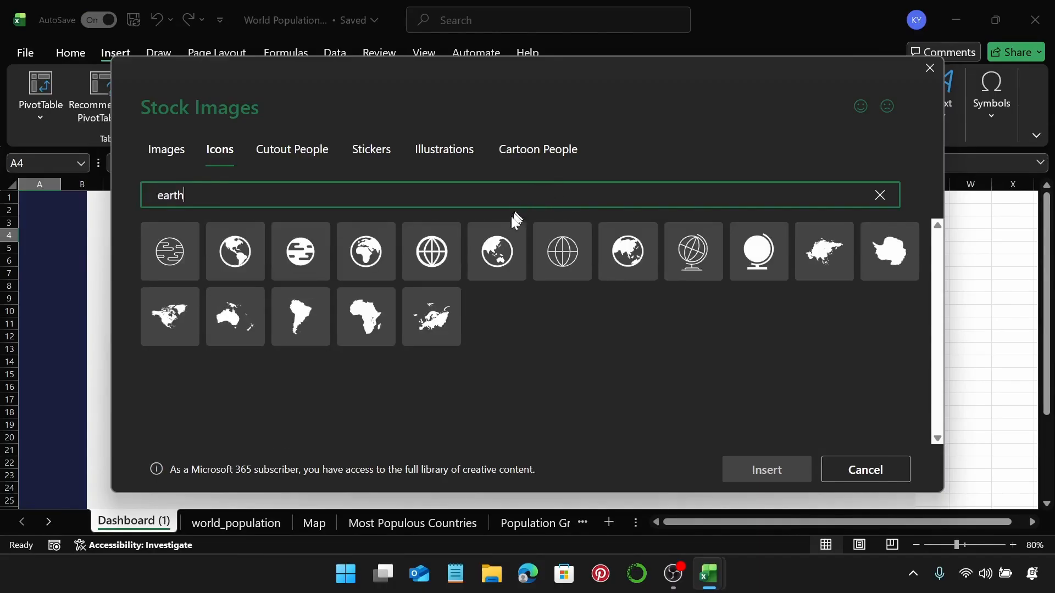
pyautogui.moveTo(621, 264)
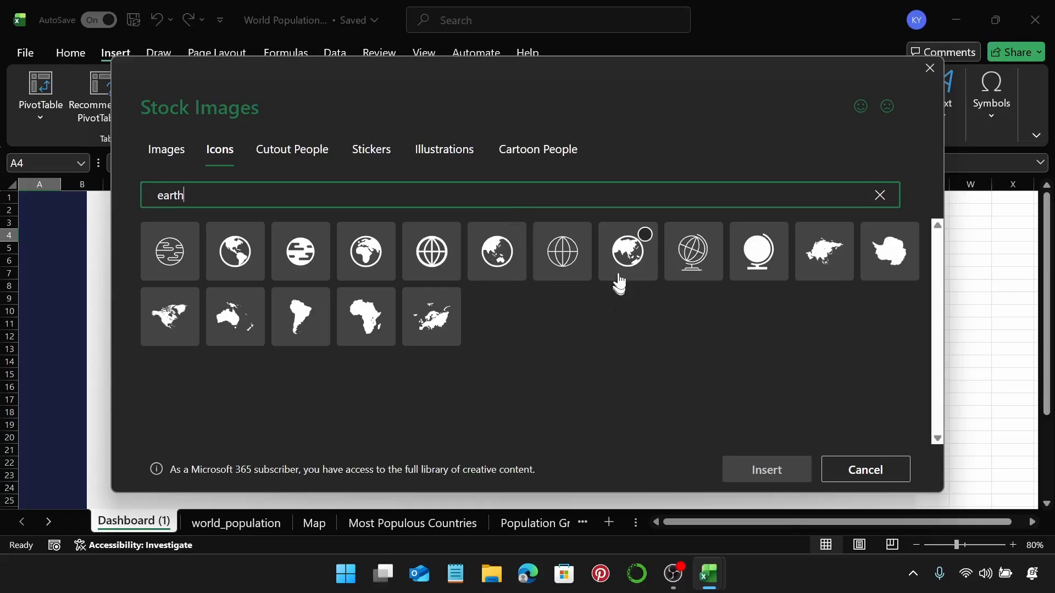
pyautogui.click(638, 245)
pyautogui.click(752, 475)
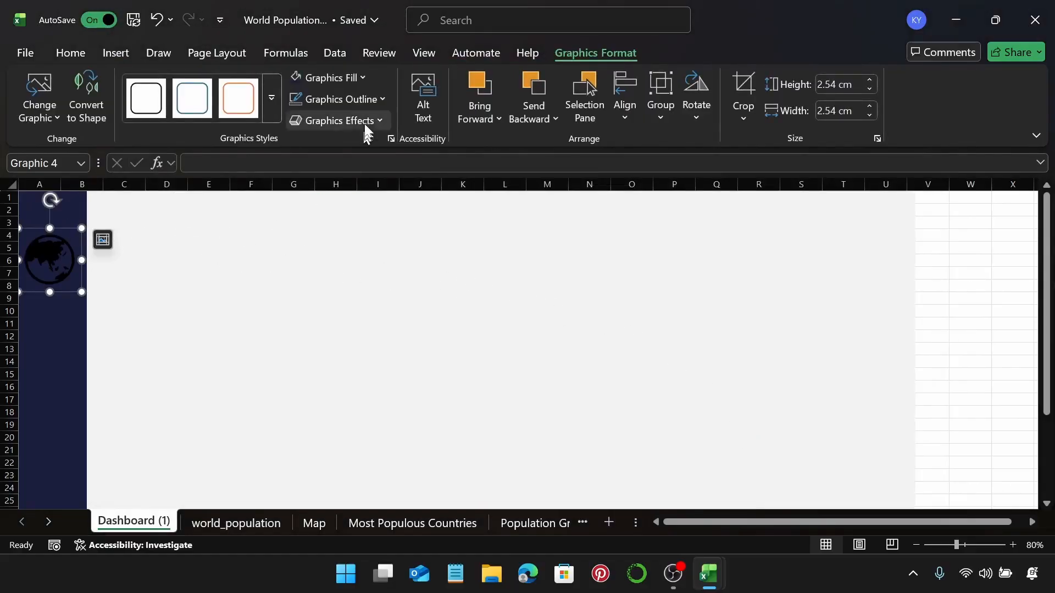
# Step: Fill the globe icon with white and set its height and width to 1.7 cm
pyautogui.click(314, 81)
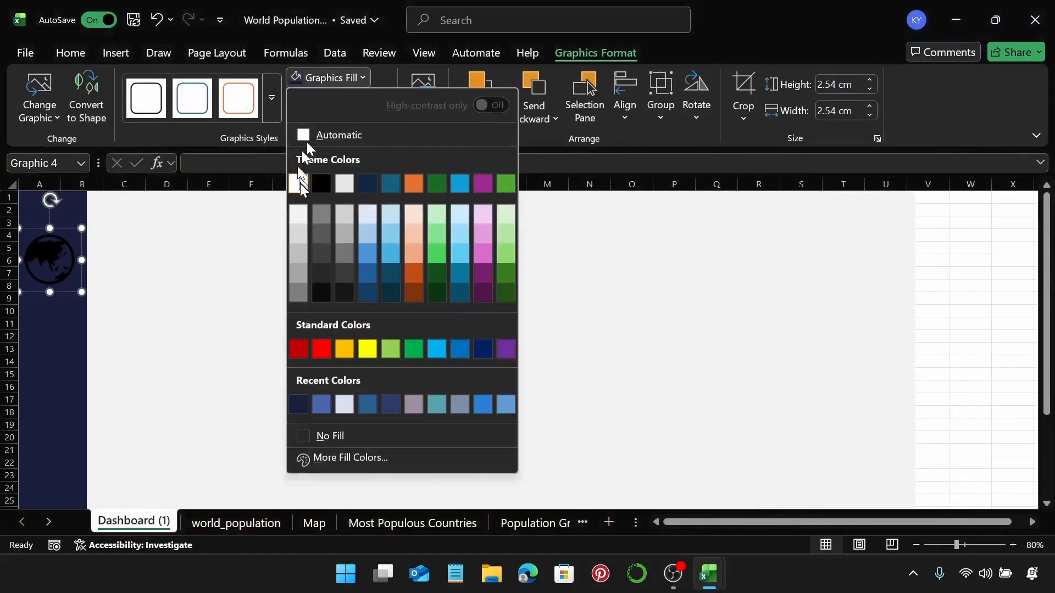
pyautogui.click(299, 184)
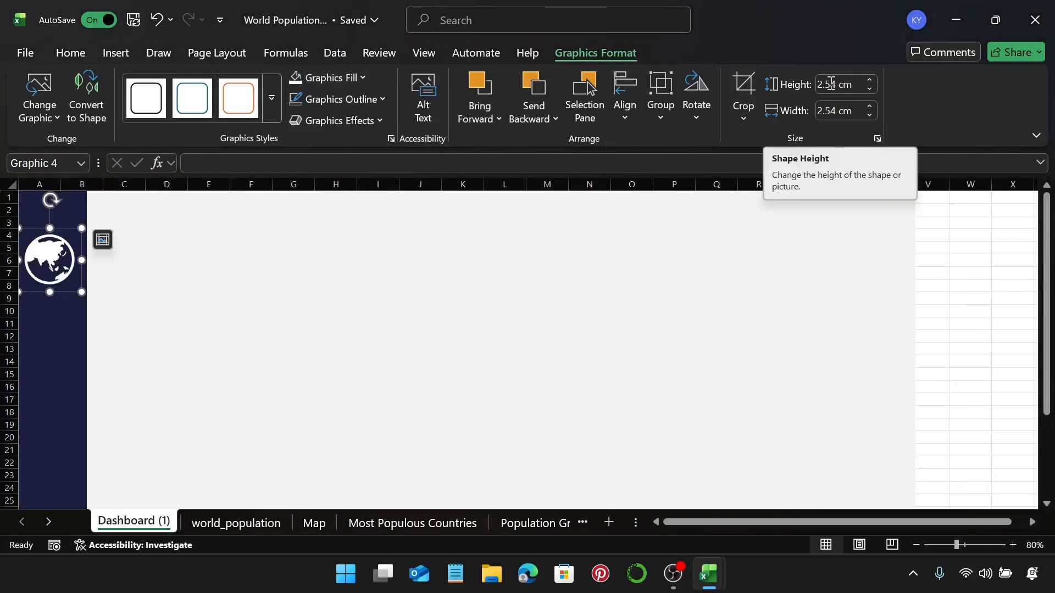
pyautogui.click(832, 84)
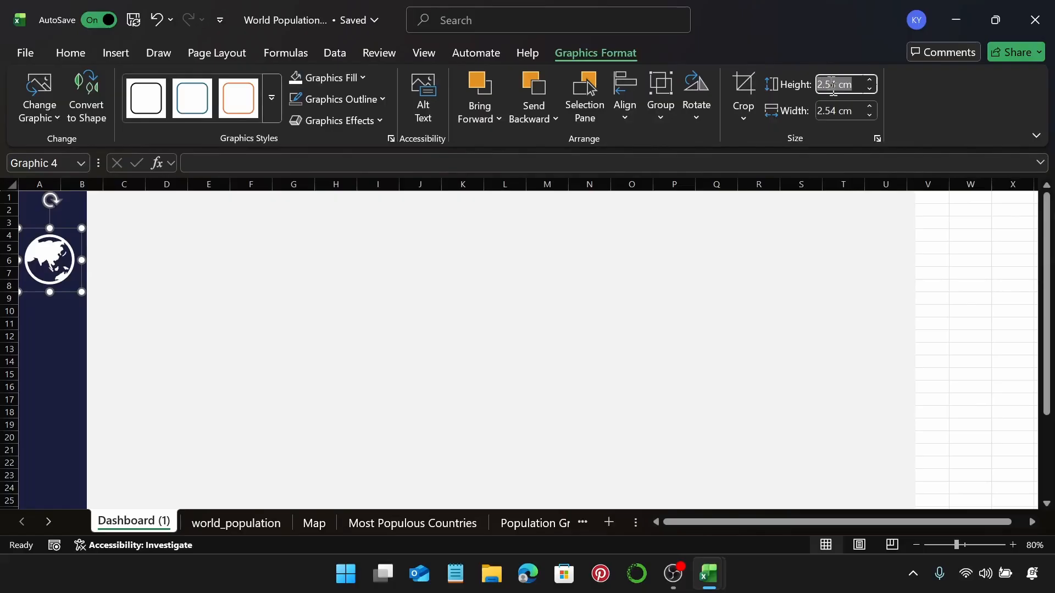
pyautogui.write('1.7')
pyautogui.press('Return')
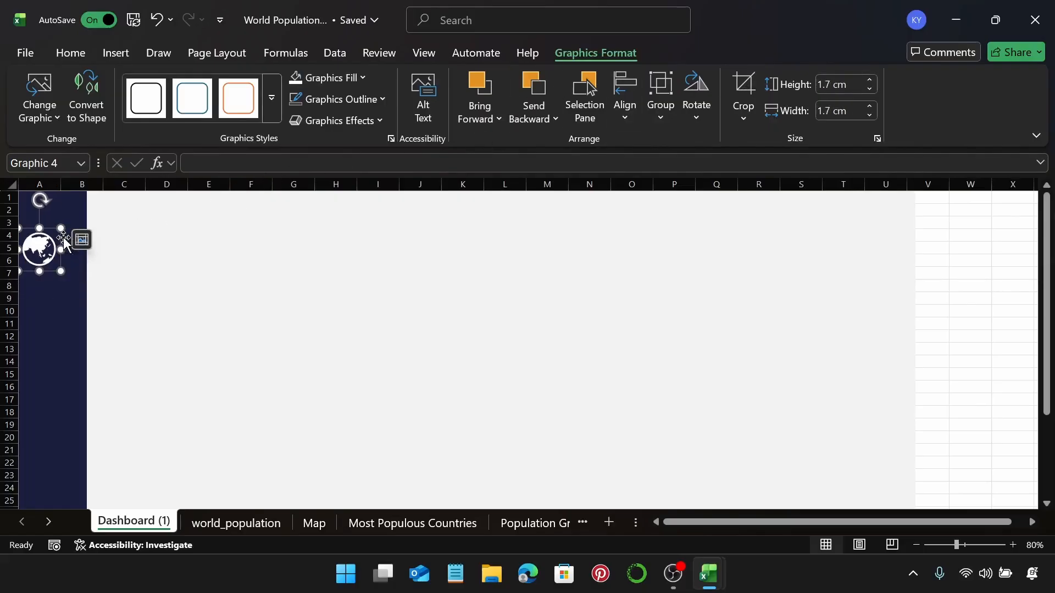
# Step: Move the globe icon to the upper end of the navy side panel and align its center with the panel
pyautogui.moveTo(62, 238); pyautogui.dragTo(74, 212)
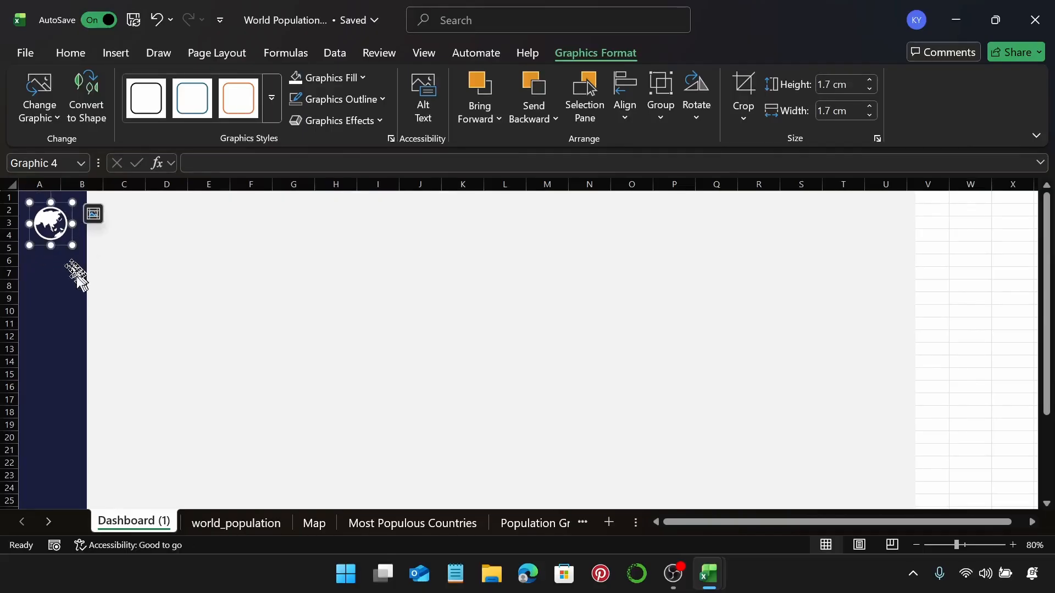
pyautogui.click(62, 277)
pyautogui.click(54, 220)
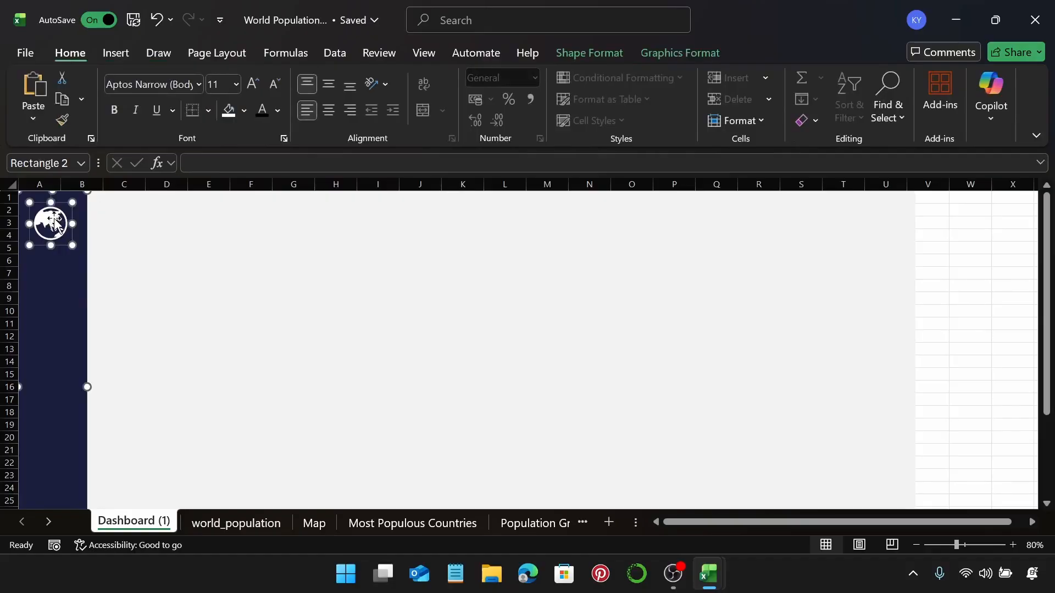
pyautogui.click(681, 55)
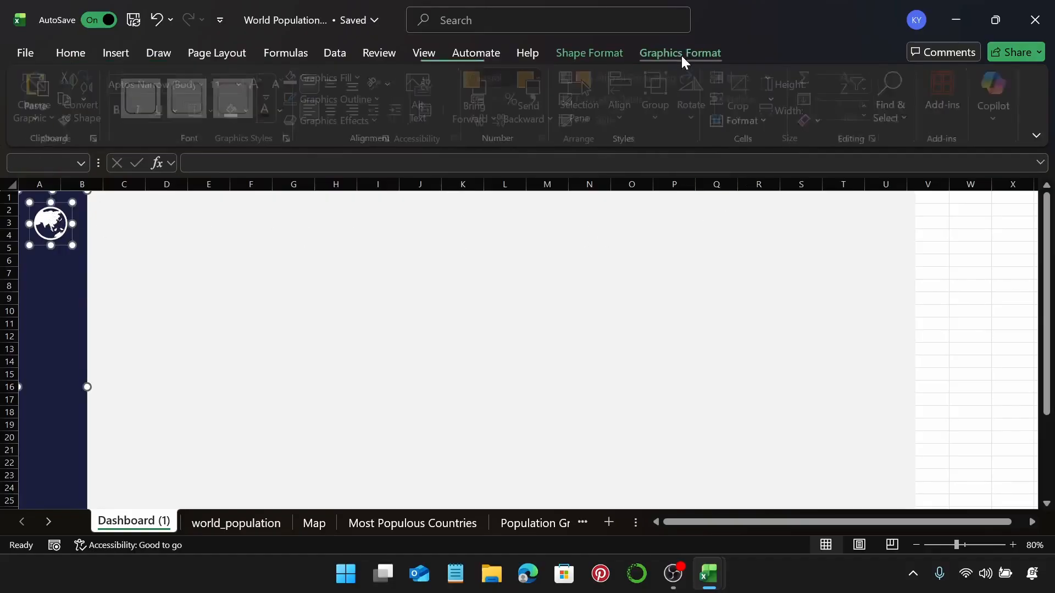
pyautogui.click(625, 94)
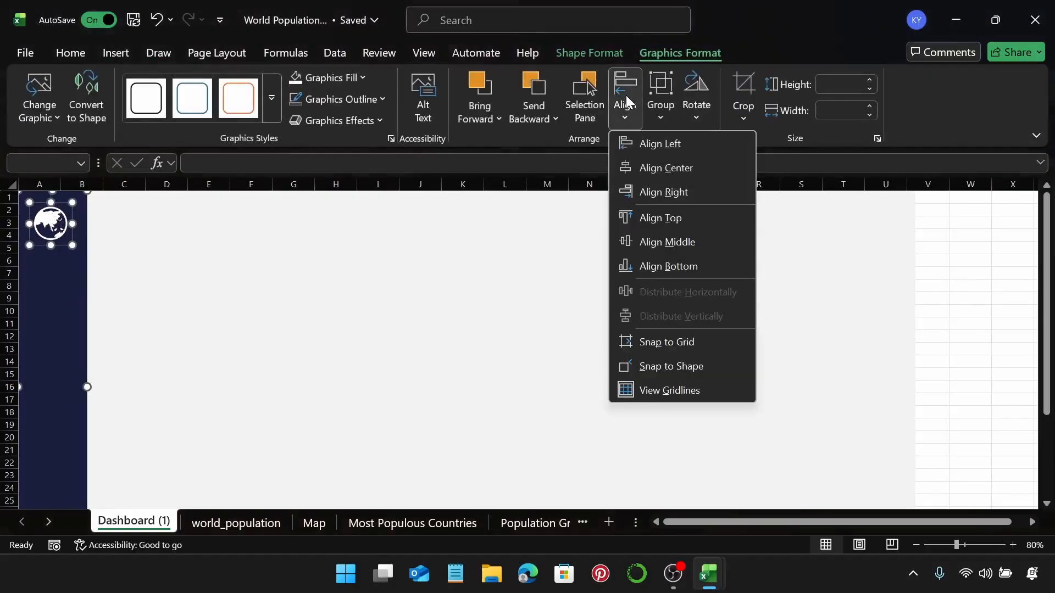
pyautogui.click(665, 168)
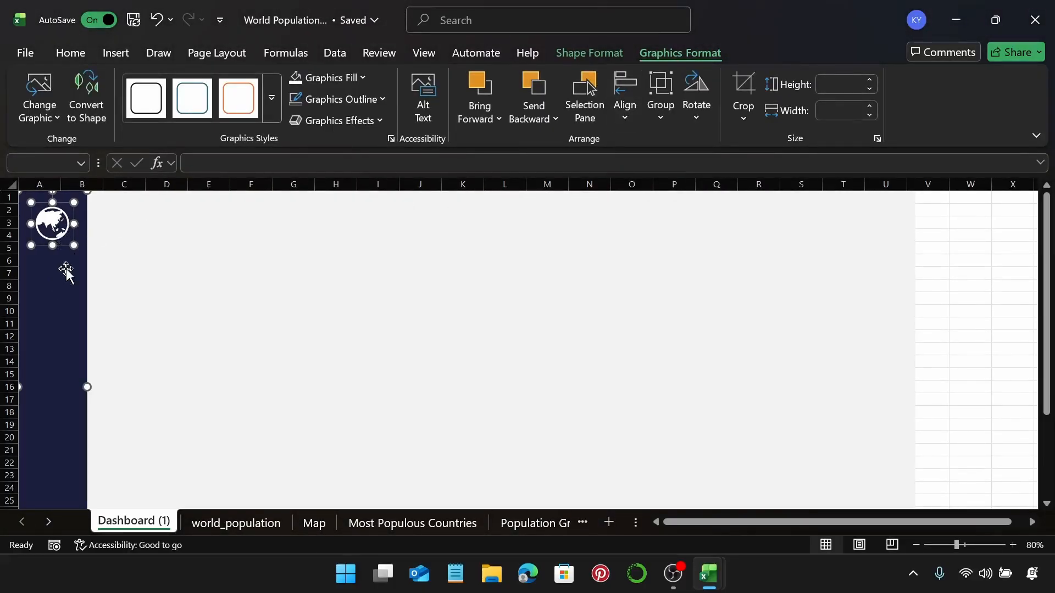
pyautogui.press('Escape')
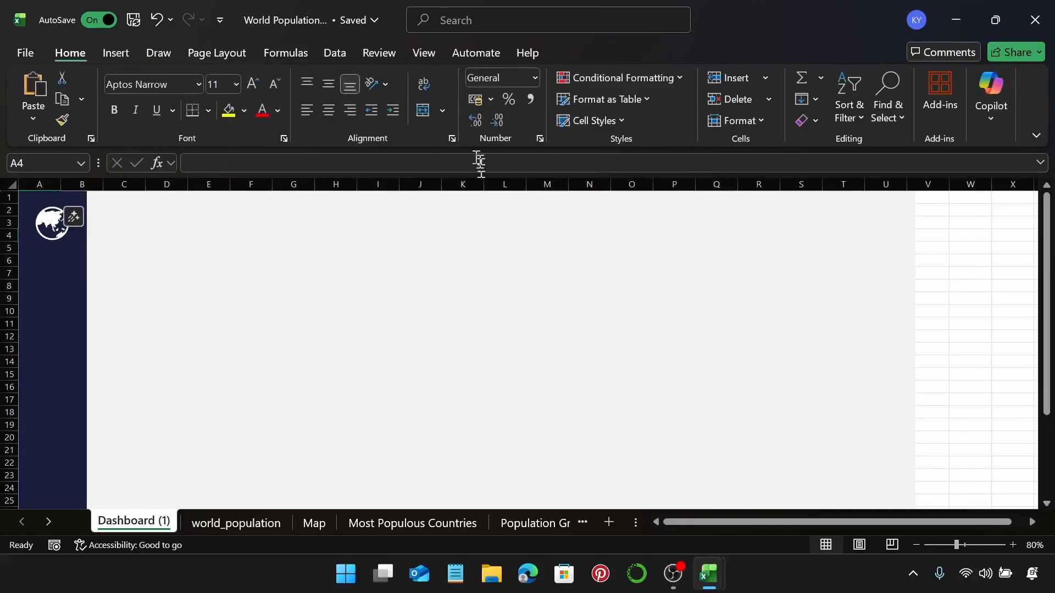
# Step: Search the stock icons for "map" and insert the North America map icon on the dashboard sheet
pyautogui.click(128, 59)
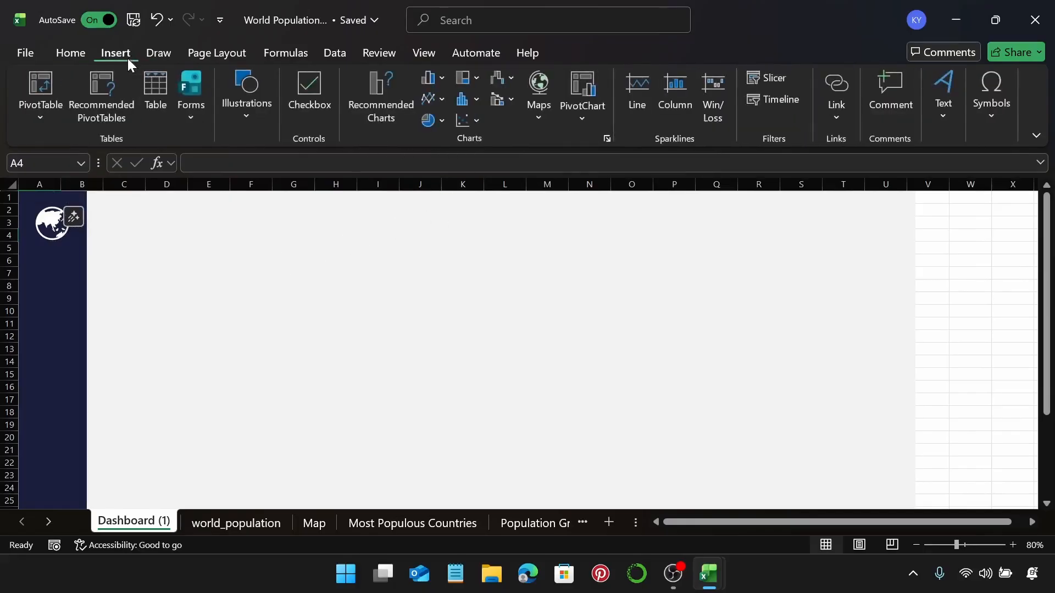
pyautogui.click(222, 117)
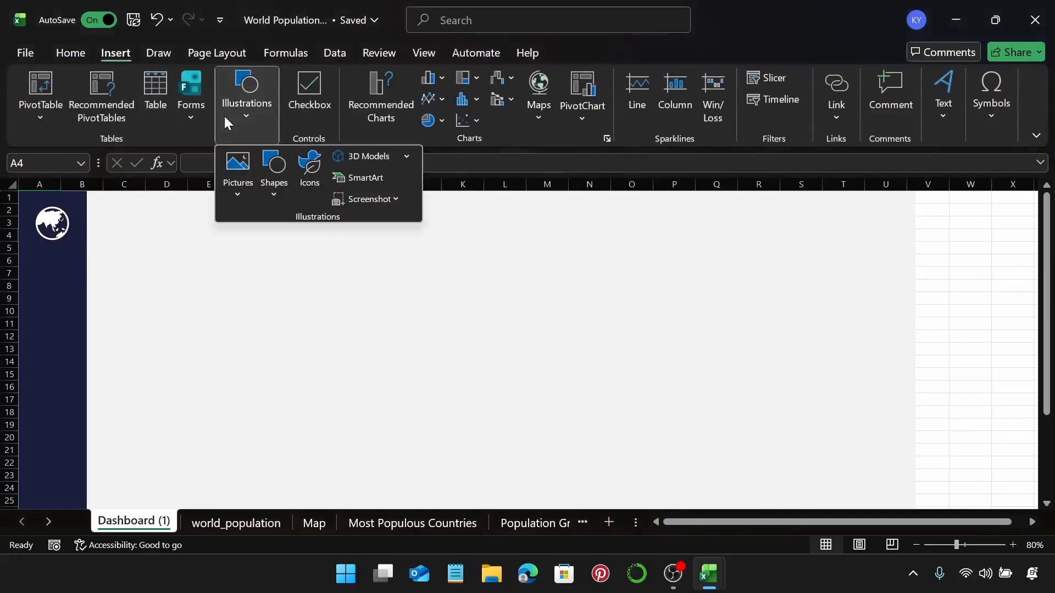
pyautogui.click(307, 188)
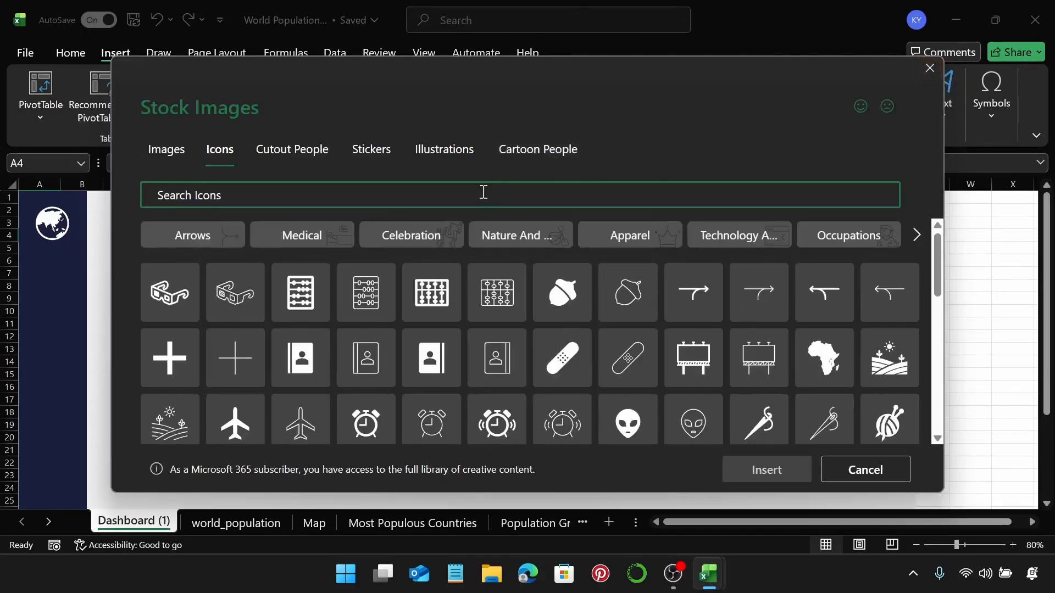
pyautogui.write('map')
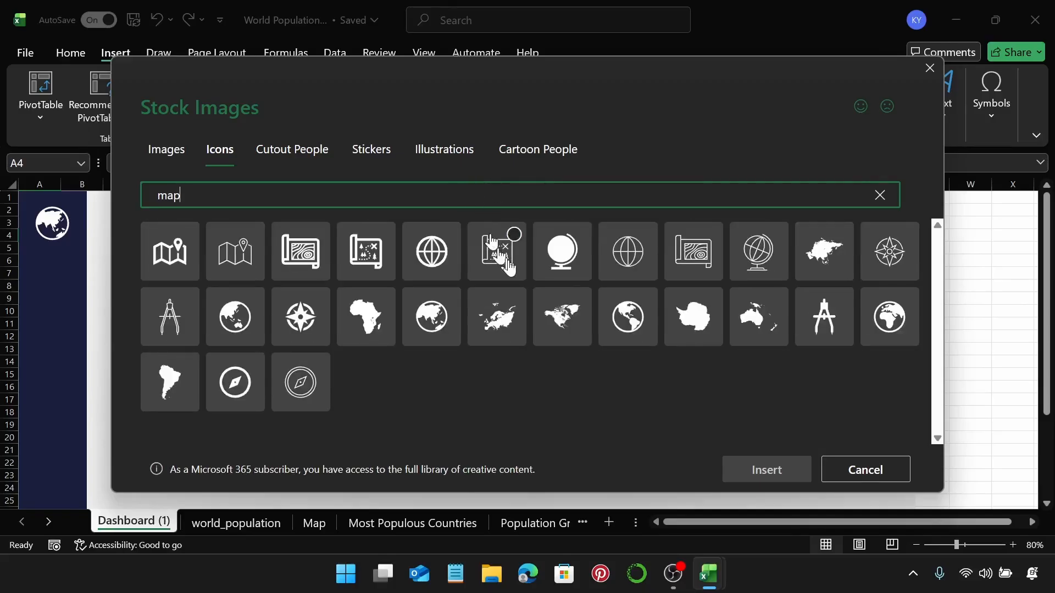
pyautogui.click(580, 301)
pyautogui.click(762, 472)
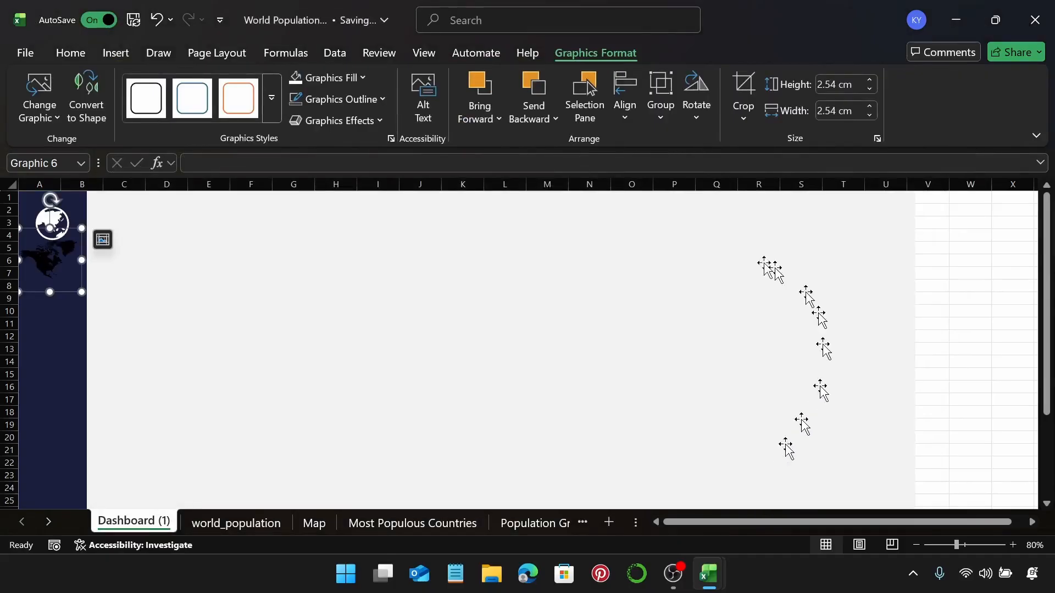
# Step: Fill the North America map icon with white and place it below the globe at a size of 2.3 cm
pyautogui.click(298, 82)
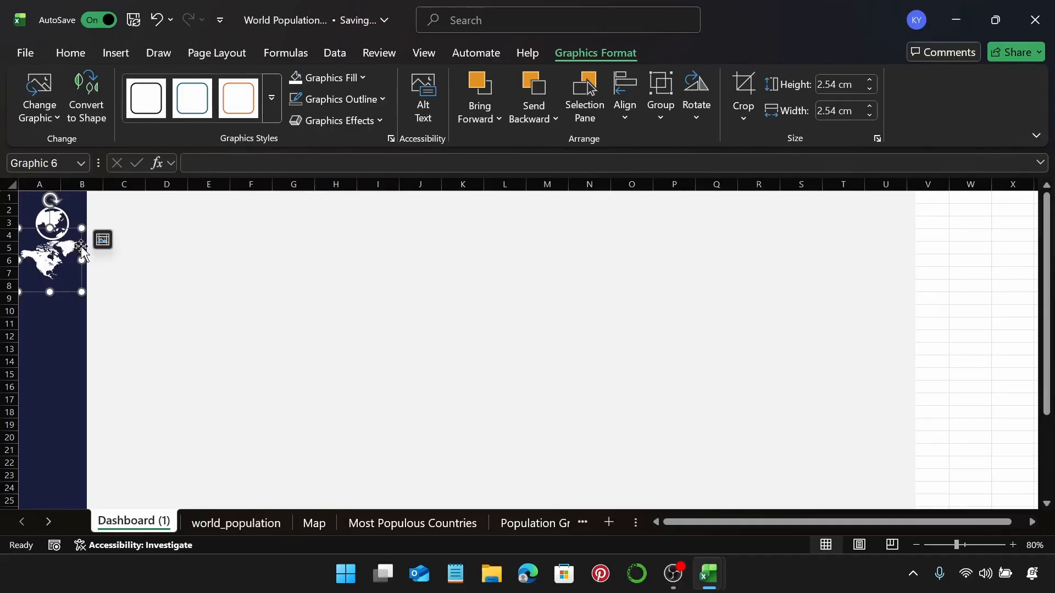
pyautogui.moveTo(81, 251); pyautogui.dragTo(84, 283)
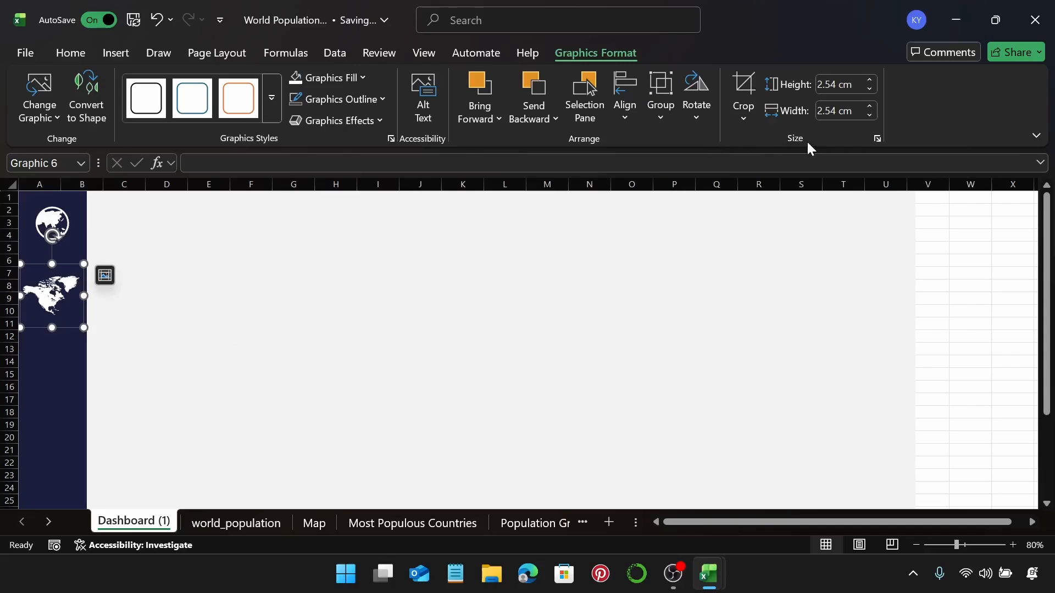
pyautogui.click(875, 88)
pyautogui.click(875, 90)
pyautogui.click(876, 91)
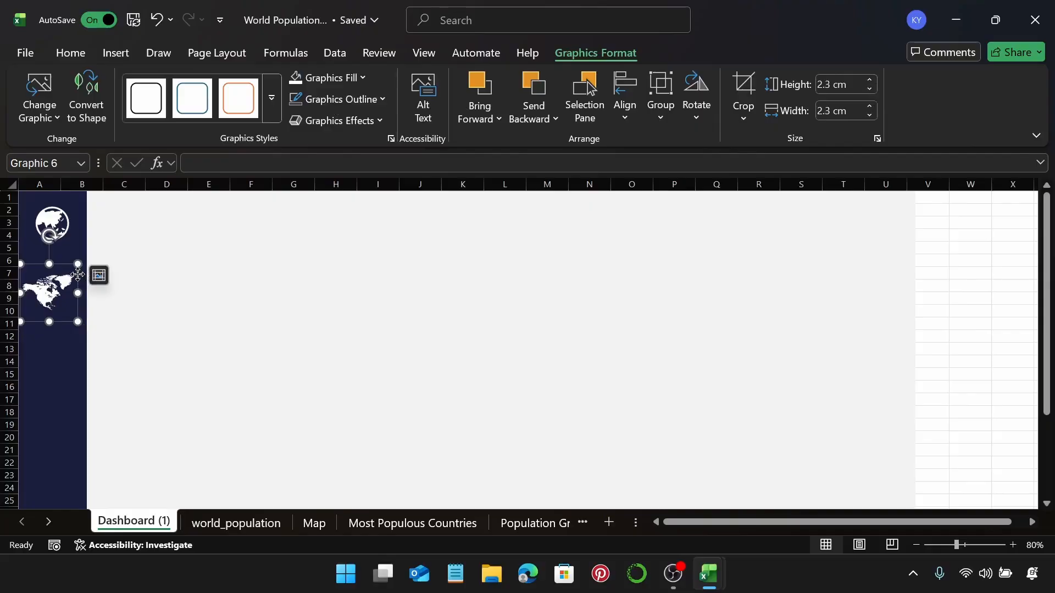
# Step: Align the center of the North America map icon with the navy side panel
pyautogui.click(85, 247)
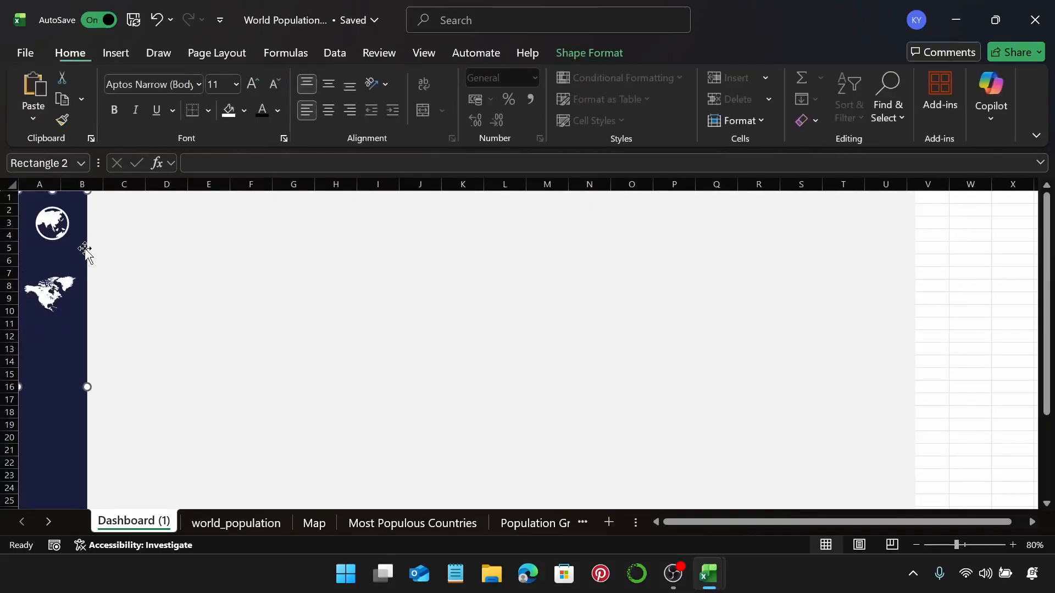
pyautogui.keyDown('ctrl'); pyautogui.click(60, 308); pyautogui.keyUp('ctrl')
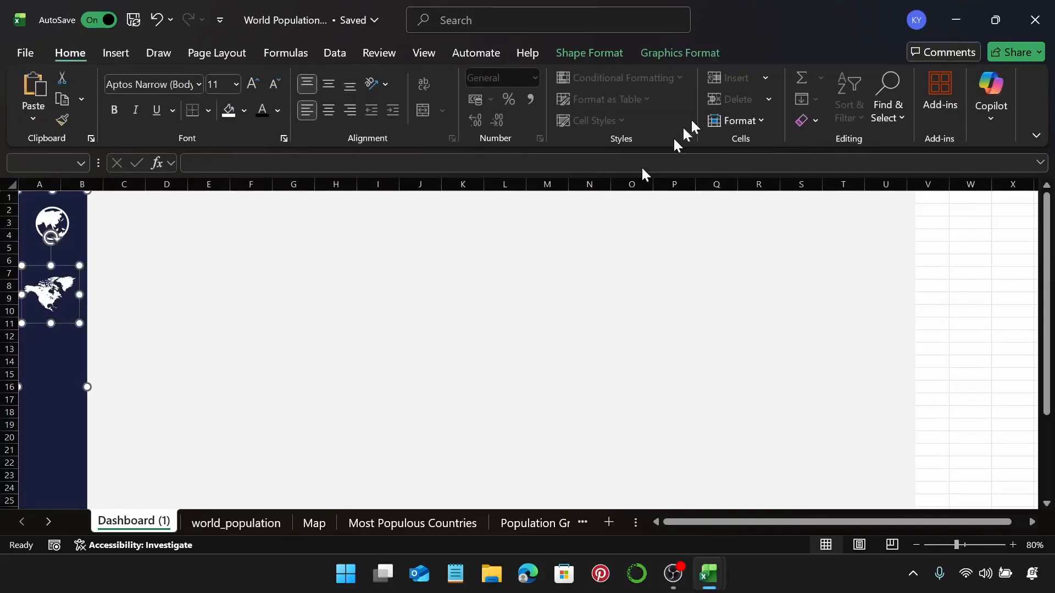
pyautogui.click(712, 55)
pyautogui.click(636, 99)
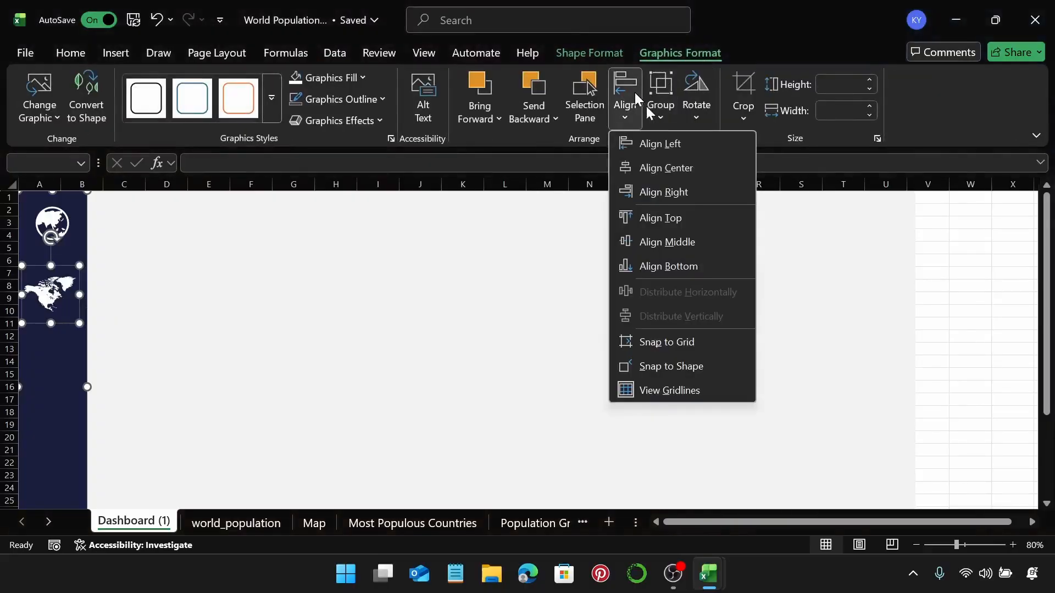
pyautogui.click(666, 167)
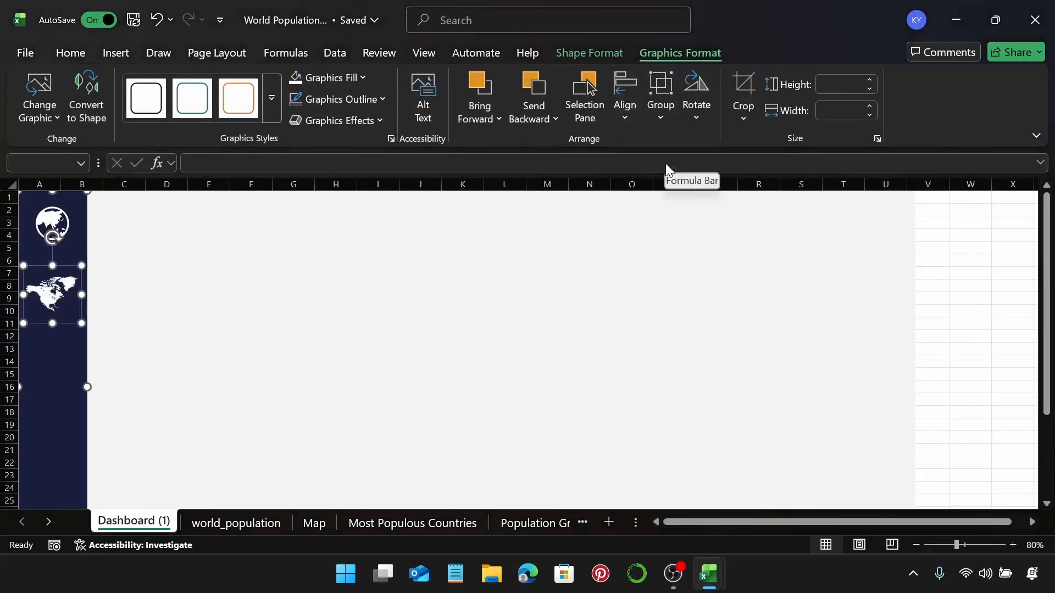
pyautogui.click(920, 250)
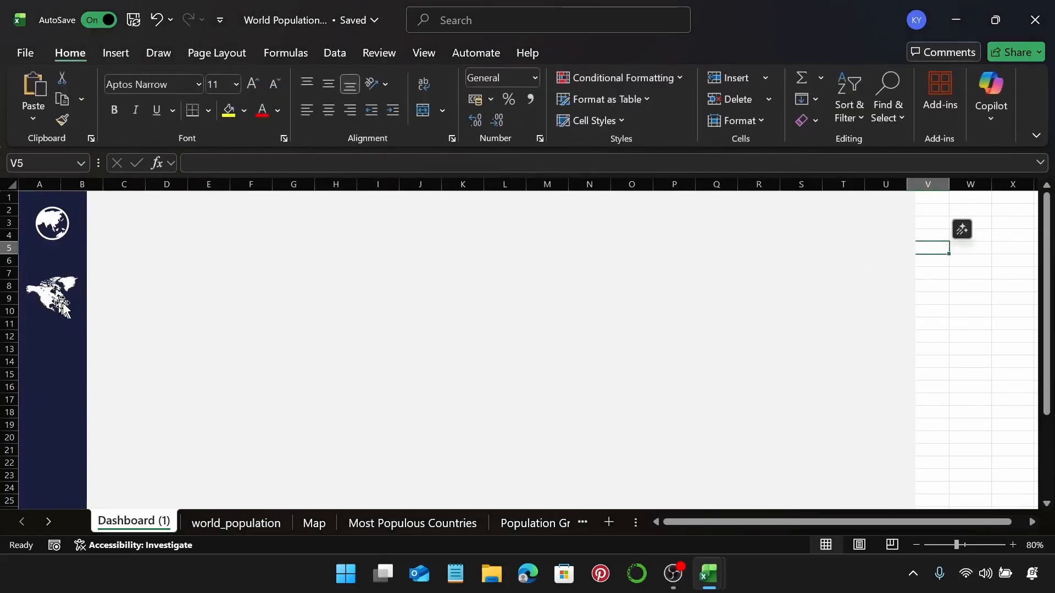
pyautogui.click(55, 226)
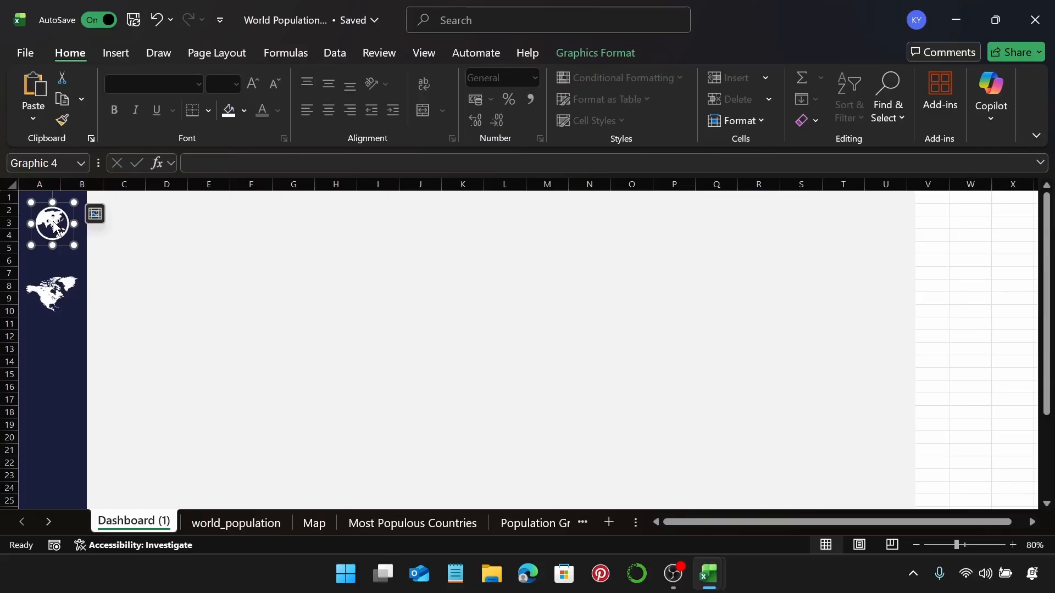
pyautogui.click(45, 300)
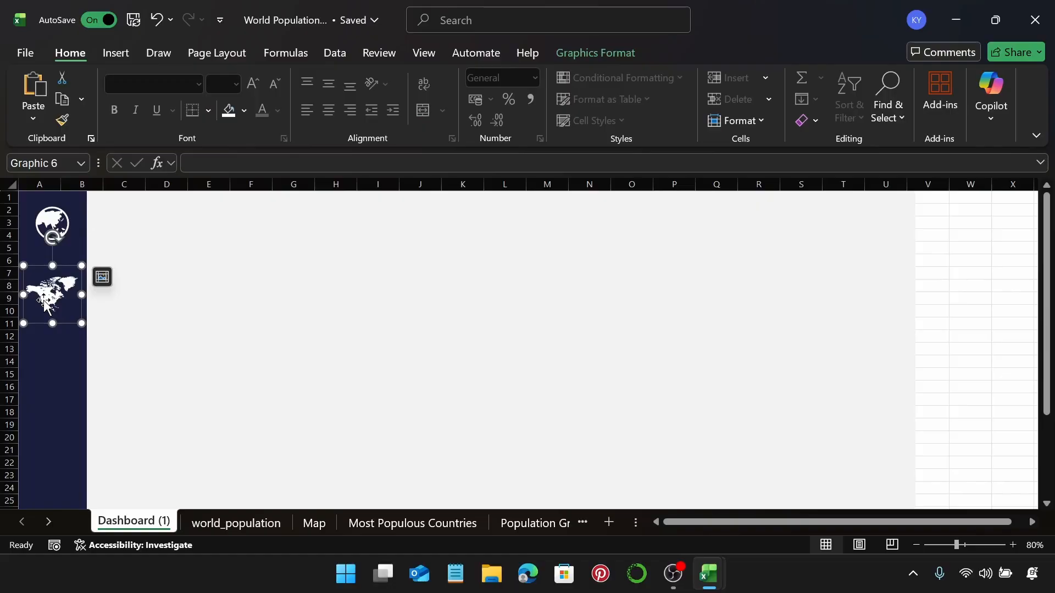
pyautogui.click(209, 248)
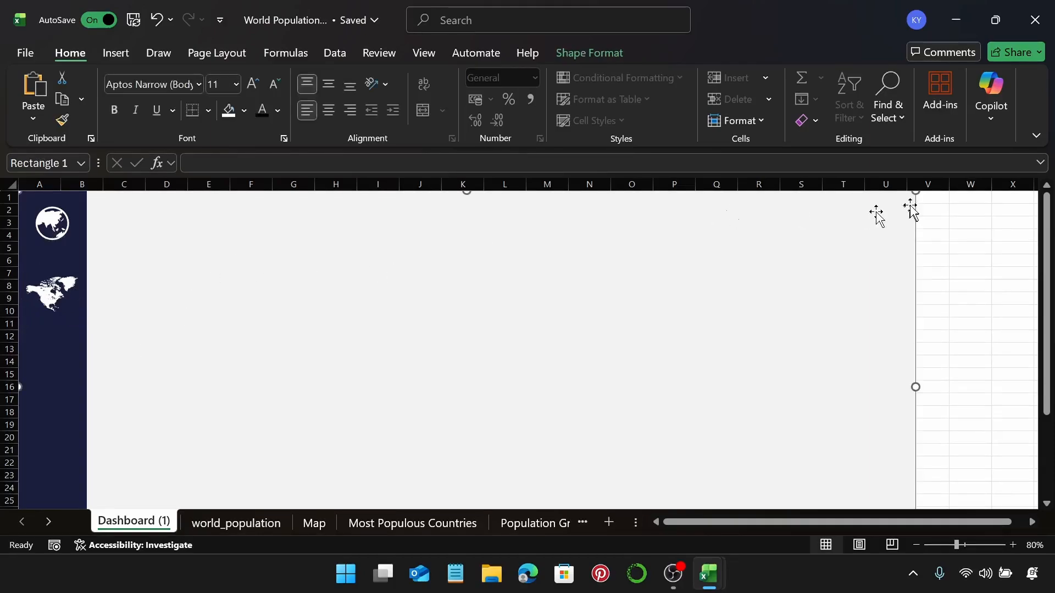
pyautogui.click(940, 200)
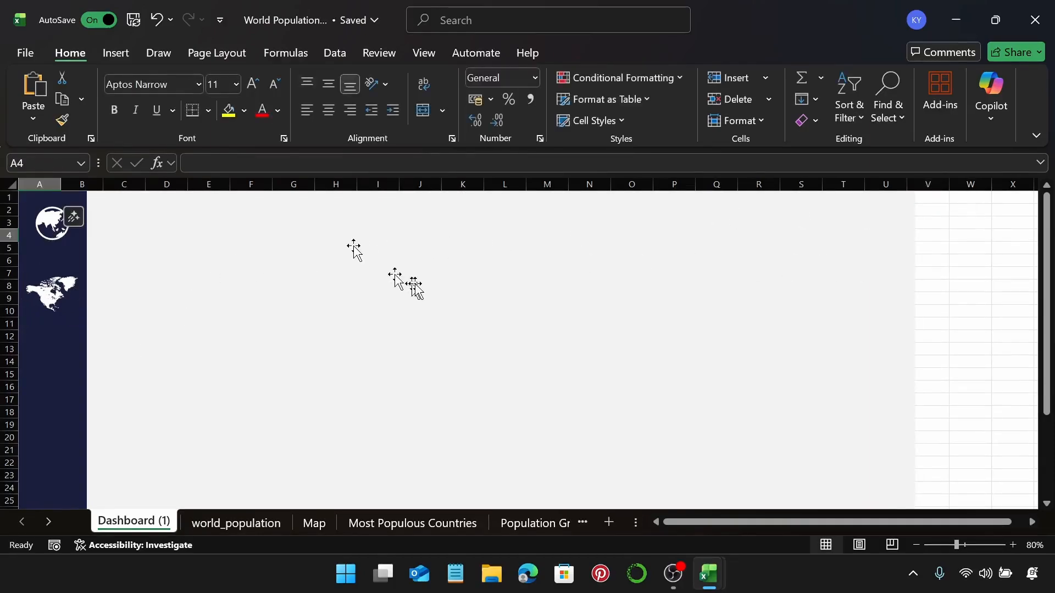
# Step: Draw a rounded rectangle about 1.87 cm high and 31.82 cm wide across the upper part of the gray dashboard background
pyautogui.click(114, 50)
pyautogui.click(246, 113)
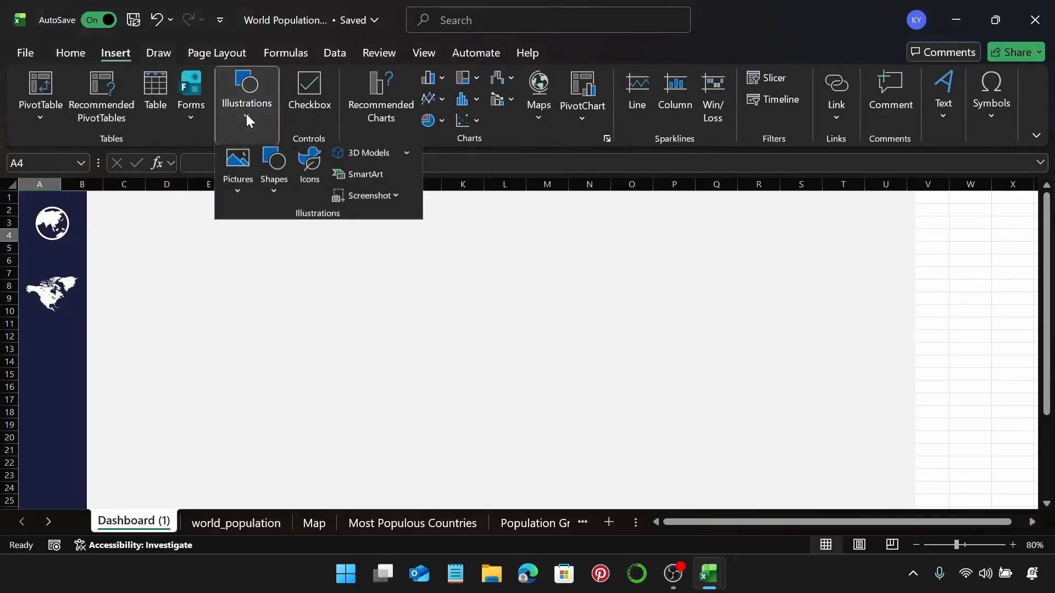
pyautogui.click(277, 164)
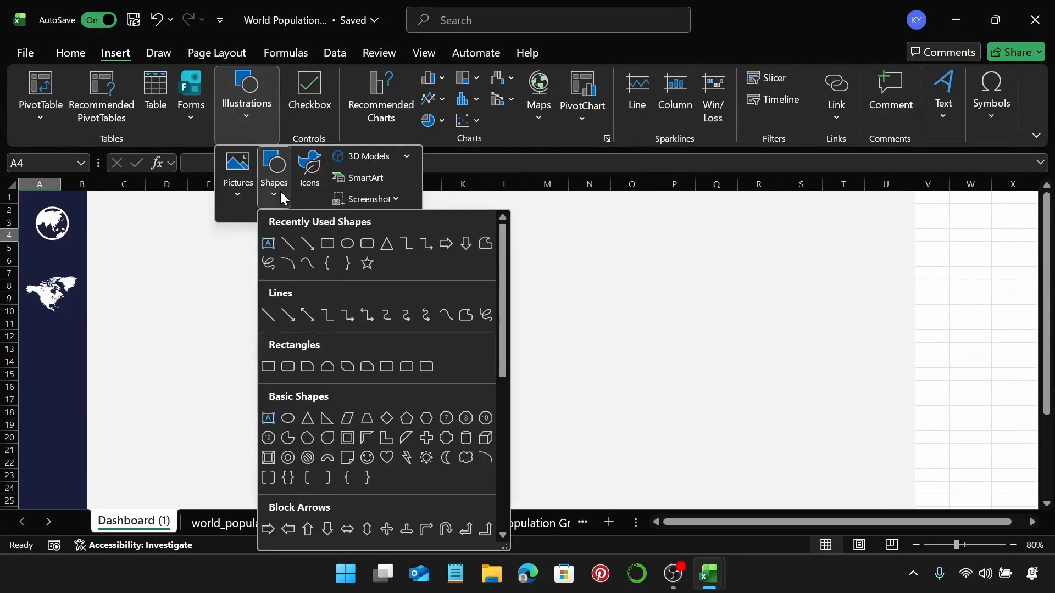
pyautogui.click(367, 244)
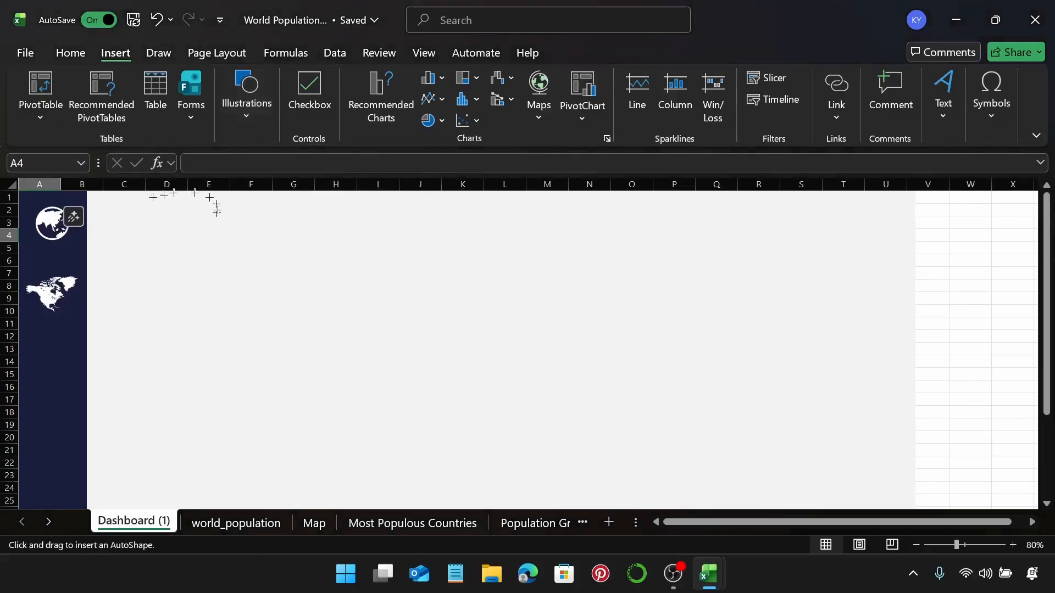
pyautogui.moveTo(103, 203); pyautogui.dragTo(897, 250)
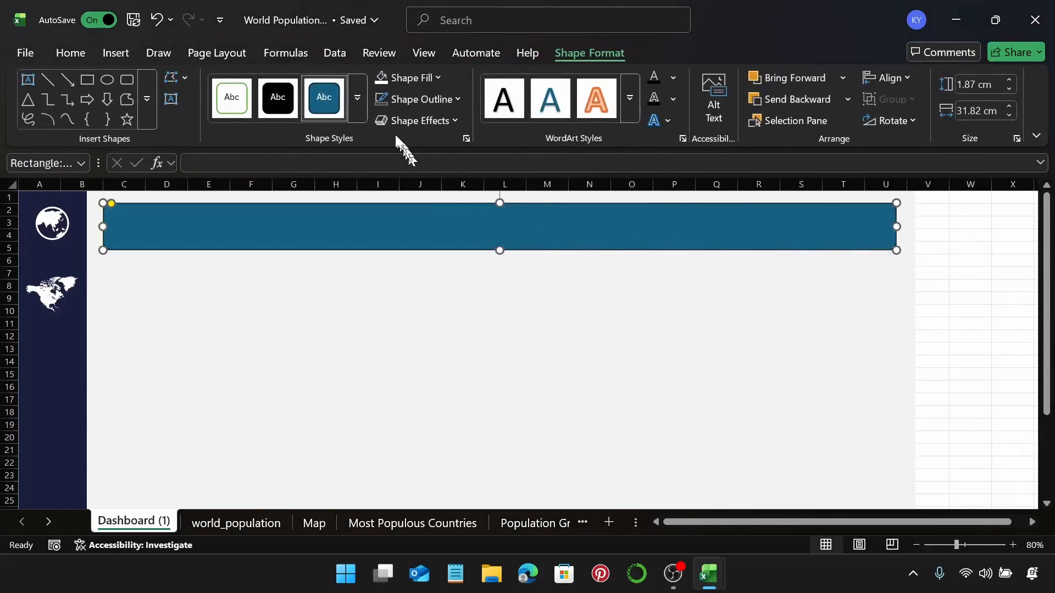
# Step: Fill the banner rectangle with white and apply an outer shadow offset to the bottom right
pyautogui.click(384, 82)
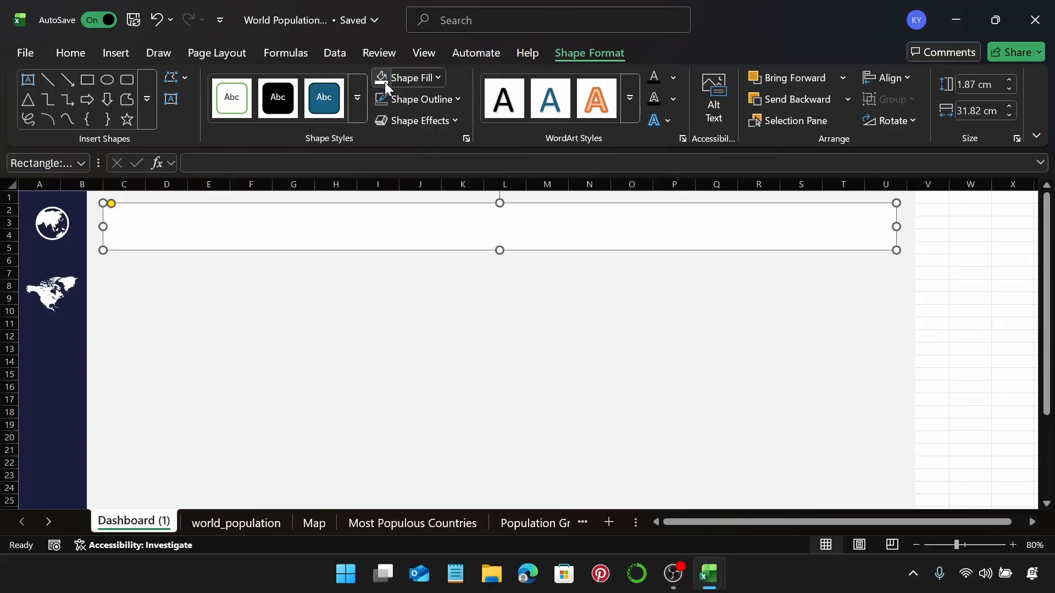
pyautogui.click(411, 120)
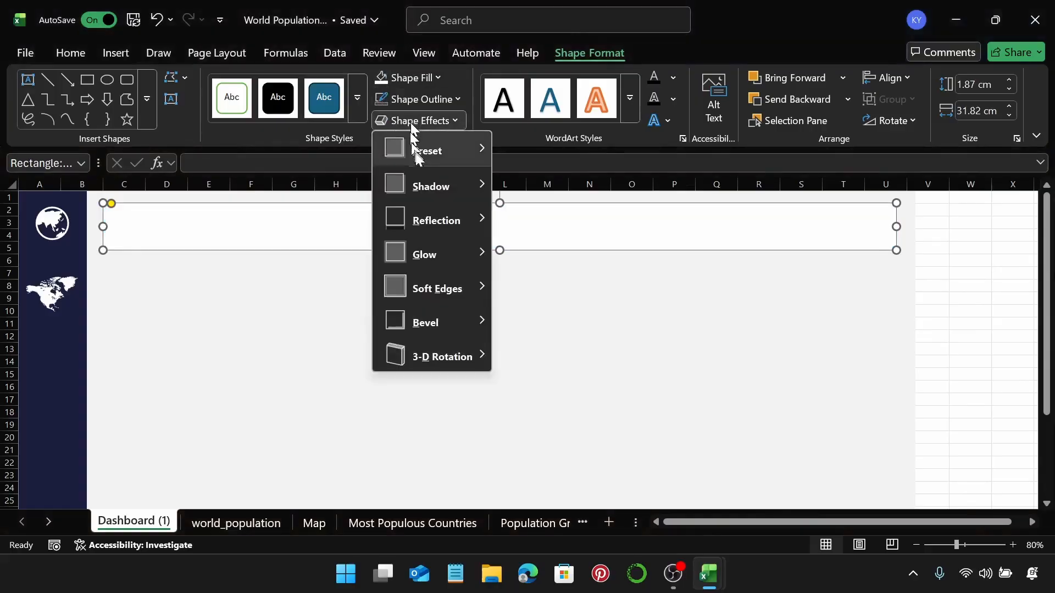
pyautogui.moveTo(428, 184)
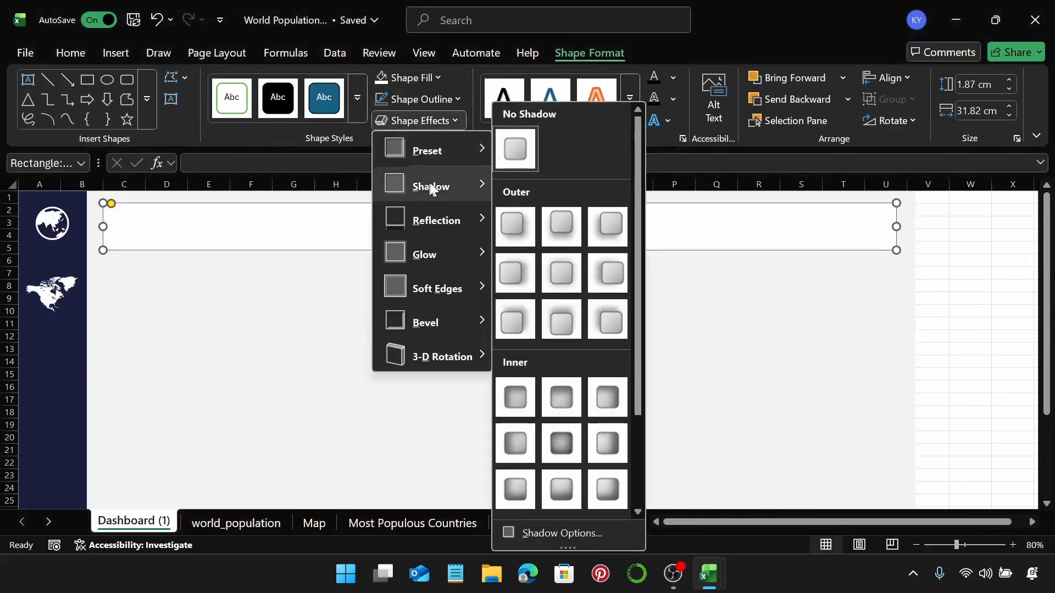
pyautogui.click(512, 225)
# Step: Move the white banner slightly up toward the navy side panel and set its size to 1.65 cm high by 32.35 cm wide
pyautogui.moveTo(497, 240); pyautogui.dragTo(486, 235)
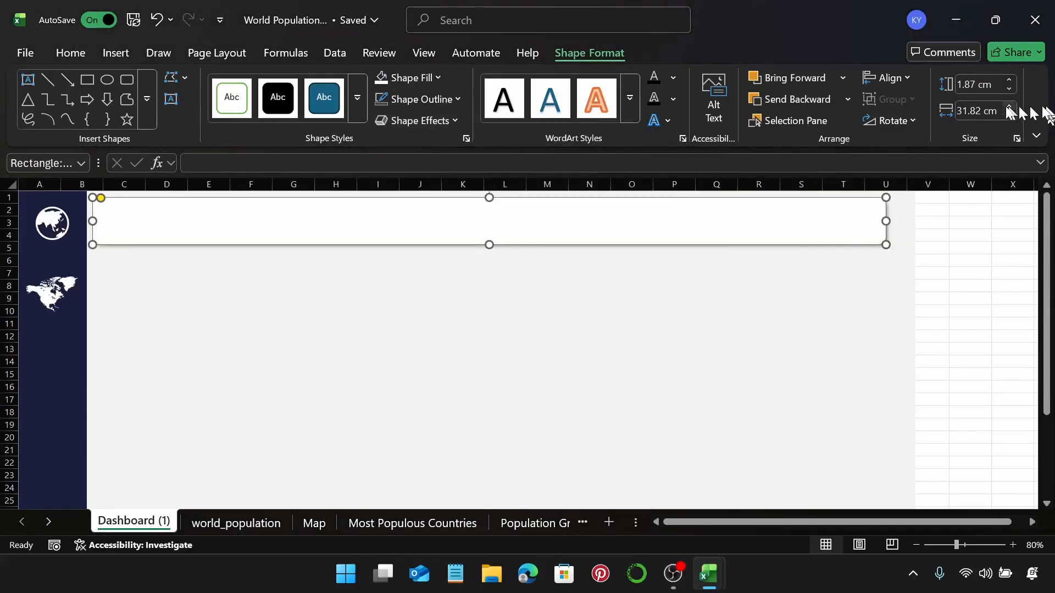
pyautogui.click(974, 85)
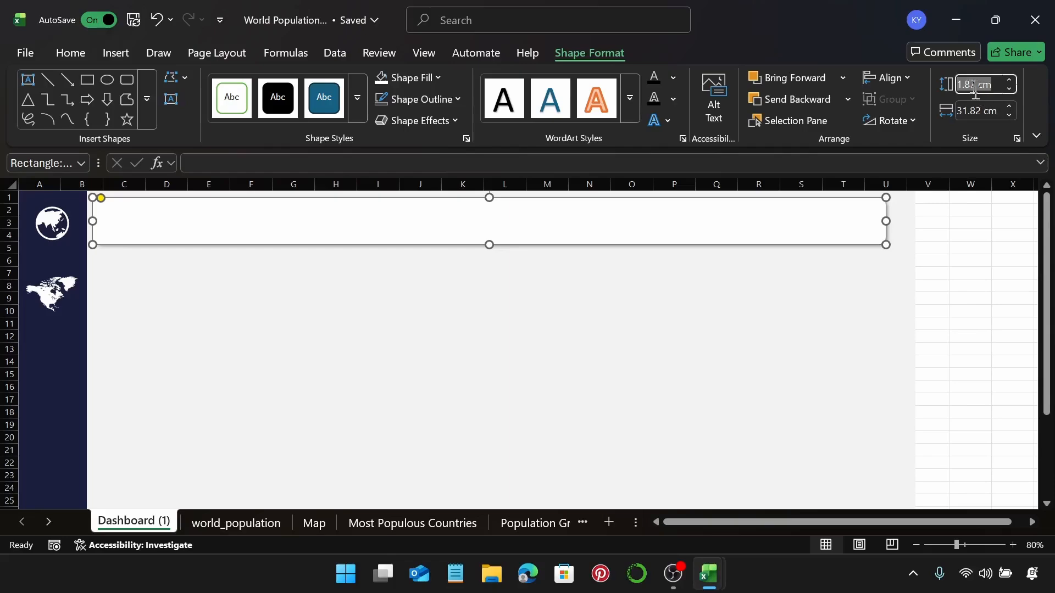
pyautogui.write('1.65')
pyautogui.press('Return')
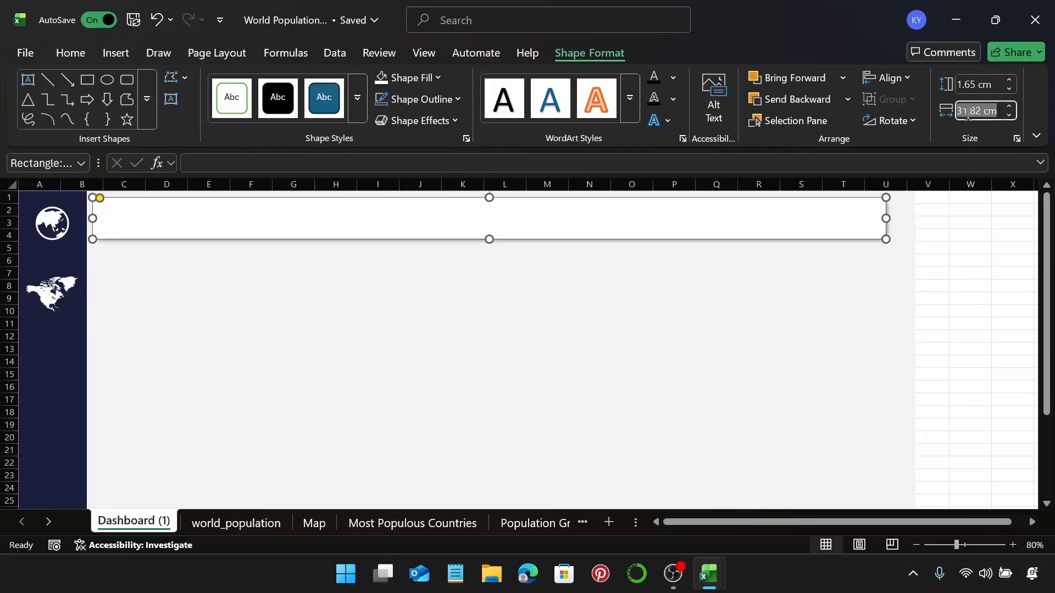
pyautogui.write('32.')
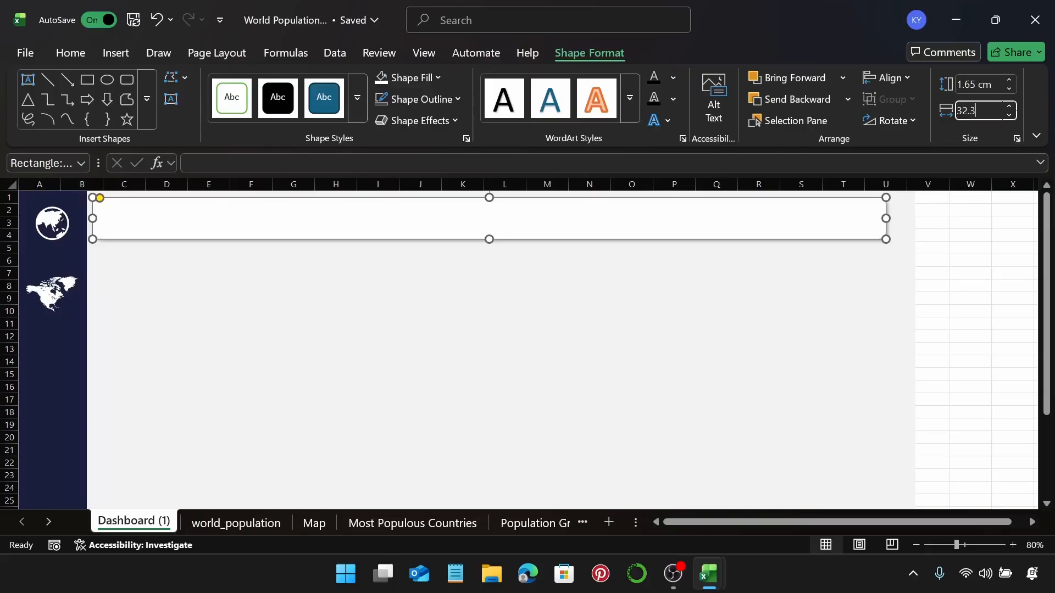
pyautogui.write('35')
pyautogui.press('Return')
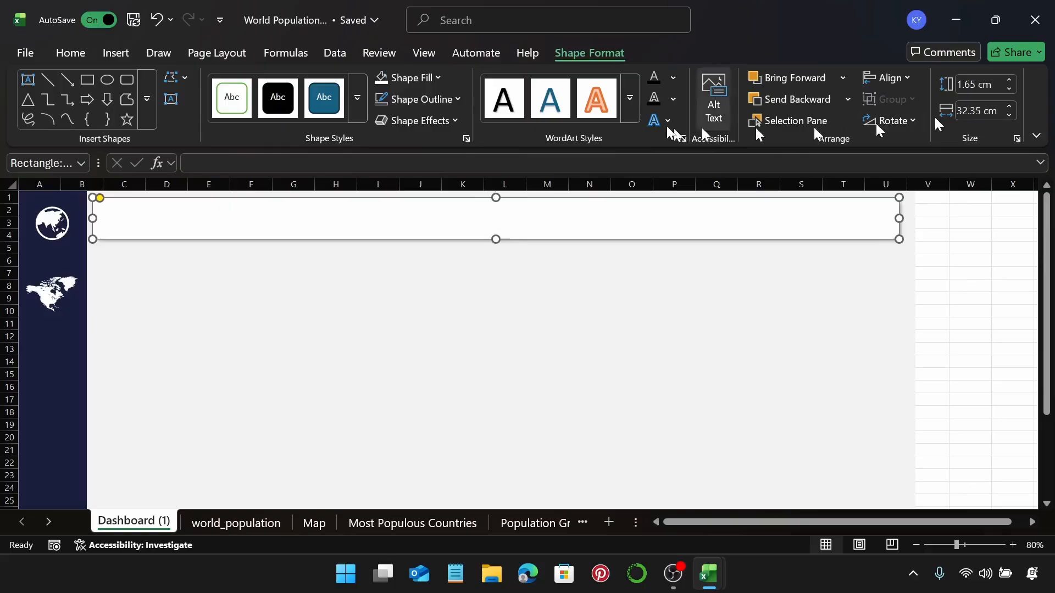
# Step: Fine-tune the banner's position so it sits evenly between the navy side panel and the far edge of the gray background
pyautogui.moveTo(518, 219); pyautogui.dragTo(525, 214)
pyautogui.press('Left')
pyautogui.press('Left')
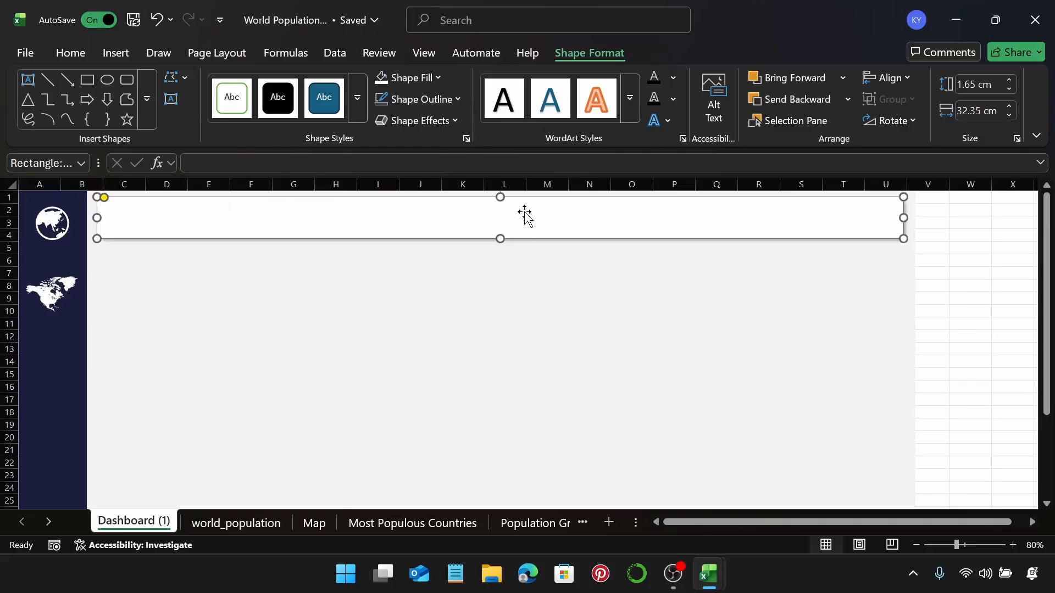
pyautogui.press('Right')
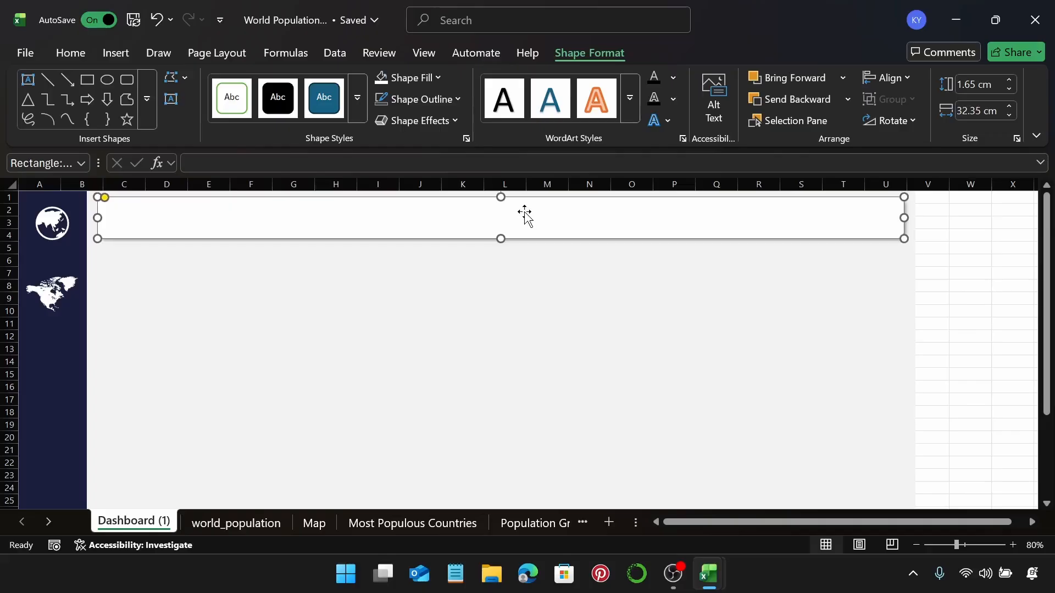
pyautogui.press('Right')
pyautogui.press('Left')
# Step: Insert a text box on the white banner containing "World Population Dashboard"
pyautogui.click(74, 55)
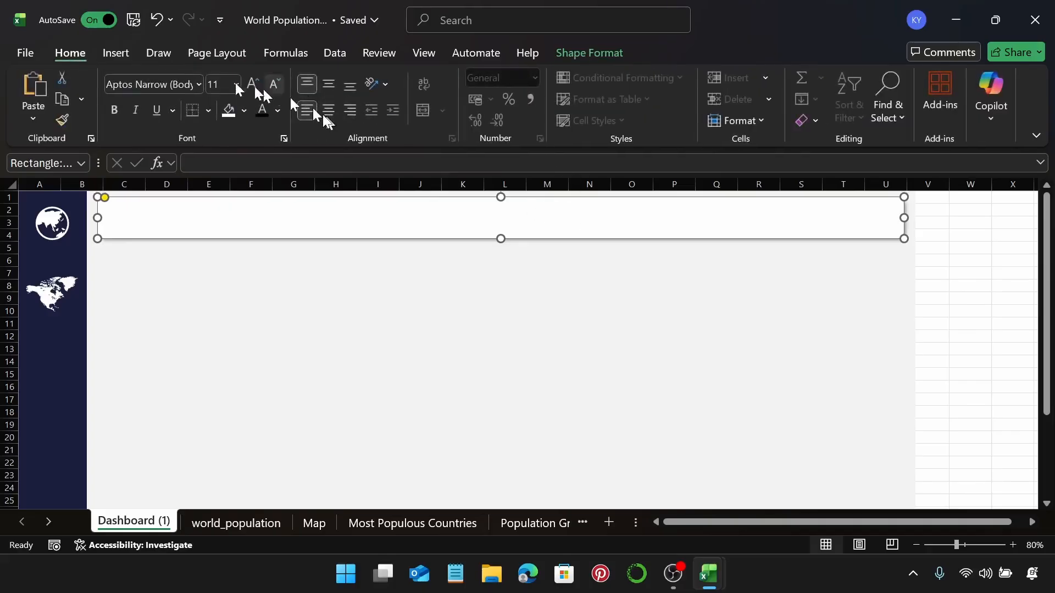
pyautogui.click(116, 53)
pyautogui.click(238, 108)
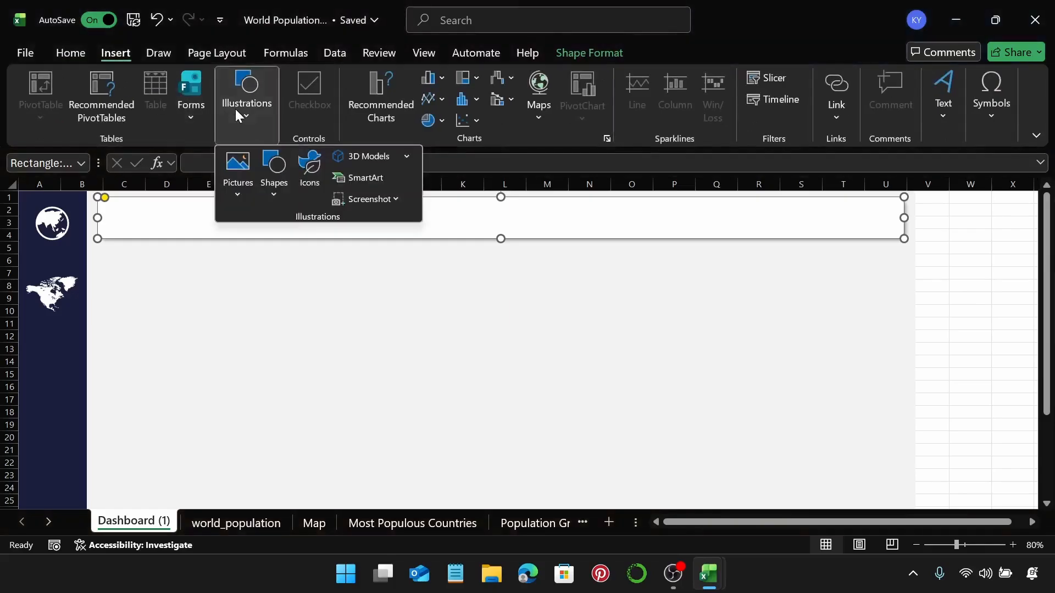
pyautogui.click(266, 189)
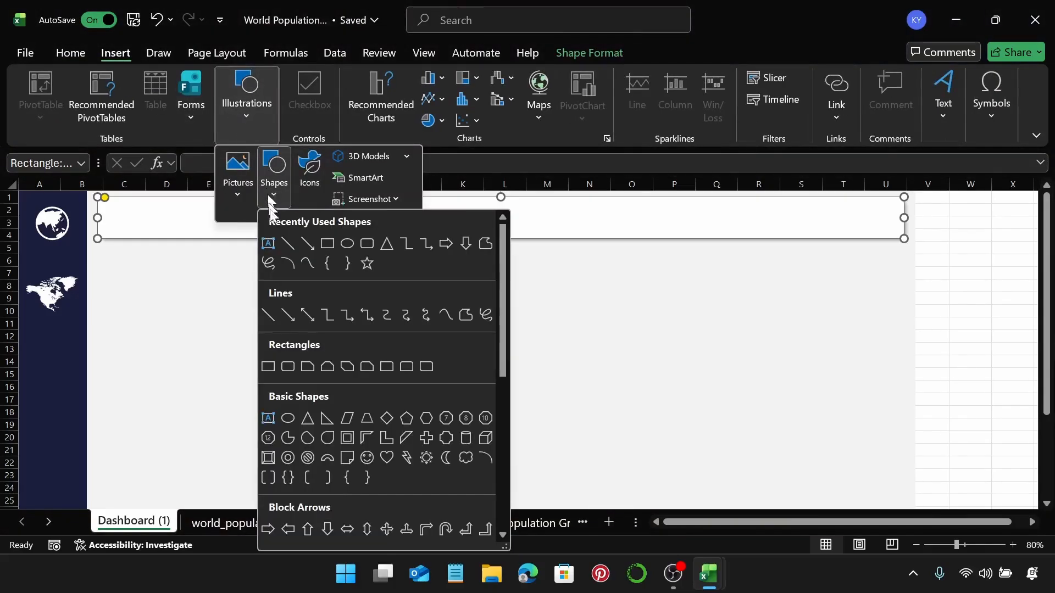
pyautogui.click(275, 242)
pyautogui.moveTo(344, 208); pyautogui.dragTo(607, 231)
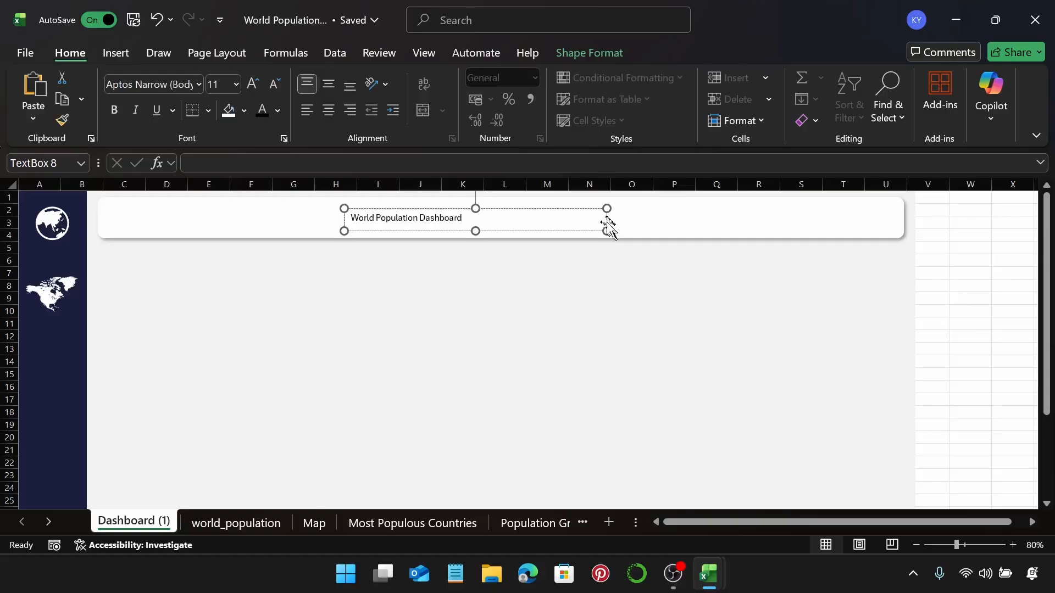
# Step: Set the title text to font size 36 and center it vertically and horizontally in its text box
pyautogui.click(596, 209)
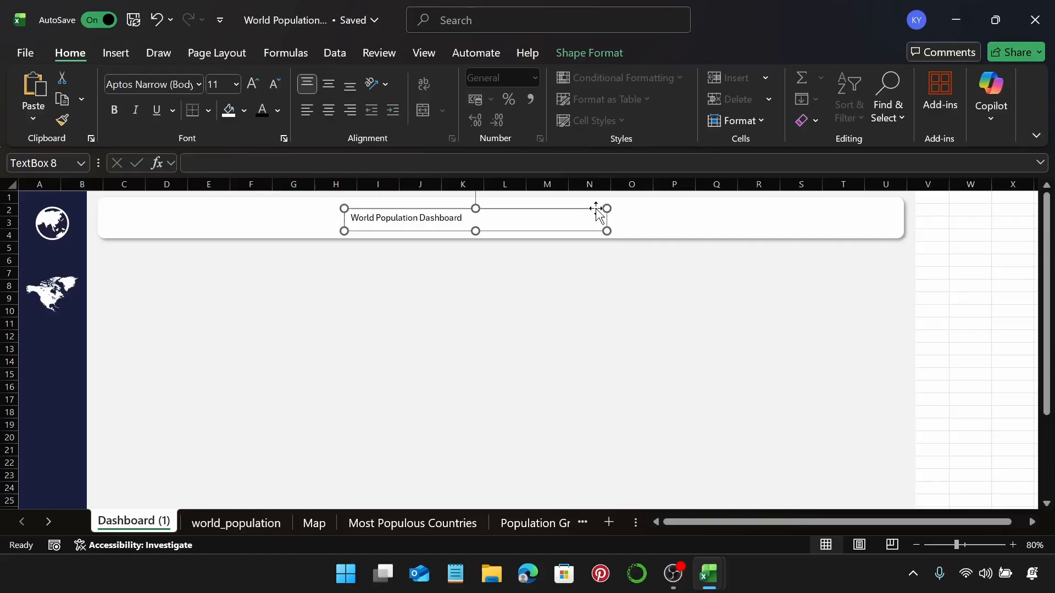
pyautogui.click(224, 88)
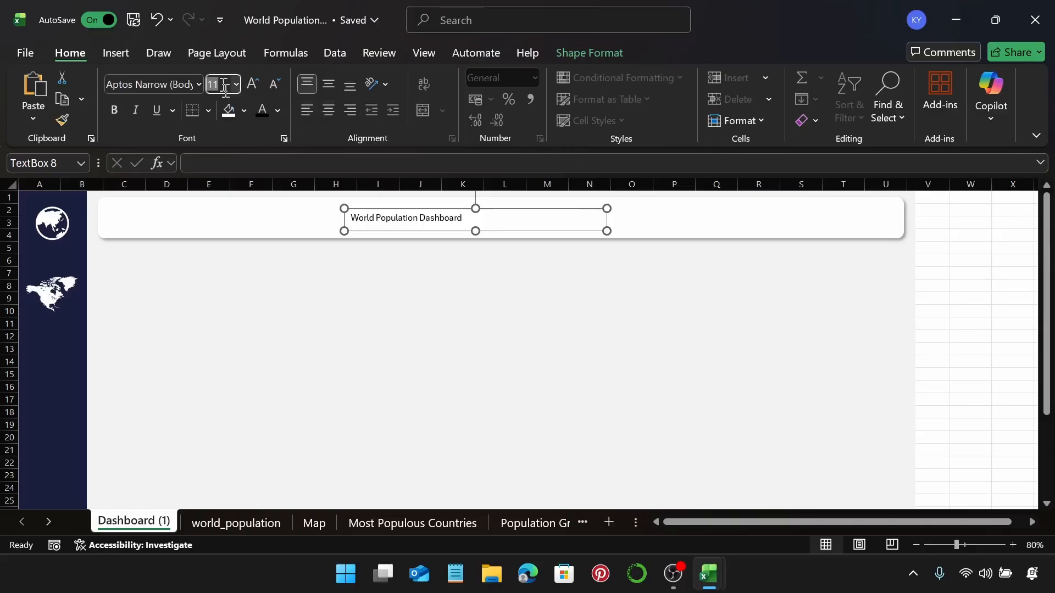
pyautogui.write('36')
pyautogui.press('Return')
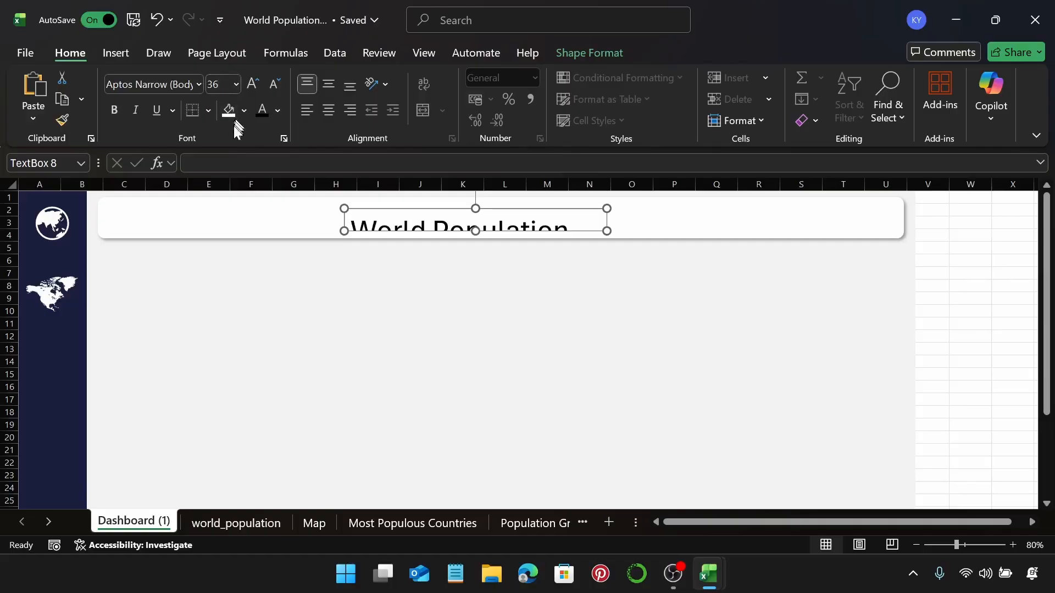
pyautogui.click(330, 84)
pyautogui.click(328, 111)
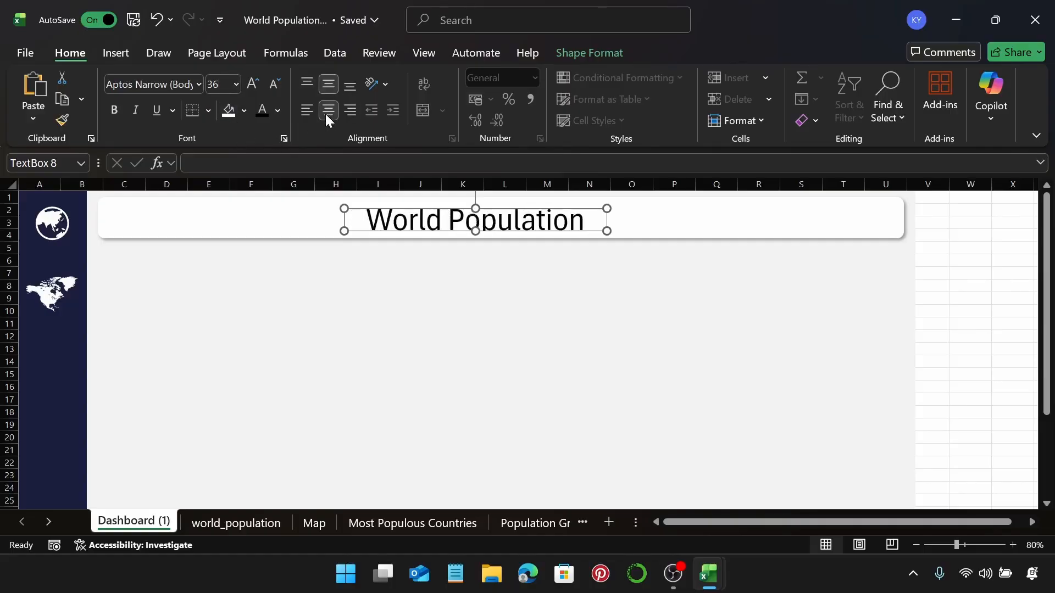
# Step: Widen the title text box to about 18.57 cm so the whole title fits on one line
pyautogui.moveTo(606, 231); pyautogui.dragTo(803, 234)
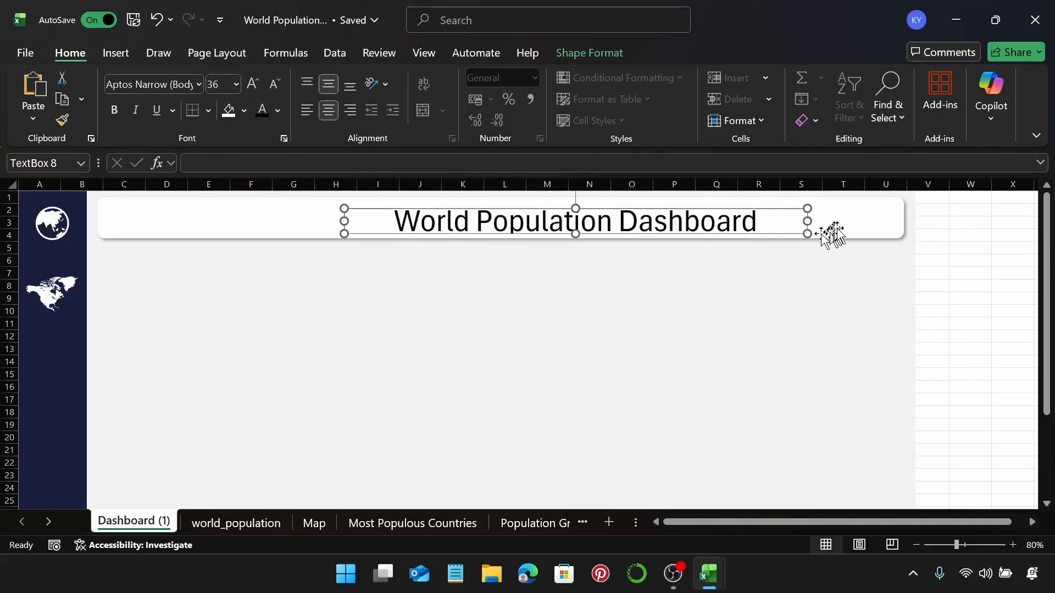
pyautogui.click(829, 229)
pyautogui.click(808, 223)
pyautogui.click(600, 55)
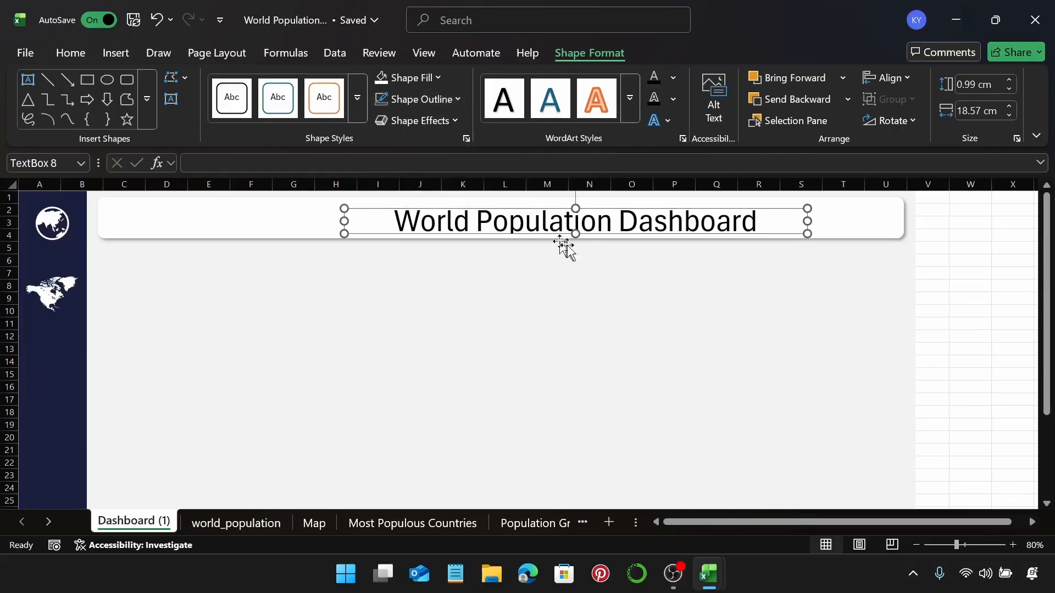
# Step: Remove the fill from the title text box
pyautogui.moveTo(571, 235); pyautogui.dragTo(572, 258)
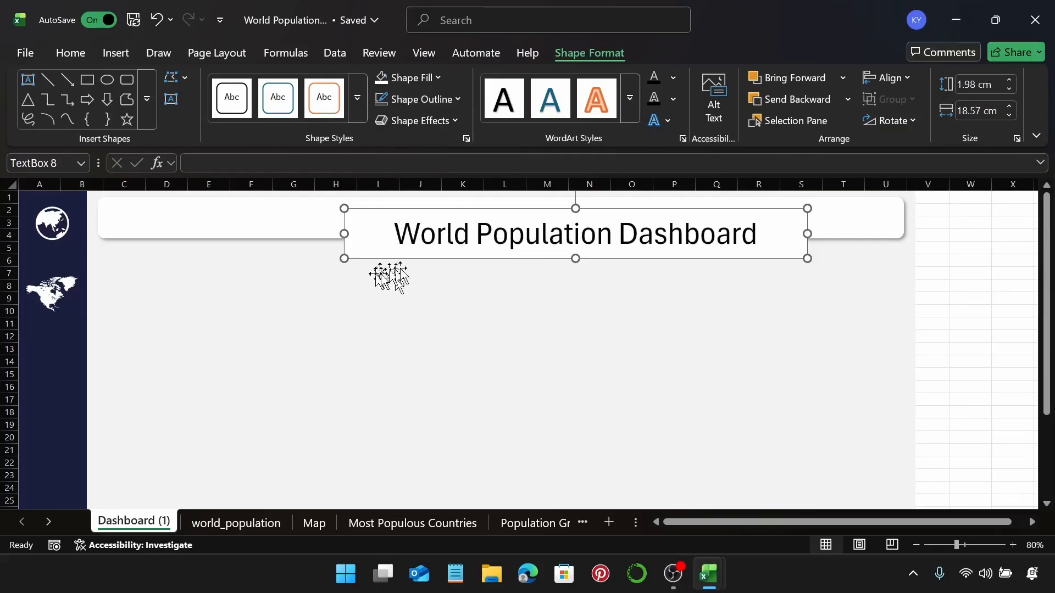
pyautogui.hotkey('ctrl', 'z')
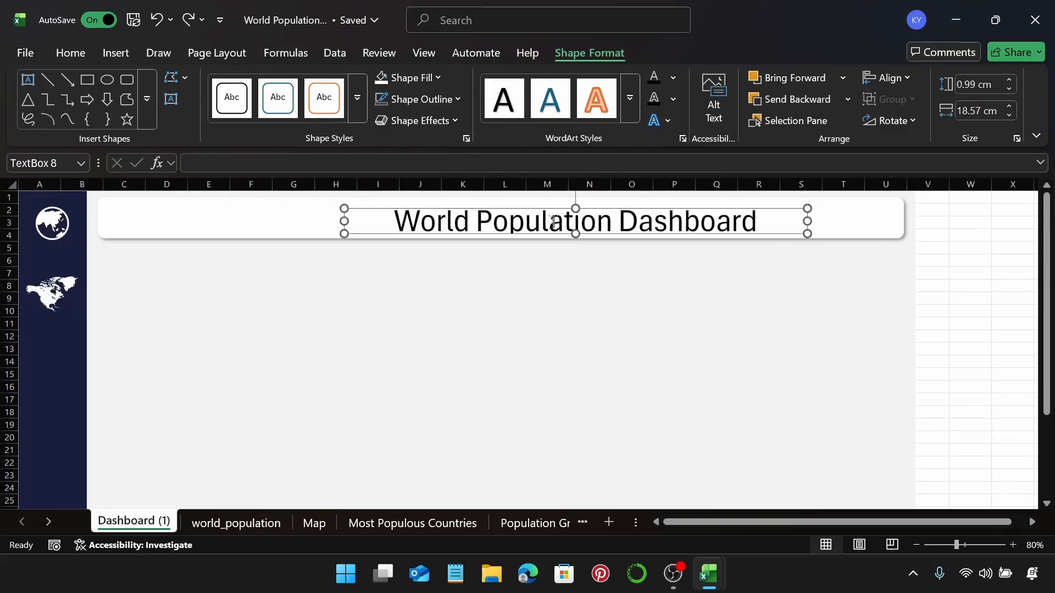
pyautogui.click(427, 83)
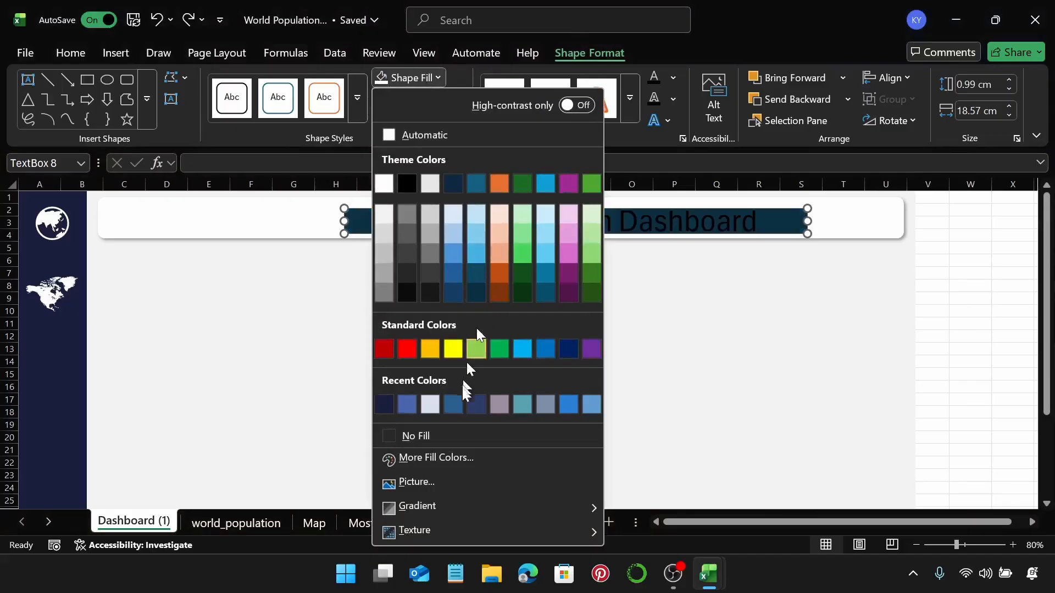
pyautogui.click(434, 436)
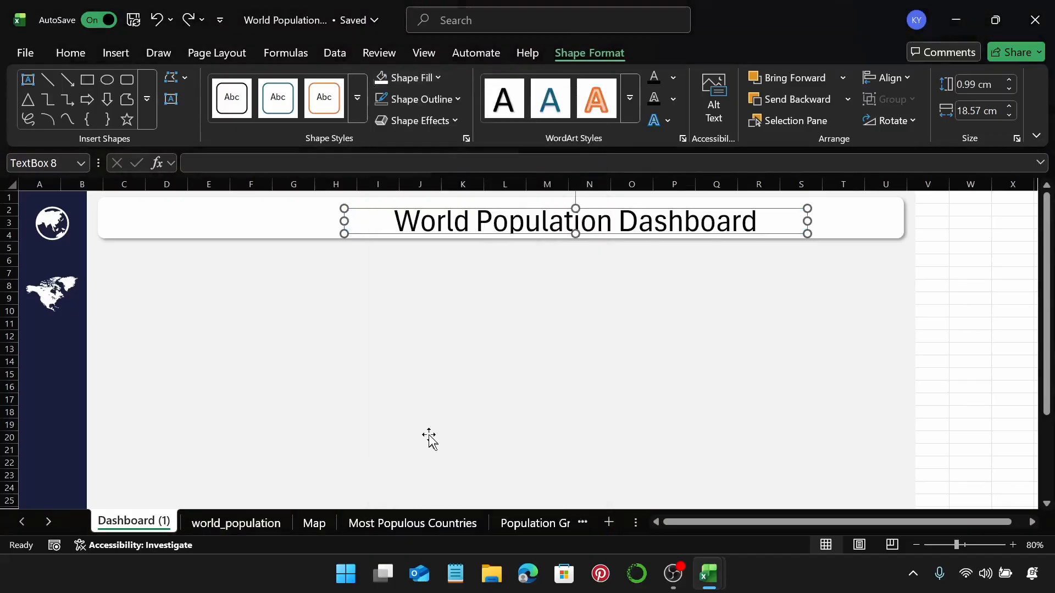
# Step: Resize the title text box to about 1.37 cm high and 19.43 cm wide around the middle of the banner
pyautogui.moveTo(344, 221); pyautogui.dragTo(267, 221)
pyautogui.moveTo(538, 208); pyautogui.dragTo(538, 198)
pyautogui.moveTo(805, 217); pyautogui.dragTo(753, 217)
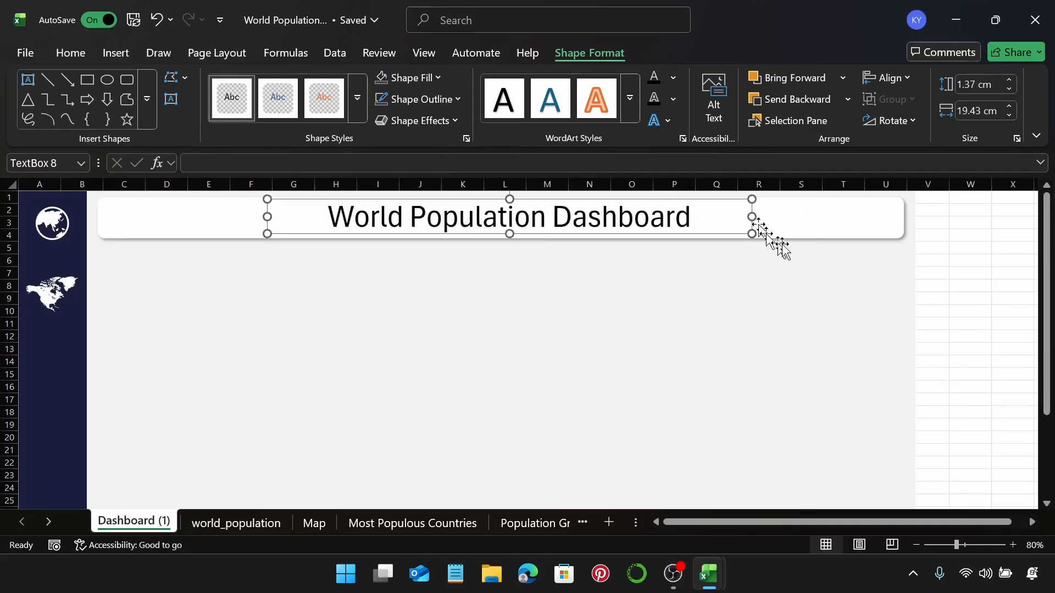
# Step: Align the title text box with the white banner using Align Center and Align Middle, and deselect both shapes
pyautogui.click(833, 226)
pyautogui.keyDown('shift'); pyautogui.click(602, 230); pyautogui.keyUp('shift')
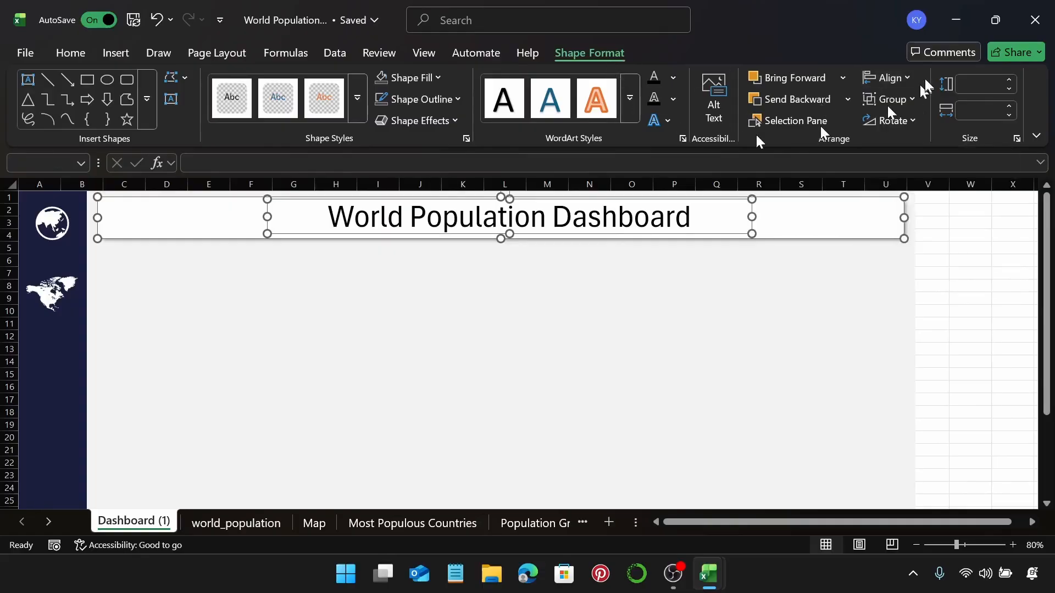
pyautogui.click(896, 84)
pyautogui.click(904, 129)
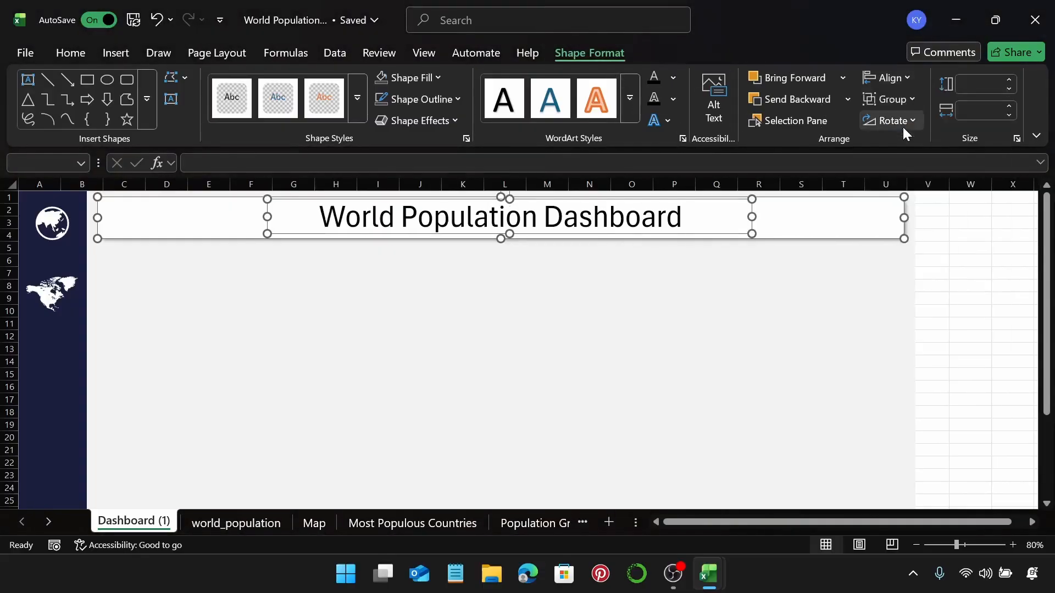
pyautogui.click(887, 81)
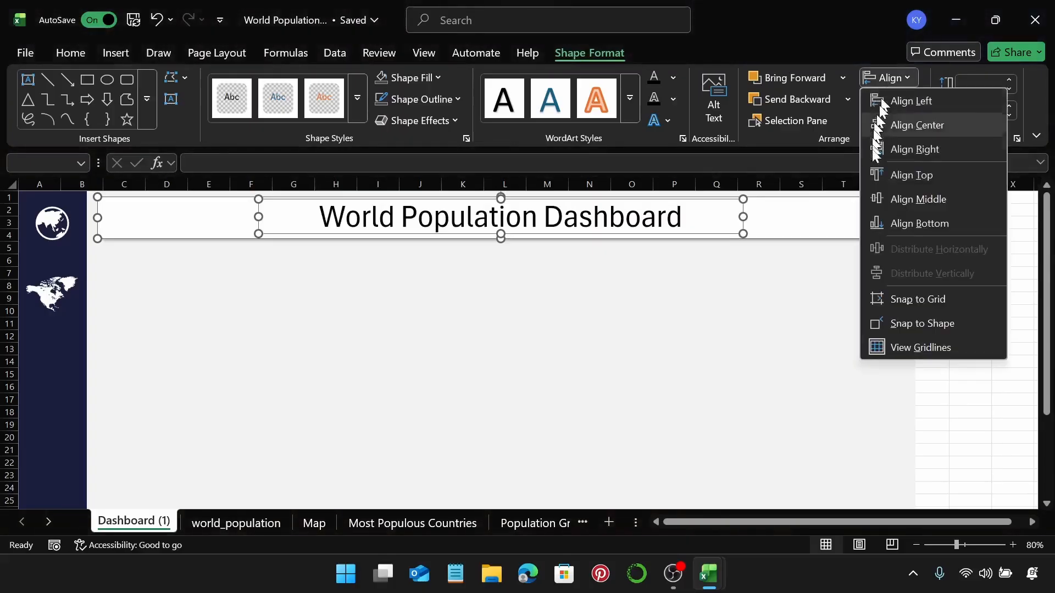
pyautogui.click(885, 198)
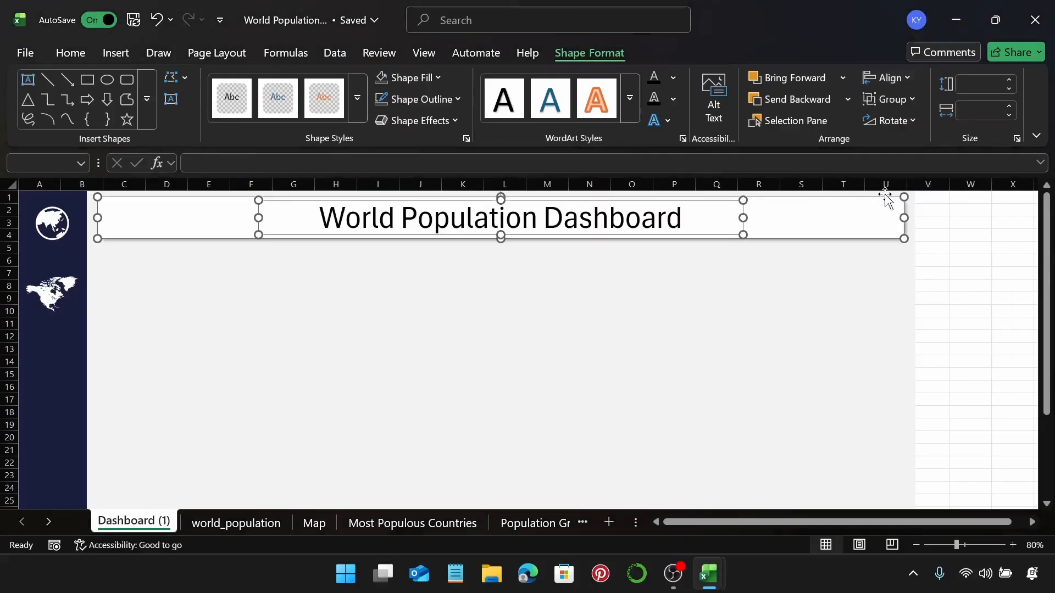
pyautogui.click(896, 243)
pyautogui.click(927, 239)
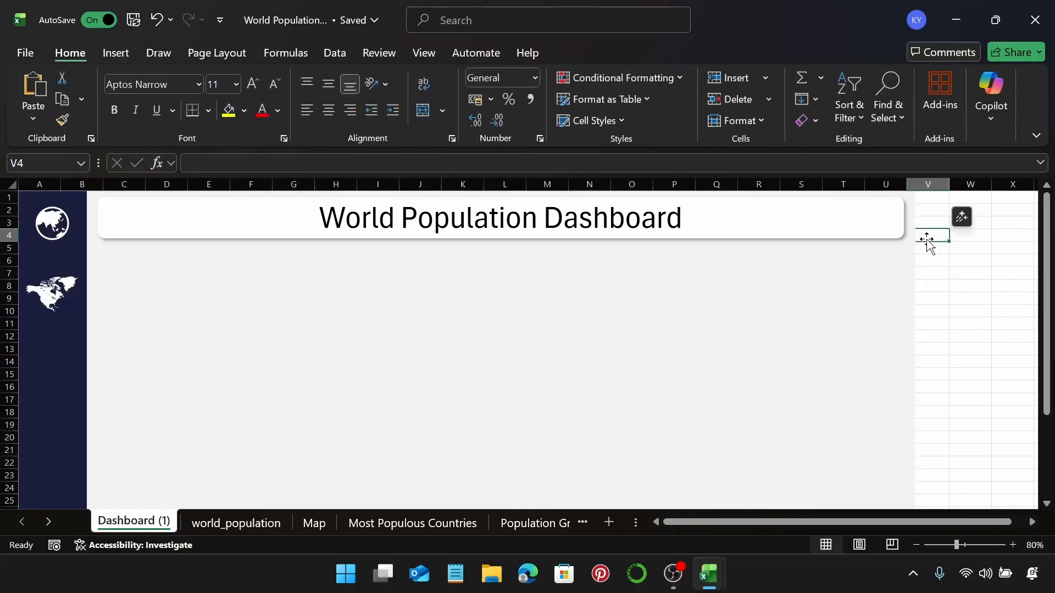
pyautogui.press('Home')
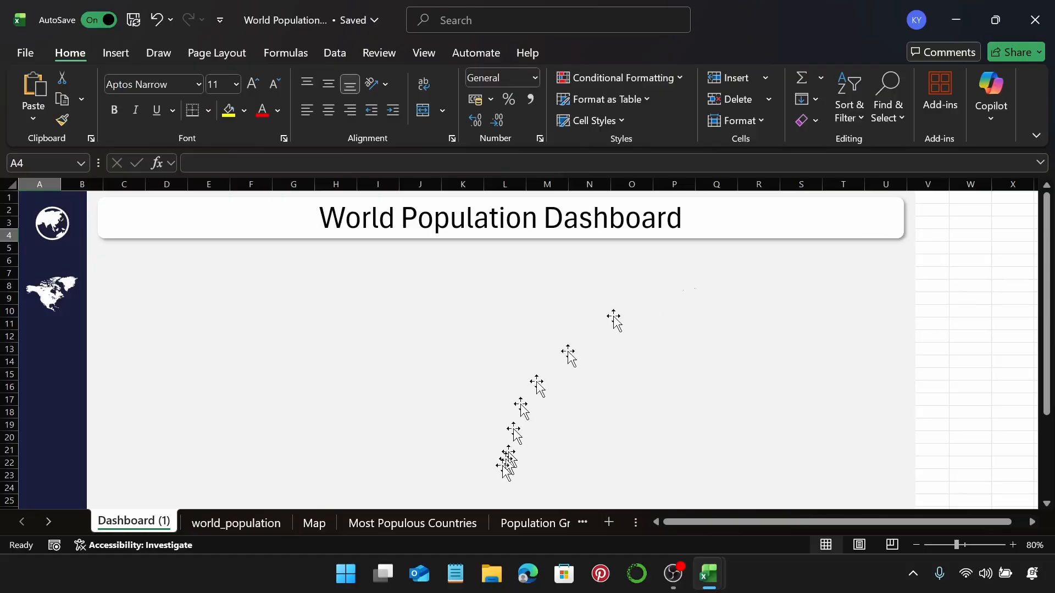
# Step: Copy the Most Populous Countries (2022) chart onto the Dashboard (1) sheet, place it under the banner's left end, and close the PivotChart Fields pane
pyautogui.click(407, 522)
pyautogui.click(358, 230)
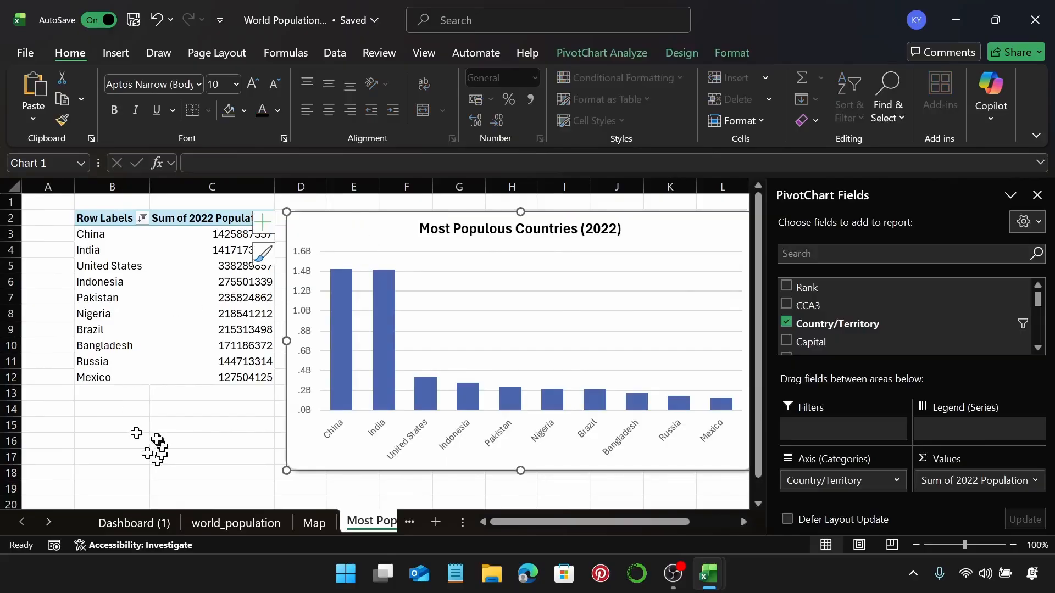
pyautogui.click(134, 522)
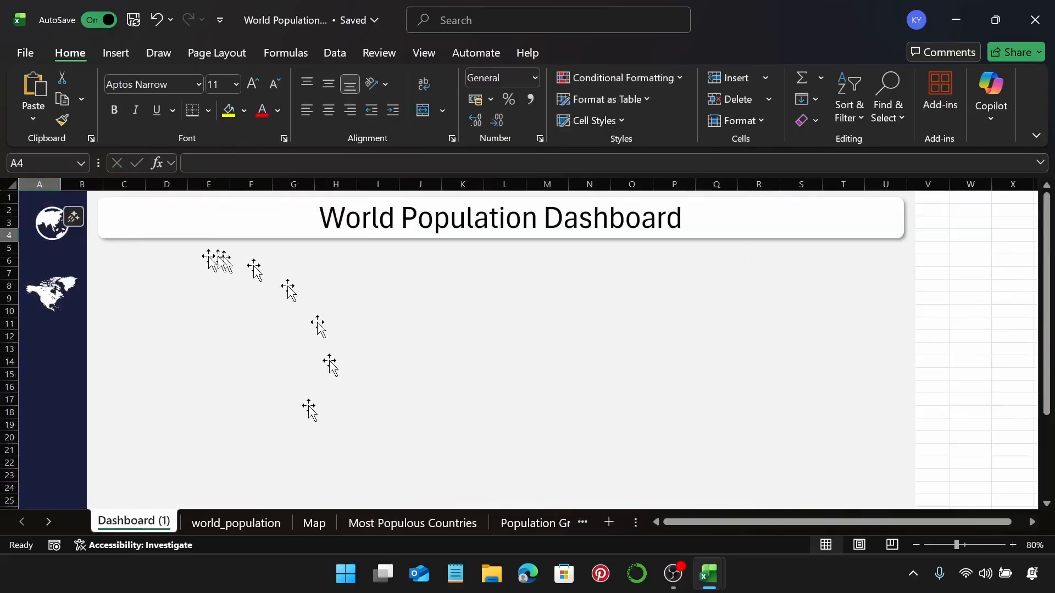
pyautogui.click(130, 282)
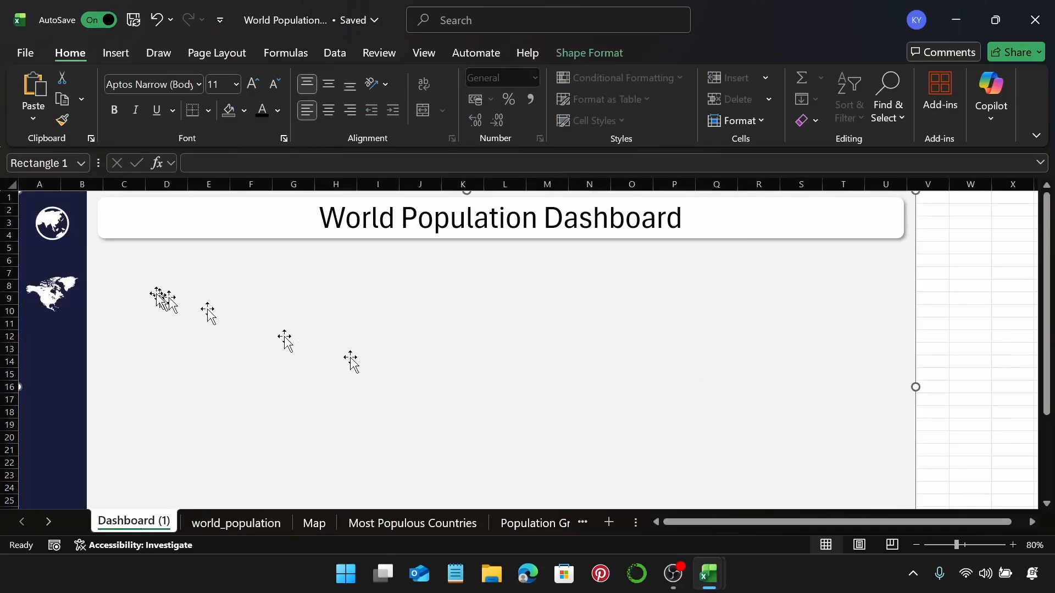
pyautogui.hotkey('ctrl', 'v')
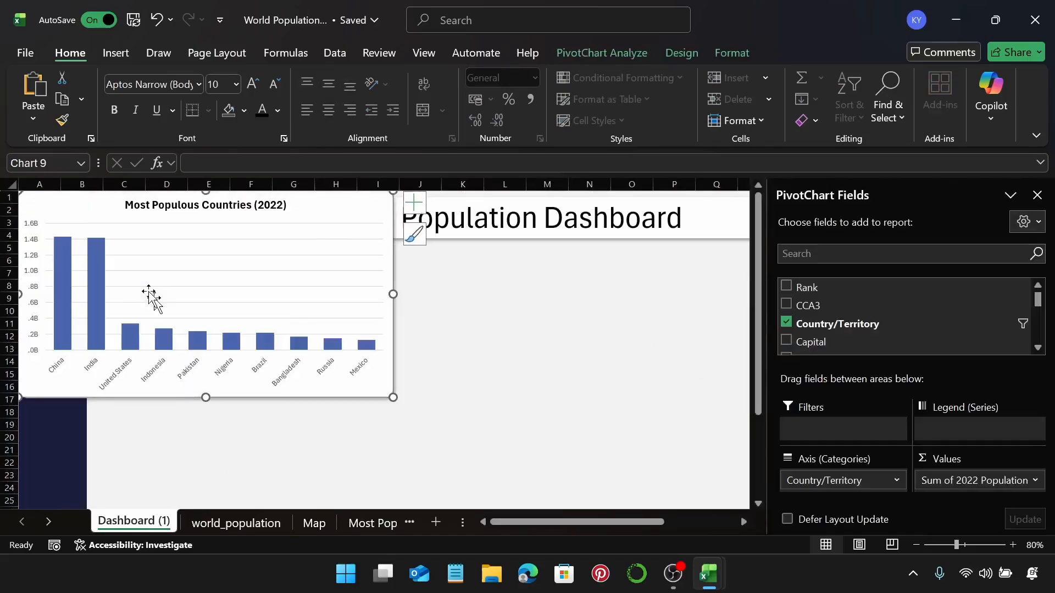
pyautogui.moveTo(67, 214); pyautogui.dragTo(149, 269)
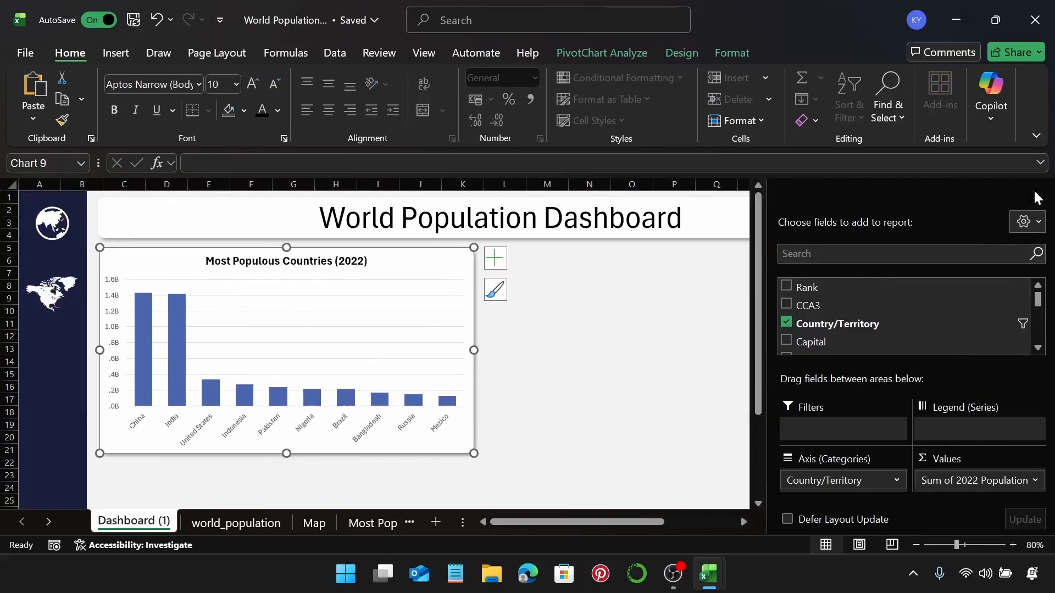
pyautogui.click(1037, 196)
# Step: Copy the World Population Growth (1970-2022) chart onto the Dashboard (1) sheet and place it right of the Most Populous Countries chart
pyautogui.click(530, 526)
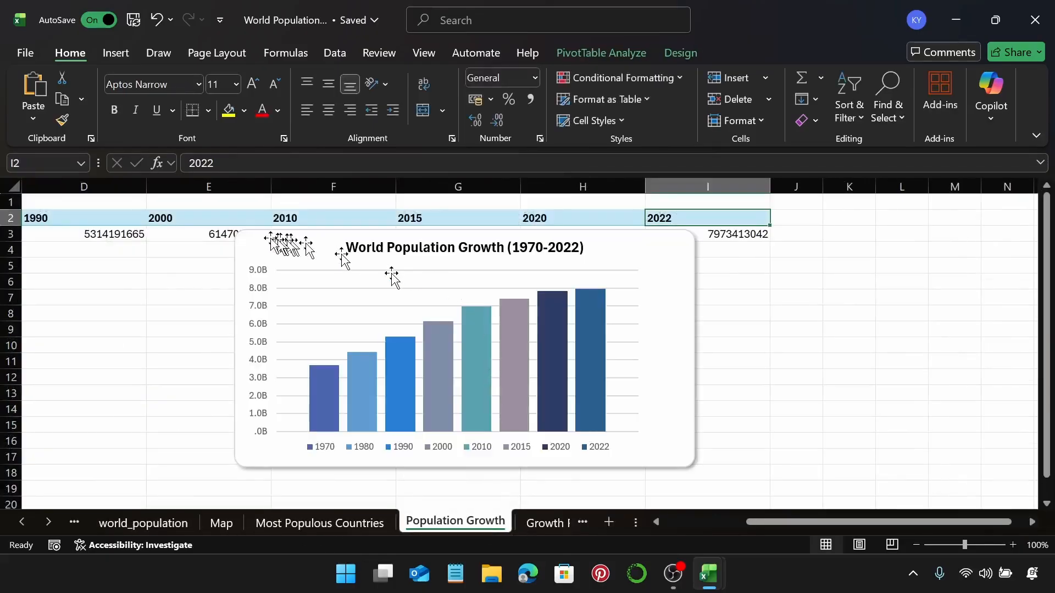
pyautogui.click(269, 247)
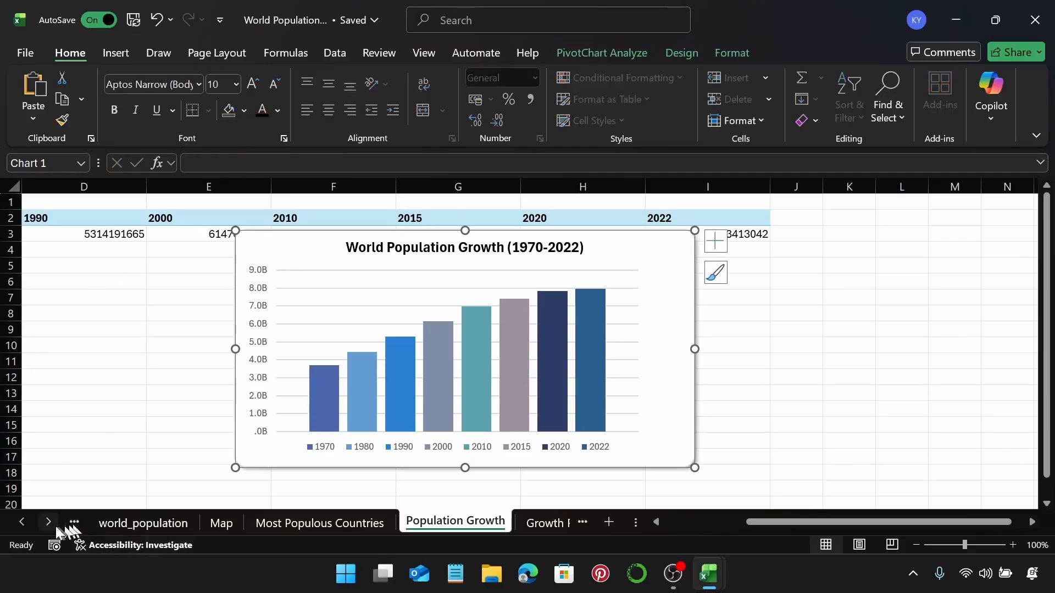
pyautogui.click(24, 523)
pyautogui.click(24, 523)
pyautogui.click(126, 522)
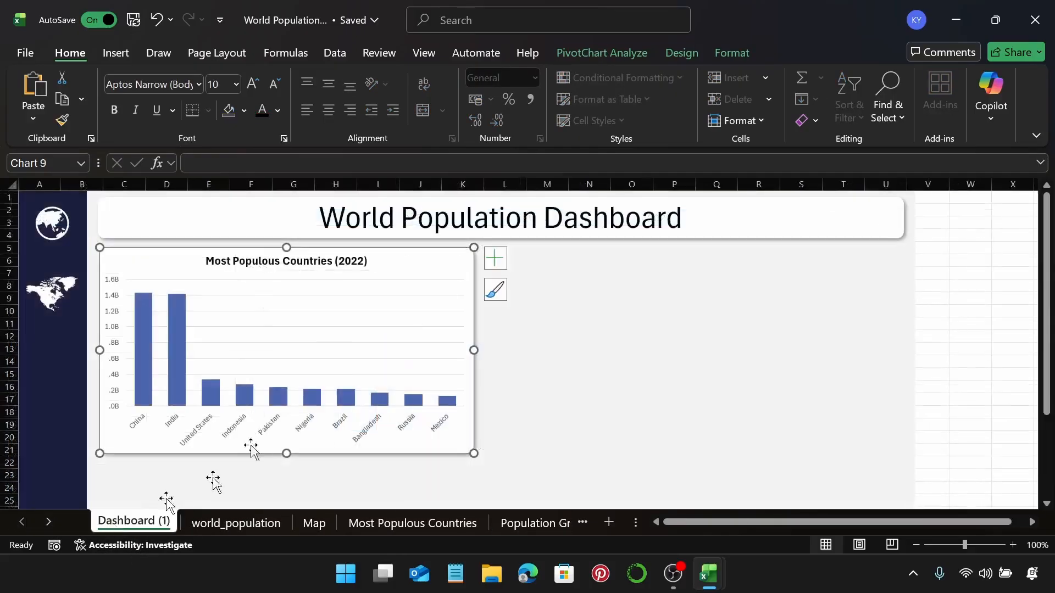
pyautogui.click(523, 268)
pyautogui.hotkey('ctrl', 'v')
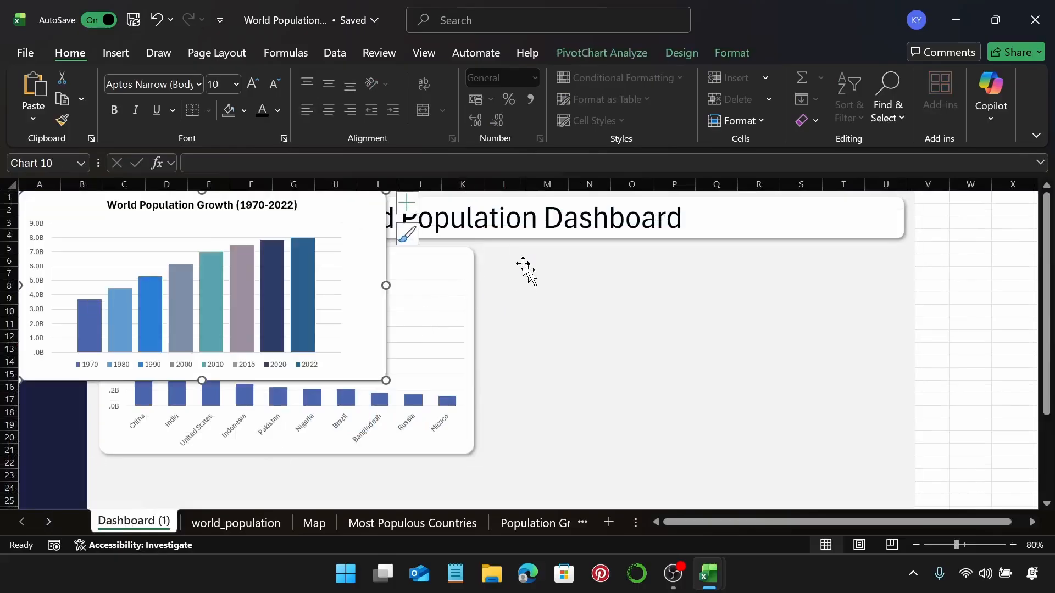
pyautogui.moveTo(323, 200); pyautogui.dragTo(746, 266)
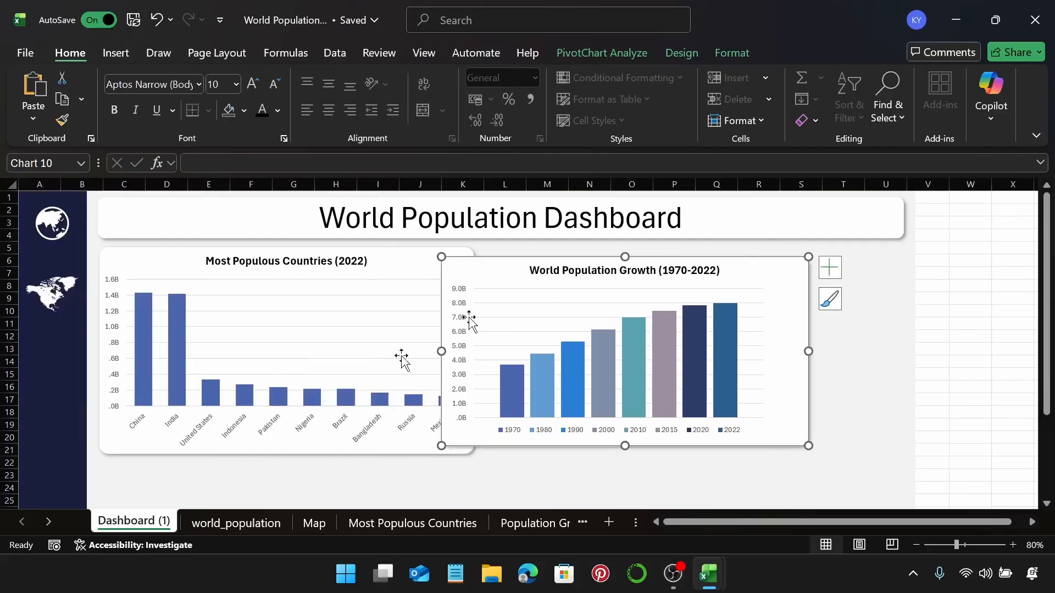
# Step: Copy the Growth Rate by Countries chart onto the Dashboard (1) sheet and place it at the right end of the upper chart row
pyautogui.click(503, 528)
pyautogui.click(530, 523)
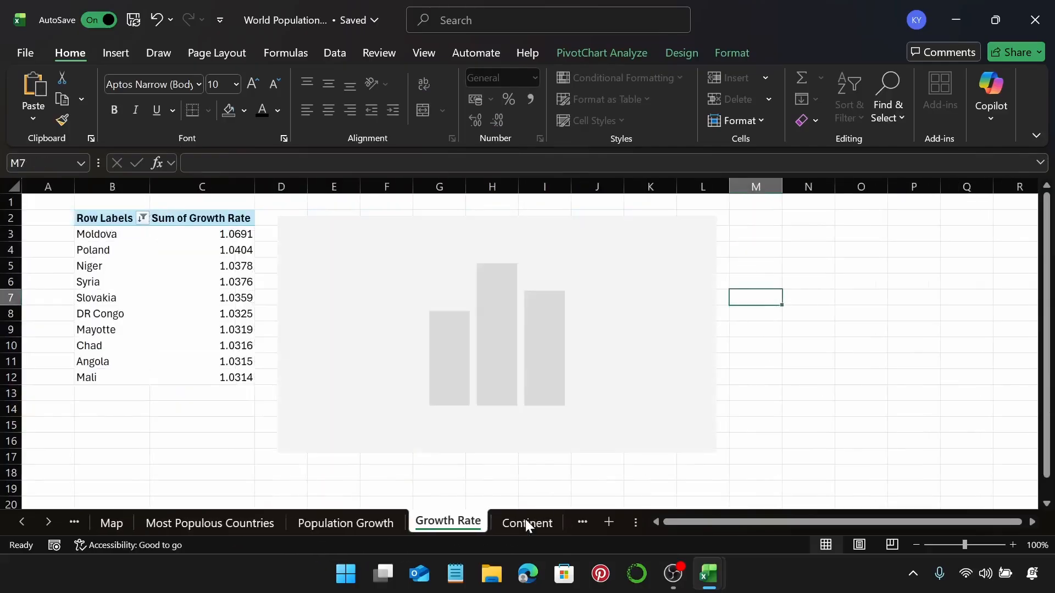
pyautogui.click(663, 245)
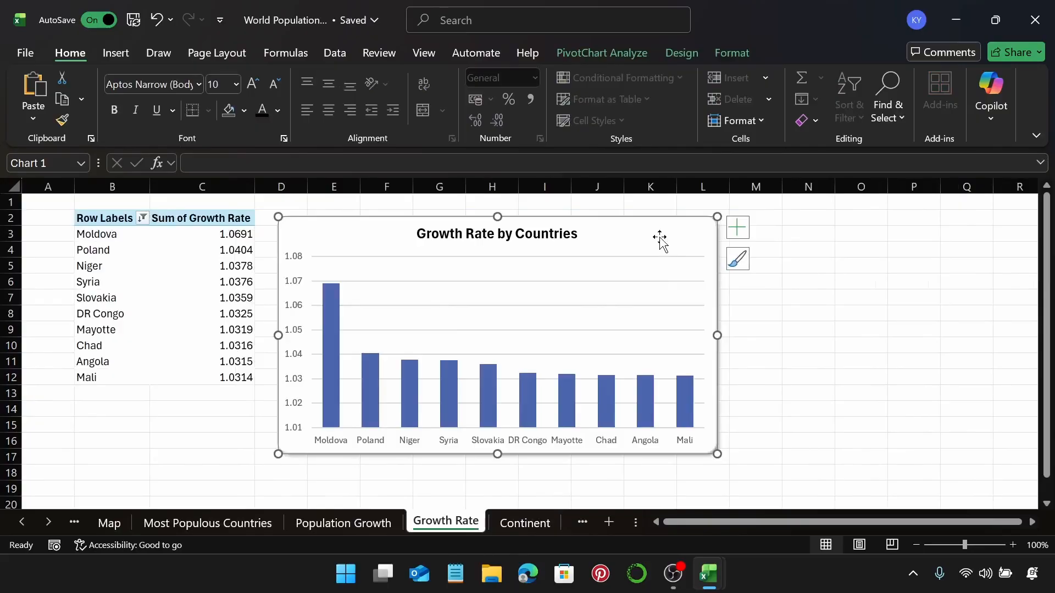
pyautogui.click(21, 522)
pyautogui.click(21, 522)
pyautogui.click(104, 522)
pyautogui.click(865, 265)
pyautogui.hotkey('ctrl', 'v')
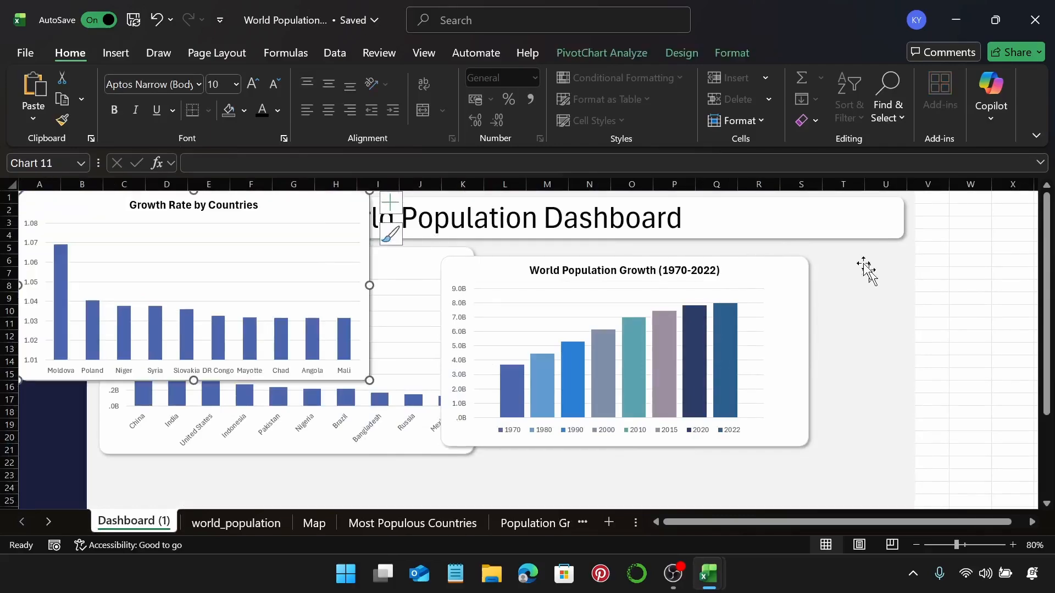
pyautogui.moveTo(318, 207); pyautogui.dragTo(988, 262)
# Step: Copy the Population Distribution by Continent chart from the Continent sheet
pyautogui.scroll(-2, 776, 372)
pyautogui.scroll(-3, 775, 372)
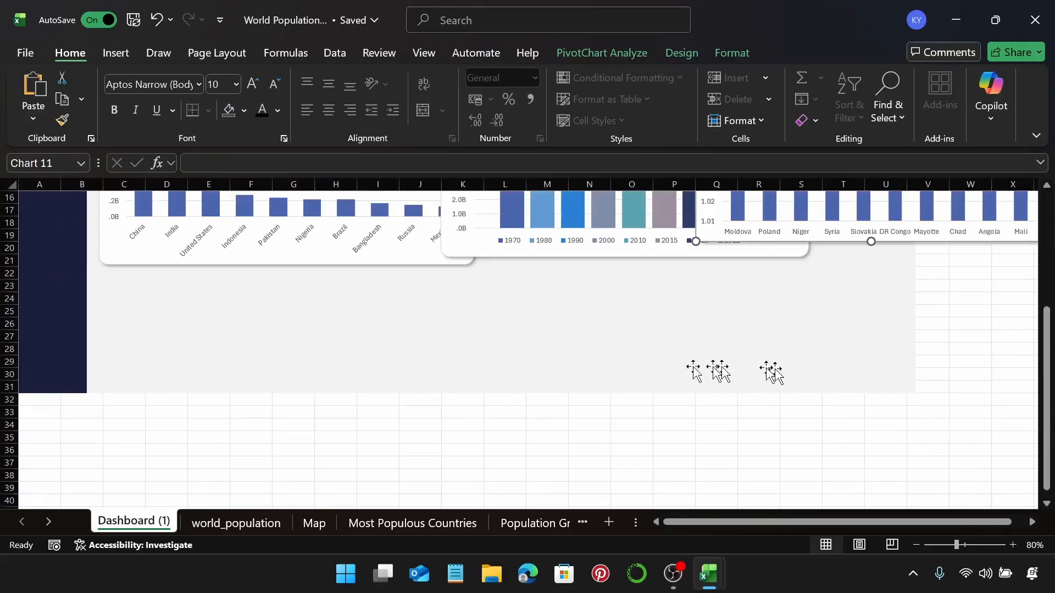
pyautogui.click(43, 522)
pyautogui.click(42, 522)
pyautogui.click(42, 522)
pyautogui.click(460, 523)
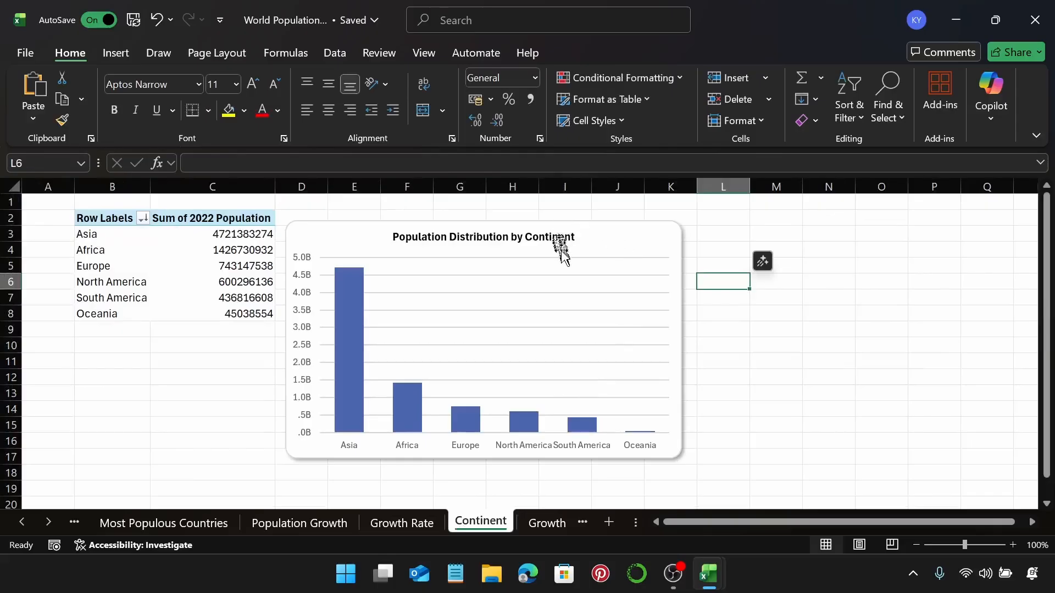
pyautogui.click(627, 243)
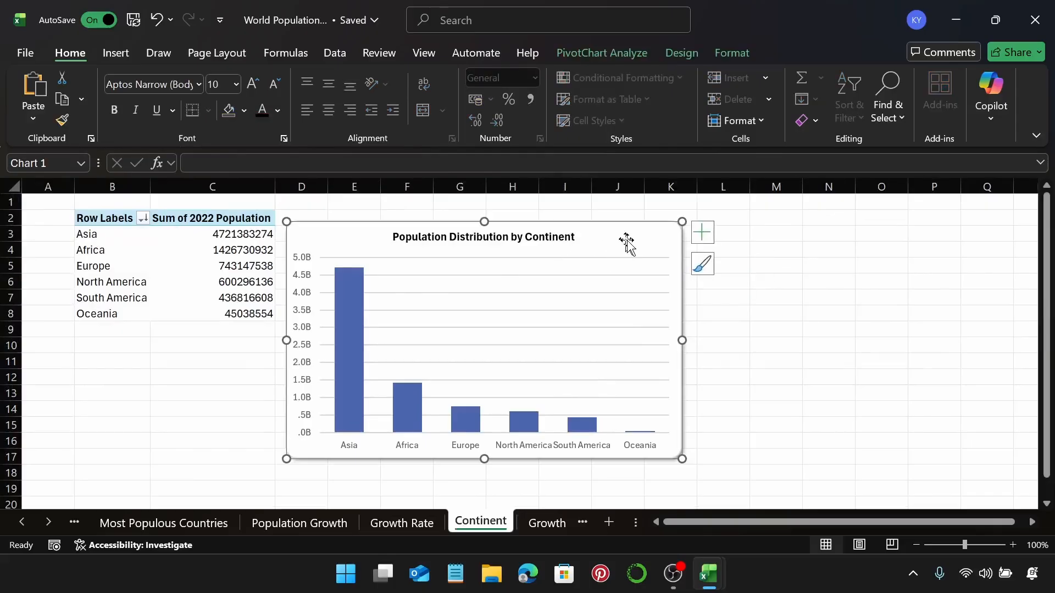
# Step: Paste the continent chart into the Dashboard (1) sheet and place it below the Most Populous Countries chart
pyautogui.click(15, 522)
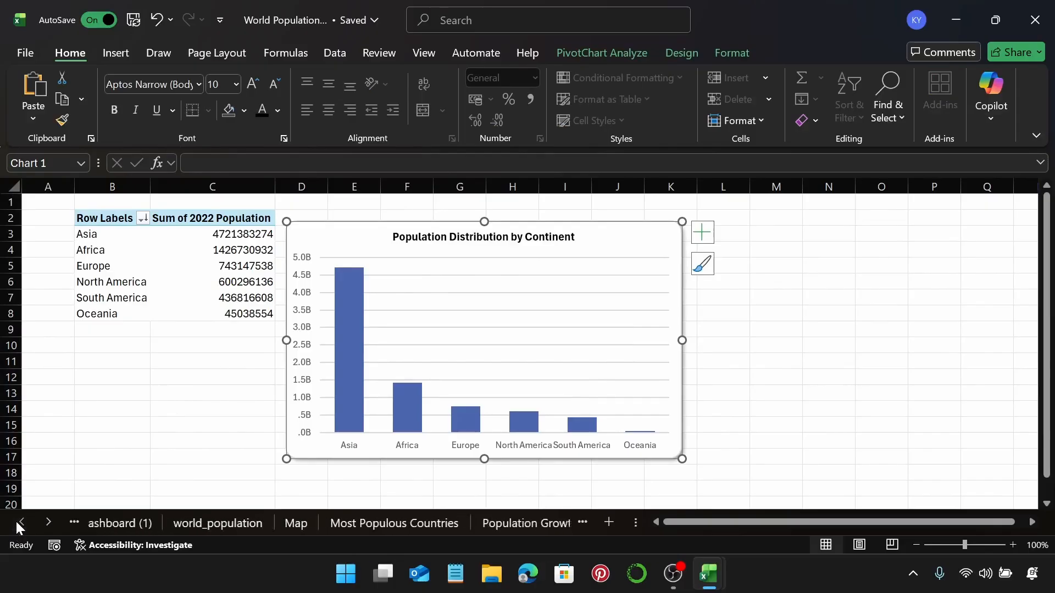
pyautogui.click(129, 522)
pyautogui.click(129, 342)
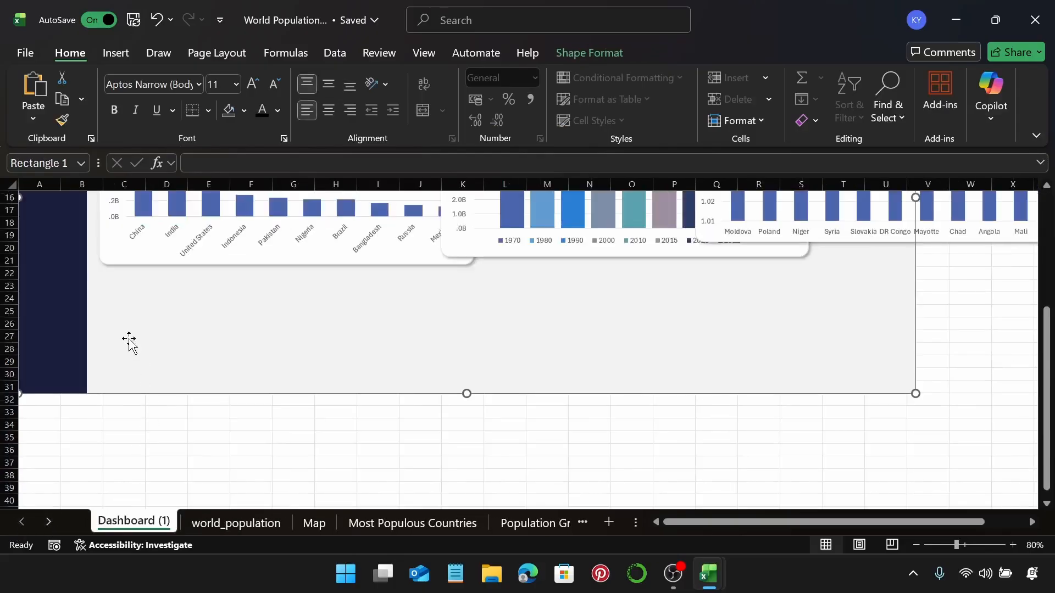
pyautogui.hotkey('ctrl', 'v')
pyautogui.scroll(3, 129, 339)
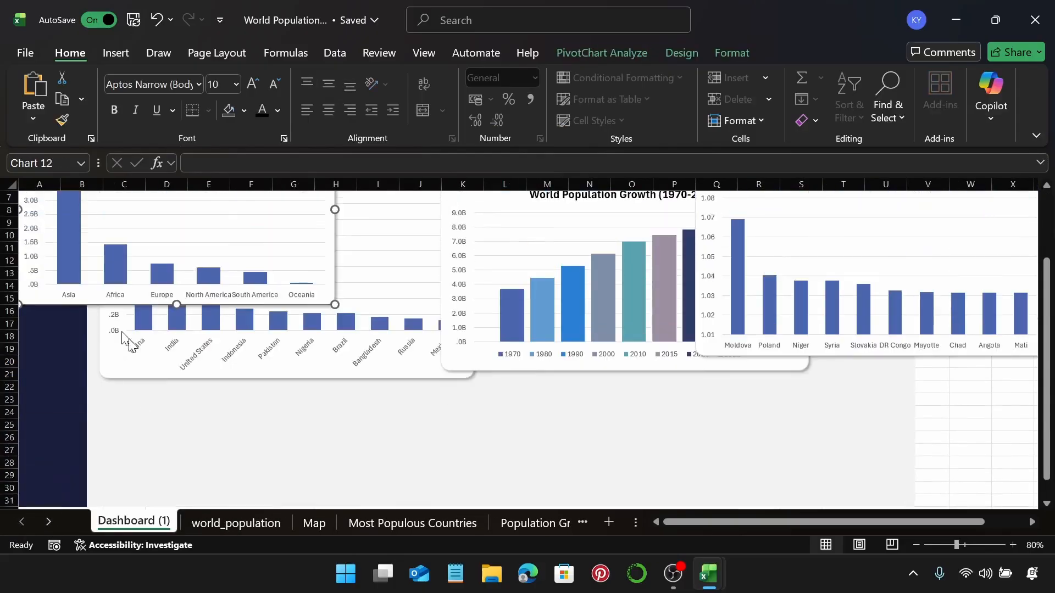
pyautogui.scroll(2, 28, 226)
pyautogui.moveTo(70, 216); pyautogui.dragTo(134, 501)
pyautogui.scroll(-7, 254, 377)
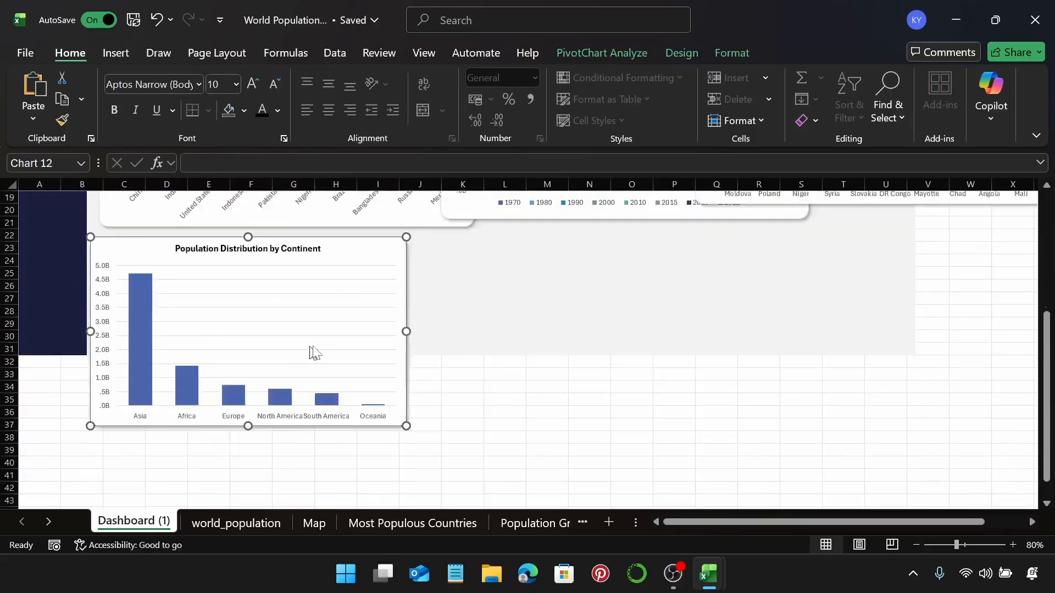
# Step: Copy the Top 10 Countries by Density chart from the Density sheet and paste it at cell K35 of the Dashboard (1) sheet
pyautogui.click(447, 364)
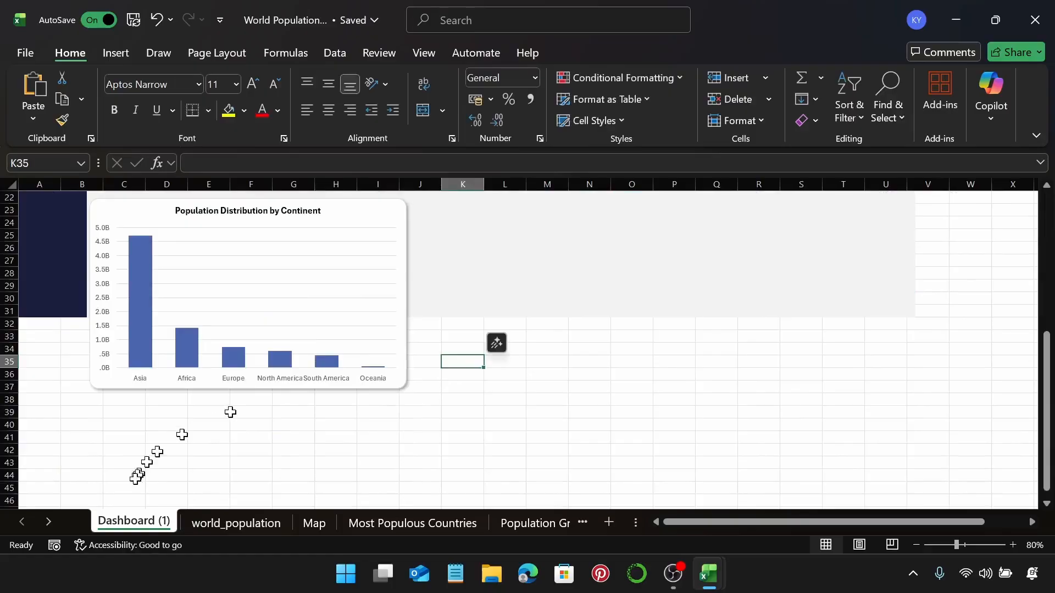
pyautogui.click(48, 522)
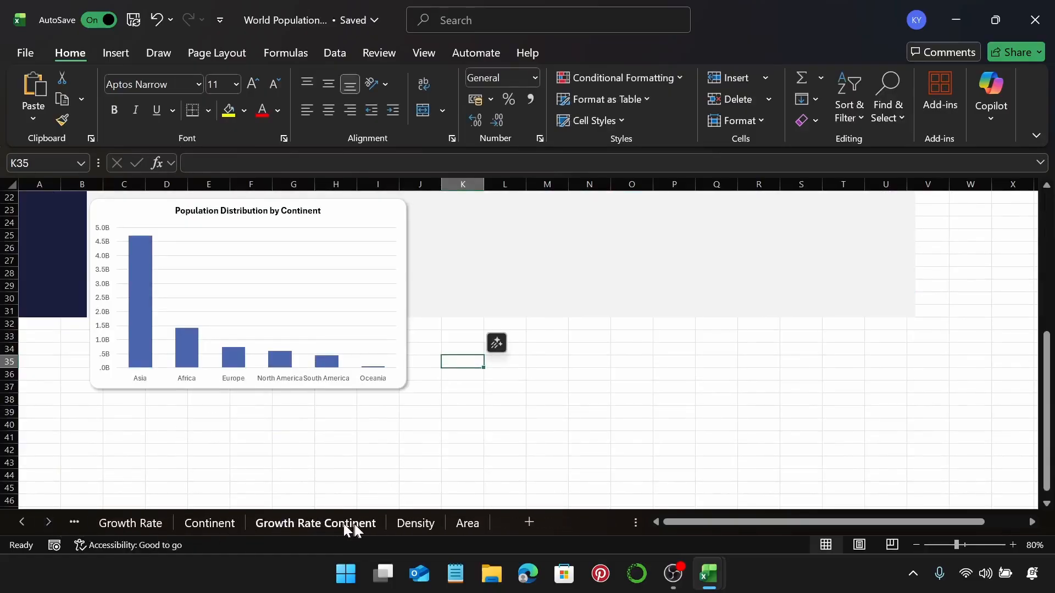
pyautogui.click(415, 523)
pyautogui.click(362, 222)
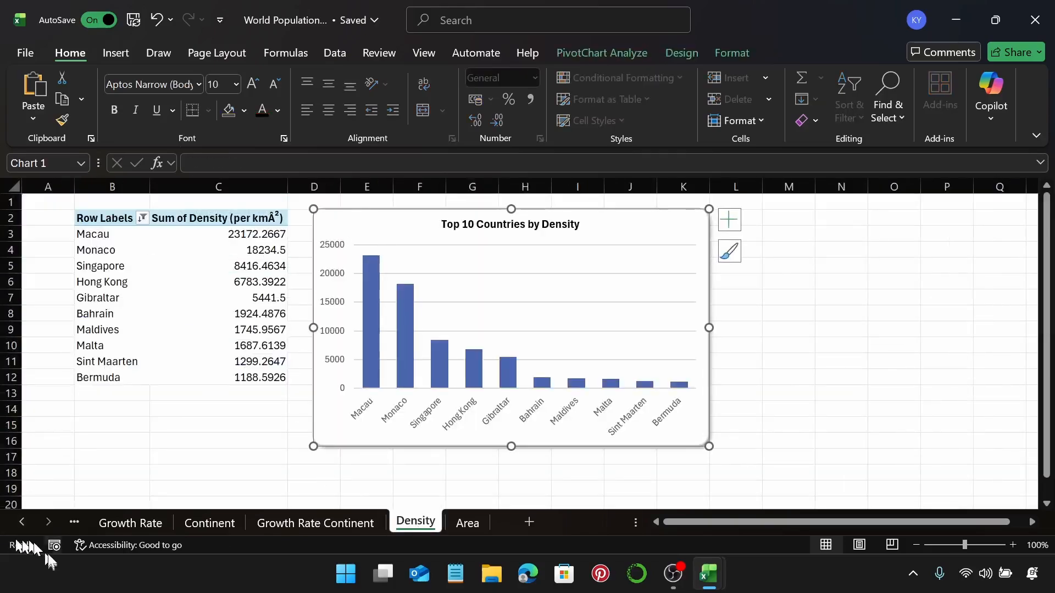
pyautogui.click(23, 522)
pyautogui.click(23, 521)
pyautogui.click(127, 523)
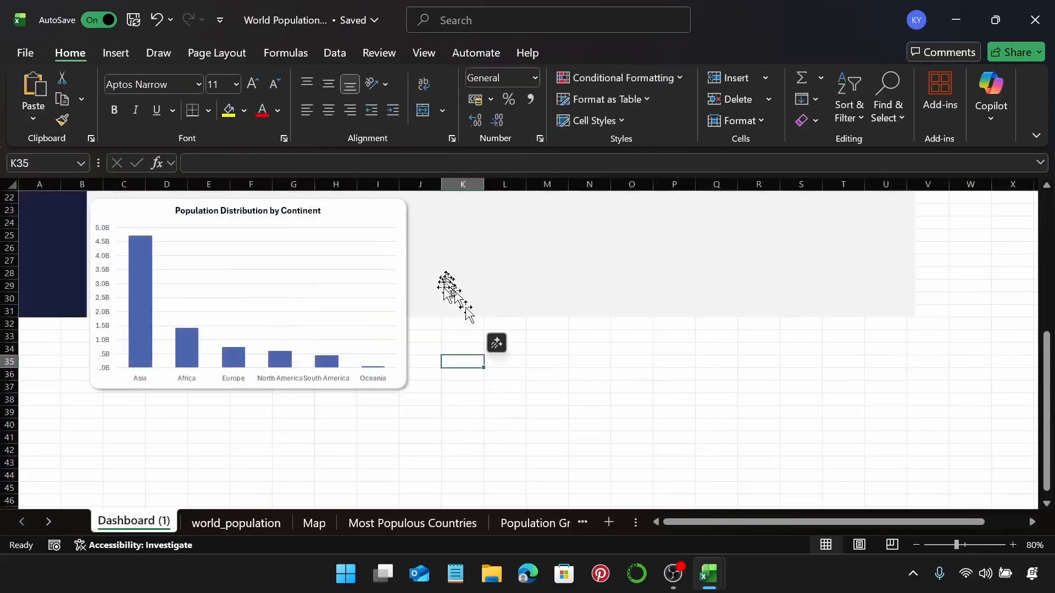
pyautogui.hotkey('ctrl', 'v')
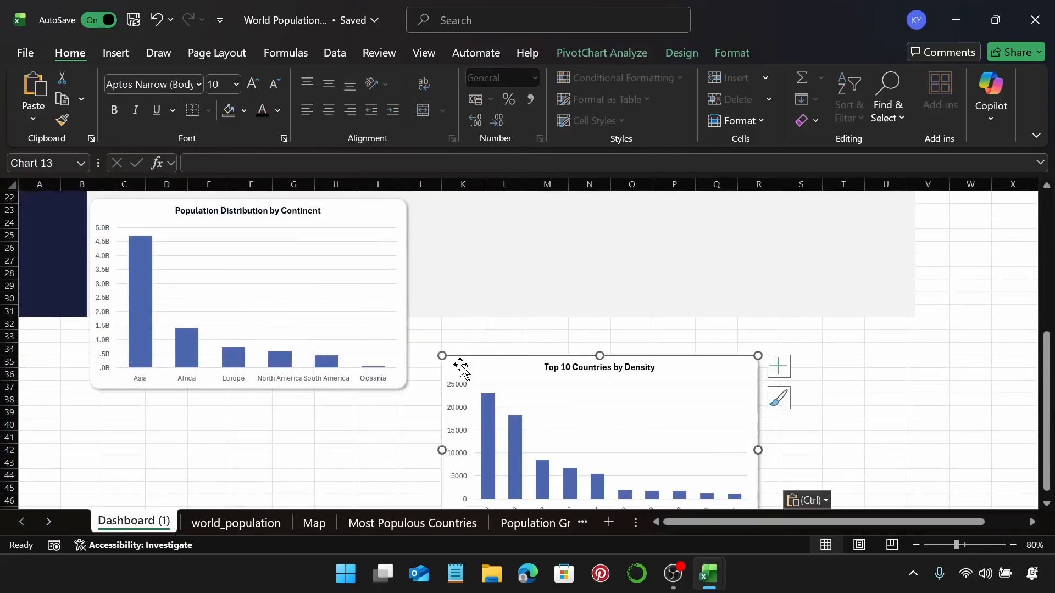
# Step: Select cell T35 on the dashboard as the paste location and copy the Top 10 Countries by Area chart from the Area sheet
pyautogui.click(829, 367)
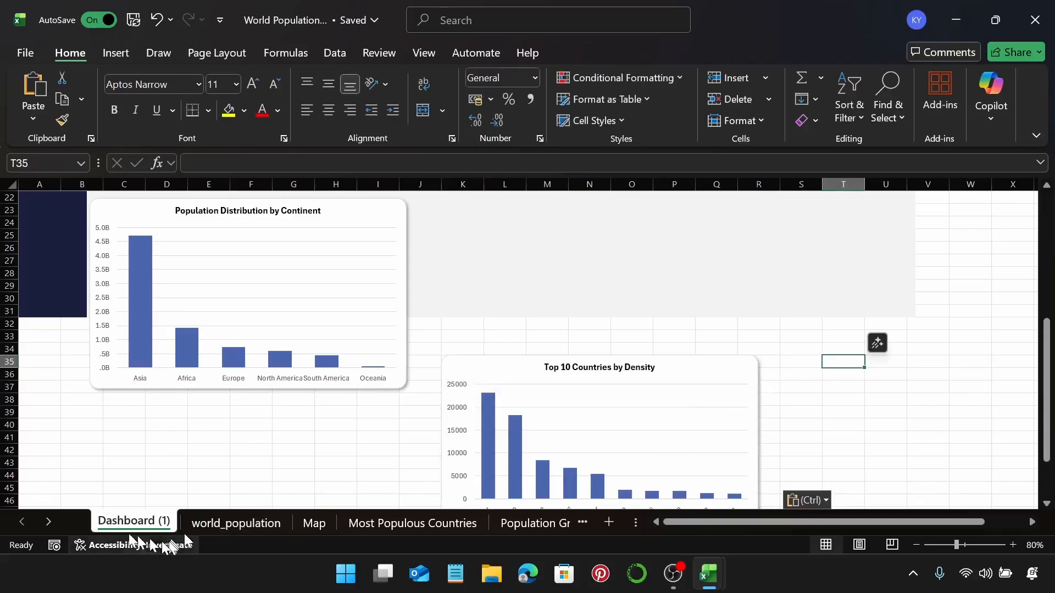
pyautogui.click(54, 521)
pyautogui.click(49, 521)
pyautogui.click(49, 522)
pyautogui.click(48, 521)
pyautogui.click(48, 522)
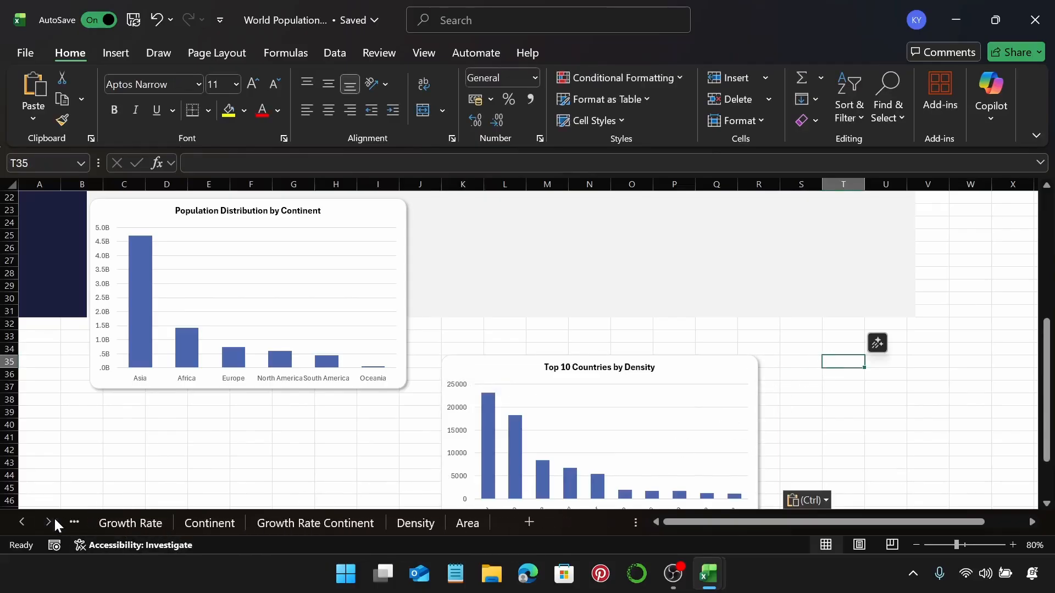
pyautogui.click(465, 522)
pyautogui.click(384, 227)
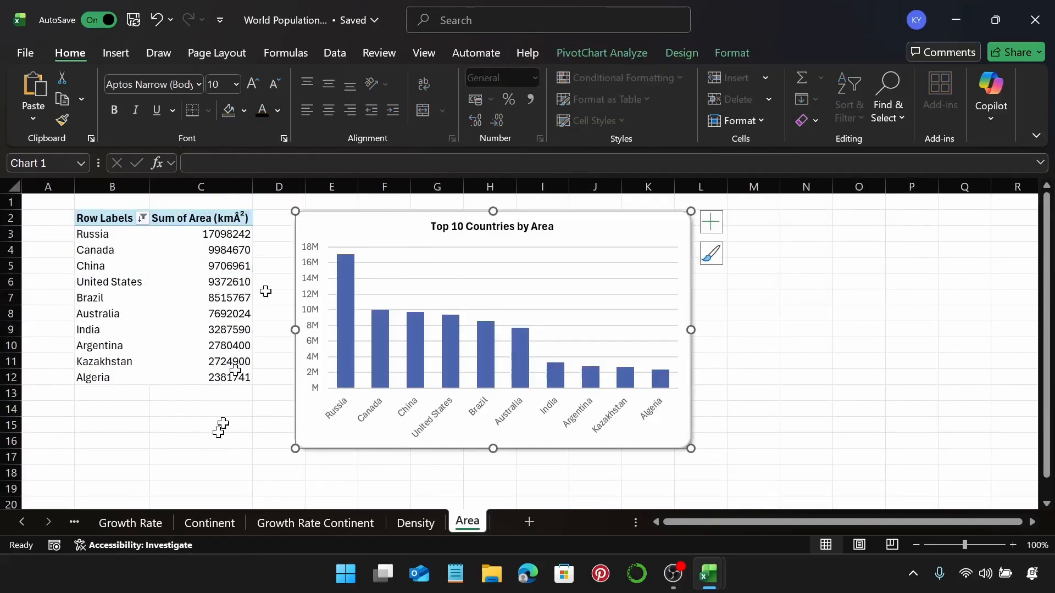
# Step: Paste the area chart into the Dashboard (1) sheet and move it and the density chart up into the row beside the continent chart
pyautogui.click(16, 525)
pyautogui.click(16, 524)
pyautogui.click(16, 524)
pyautogui.click(17, 525)
pyautogui.click(16, 525)
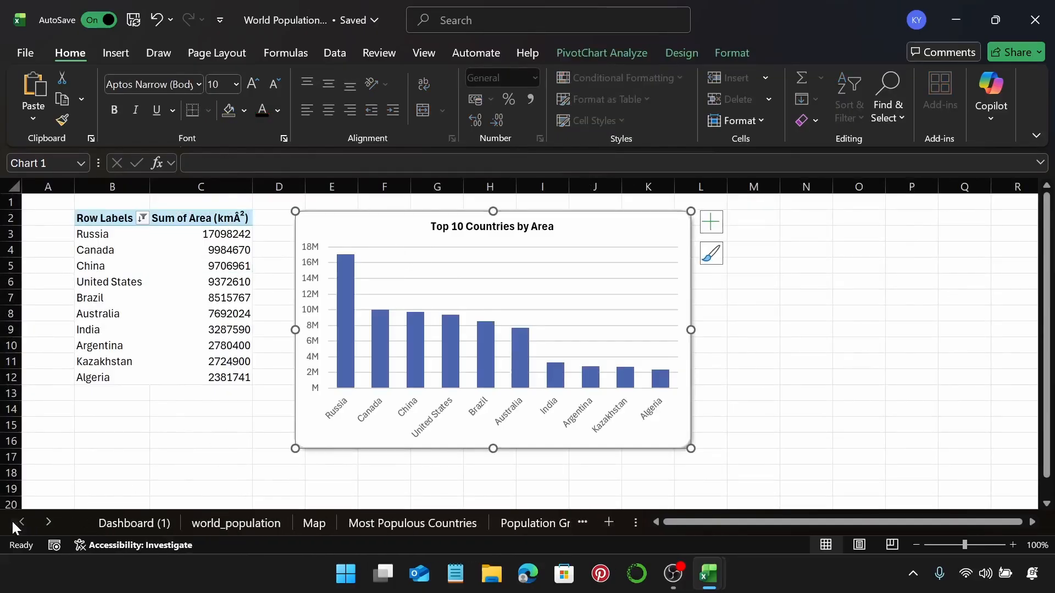
pyautogui.click(96, 523)
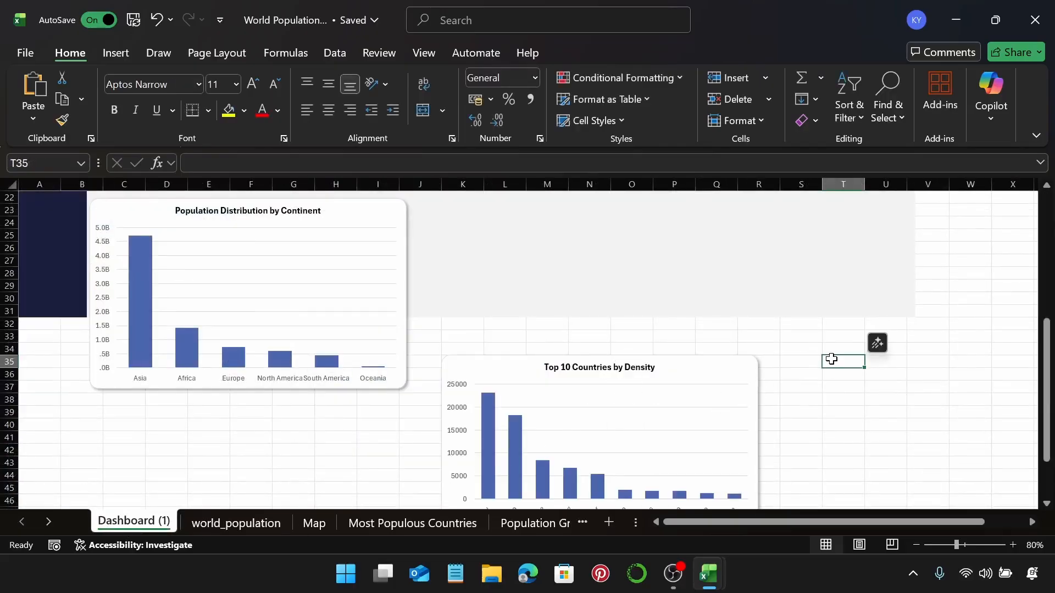
pyautogui.hotkey('ctrl', 'v')
pyautogui.moveTo(895, 369); pyautogui.dragTo(829, 286)
pyautogui.moveTo(508, 366); pyautogui.dragTo(511, 244)
# Step: Set the height of the three upper charts, Most Populous Countries, World Population Growth and Growth Rate by Countries, to 7 cm together
pyautogui.scroll(7, 598, 287)
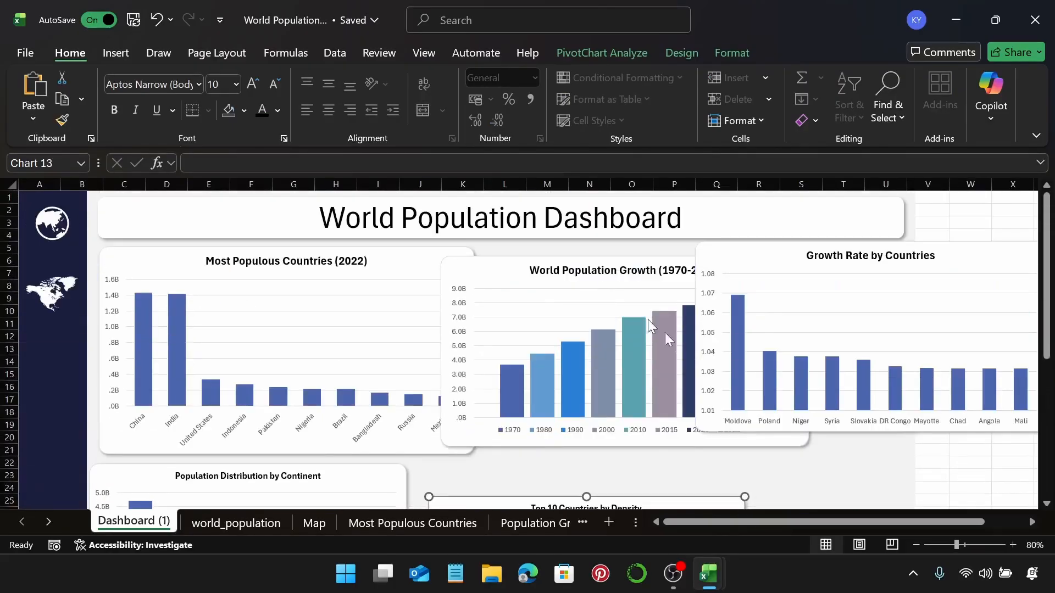
pyautogui.click(154, 261)
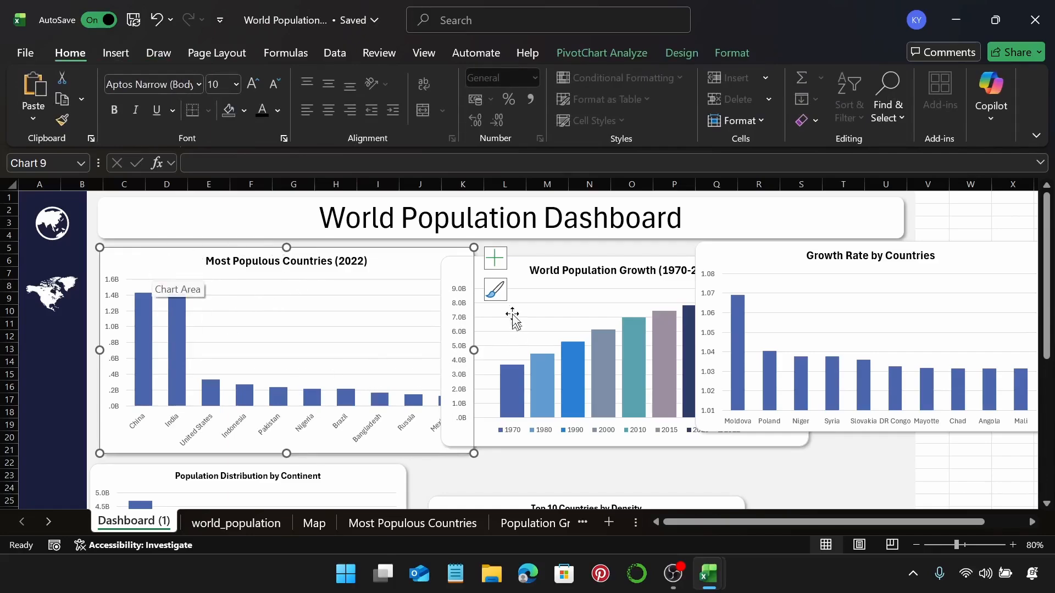
pyautogui.keyDown('ctrl'); pyautogui.click(451, 271); pyautogui.keyUp('ctrl')
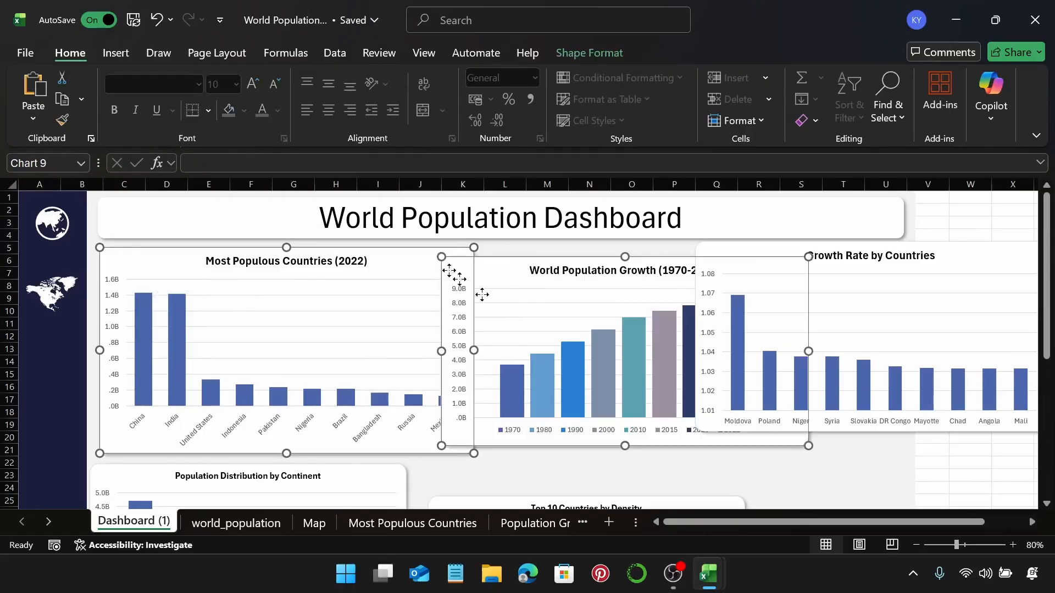
pyautogui.keyDown('ctrl'); pyautogui.click(728, 248); pyautogui.keyUp('ctrl')
pyautogui.click(592, 53)
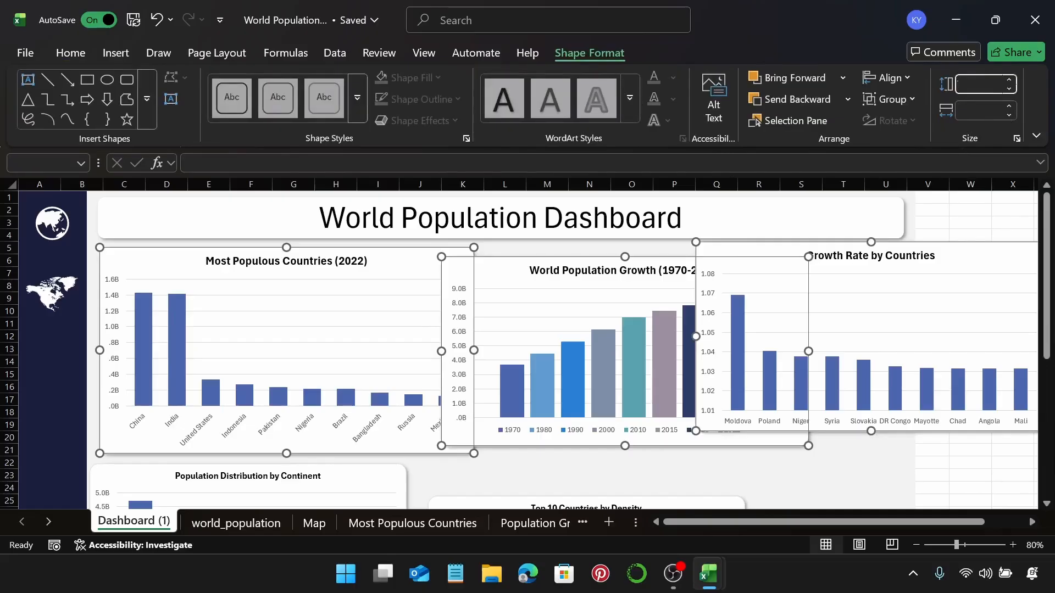
pyautogui.write('7')
pyautogui.press('Return')
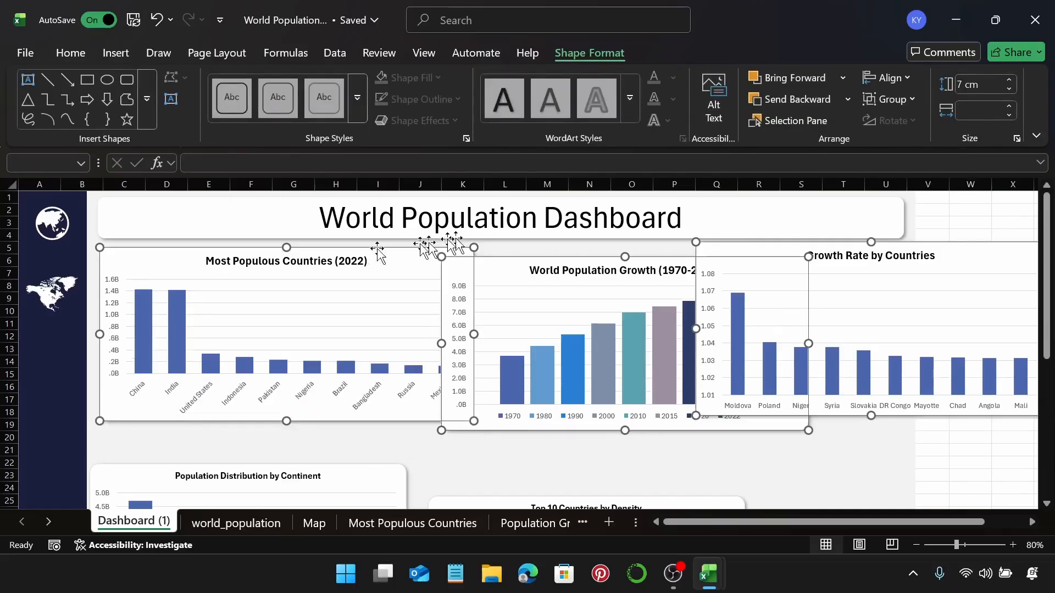
# Step: Set the width of the Most Populous Countries chart to 11.5 cm
pyautogui.click(149, 254)
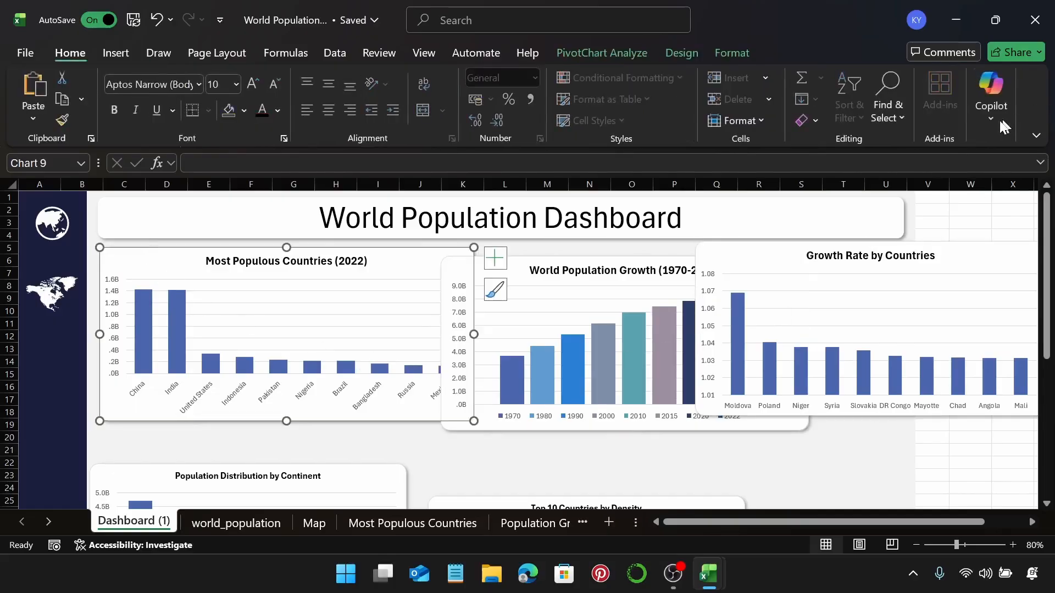
pyautogui.click(732, 53)
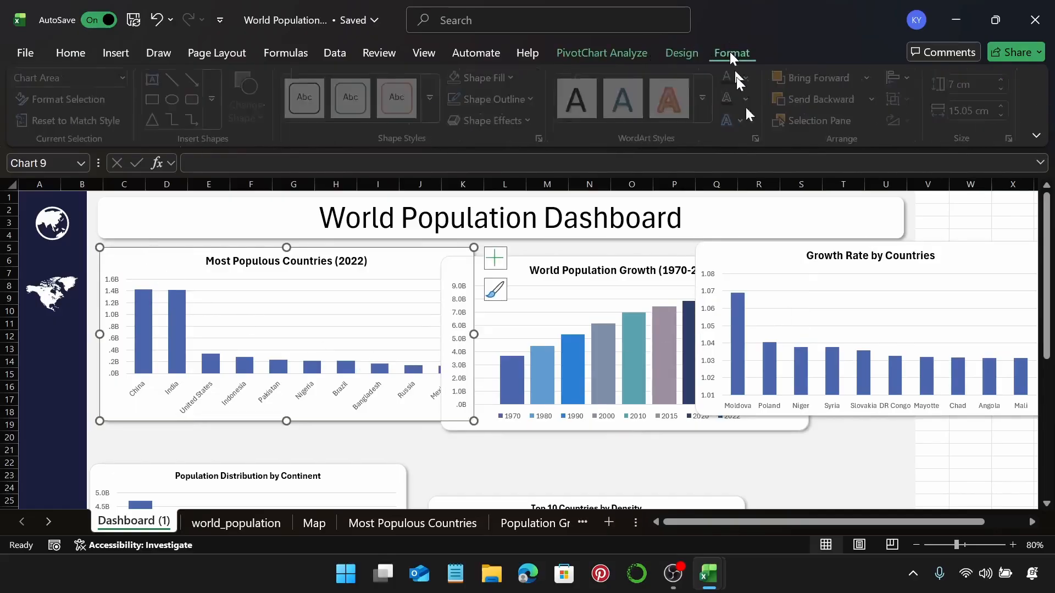
pyautogui.click(967, 116)
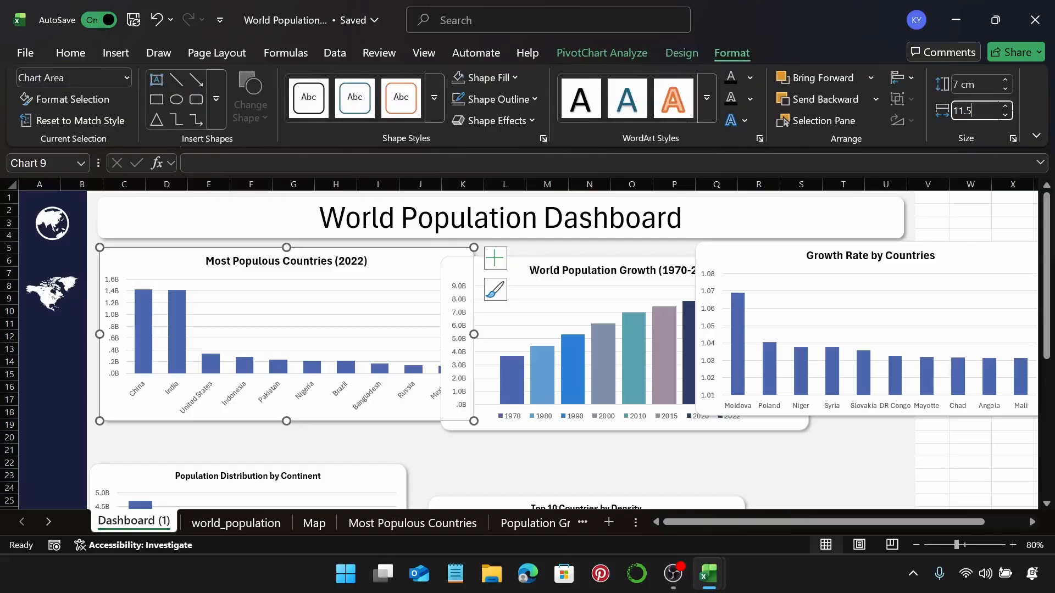
pyautogui.press('Return')
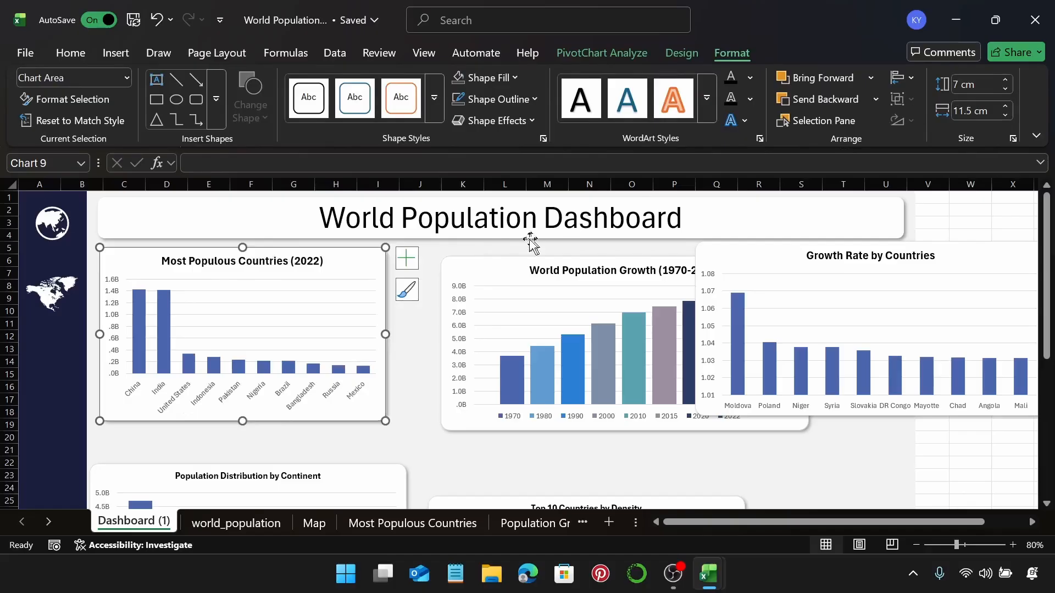
# Step: Set the World Population Growth chart's width to 12.5 cm and move it close beside the Most Populous Countries chart
pyautogui.click(485, 257)
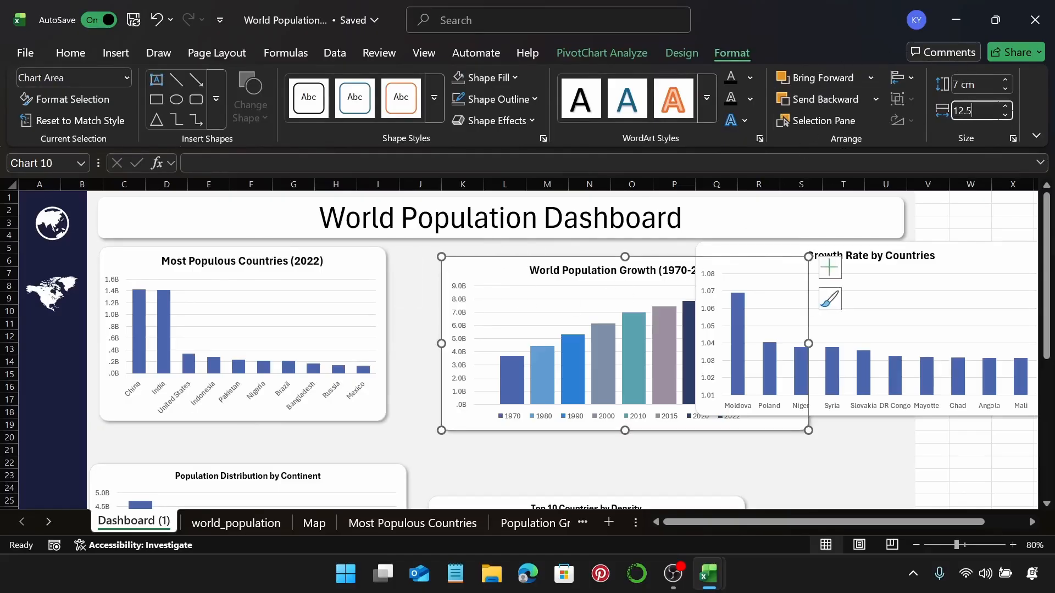
pyautogui.press('Return')
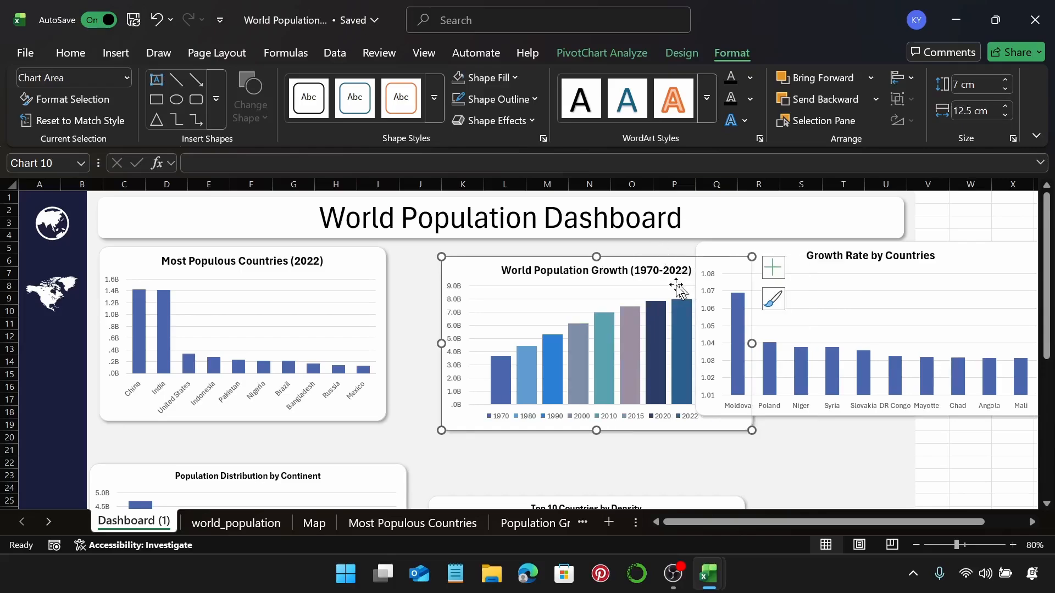
pyautogui.moveTo(478, 278); pyautogui.dragTo(422, 265)
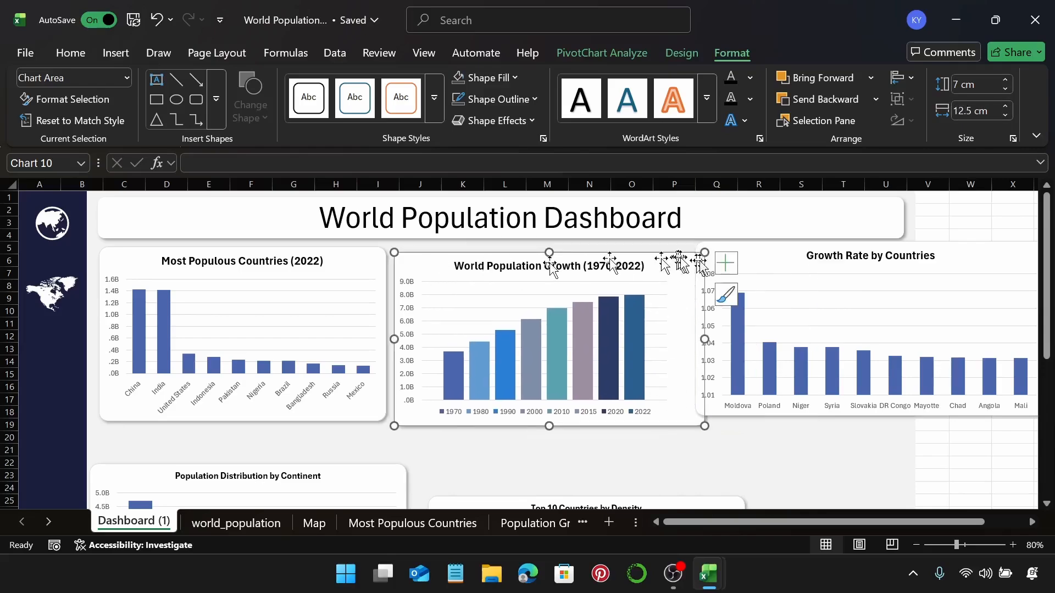
# Step: Set the Growth Rate by Countries chart's width to 7.9 cm and move it just beside the World Population Growth chart
pyautogui.click(766, 258)
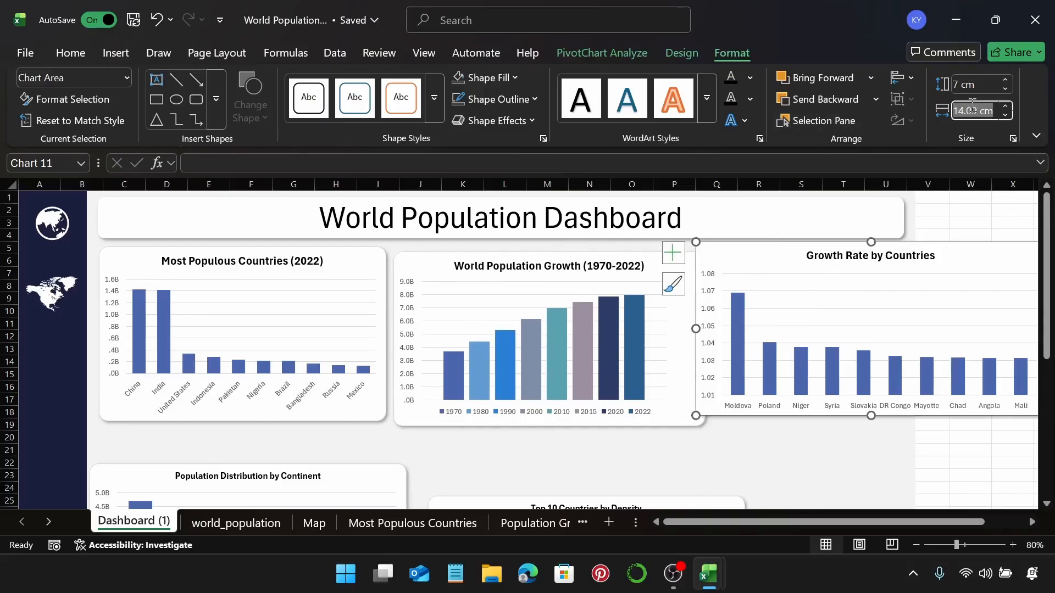
pyautogui.write('7.9')
pyautogui.press('Return')
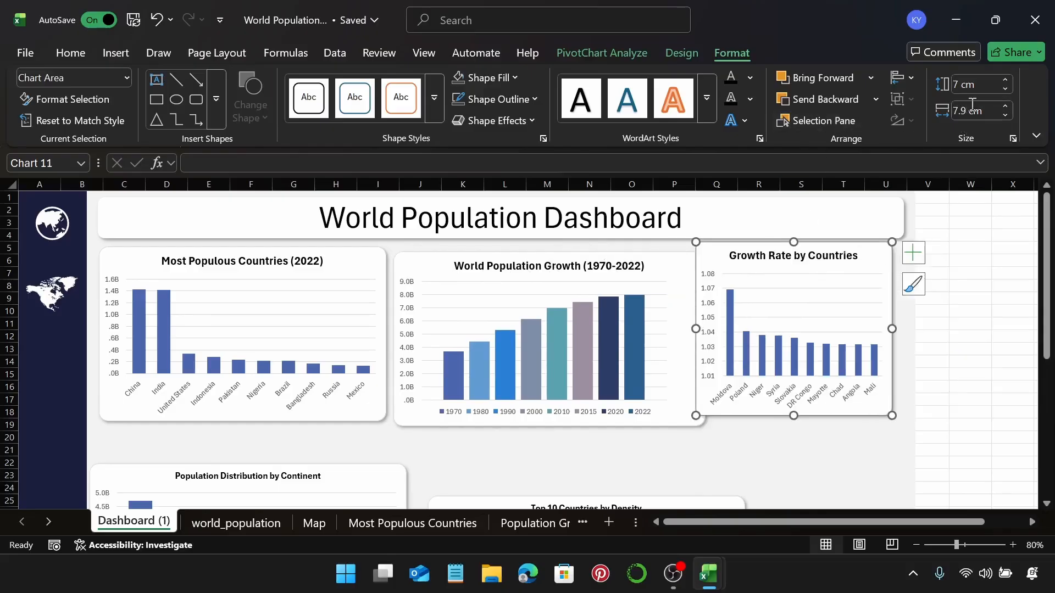
pyautogui.moveTo(876, 256); pyautogui.dragTo(892, 264)
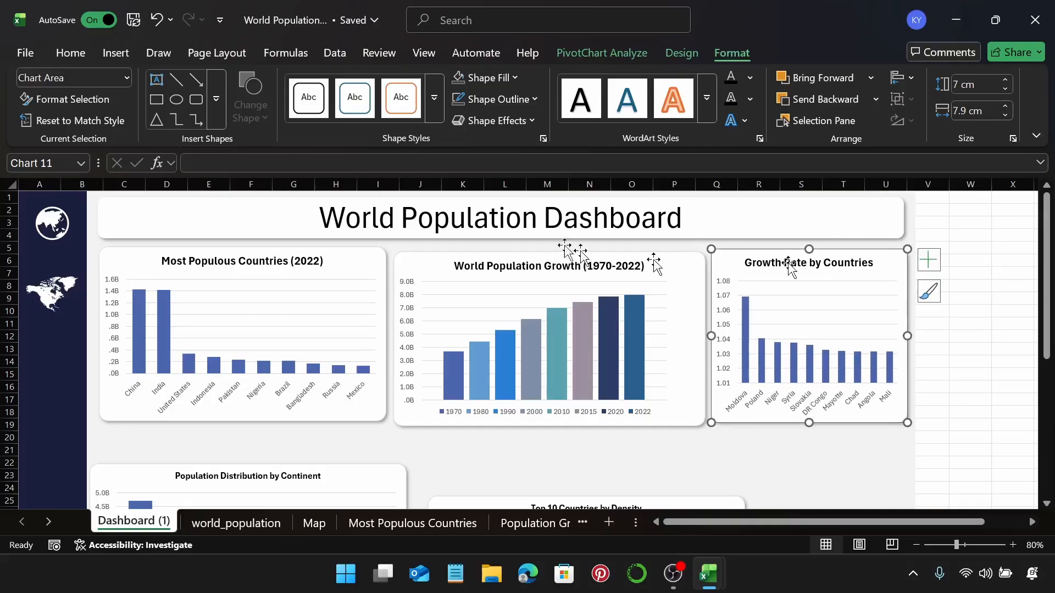
# Step: Shift the Most Populous Countries chart slightly up and toward the World Population Growth chart, then deselect it
pyautogui.click(129, 259)
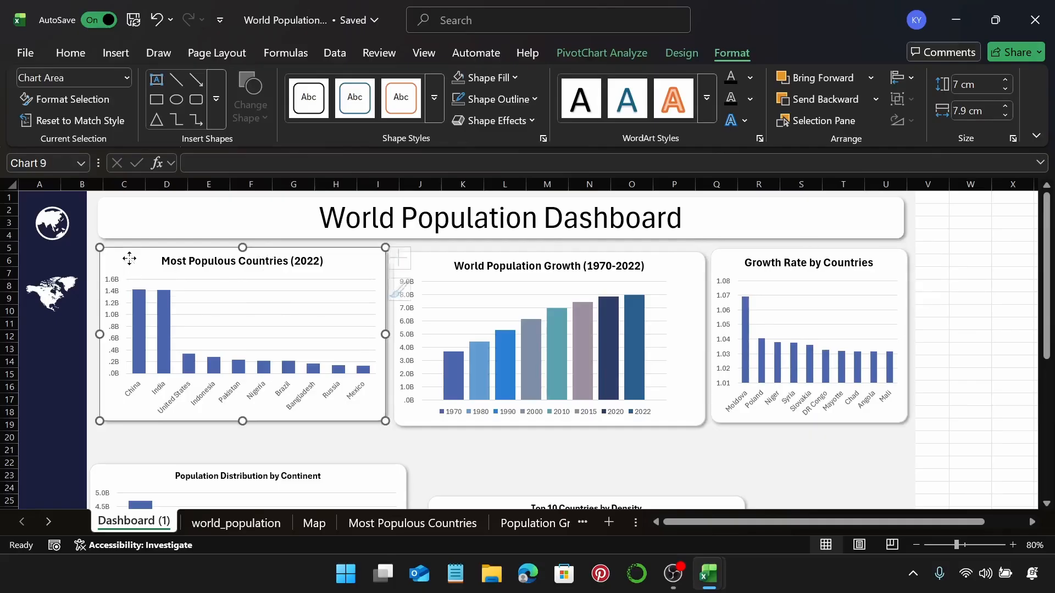
pyautogui.moveTo(130, 260); pyautogui.dragTo(129, 259)
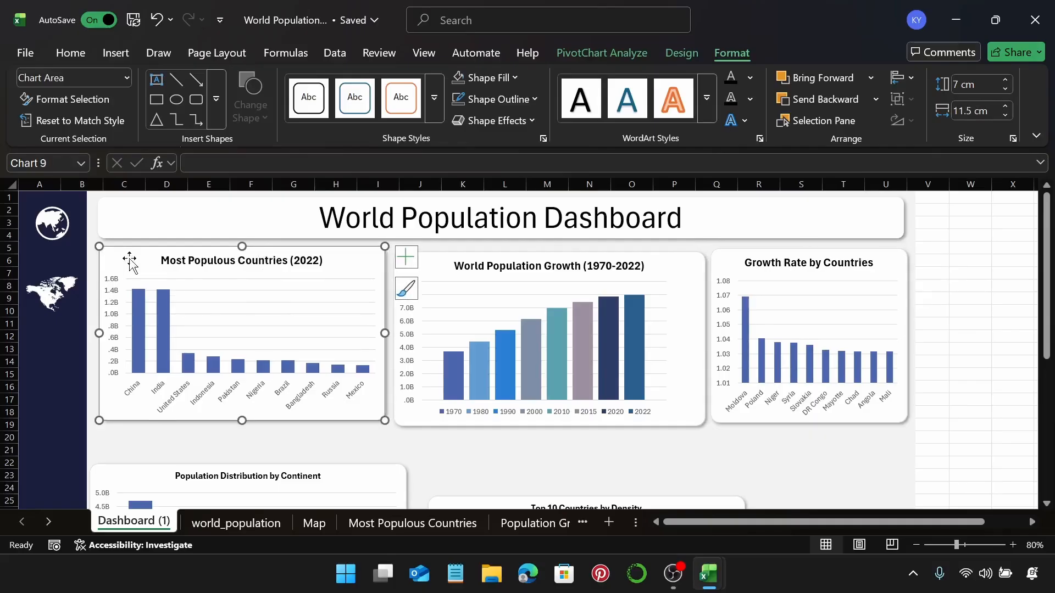
pyautogui.press('Right')
pyautogui.press('Right')
pyautogui.press('Right')
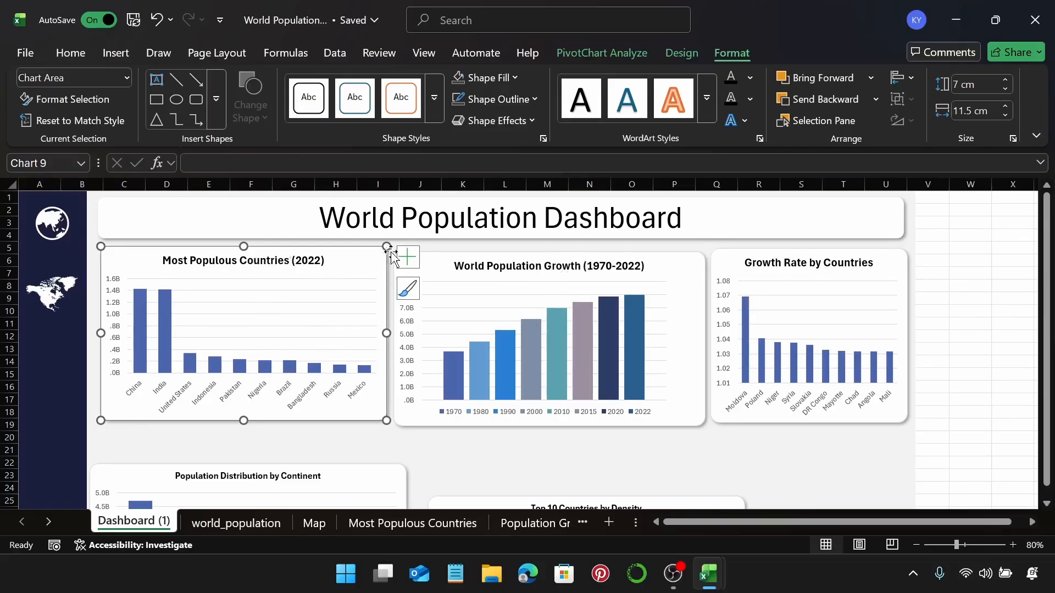
pyautogui.click(967, 337)
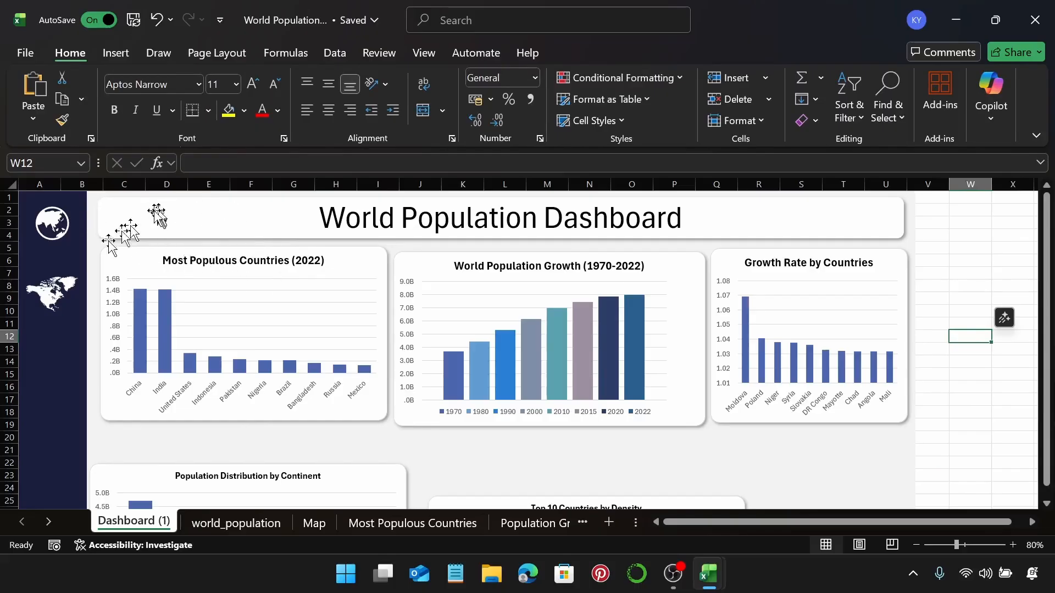
# Step: Align the Most Populous Countries, World Population Growth and Growth Rate by Countries charts along their top edges
pyautogui.click(137, 272)
pyautogui.keyDown('ctrl'); pyautogui.click(436, 270); pyautogui.keyUp('ctrl')
pyautogui.keyDown('ctrl'); pyautogui.click(891, 263); pyautogui.keyUp('ctrl')
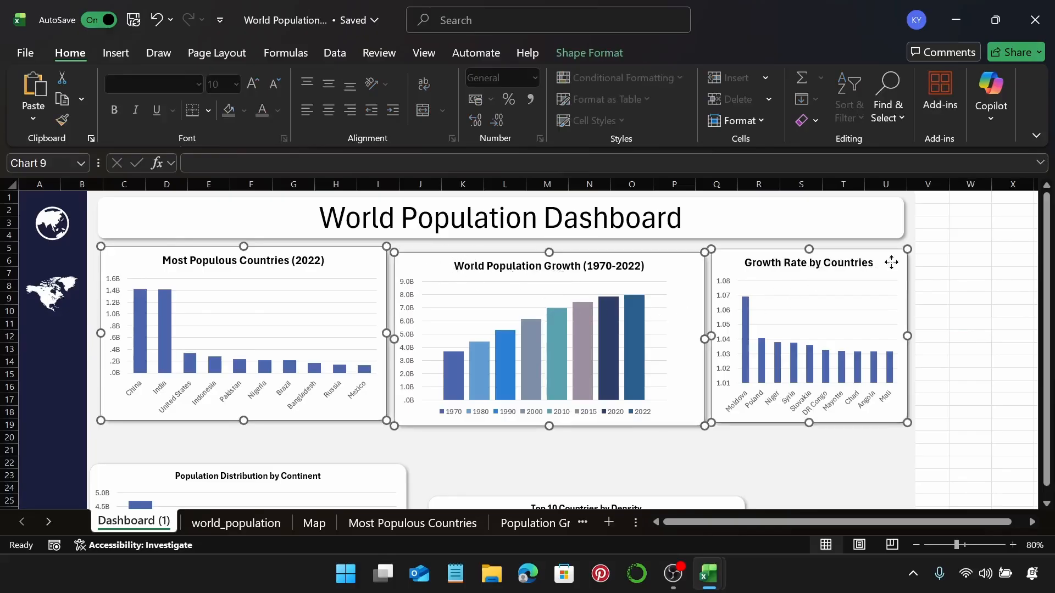
pyautogui.click(572, 55)
pyautogui.click(886, 77)
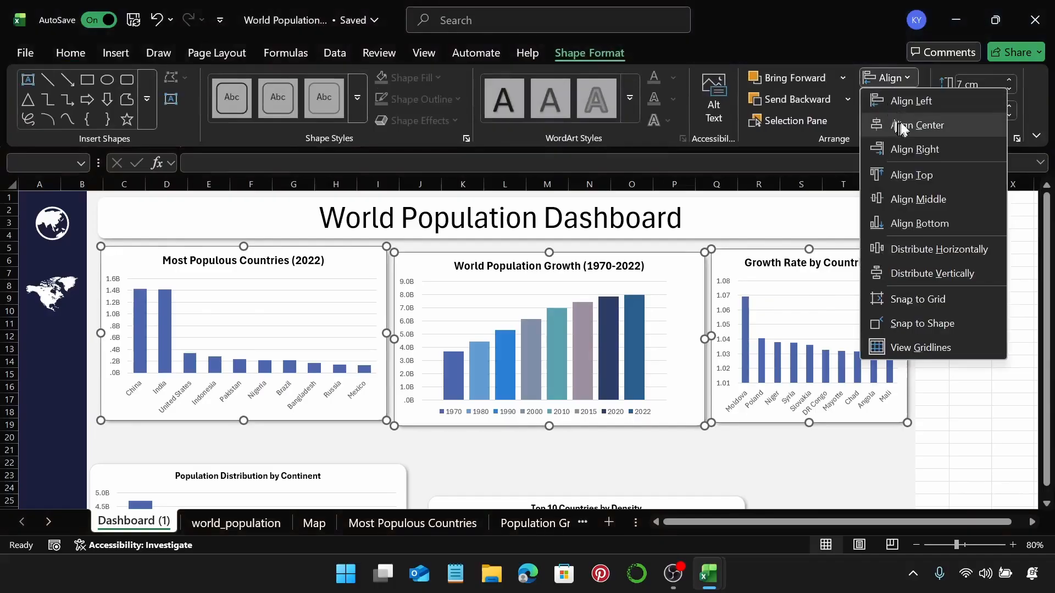
pyautogui.click(930, 181)
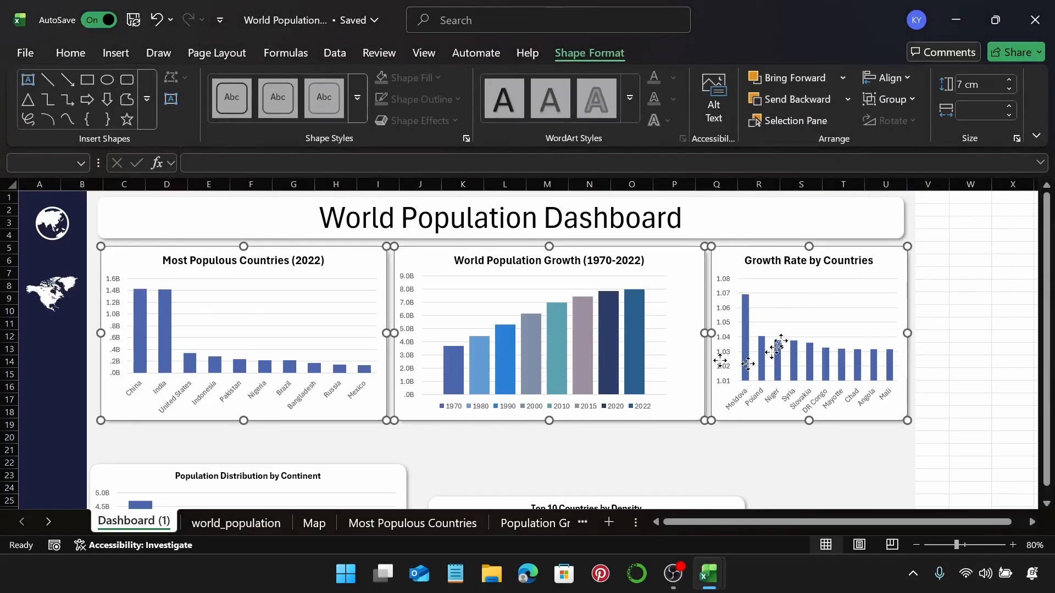
# Step: Nudge the Growth Rate by Countries chart inward and align its right edge with the World Population Dashboard title banner
pyautogui.click(881, 224)
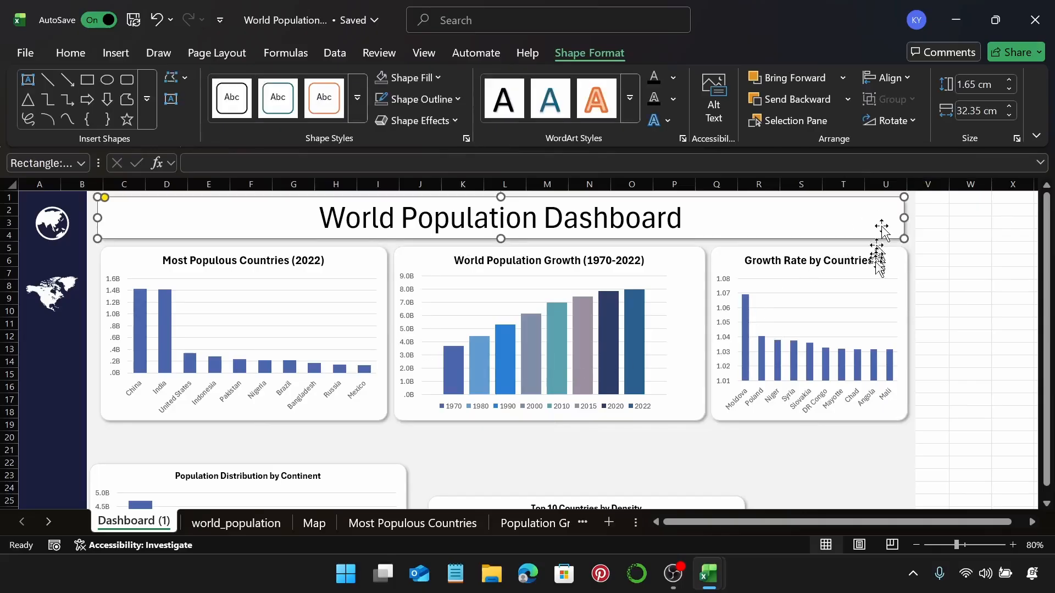
pyautogui.keyDown('shift'); pyautogui.click(903, 269); pyautogui.keyUp('shift')
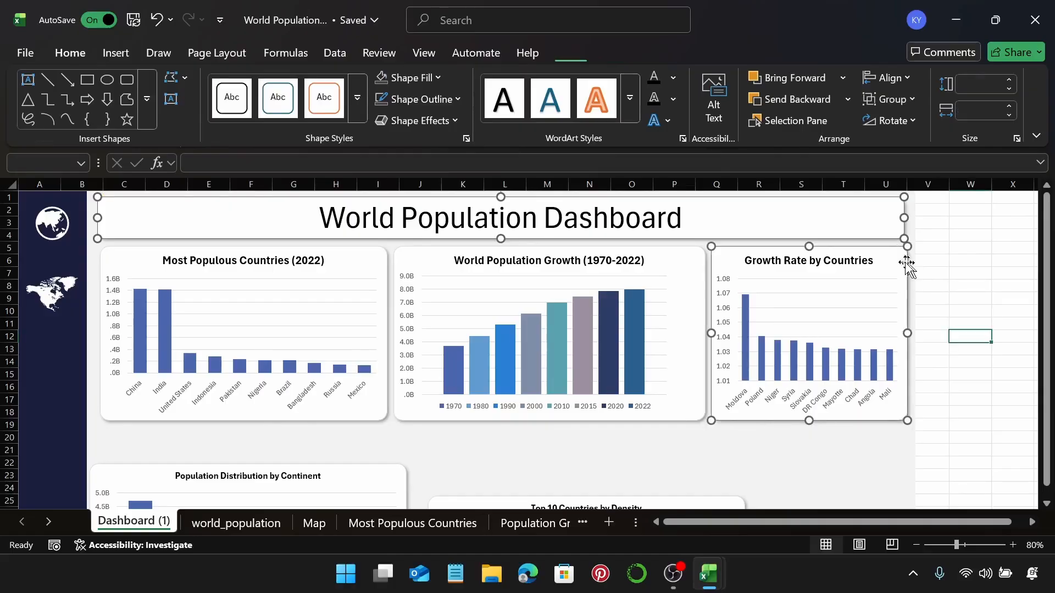
pyautogui.click(895, 263)
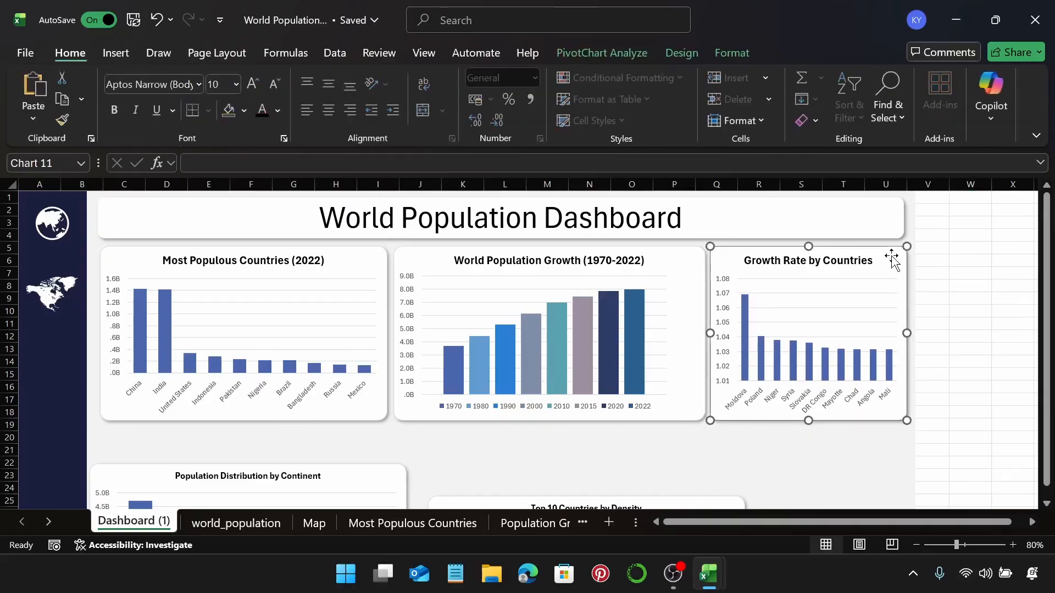
pyautogui.press('Left')
pyautogui.press('Left')
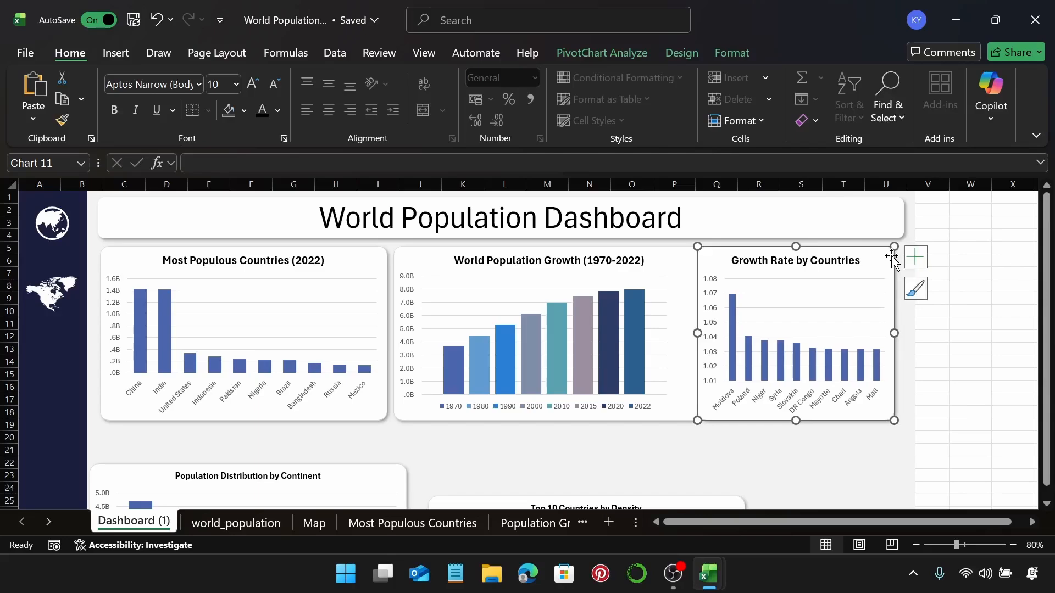
pyautogui.keyDown('shift'); pyautogui.click(890, 228); pyautogui.keyUp('shift')
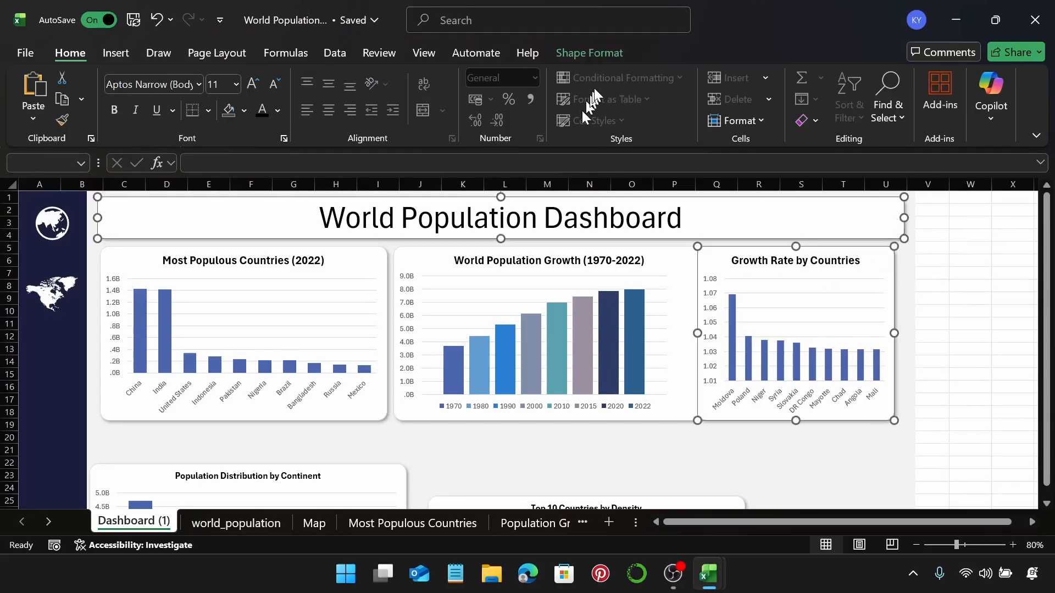
pyautogui.click(607, 54)
pyautogui.click(885, 77)
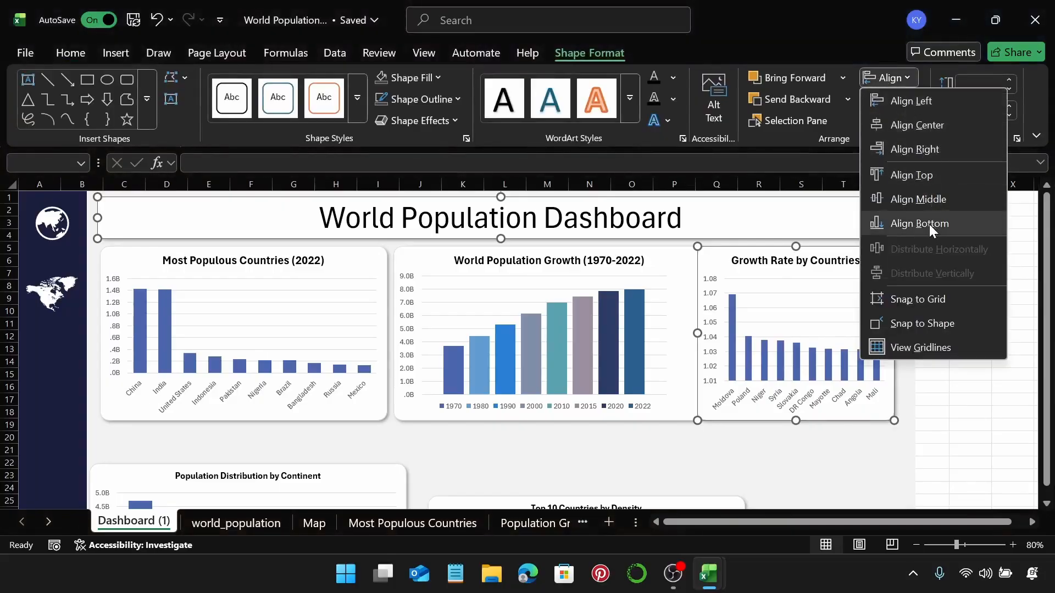
pyautogui.click(926, 151)
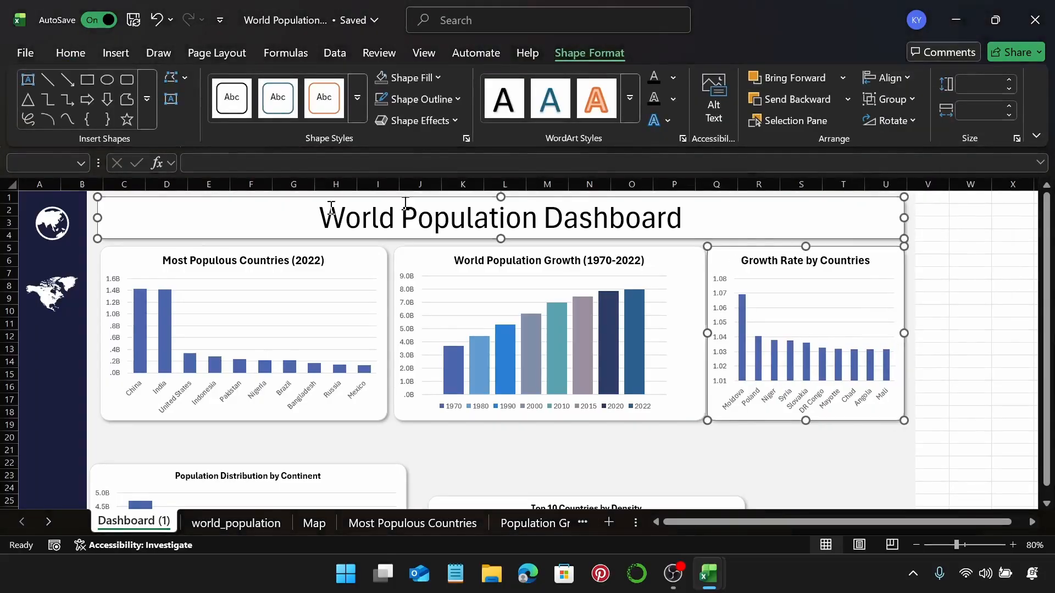
# Step: Align the left edges of the Most Populous Countries chart and the World Population Dashboard title banner
pyautogui.click(124, 250)
pyautogui.keyDown('ctrl'); pyautogui.click(104, 220); pyautogui.keyUp('ctrl')
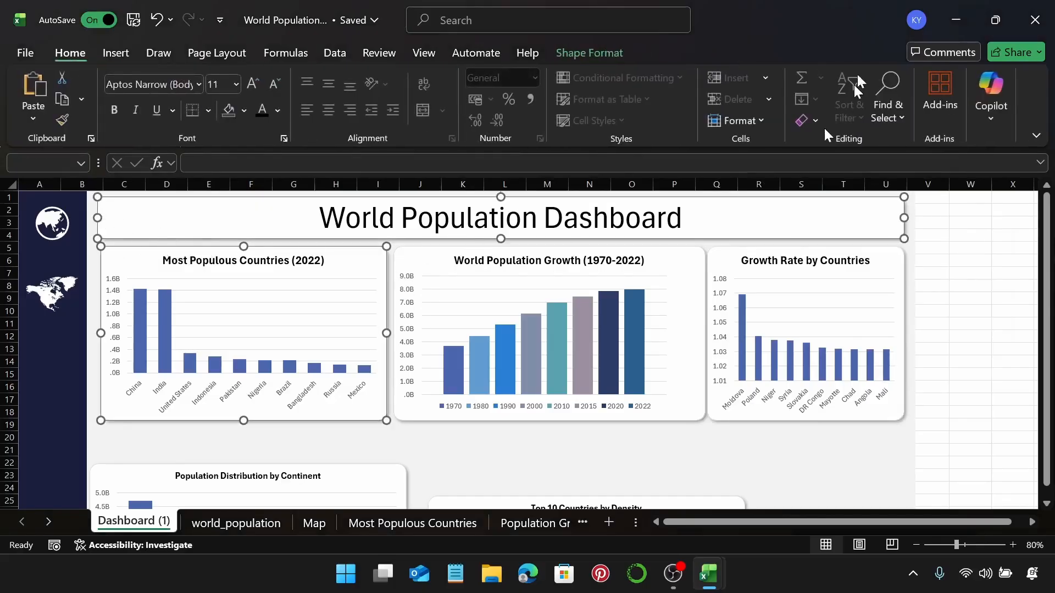
pyautogui.click(596, 53)
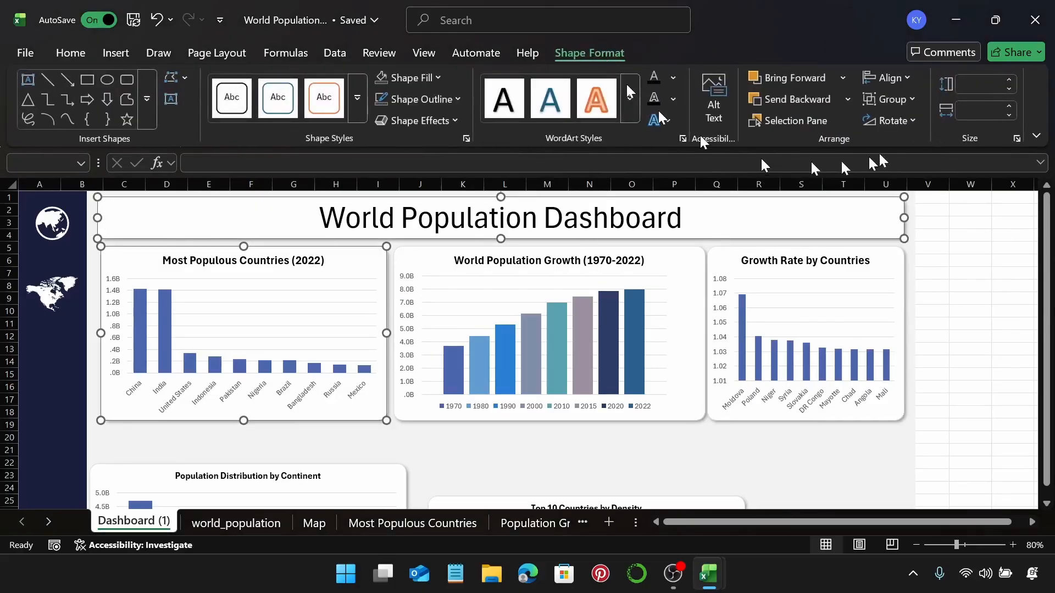
pyautogui.click(892, 77)
pyautogui.click(901, 101)
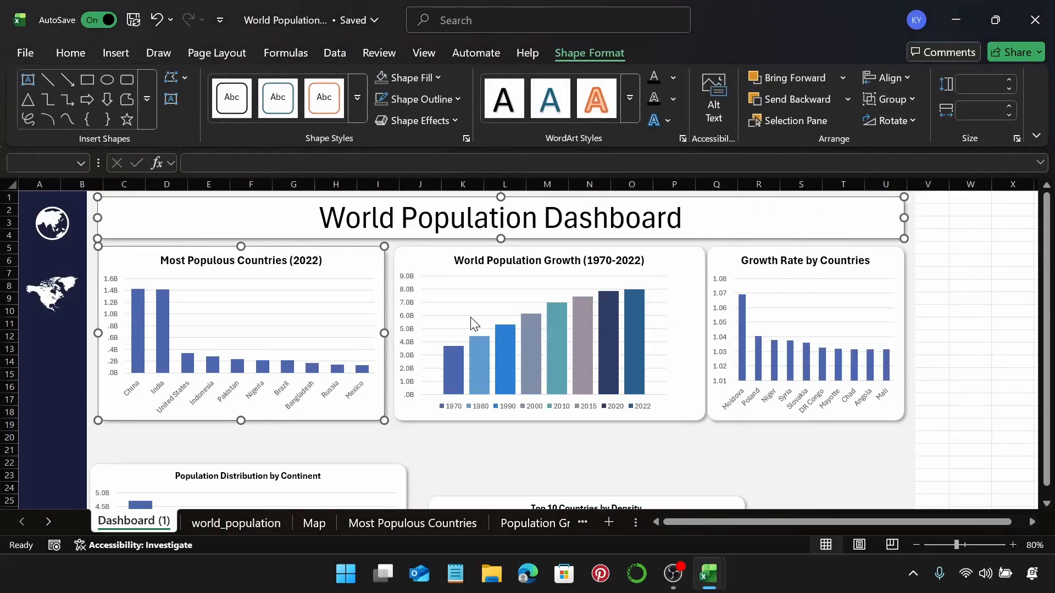
pyautogui.press('Escape')
# Step: Distribute the three upper charts horizontally so the gaps between them are equal
pyautogui.click(349, 275)
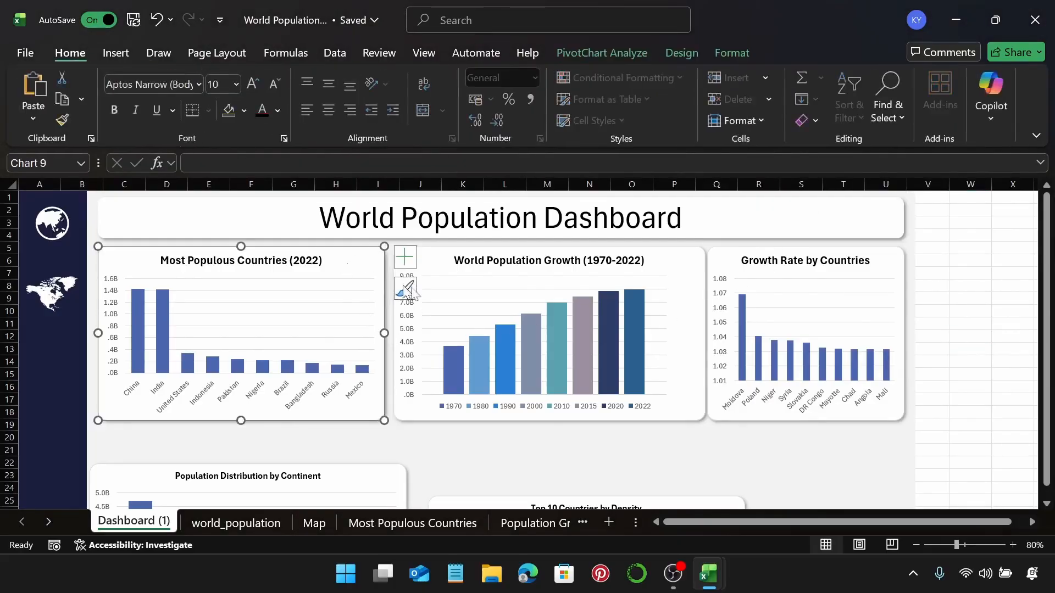
pyautogui.keyDown('shift'); pyautogui.click(657, 272); pyautogui.keyUp('shift')
pyautogui.keyDown('shift'); pyautogui.click(868, 252); pyautogui.keyUp('shift')
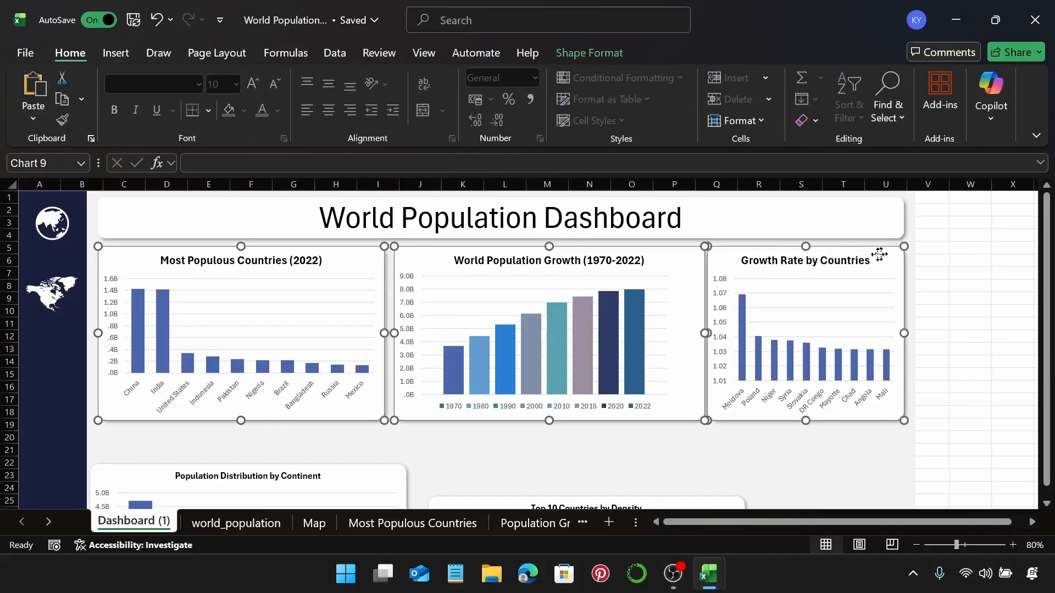
pyautogui.click(602, 52)
pyautogui.click(887, 77)
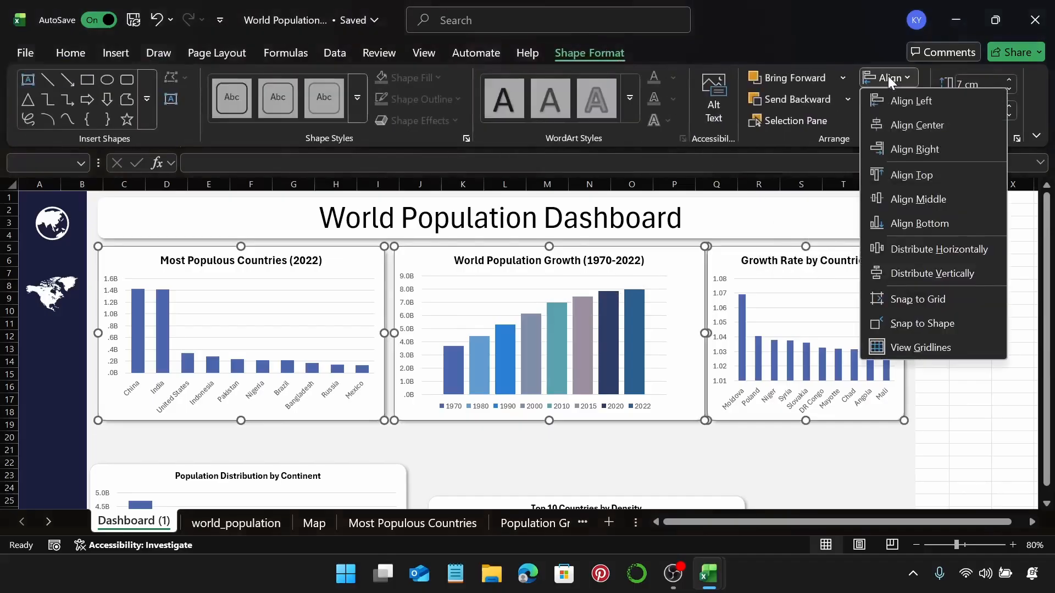
pyautogui.click(957, 242)
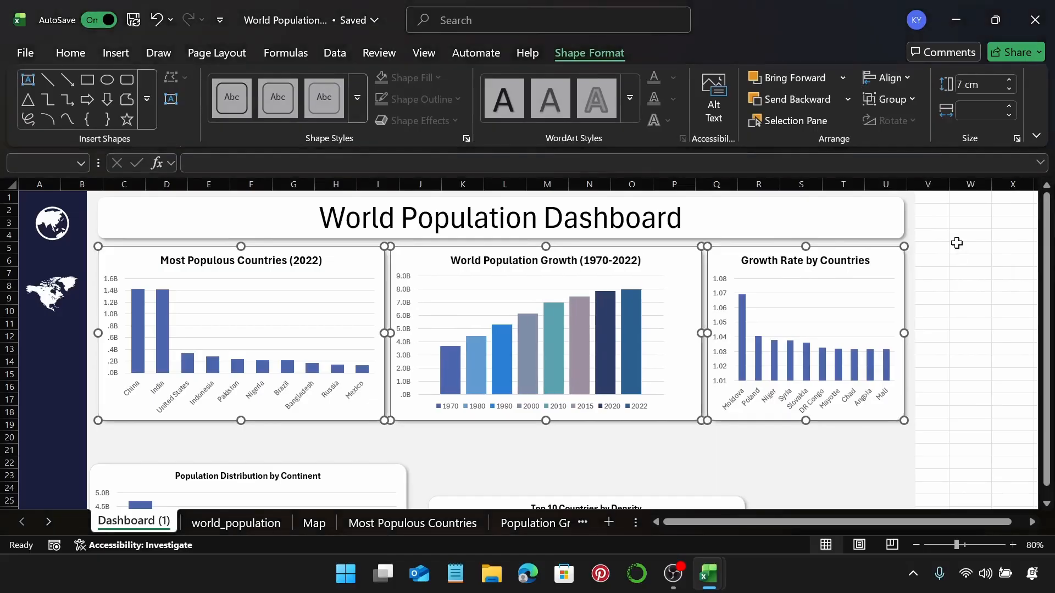
pyautogui.click(938, 299)
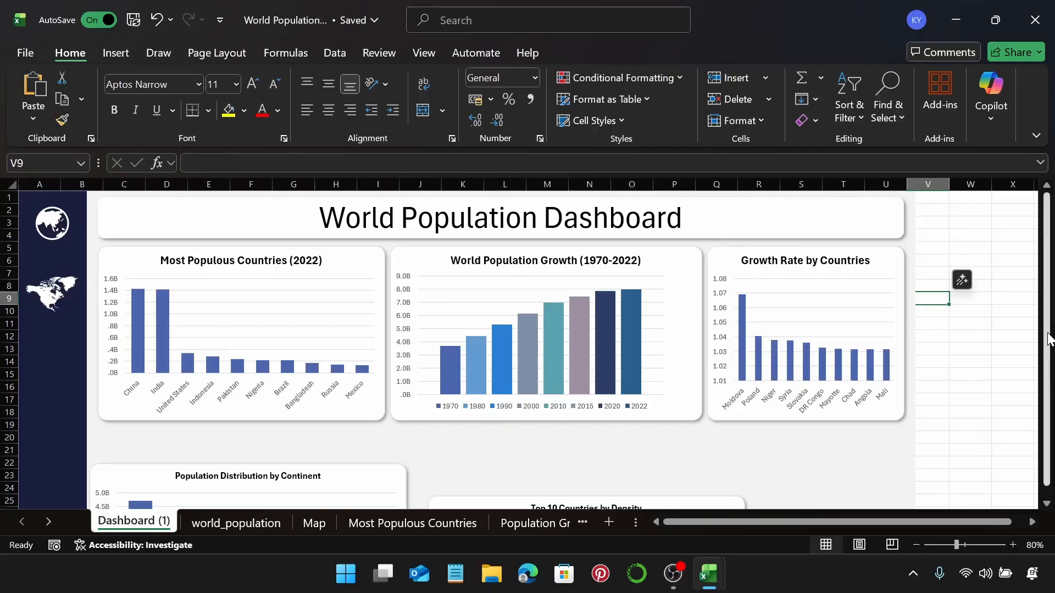
# Step: Copy the Growth Rate by Continent chart from the Growth Rate Continent sheet
pyautogui.scroll(-5, 977, 353)
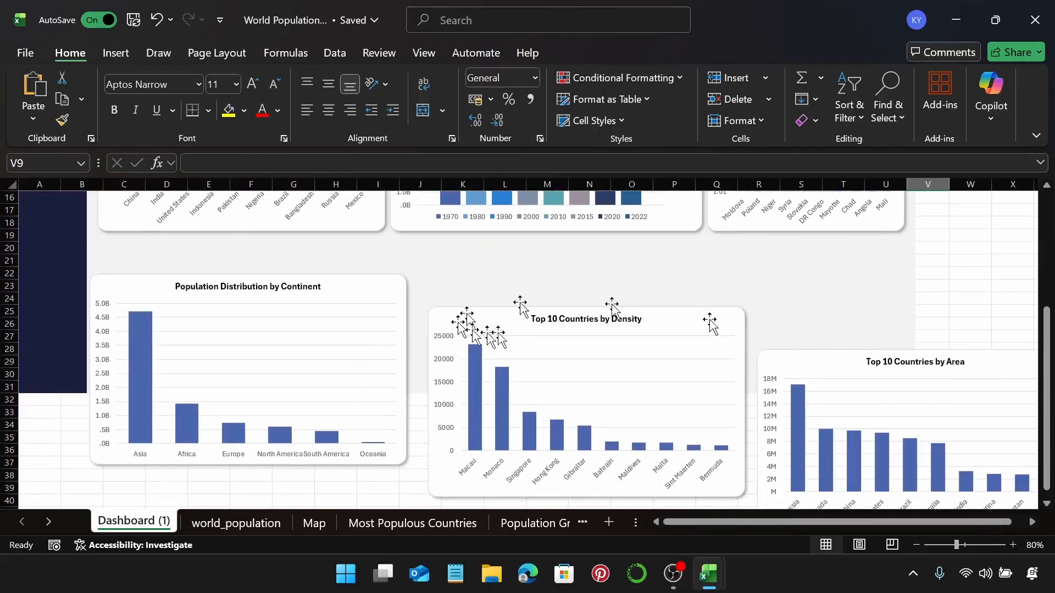
pyautogui.click(918, 289)
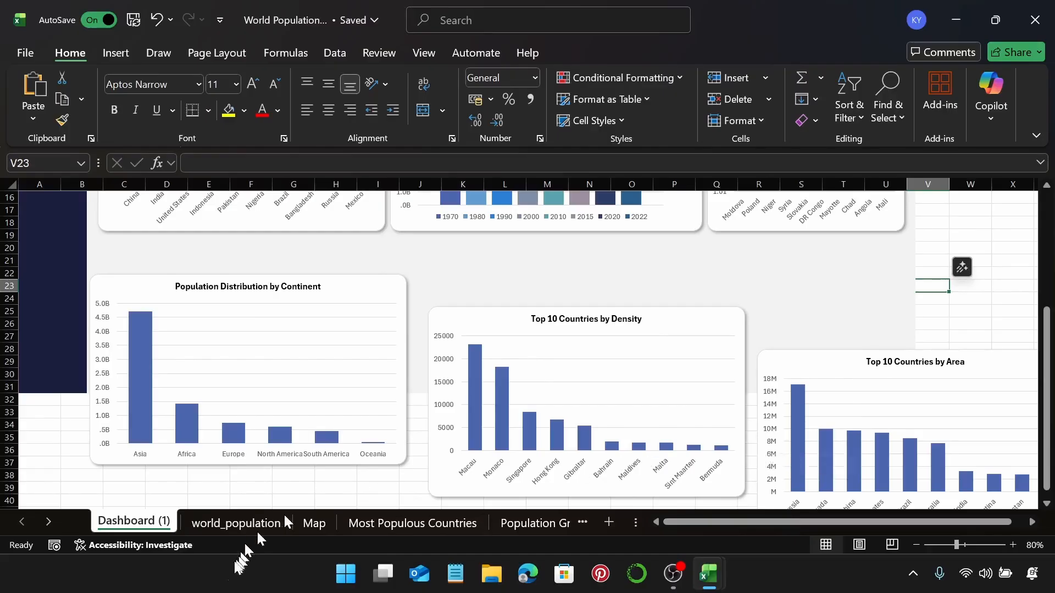
pyautogui.click(48, 522)
pyautogui.click(47, 522)
pyautogui.click(48, 522)
pyautogui.click(47, 525)
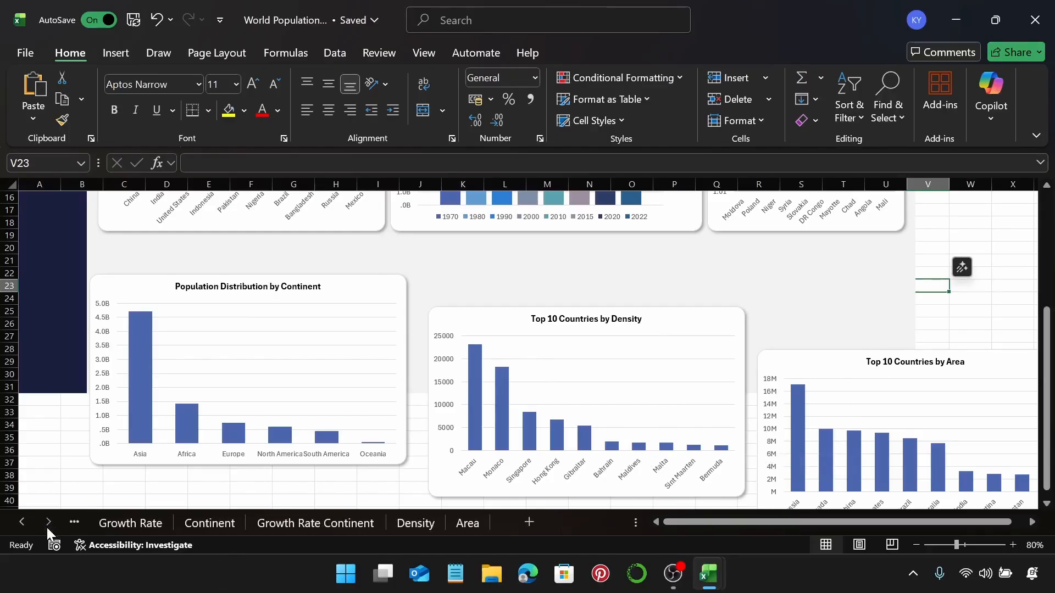
pyautogui.click(315, 523)
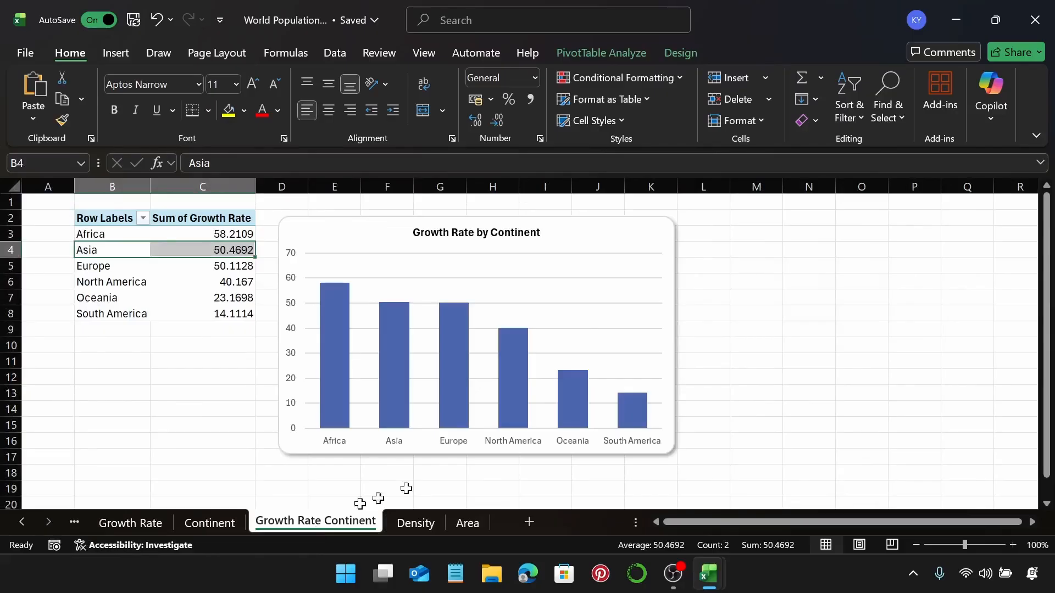
pyautogui.click(613, 238)
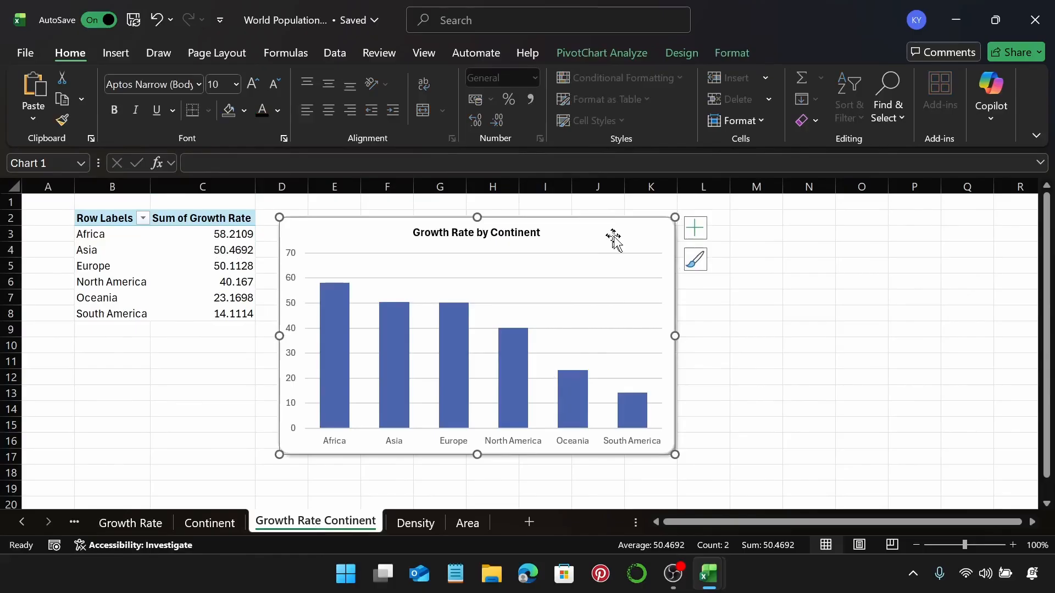
# Step: Paste the Growth Rate by Continent chart into the Dashboard (1) sheet at cell K46, below the other charts
pyautogui.click(19, 525)
pyautogui.click(19, 524)
pyautogui.click(19, 524)
pyautogui.click(18, 524)
pyautogui.click(19, 525)
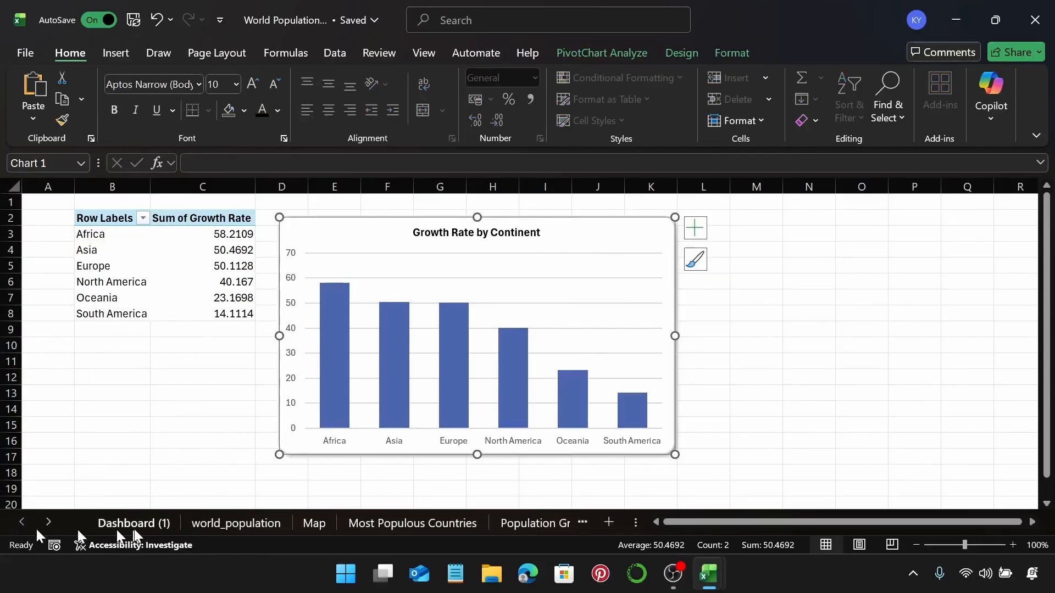
pyautogui.click(110, 523)
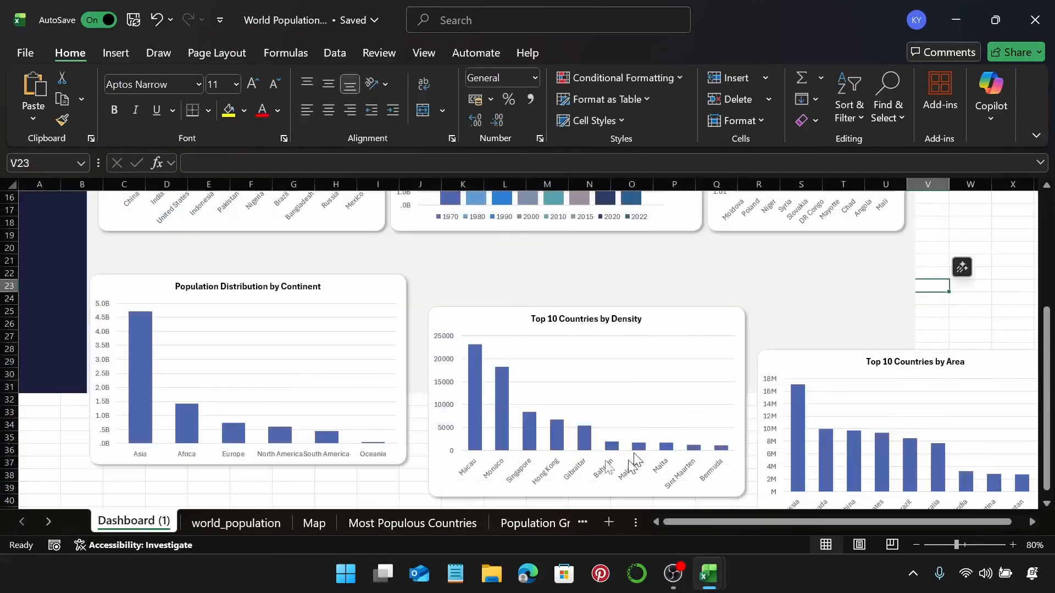
pyautogui.scroll(-3, 495, 456)
pyautogui.click(475, 460)
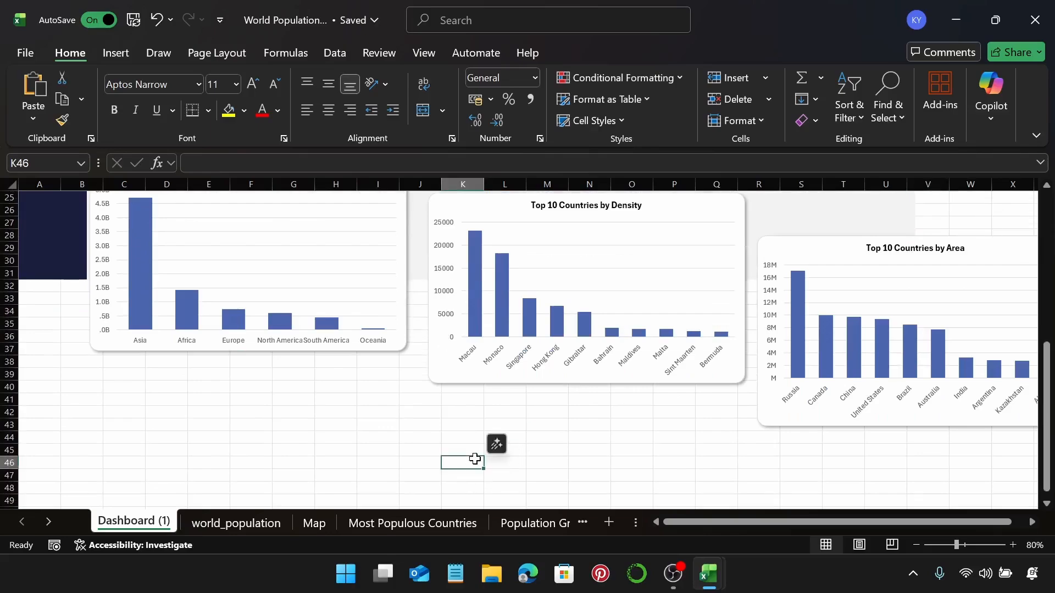
pyautogui.hotkey('ctrl', 'v')
# Step: Resize the Population Distribution by Continent, Density, Area and Growth Rate by Continent charts to 5.95 cm high and 7.9 cm wide
pyautogui.scroll(1, 476, 451)
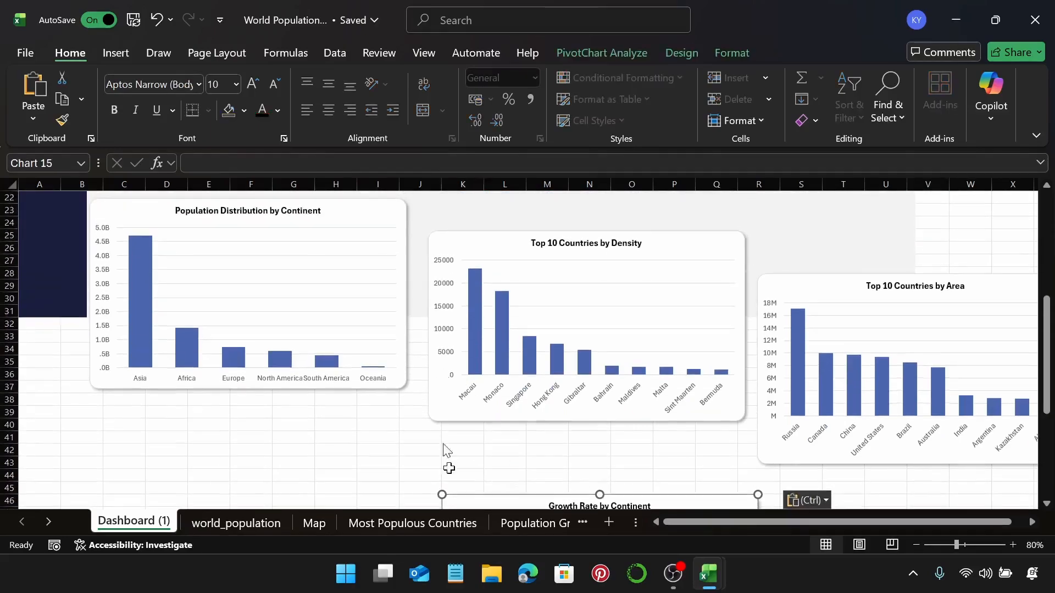
pyautogui.click(388, 237)
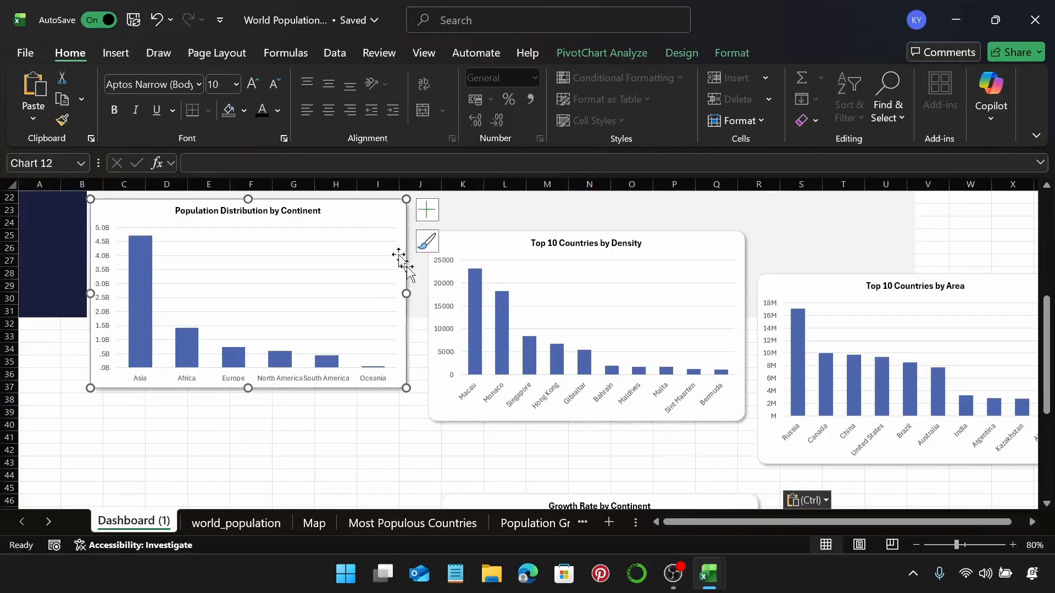
pyautogui.keyDown('ctrl'); pyautogui.click(533, 246); pyautogui.keyUp('ctrl')
pyautogui.keyDown('ctrl'); pyautogui.click(784, 280); pyautogui.keyUp('ctrl')
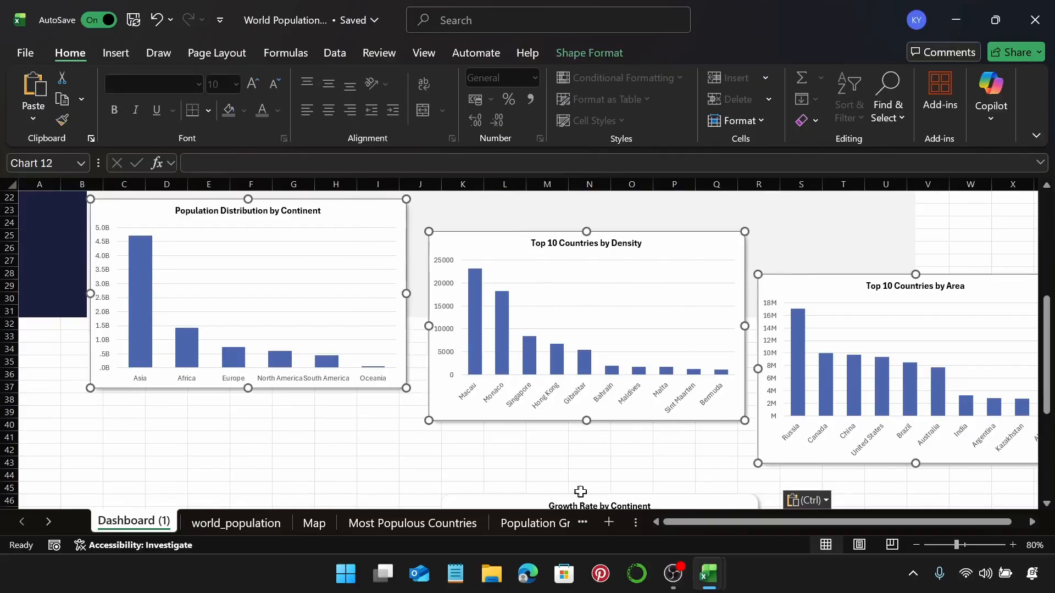
pyautogui.keyDown('ctrl'); pyautogui.click(527, 499); pyautogui.keyUp('ctrl')
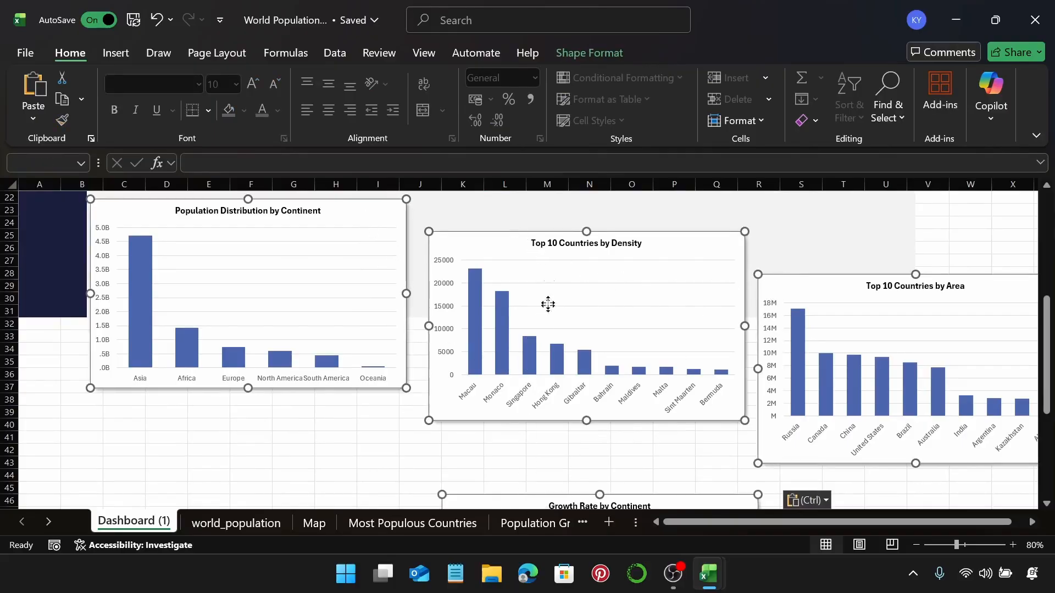
pyautogui.click(582, 50)
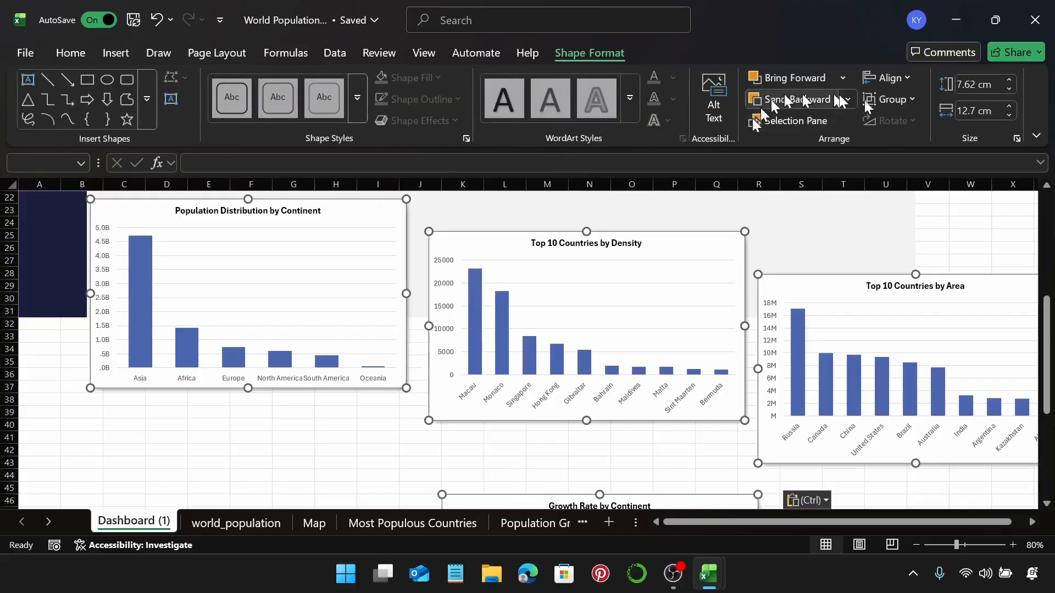
pyautogui.click(967, 82)
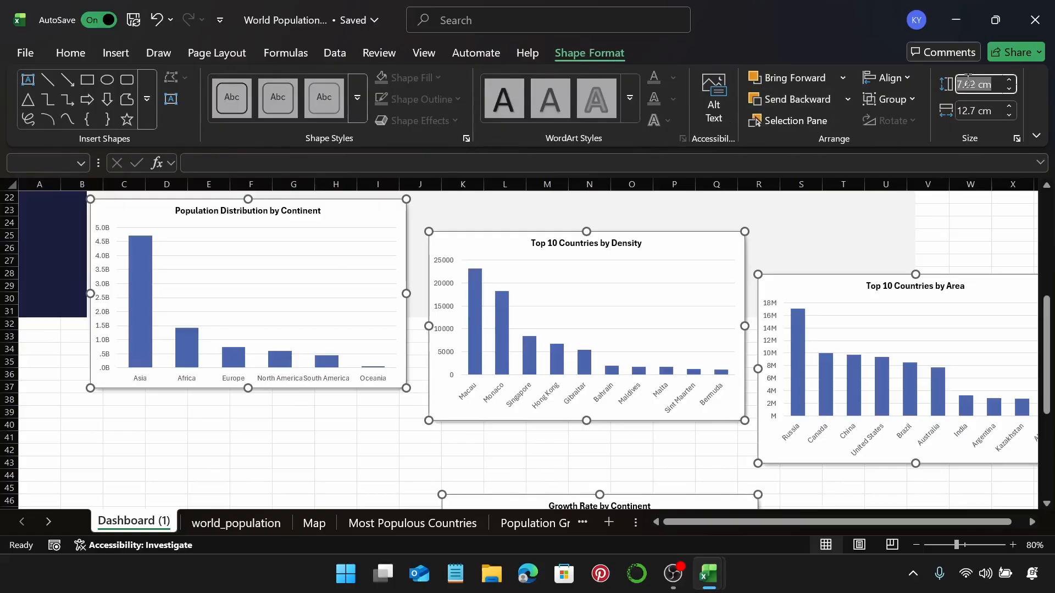
pyautogui.write('5.95')
pyautogui.press('Return')
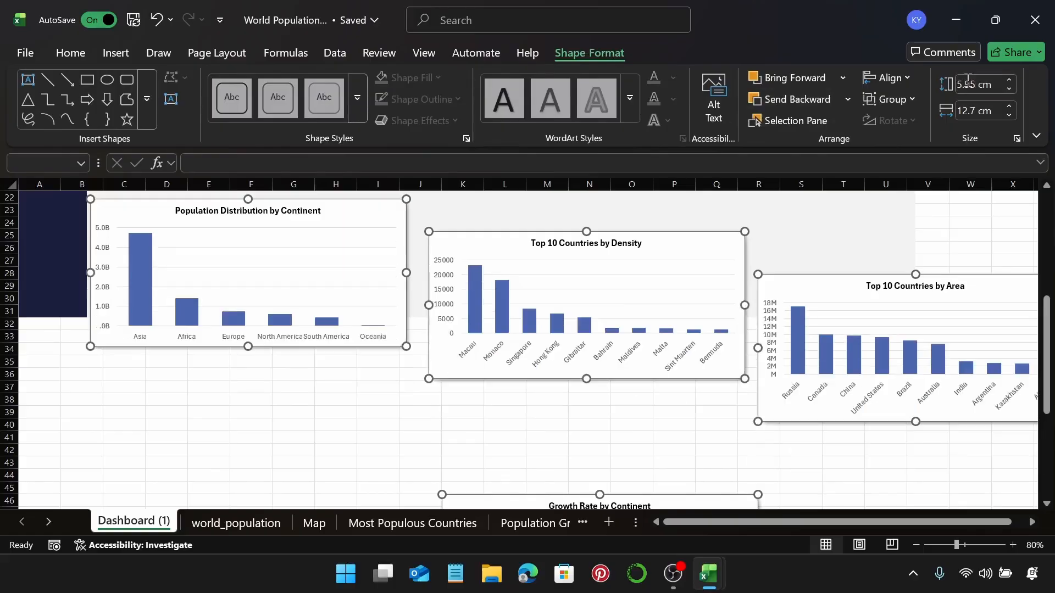
pyautogui.click(972, 112)
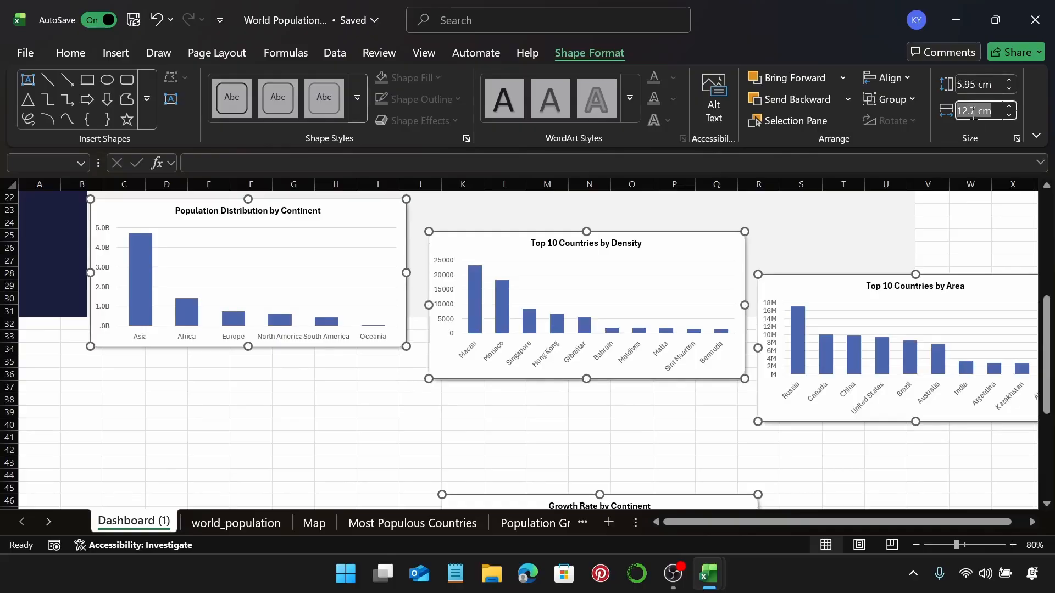
pyautogui.write('7')
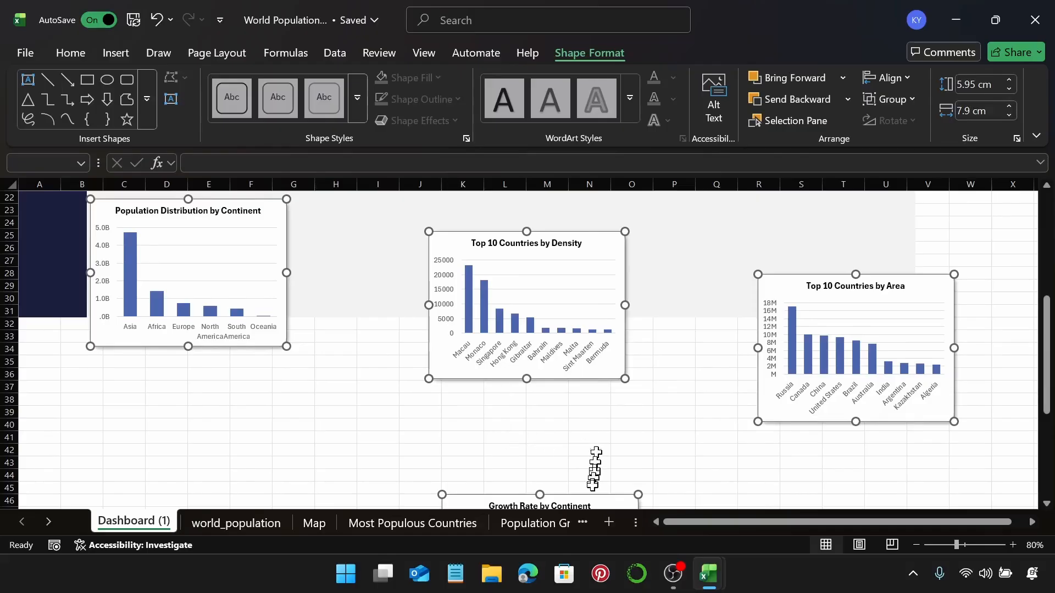
# Step: Move the Top 10 Countries by Density chart closer to the Top 10 Countries by Area chart, starting at row 23 in column L
pyautogui.click(641, 291)
pyautogui.click(447, 240)
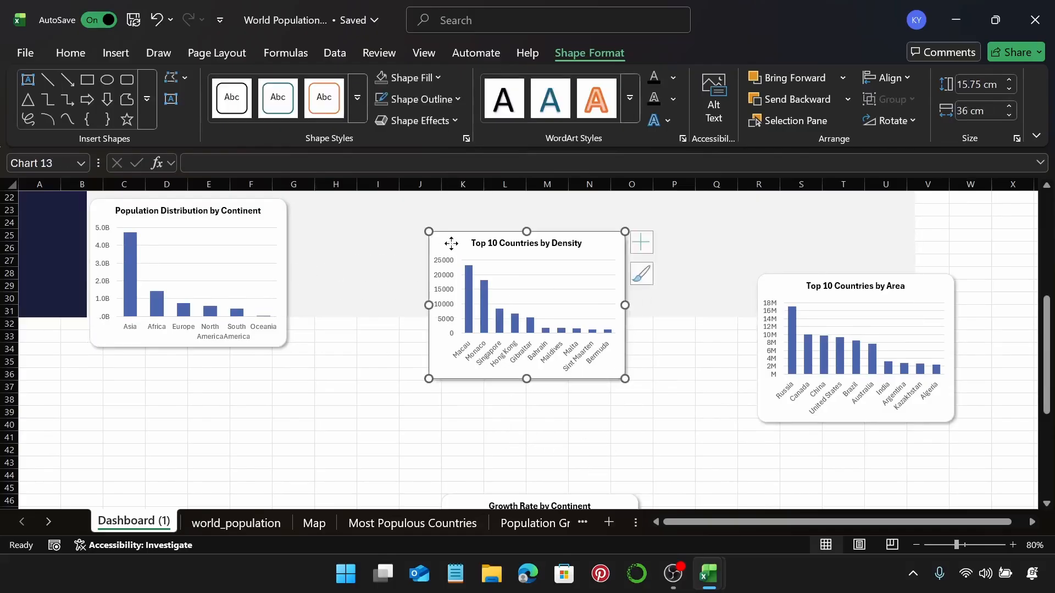
pyautogui.moveTo(447, 240); pyautogui.dragTo(542, 223)
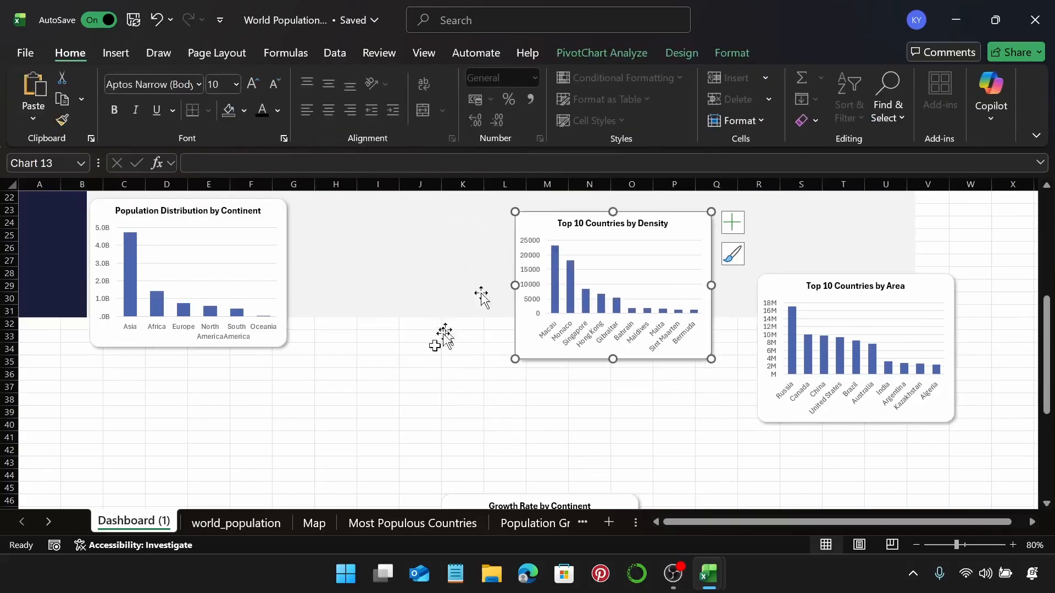